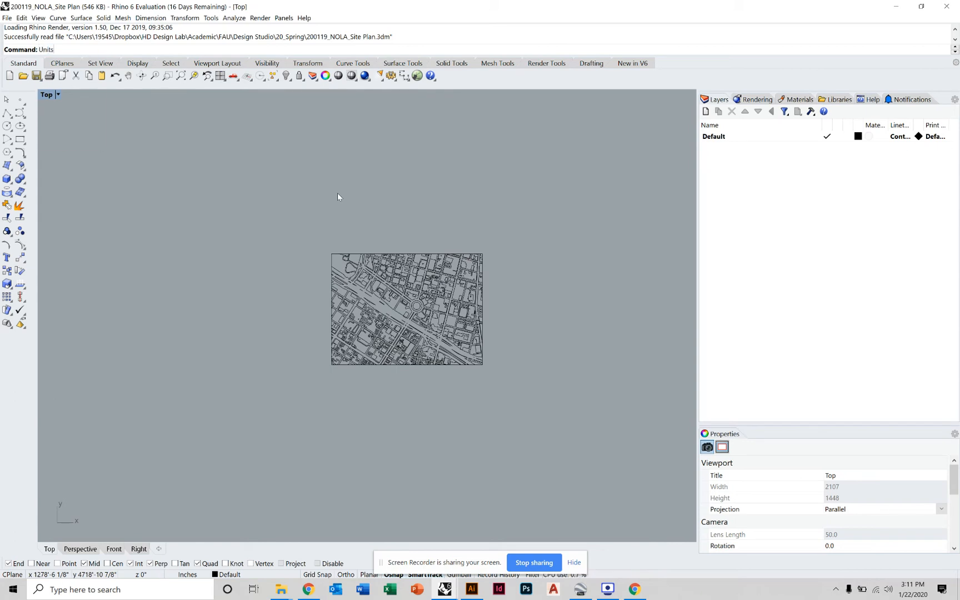
# Check the document's model units and distance display settings, and look over the whole site plan
pyautogui.press('Return')
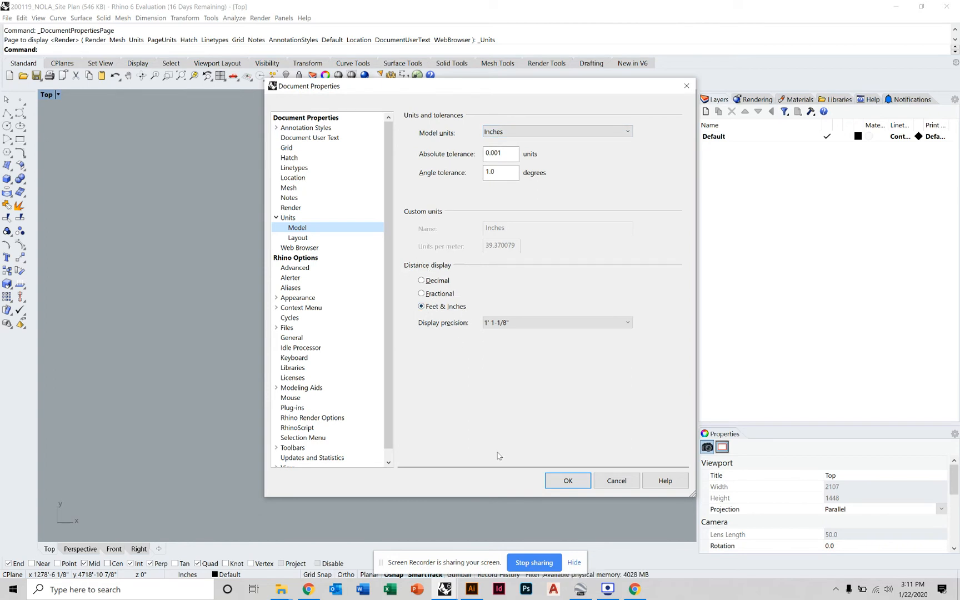
pyautogui.click(565, 480)
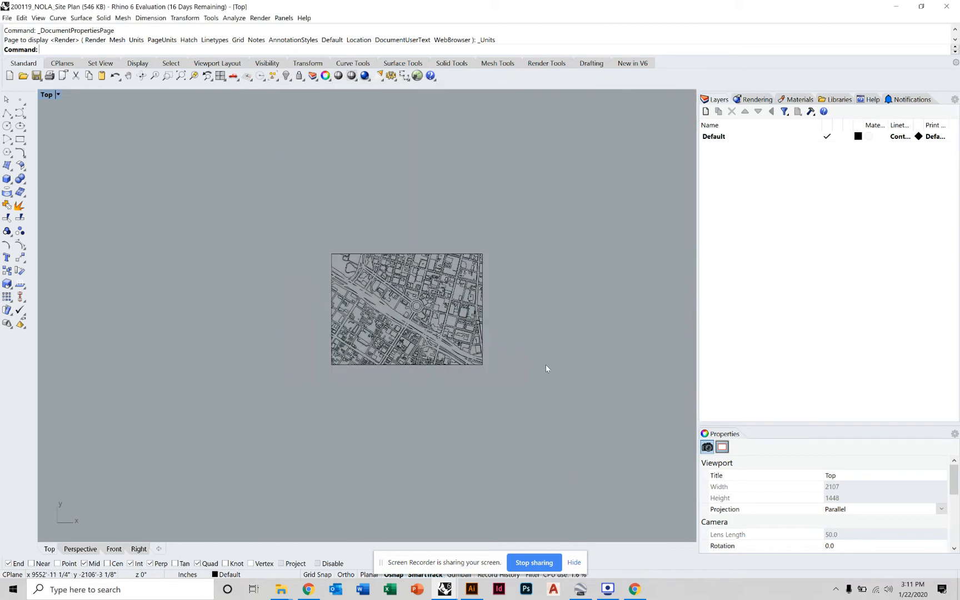
pyautogui.scroll(5, 426, 313)
pyautogui.scroll(-1, 423, 312)
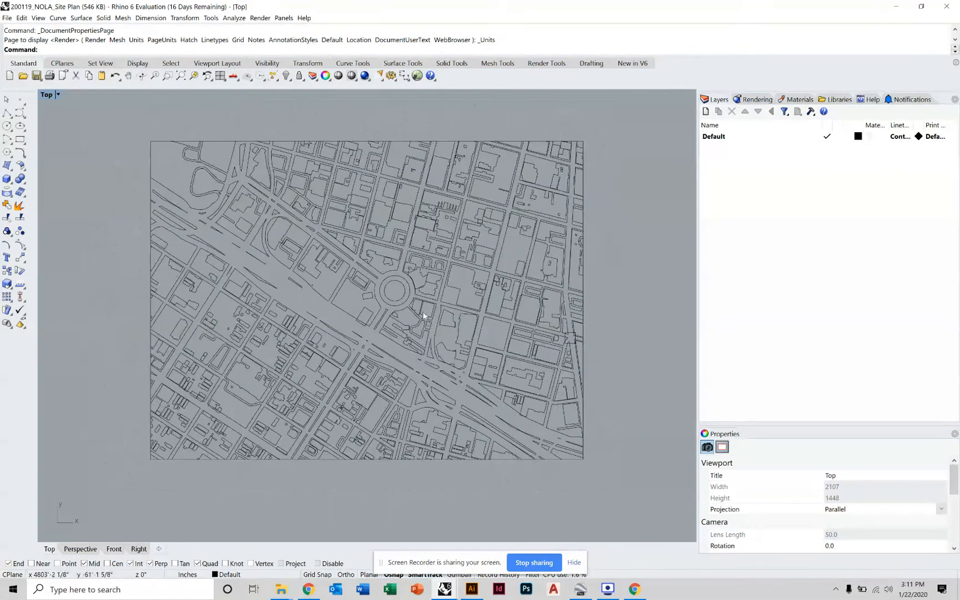
pyautogui.moveTo(422, 312); pyautogui.dragTo(432, 340, button='right')
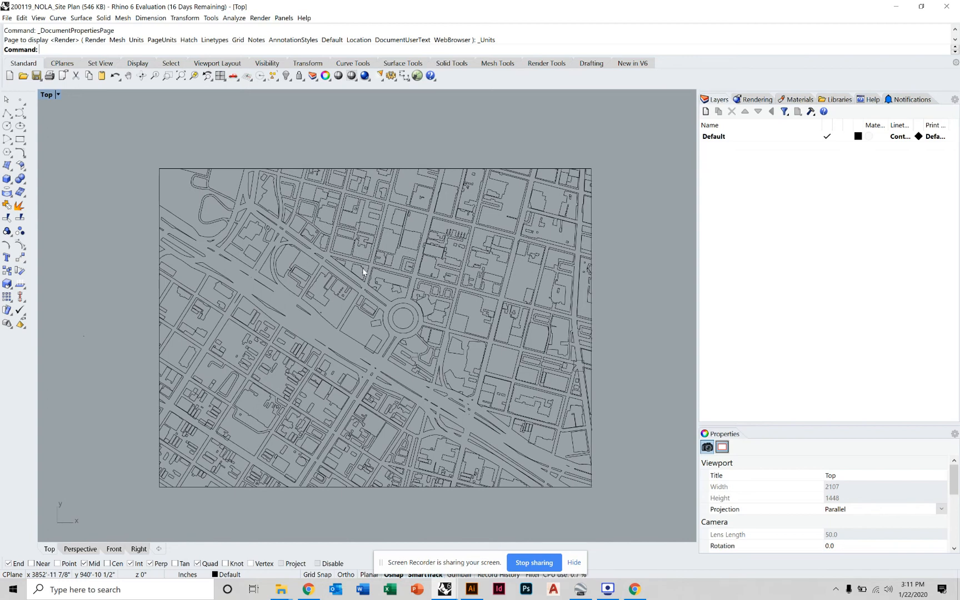
pyautogui.scroll(-1, 468, 215)
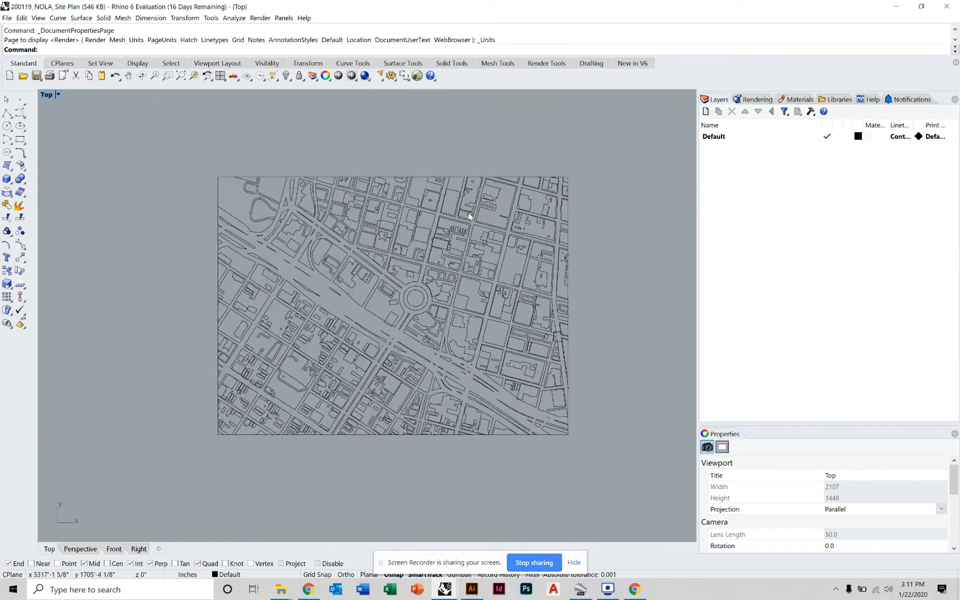
pyautogui.scroll(-1, 552, 365)
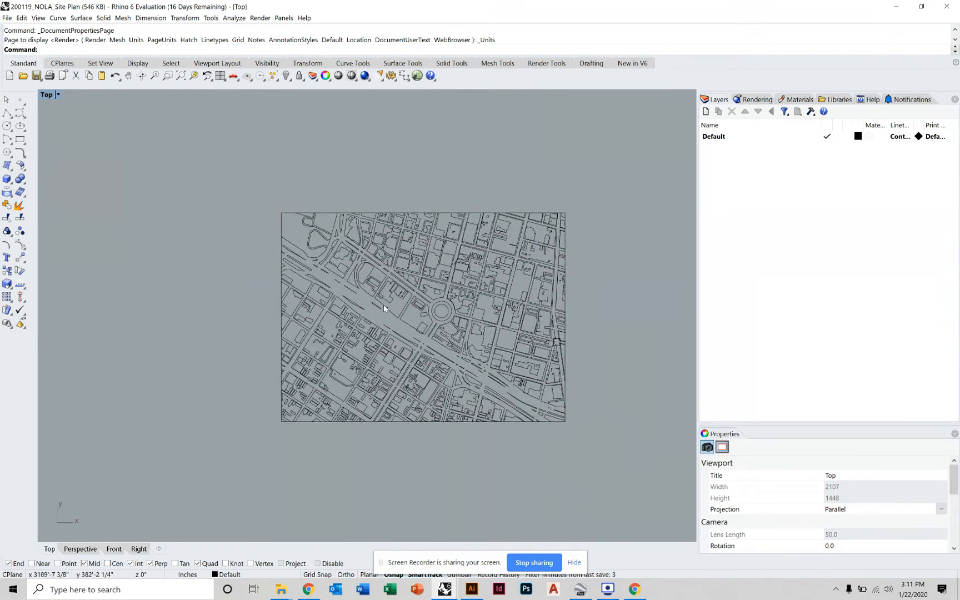
pyautogui.moveTo(384, 304); pyautogui.dragTo(373, 309, button='right')
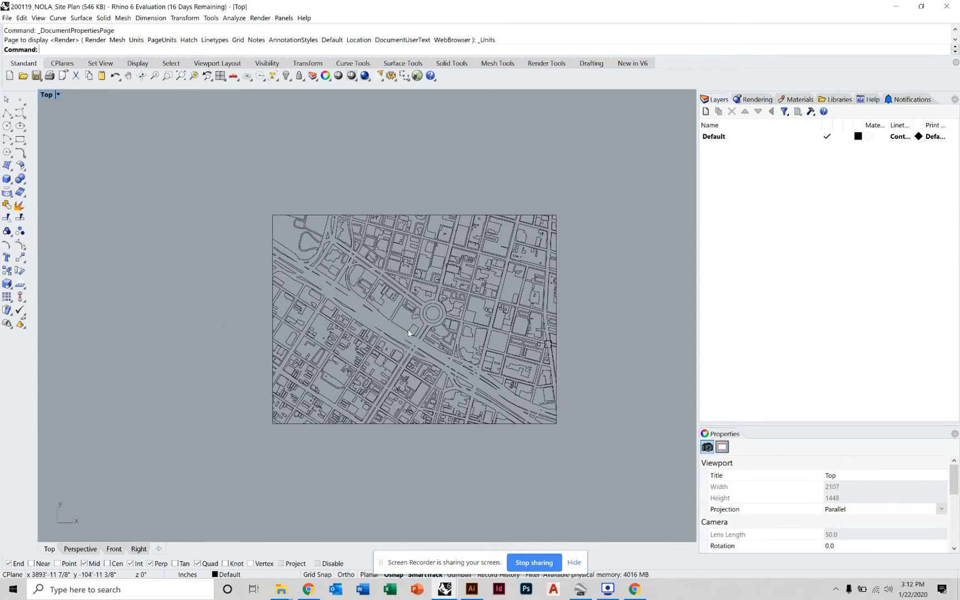
pyautogui.moveTo(413, 328)
pyautogui.mouseDown(button='right')
pyautogui.moveTo(435, 330)
pyautogui.moveTo(424, 336)
pyautogui.mouseUp(button='right')
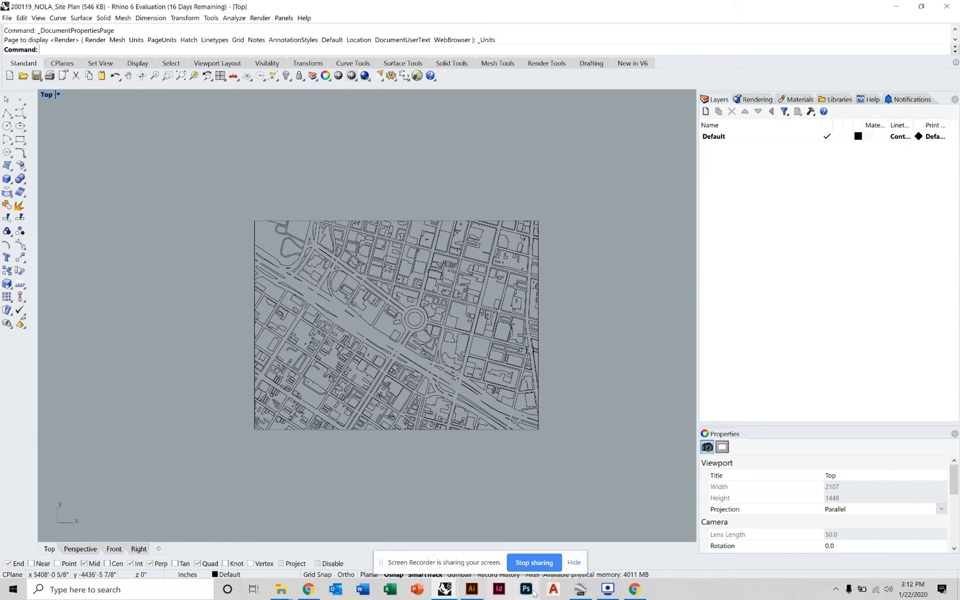
# Switch to Google Earth Pro and restart the ruler to discard the old line measurement across Lee Circle
pyautogui.click(580, 592)
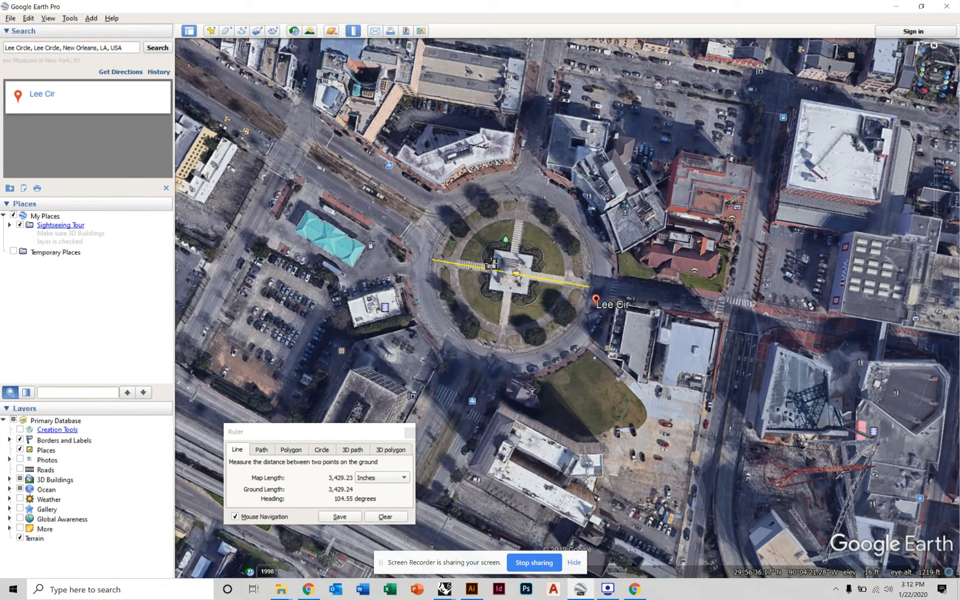
pyautogui.scroll(-2, 491, 264)
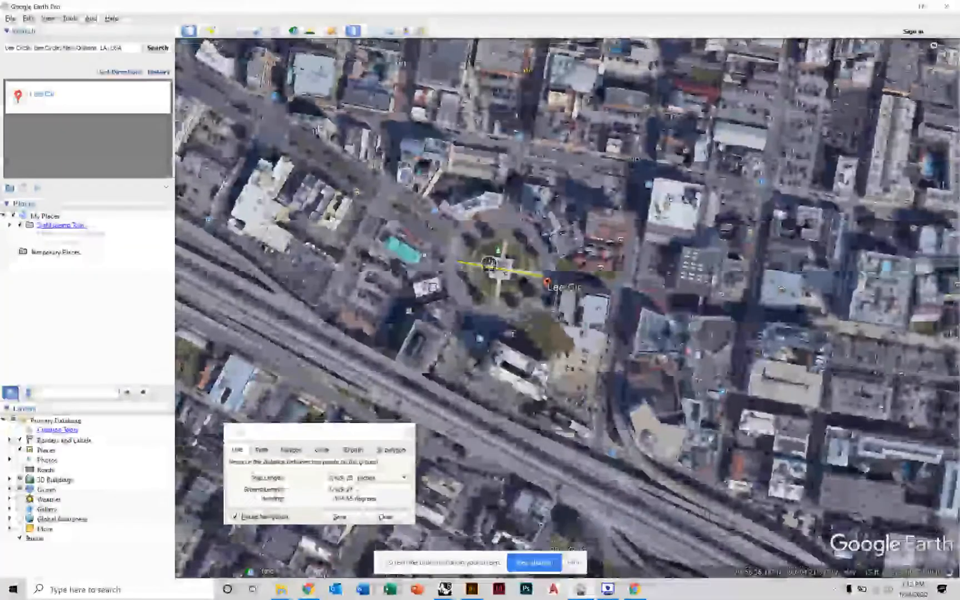
pyautogui.scroll(-5, 488, 264)
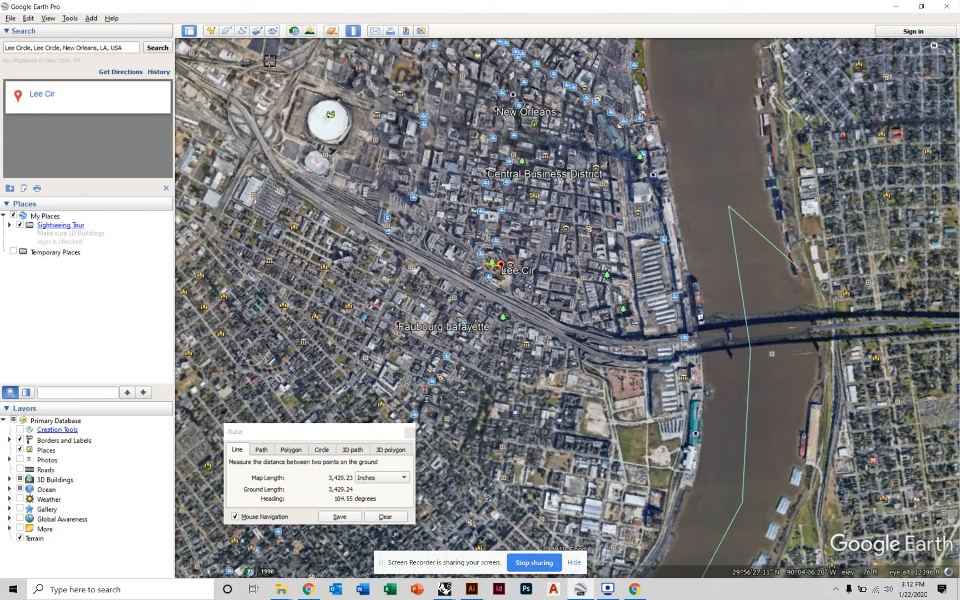
pyautogui.click(352, 31)
pyautogui.click(352, 31)
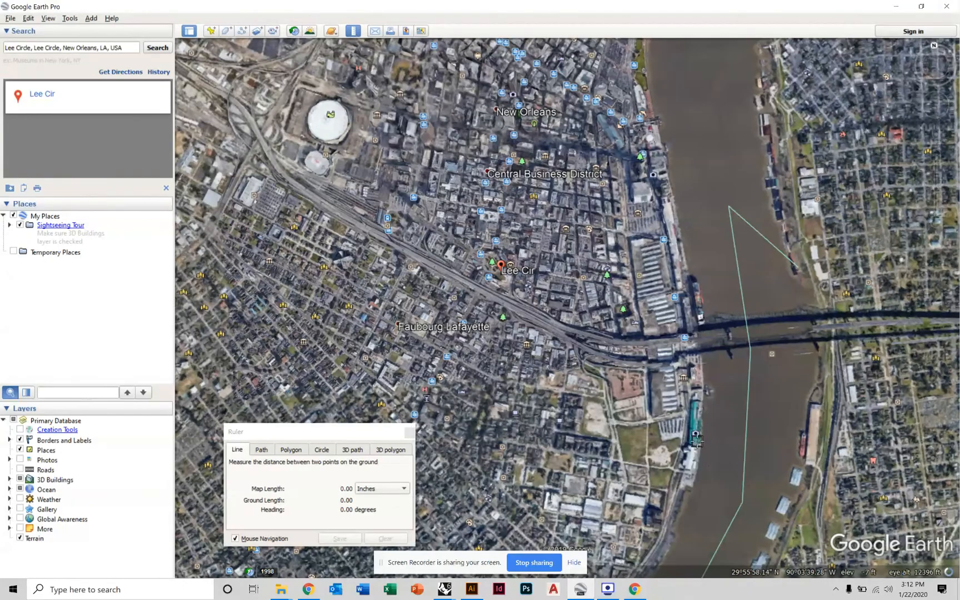
# Measure the distance across the Lee Circle roundabout in a straight-down view with the ruler line in inches
pyautogui.scroll(4, 480, 261)
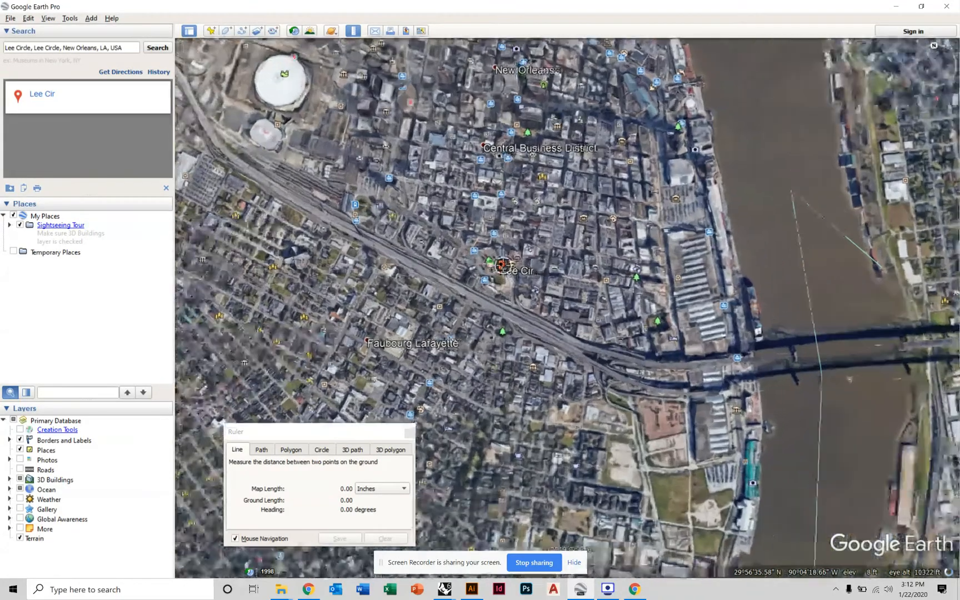
pyautogui.scroll(5, 481, 261)
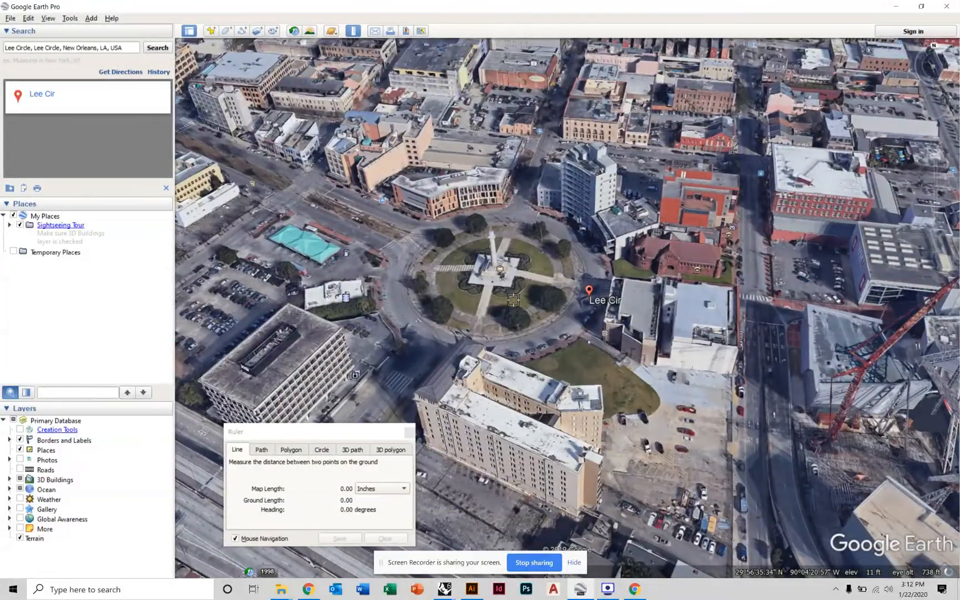
pyautogui.moveTo(511, 298); pyautogui.dragTo(519, 321)
pyautogui.moveTo(520, 321); pyautogui.dragTo(502, 253, button='middle')
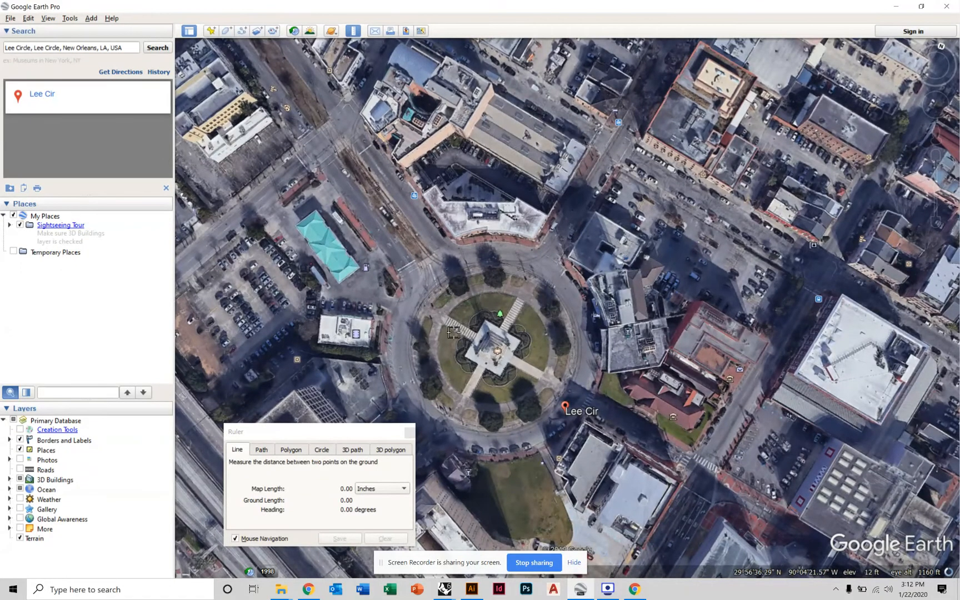
pyautogui.click(579, 345)
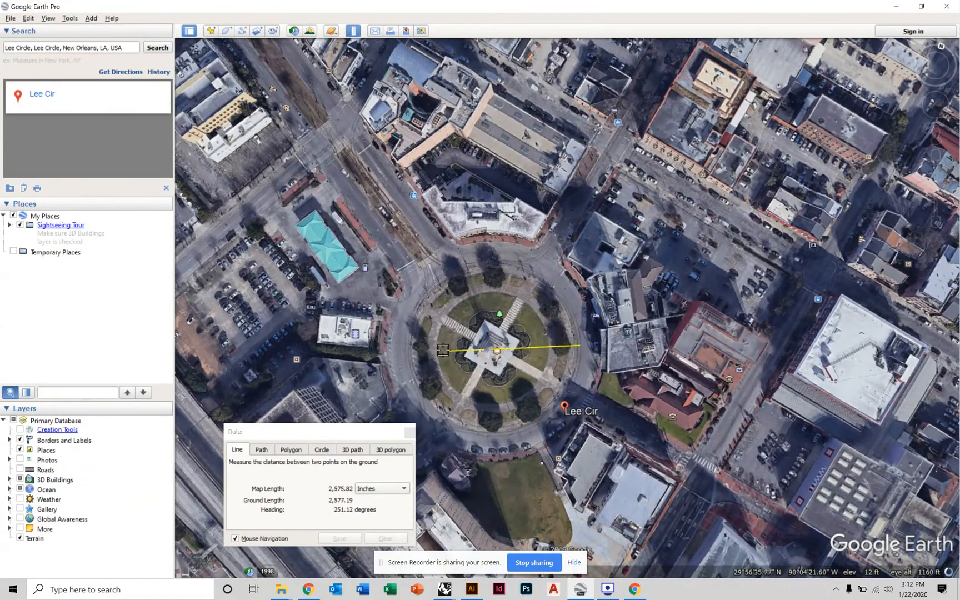
pyautogui.click(410, 348)
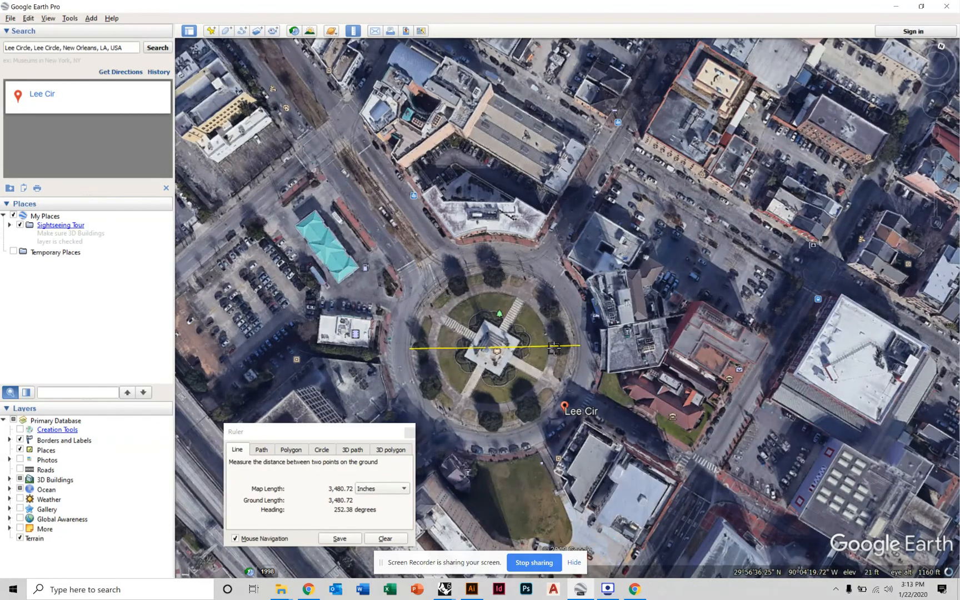
pyautogui.scroll(3, 553, 349)
pyautogui.scroll(-2, 557, 344)
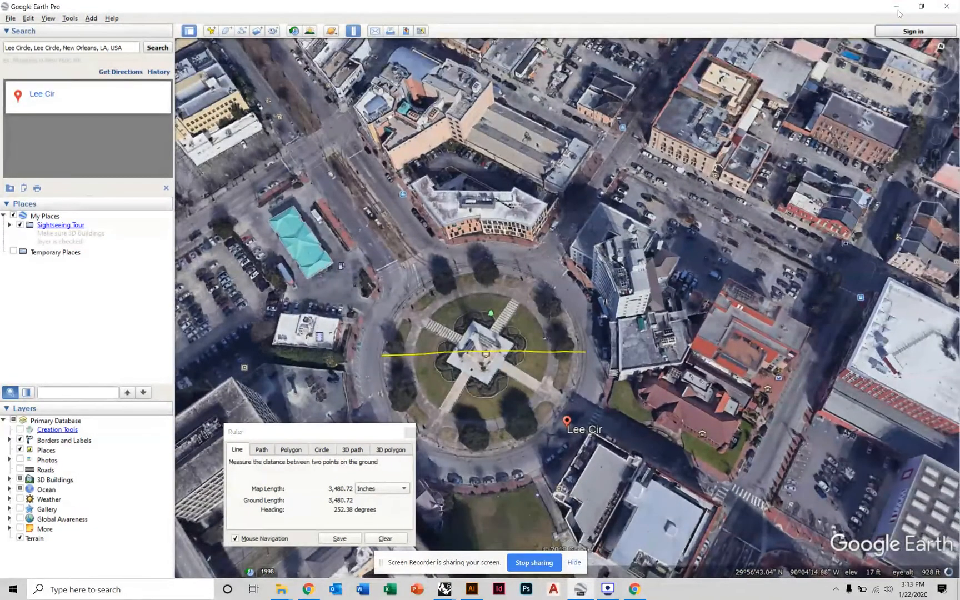
# Return to Rhino and measure the distance across the inner circle of the roundabout in the site plan
pyautogui.click(898, 12)
pyautogui.scroll(5, 398, 322)
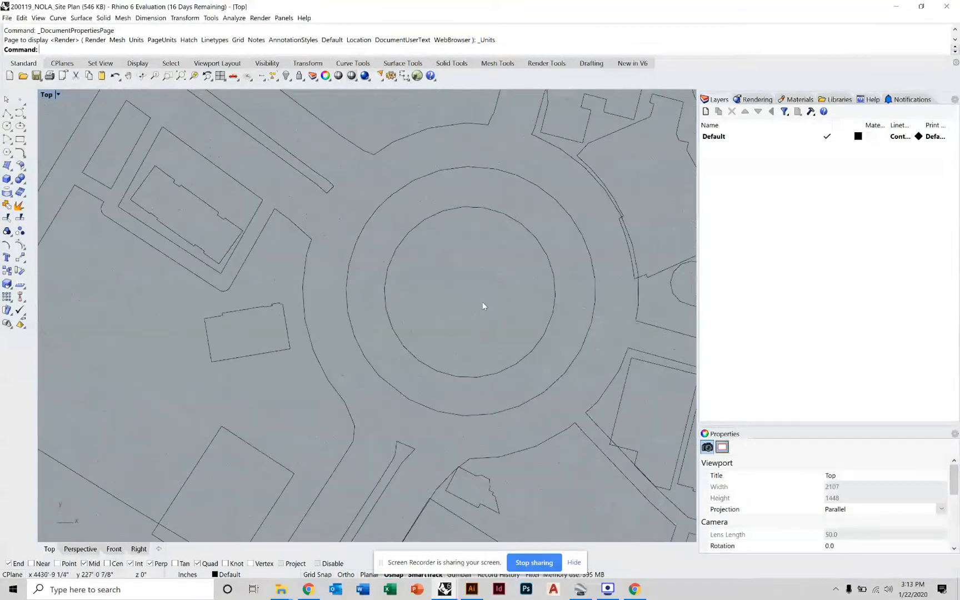
pyautogui.moveTo(482, 302); pyautogui.dragTo(432, 306, button='right')
pyautogui.write('Distance')
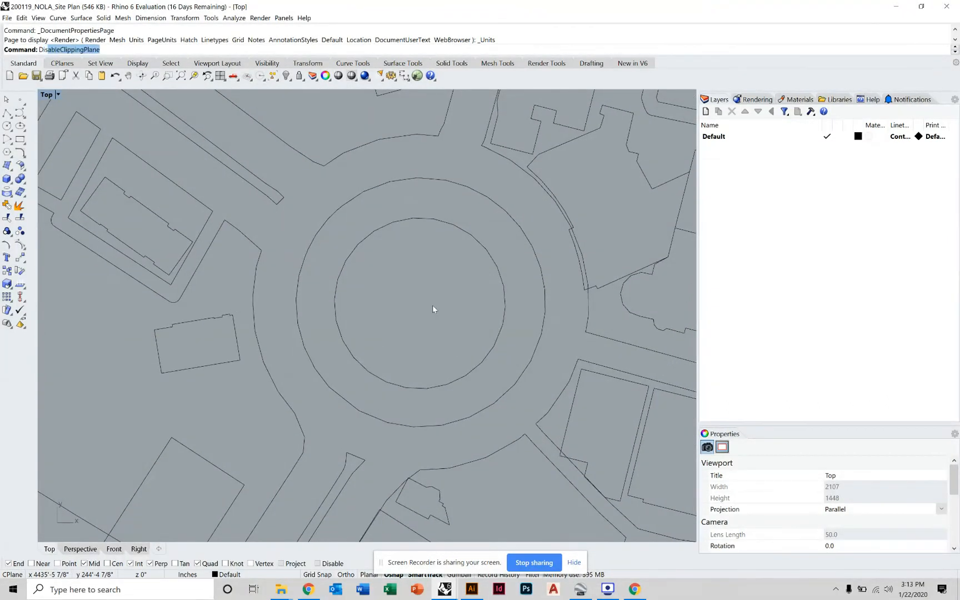
pyautogui.press('Return')
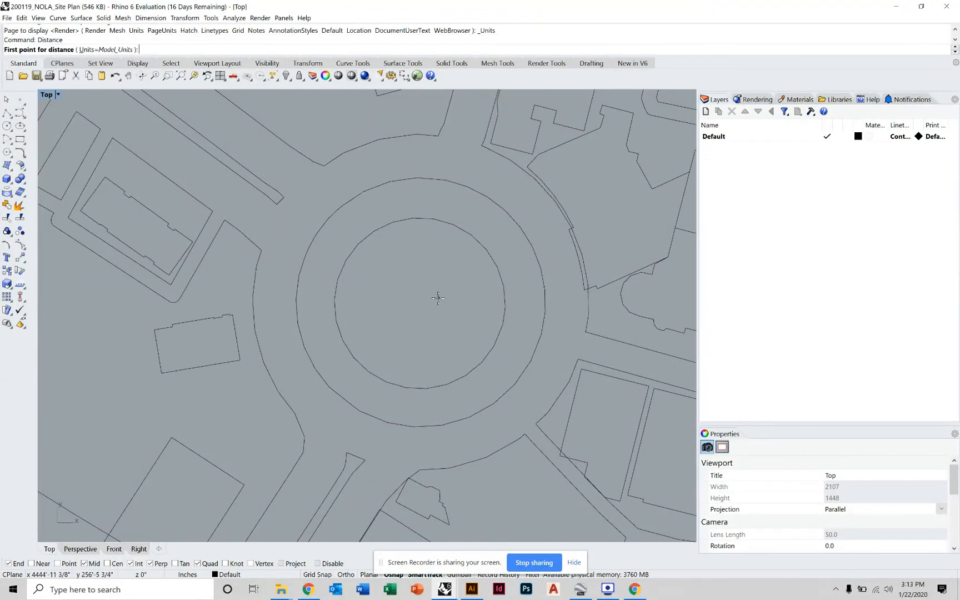
pyautogui.scroll(-7, 381, 294)
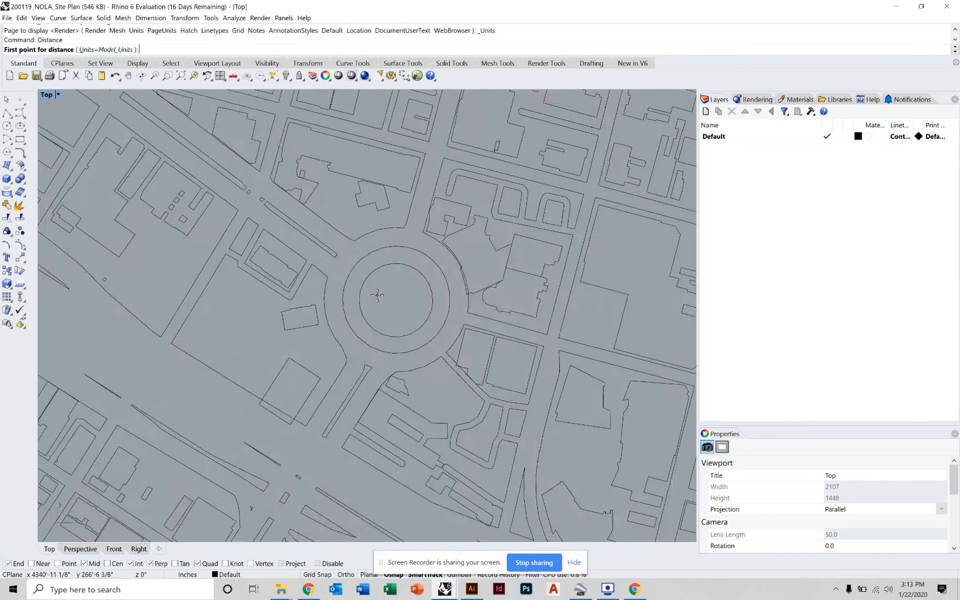
pyautogui.scroll(11, 385, 292)
pyautogui.scroll(-2, 502, 272)
pyautogui.moveTo(510, 272); pyautogui.dragTo(446, 290, button='right')
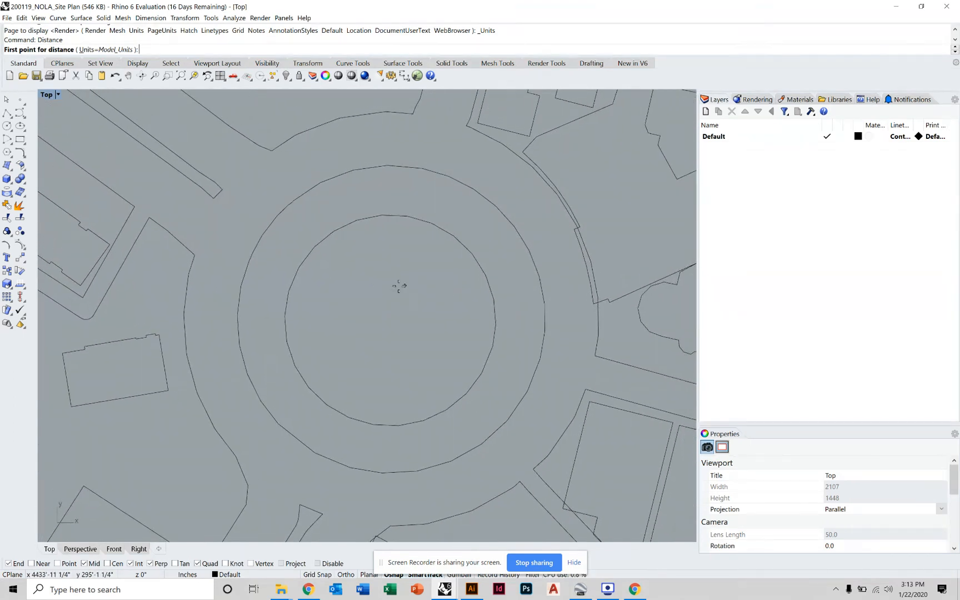
pyautogui.click(493, 335)
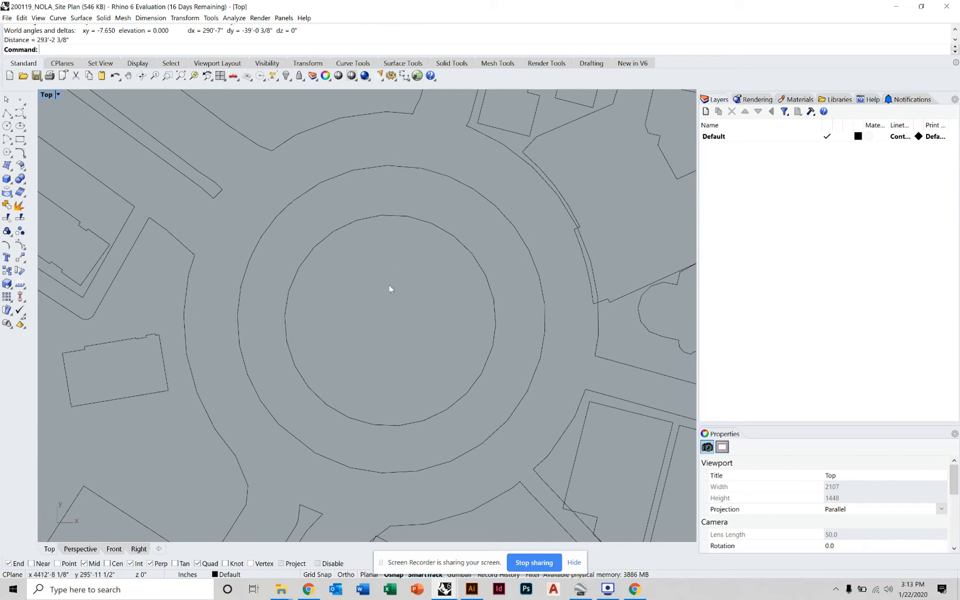
# Set the document's distance display to Decimal while keeping inches as the model units
pyautogui.moveTo(439, 314); pyautogui.dragTo(360, 325, button='right')
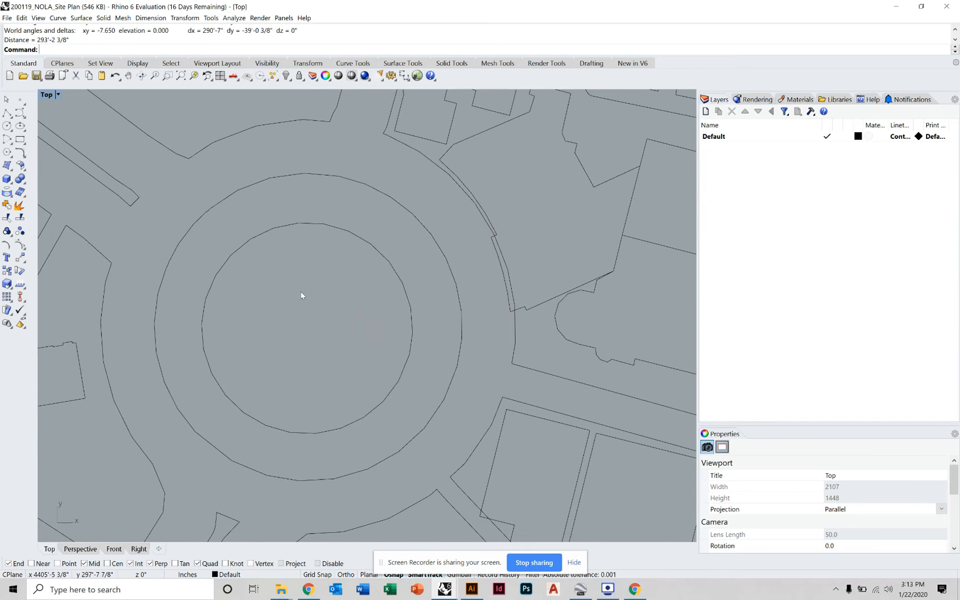
pyautogui.write('units')
pyautogui.press('Return')
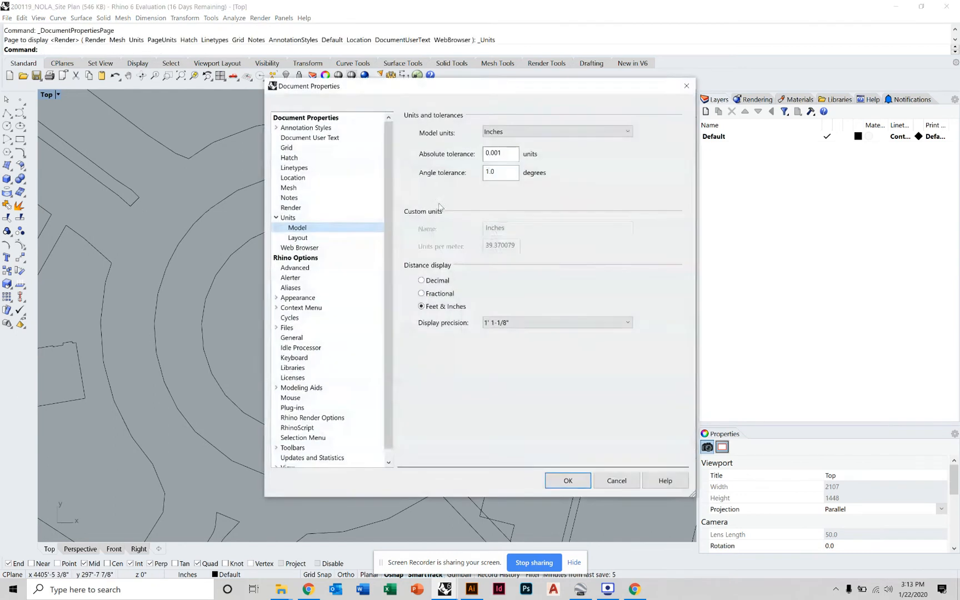
pyautogui.click(432, 279)
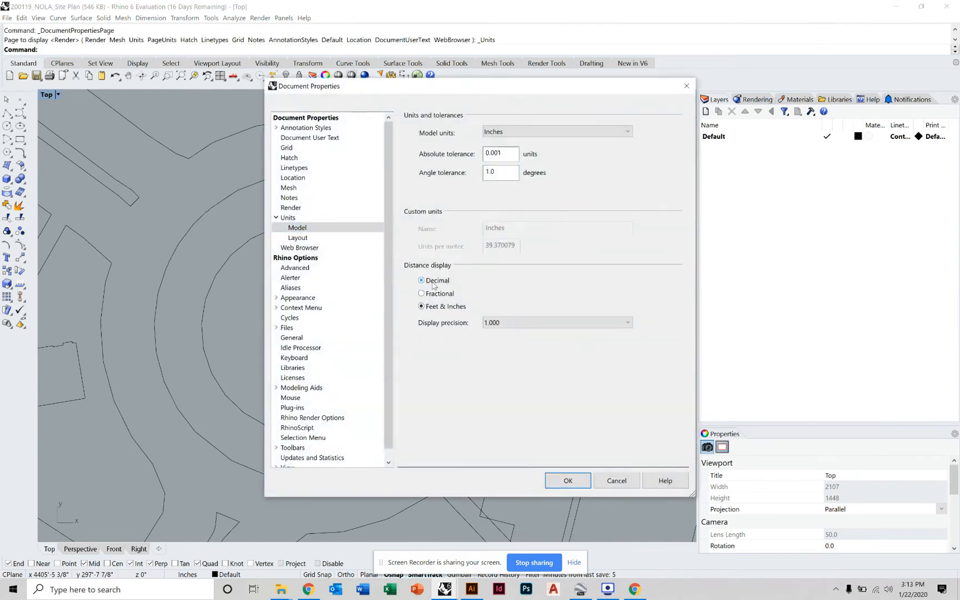
pyautogui.click(567, 481)
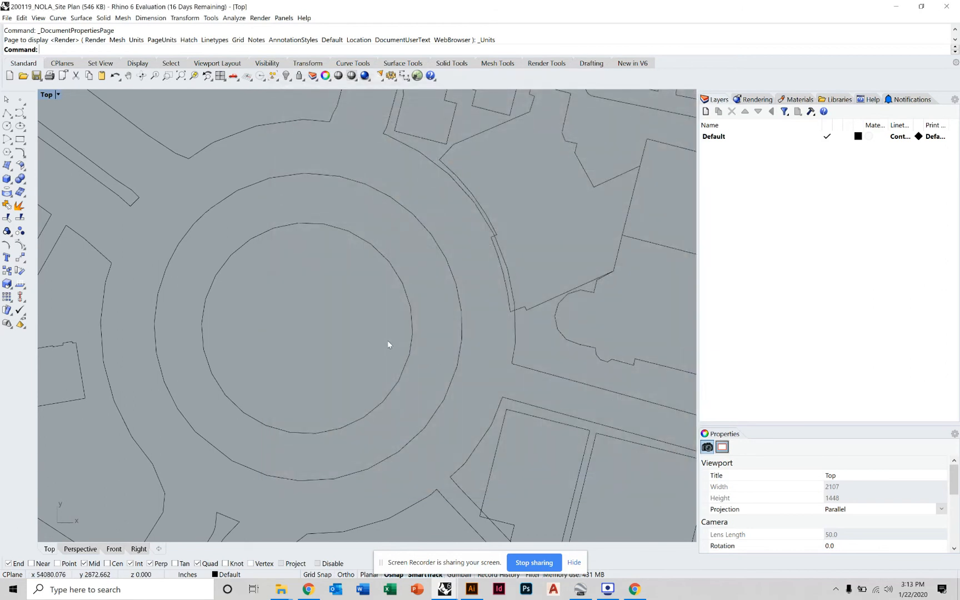
# Measure across the roundabout's inner circle again, and switch to Google Earth Pro to compare it with the ruler measurement
pyautogui.write('distance')
pyautogui.press('Return')
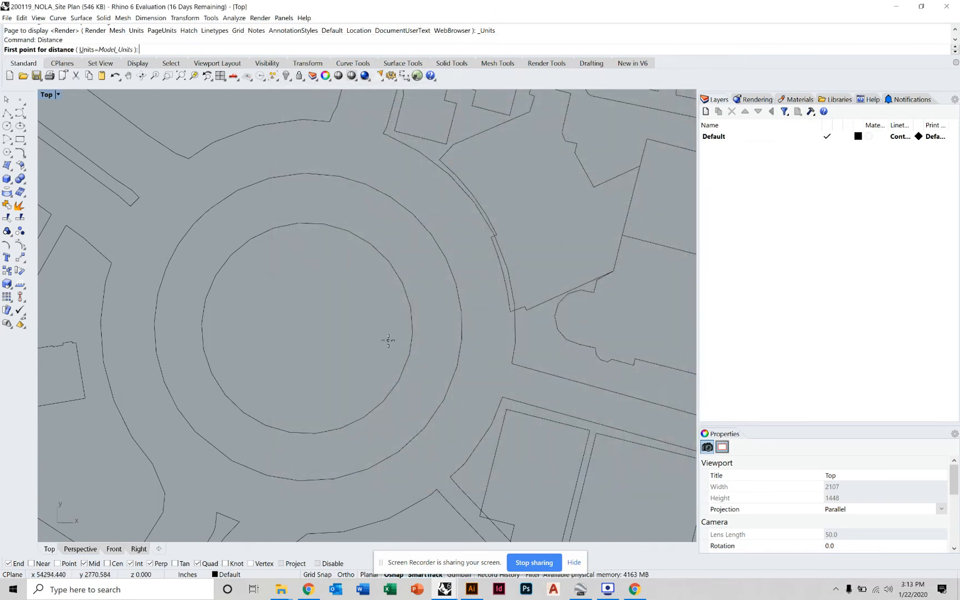
pyautogui.click(204, 306)
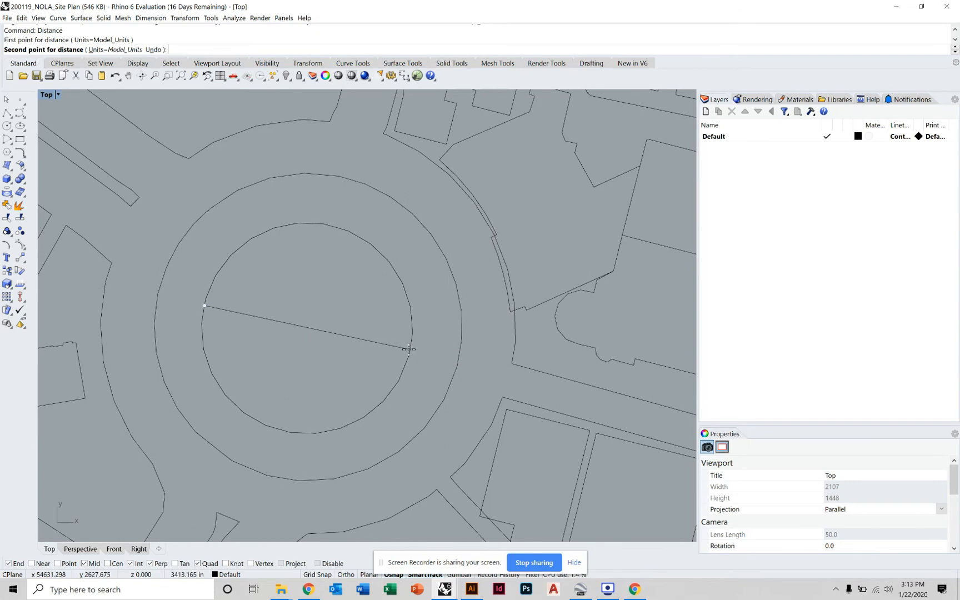
pyautogui.click(409, 348)
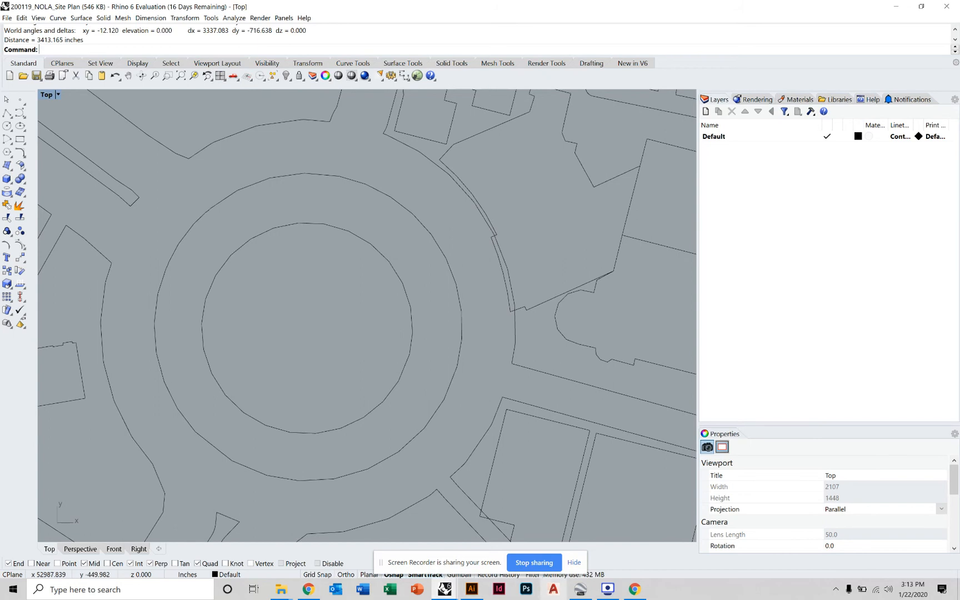
pyautogui.click(580, 589)
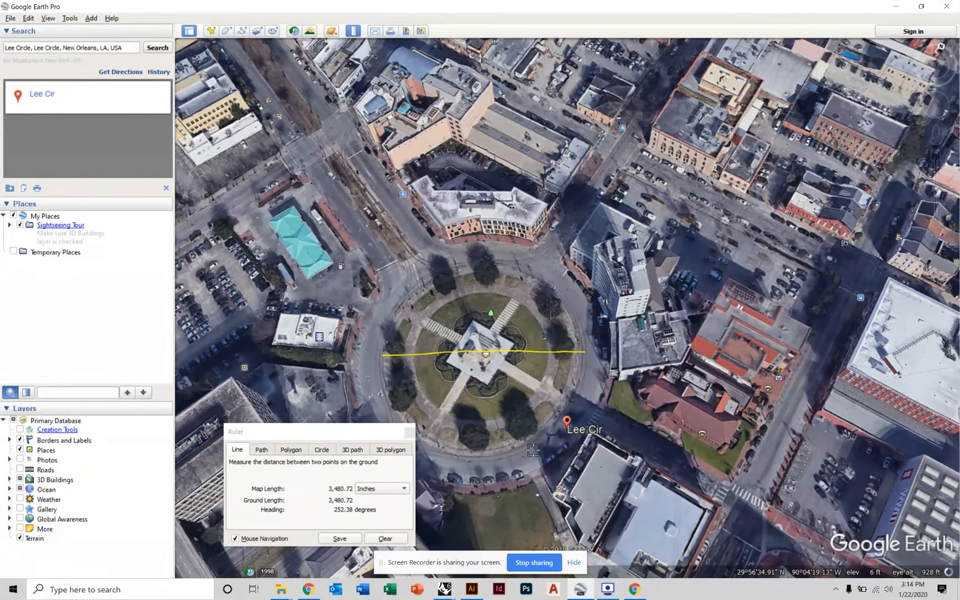
# Return from Google Earth Pro to the site plan in Rhino
pyautogui.click(896, 9)
pyautogui.scroll(-6, 322, 267)
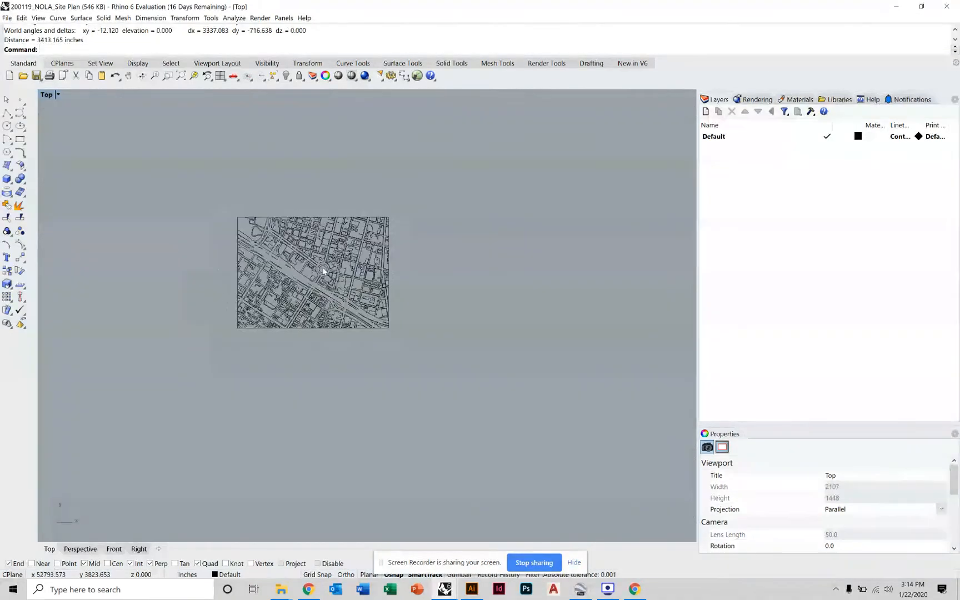
pyautogui.scroll(4, 323, 270)
# Select the entire site plan and scale it down freehand from the centre of the roundabout using picked reference points
pyautogui.moveTo(158, 147); pyautogui.dragTo(509, 429)
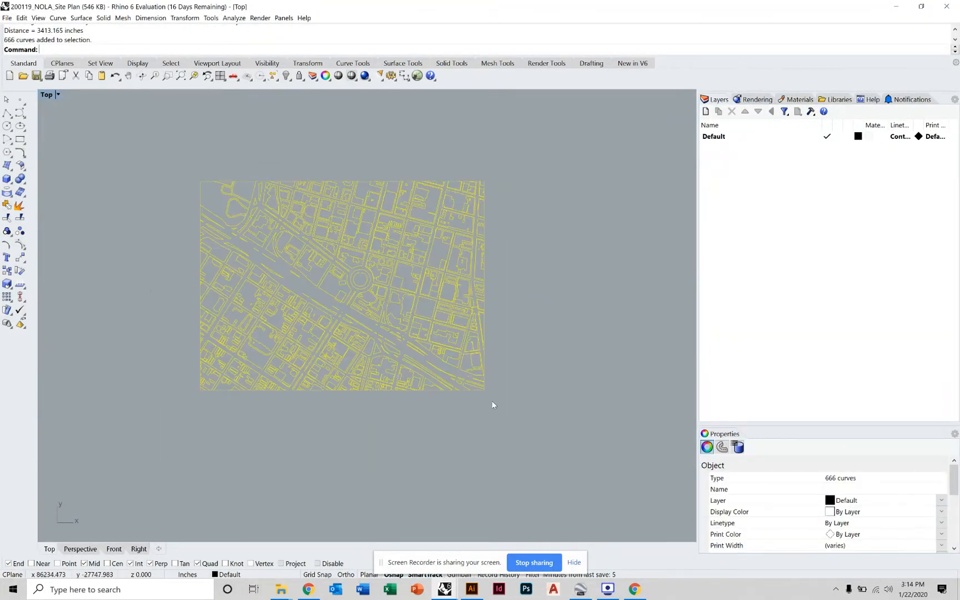
pyautogui.write('scale')
pyautogui.press('Return')
pyautogui.click(358, 277)
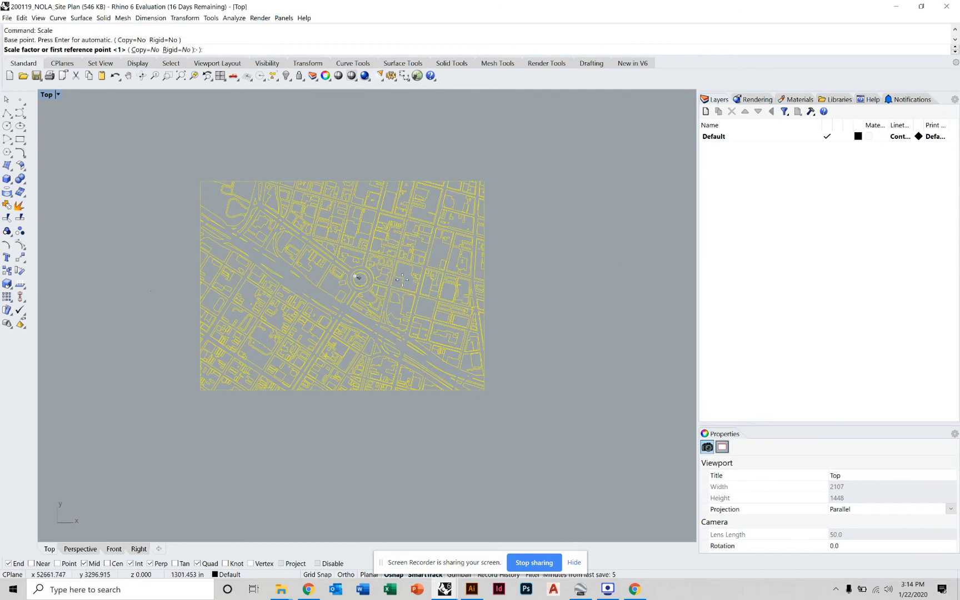
pyautogui.click(649, 267)
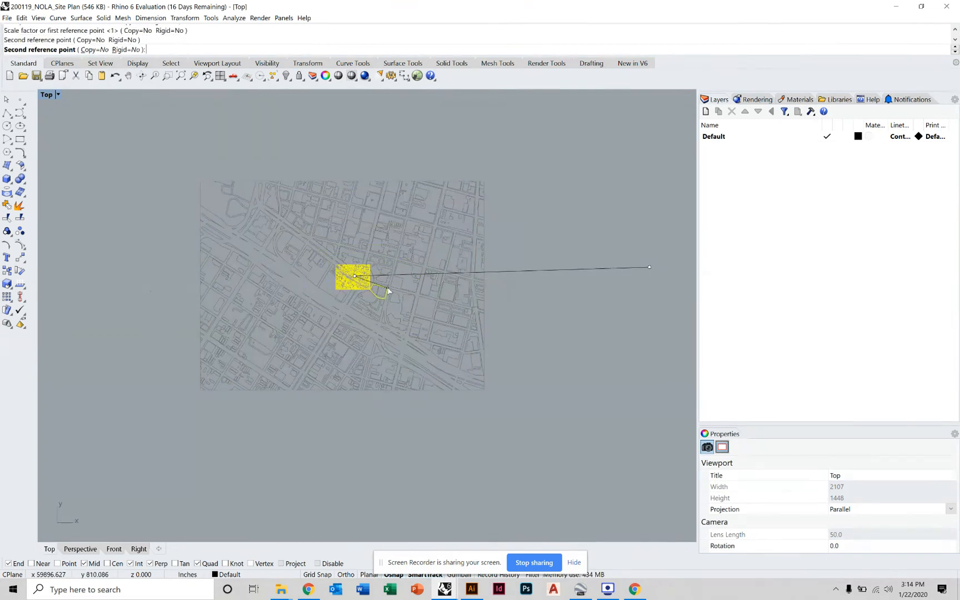
pyautogui.click(389, 290)
pyautogui.press('Escape')
pyautogui.scroll(10, 370, 302)
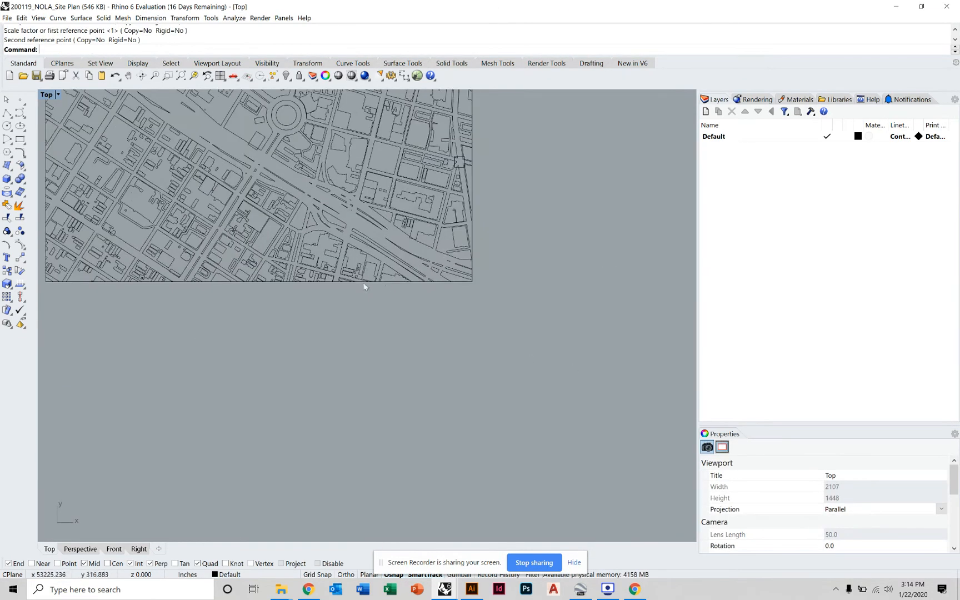
# Scale the entire site plan by reference across the roundabout's inner circle so that its width becomes 3450 inches
pyautogui.scroll(-5, 365, 286)
pyautogui.moveTo(237, 233); pyautogui.dragTo(543, 447)
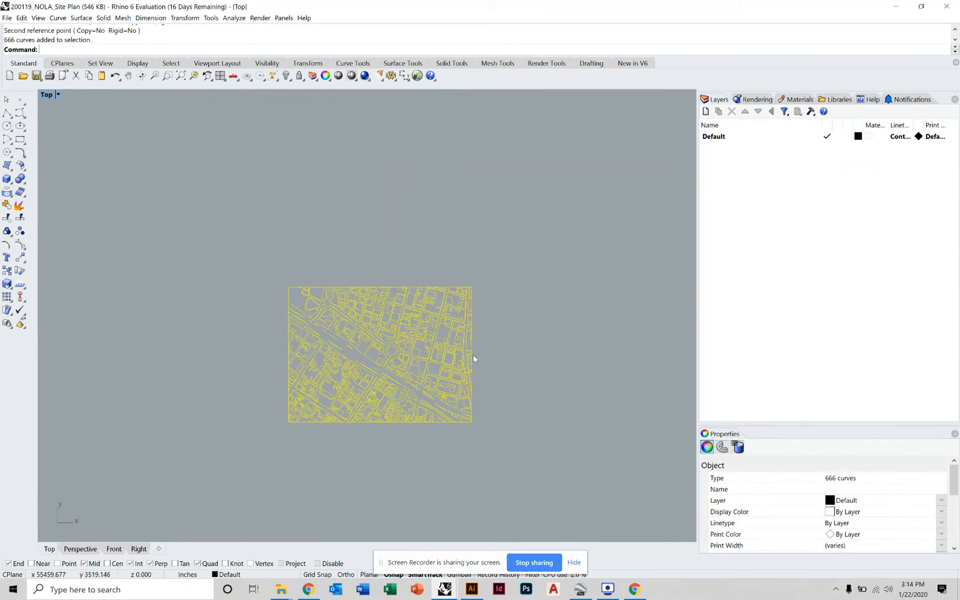
pyautogui.write('scale')
pyautogui.press('Return')
pyautogui.scroll(5, 410, 333)
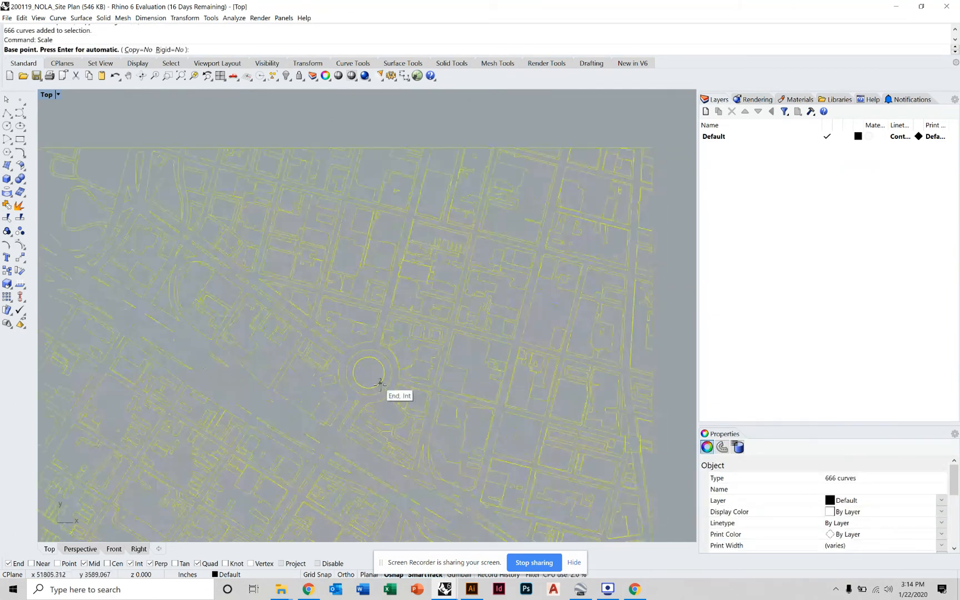
pyautogui.scroll(10, 380, 383)
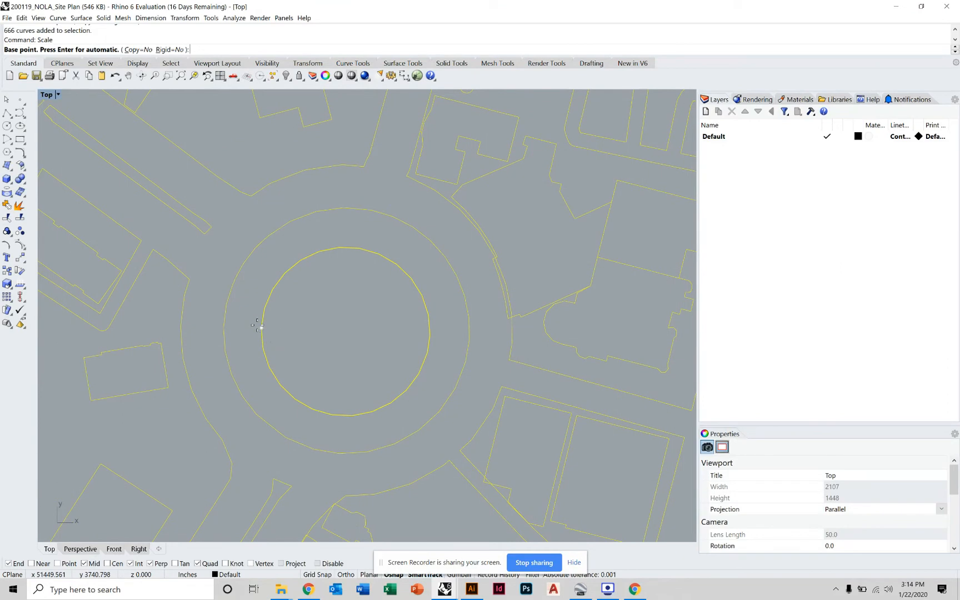
pyautogui.click(262, 328)
pyautogui.click(430, 327)
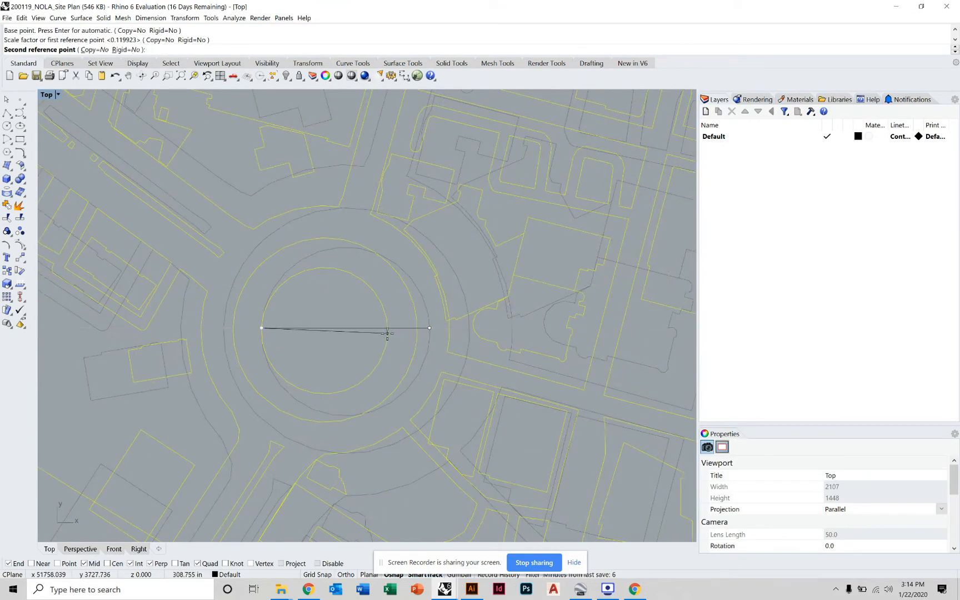
pyautogui.write('3450')
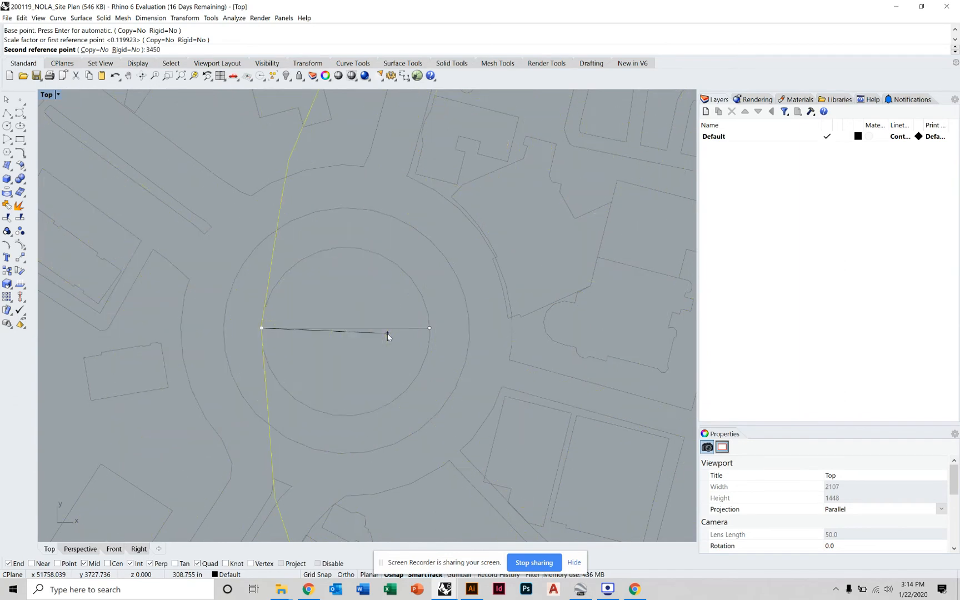
pyautogui.press('Return')
pyautogui.scroll(-15, 411, 329)
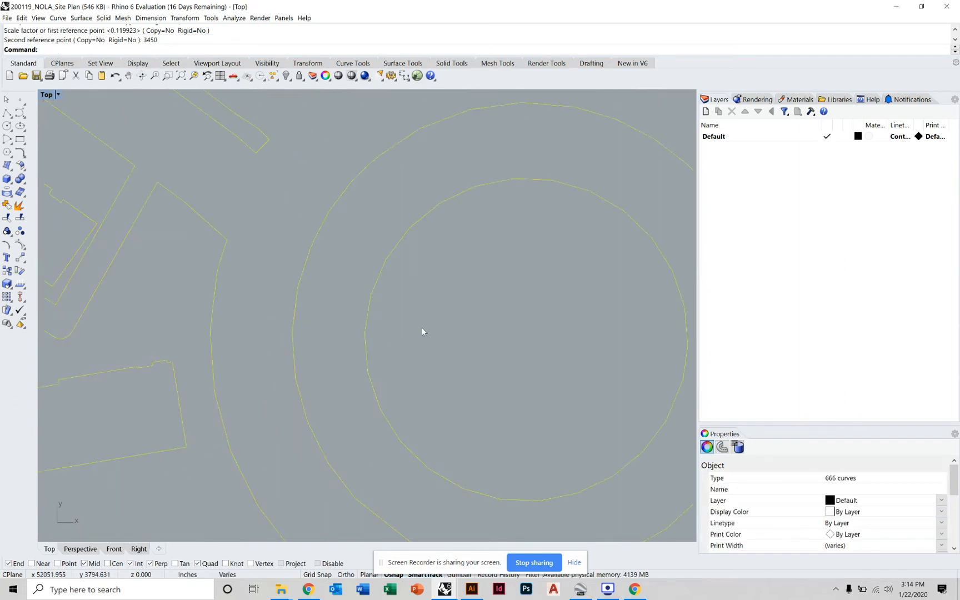
pyautogui.press('Escape')
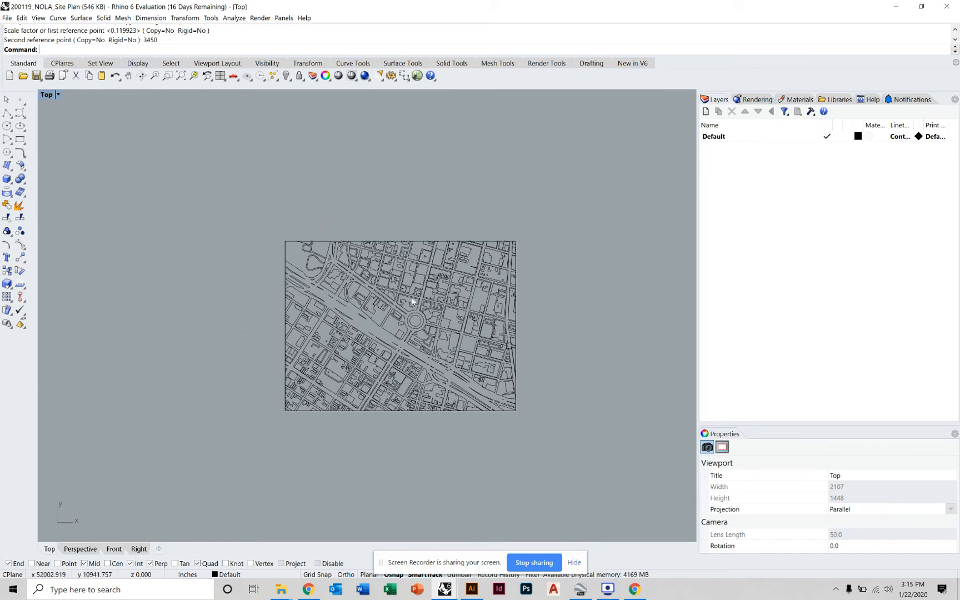
# Create a new layer named Site
pyautogui.moveTo(416, 303); pyautogui.dragTo(391, 288, button='right')
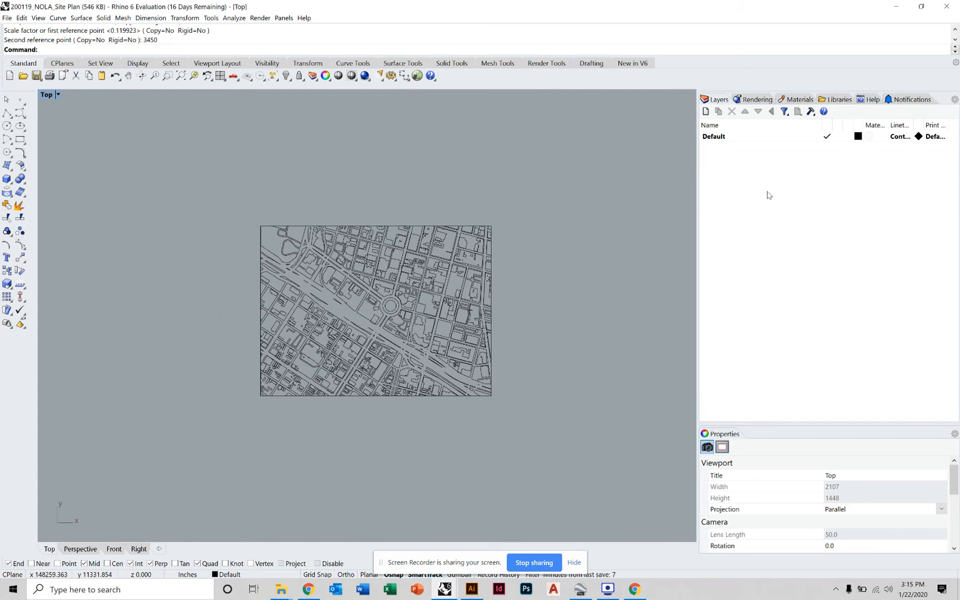
pyautogui.rightClick(731, 170)
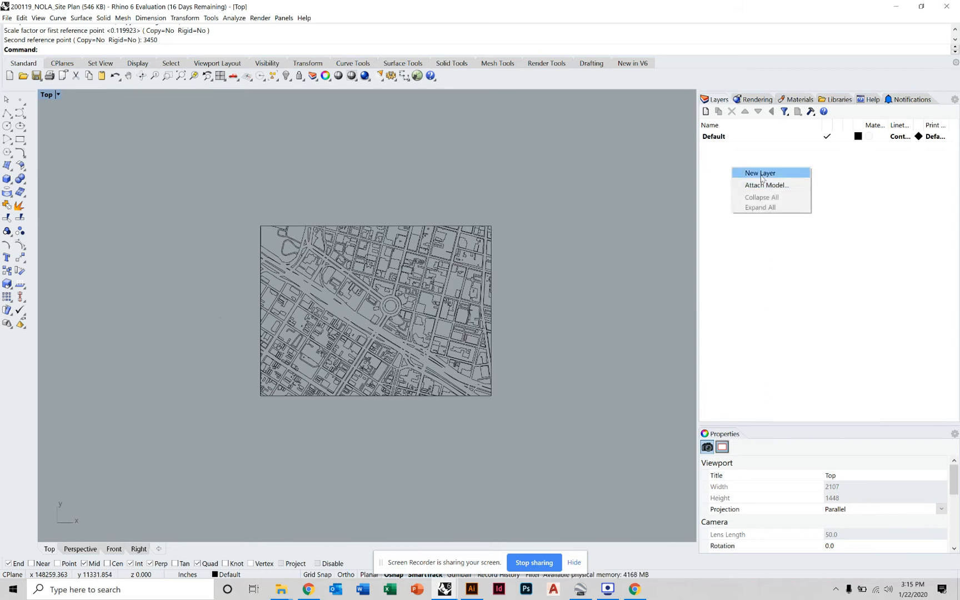
pyautogui.click(760, 172)
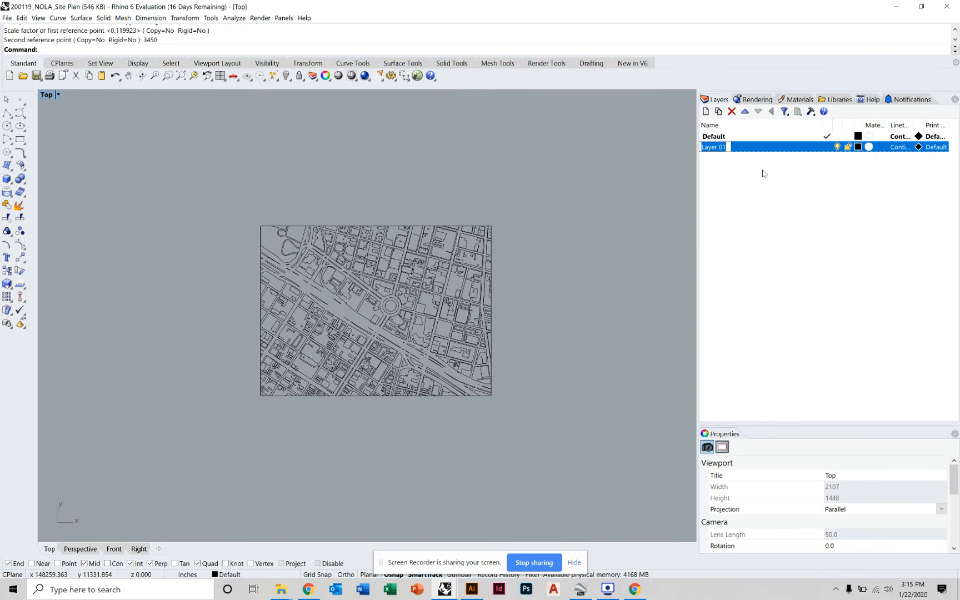
pyautogui.write('Site')
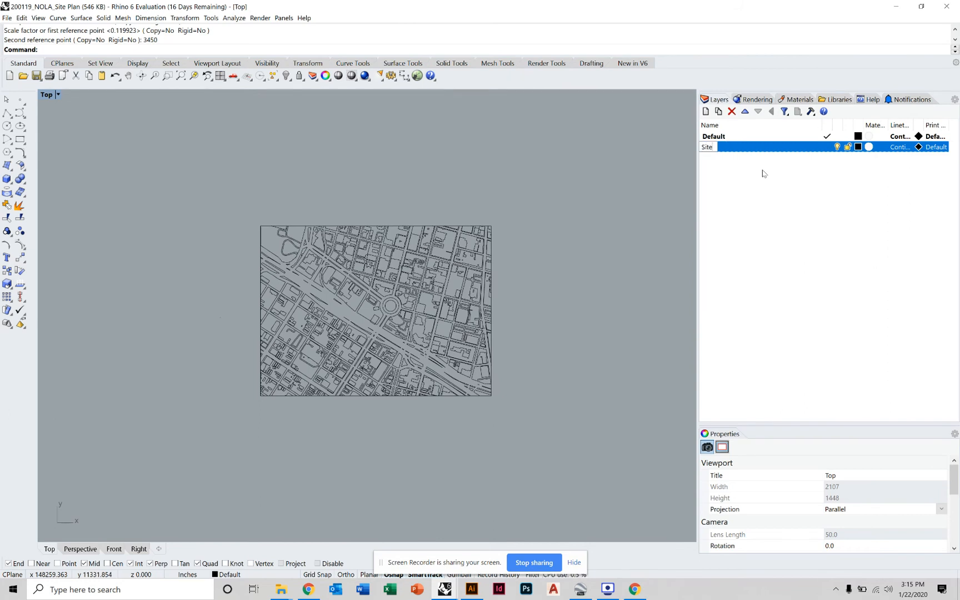
pyautogui.click(762, 172)
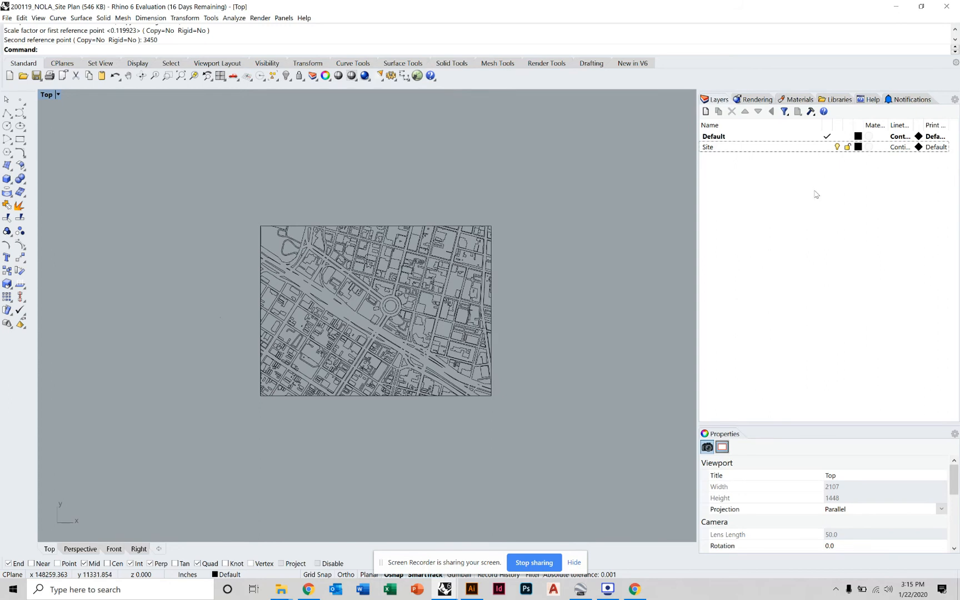
# Add a sublayer named Buildings under the Site layer
pyautogui.click(718, 148)
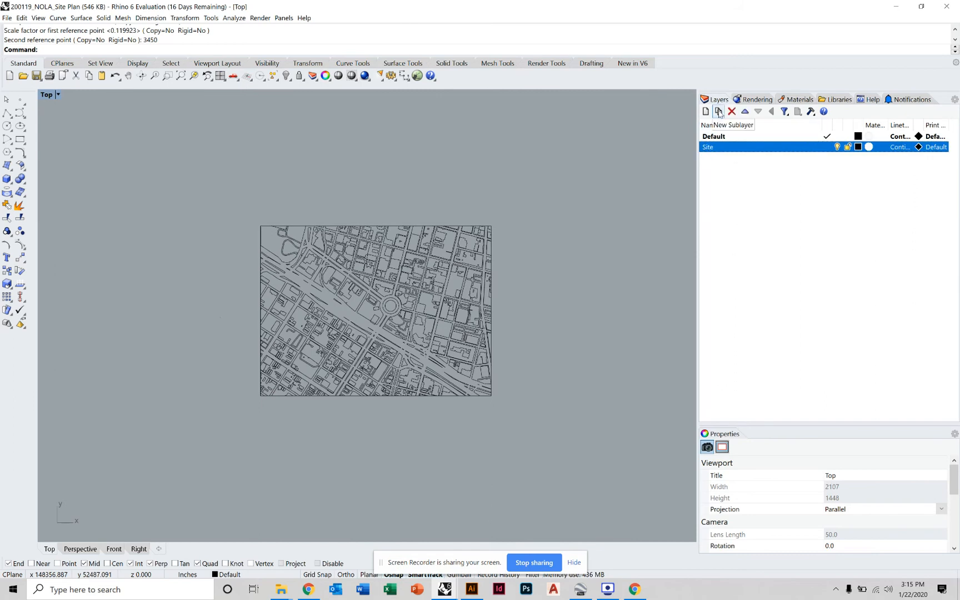
pyautogui.click(718, 112)
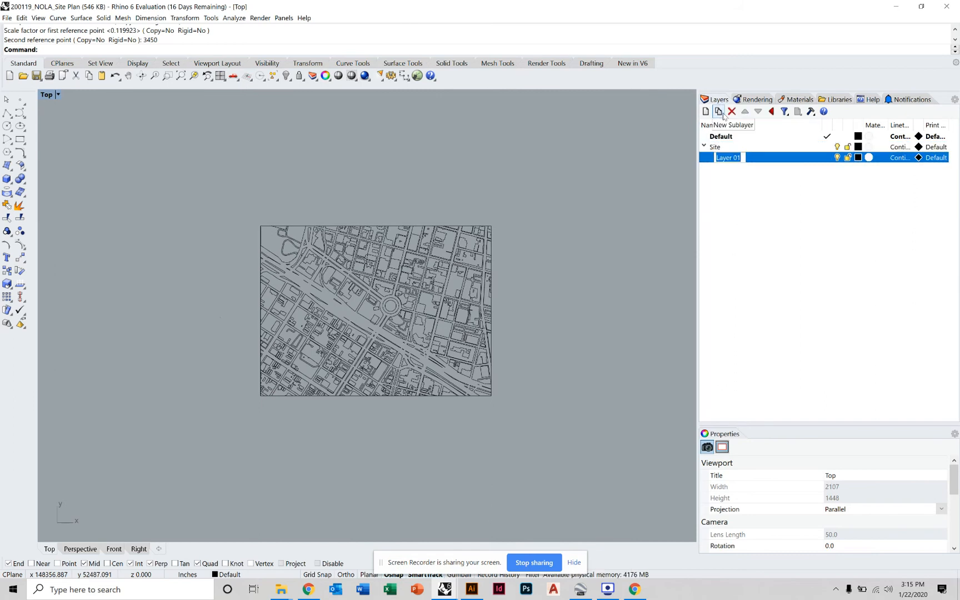
pyautogui.write('Buildin')
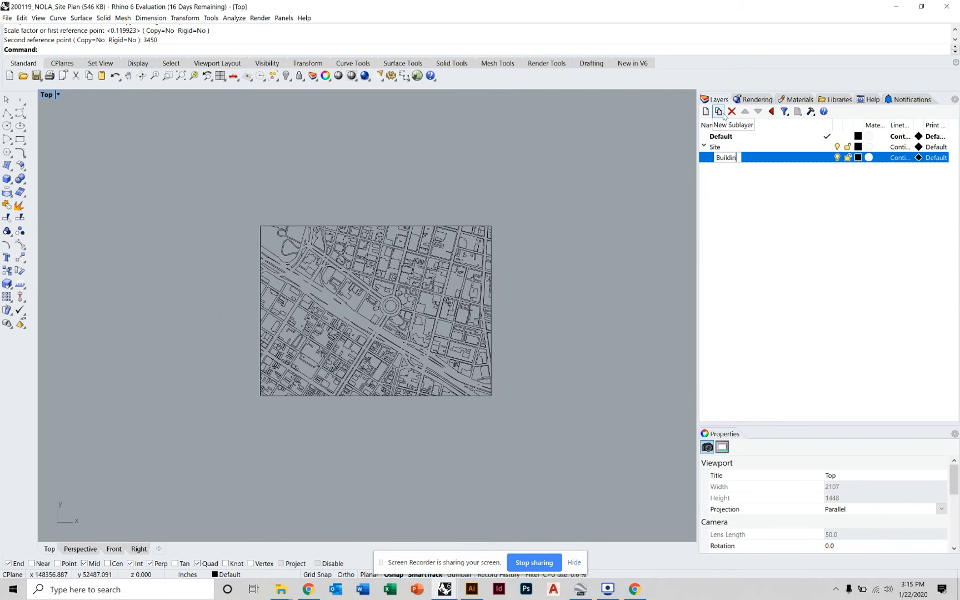
pyautogui.write('gs')
pyautogui.click(747, 207)
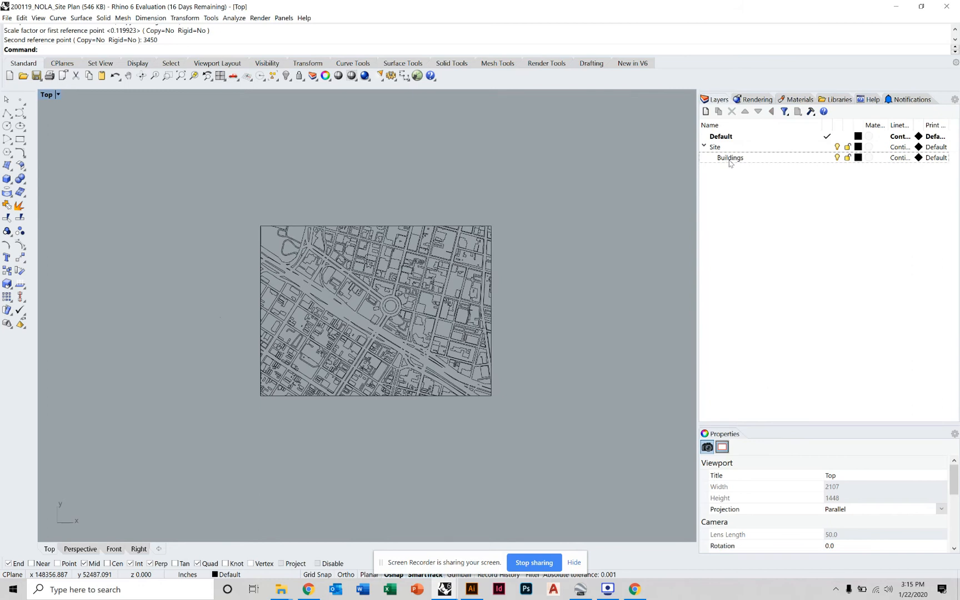
# Add a second sublayer named Curbs under Site, alongside Buildings
pyautogui.click(730, 158)
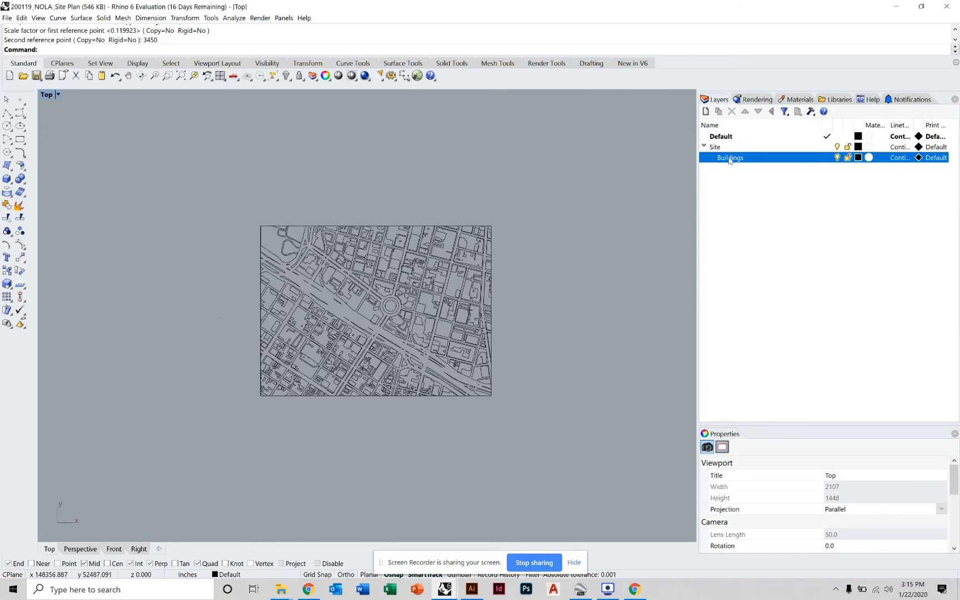
pyautogui.click(705, 112)
pyautogui.write('Cur')
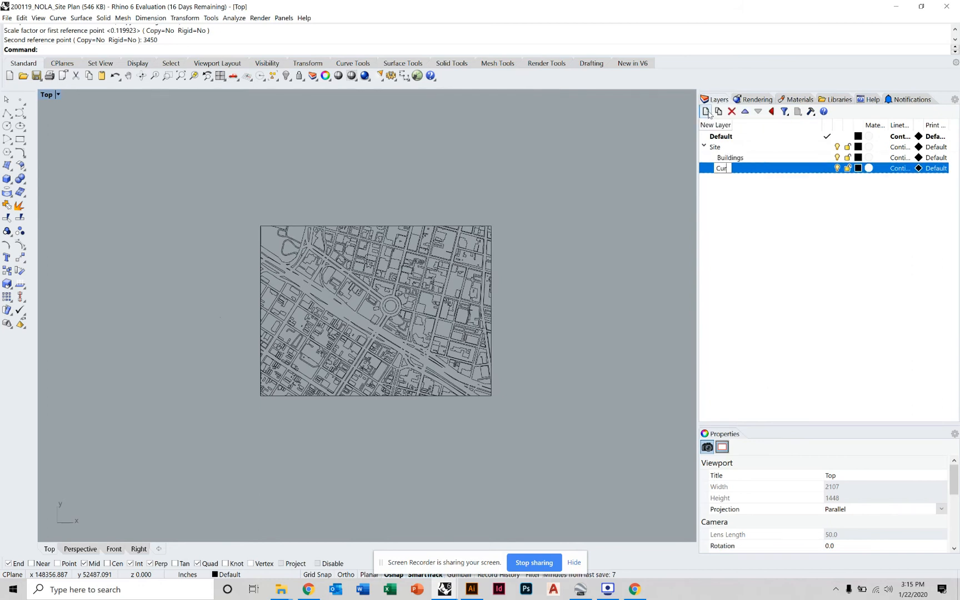
pyautogui.write('bs')
pyautogui.press('Return')
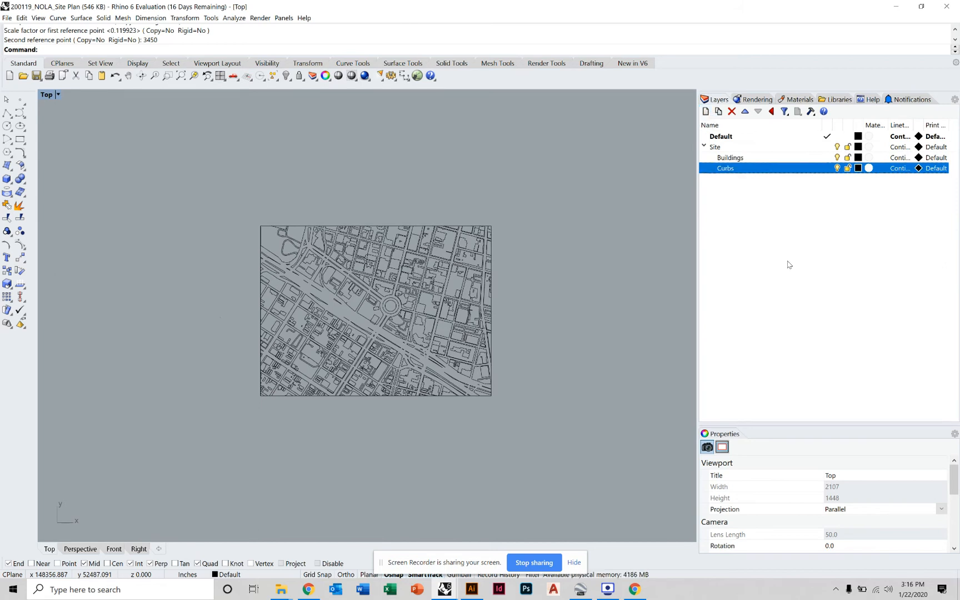
pyautogui.click(785, 237)
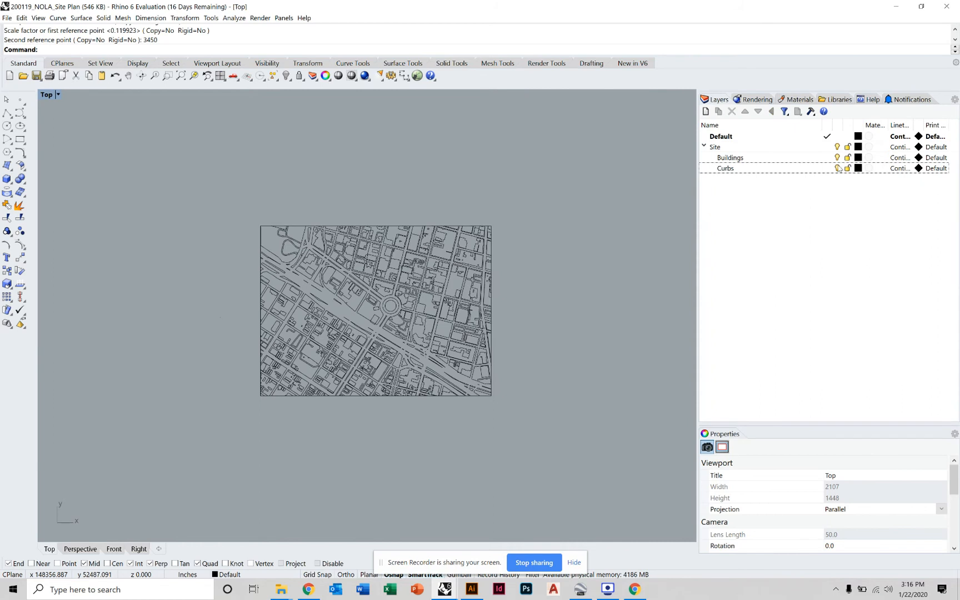
# Set the Buildings layer color to Blue and the Curbs layer color to Red
pyautogui.click(858, 157)
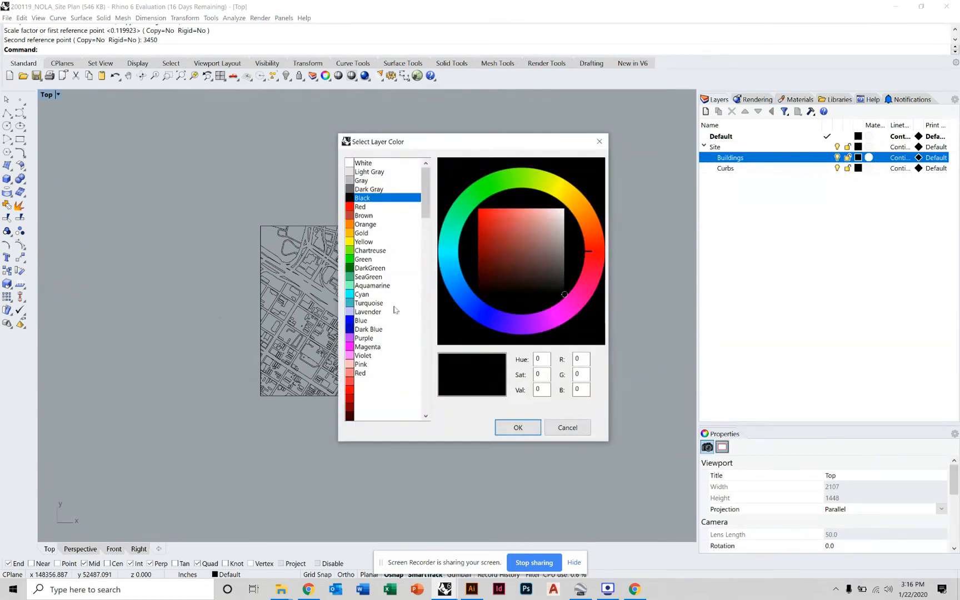
pyautogui.click(361, 321)
pyautogui.click(518, 427)
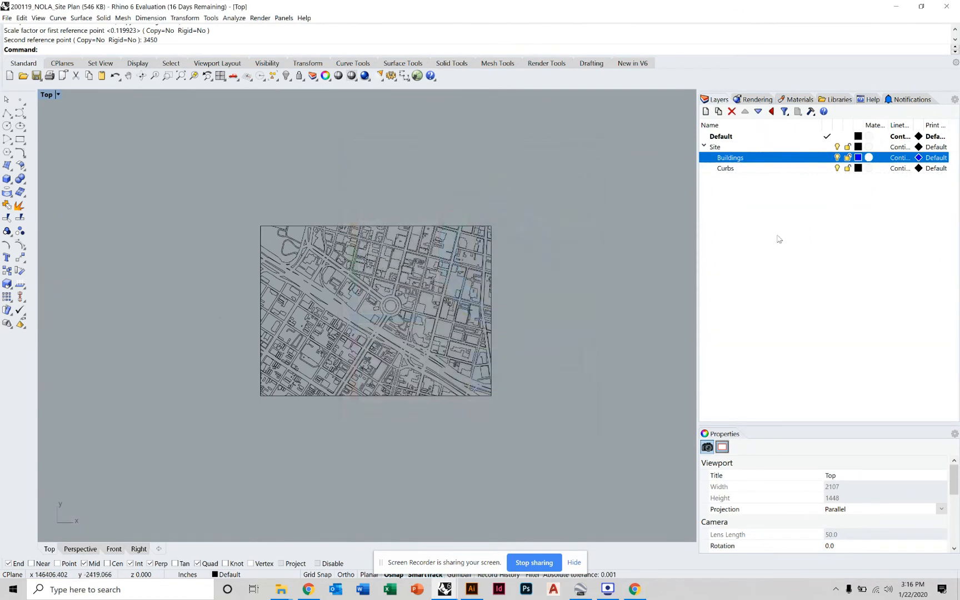
pyautogui.click(858, 168)
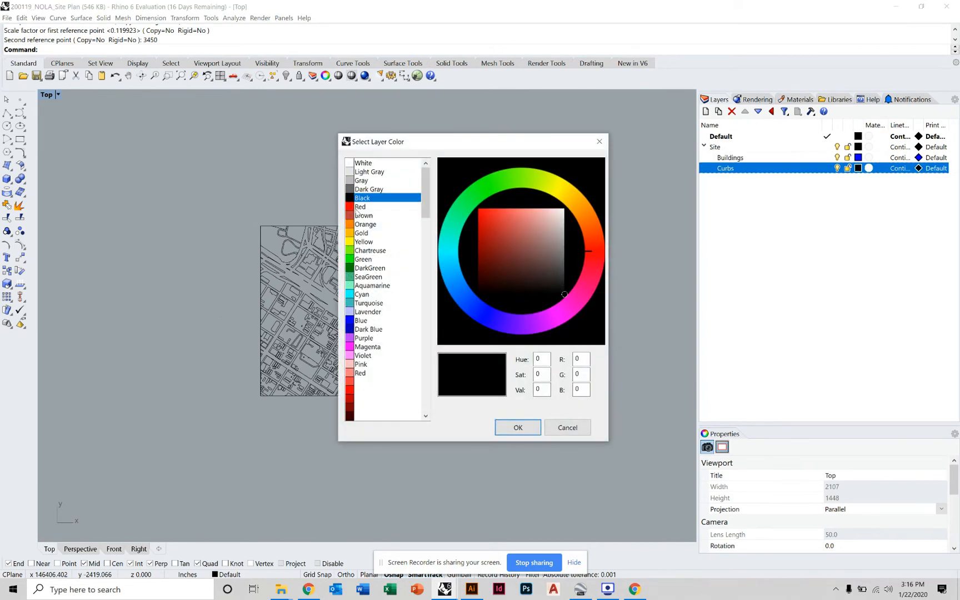
pyautogui.click(358, 207)
pyautogui.click(517, 428)
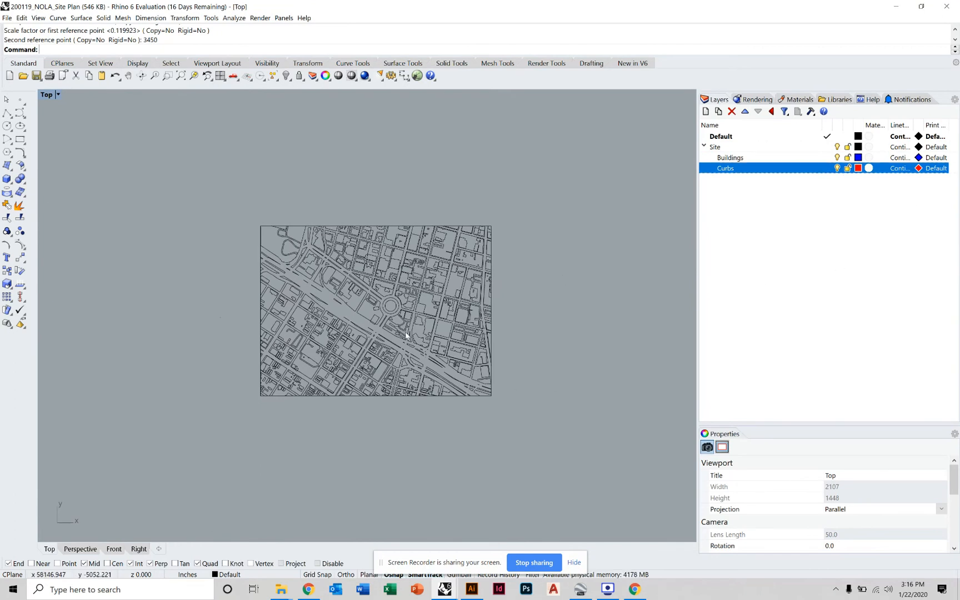
# Select the large stepped building outline in the block east of the roundabout
pyautogui.scroll(10, 405, 336)
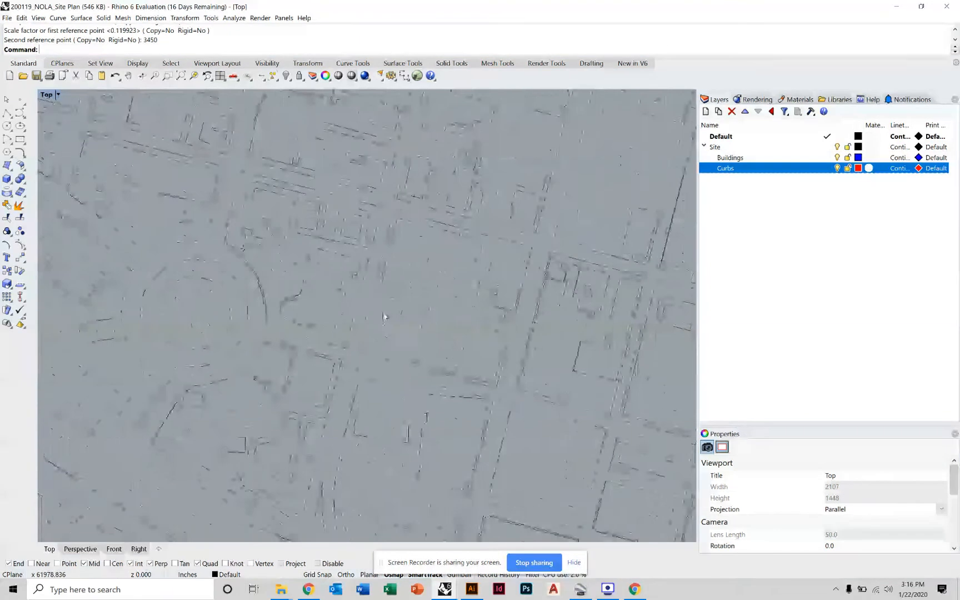
pyautogui.click(430, 314)
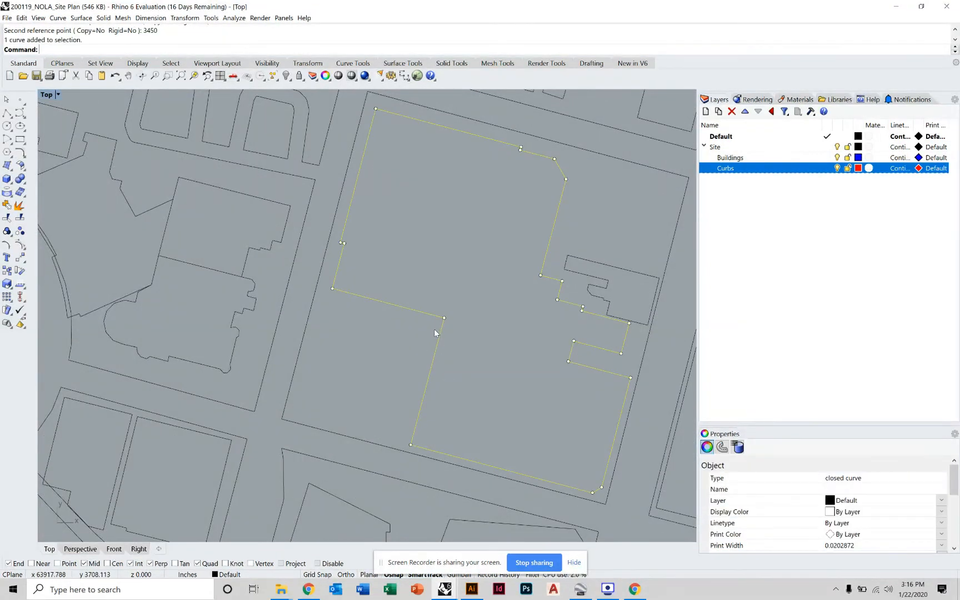
pyautogui.scroll(-3, 434, 329)
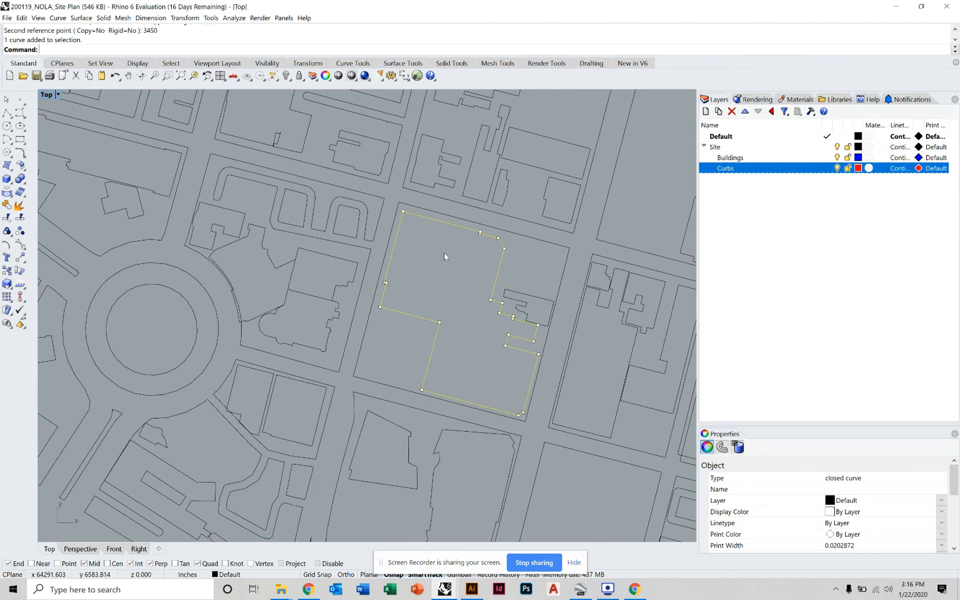
pyautogui.scroll(-3, 443, 252)
pyautogui.scroll(5, 430, 232)
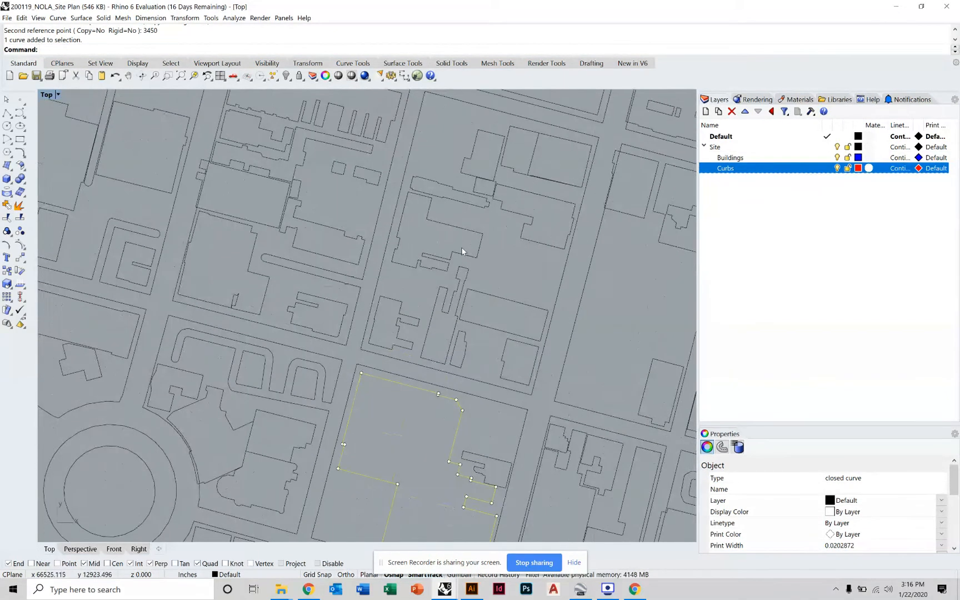
# Add the building outlines in the blocks directly north and south of the stepped building, plus its small neighboring outlines, to the selection
pyautogui.moveTo(527, 172); pyautogui.dragTo(394, 364)
pyautogui.moveTo(466, 372); pyautogui.dragTo(447, 226, button='right')
pyautogui.keyDown('shift'); pyautogui.moveTo(452, 298); pyautogui.dragTo(423, 344); pyautogui.keyUp('shift')
pyautogui.moveTo(399, 367); pyautogui.dragTo(426, 243, button='right')
pyautogui.keyDown('shift'); pyautogui.moveTo(395, 371); pyautogui.dragTo(353, 388); pyautogui.keyUp('shift')
pyautogui.moveTo(352, 389); pyautogui.dragTo(369, 270, button='right')
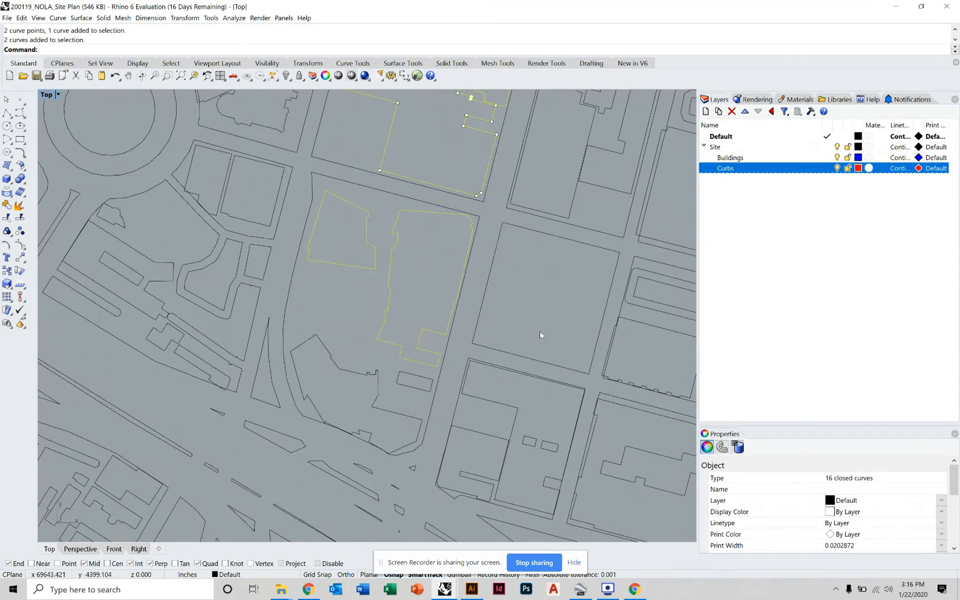
# Extend the selection with the large square outline to the southeast and three outlines in the two blocks northeast of it
pyautogui.keyDown('shift'); pyautogui.moveTo(543, 336); pyautogui.dragTo(523, 358); pyautogui.keyUp('shift')
pyautogui.scroll(-8, 523, 357)
pyautogui.moveTo(522, 328); pyautogui.dragTo(409, 316, button='right')
pyautogui.scroll(8, 488, 275)
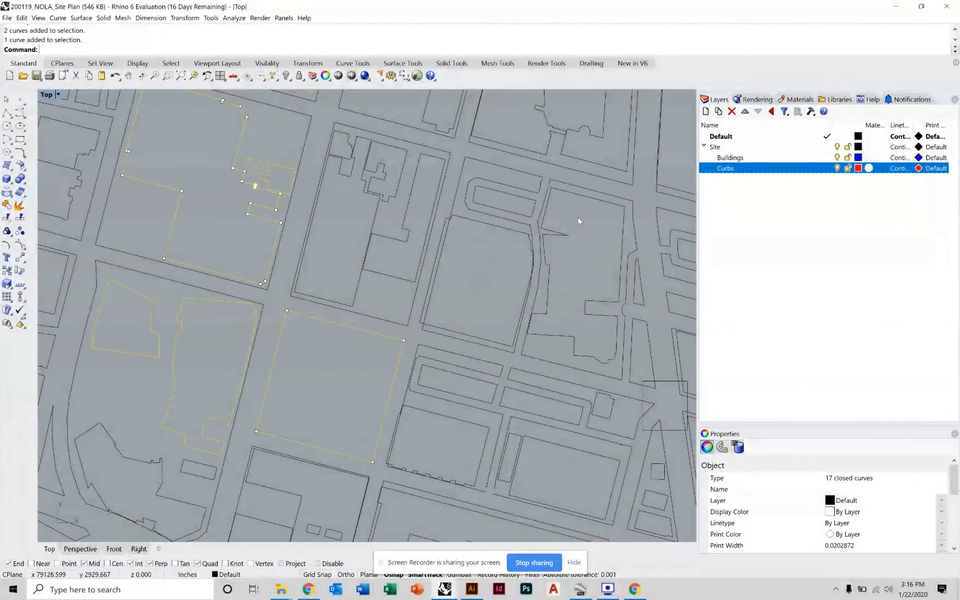
pyautogui.keyDown('shift'); pyautogui.moveTo(577, 216); pyautogui.dragTo(555, 262); pyautogui.keyUp('shift')
pyautogui.keyDown('shift'); pyautogui.click(503, 209); pyautogui.keyUp('shift')
pyautogui.keyDown('shift'); pyautogui.click(492, 183); pyautogui.keyUp('shift')
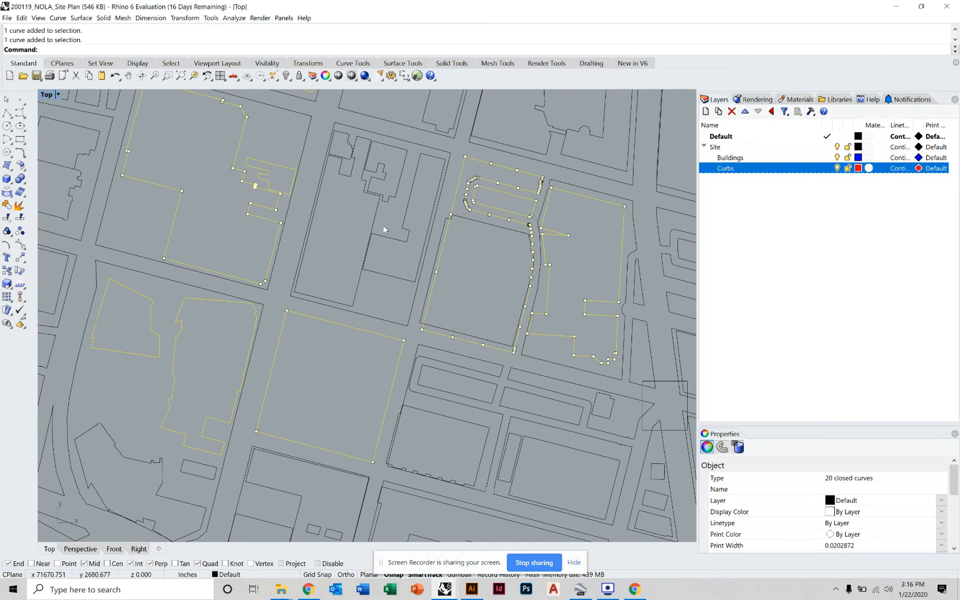
# Move the selected outlines to the Buildings layer and hide that layer
pyautogui.rightClick(730, 158)
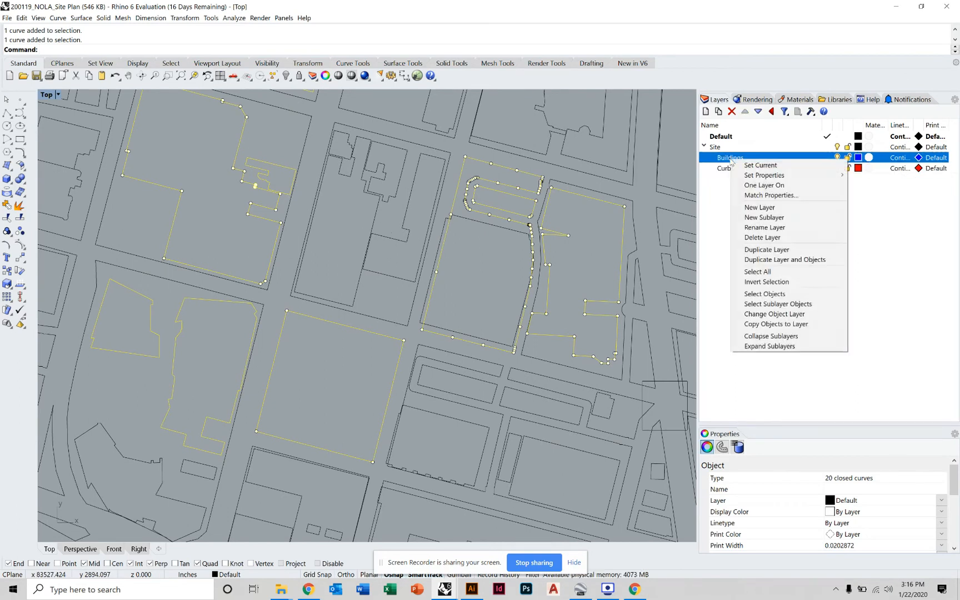
pyautogui.click(752, 315)
pyautogui.click(509, 268)
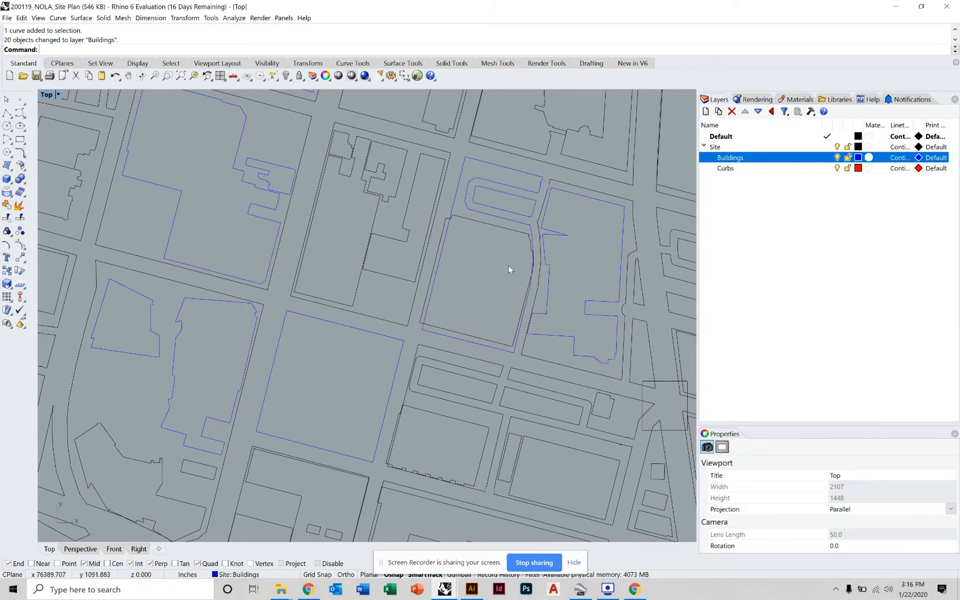
pyautogui.click(837, 157)
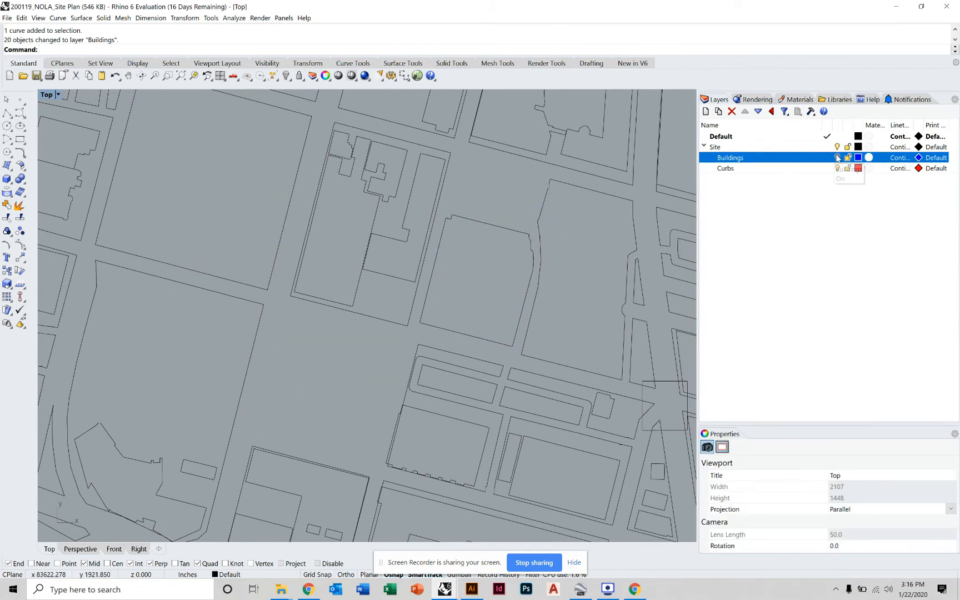
# Reassign the four building outlines in the block northeast of the roundabout to the Buildings layer
pyautogui.scroll(-5, 436, 295)
pyautogui.scroll(6, 437, 293)
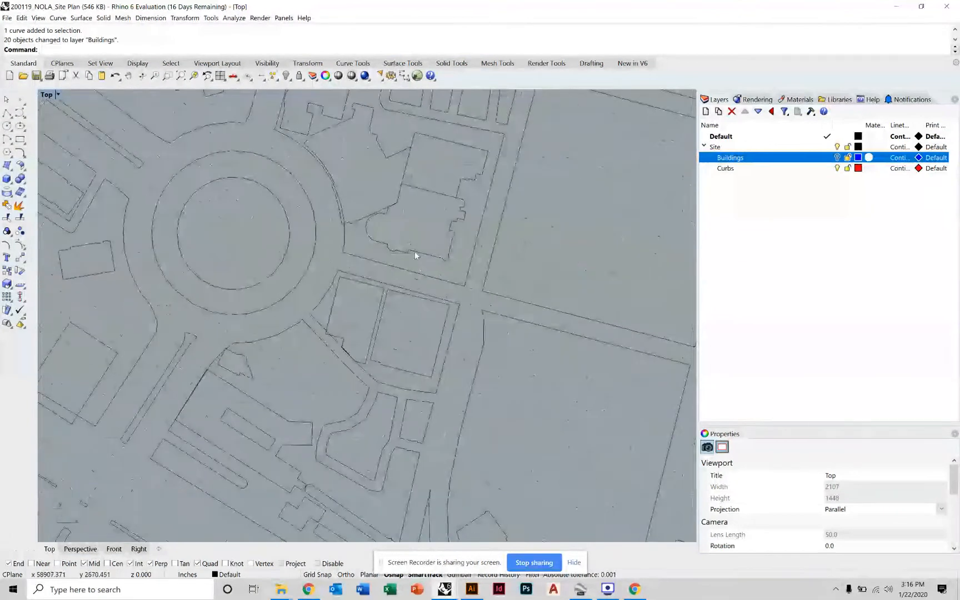
pyautogui.scroll(2, 449, 188)
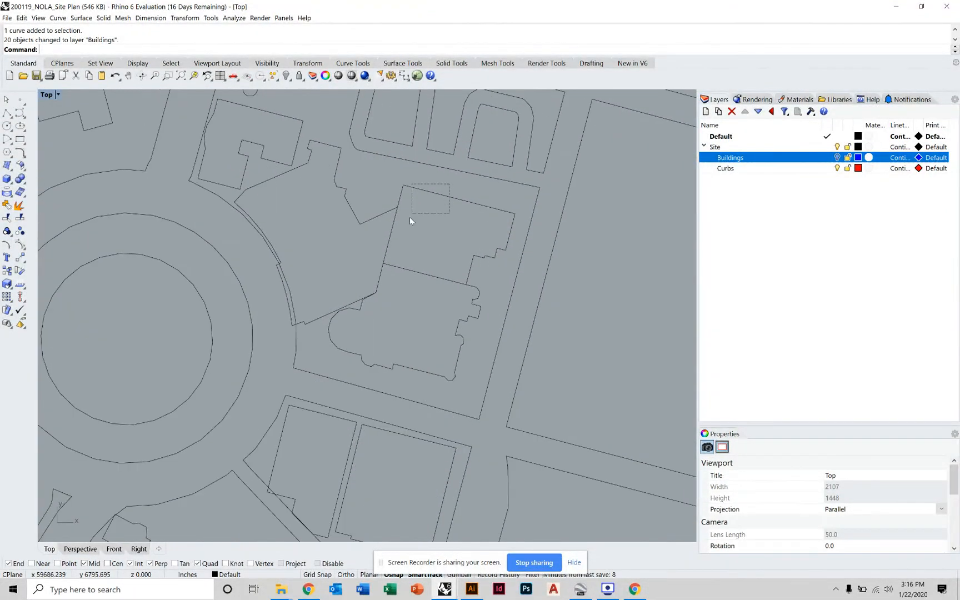
pyautogui.moveTo(410, 221); pyautogui.dragTo(366, 262)
pyautogui.keyDown('shift'); pyautogui.click(262, 159); pyautogui.keyUp('shift')
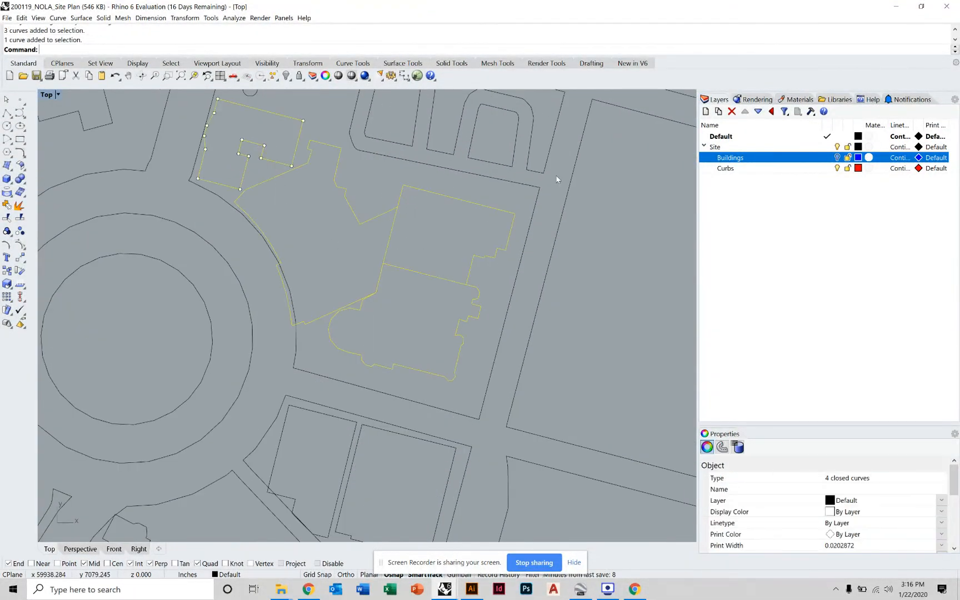
pyautogui.rightClick(764, 161)
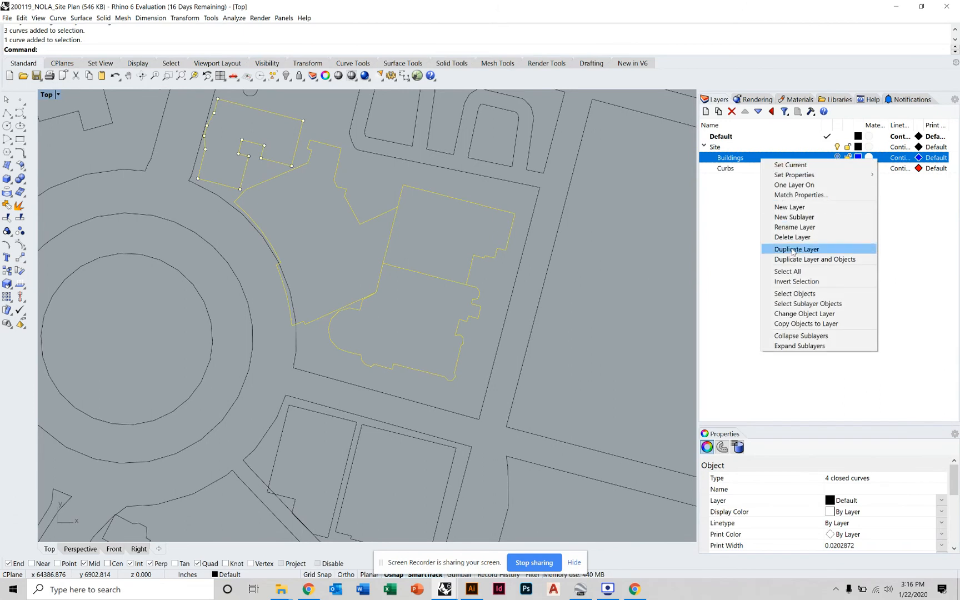
pyautogui.click(794, 313)
# Select the curb outlines of the block northeast of the roundabout and the four emptied blocks lined up east of it
pyautogui.scroll(-3, 524, 268)
pyautogui.scroll(3, 527, 273)
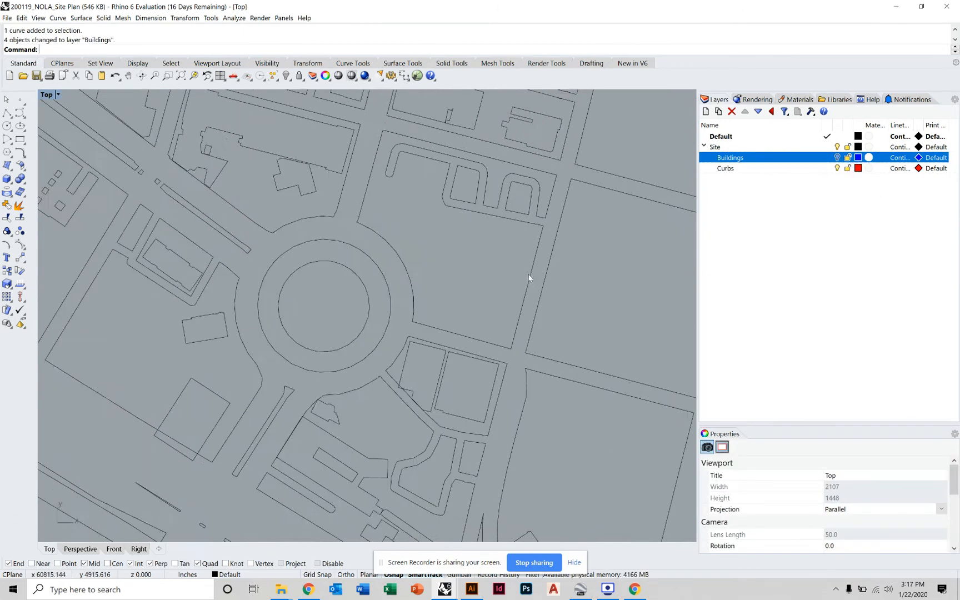
pyautogui.moveTo(539, 283); pyautogui.dragTo(478, 299)
pyautogui.moveTo(560, 347); pyautogui.dragTo(525, 264, button='right')
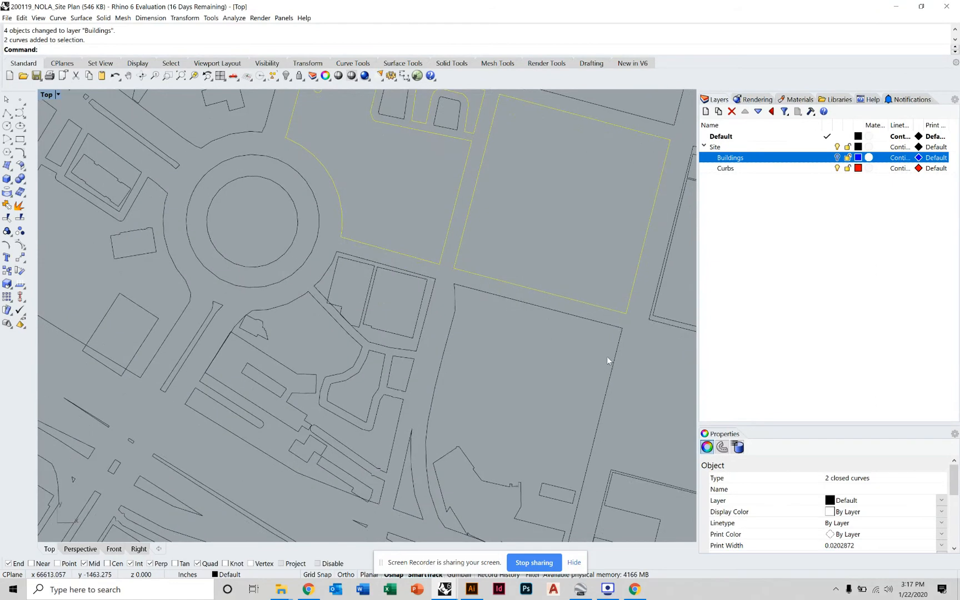
pyautogui.keyDown('shift'); pyautogui.click(619, 343); pyautogui.keyUp('shift')
pyautogui.moveTo(618, 202); pyautogui.dragTo(443, 254, button='right')
pyautogui.keyDown('shift'); pyautogui.click(456, 172); pyautogui.keyUp('shift')
pyautogui.scroll(-6, 456, 164)
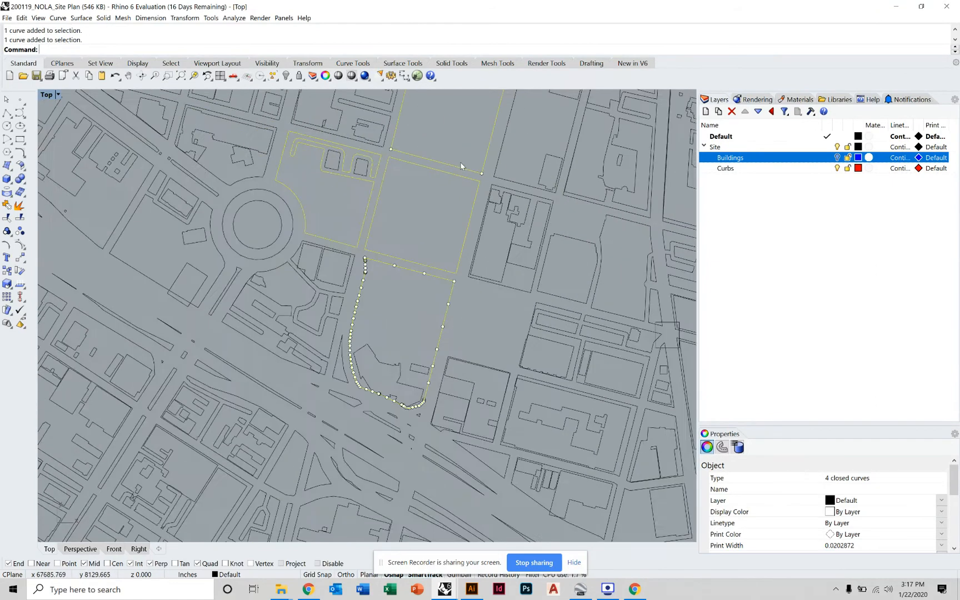
pyautogui.moveTo(463, 165); pyautogui.dragTo(440, 331, button='right')
pyautogui.scroll(2, 453, 225)
pyautogui.keyDown('shift'); pyautogui.click(503, 210); pyautogui.keyUp('shift')
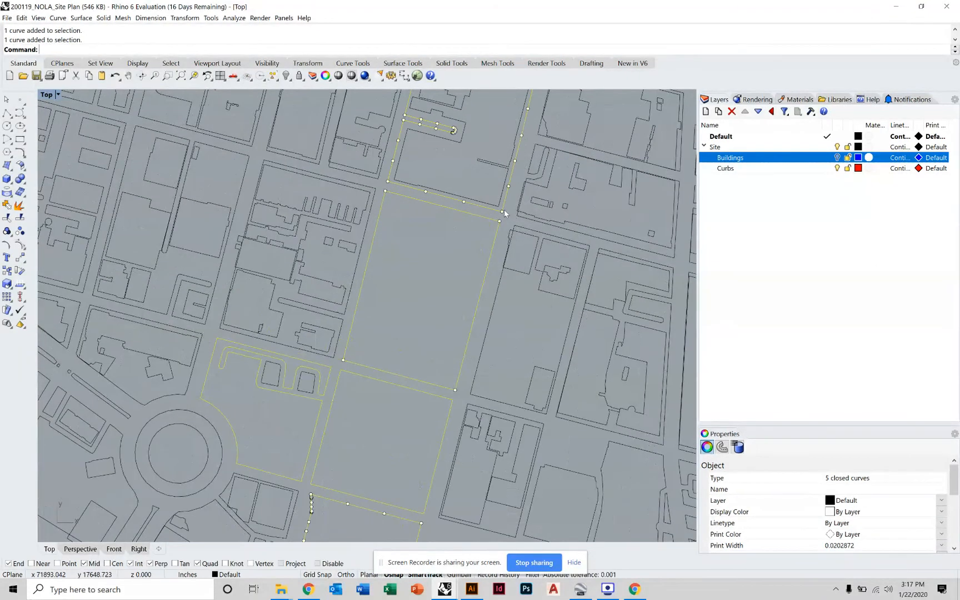
# Move the five selected block outlines to the Curbs layer and hide that layer
pyautogui.rightClick(731, 170)
pyautogui.click(761, 323)
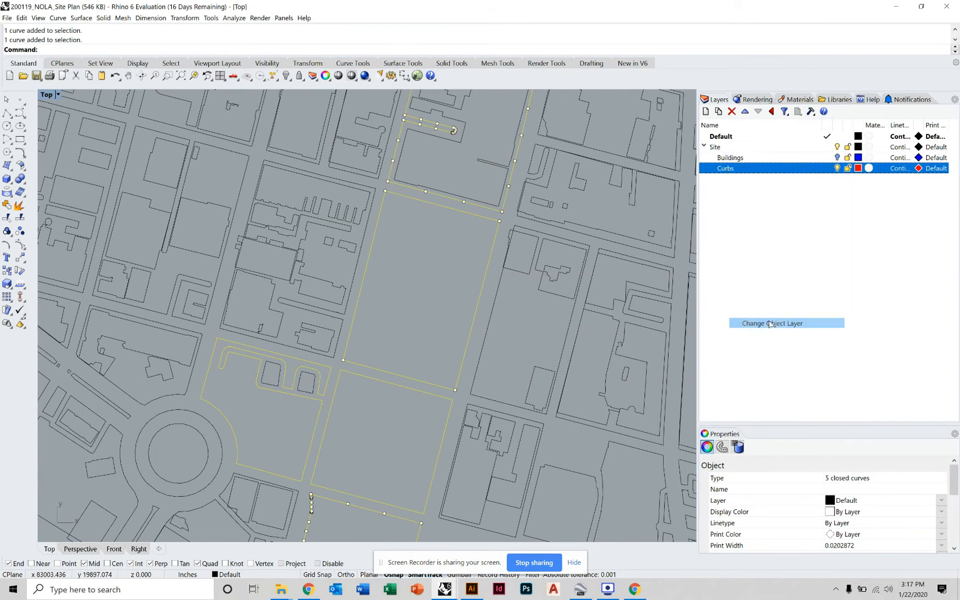
pyautogui.click(444, 258)
pyautogui.scroll(-4, 453, 263)
pyautogui.moveTo(455, 261); pyautogui.dragTo(453, 280, button='right')
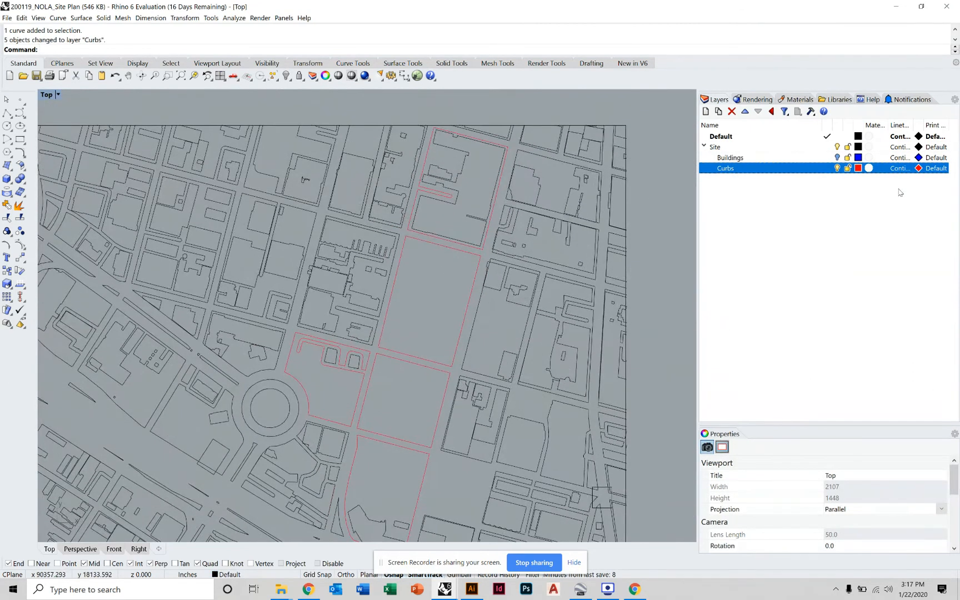
pyautogui.click(836, 168)
# Reassign the curb outlines of the two blocks west of the roundabout to the Curbs layer
pyautogui.moveTo(420, 407); pyautogui.dragTo(618, 224, button='right')
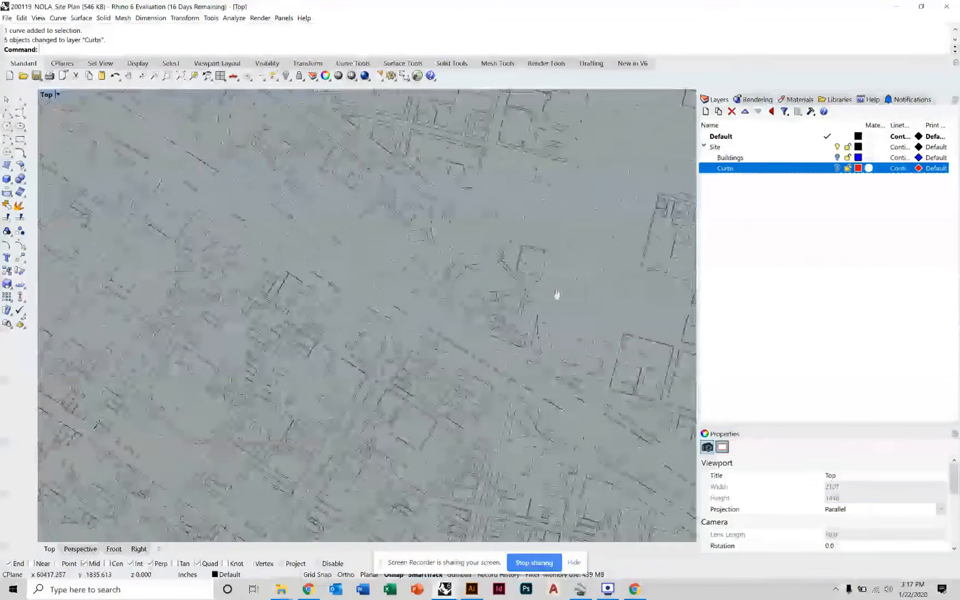
pyautogui.moveTo(371, 242); pyautogui.dragTo(344, 261)
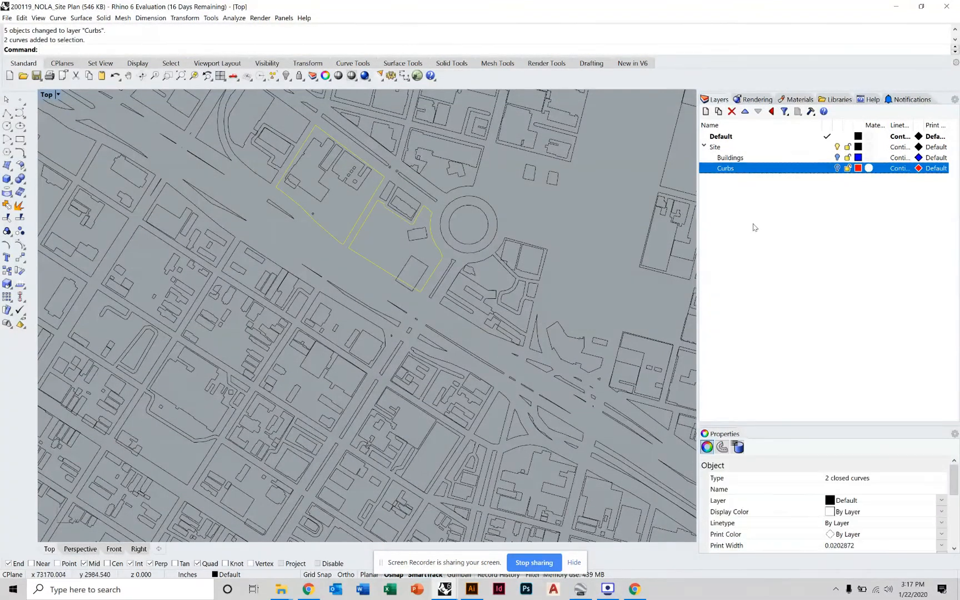
pyautogui.rightClick(737, 171)
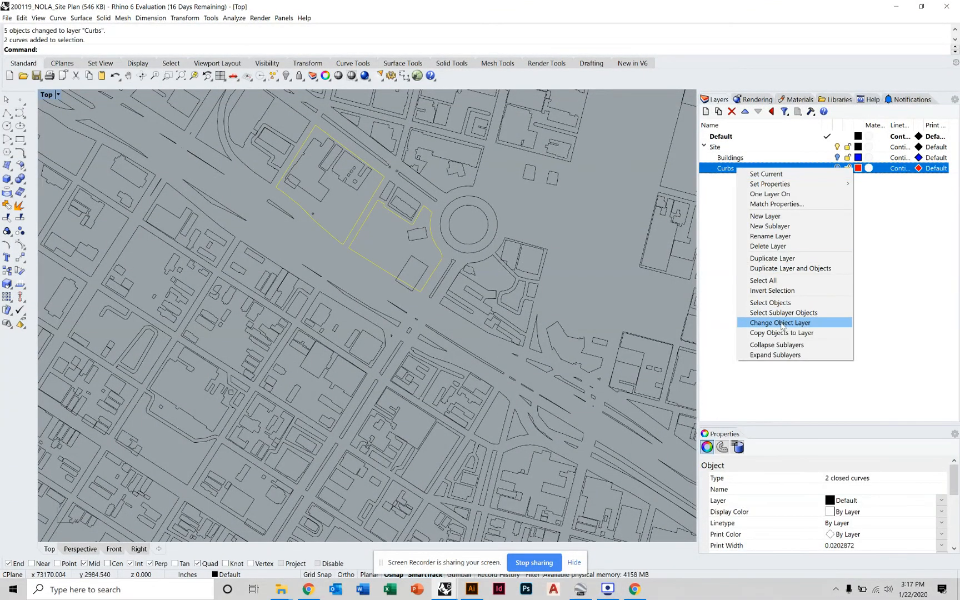
pyautogui.click(783, 324)
# Reassign two block outlines and the three narrow street medians beside them, near the plan's southern edge, to the Curbs layer
pyautogui.scroll(-3, 550, 232)
pyautogui.scroll(5, 454, 260)
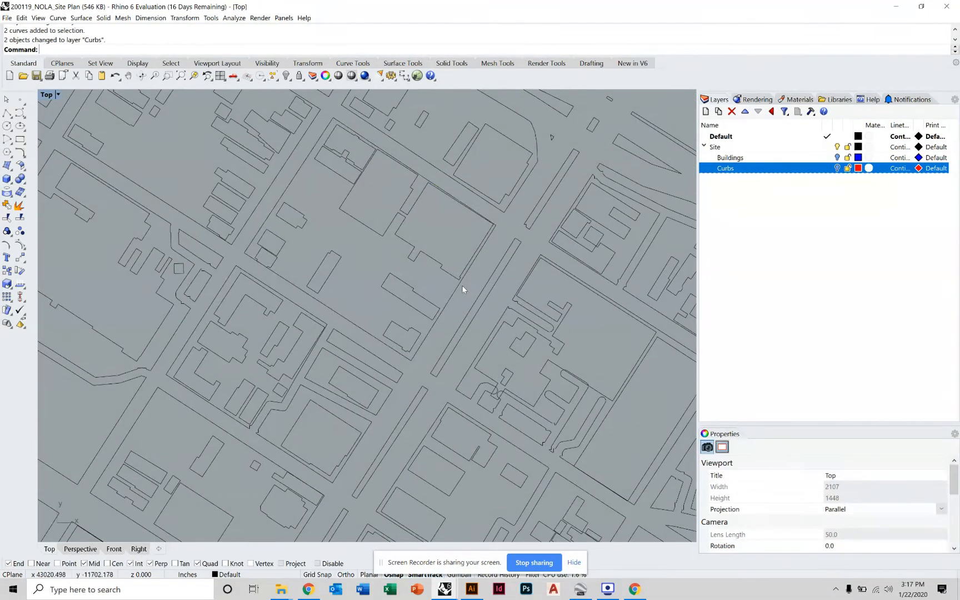
pyautogui.click(462, 287)
pyautogui.moveTo(387, 361); pyautogui.dragTo(425, 326, button='right')
pyautogui.keyDown('shift'); pyautogui.click(476, 327); pyautogui.keyUp('shift')
pyautogui.keyDown('shift'); pyautogui.click(452, 363); pyautogui.keyUp('shift')
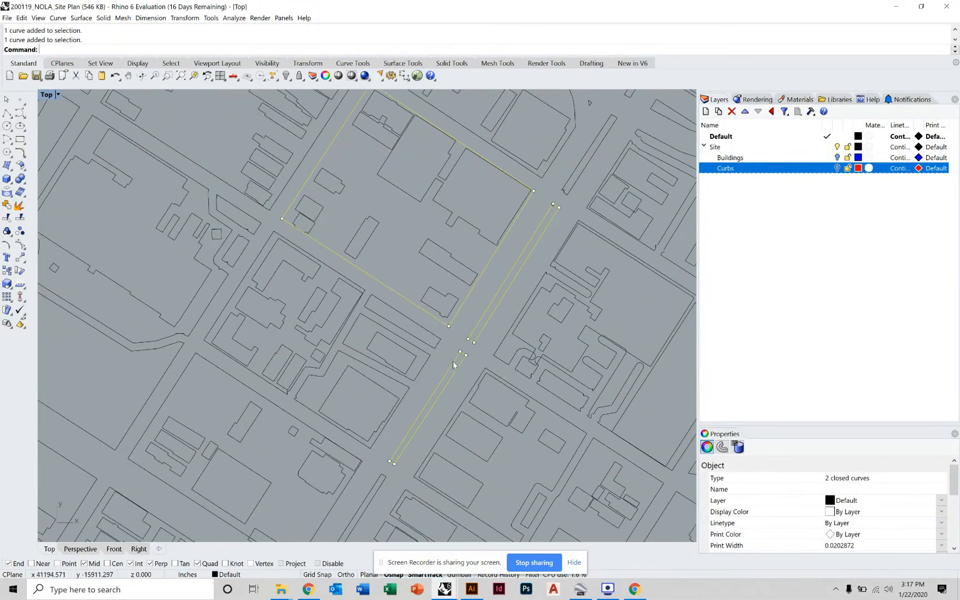
pyautogui.moveTo(423, 409); pyautogui.dragTo(435, 320, button='right')
pyautogui.keyDown('shift'); pyautogui.click(393, 395); pyautogui.keyUp('shift')
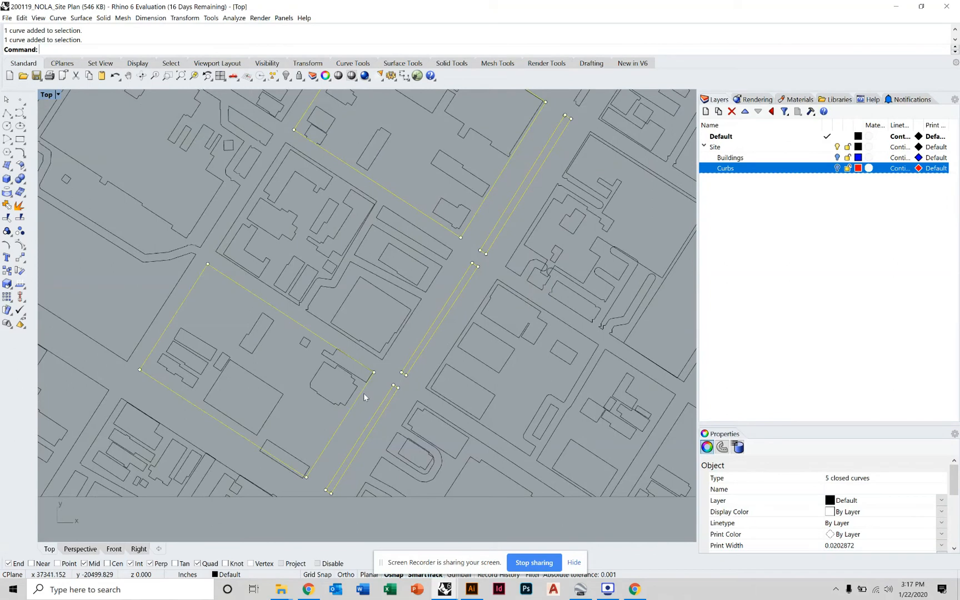
pyautogui.keyDown('shift'); pyautogui.click(362, 392); pyautogui.keyUp('shift')
pyautogui.rightClick(733, 170)
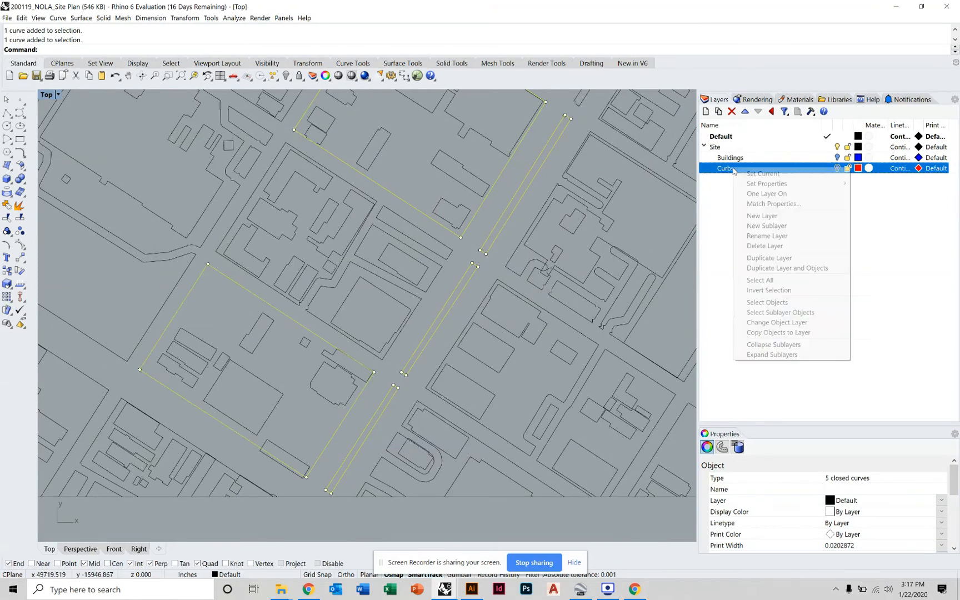
pyautogui.click(751, 322)
# Reassign the five curb outlines of the adjoining city blocks northwest of the roundabout to the Curbs layer
pyautogui.scroll(-10, 573, 212)
pyautogui.moveTo(573, 212); pyautogui.dragTo(417, 343, button='right')
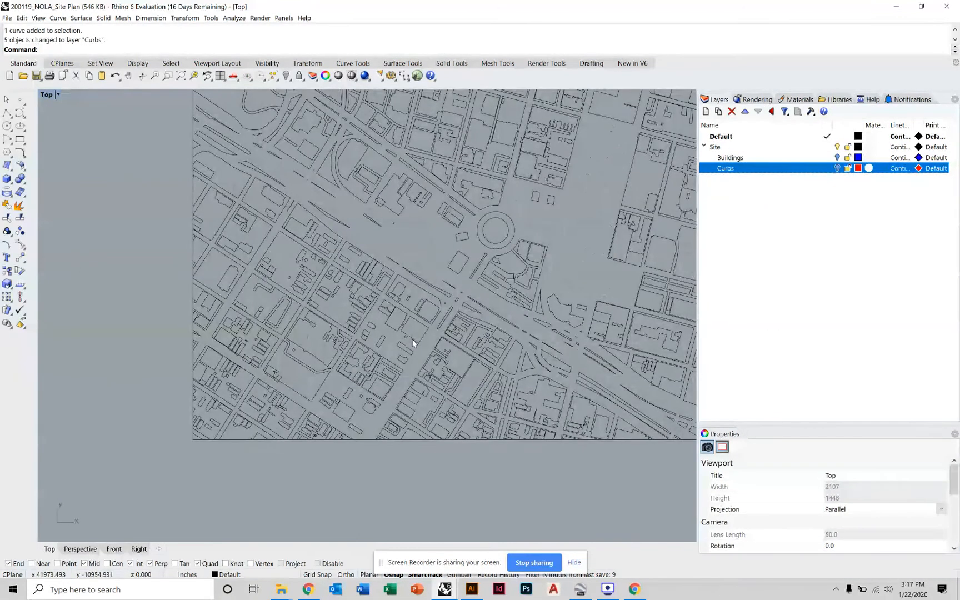
pyautogui.moveTo(474, 199); pyautogui.dragTo(433, 317, button='right')
pyautogui.scroll(12, 457, 283)
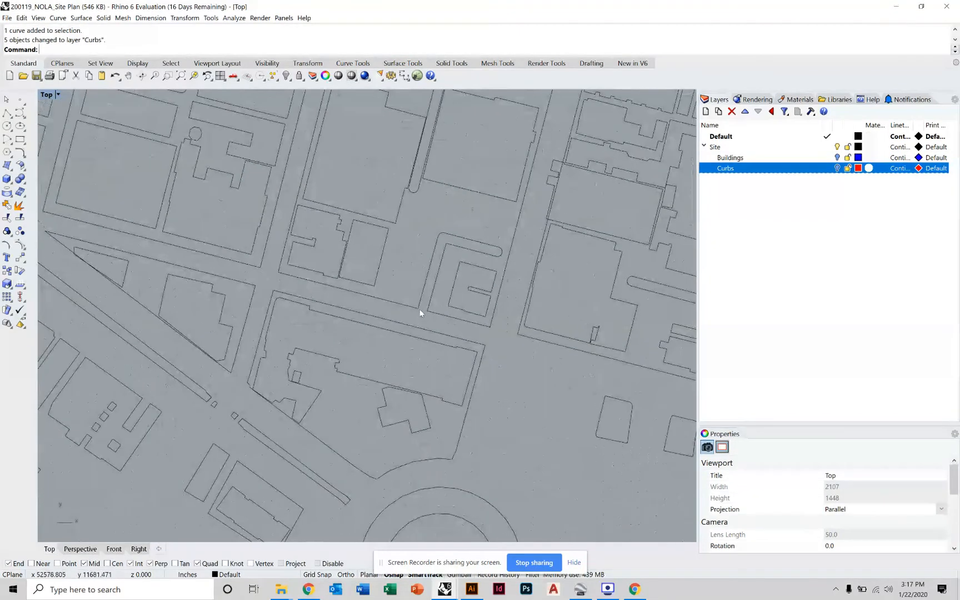
pyautogui.scroll(-7, 416, 307)
pyautogui.moveTo(394, 272); pyautogui.dragTo(434, 308, button='right')
pyautogui.click(413, 274)
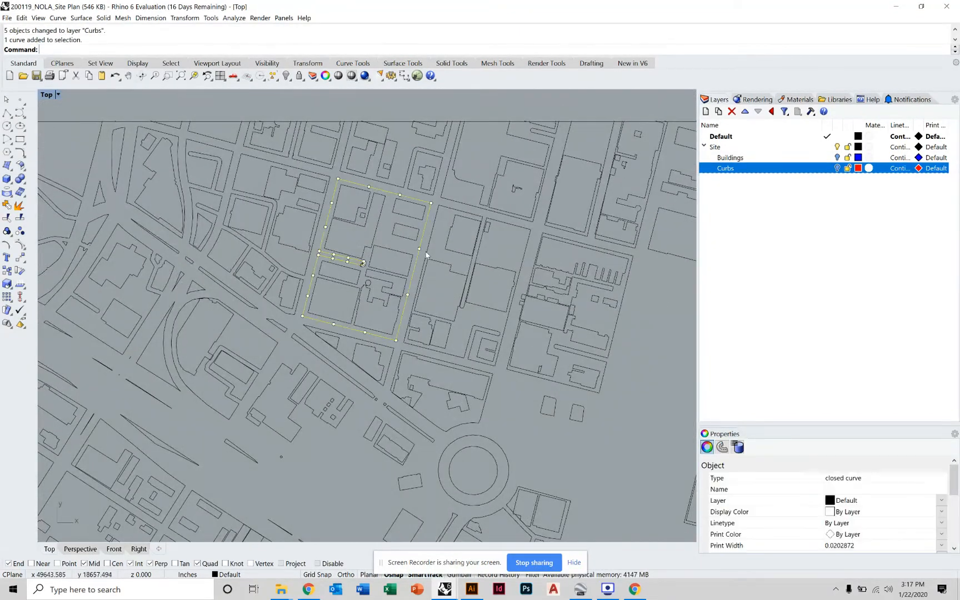
pyautogui.keyDown('shift'); pyautogui.click(429, 241); pyautogui.keyUp('shift')
pyautogui.scroll(6, 446, 191)
pyautogui.keyDown('shift'); pyautogui.click(437, 178); pyautogui.keyUp('shift')
pyautogui.keyDown('shift'); pyautogui.click(435, 158); pyautogui.keyUp('shift')
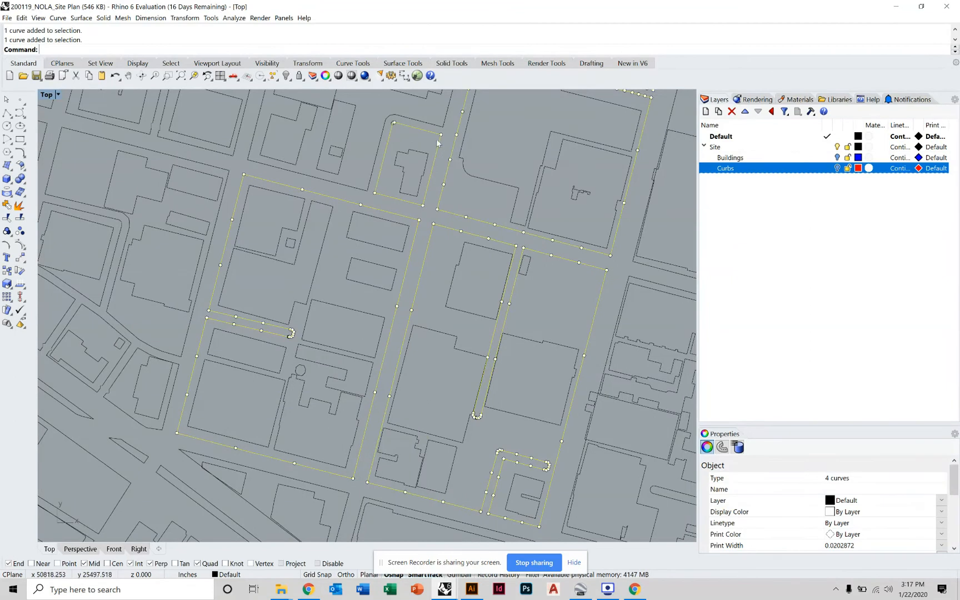
pyautogui.keyDown('shift'); pyautogui.click(438, 123); pyautogui.keyUp('shift')
pyautogui.rightClick(734, 168)
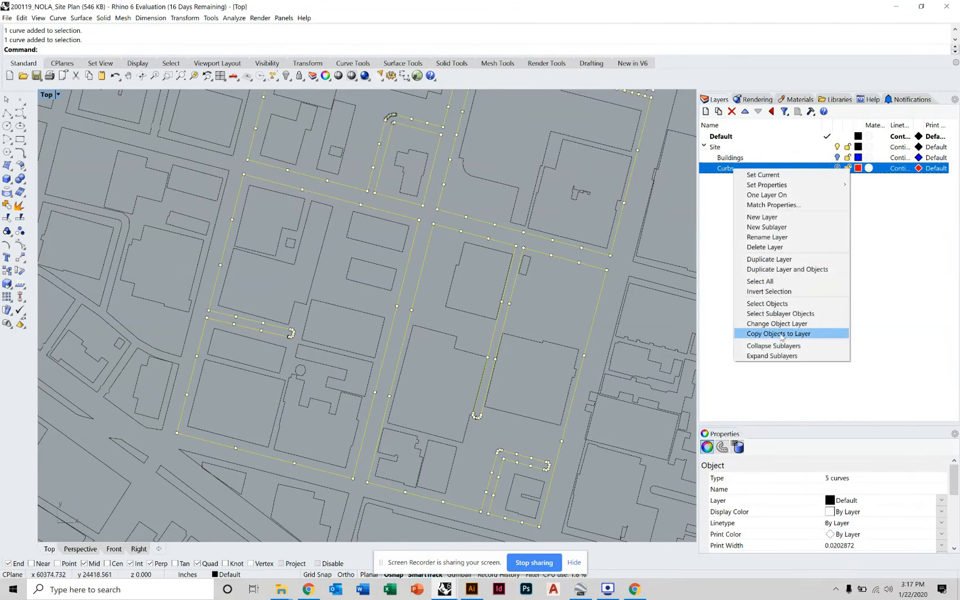
pyautogui.click(772, 322)
# Reassign the curb outline of the block bordering the roundabout on the north to the Curbs layer
pyautogui.scroll(-5, 578, 224)
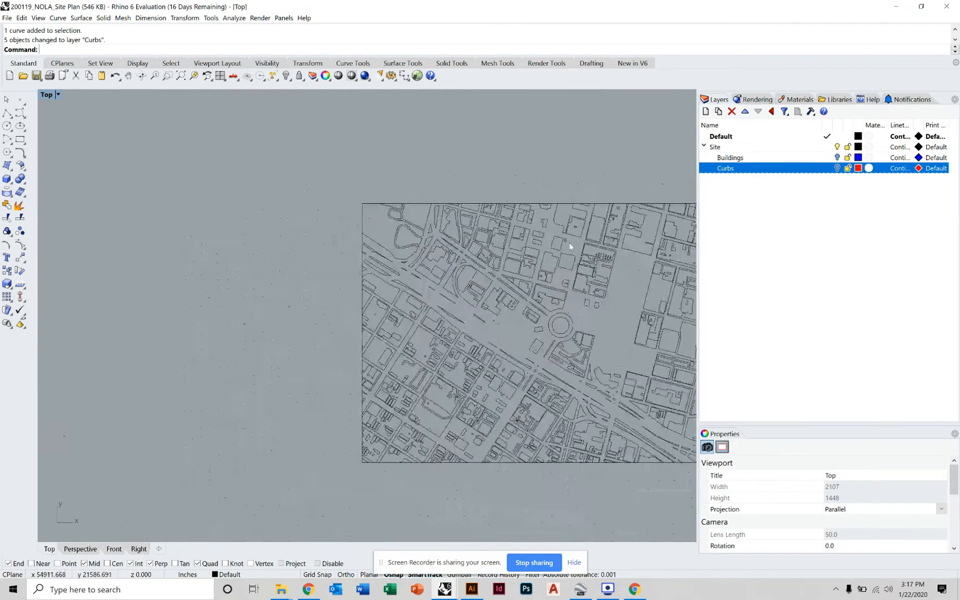
pyautogui.scroll(8, 452, 244)
pyautogui.click(443, 257)
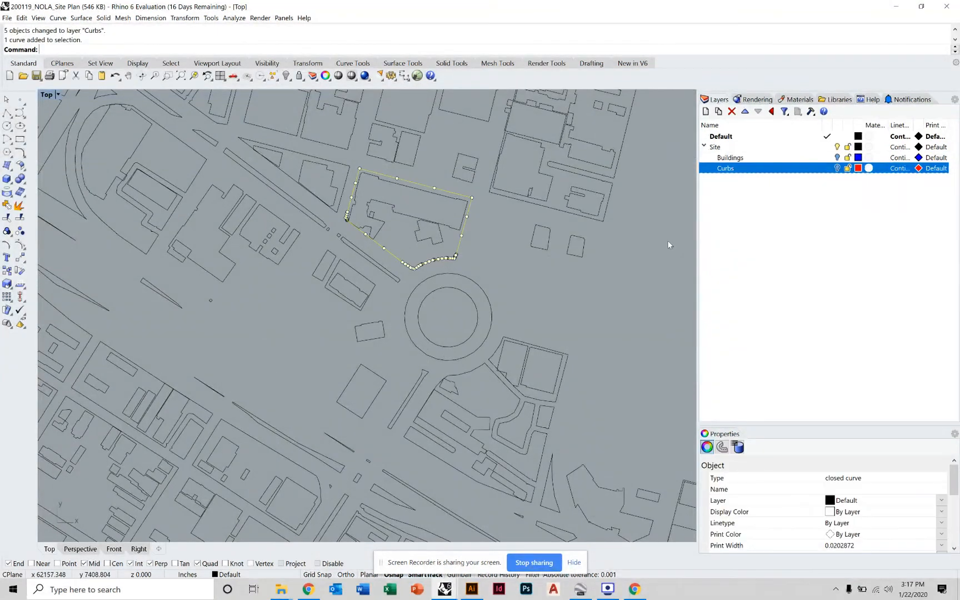
pyautogui.rightClick(729, 168)
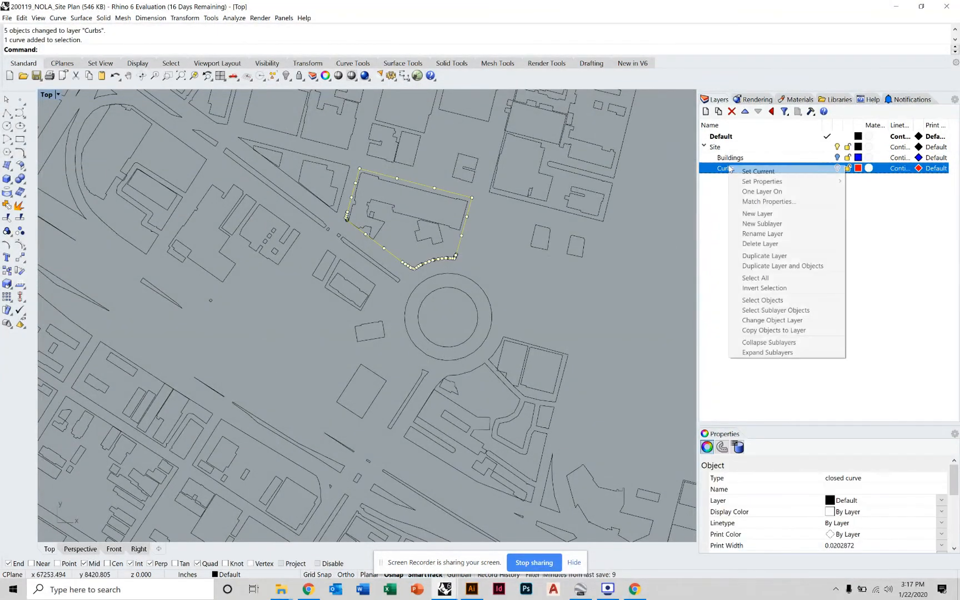
pyautogui.click(755, 320)
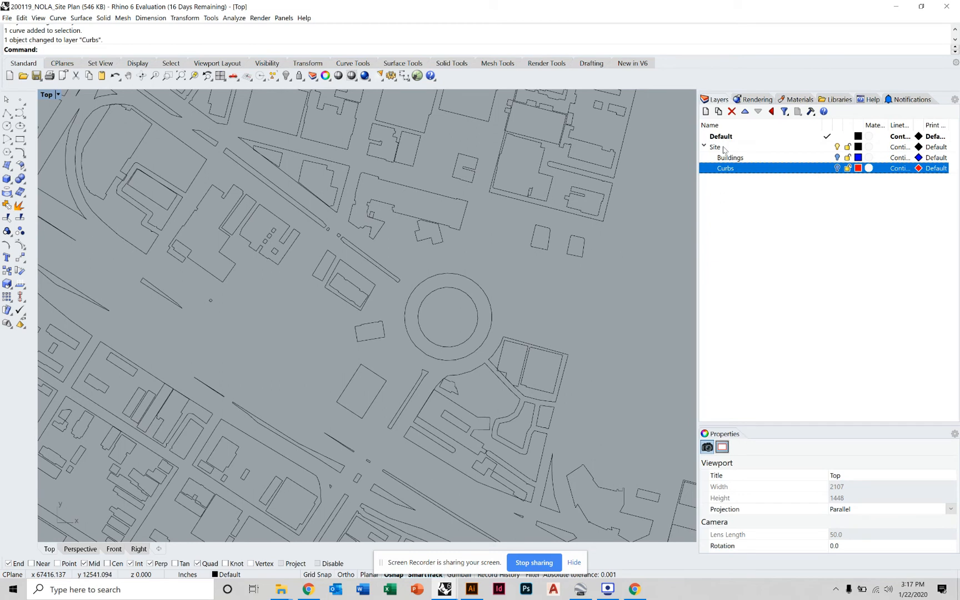
# Reassign the roundabout's two concentric circles to the Curbs layer
pyautogui.moveTo(525, 285); pyautogui.dragTo(457, 298, button='right')
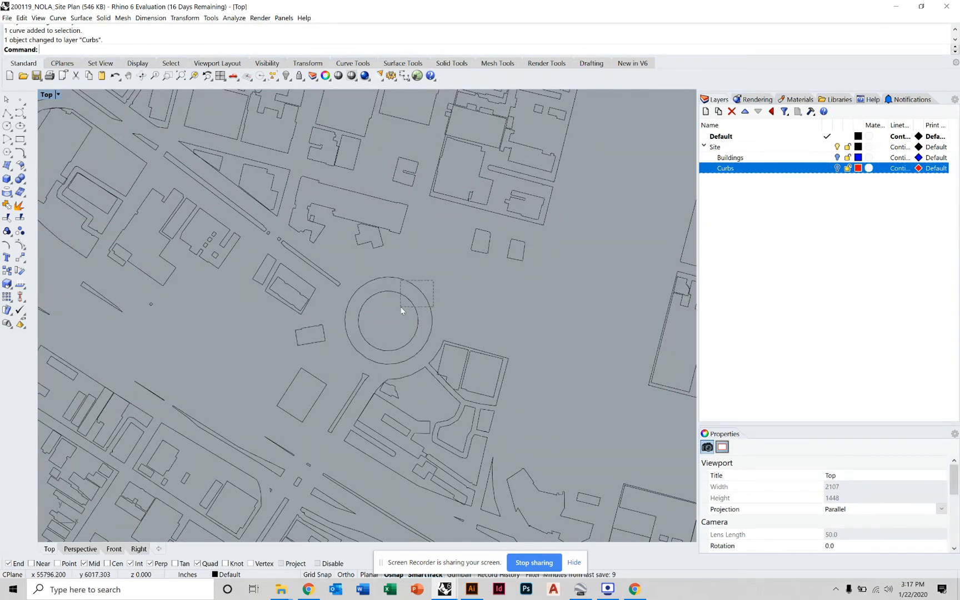
pyautogui.moveTo(401, 308); pyautogui.dragTo(398, 306)
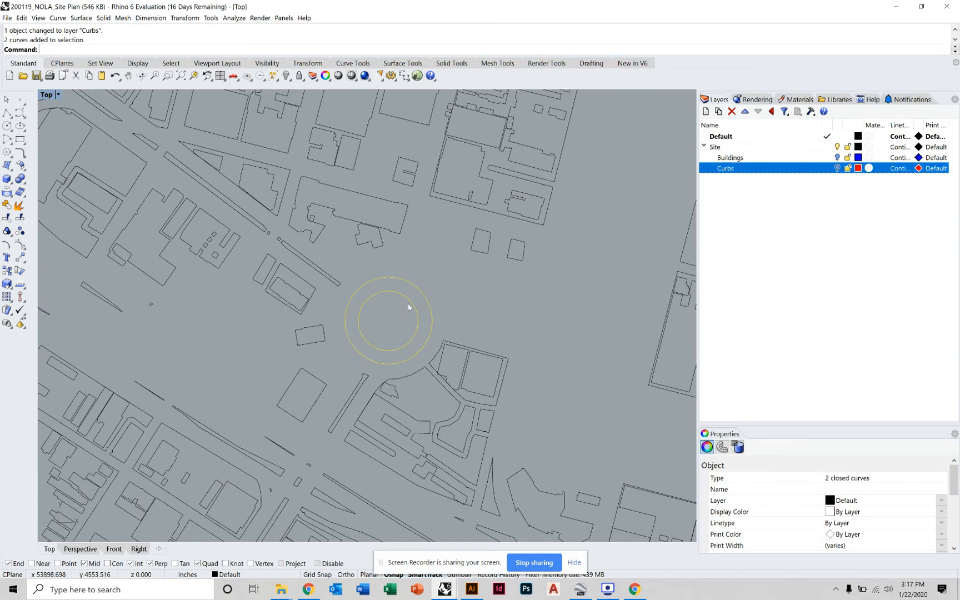
pyautogui.rightClick(729, 174)
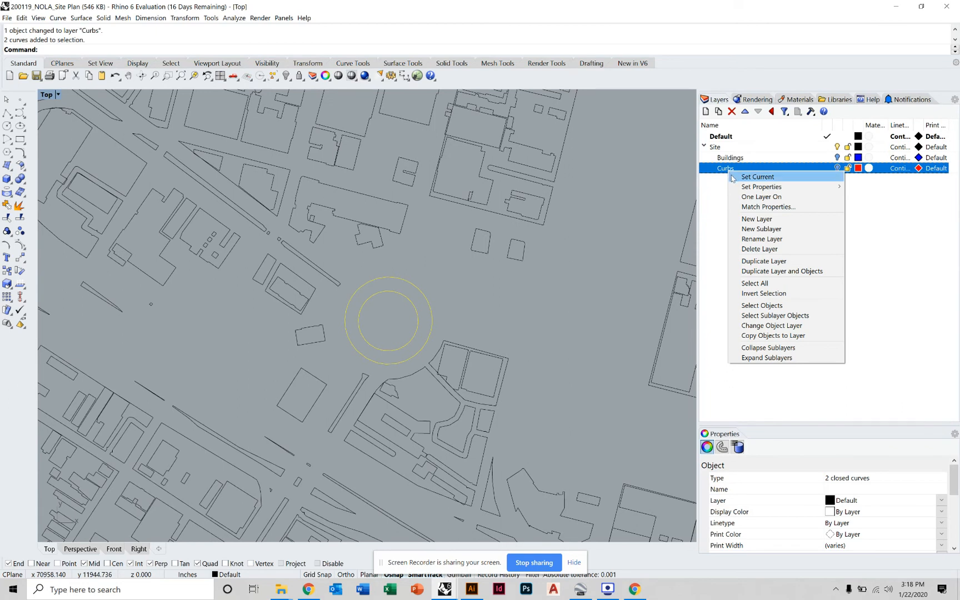
pyautogui.click(765, 326)
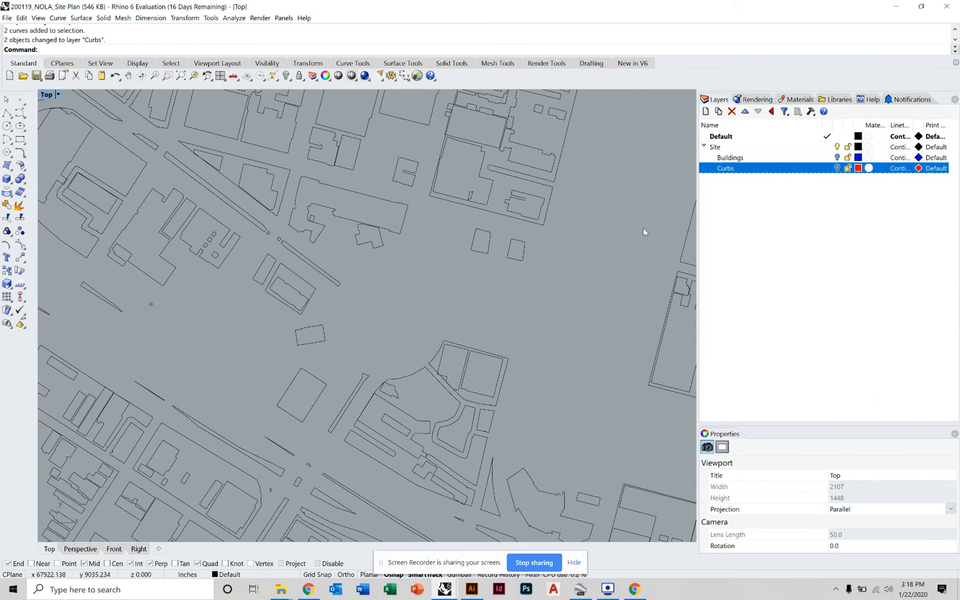
pyautogui.click(831, 231)
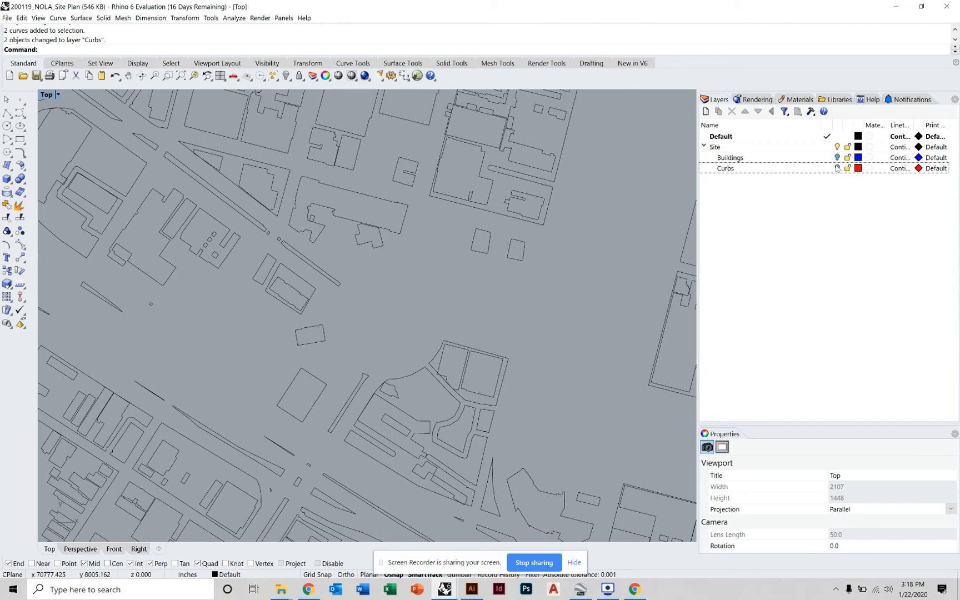
# Turn the Curbs and Buildings layers back on and clear the current selection
pyautogui.click(837, 168)
pyautogui.click(837, 157)
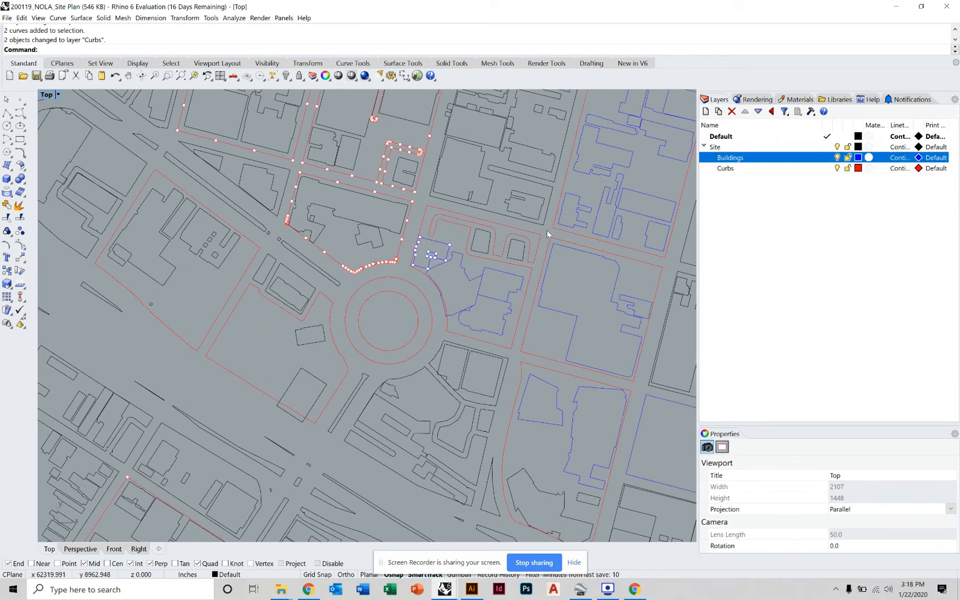
pyautogui.press('Escape')
# Examine the whole site plan to compare the sorted curb and building linework with the linework still unsorted
pyautogui.scroll(-5, 461, 273)
pyautogui.moveTo(531, 264)
pyautogui.mouseDown(button='right')
pyautogui.moveTo(427, 269)
pyautogui.moveTo(416, 246)
pyautogui.mouseUp(button='right')
pyautogui.scroll(8, 456, 272)
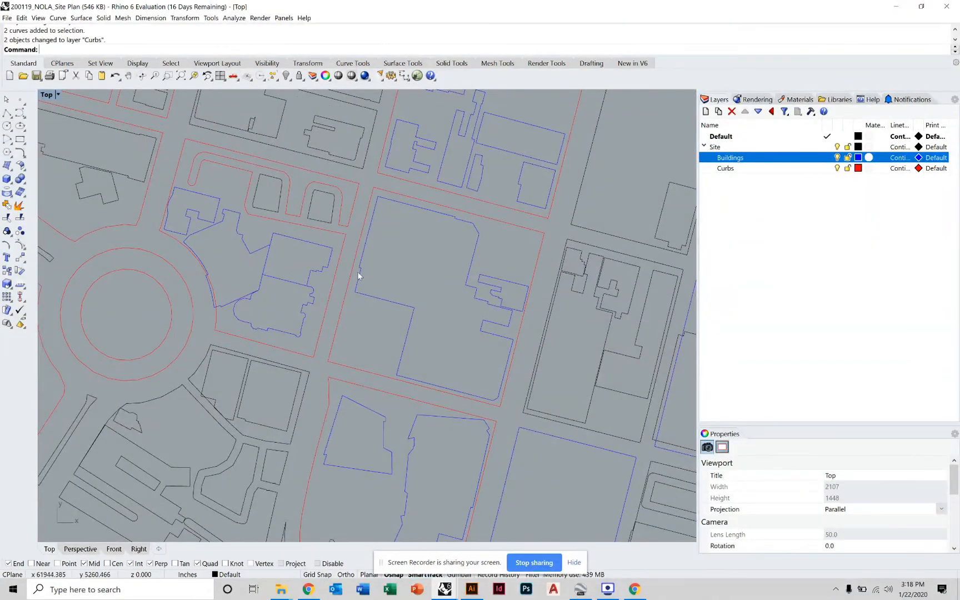
pyautogui.scroll(-8, 395, 245)
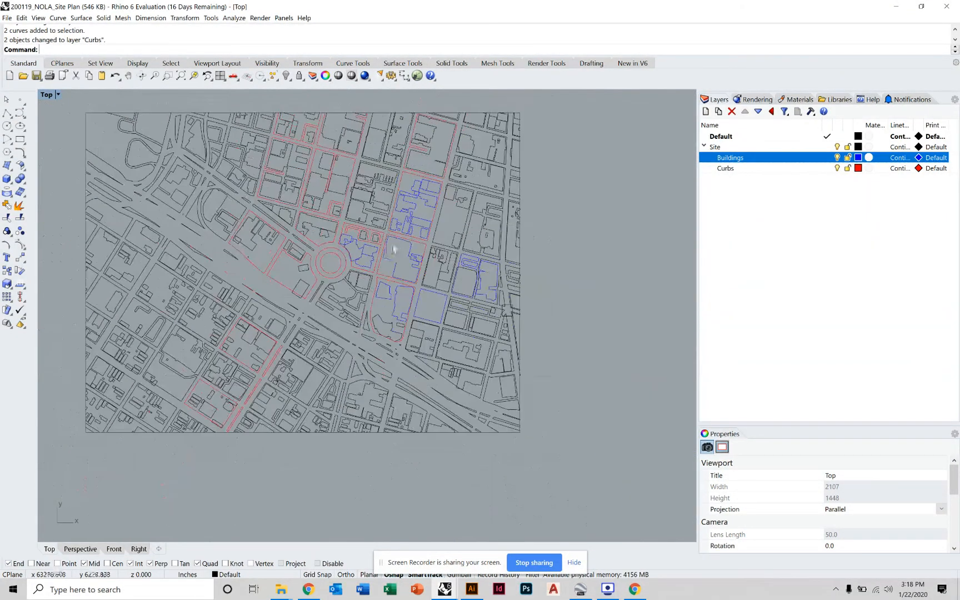
pyautogui.scroll(2, 363, 209)
pyautogui.scroll(-5, 333, 180)
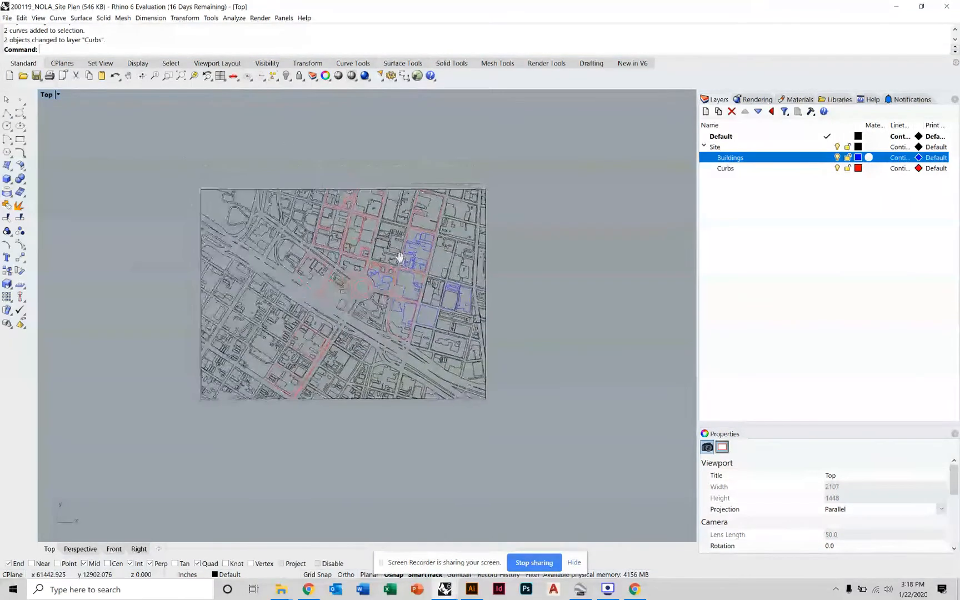
pyautogui.scroll(-2, 398, 259)
pyautogui.scroll(-1, 392, 255)
pyautogui.scroll(6, 389, 253)
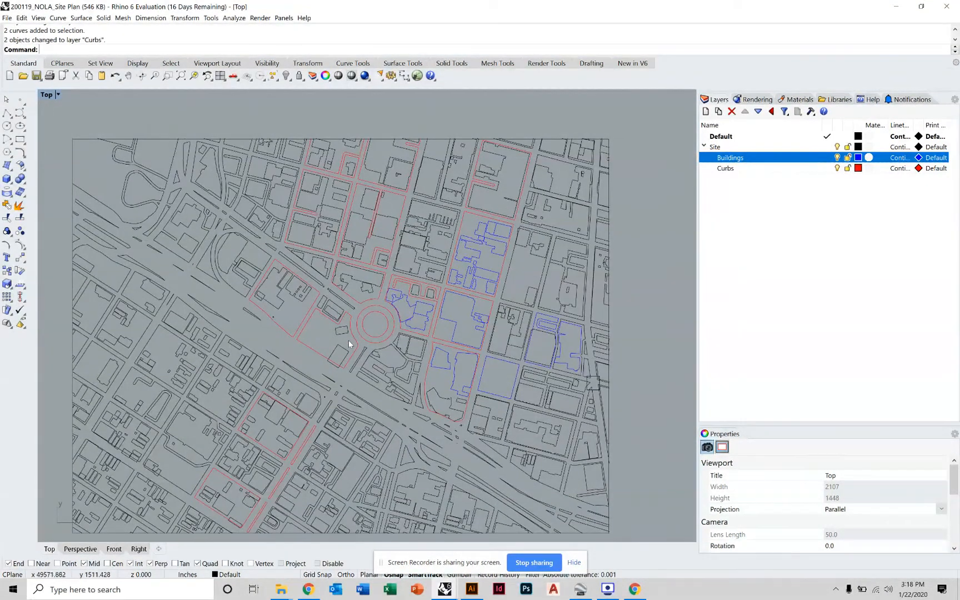
pyautogui.moveTo(349, 343); pyautogui.dragTo(375, 306, button='right')
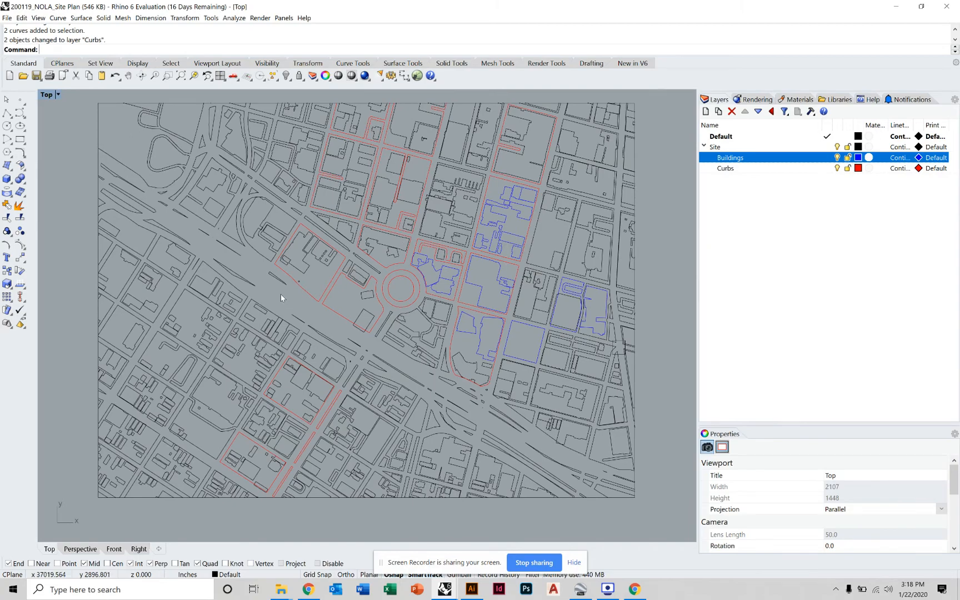
pyautogui.scroll(10, 433, 328)
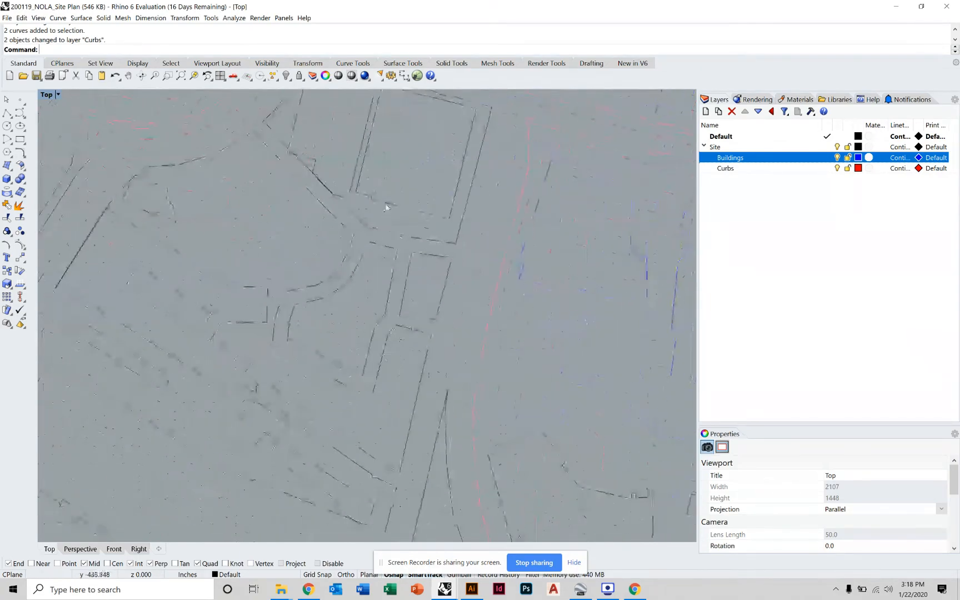
pyautogui.scroll(-10, 402, 227)
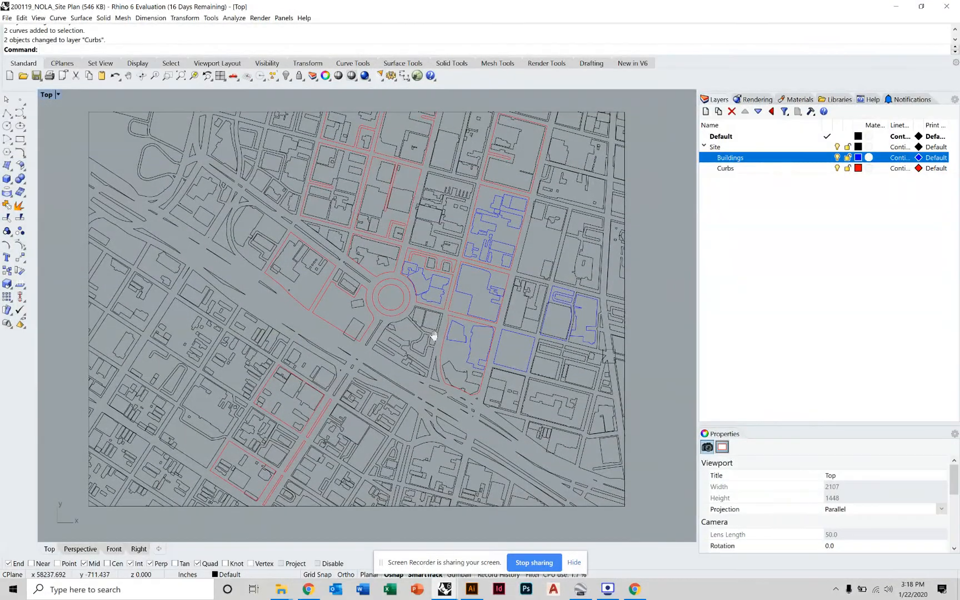
pyautogui.scroll(-5, 433, 334)
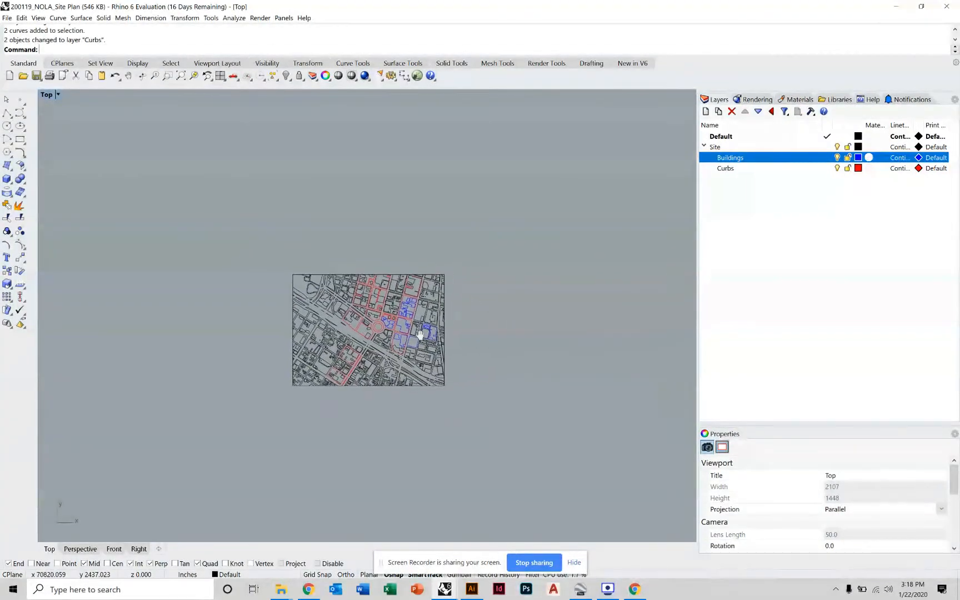
pyautogui.moveTo(420, 334); pyautogui.dragTo(415, 335, button='right')
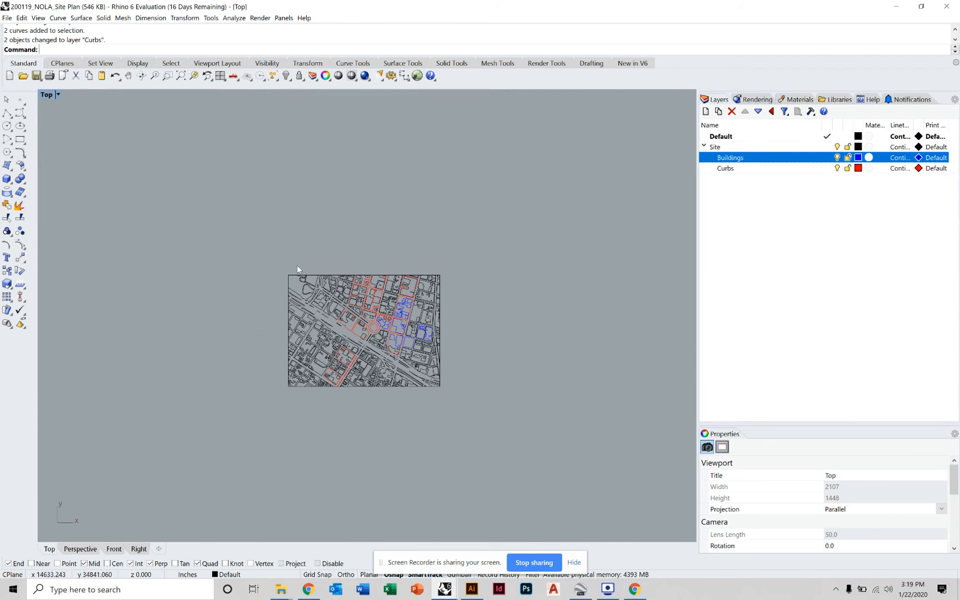
pyautogui.scroll(8, 396, 317)
pyautogui.moveTo(439, 300); pyautogui.dragTo(377, 366, button='right')
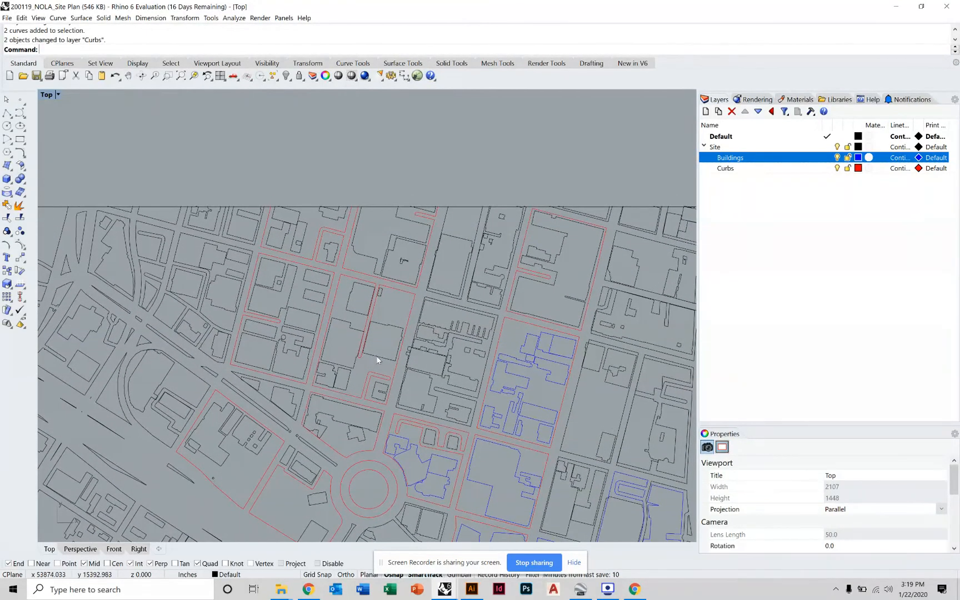
# Isolate the curb outline and all building outlines of the fully sorted city block northeast of the roundabout
pyautogui.moveTo(449, 372); pyautogui.dragTo(343, 335, button='right')
pyautogui.scroll(5, 342, 319)
pyautogui.scroll(2, 307, 310)
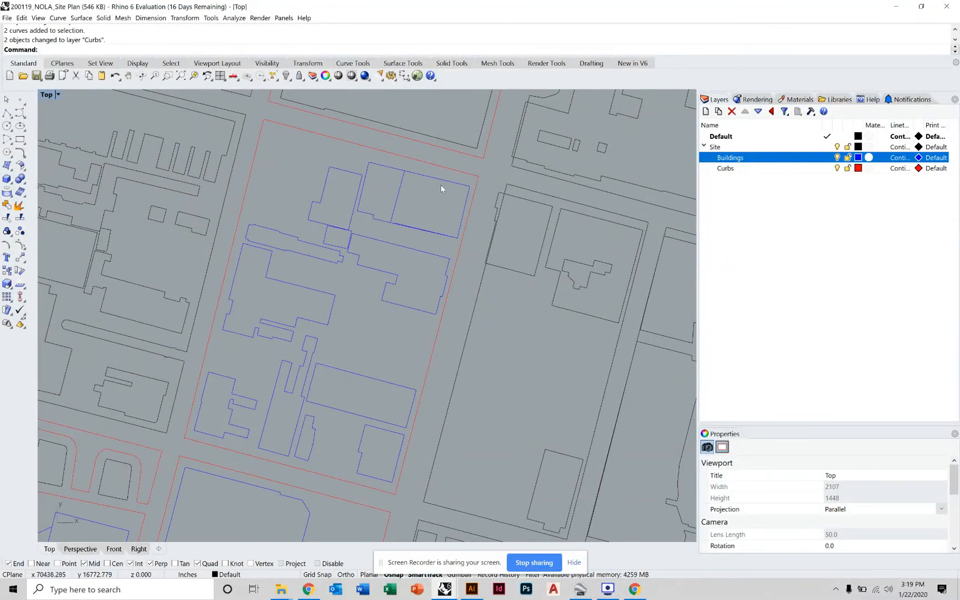
pyautogui.click(457, 175)
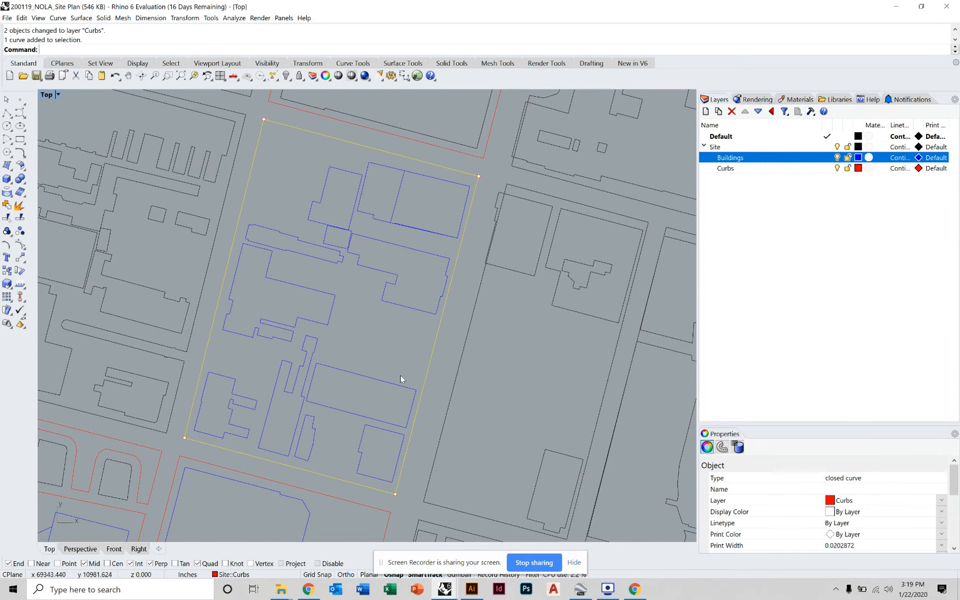
pyautogui.click(393, 353)
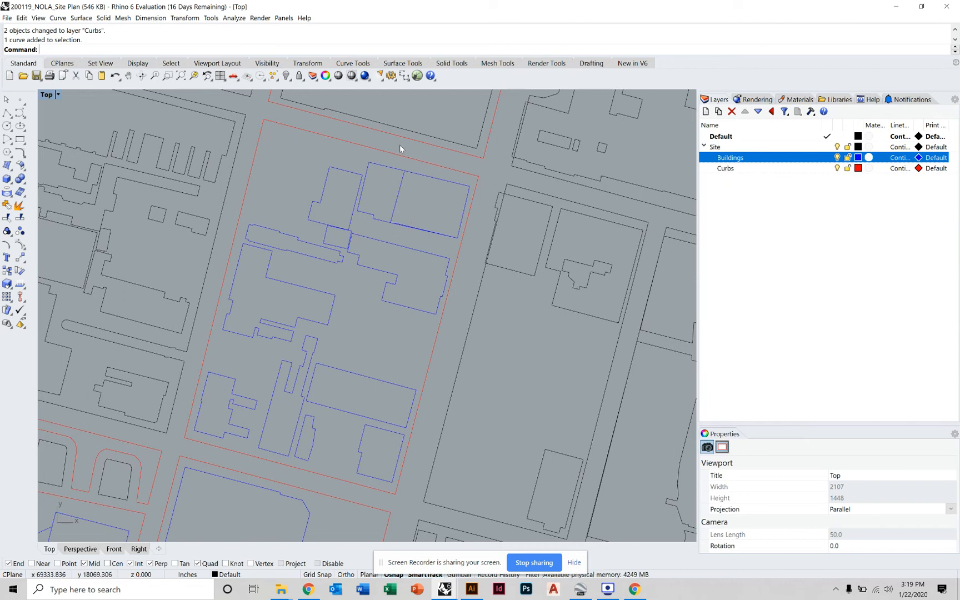
pyautogui.moveTo(400, 148); pyautogui.dragTo(319, 293)
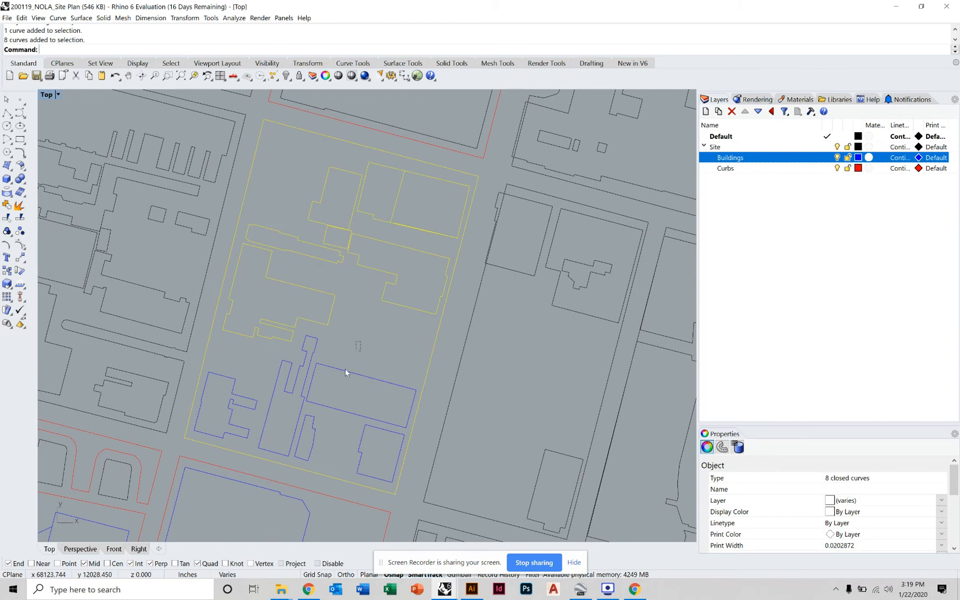
pyautogui.keyDown('shift'); pyautogui.moveTo(231, 425); pyautogui.dragTo(231, 426); pyautogui.keyUp('shift')
pyautogui.keyDown('shift'); pyautogui.click(361, 436); pyautogui.keyUp('shift')
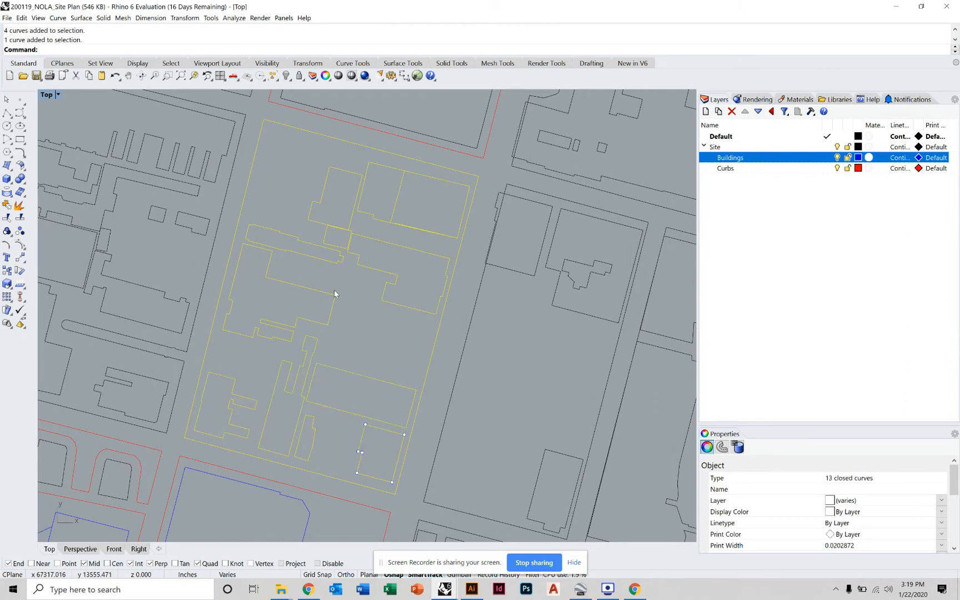
pyautogui.scroll(2, 335, 293)
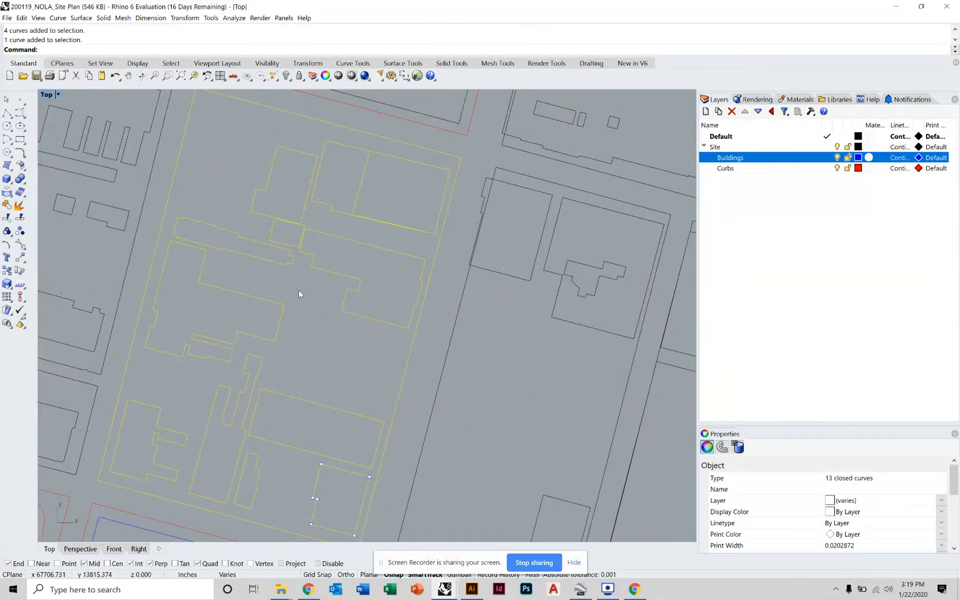
pyautogui.click(286, 76)
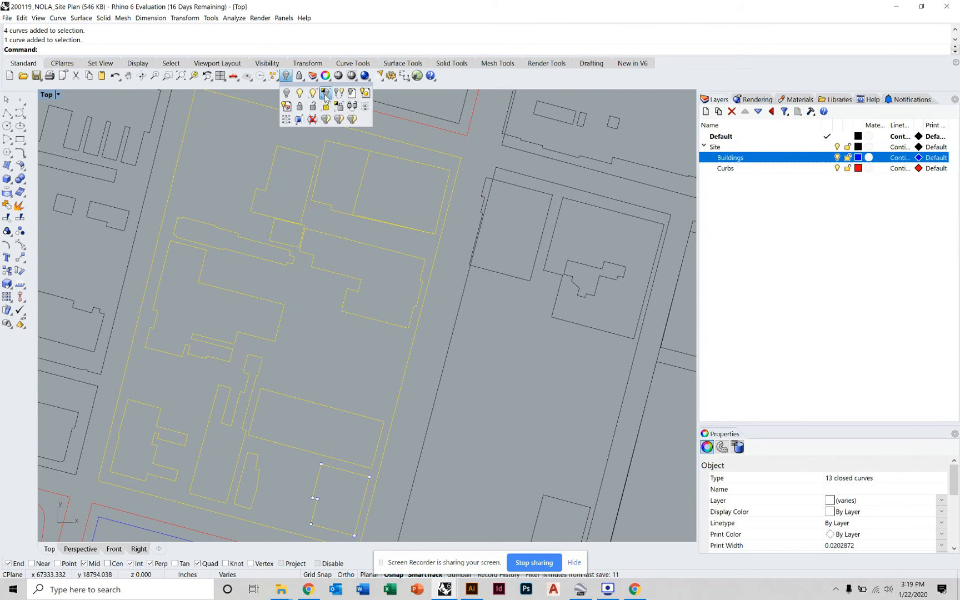
pyautogui.click(326, 96)
pyautogui.click(427, 227)
pyautogui.scroll(-3, 428, 247)
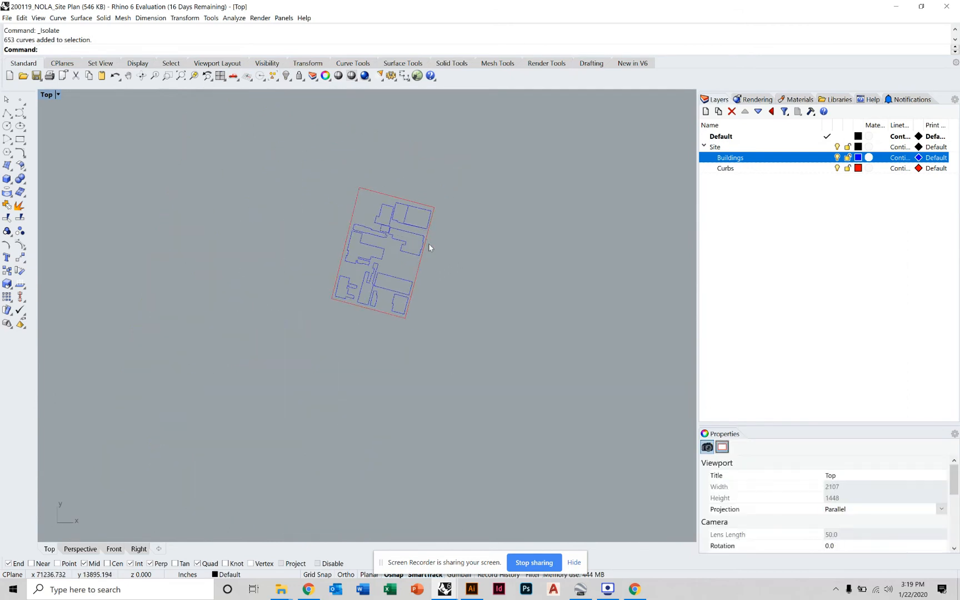
pyautogui.scroll(-3, 429, 247)
pyautogui.scroll(3, 392, 244)
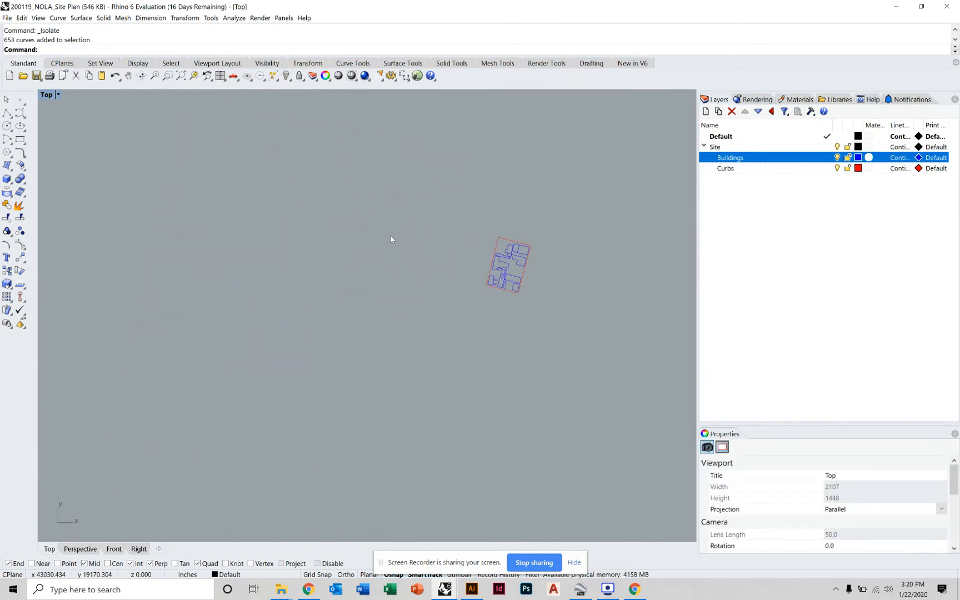
pyautogui.scroll(2, 392, 238)
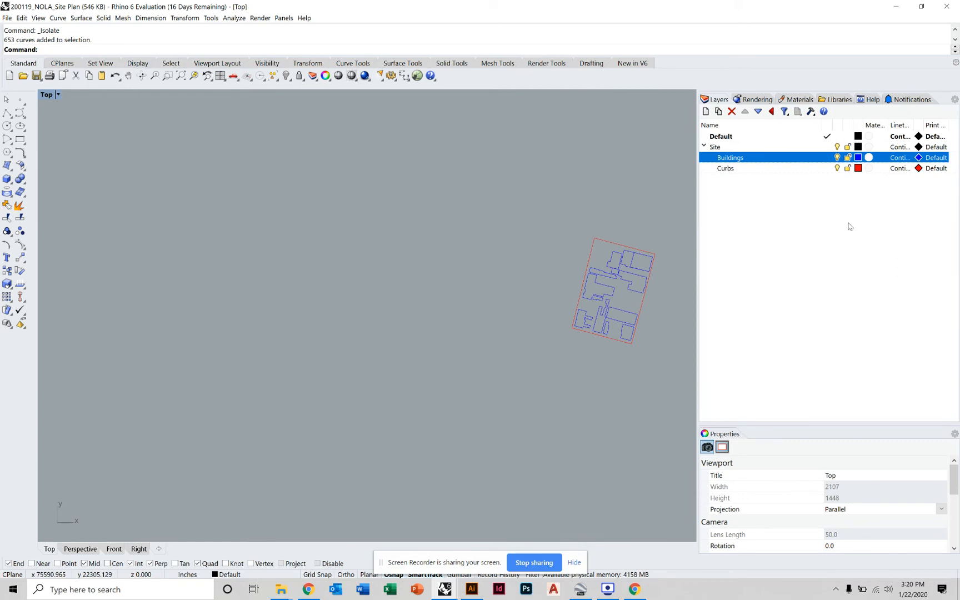
# Create a new top-level layer named 3D
pyautogui.click(753, 224)
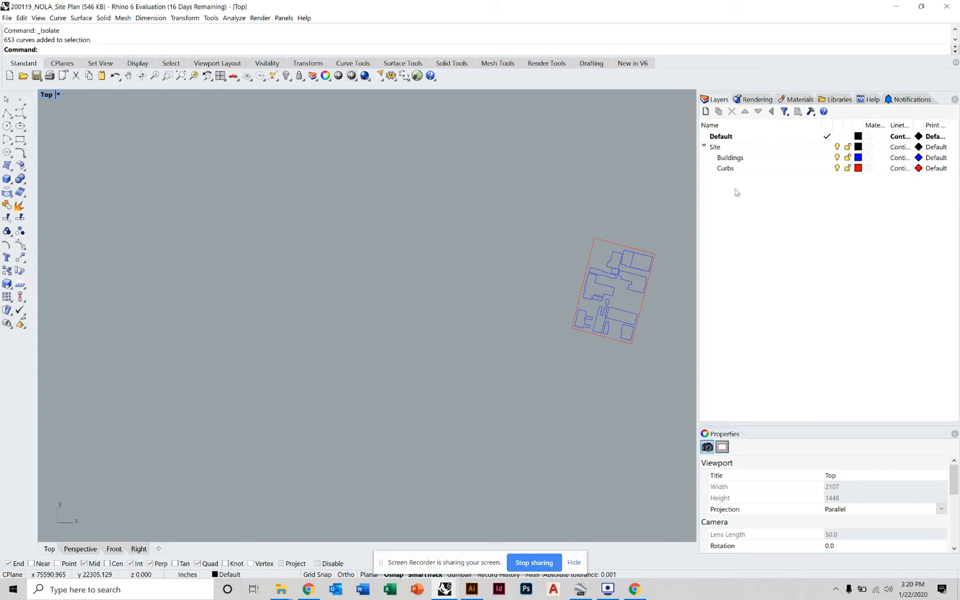
pyautogui.rightClick(729, 192)
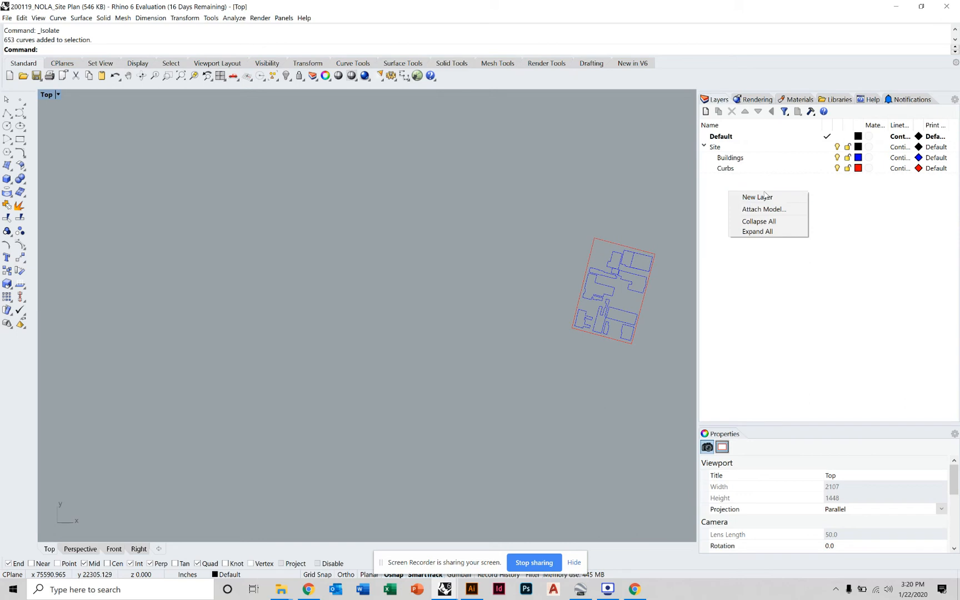
pyautogui.click(776, 197)
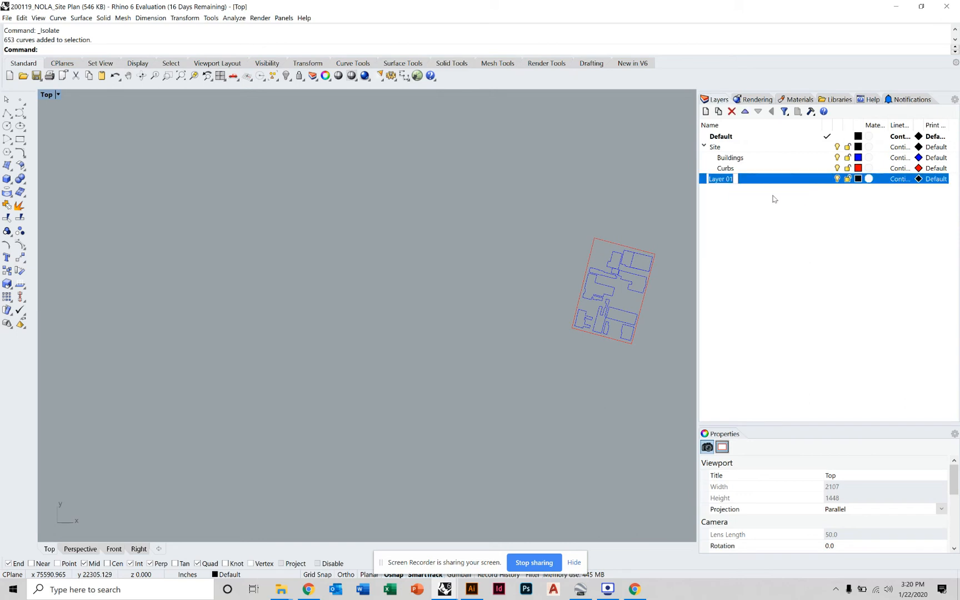
pyautogui.write('3')
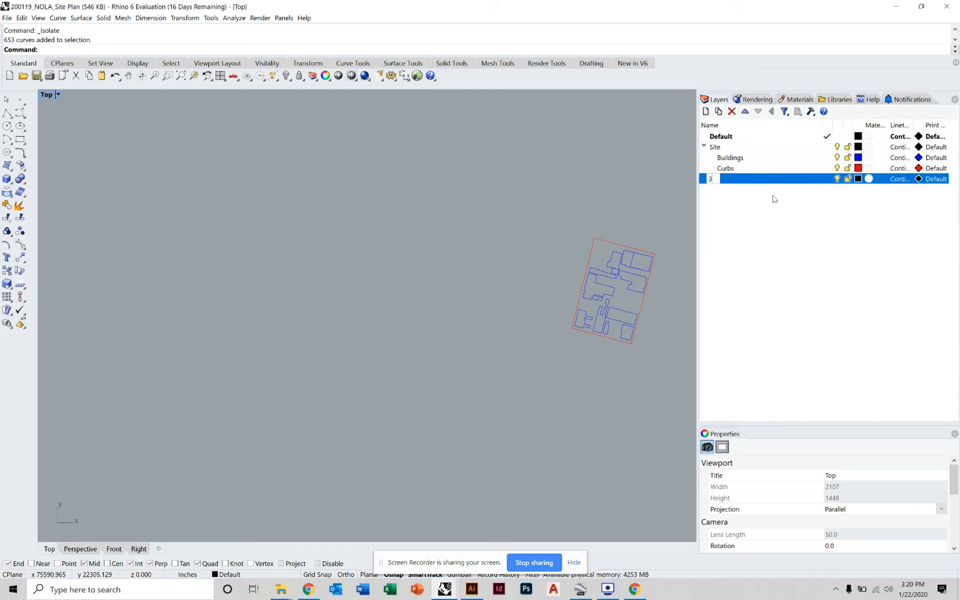
pyautogui.write('D')
pyautogui.click(780, 243)
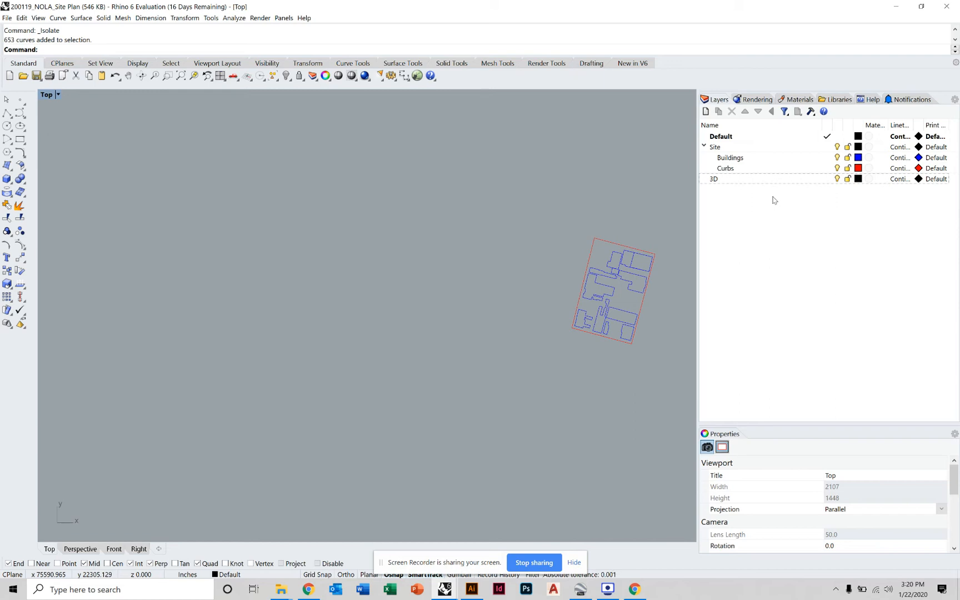
# Add a sublayer named 3D Building under the 3D layer
pyautogui.rightClick(723, 202)
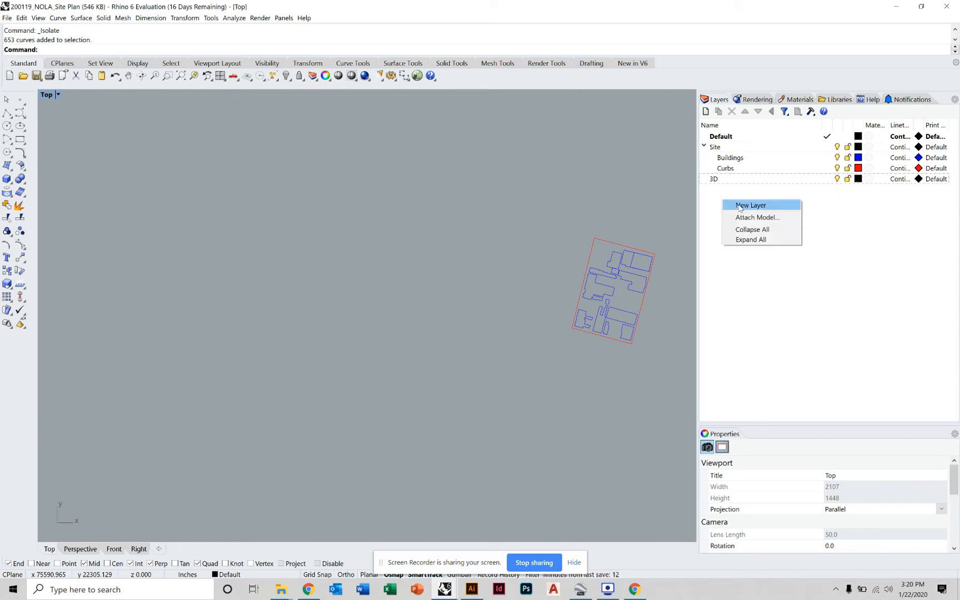
pyautogui.click(726, 194)
pyautogui.click(734, 179)
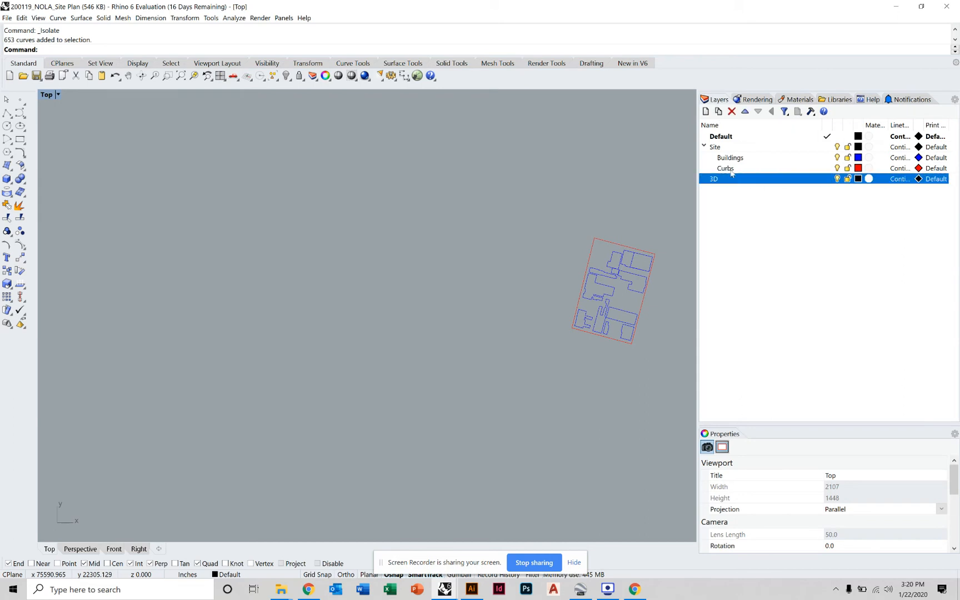
pyautogui.click(718, 111)
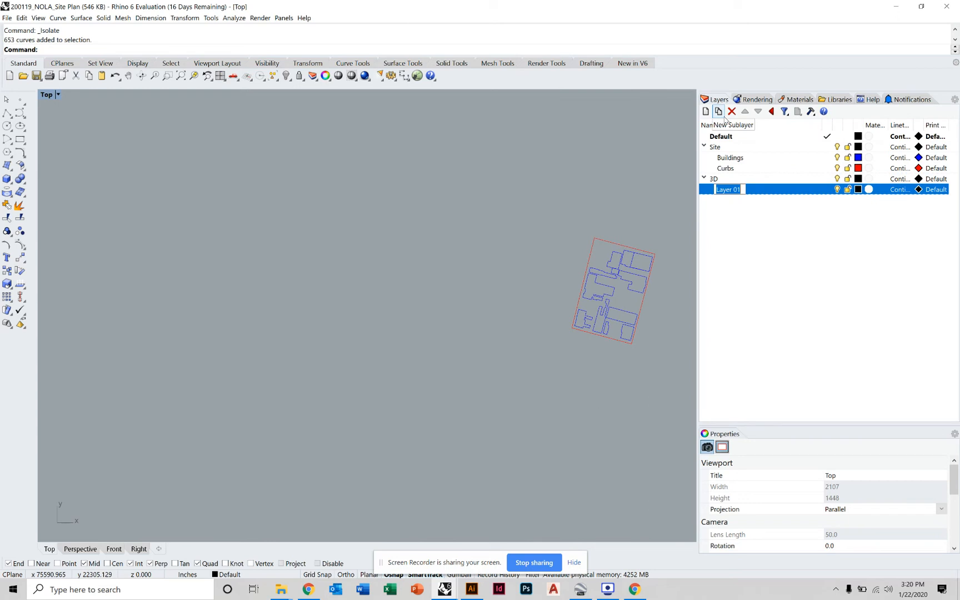
pyautogui.write('3D')
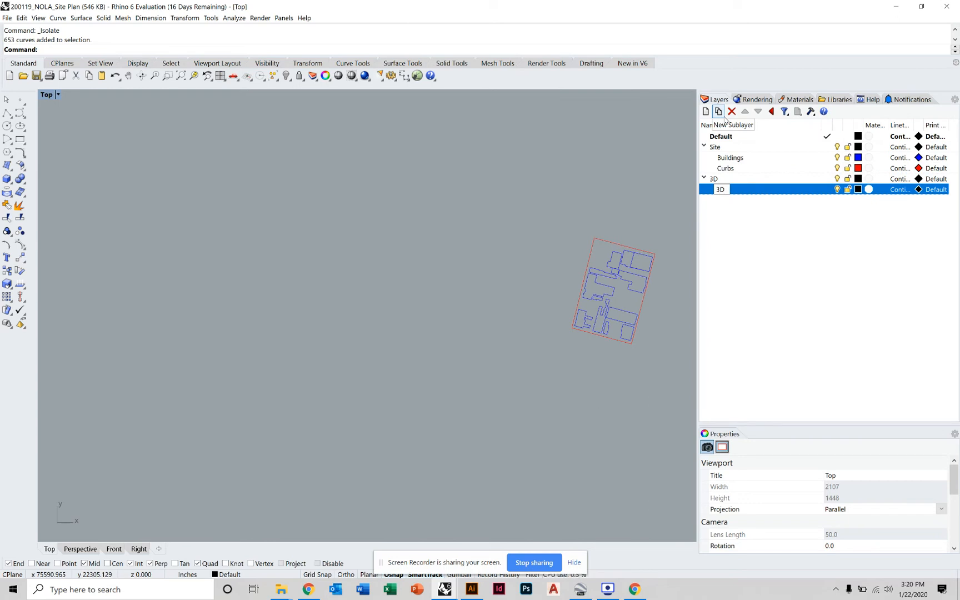
pyautogui.write('_')
pyautogui.write('Buildin')
pyautogui.write('g')
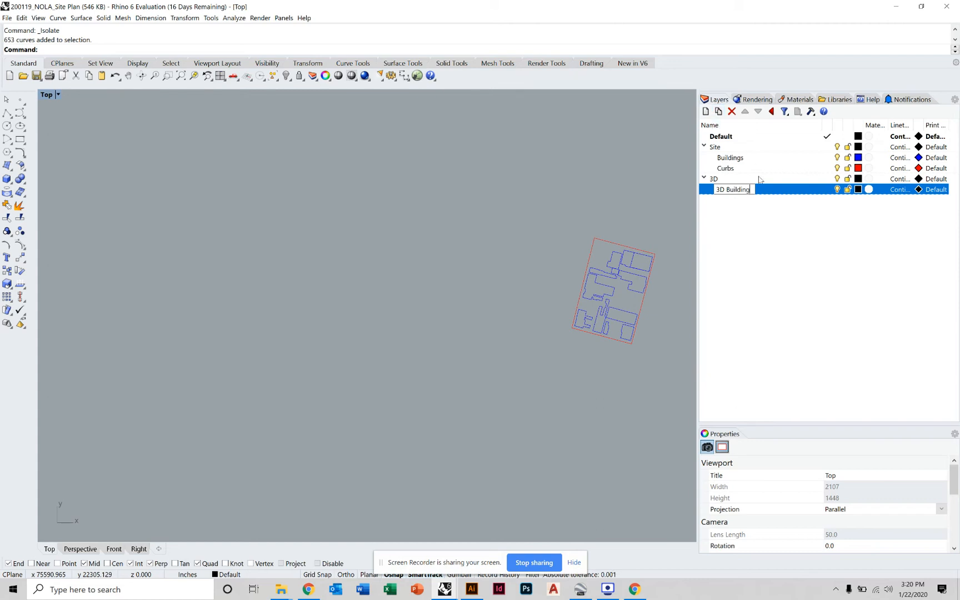
pyautogui.click(748, 214)
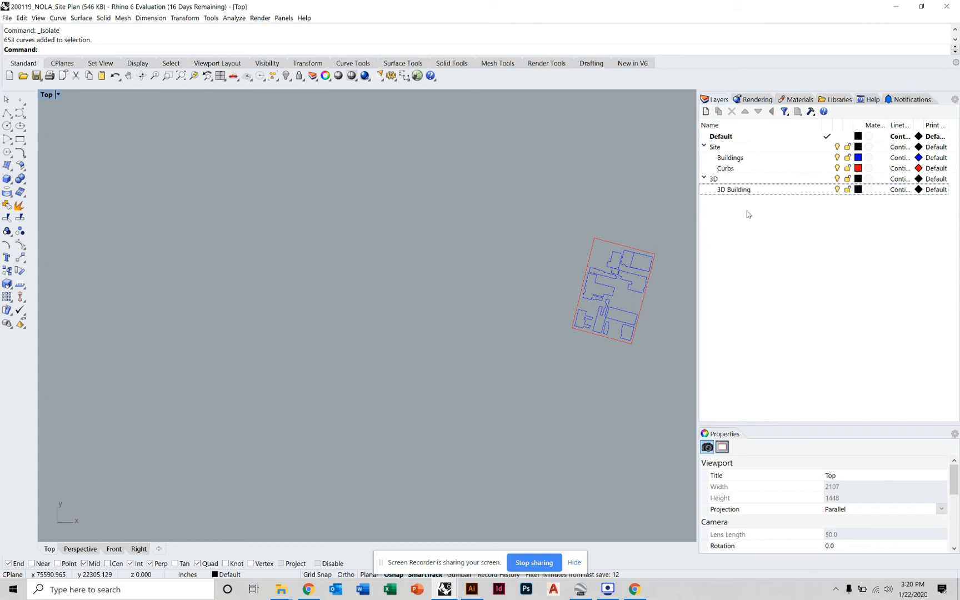
# Create a layer named 3D Curb and nest it under the 3D layer as a sublayer
pyautogui.click(706, 112)
pyautogui.write('3')
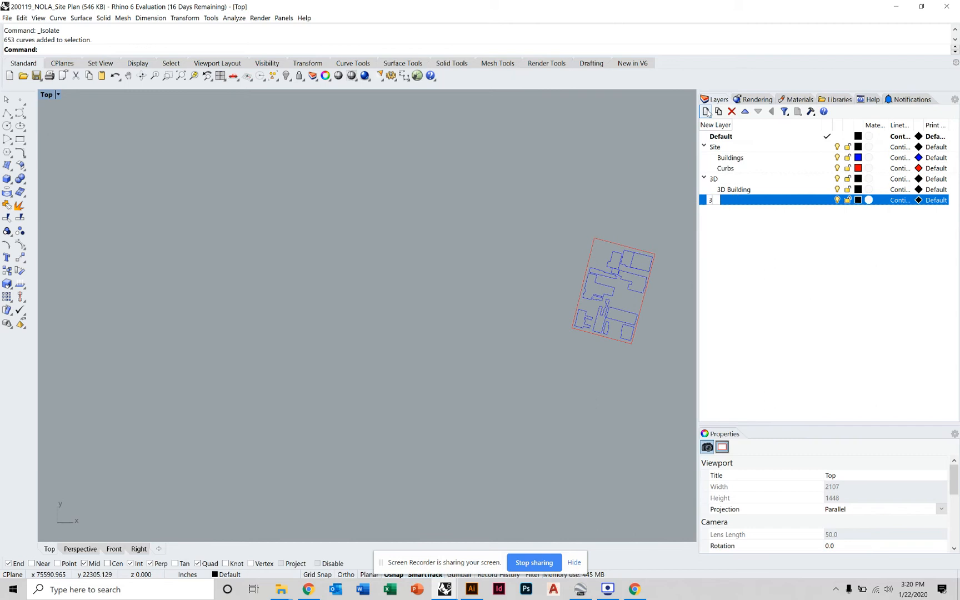
pyautogui.write('D Curb')
pyautogui.click(772, 243)
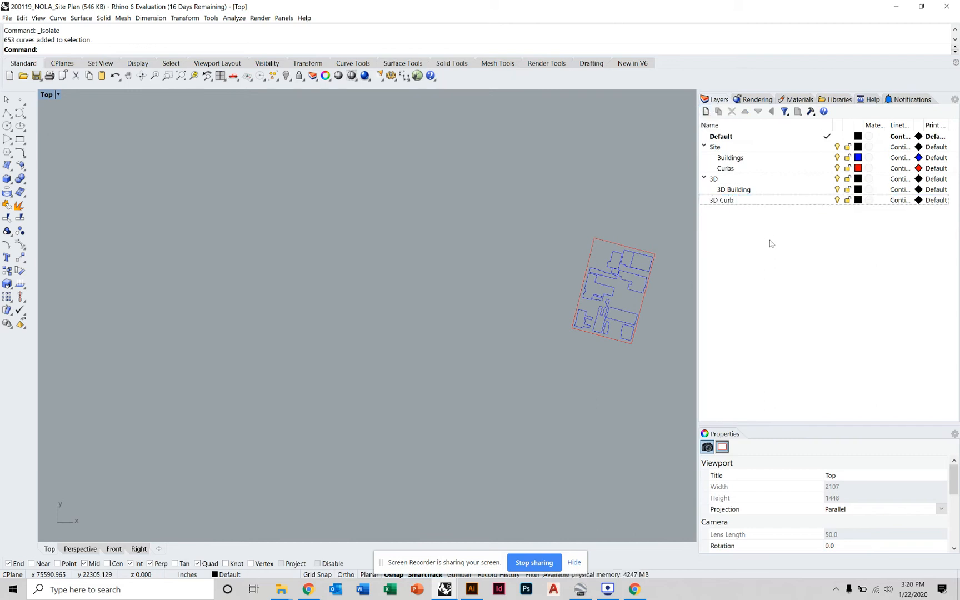
pyautogui.click(714, 201)
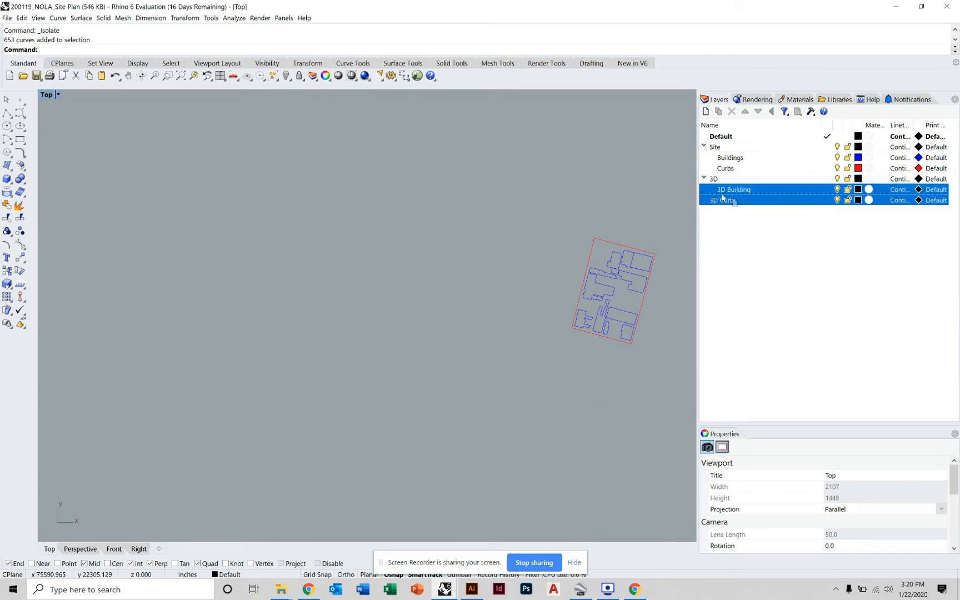
pyautogui.click(723, 233)
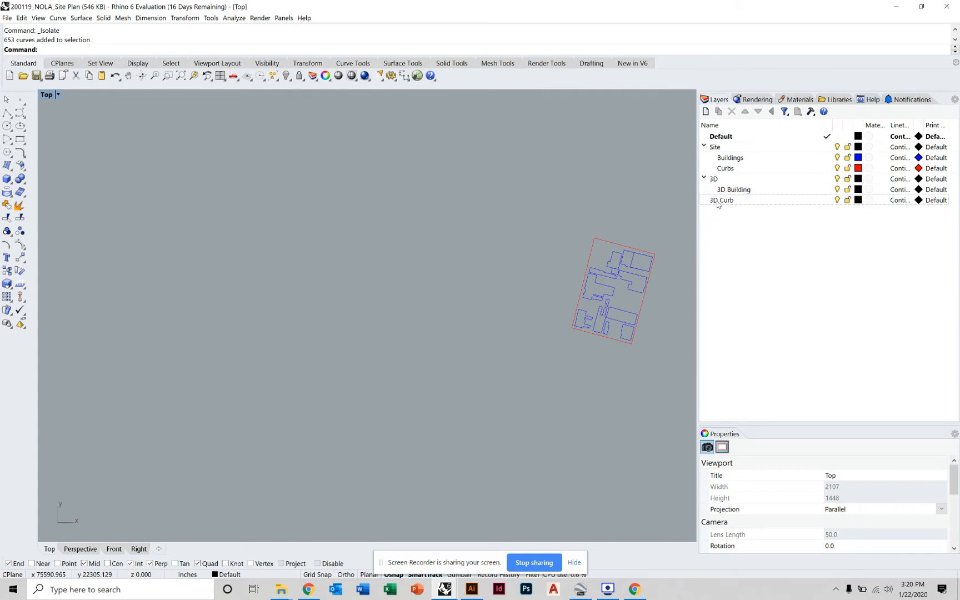
pyautogui.rightClick(707, 201)
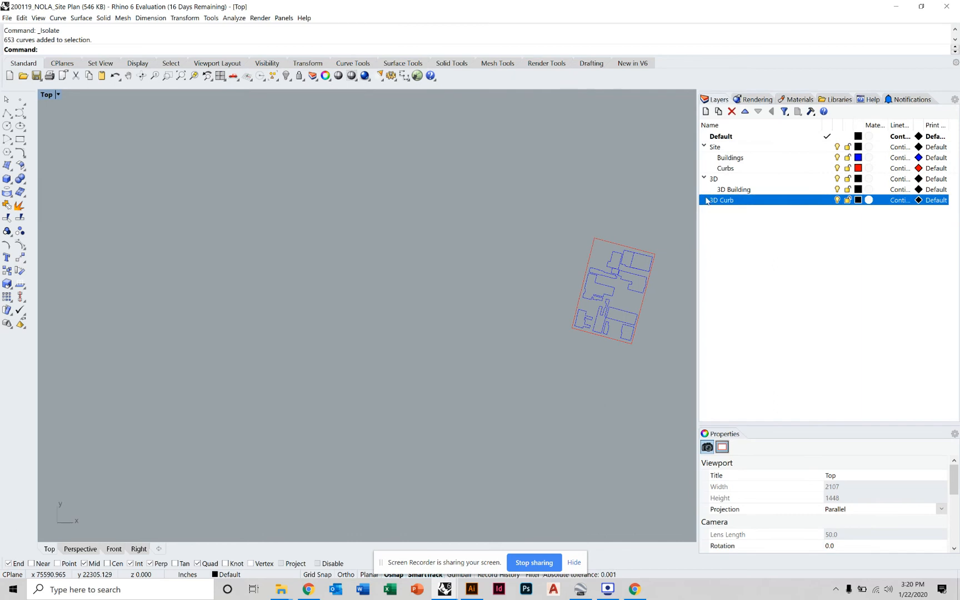
pyautogui.click(777, 229)
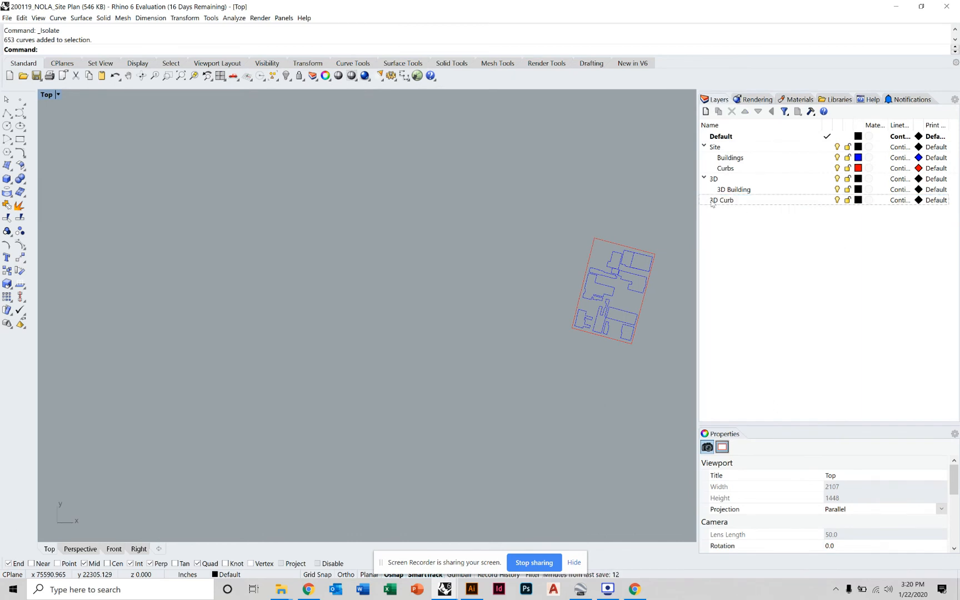
pyautogui.moveTo(715, 203); pyautogui.dragTo(717, 180)
pyautogui.click(731, 212)
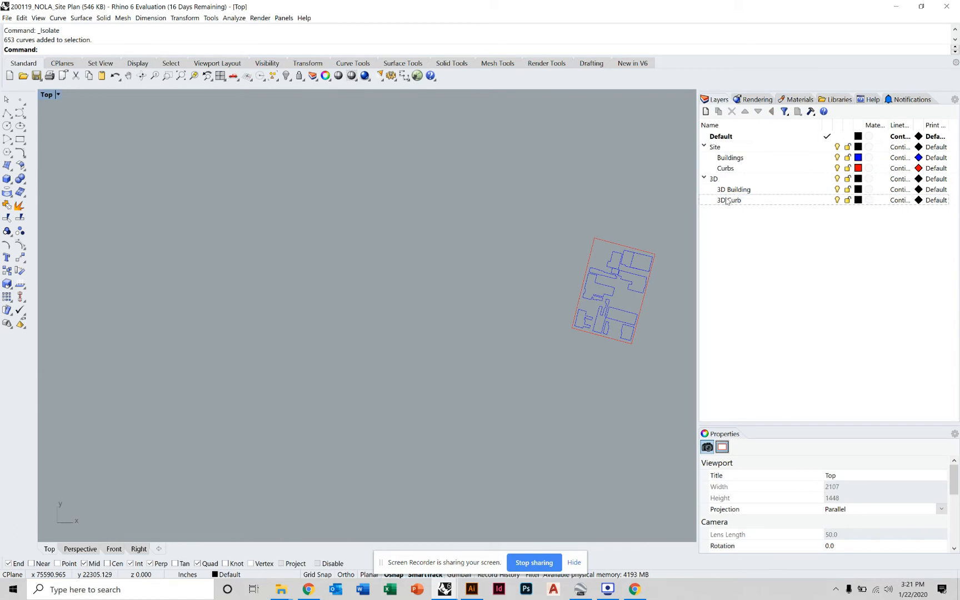
# Hide the Site layer with its sublayers and show it again
pyautogui.moveTo(675, 239); pyautogui.dragTo(622, 240, button='right')
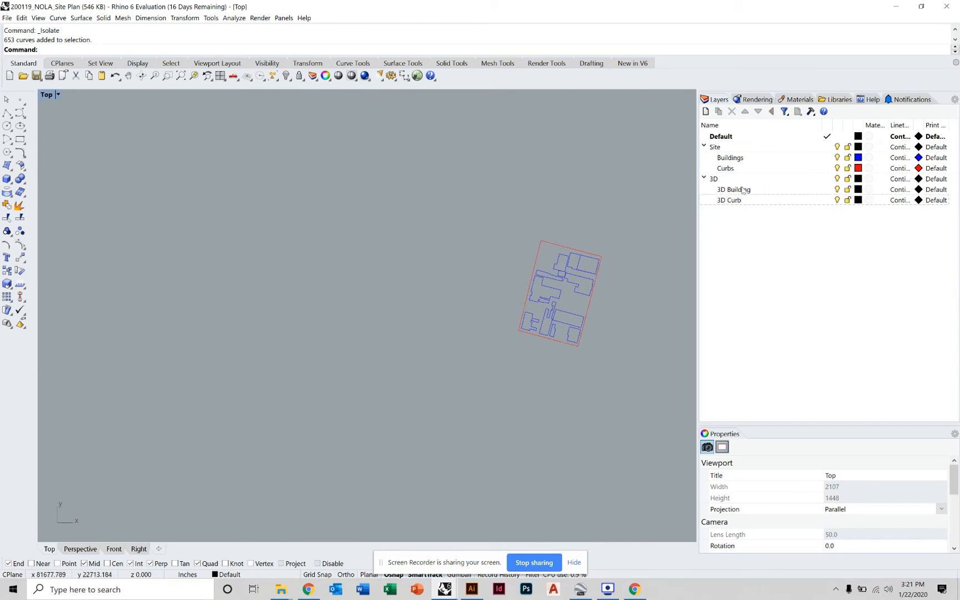
pyautogui.click(837, 147)
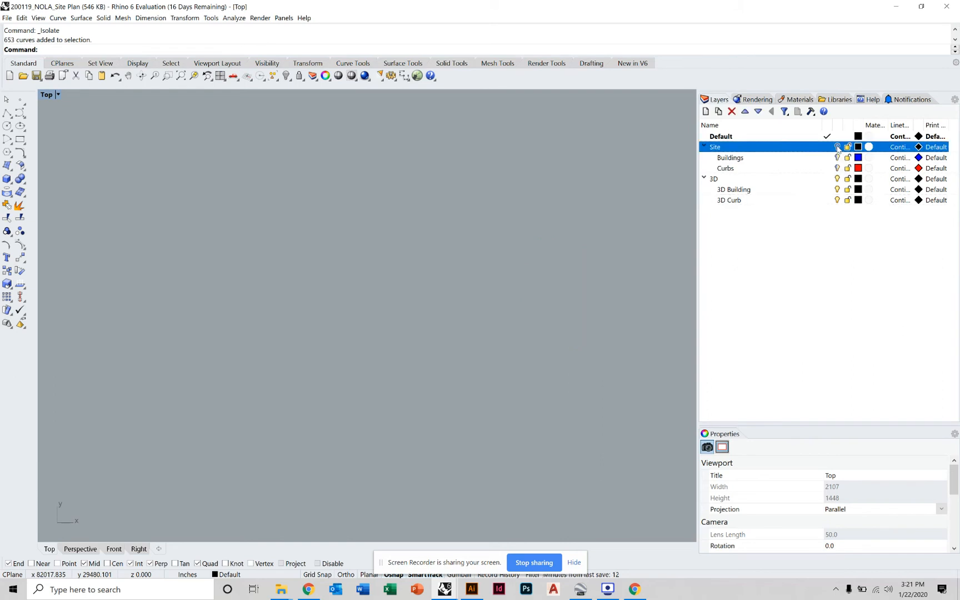
pyautogui.click(837, 148)
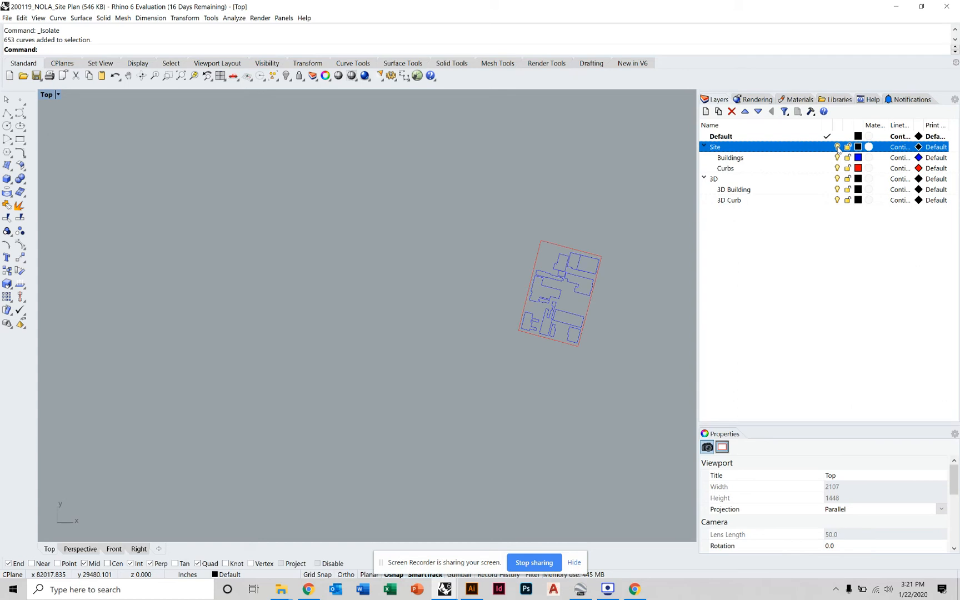
# Select all curves of the isolated block in the Top view, zoom the Perspective view to them and clear the selection
pyautogui.moveTo(586, 242); pyautogui.dragTo(512, 242, button='right')
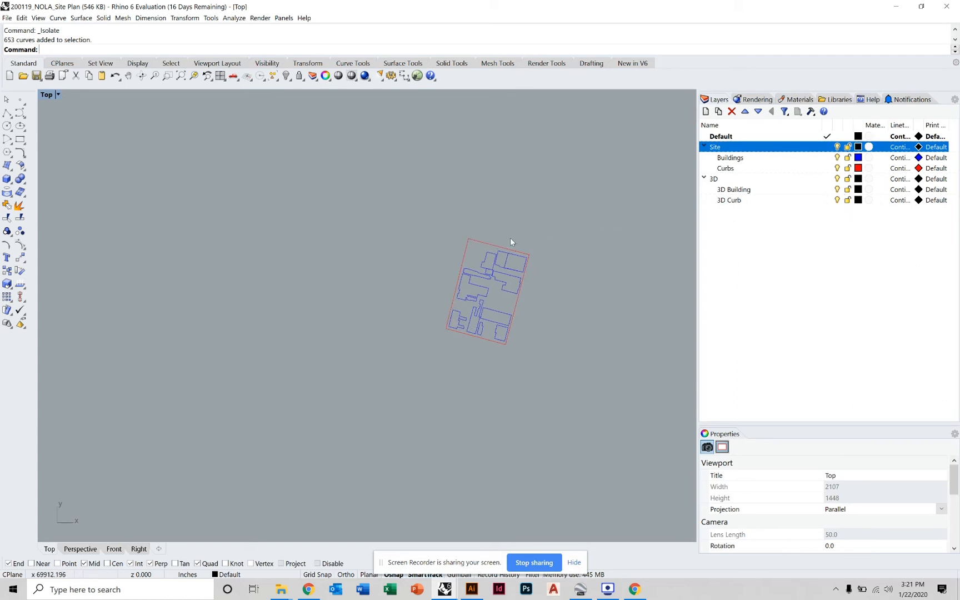
pyautogui.scroll(6, 536, 275)
pyautogui.moveTo(537, 279); pyautogui.dragTo(503, 291, button='right')
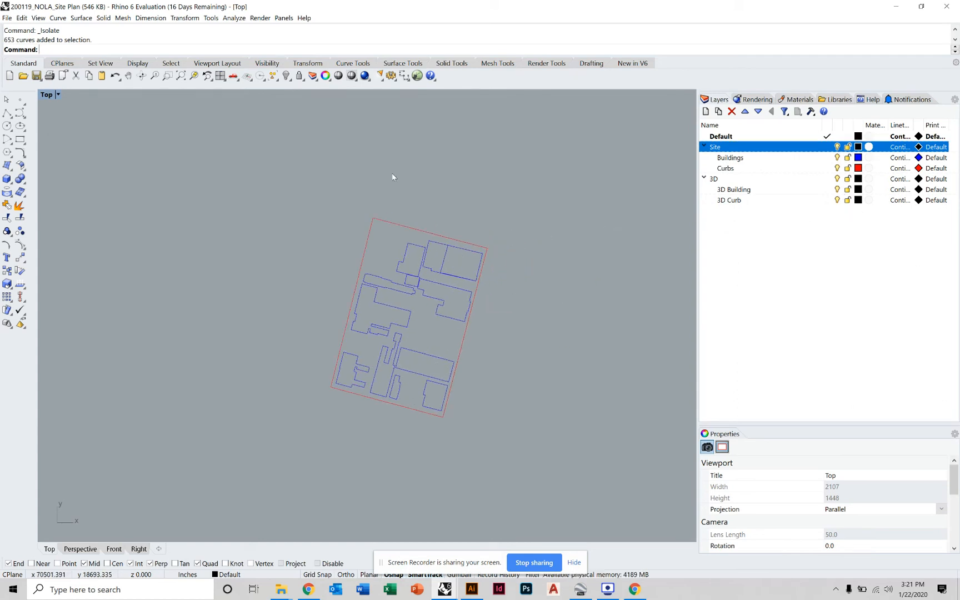
pyautogui.click(87, 550)
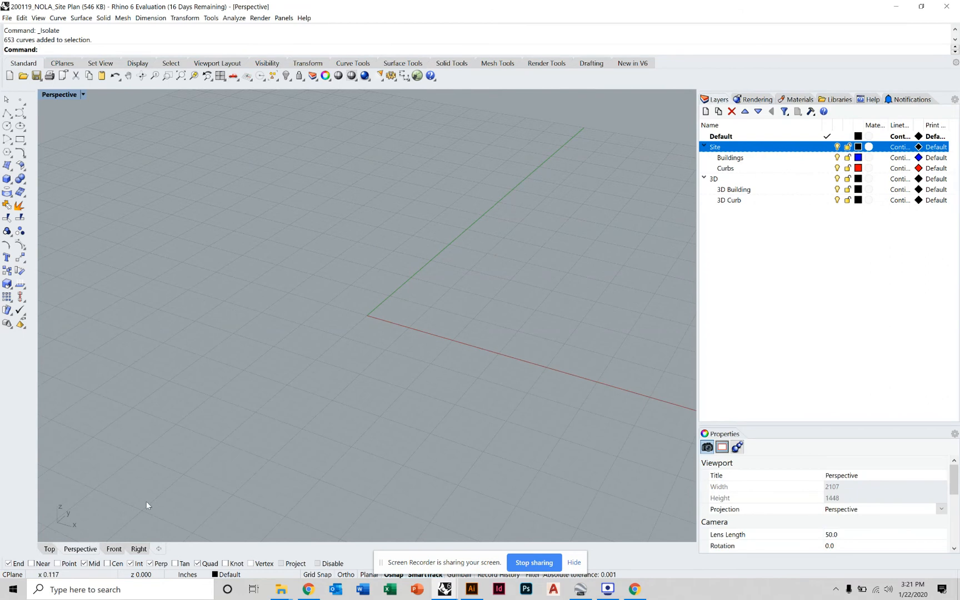
pyautogui.click(49, 550)
pyautogui.moveTo(544, 203); pyautogui.dragTo(280, 458)
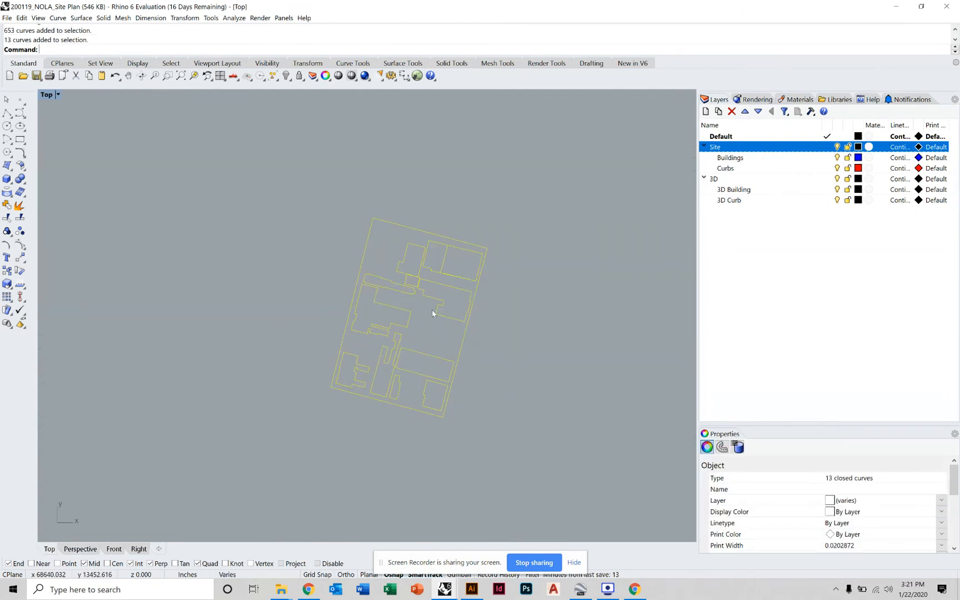
pyautogui.click(80, 549)
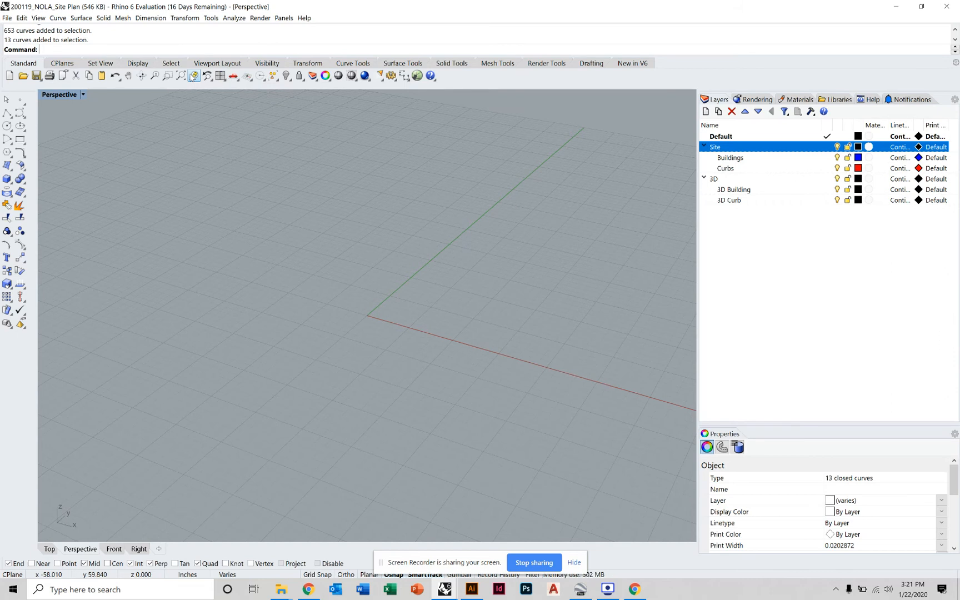
pyautogui.click(194, 77)
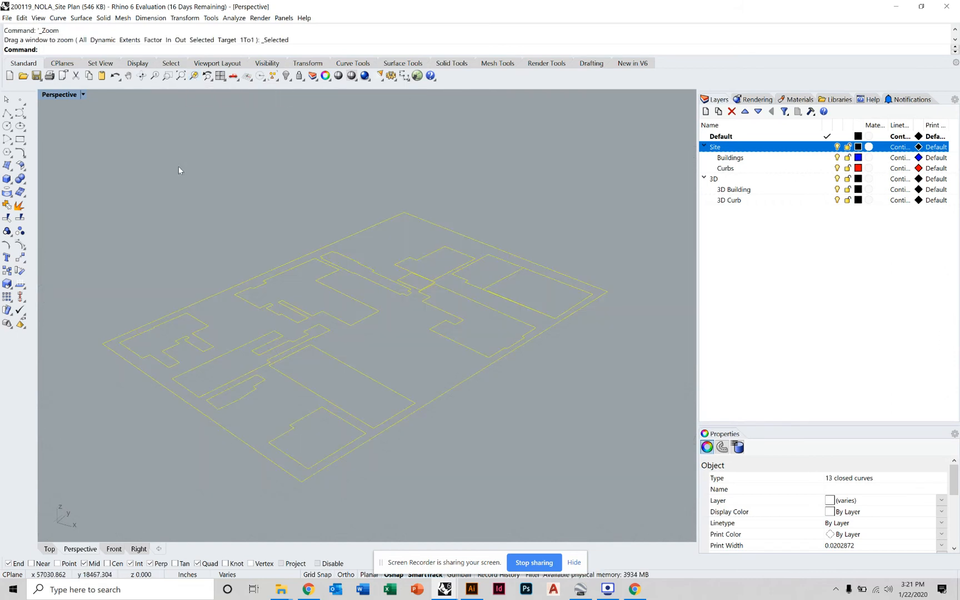
pyautogui.click(199, 175)
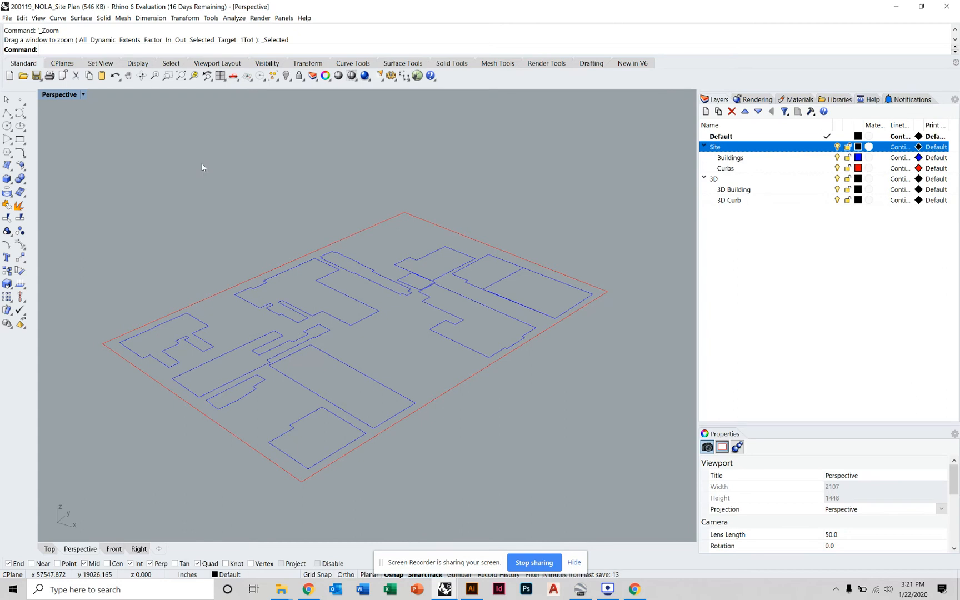
# Zoom far out in Perspective, reselect the block's curves in the Top view and bring them back into the Perspective view with Zoom Selected
pyautogui.scroll(-10, 445, 338)
pyautogui.scroll(-3, 355, 385)
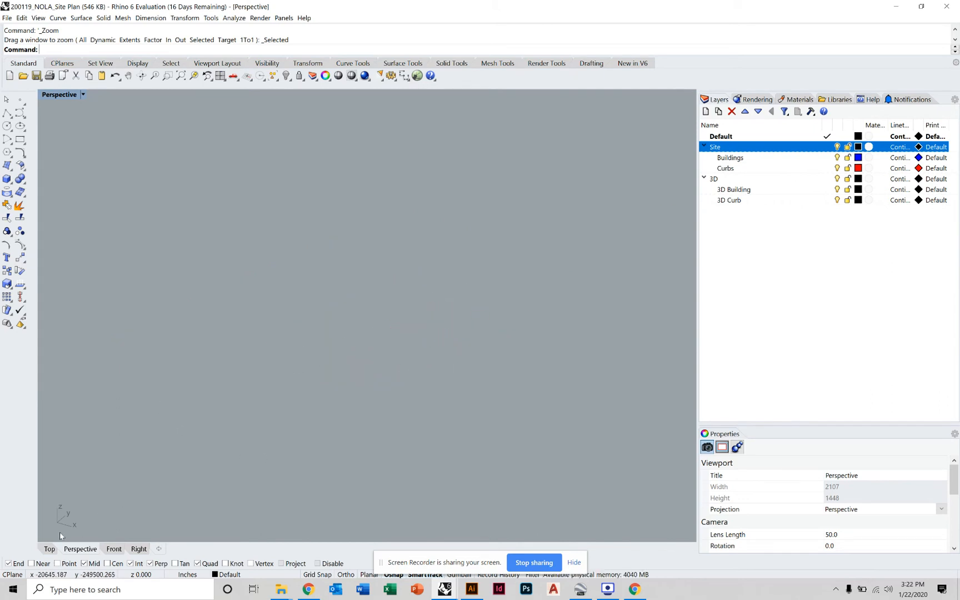
pyautogui.click(49, 549)
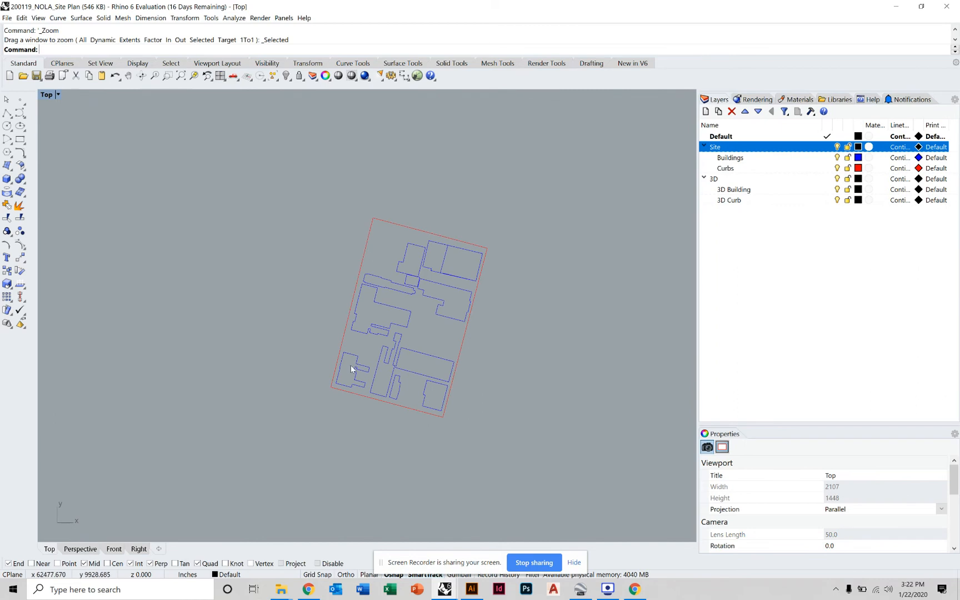
pyautogui.moveTo(537, 165); pyautogui.dragTo(325, 465)
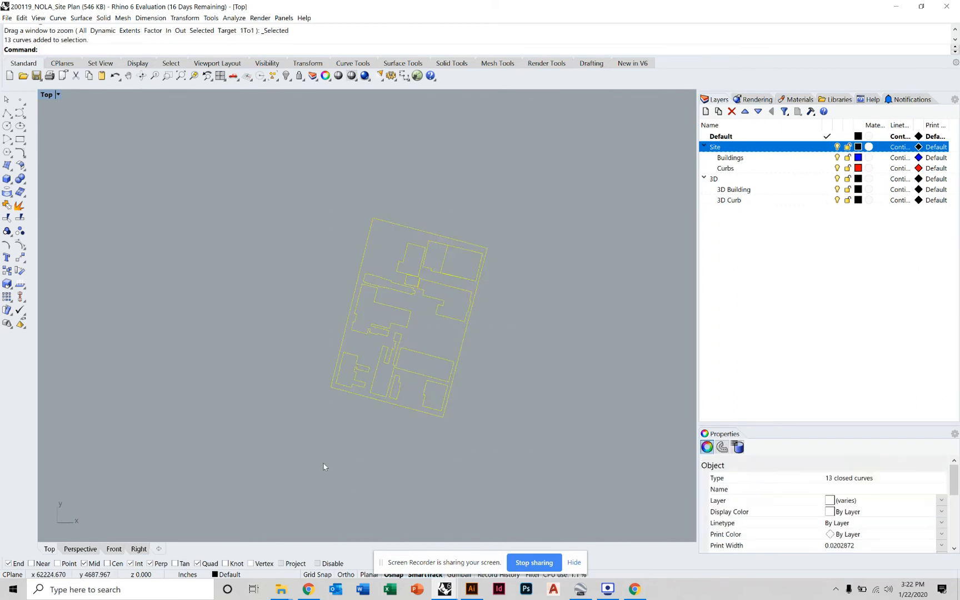
pyautogui.click(81, 549)
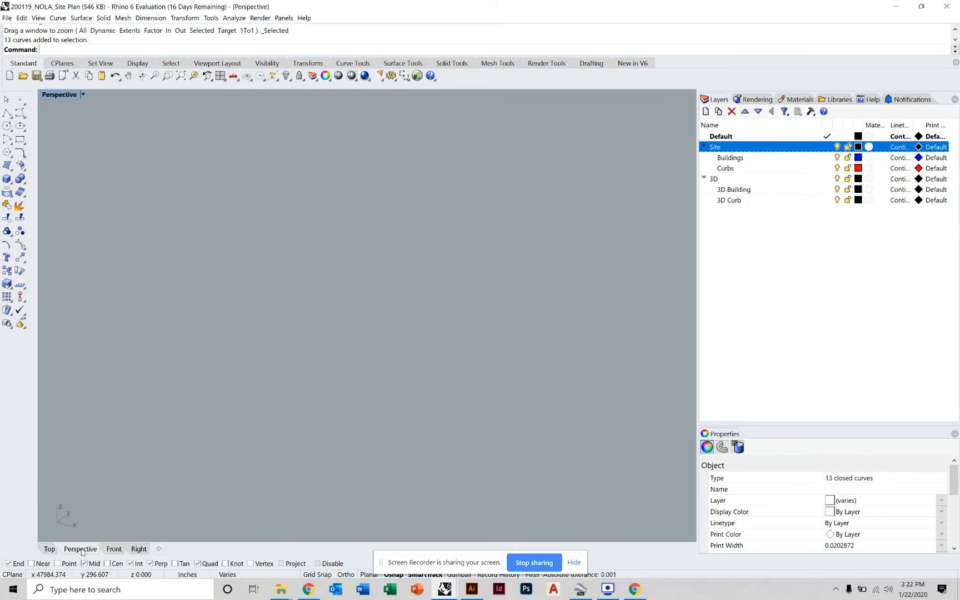
pyautogui.moveTo(178, 508); pyautogui.dragTo(492, 235, button='right')
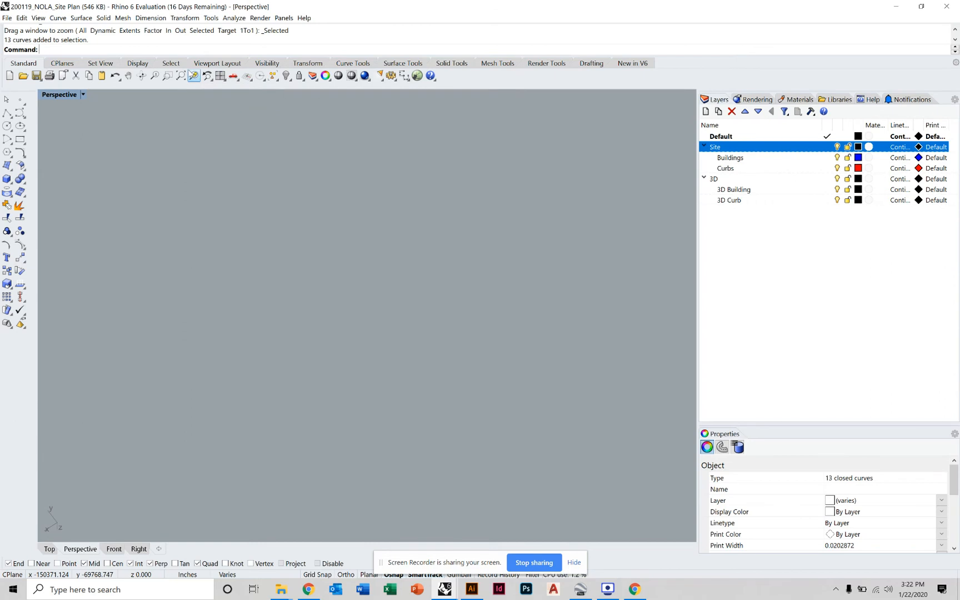
pyautogui.click(196, 79)
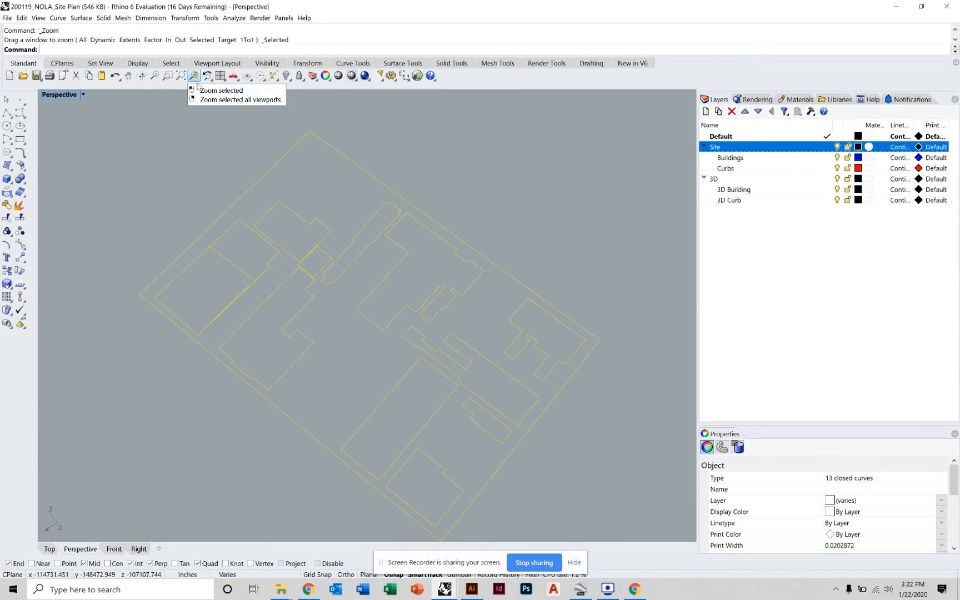
# Zoom away from the block in Perspective, return to it with the Zoom command's Selected option and deselect the curves
pyautogui.scroll(-5, 147, 240)
pyautogui.scroll(-5, 147, 240)
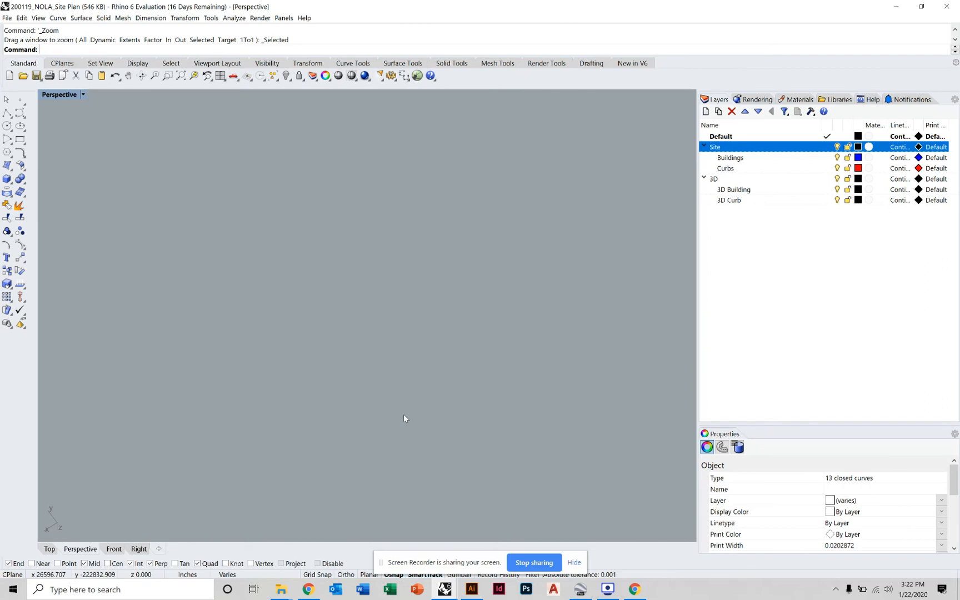
pyautogui.press('Return')
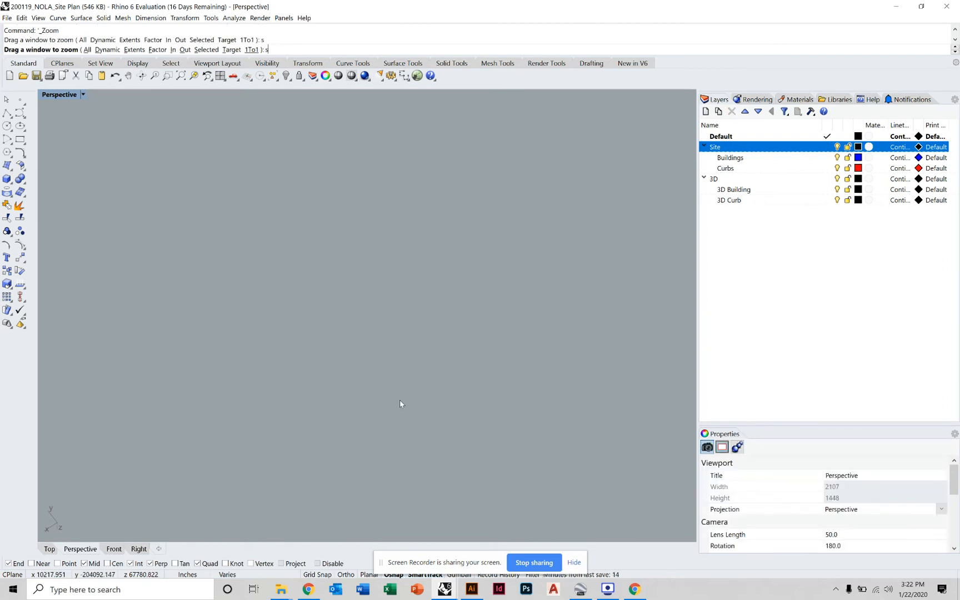
pyautogui.write('s')
pyautogui.press('Return')
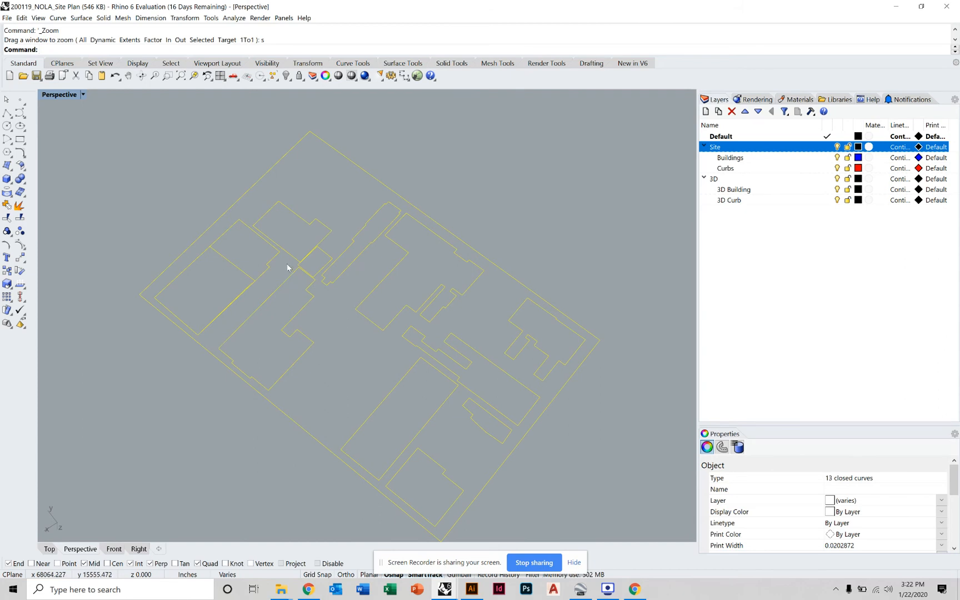
pyautogui.press('Escape')
# Orbit the Perspective view to look down on the block and zoom in with a window around its linework
pyautogui.moveTo(488, 282); pyautogui.dragTo(358, 377, button='right')
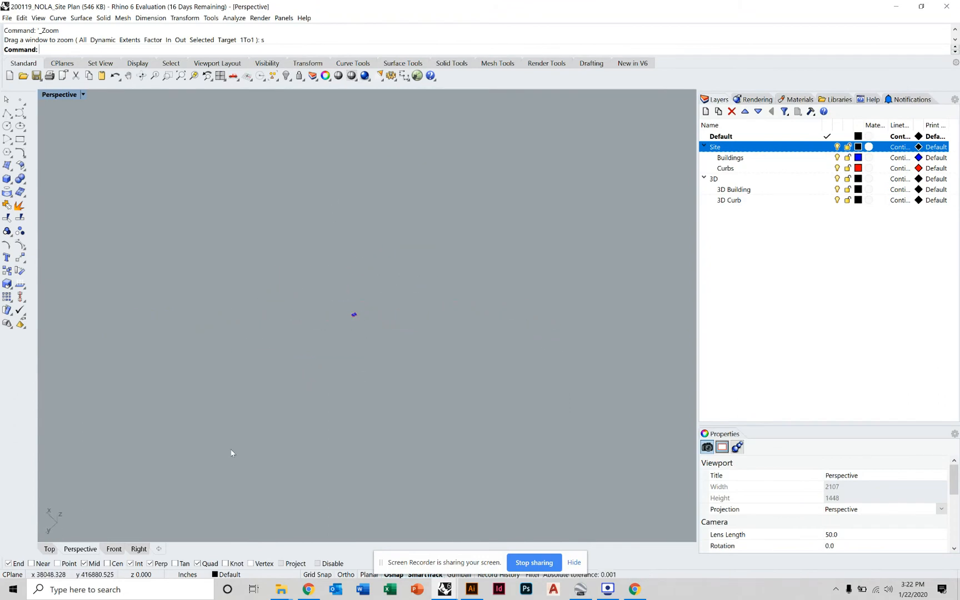
pyautogui.moveTo(392, 246); pyautogui.dragTo(326, 265, button='right')
pyautogui.scroll(10, 326, 266)
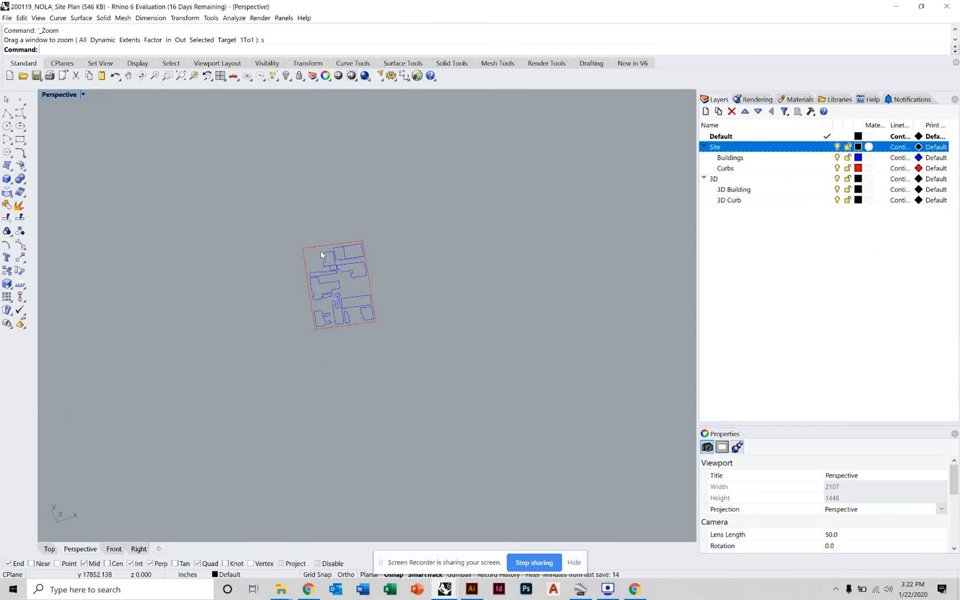
pyautogui.moveTo(412, 259); pyautogui.dragTo(263, 386)
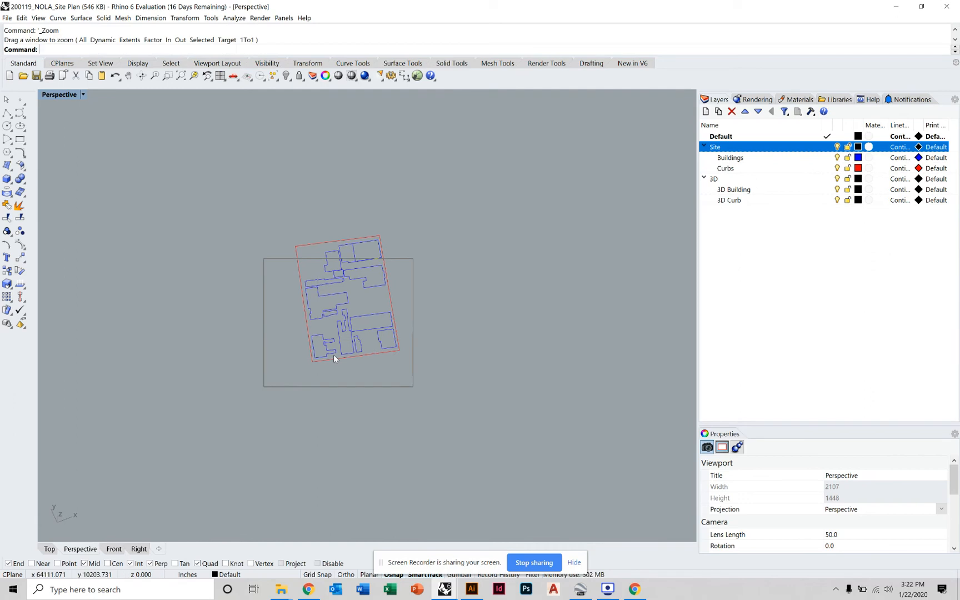
# Select the block's outer curb outline in the Perspective view and make 3D Curb the current layer
pyautogui.scroll(-4, 355, 335)
pyautogui.moveTo(356, 335); pyautogui.dragTo(335, 354, button='right')
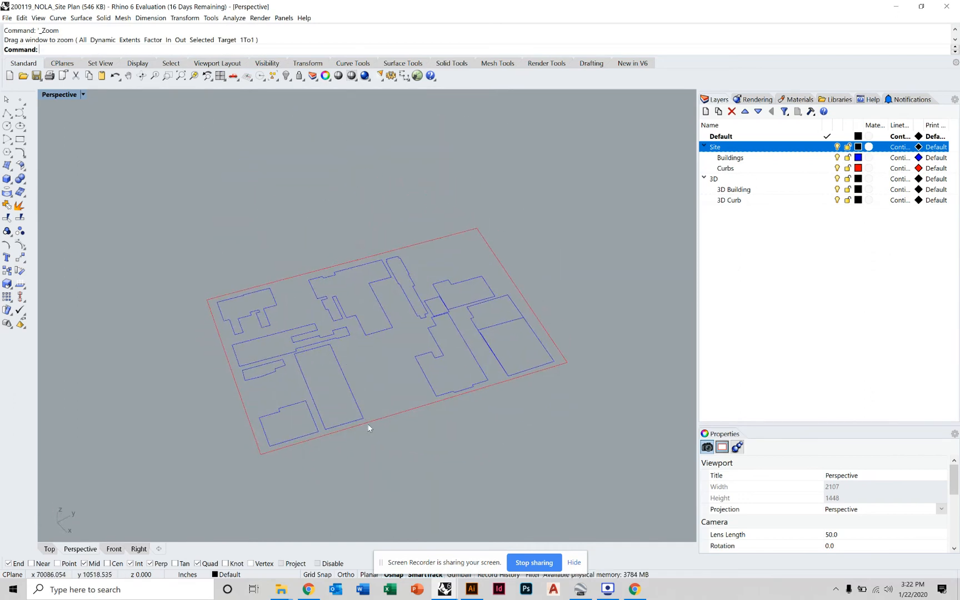
pyautogui.moveTo(368, 427); pyautogui.dragTo(385, 383, button='right')
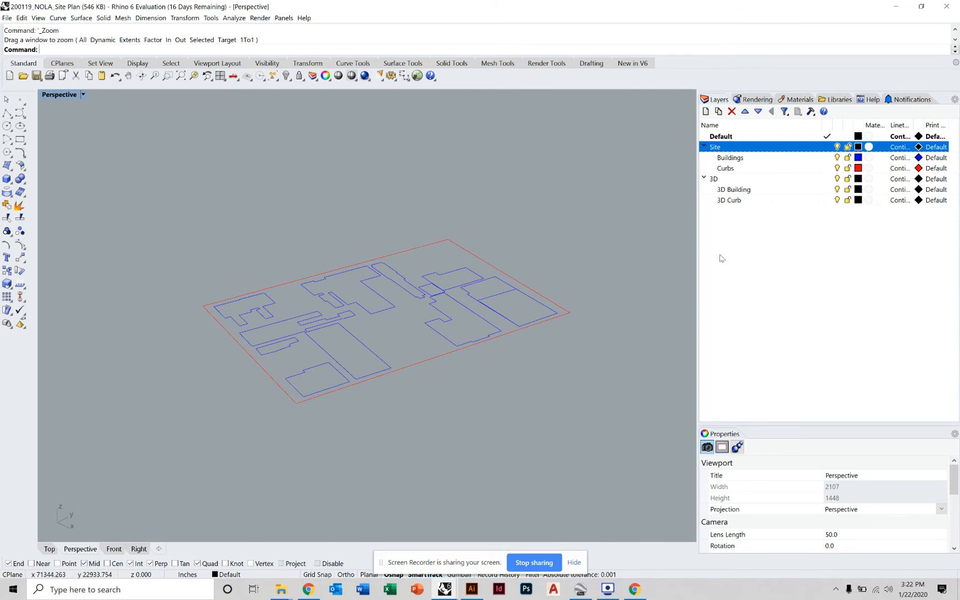
pyautogui.click(451, 243)
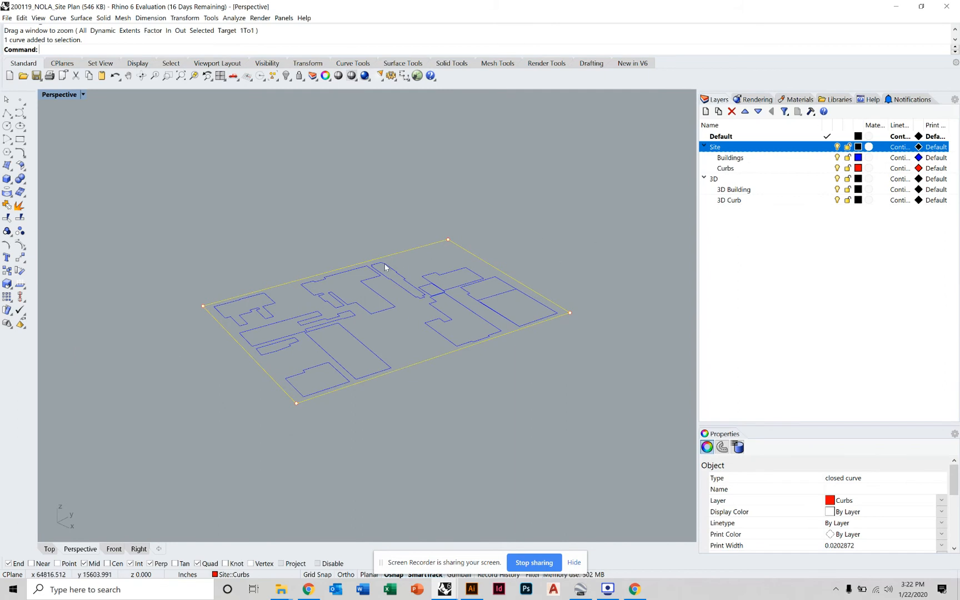
pyautogui.click(750, 203)
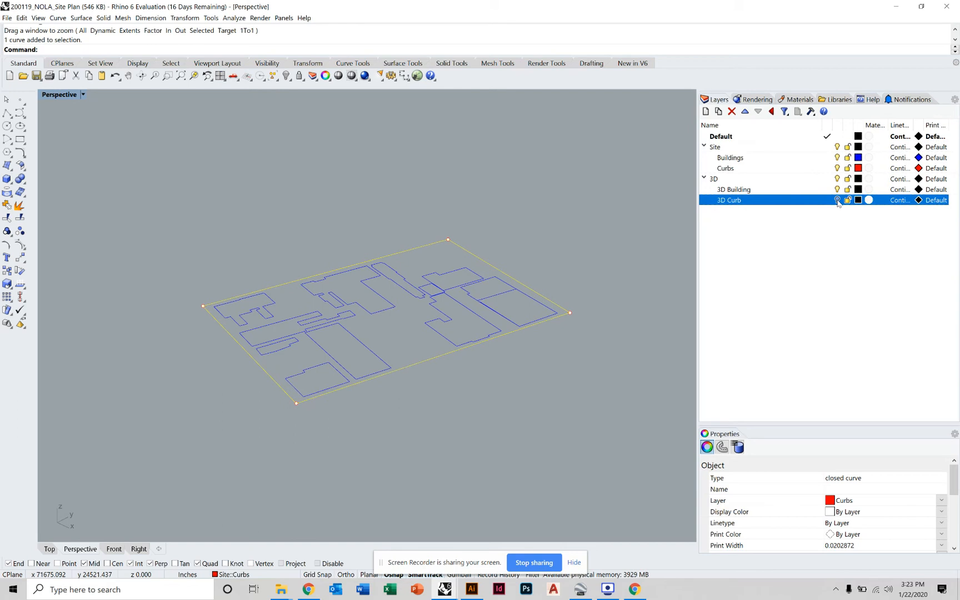
pyautogui.click(827, 200)
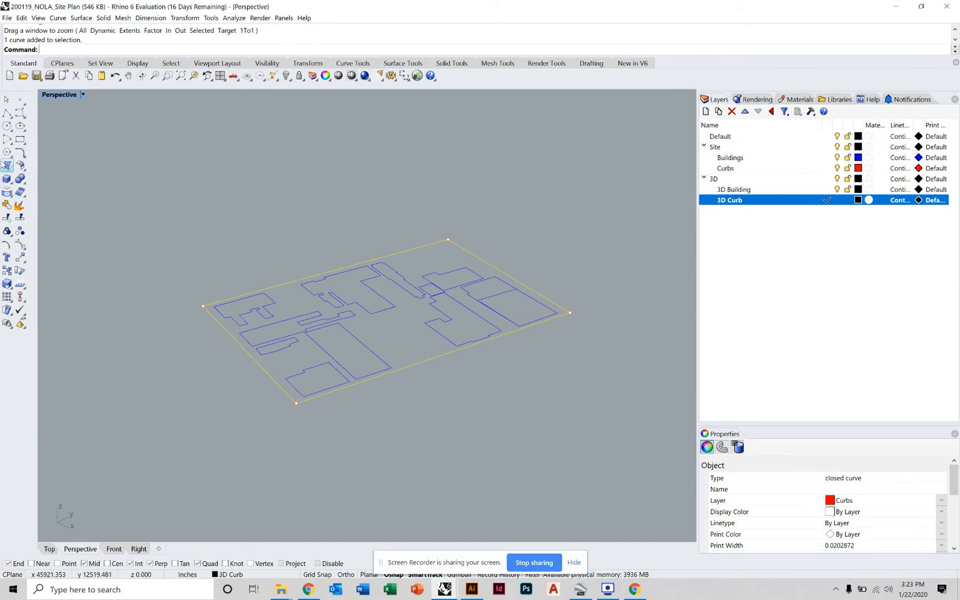
pyautogui.click(5, 165)
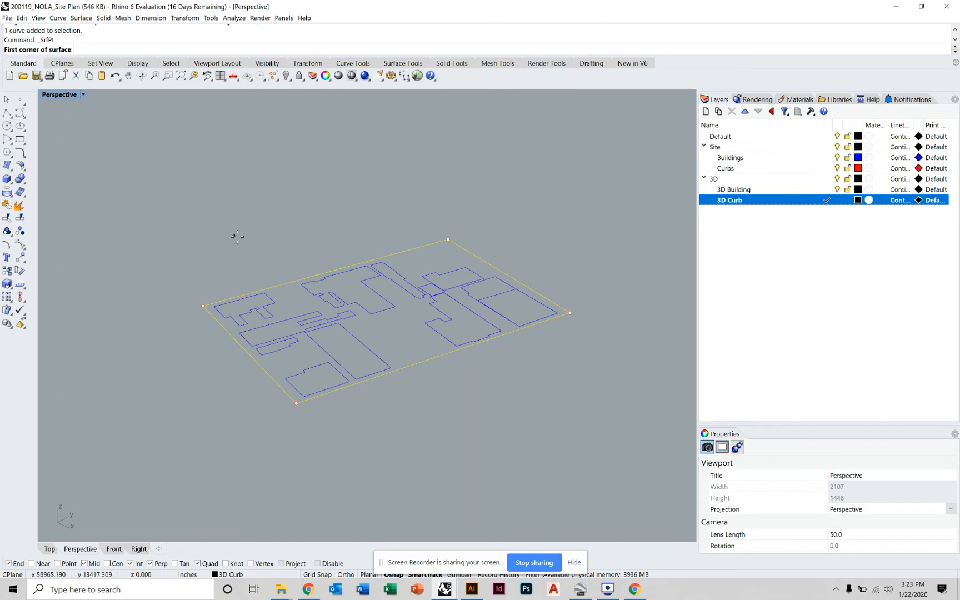
pyautogui.press('Escape')
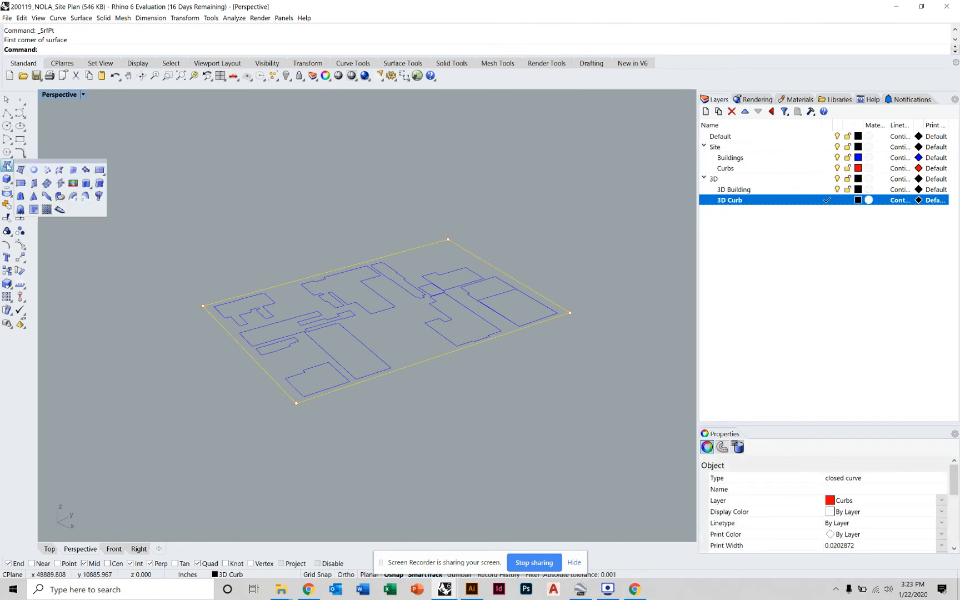
pyautogui.press('Escape')
# Create a planar surface from the block's closed curb outline and clear the selection
pyautogui.click(275, 285)
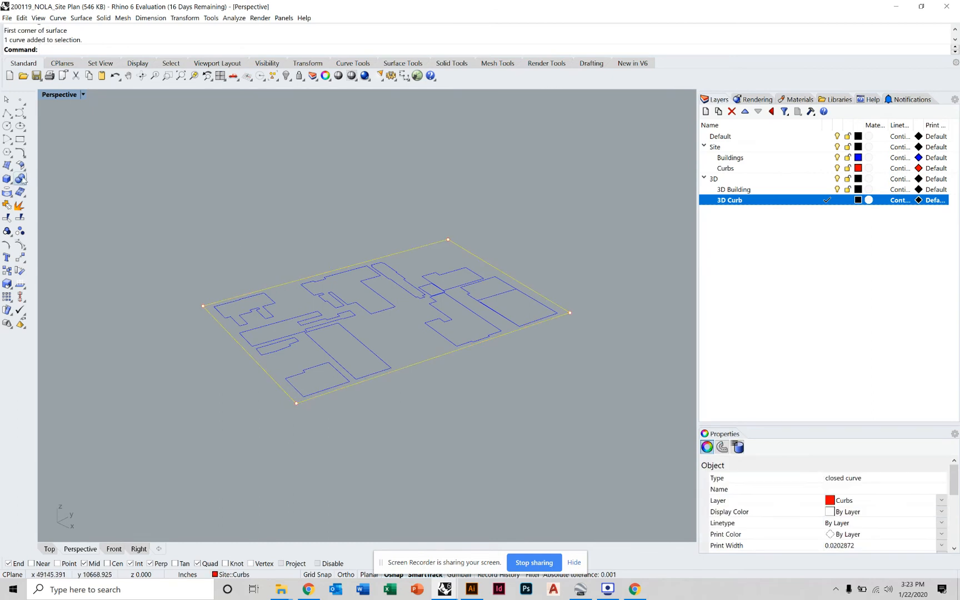
pyautogui.moveTo(8, 166)
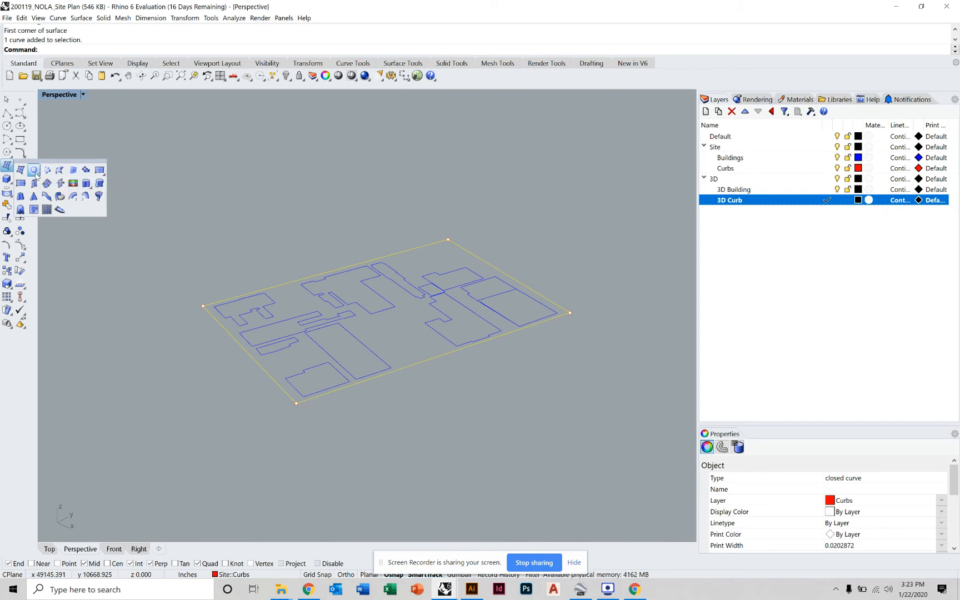
pyautogui.click(34, 170)
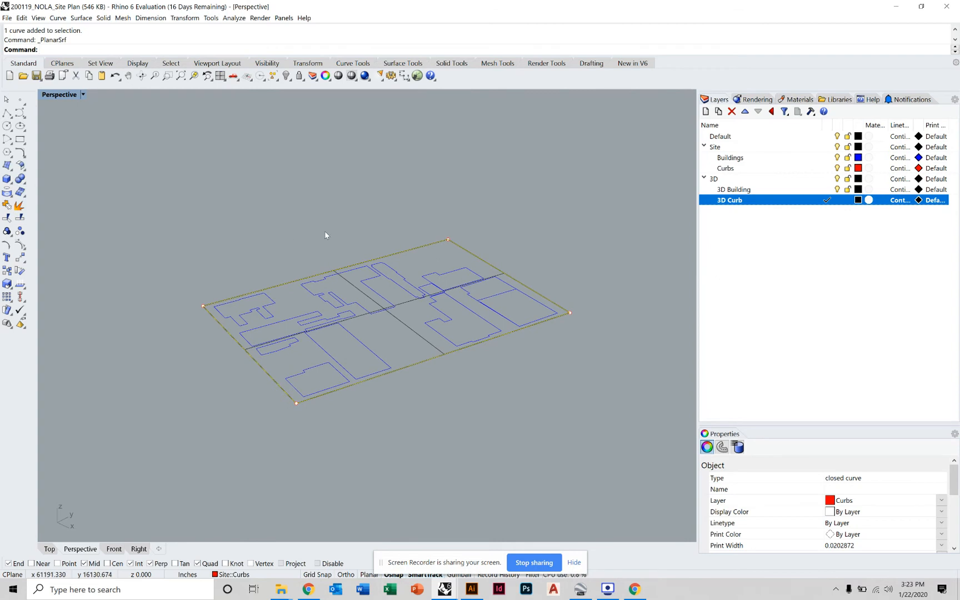
pyautogui.click(294, 225)
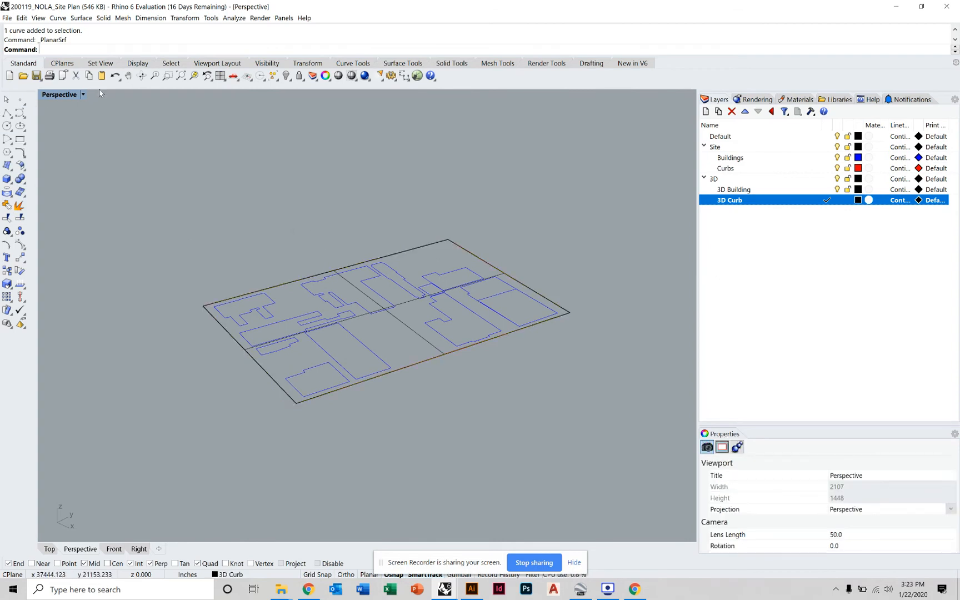
# Switch the Perspective viewport to the Shaded display mode and look over the curb surface
pyautogui.click(61, 95)
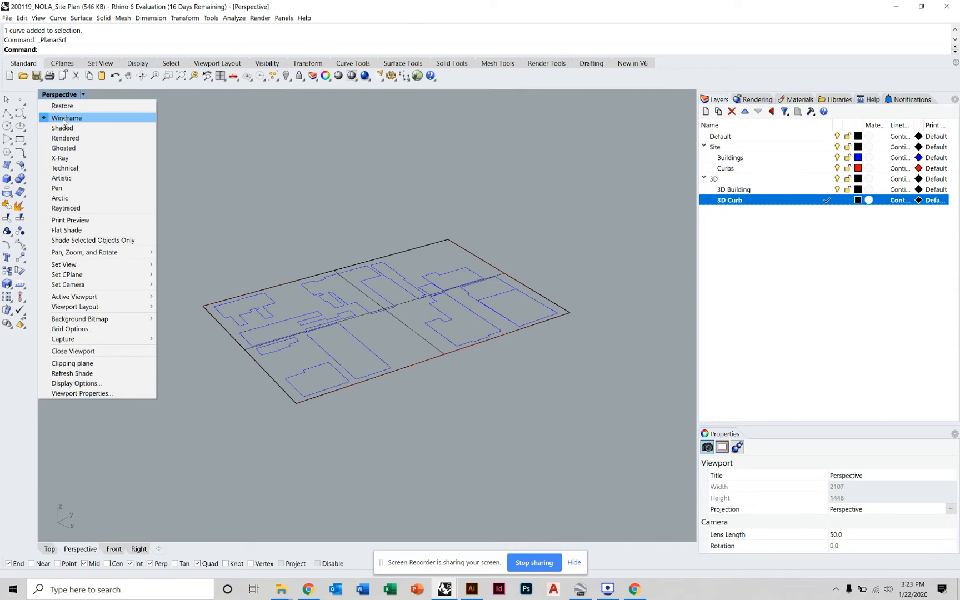
pyautogui.click(62, 128)
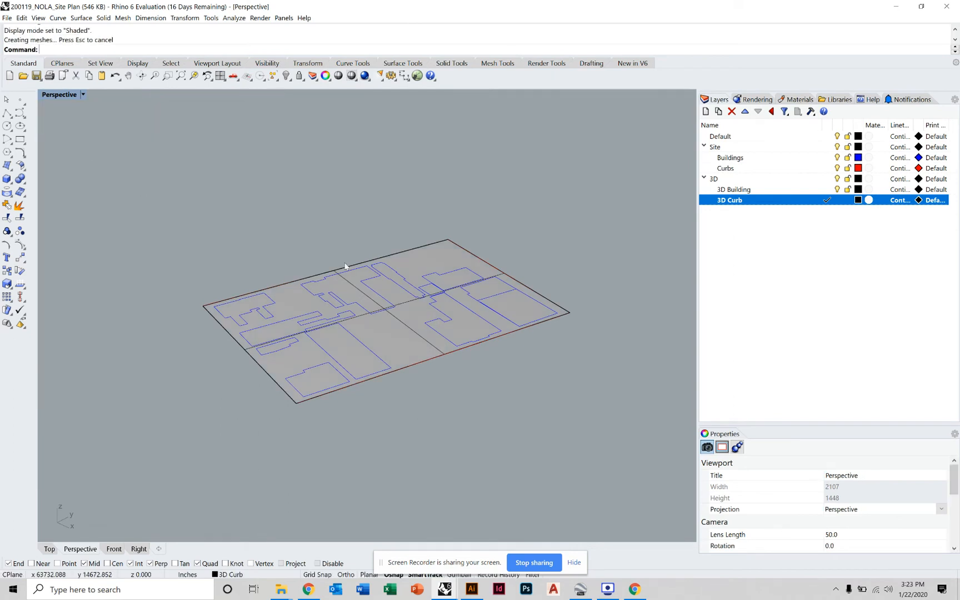
pyautogui.moveTo(320, 336); pyautogui.dragTo(349, 330, button='right')
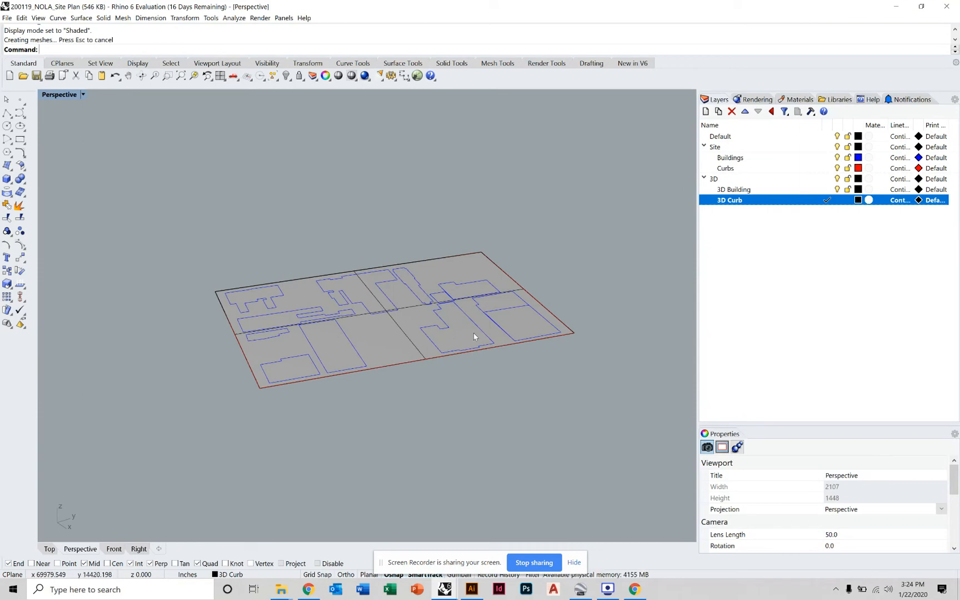
# Make 3D Building the current layer and lock the 3D Curb layer
pyautogui.scroll(3, 473, 336)
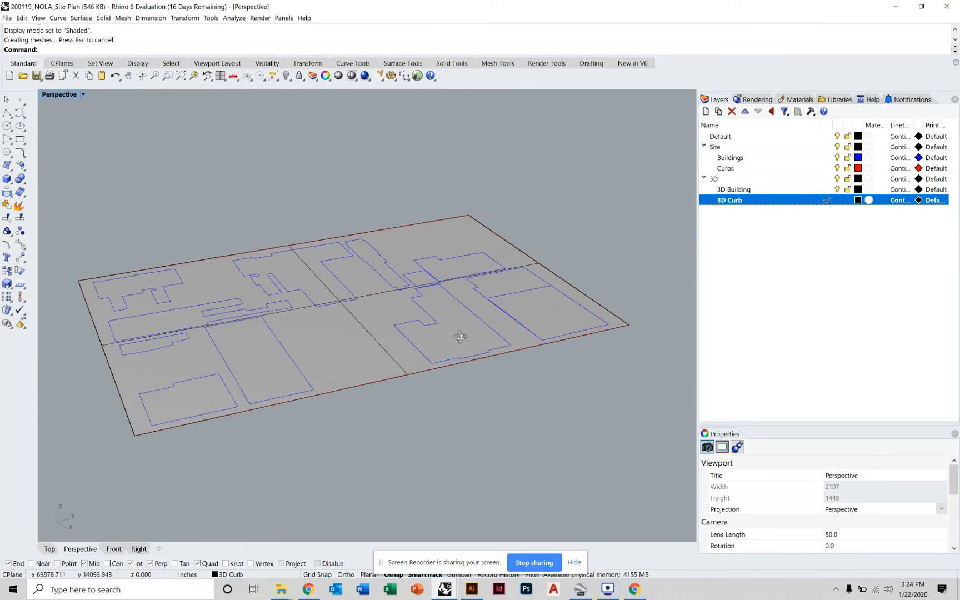
pyautogui.click(827, 190)
pyautogui.click(847, 201)
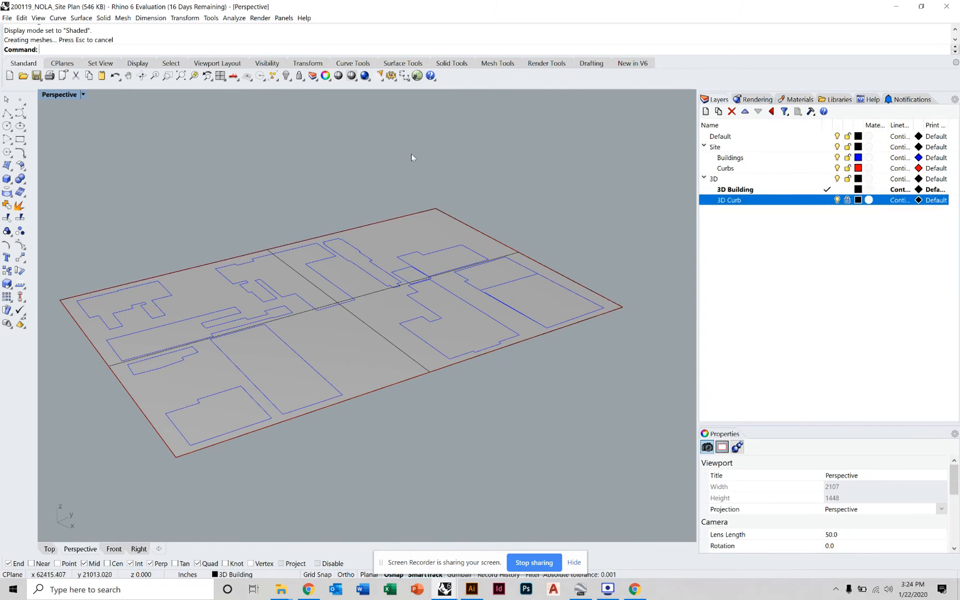
pyautogui.click(230, 360)
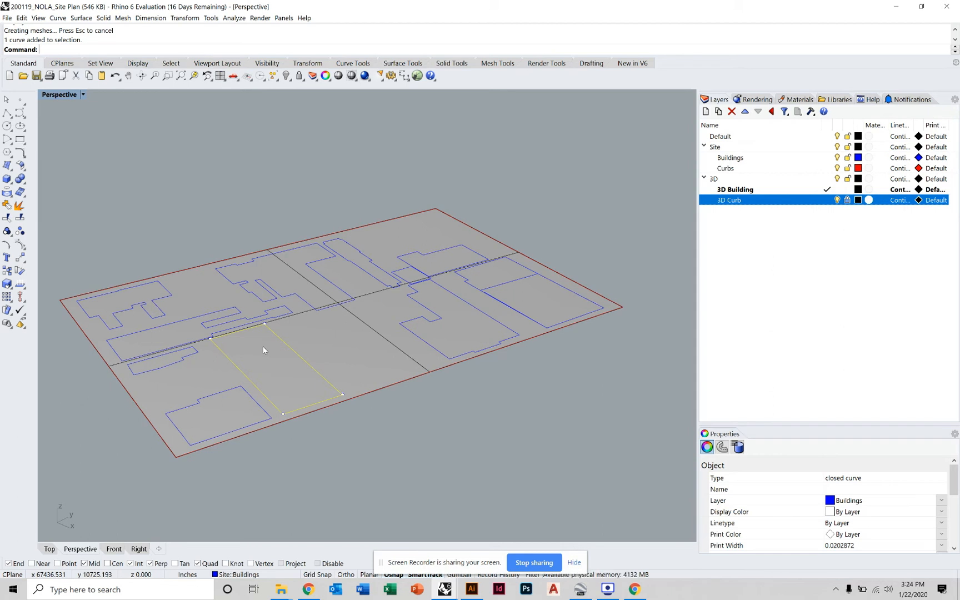
pyautogui.write('e')
pyautogui.press('super')
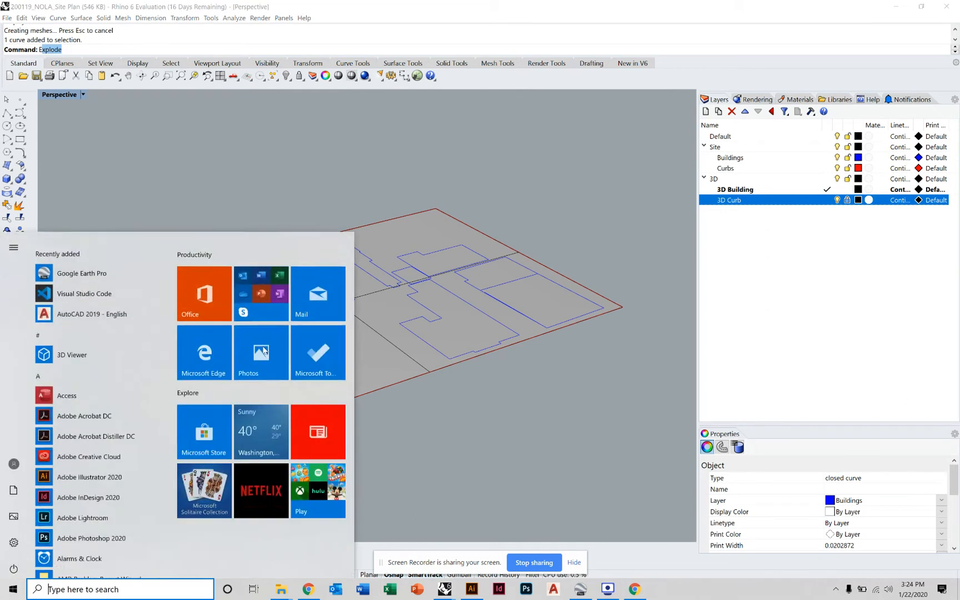
pyautogui.press('Escape')
pyautogui.press('Escape')
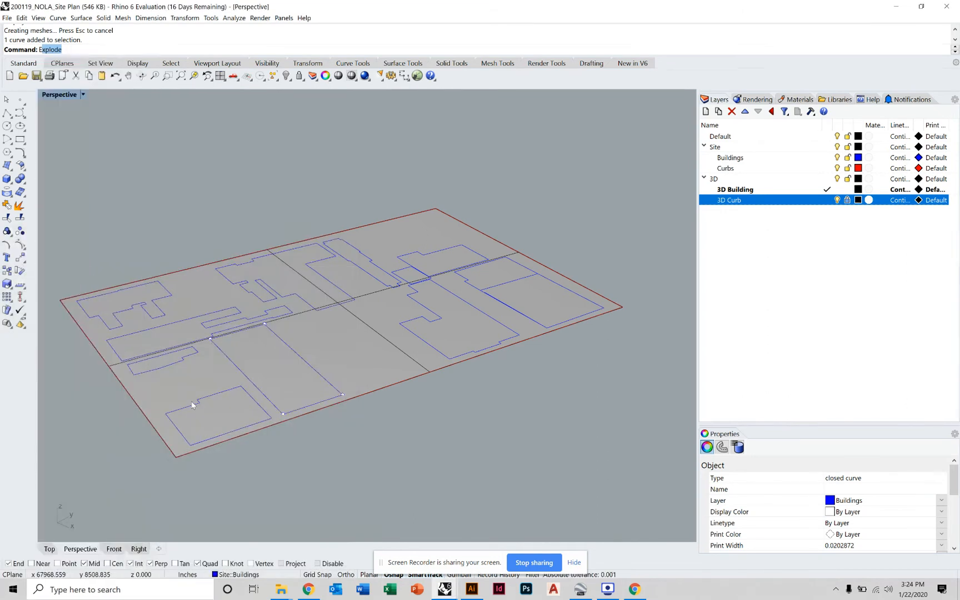
pyautogui.press('Escape')
# Extrude the long rectangular building outline 40' with ExtrudeCrv, using Solid=Yes, and deselect it
pyautogui.click(250, 383)
pyautogui.write('extrudecrv')
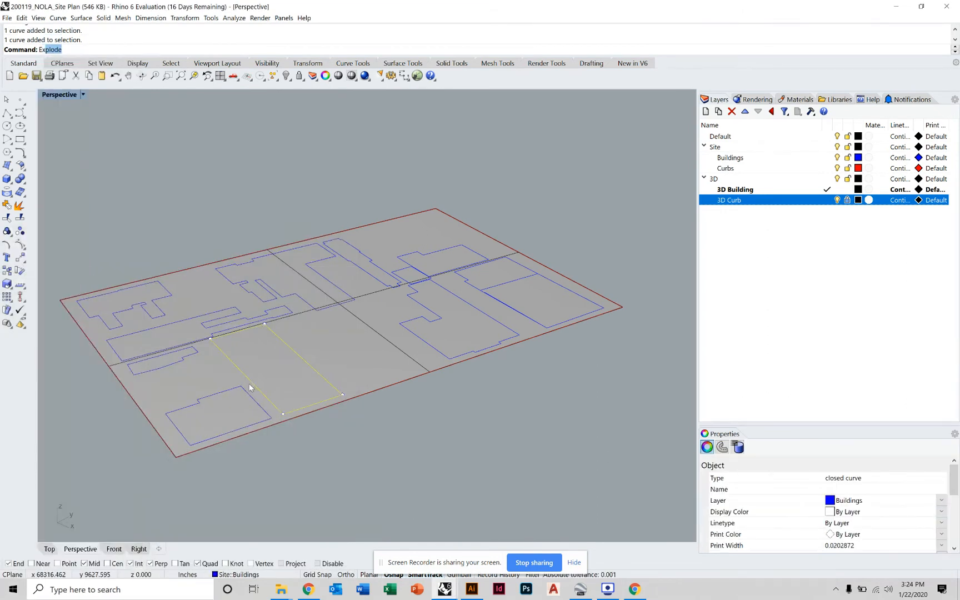
pyautogui.press('Return')
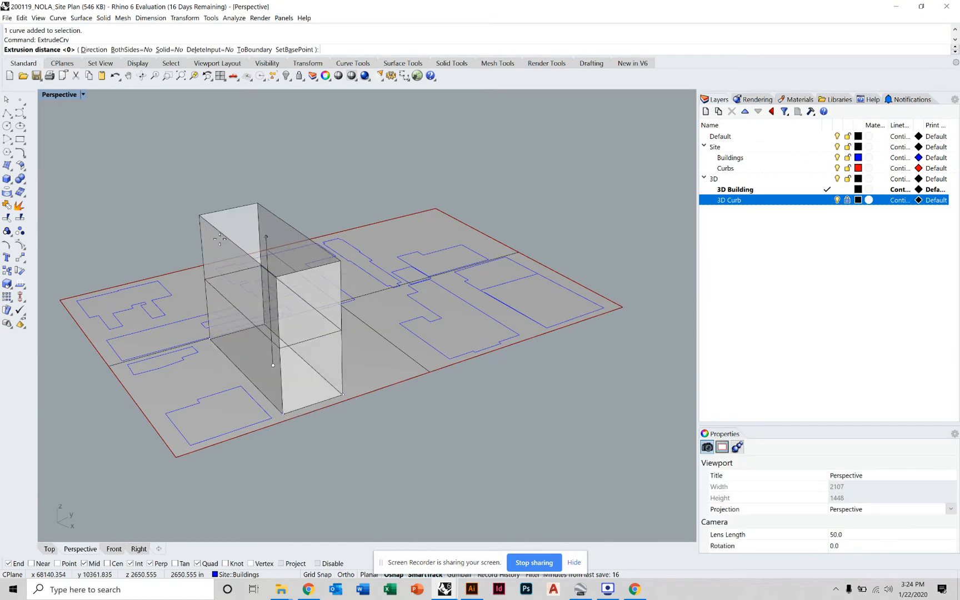
pyautogui.moveTo(186, 127); pyautogui.dragTo(206, 125, button='right')
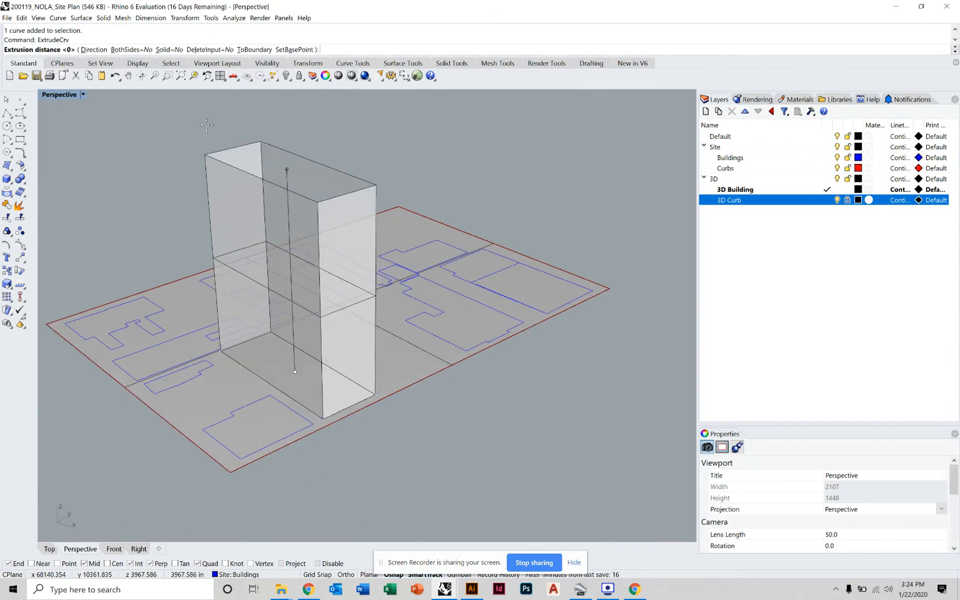
pyautogui.click(159, 51)
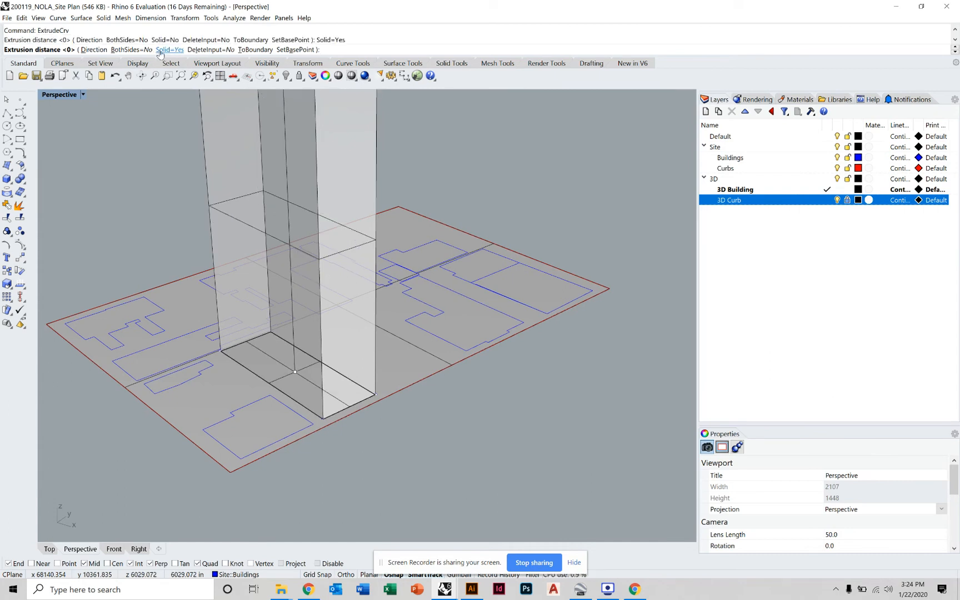
pyautogui.moveTo(160, 176); pyautogui.dragTo(168, 178, button='right')
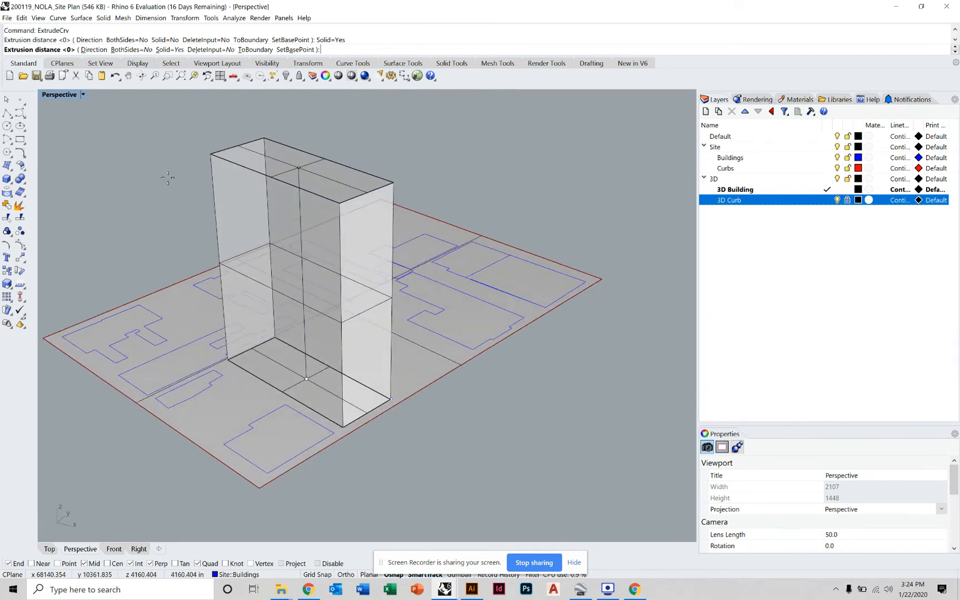
pyautogui.write("40'")
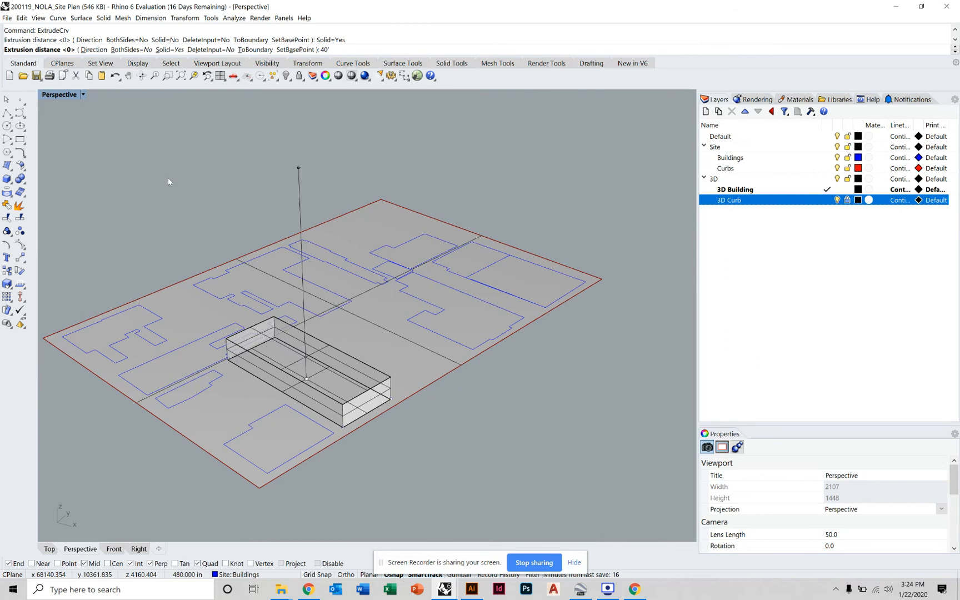
pyautogui.press('Return')
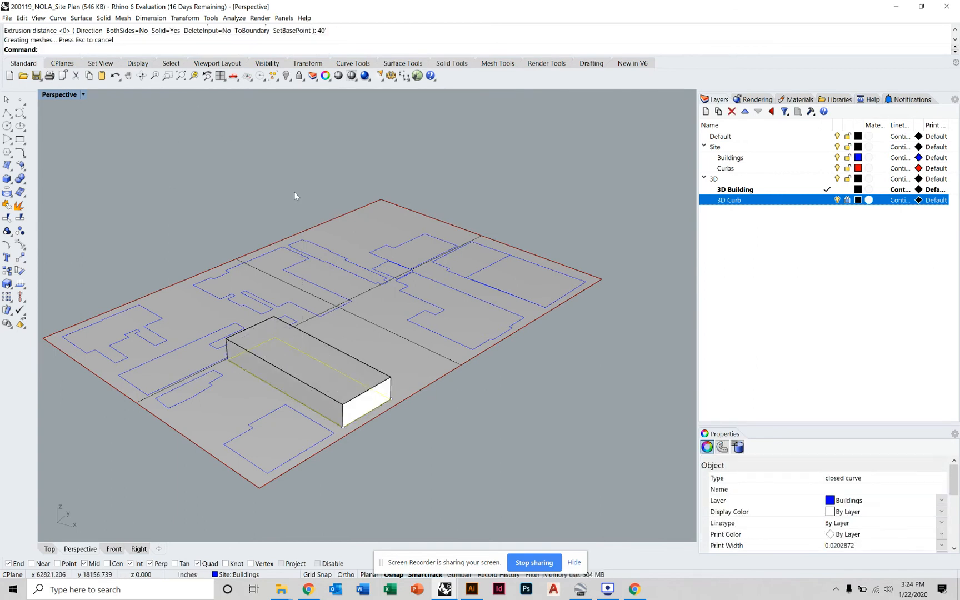
pyautogui.click(555, 403)
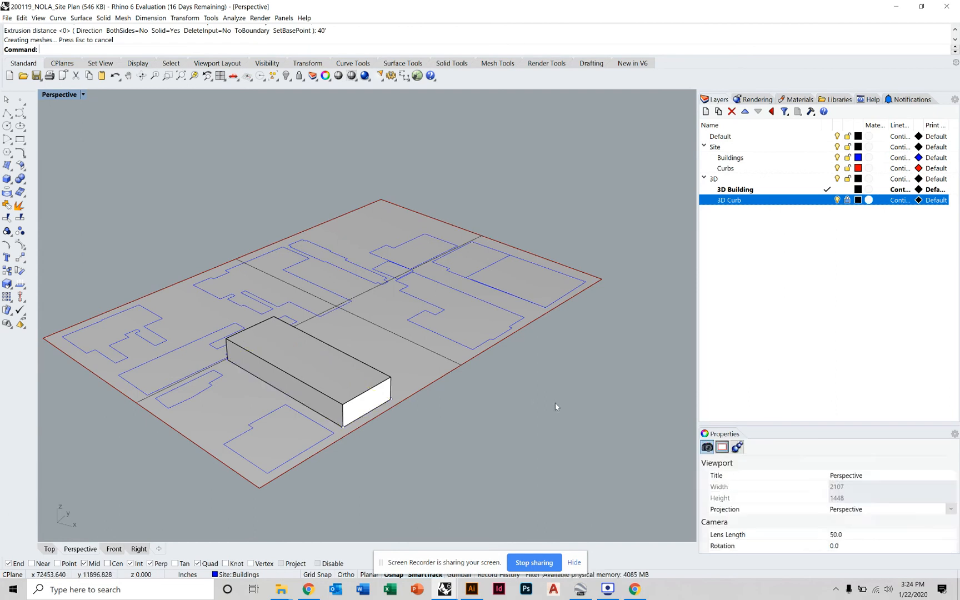
pyautogui.moveTo(555, 404); pyautogui.dragTo(501, 388, button='right')
pyautogui.scroll(4, 231, 390)
pyautogui.moveTo(231, 390); pyautogui.dragTo(246, 404, button='right')
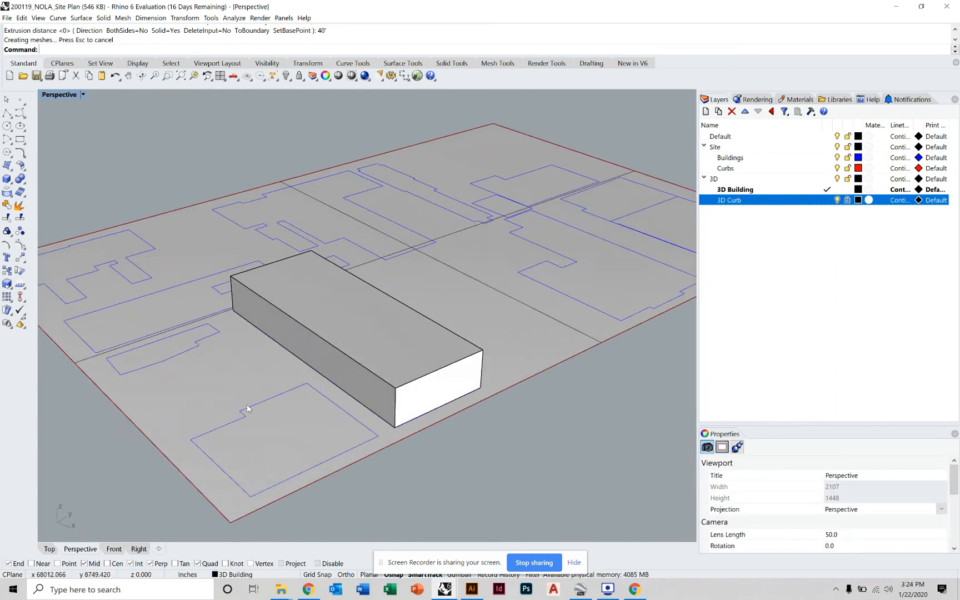
pyautogui.click(247, 404)
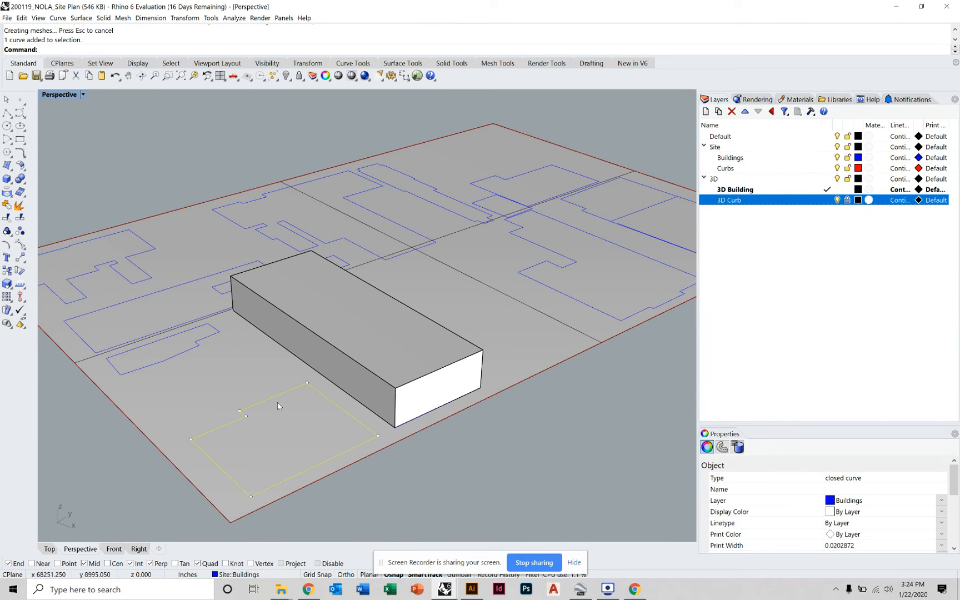
pyautogui.write('ExtrudeCrv')
pyautogui.press('Return')
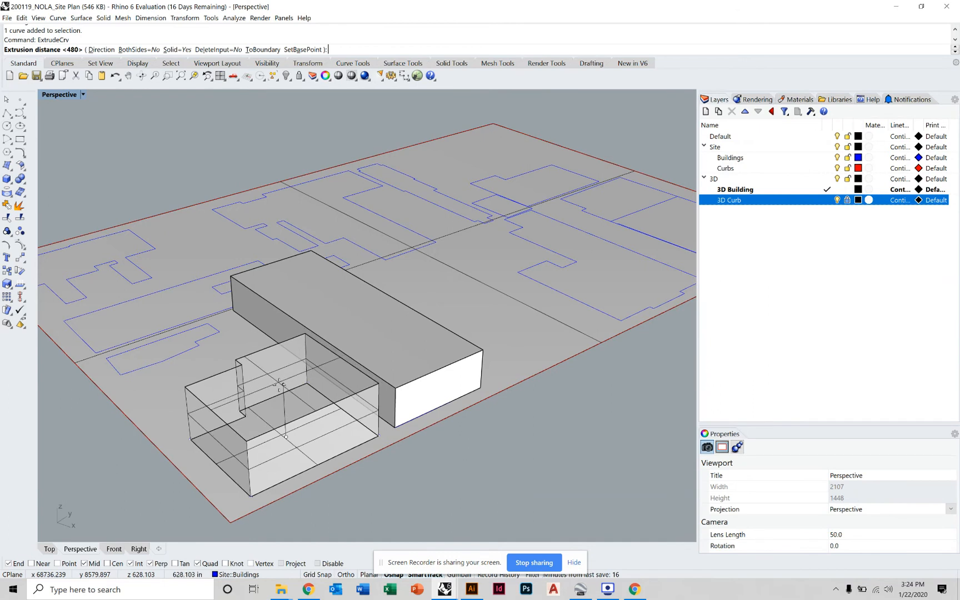
pyautogui.press('Escape')
# Select the six building outlines at the far end of the block, extrude them together 60' as solids and deselect them
pyautogui.moveTo(528, 391); pyautogui.dragTo(455, 362, button='right')
pyautogui.scroll(-2, 449, 357)
pyautogui.moveTo(366, 204); pyautogui.dragTo(648, 419)
pyautogui.keyDown('shift'); pyautogui.moveTo(601, 404); pyautogui.dragTo(497, 398, button='right'); pyautogui.keyUp('shift')
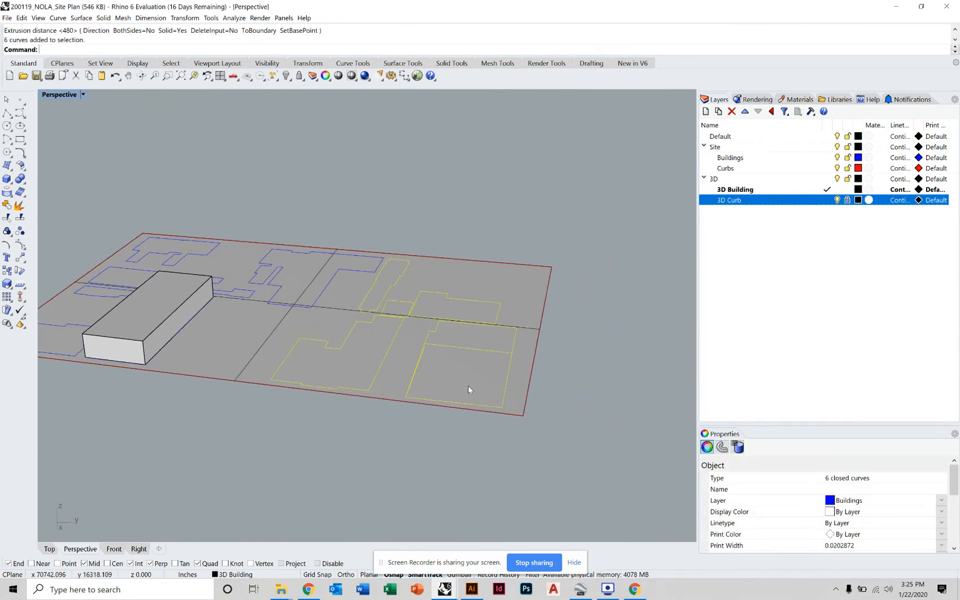
pyautogui.press('Return')
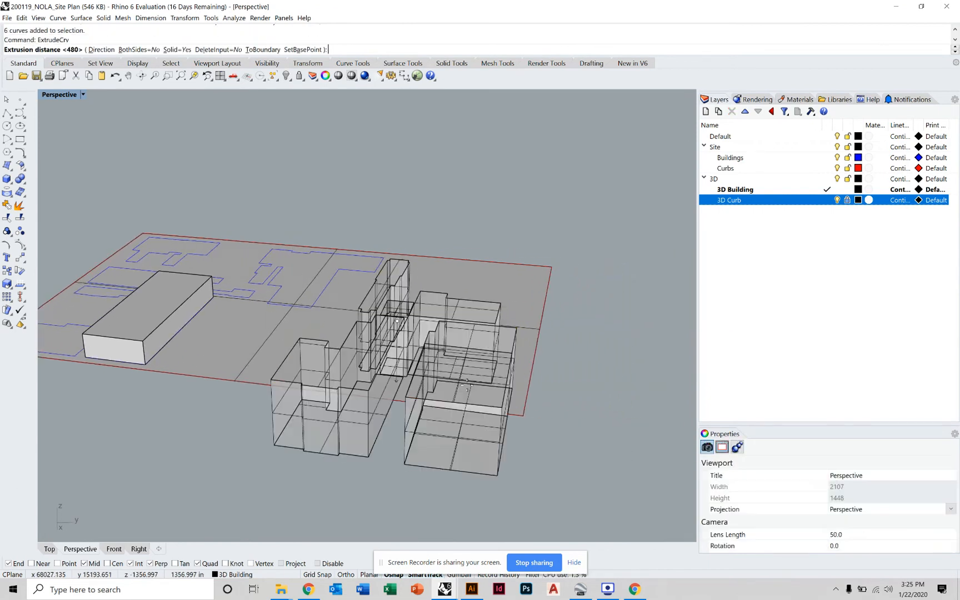
pyautogui.write("60'")
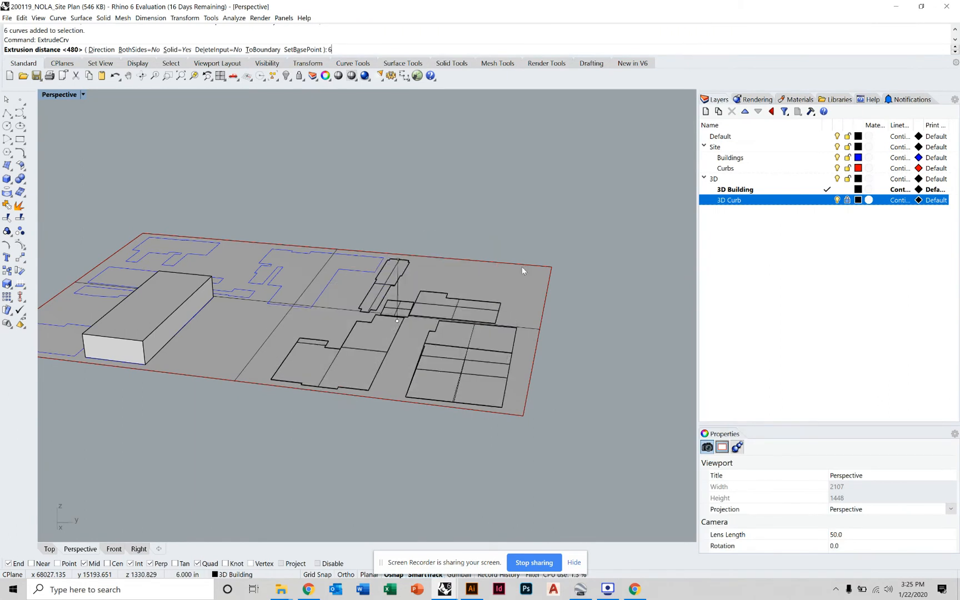
pyautogui.press('Return')
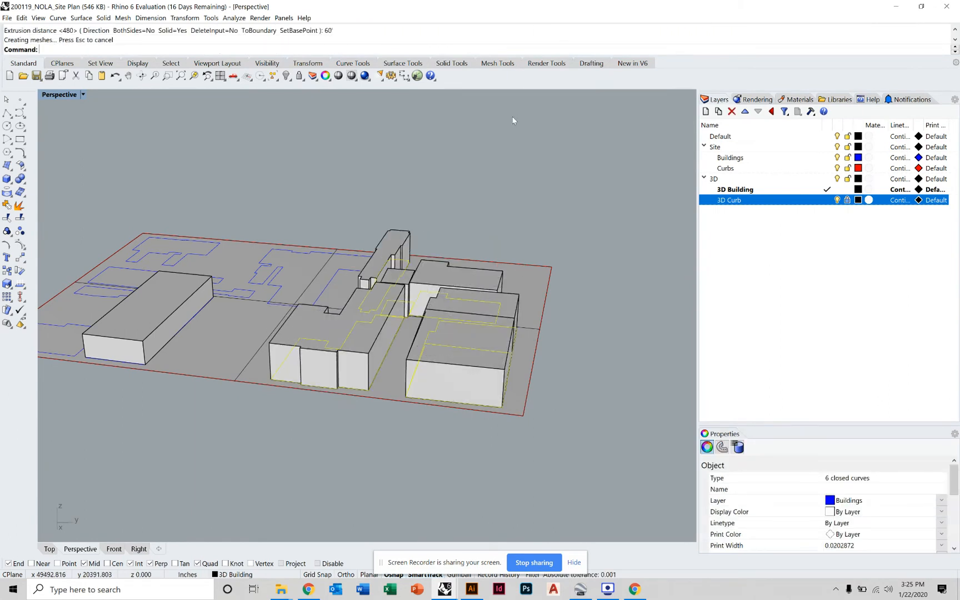
pyautogui.click(456, 131)
pyautogui.moveTo(456, 130); pyautogui.dragTo(444, 298, button='right')
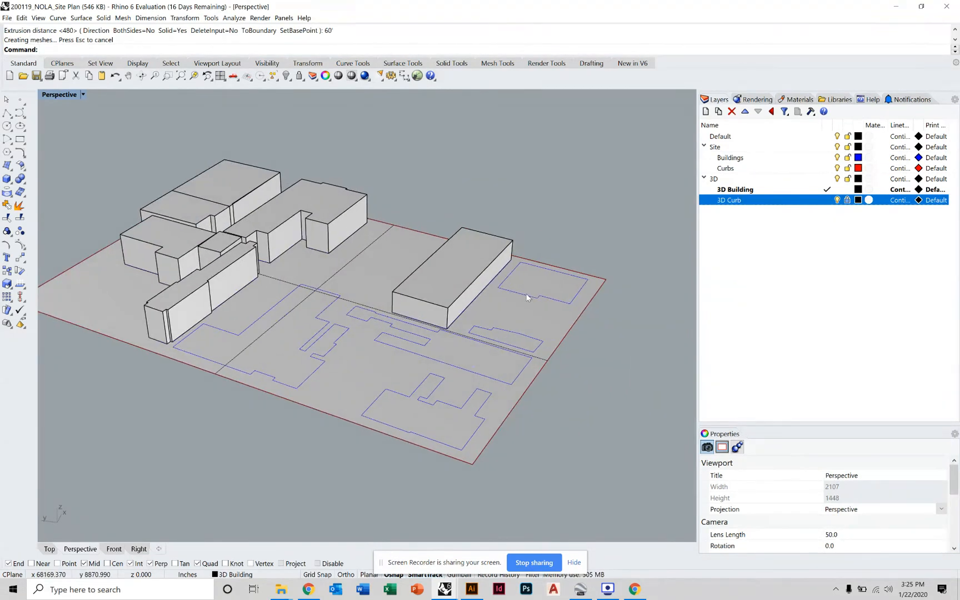
# Extrude the stepped building outline beside the long 40' building to a height of 100' as a solid
pyautogui.click(525, 294)
pyautogui.press('Return')
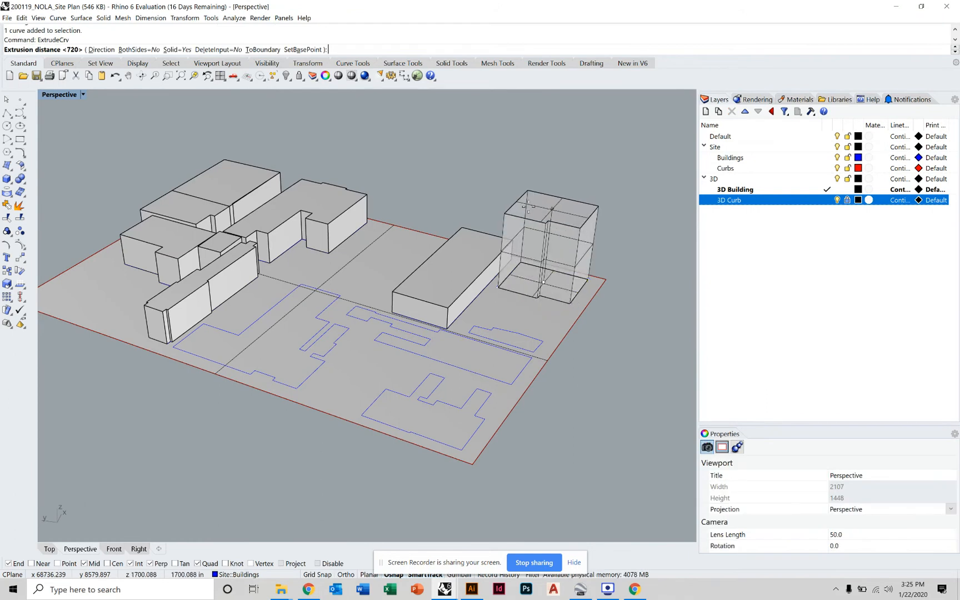
pyautogui.write("100'")
pyautogui.press('Return')
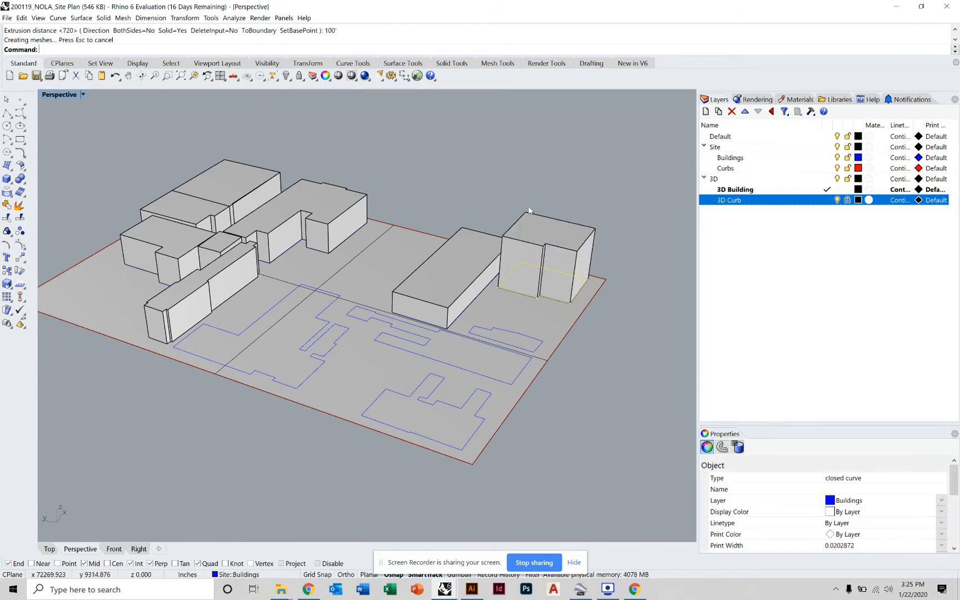
# Select the four remaining building outlines, extrude them together 60' with ExtrudeCrv as solids, and deselect them
pyautogui.moveTo(546, 161); pyautogui.dragTo(328, 261, button='right')
pyautogui.click(307, 255)
pyautogui.keyDown('shift'); pyautogui.click(226, 295); pyautogui.keyUp('shift')
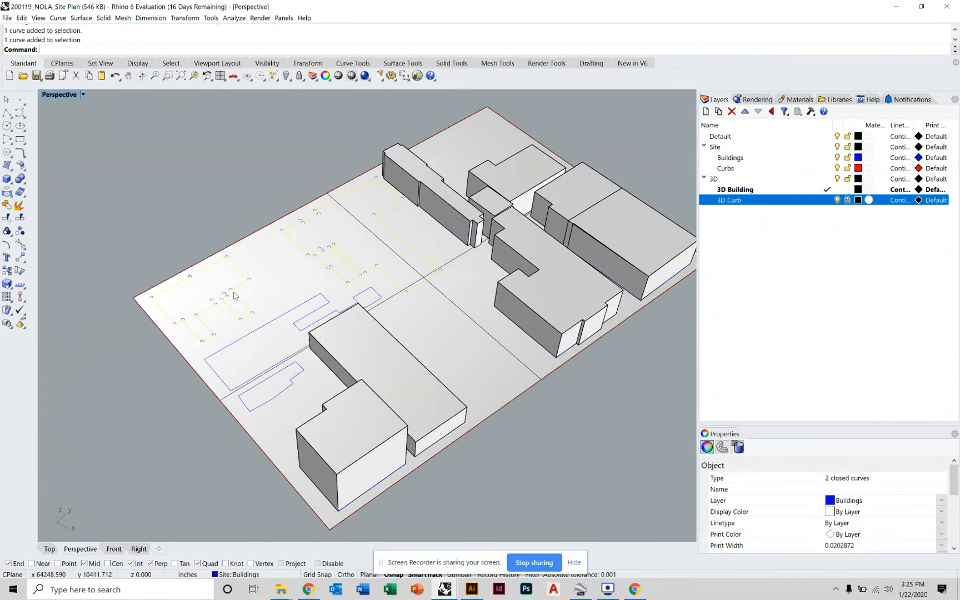
pyautogui.keyDown('shift'); pyautogui.click(362, 299); pyautogui.keyUp('shift')
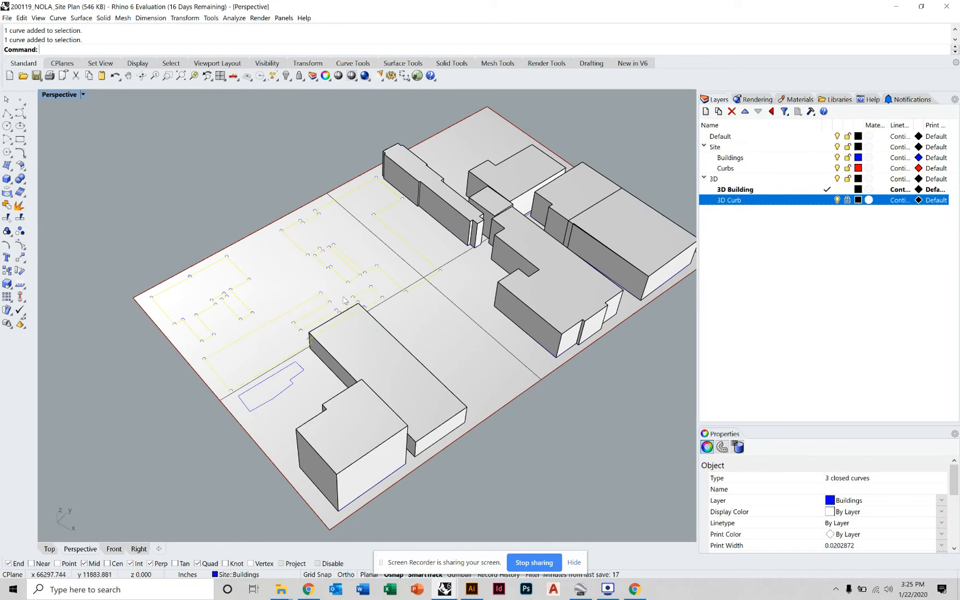
pyautogui.keyDown('shift'); pyautogui.click(280, 377); pyautogui.keyUp('shift')
pyautogui.write('ExtrudeCrv')
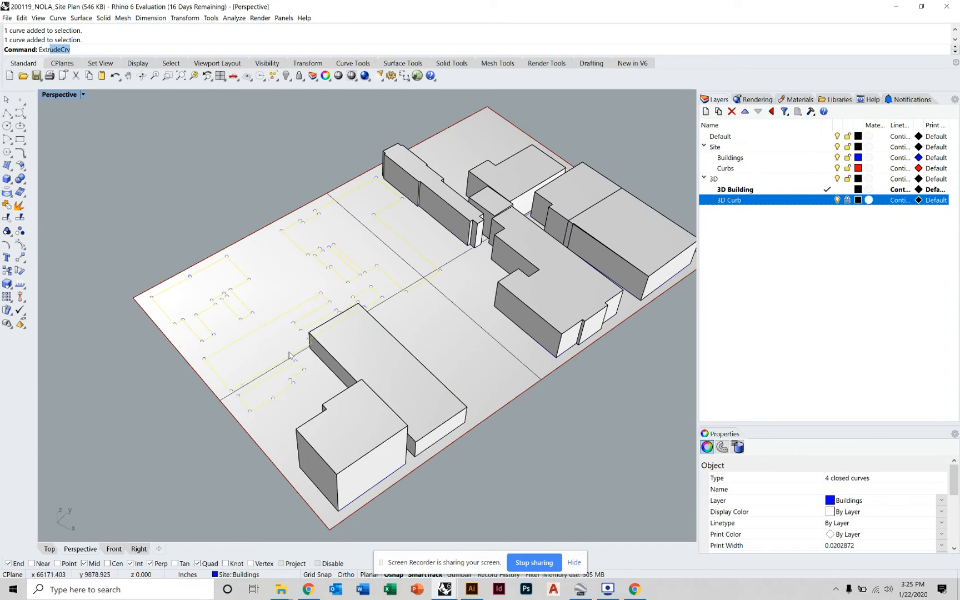
pyautogui.press('Return')
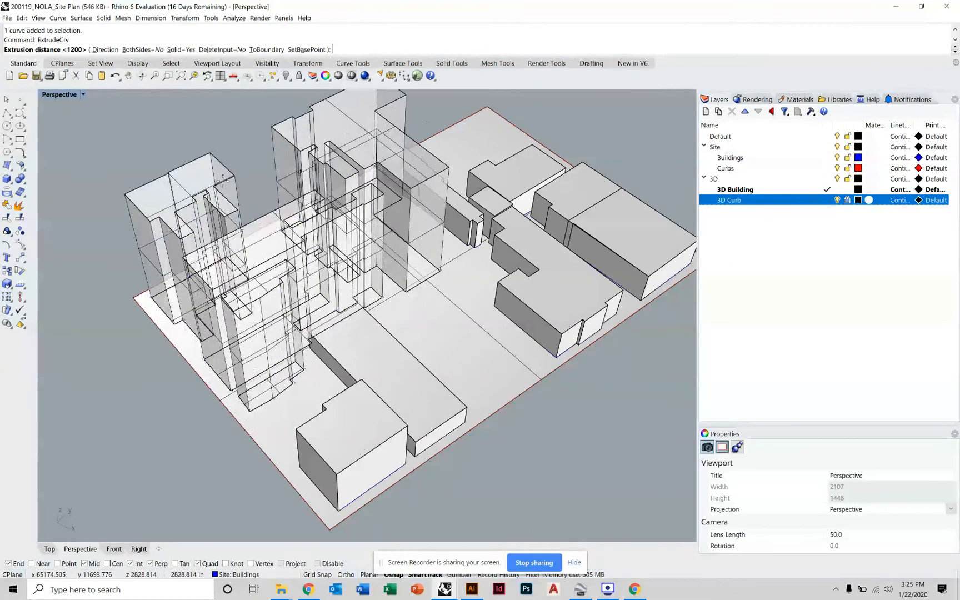
pyautogui.moveTo(226, 193); pyautogui.dragTo(211, 239, button='right')
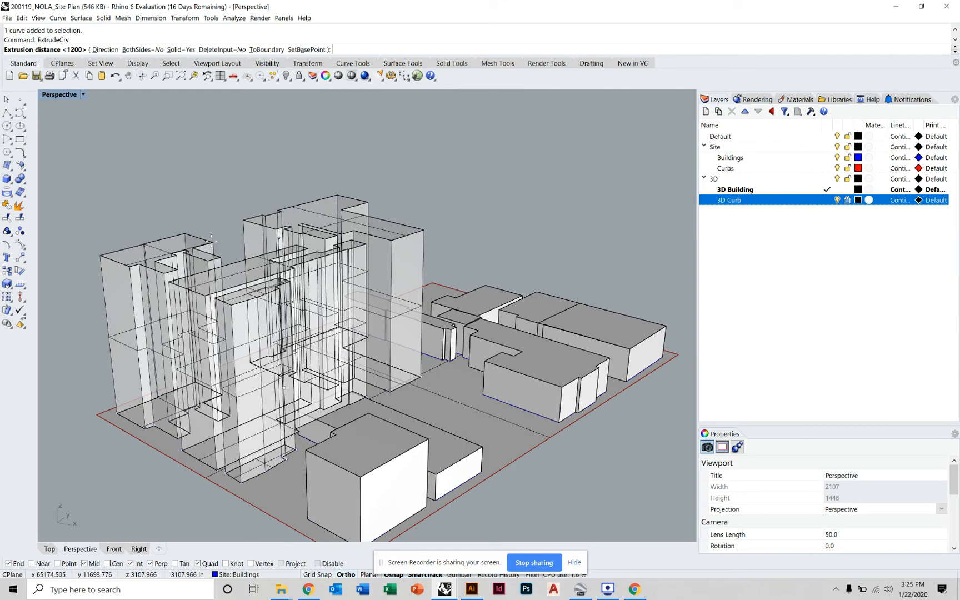
pyautogui.write("60'")
pyautogui.press('Return')
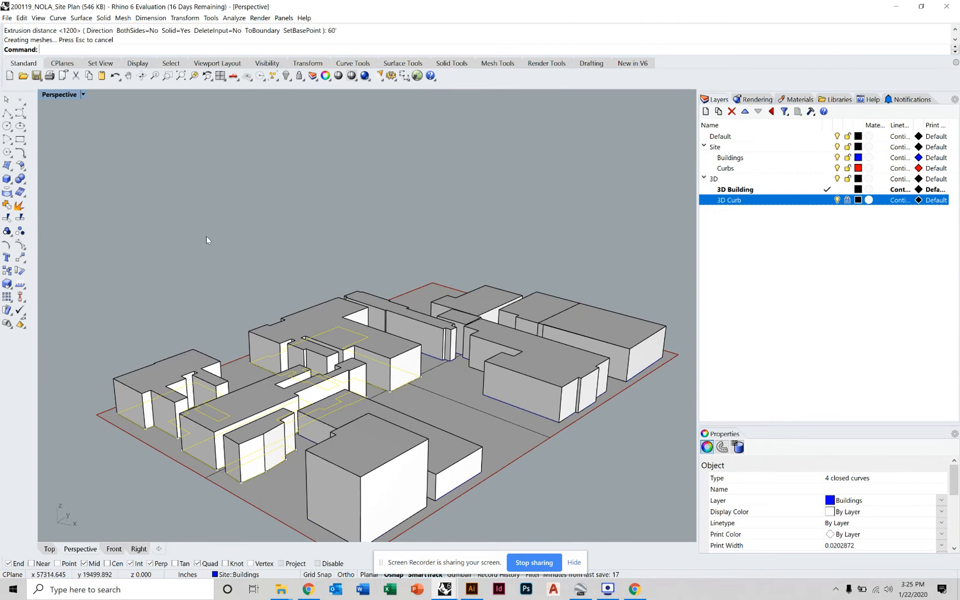
pyautogui.click(254, 294)
pyautogui.moveTo(254, 294); pyautogui.dragTo(286, 282, button='right')
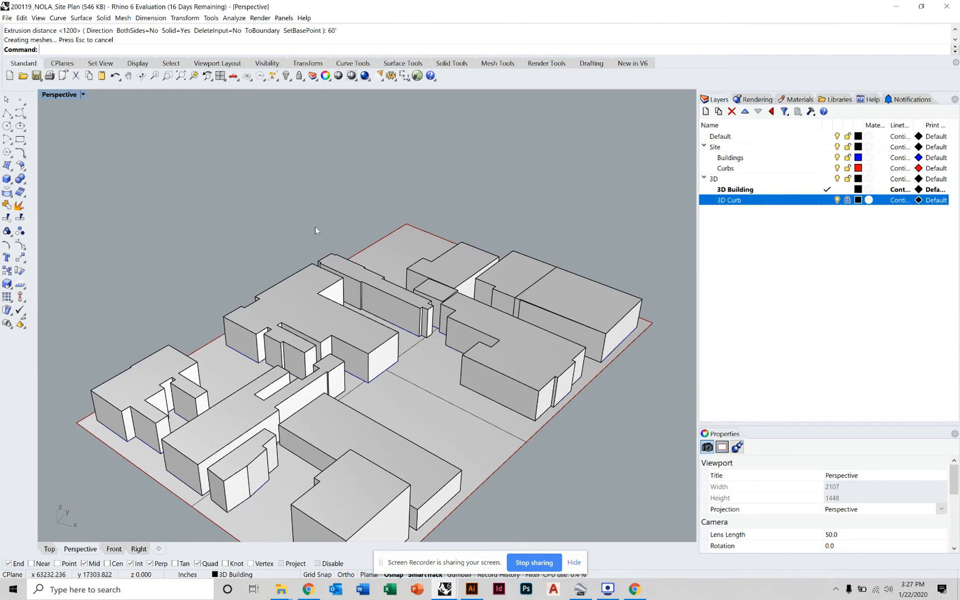
# Hide the Site layer to inspect the 3D massing on its own, and turn the layer back on
pyautogui.moveTo(315, 230); pyautogui.dragTo(583, 361, button='right')
pyautogui.click(760, 281)
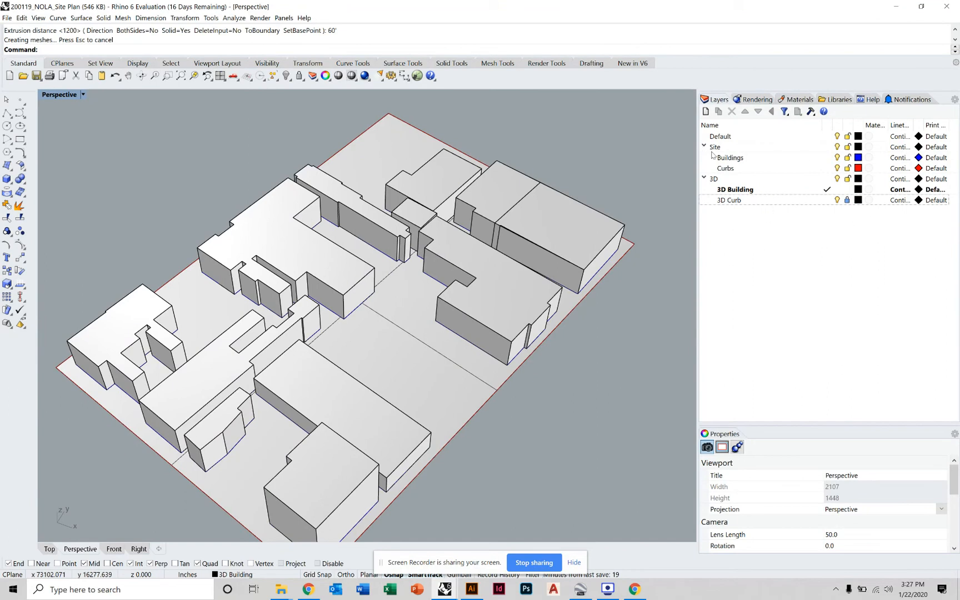
pyautogui.click(837, 148)
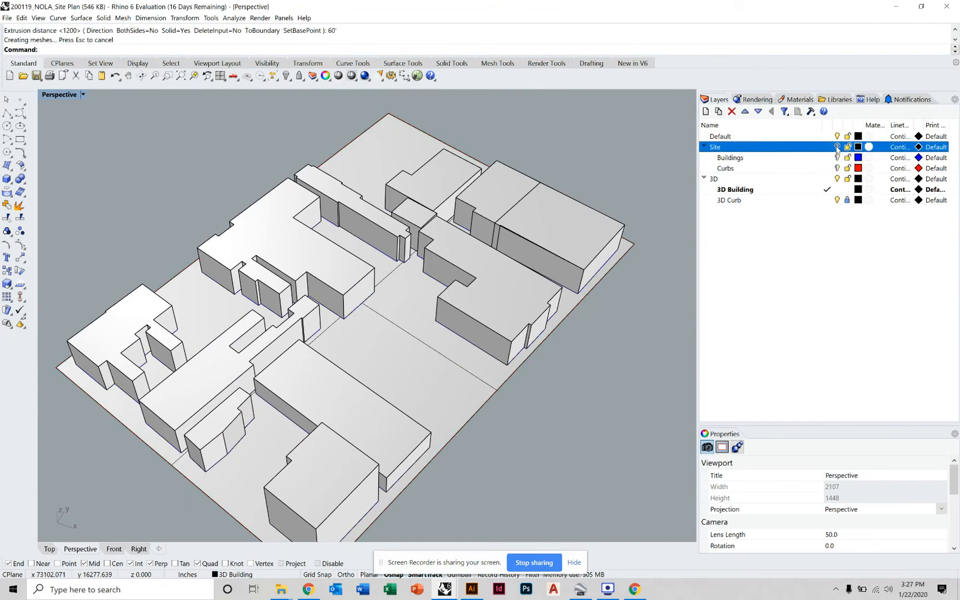
pyautogui.moveTo(530, 333); pyautogui.dragTo(514, 289, button='right')
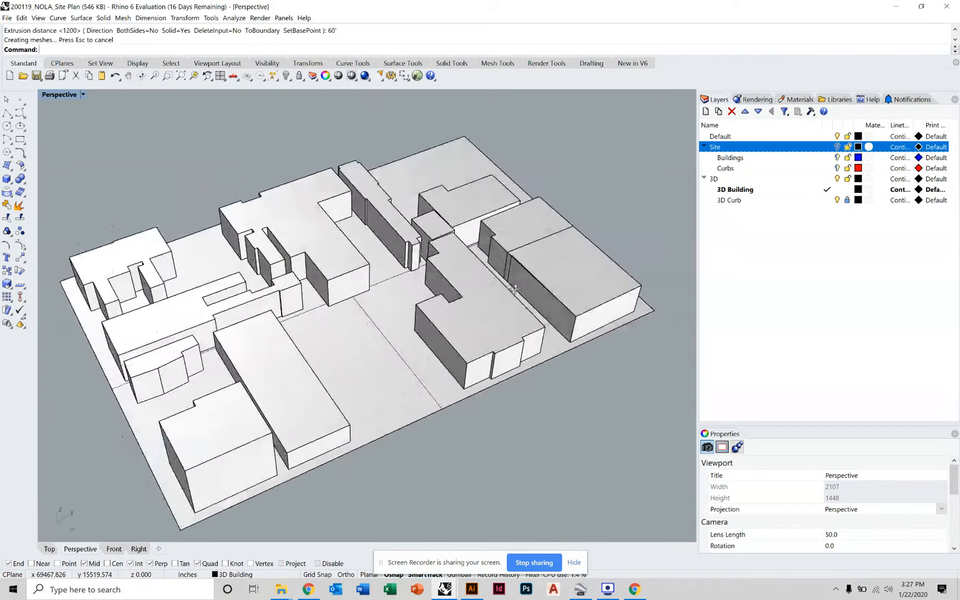
pyautogui.click(837, 146)
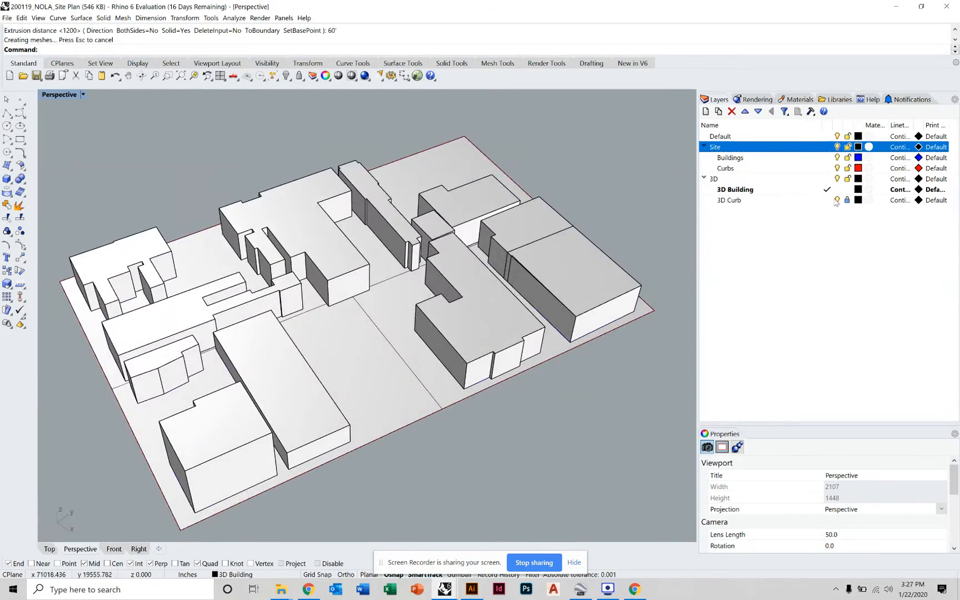
# Make Site the current layer, hide the 3D layer to inspect the 2D outlines alone, and show it again
pyautogui.click(827, 147)
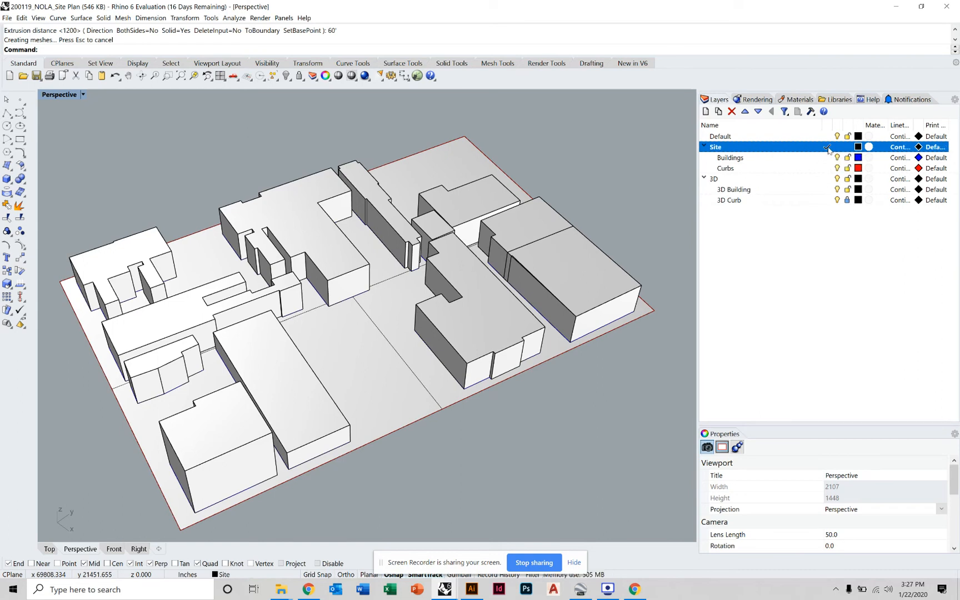
pyautogui.click(837, 178)
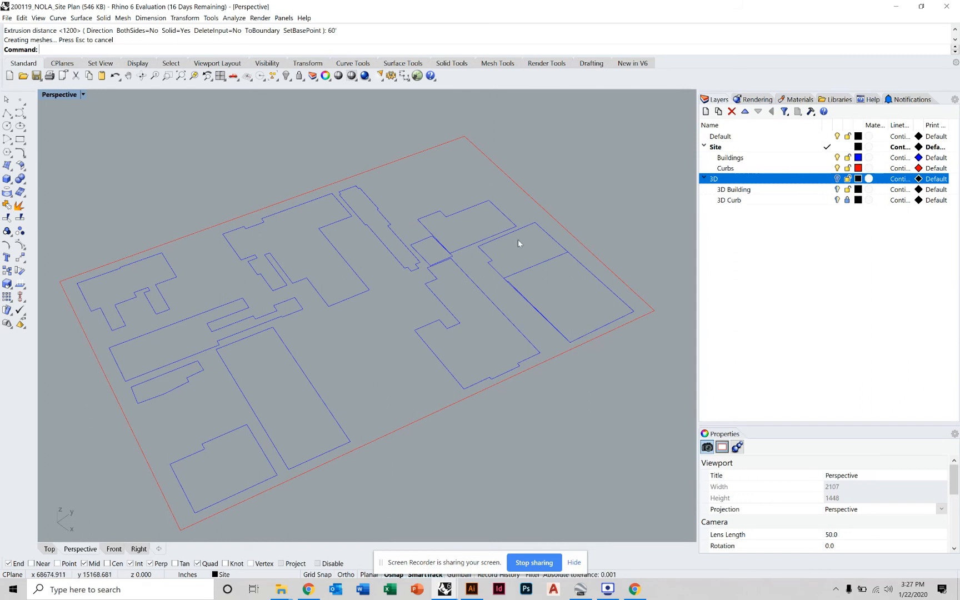
pyautogui.click(762, 279)
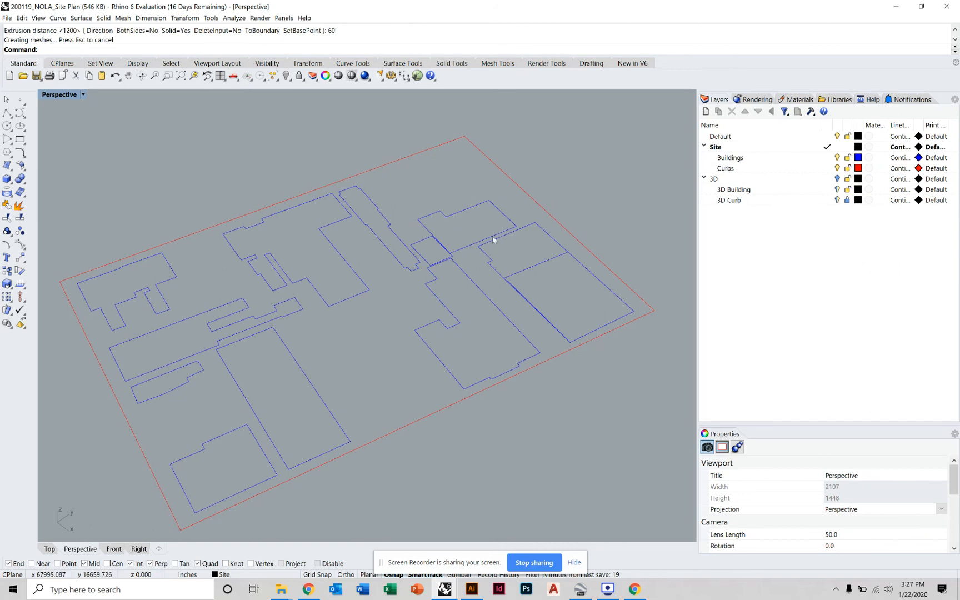
pyautogui.keyDown('shift'); pyautogui.moveTo(438, 284); pyautogui.dragTo(472, 280, button='right'); pyautogui.keyUp('shift')
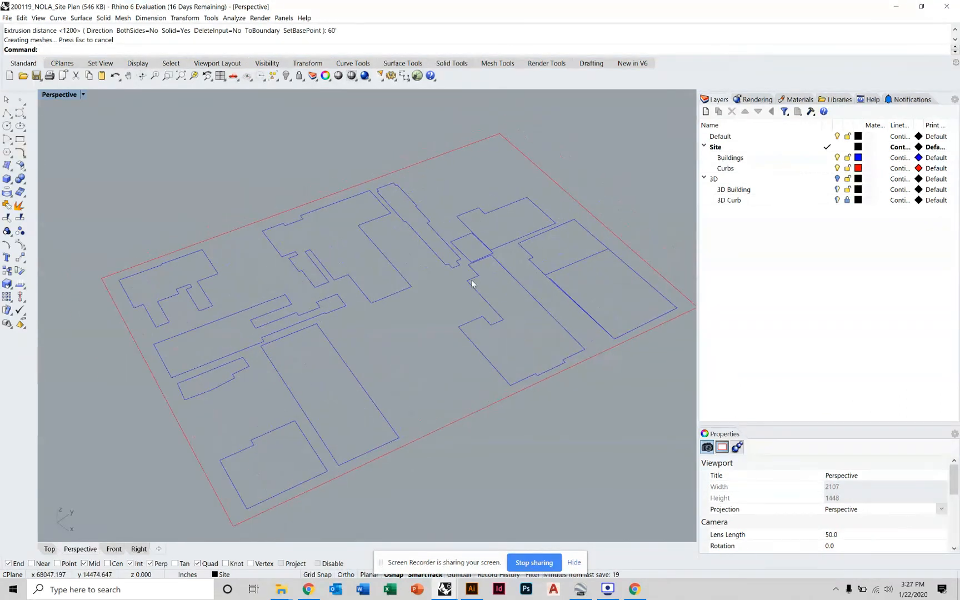
pyautogui.click(837, 178)
pyautogui.moveTo(558, 216); pyautogui.dragTo(480, 236, button='right')
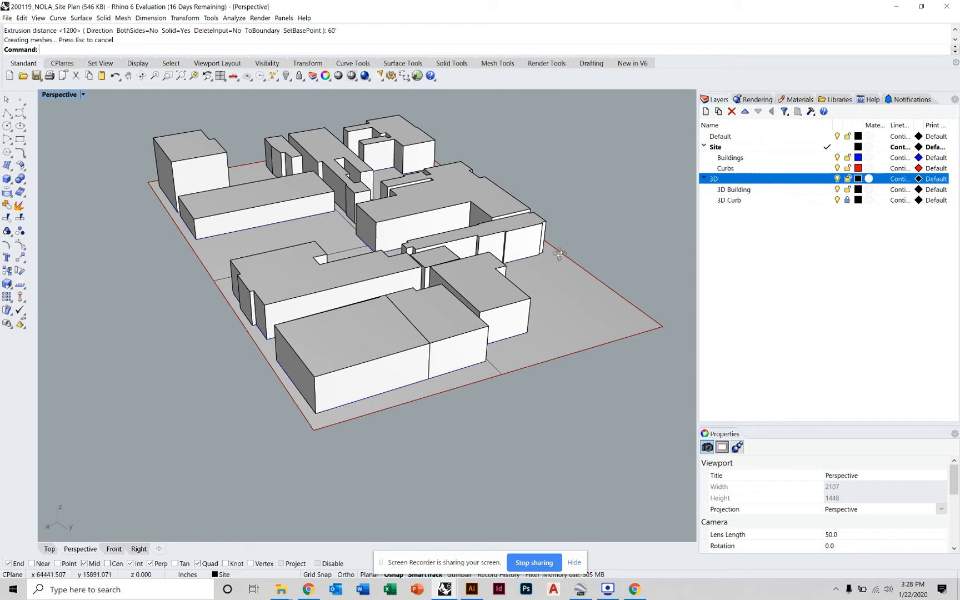
pyautogui.moveTo(560, 254); pyautogui.dragTo(462, 281, button='right')
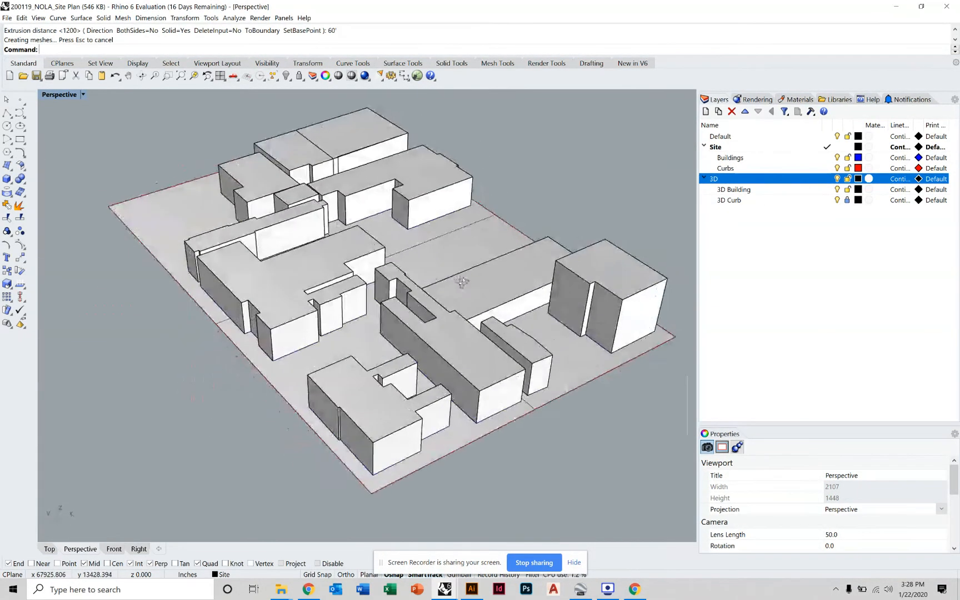
# Scale the tall corner building vertically to 80' with Scale1D, from its bottom corner with the top corner as reference, and deselect it
pyautogui.scroll(-5, 660, 286)
pyautogui.scroll(8, 639, 283)
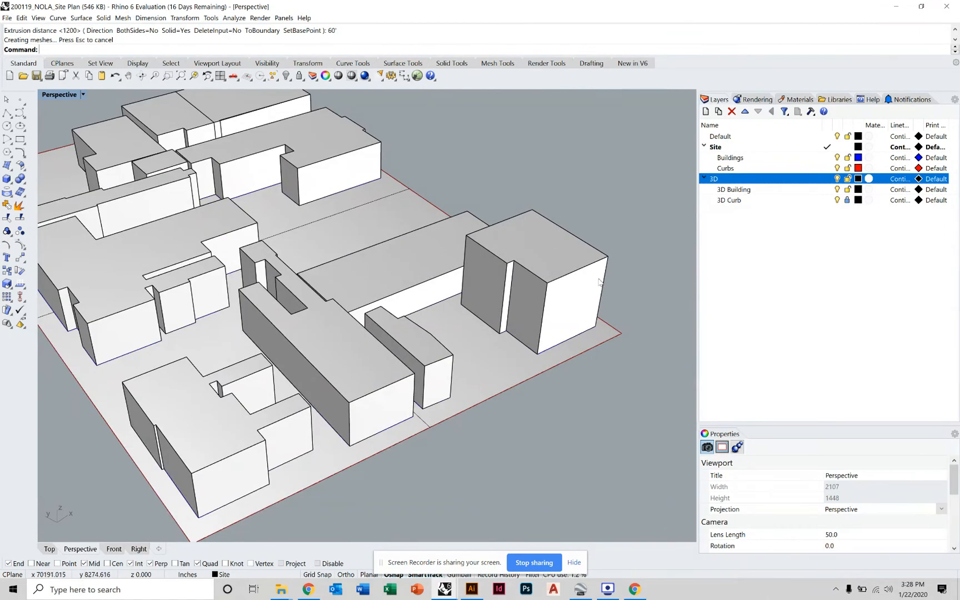
pyautogui.moveTo(617, 238); pyautogui.dragTo(640, 273, button='right')
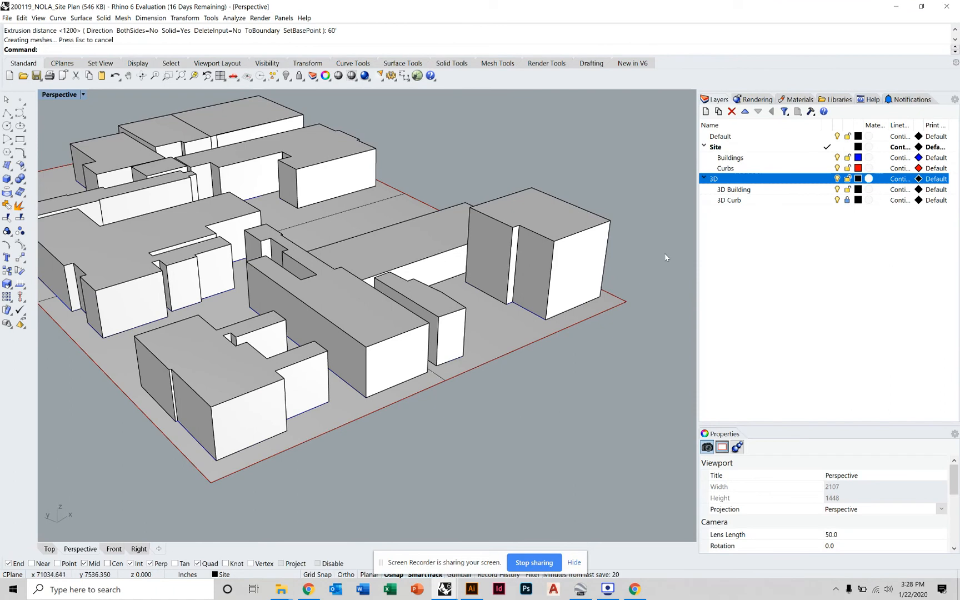
pyautogui.click(608, 245)
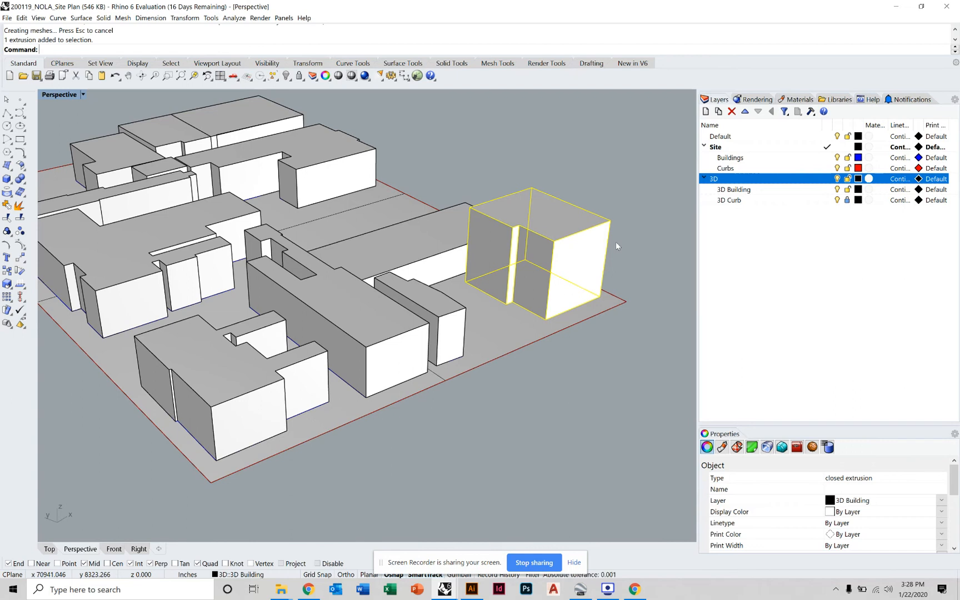
pyautogui.write('cale')
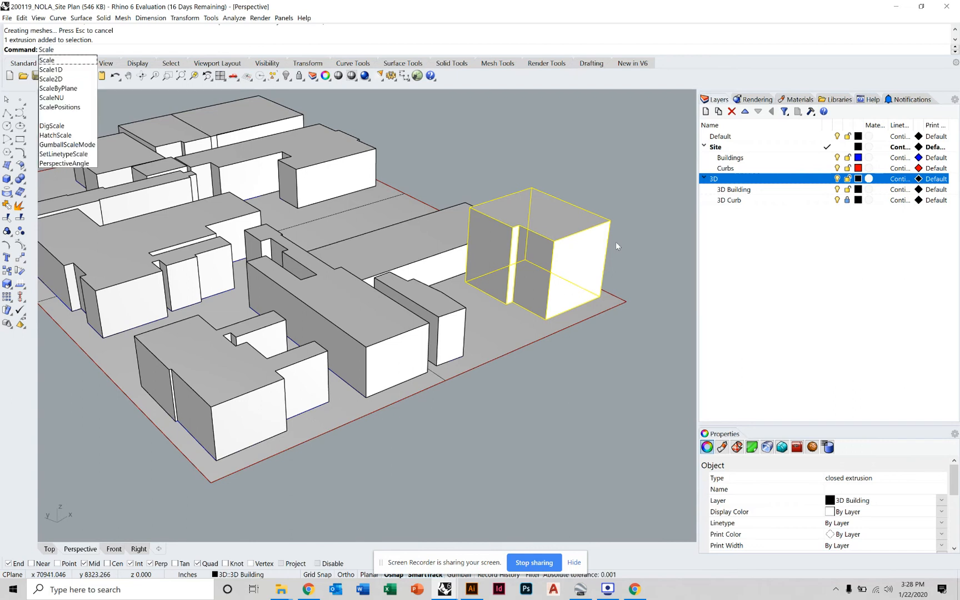
pyautogui.press('Down')
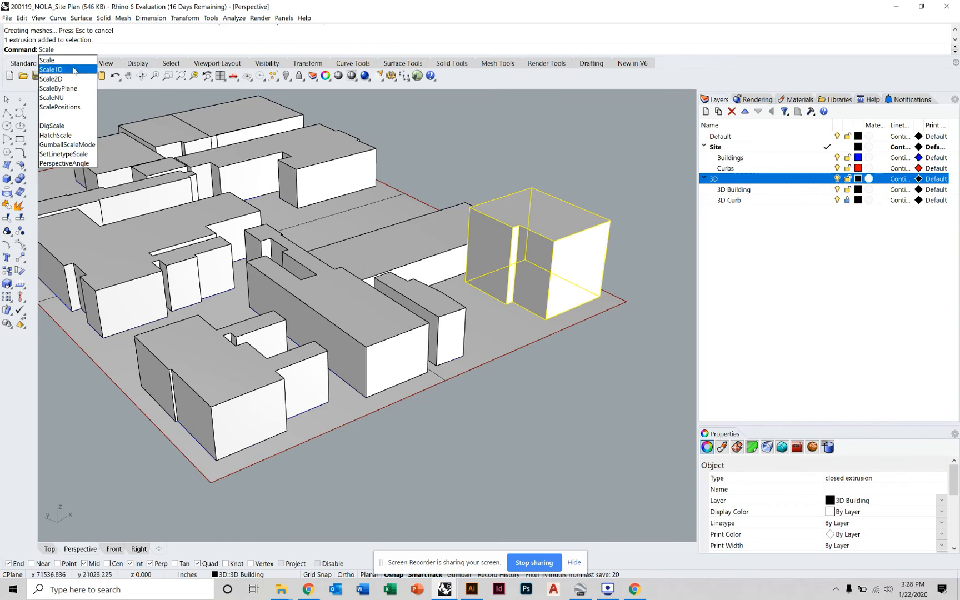
pyautogui.press('Return')
pyautogui.scroll(5, 625, 351)
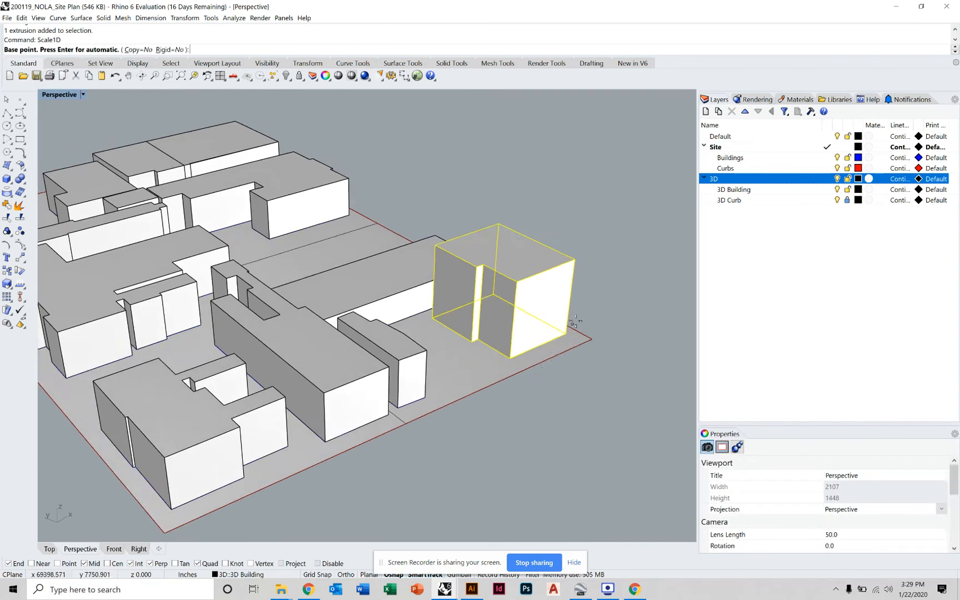
pyautogui.click(555, 350)
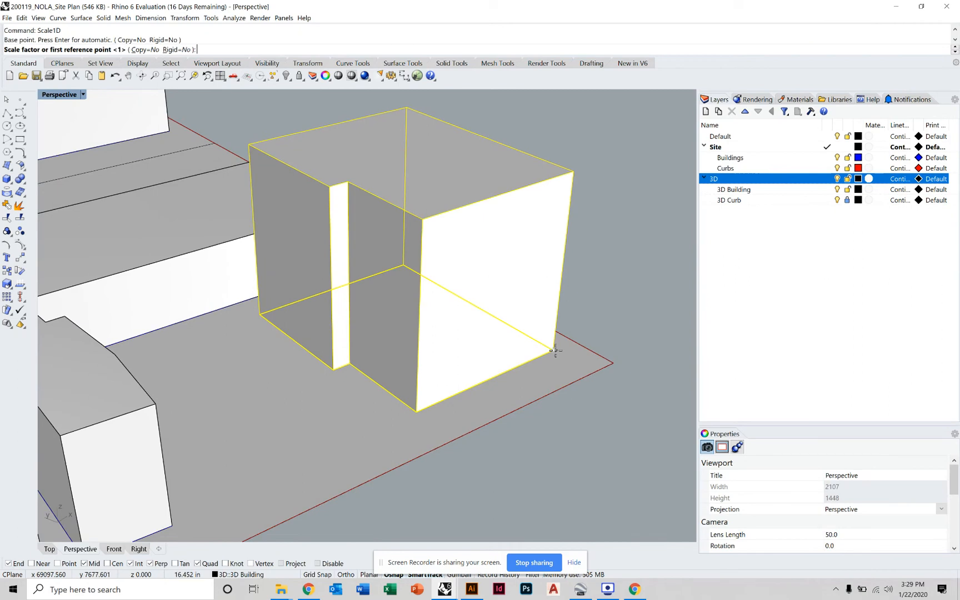
pyautogui.click(573, 172)
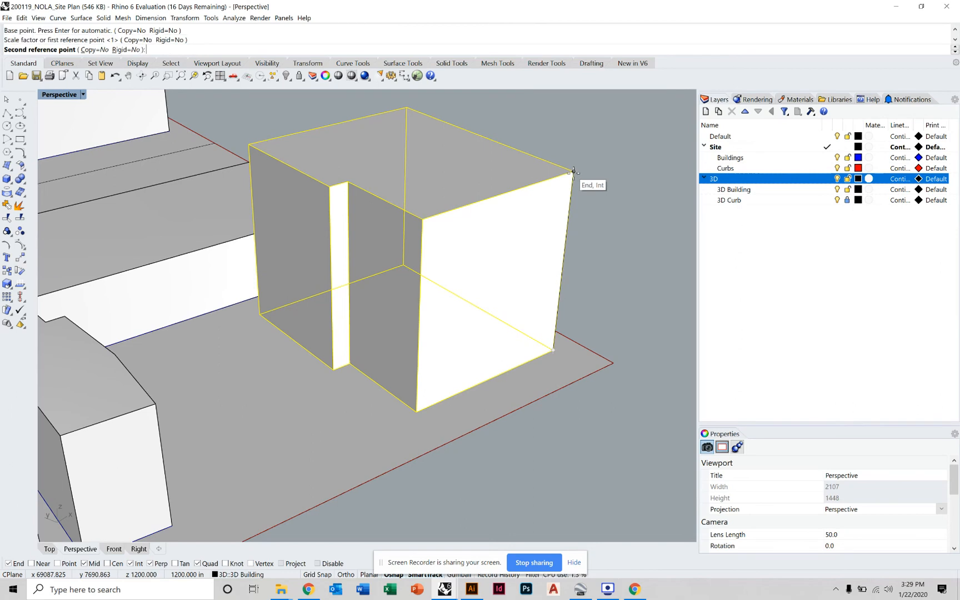
pyautogui.keyDown('shift'); pyautogui.moveTo(596, 187); pyautogui.dragTo(580, 232, button='right'); pyautogui.keyUp('shift')
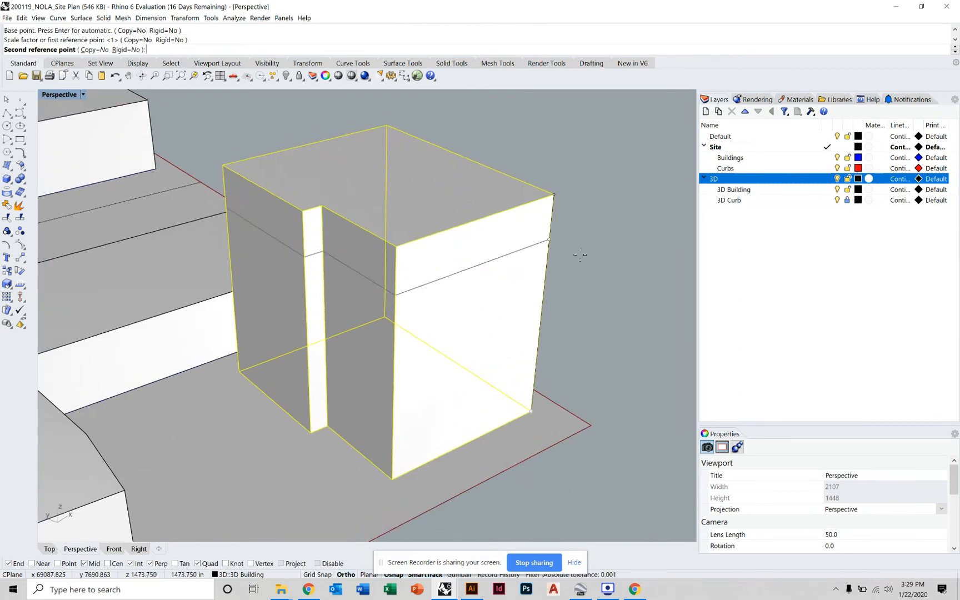
pyautogui.keyDown('shift'); pyautogui.moveTo(595, 197); pyautogui.dragTo(567, 266, button='right'); pyautogui.keyUp('shift')
pyautogui.keyDown('shift'); pyautogui.moveTo(566, 209); pyautogui.dragTo(557, 301, button='right'); pyautogui.keyUp('shift')
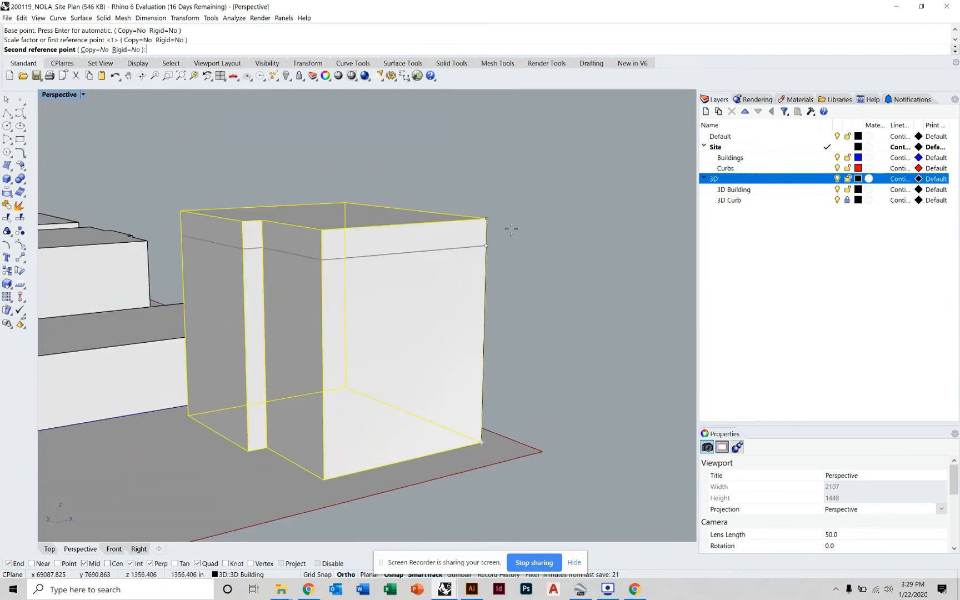
pyautogui.moveTo(507, 238)
pyautogui.mouseDown(button='right')
pyautogui.moveTo(508, 253)
pyautogui.moveTo(511, 243)
pyautogui.mouseUp(button='right')
pyautogui.write("80'")
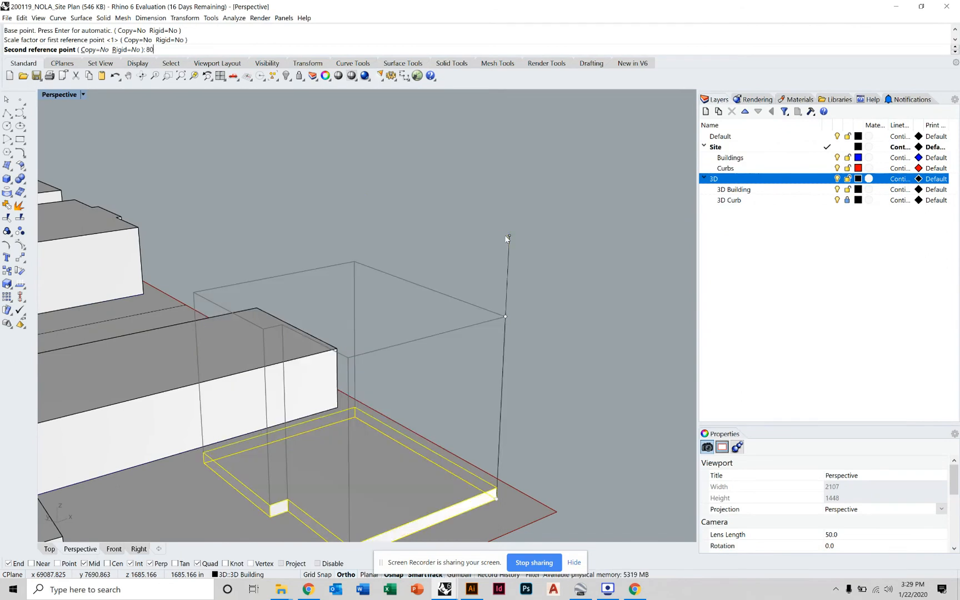
pyautogui.press('Return')
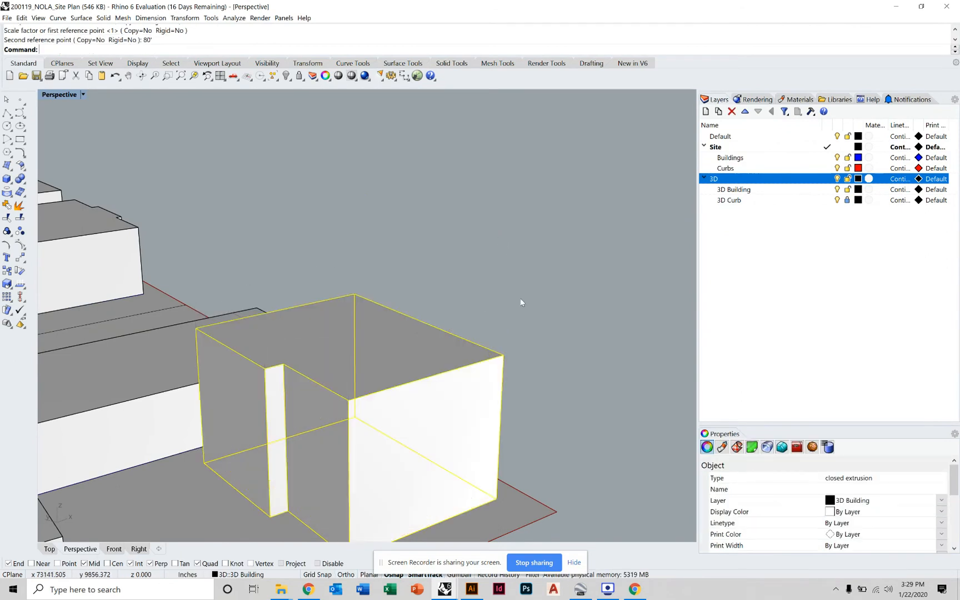
pyautogui.click(499, 291)
pyautogui.moveTo(499, 291); pyautogui.dragTo(494, 288, button='right')
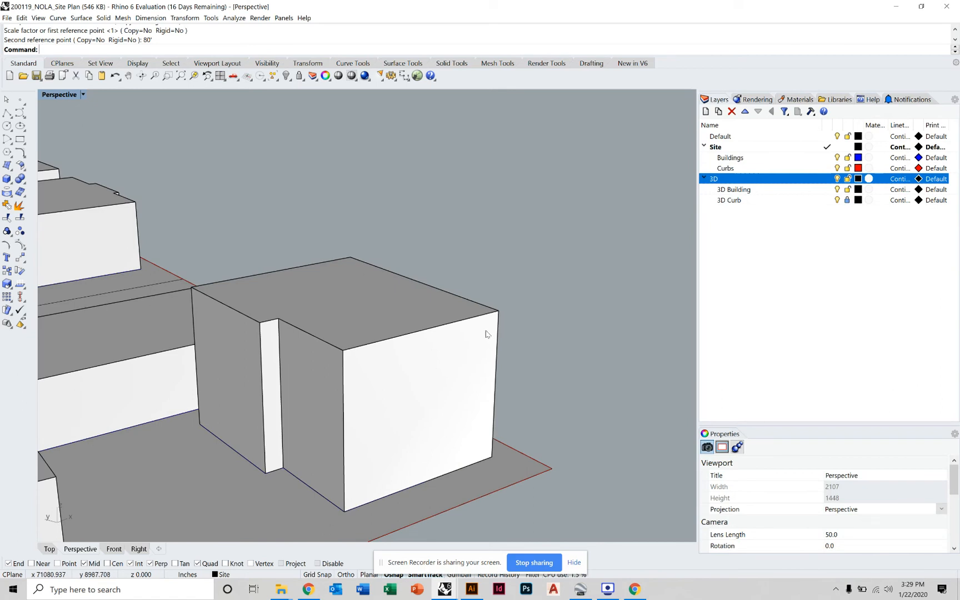
pyautogui.write('Scale')
pyautogui.press('Return')
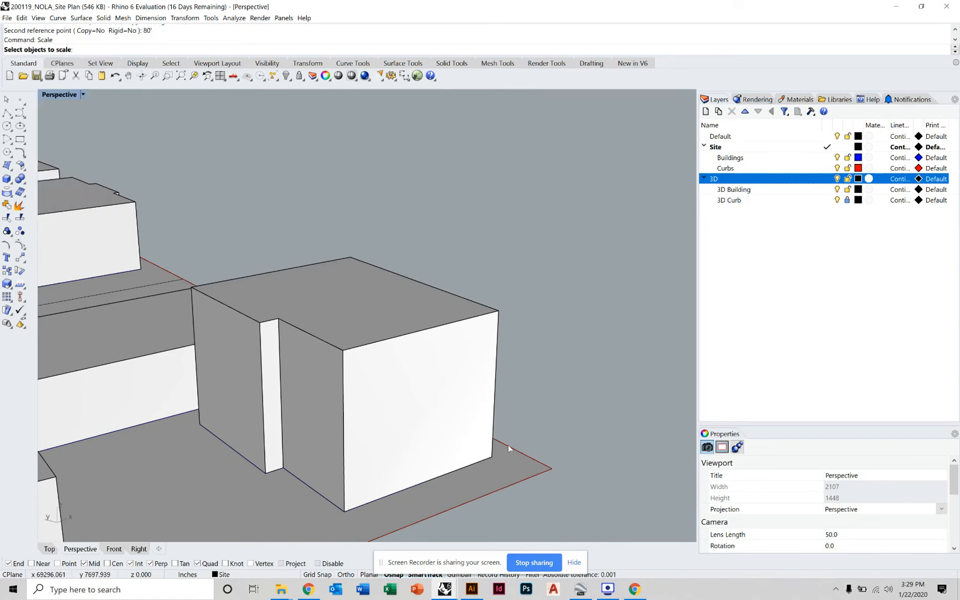
pyautogui.press('Escape')
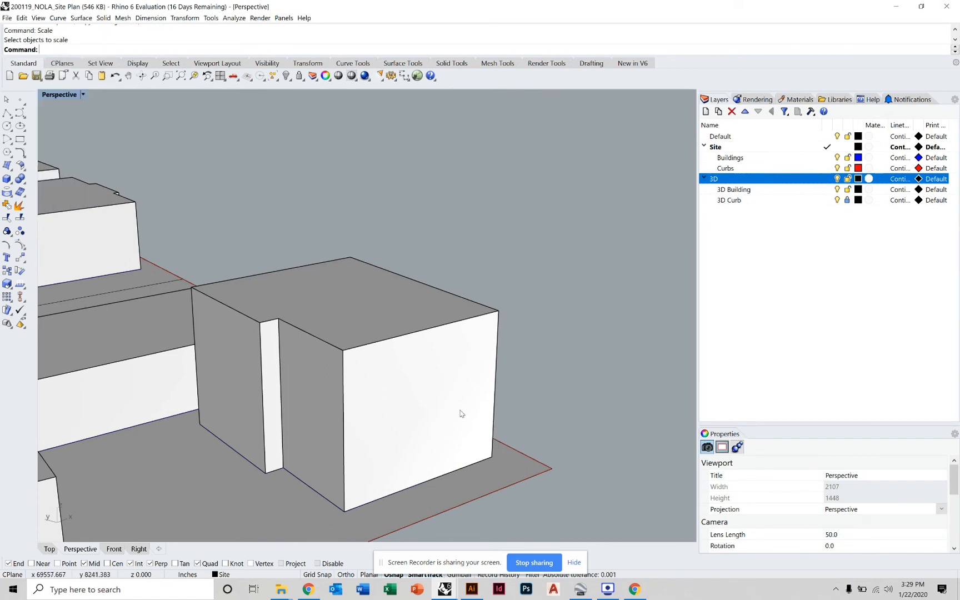
pyautogui.scroll(-3, 447, 419)
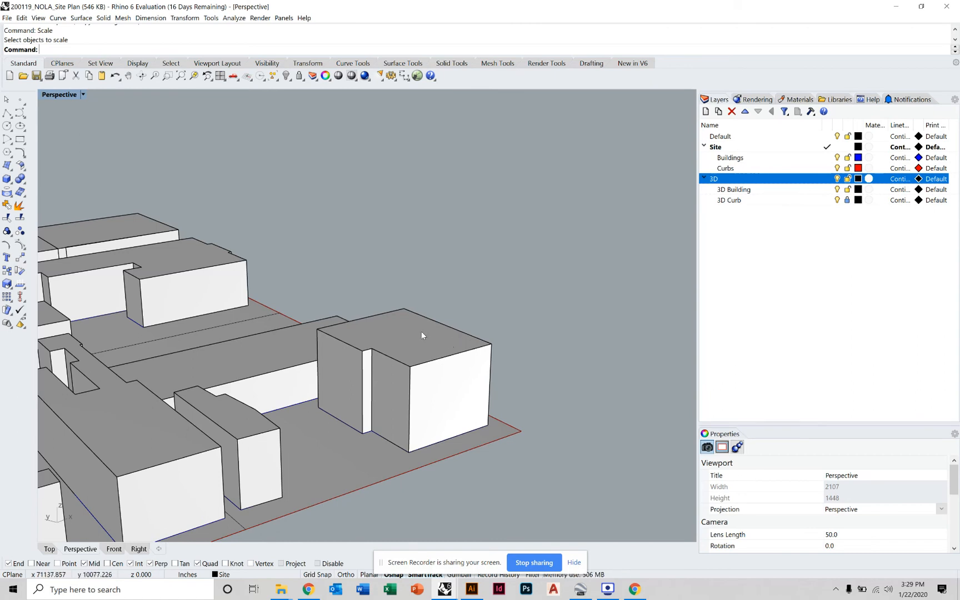
# Make 3D the current layer and highlight the Site layer in the layer list
pyautogui.click(814, 246)
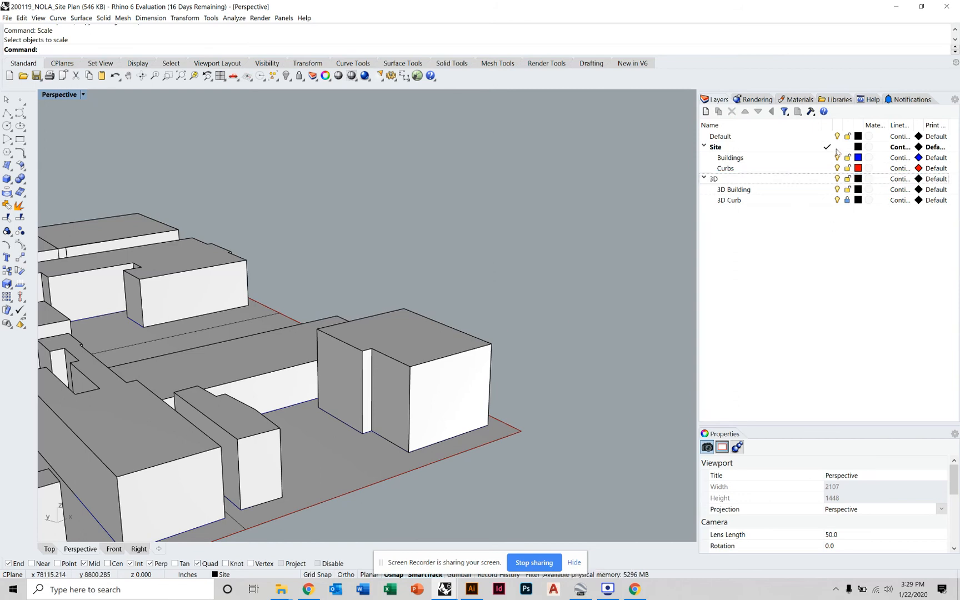
pyautogui.click(832, 179)
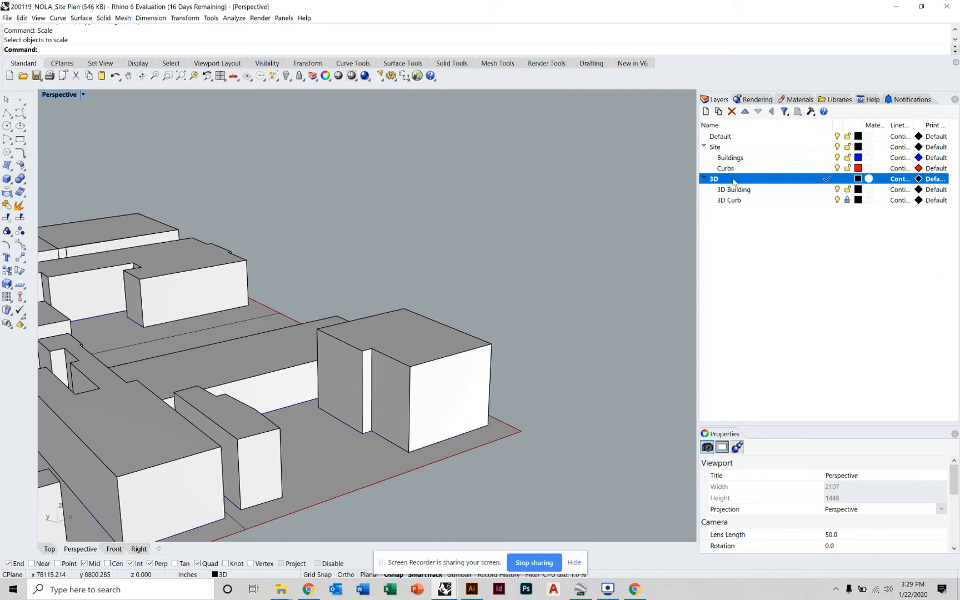
pyautogui.click(713, 148)
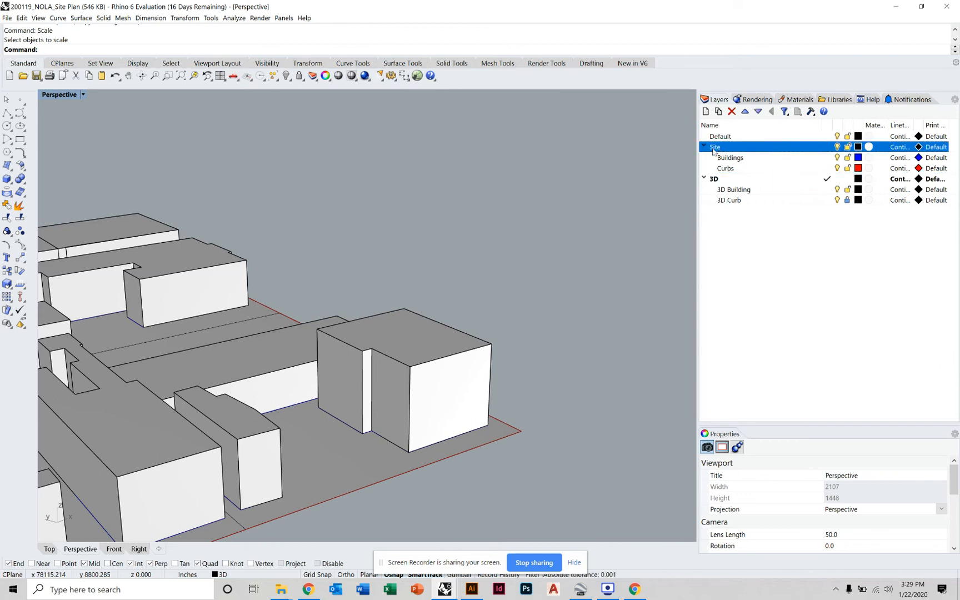
# Hide and show the Site layer to compare the curb edge and massing with and without the 2D outlines
pyautogui.click(837, 147)
pyautogui.scroll(5, 514, 438)
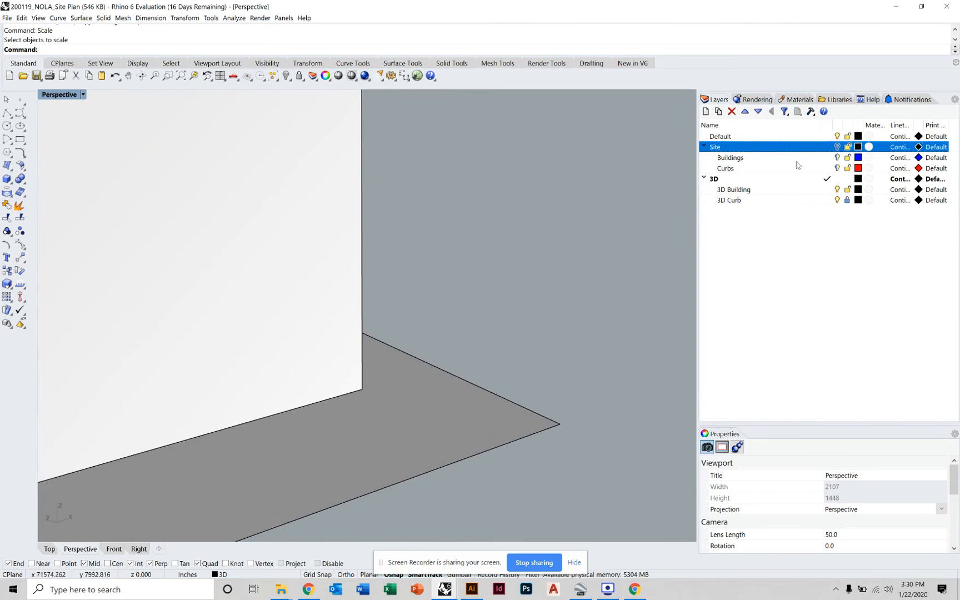
pyautogui.click(837, 147)
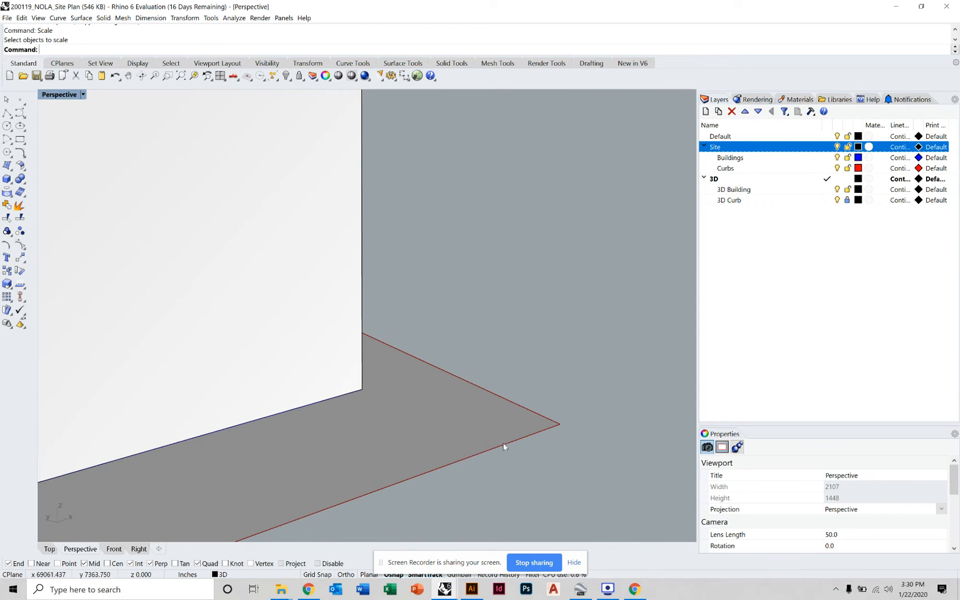
pyautogui.click(837, 147)
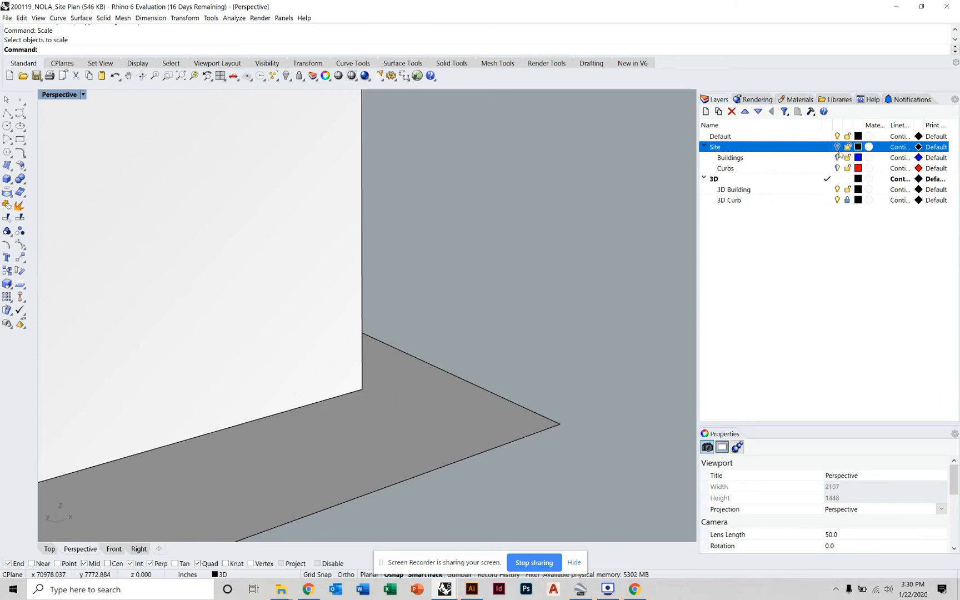
pyautogui.scroll(-10, 522, 239)
pyautogui.moveTo(521, 242); pyautogui.dragTo(524, 280, button='right')
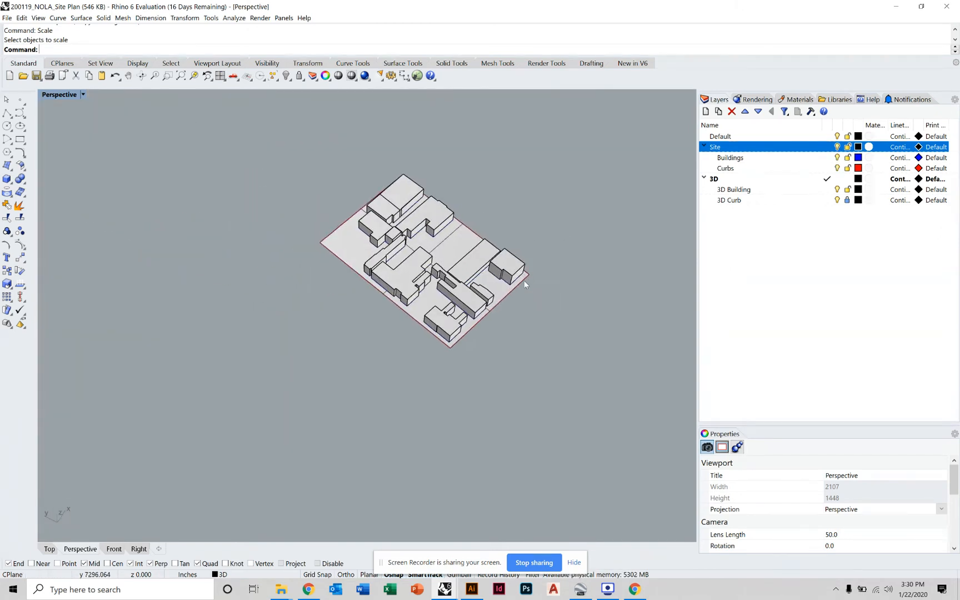
pyautogui.scroll(5, 466, 329)
pyautogui.moveTo(466, 329); pyautogui.dragTo(508, 309, button='right')
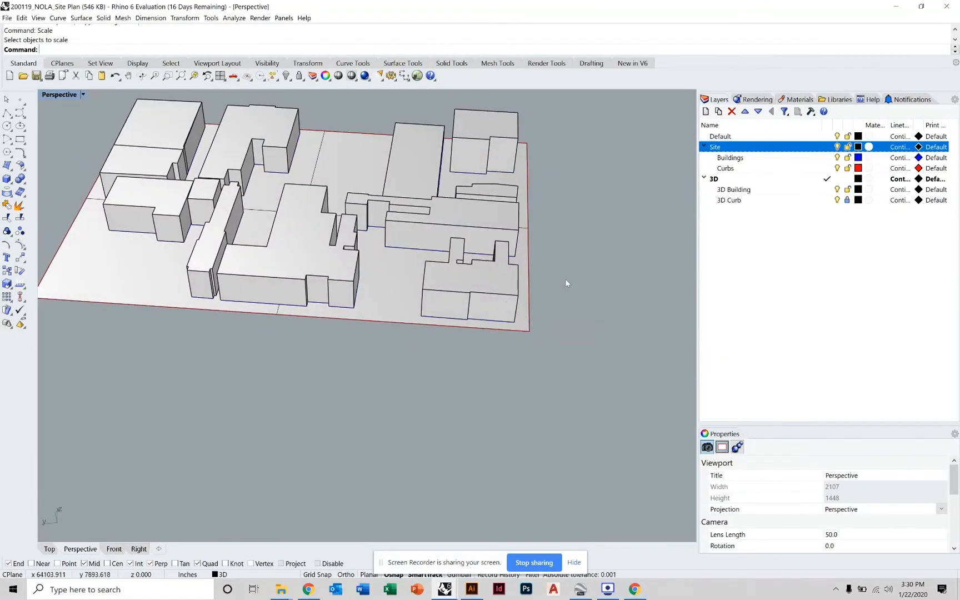
# Bring back all hidden objects with the Show command so the full site plan surrounds the modeled block
pyautogui.write('Showb')
pyautogui.press('Return')
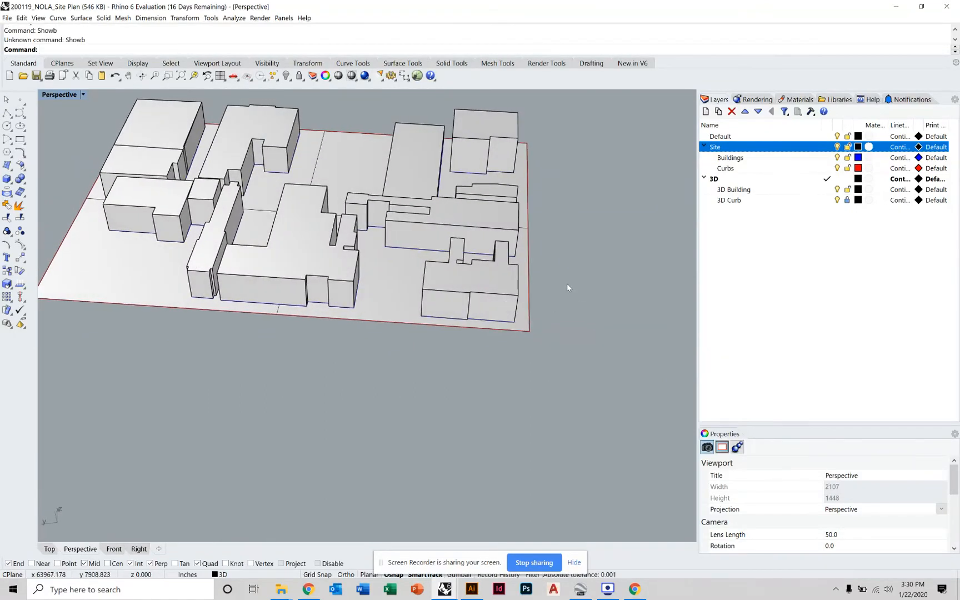
pyautogui.scroll(-5, 614, 314)
pyautogui.keyDown('shift'); pyautogui.moveTo(613, 315); pyautogui.dragTo(300, 248, button='right'); pyautogui.keyUp('shift')
pyautogui.write('Show')
pyautogui.press('Return')
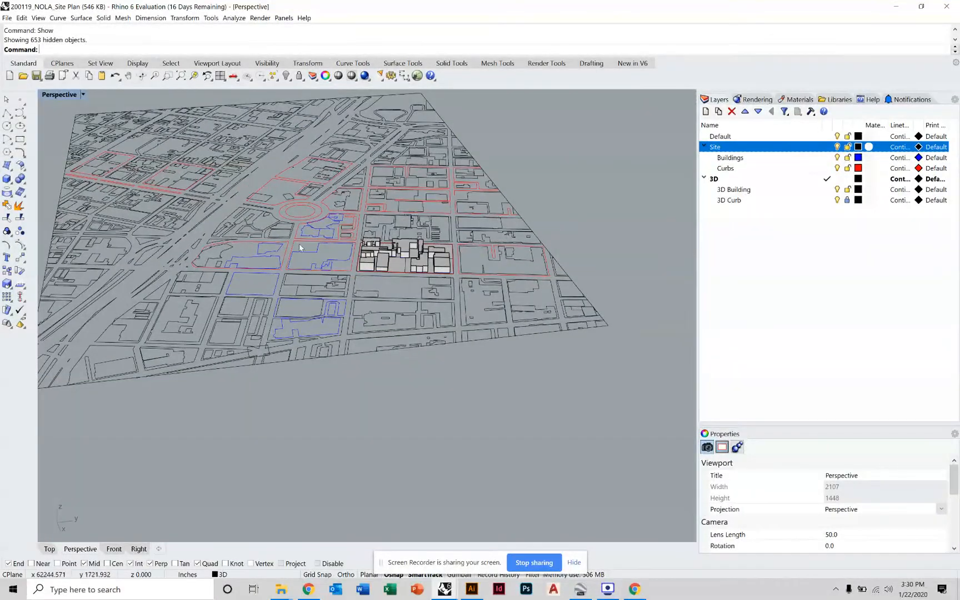
# Examine the extruded block within the surrounding site plan, including its corner buildings and street-side curb edge
pyautogui.scroll(5, 447, 263)
pyautogui.moveTo(442, 256); pyautogui.dragTo(350, 206, button='right')
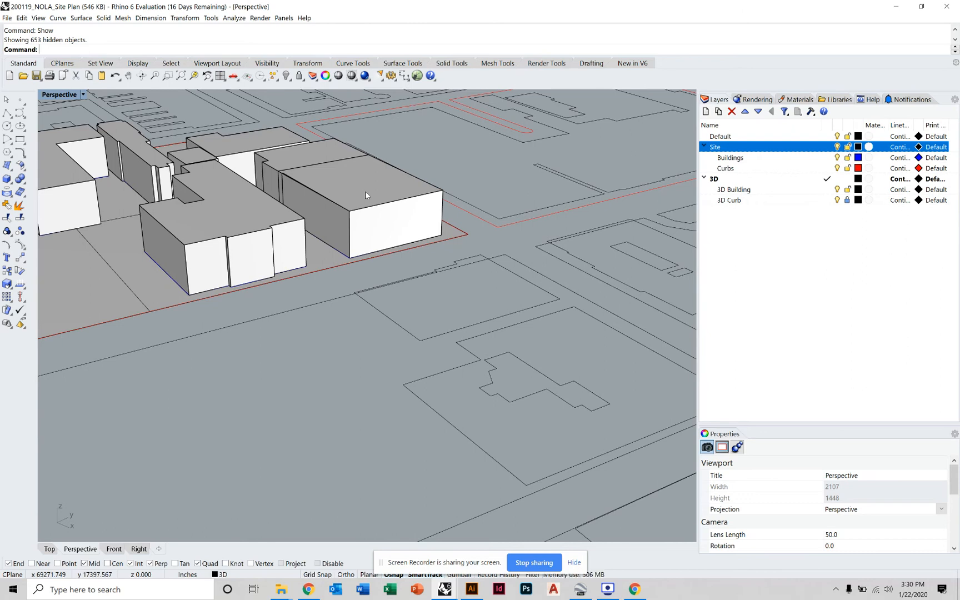
pyautogui.scroll(2, 447, 250)
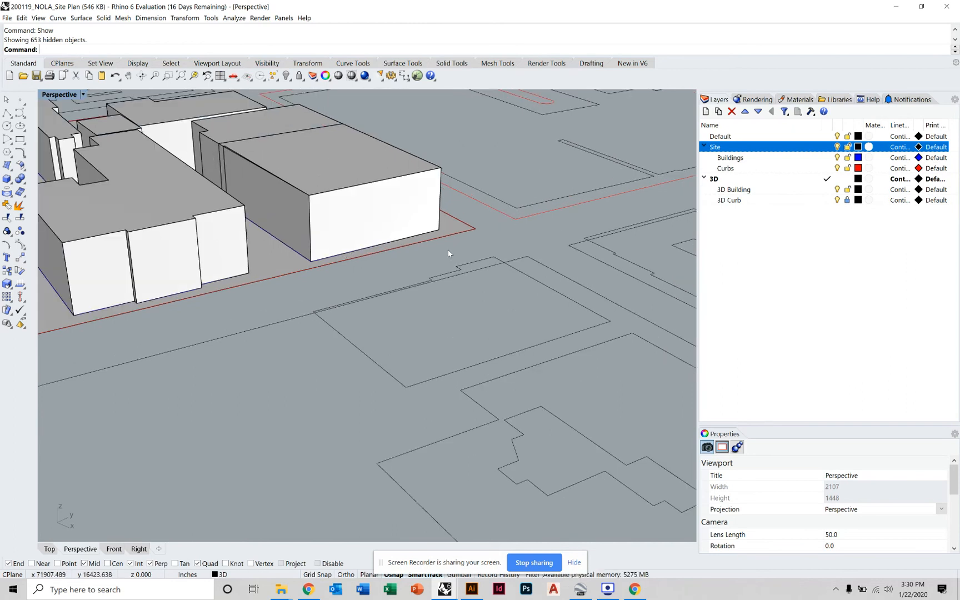
pyautogui.scroll(-6, 447, 250)
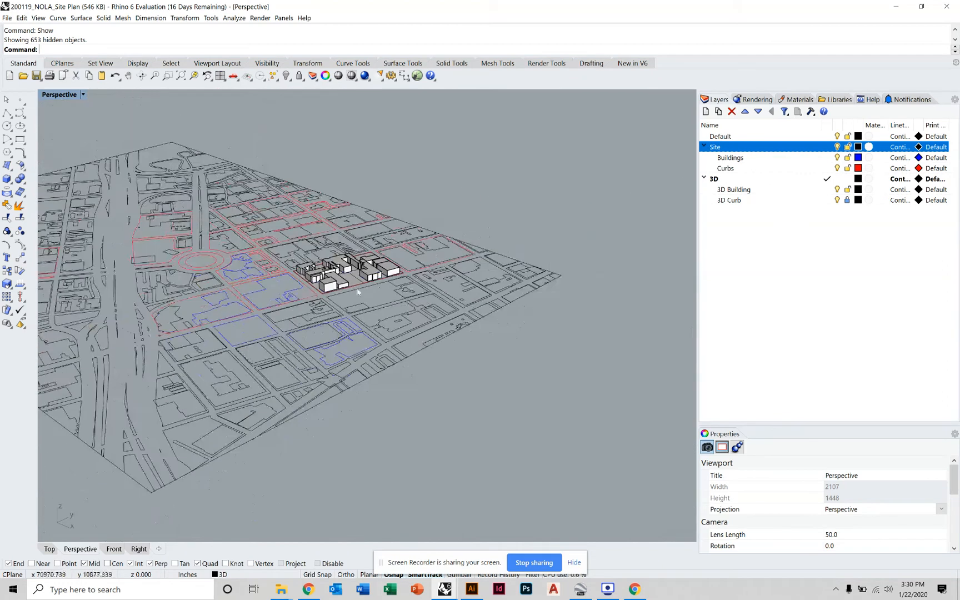
pyautogui.scroll(1, 358, 292)
pyautogui.scroll(5, 335, 239)
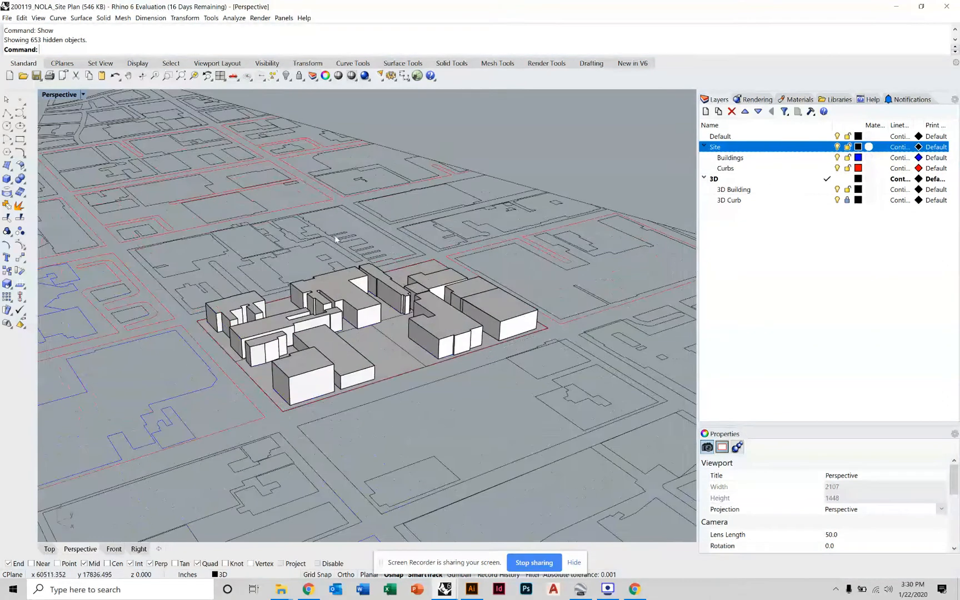
pyautogui.scroll(4, 460, 351)
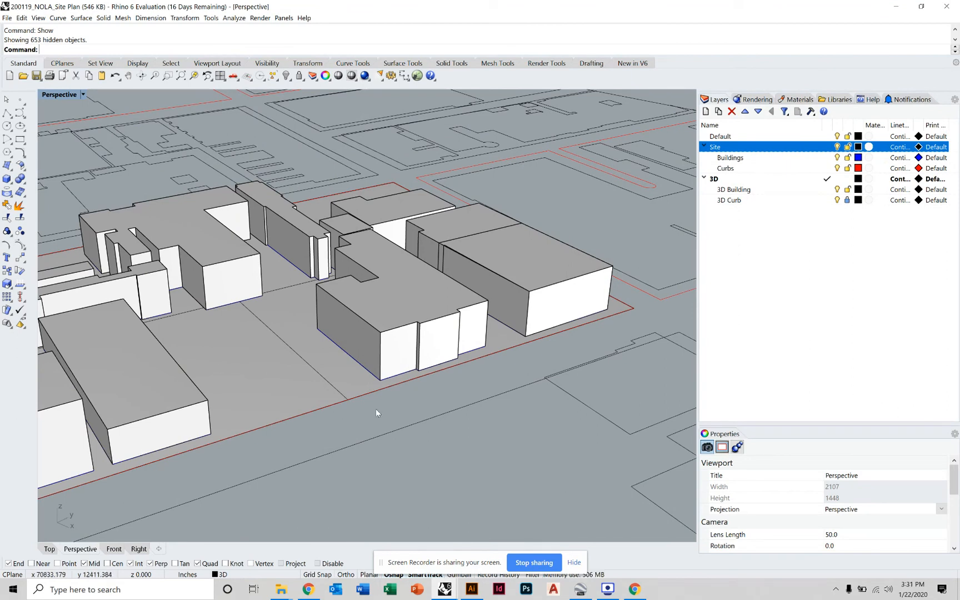
# Extrude the block's curb outline by -4 with ExtrudeCrv as a solid, and deselect it
pyautogui.click(359, 403)
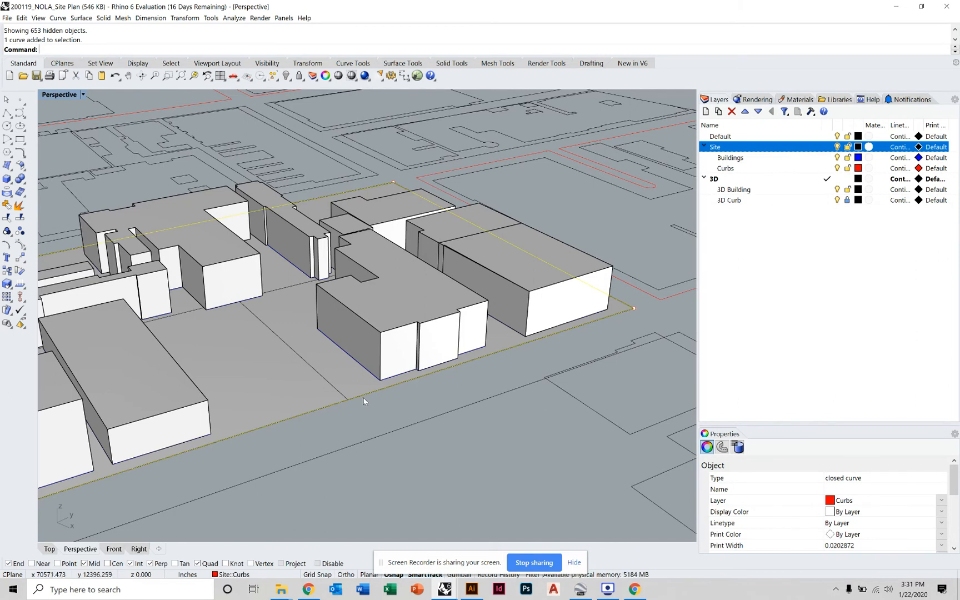
pyautogui.write('ExtrudeCrv')
pyautogui.press('Return')
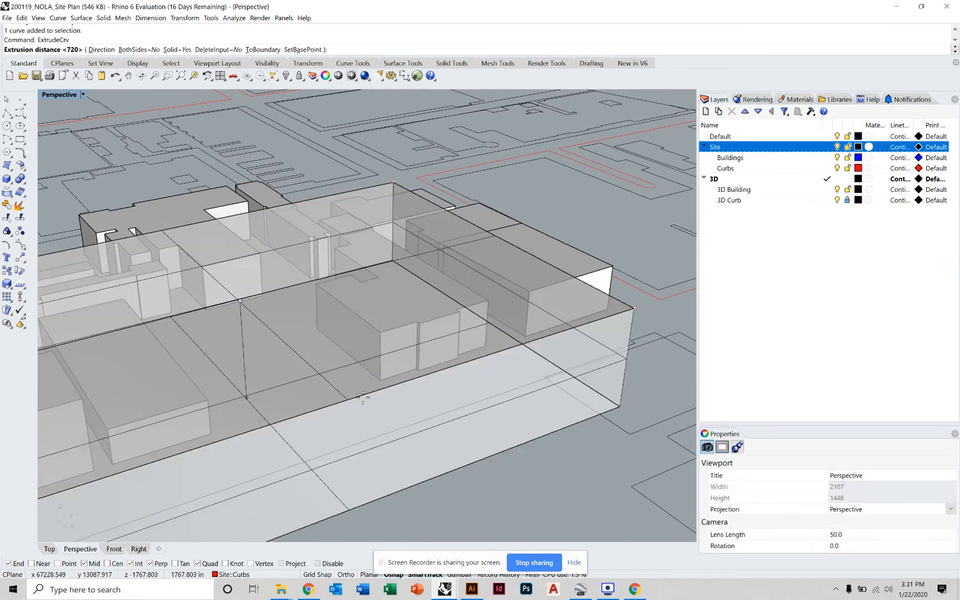
pyautogui.write('-4')
pyautogui.press('Return')
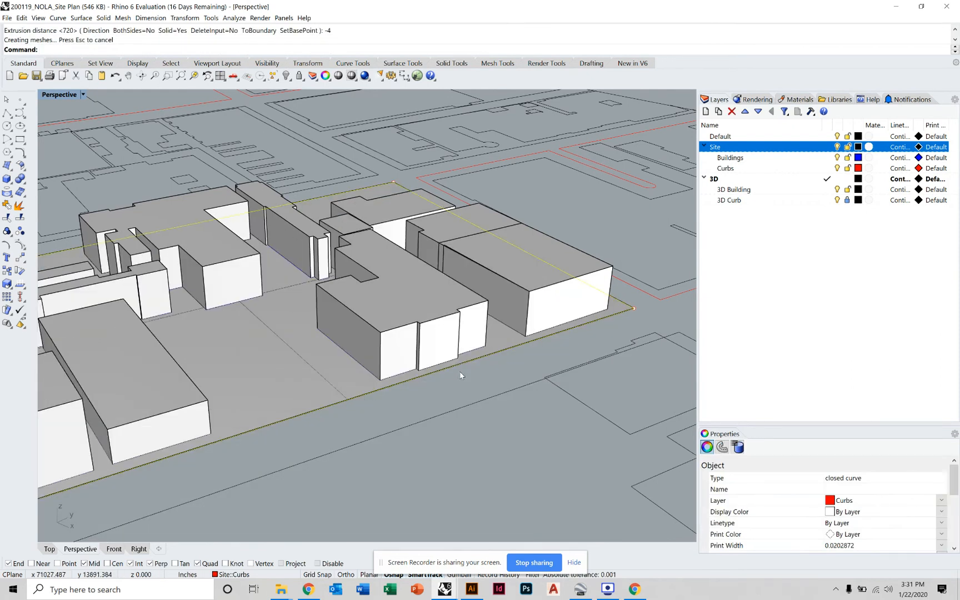
pyautogui.moveTo(433, 343); pyautogui.dragTo(514, 350, button='right')
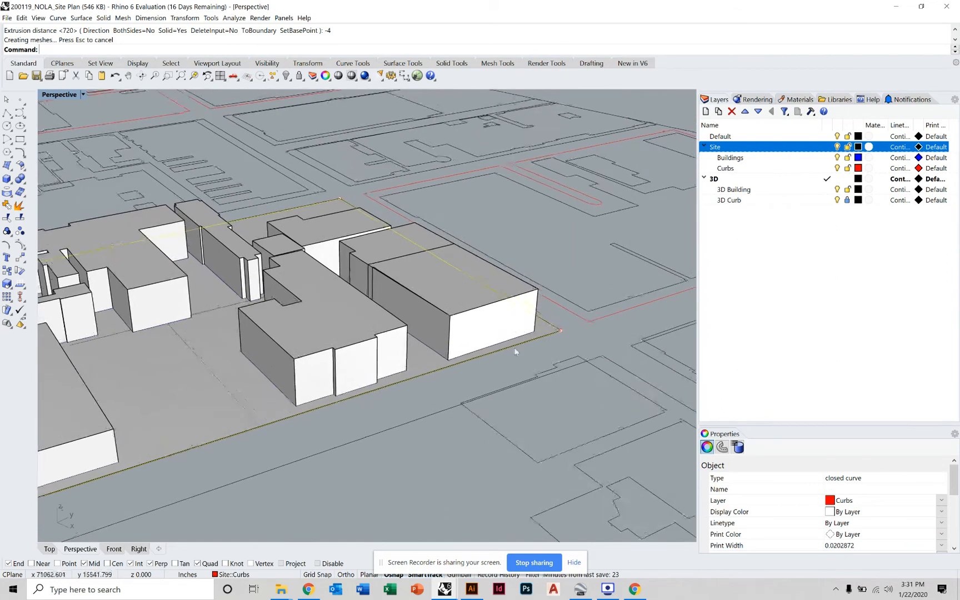
pyautogui.click(587, 340)
# Inspect the curb extrusion's thickness up close at the block corner, including with a window zoom
pyautogui.scroll(5, 561, 337)
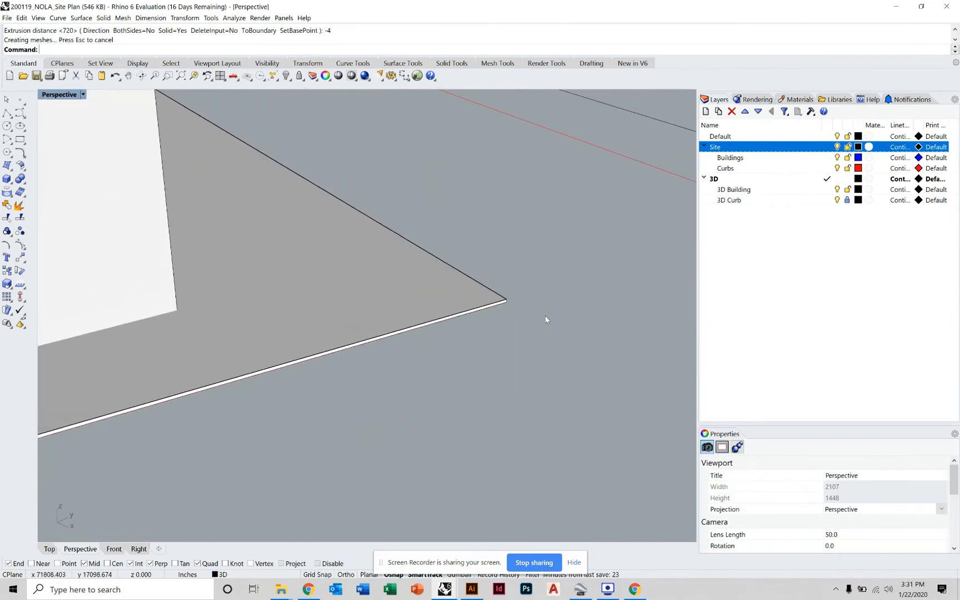
pyautogui.write('Z')
pyautogui.press('Return')
pyautogui.moveTo(540, 263); pyautogui.dragTo(454, 334)
pyautogui.scroll(-4, 430, 320)
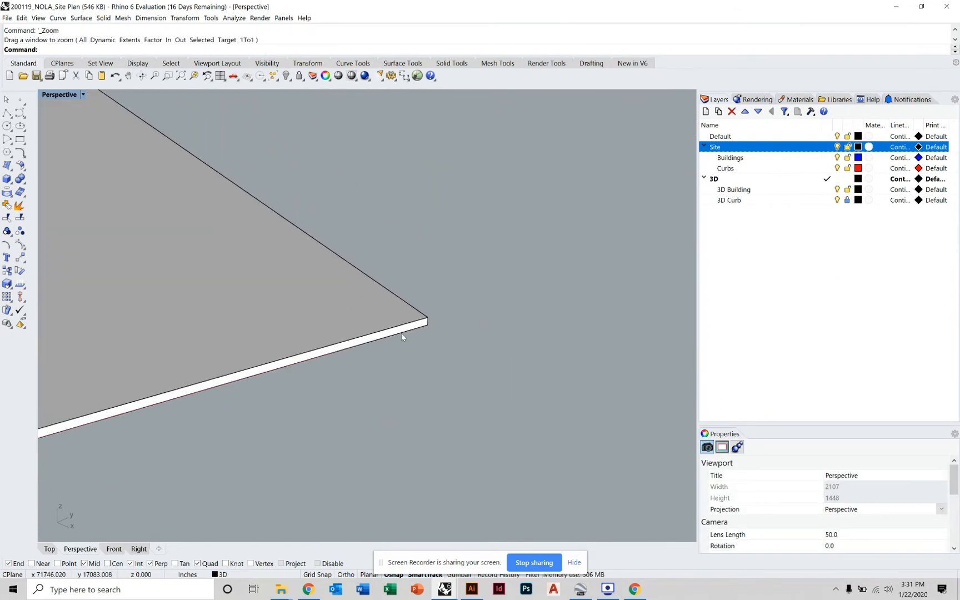
pyautogui.keyDown('shift'); pyautogui.moveTo(339, 325); pyautogui.dragTo(482, 335, button='right'); pyautogui.keyUp('shift')
pyautogui.moveTo(482, 335)
pyautogui.mouseDown(button='right')
pyautogui.moveTo(337, 321)
pyautogui.moveTo(476, 333)
pyautogui.mouseUp(button='right')
pyautogui.moveTo(477, 334); pyautogui.dragTo(426, 335, button='right')
pyautogui.click(426, 337)
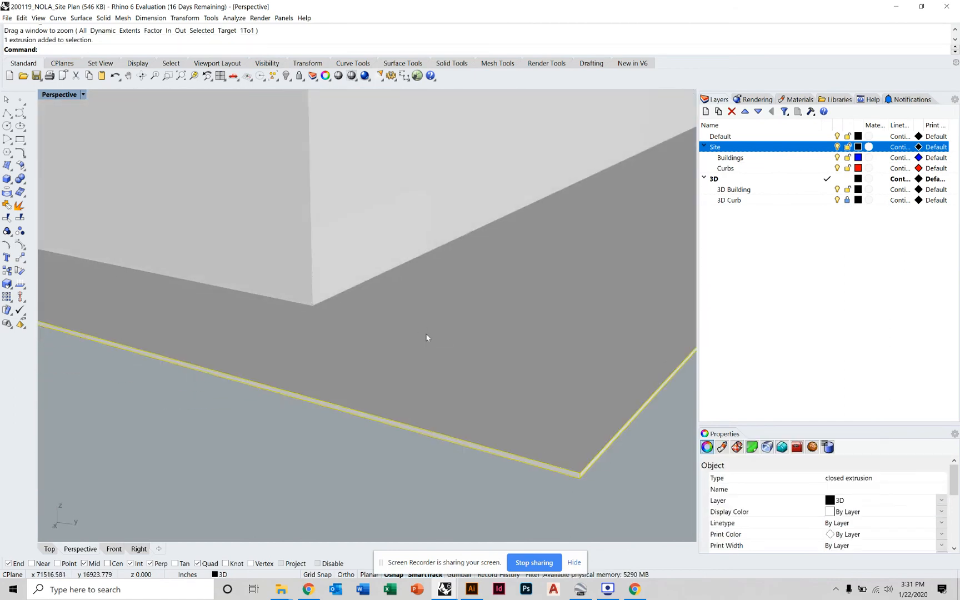
pyautogui.click(334, 438)
pyautogui.scroll(-8, 345, 385)
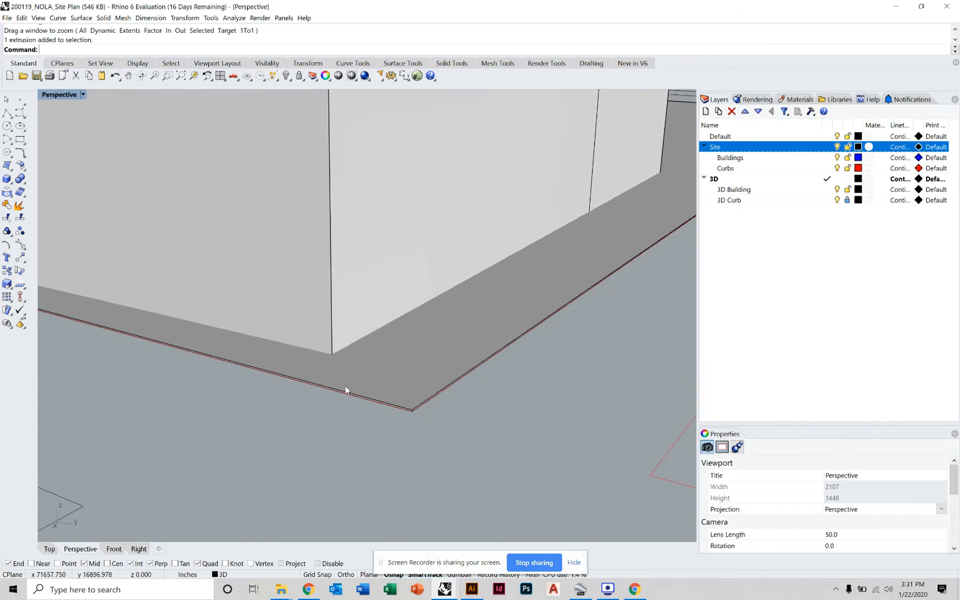
pyautogui.moveTo(345, 386); pyautogui.dragTo(410, 372, button='right')
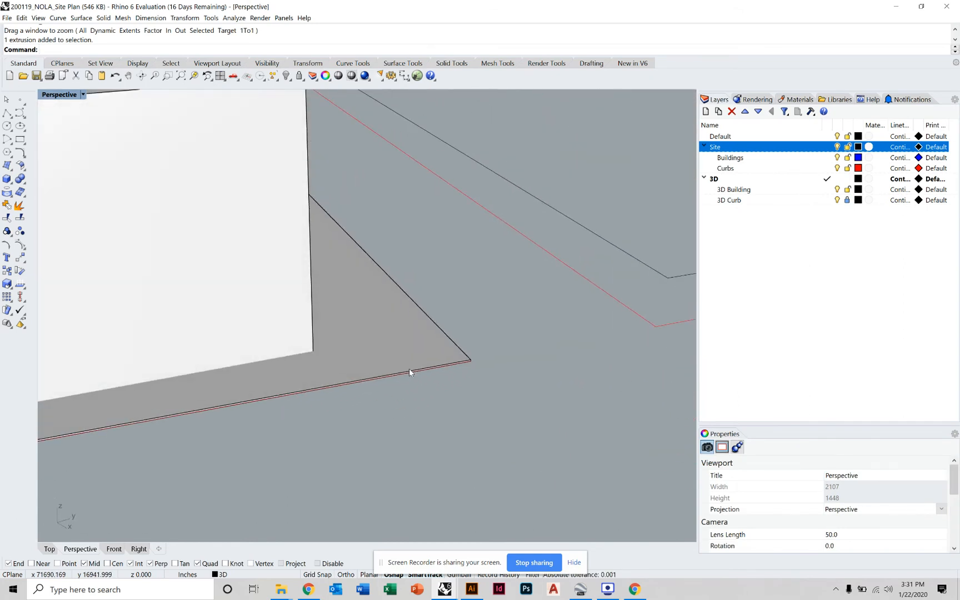
# Undo the curb extrusion
pyautogui.hotkey('ctrl', 'z')
pyautogui.scroll(3, 448, 360)
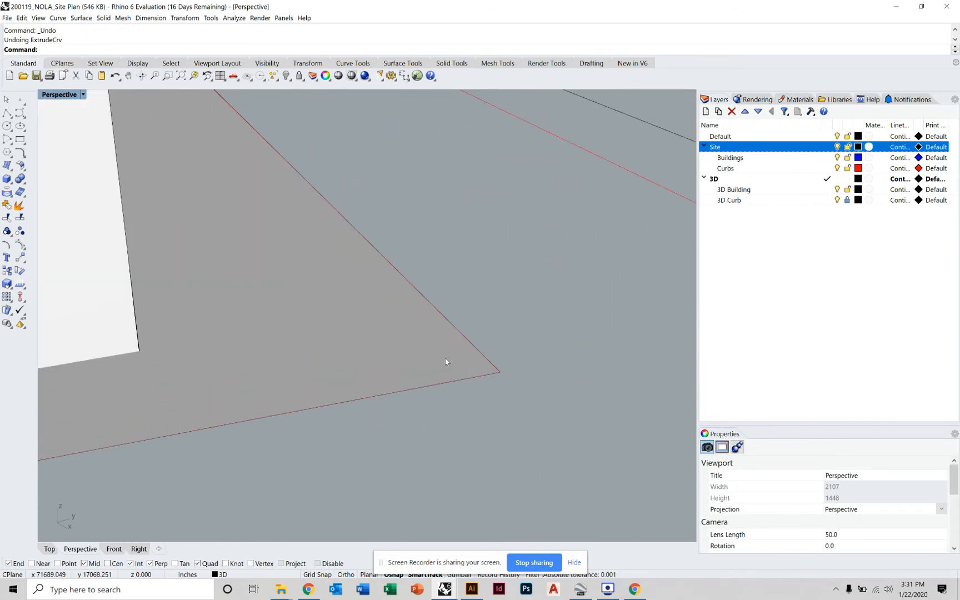
pyautogui.scroll(-3, 446, 361)
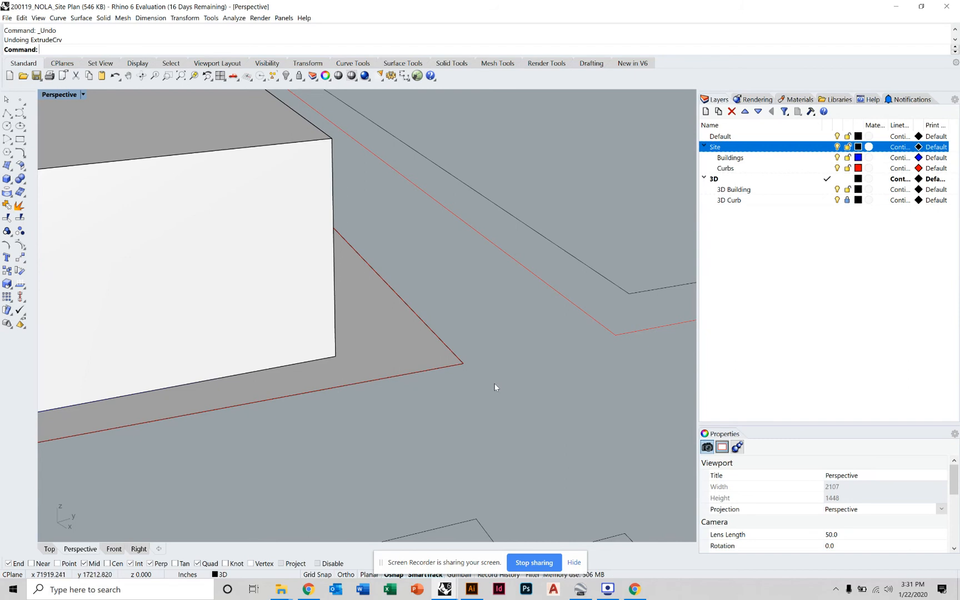
# Unlock the 3D Curb layer and delete the flat curb surface under the buildings
pyautogui.click(847, 200)
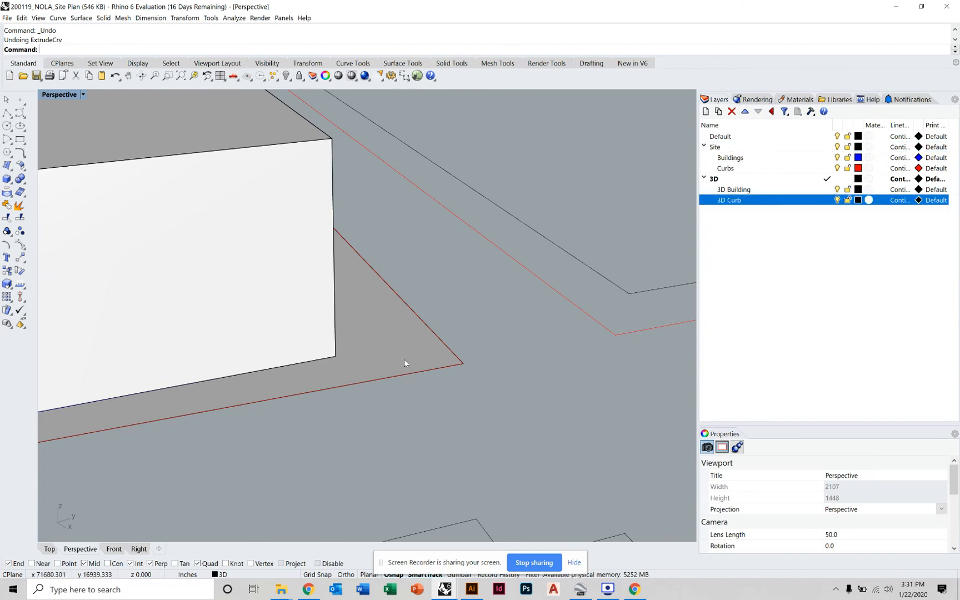
pyautogui.click(387, 328)
pyautogui.press('Delete')
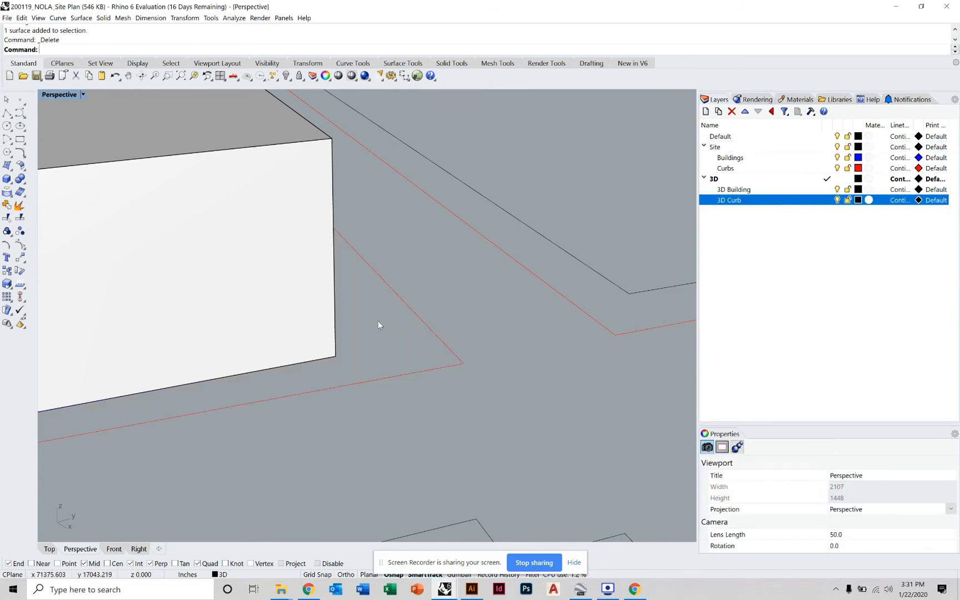
# Select the block's closed curb outline and extrude it by -4 with ExtrudeCrv as a solid
pyautogui.click(431, 329)
pyautogui.write('ExtrudeCrv')
pyautogui.press('Return')
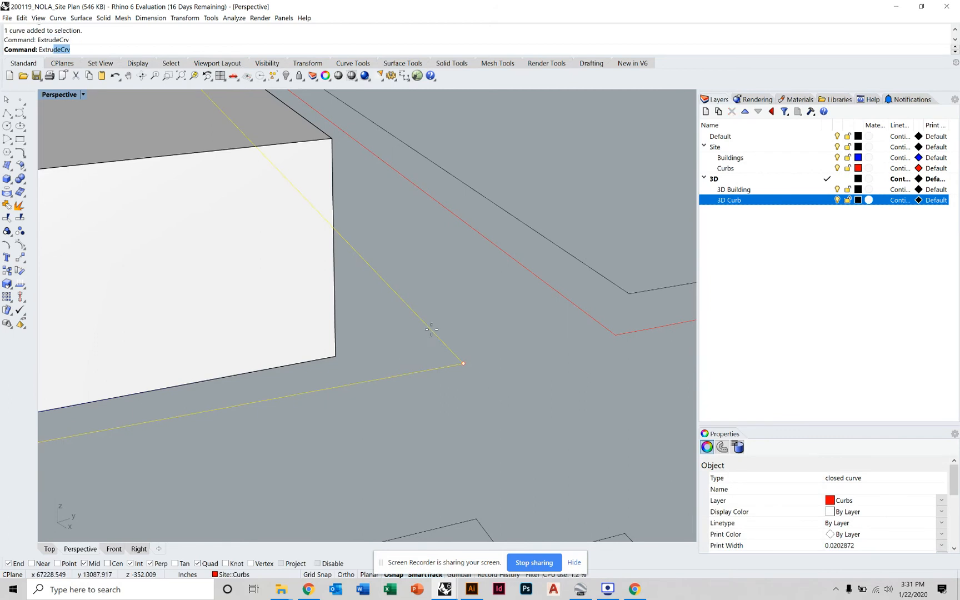
pyautogui.write('-4')
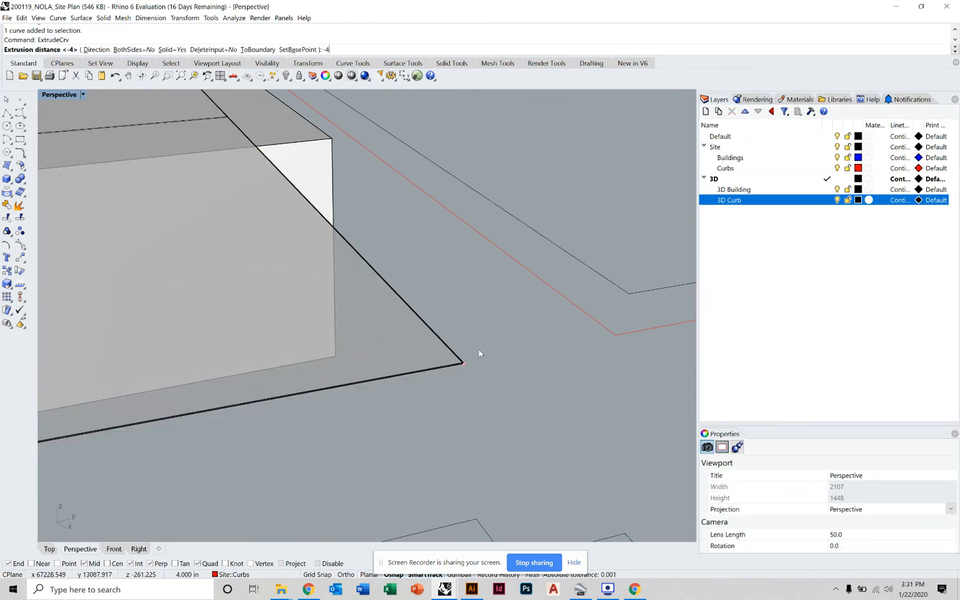
pyautogui.press('Return')
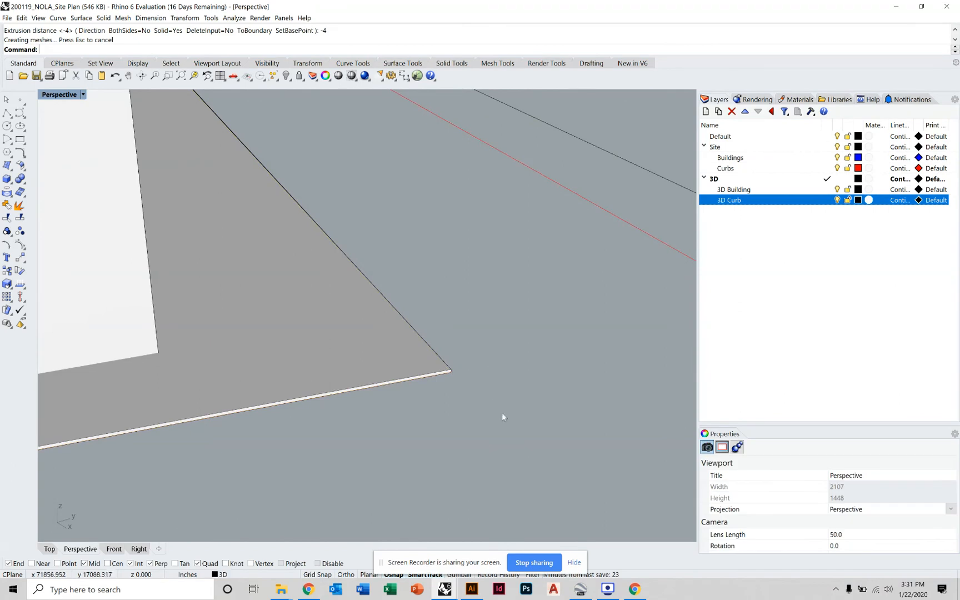
# Select the curb solid and change its object layer to Curbs
pyautogui.click(361, 353)
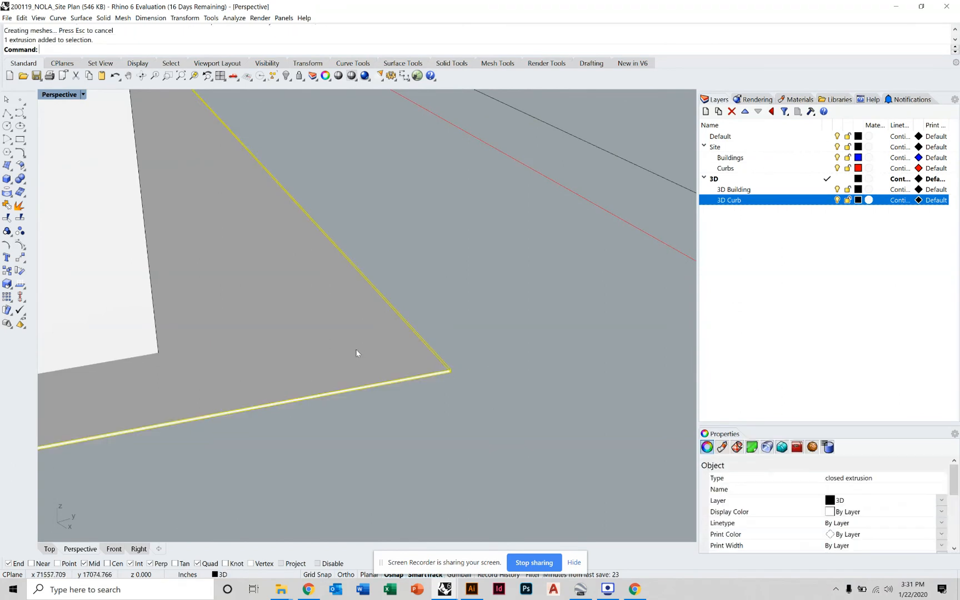
pyautogui.click(728, 168)
pyautogui.rightClick(726, 168)
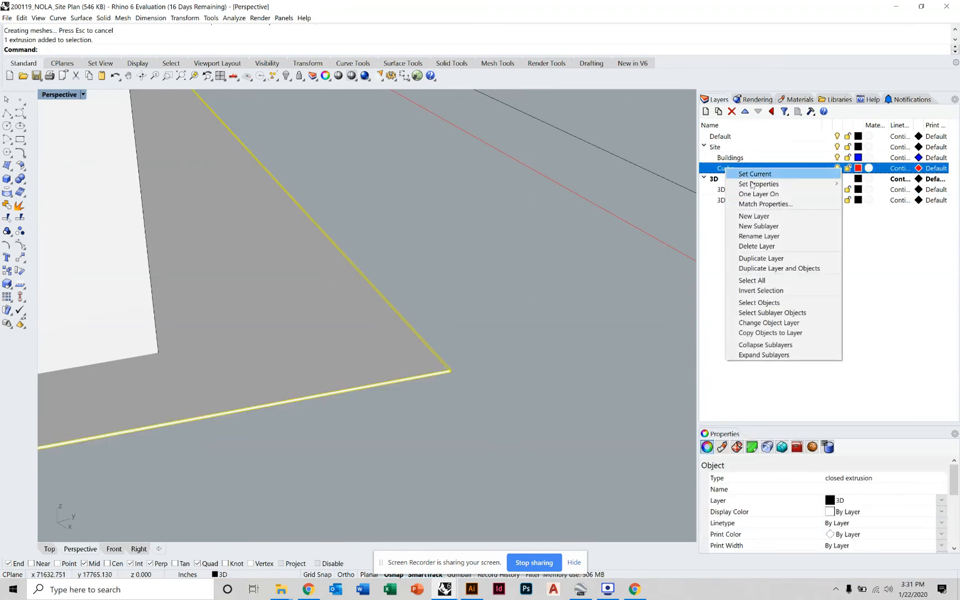
pyautogui.click(749, 323)
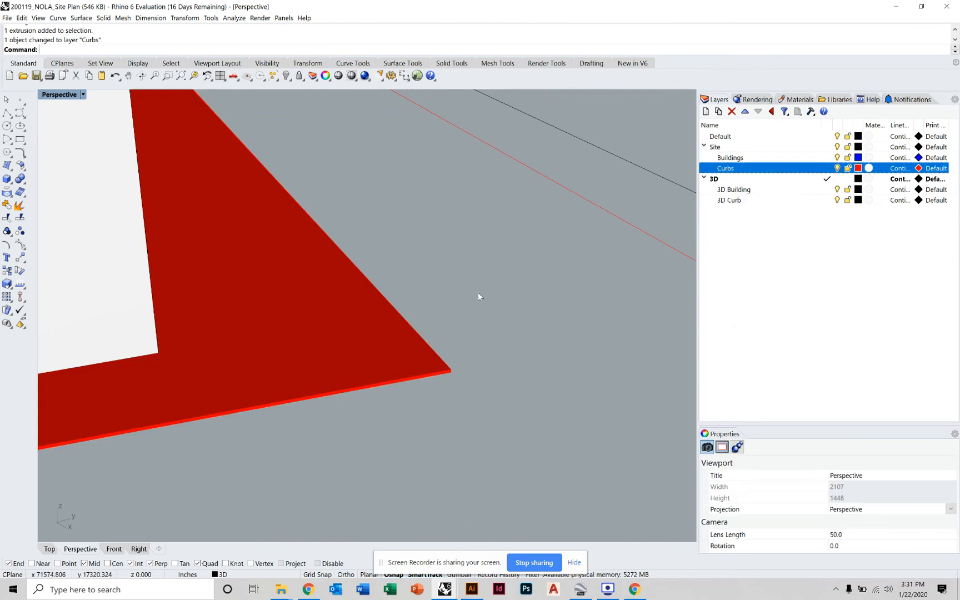
# Select the curb solid and change its object layer to 3D Curb
pyautogui.click(451, 295)
pyautogui.rightClick(729, 201)
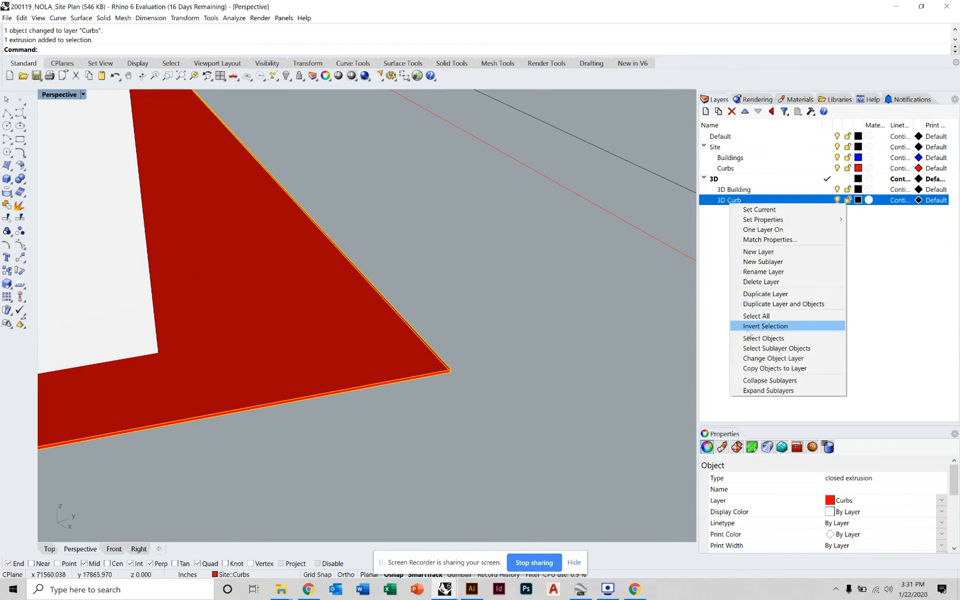
pyautogui.click(754, 362)
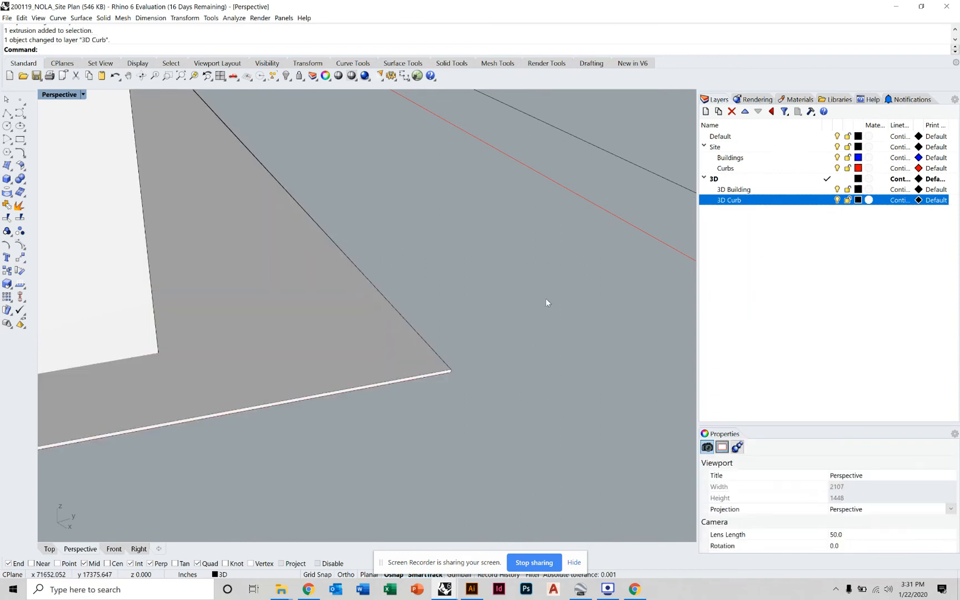
# Select the two open boundary curves that enclose the full site plan
pyautogui.moveTo(545, 299); pyautogui.dragTo(496, 333, button='right')
pyautogui.scroll(-20, 512, 323)
pyautogui.scroll(5, 493, 327)
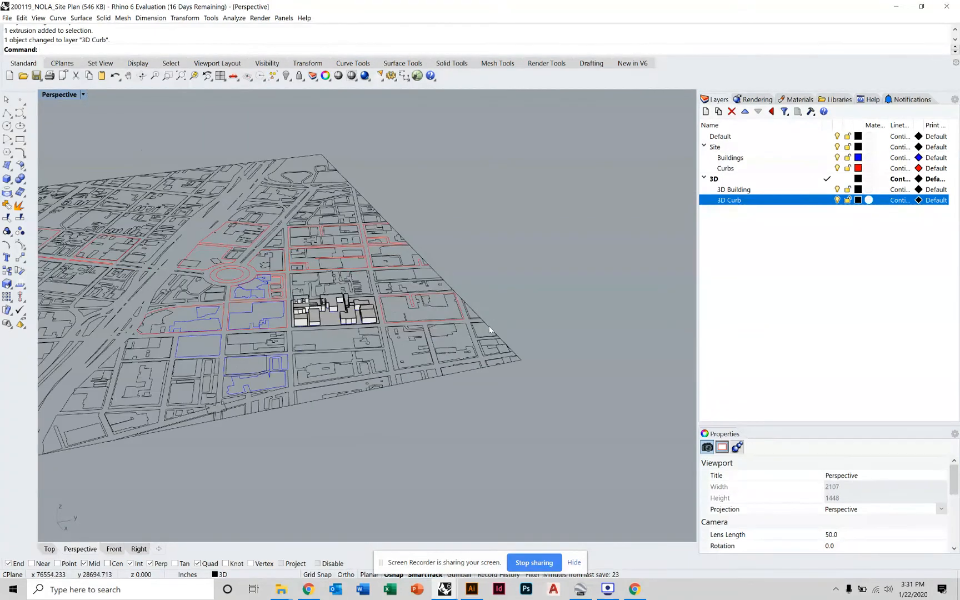
pyautogui.click(491, 331)
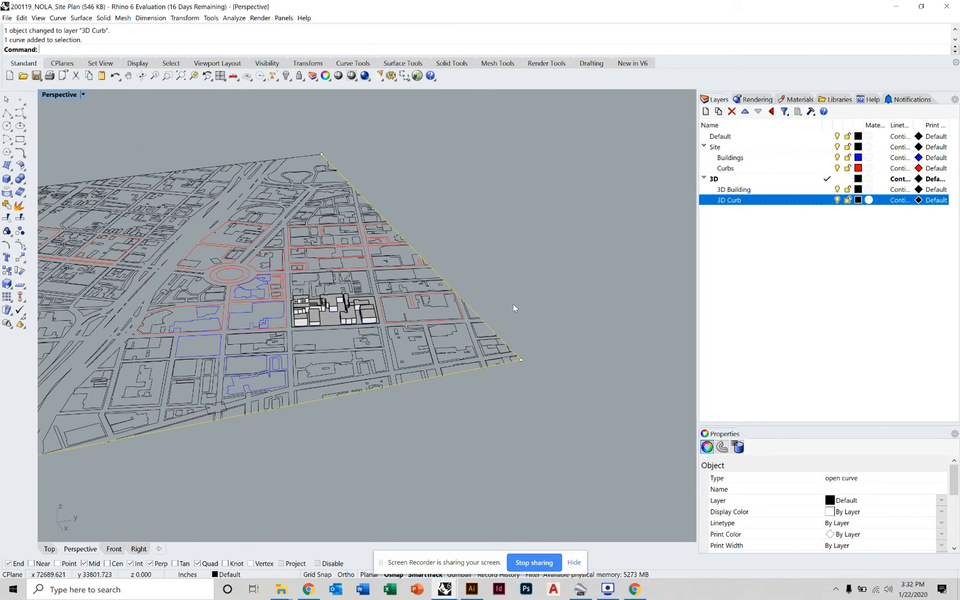
pyautogui.scroll(-5, 492, 314)
pyautogui.scroll(7, 187, 238)
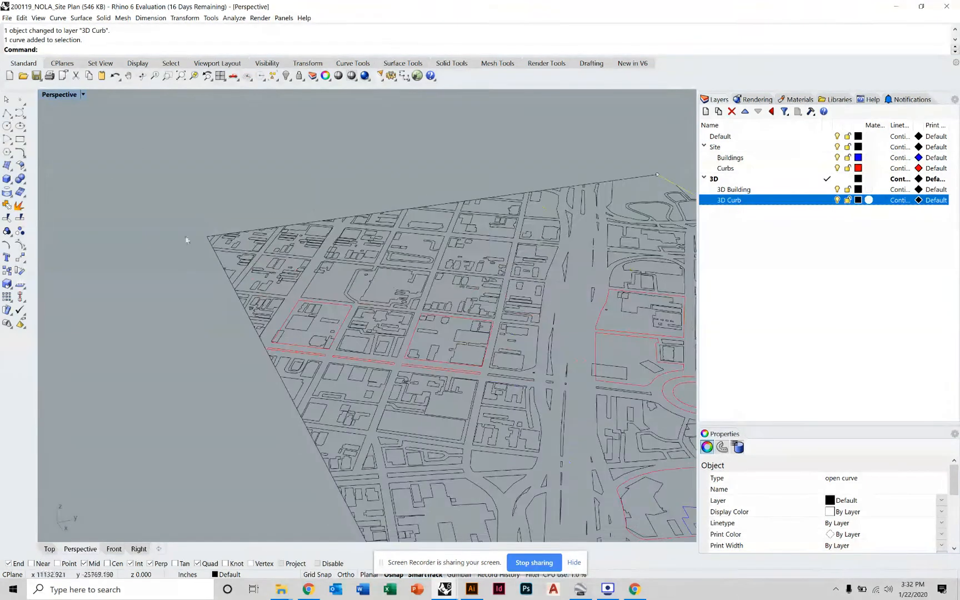
pyautogui.moveTo(187, 238); pyautogui.dragTo(146, 303, button='right')
pyautogui.click(158, 345)
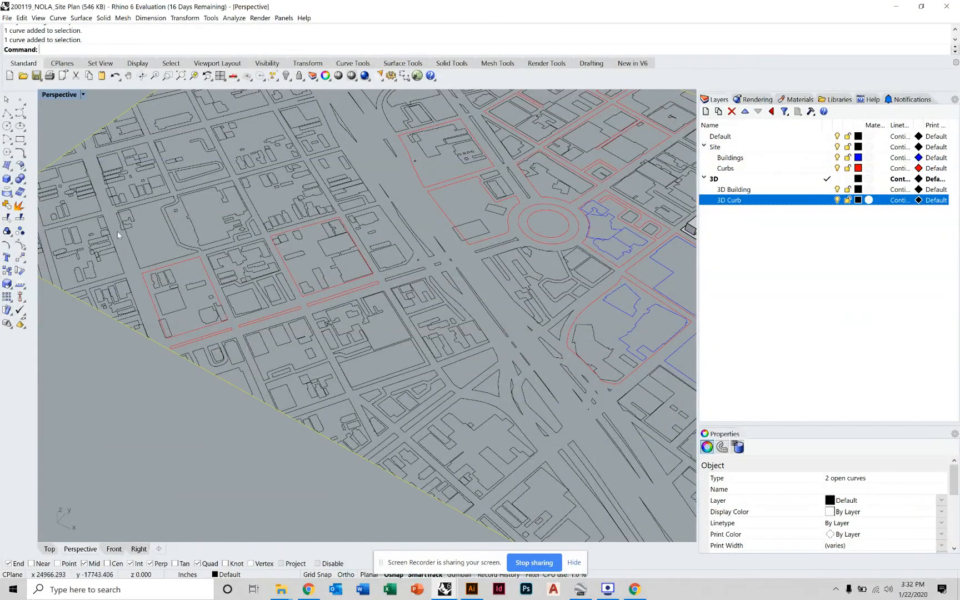
pyautogui.scroll(-5, 244, 222)
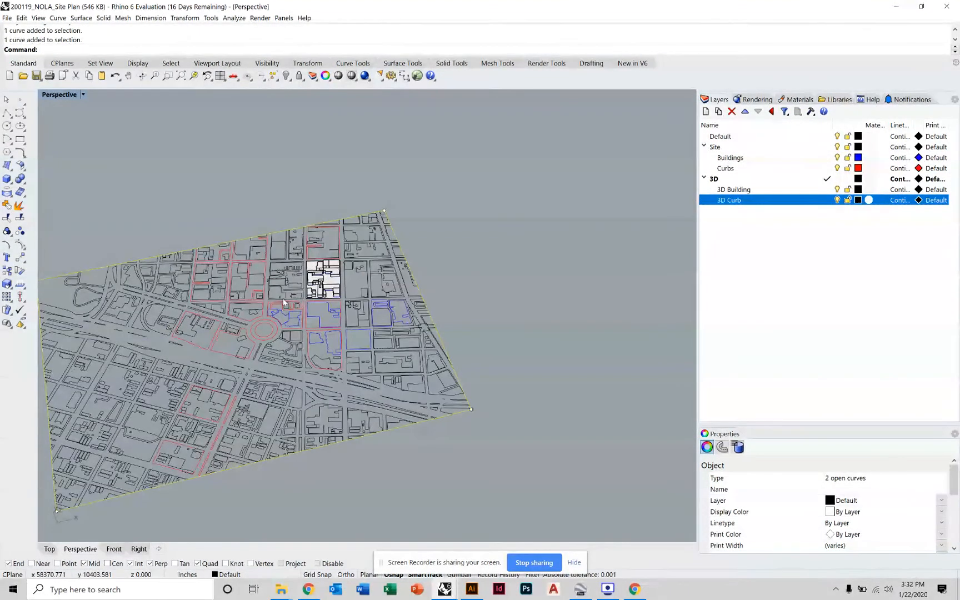
# Try to join the two selected open site boundary curves
pyautogui.write('Clo')
pyautogui.press('BackSpace')
pyautogui.press('BackSpace')
pyautogui.write('s')
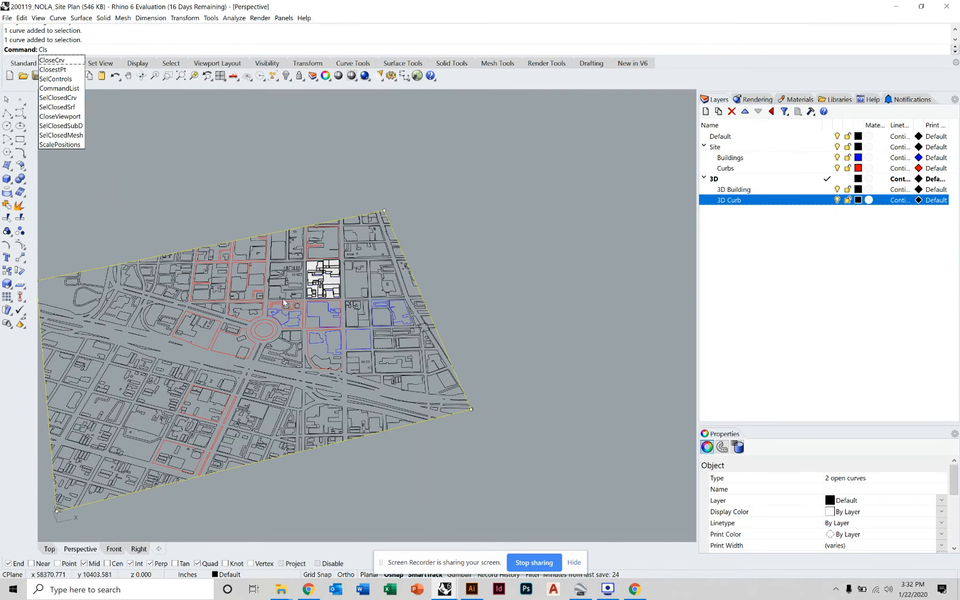
pyautogui.press('BackSpace')
pyautogui.press('BackSpace')
pyautogui.press('BackSpace')
pyautogui.write('Join')
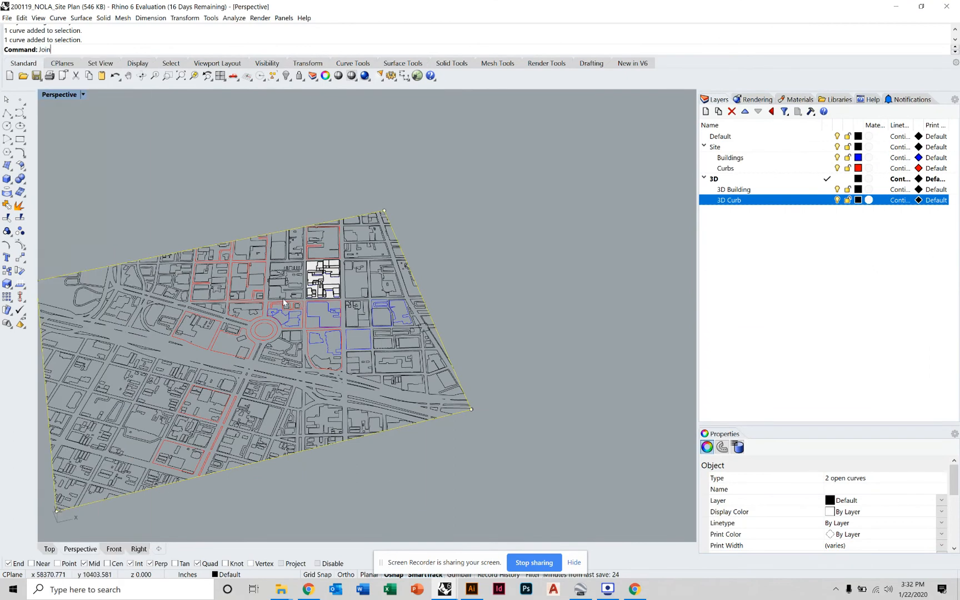
pyautogui.press('Return')
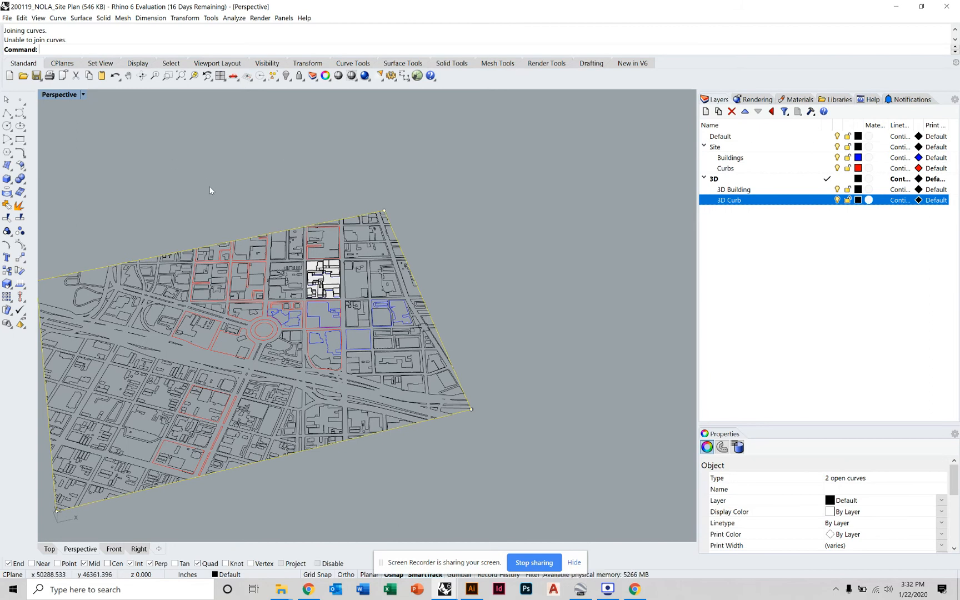
# Isolate the two selected site boundary curves in the Top view, hiding all other geometry
pyautogui.keyDown('shift'); pyautogui.moveTo(210, 187); pyautogui.dragTo(361, 159, button='right'); pyautogui.keyUp('shift')
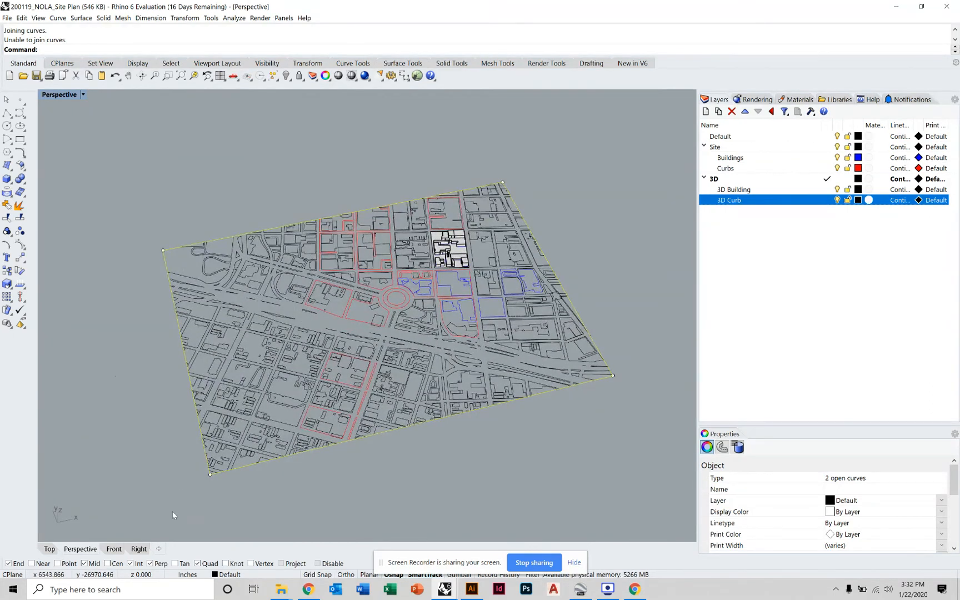
pyautogui.click(49, 549)
pyautogui.scroll(-5, 180, 222)
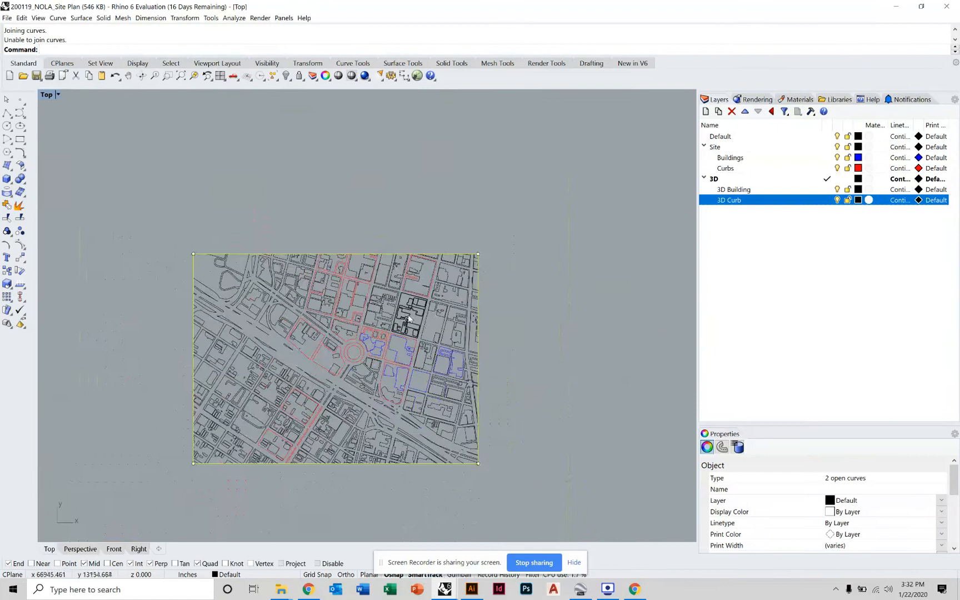
pyautogui.click(290, 78)
pyautogui.click(325, 95)
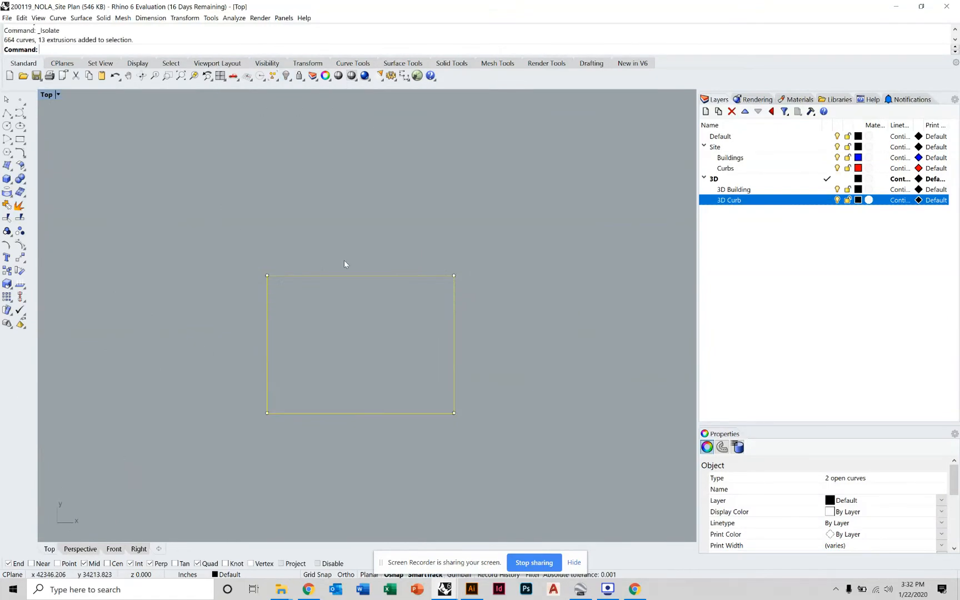
pyautogui.click(345, 261)
# Fillet the two boundary curves at the upper-left corner of the site rectangle with radius 0
pyautogui.scroll(9, 285, 282)
pyautogui.scroll(15, 230, 265)
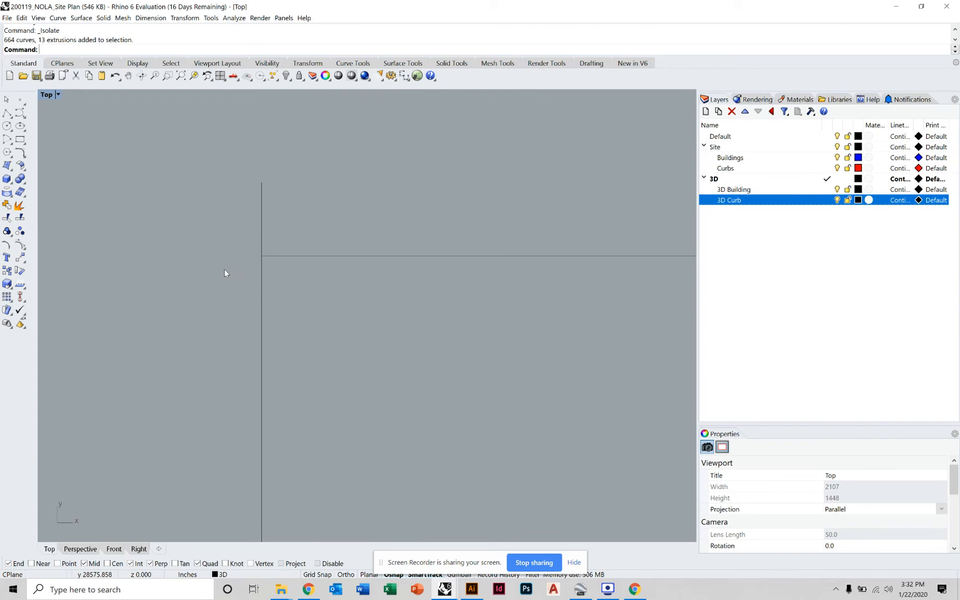
pyautogui.scroll(3, 256, 268)
pyautogui.scroll(8, 240, 299)
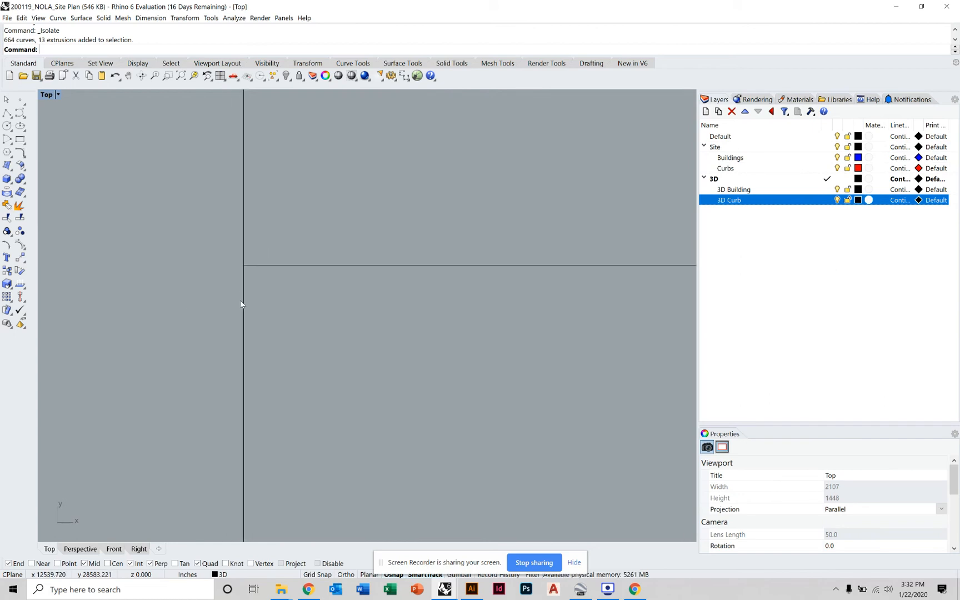
pyautogui.moveTo(277, 275); pyautogui.dragTo(255, 285, button='right')
pyautogui.scroll(-20, 251, 283)
pyautogui.scroll(-15, 259, 287)
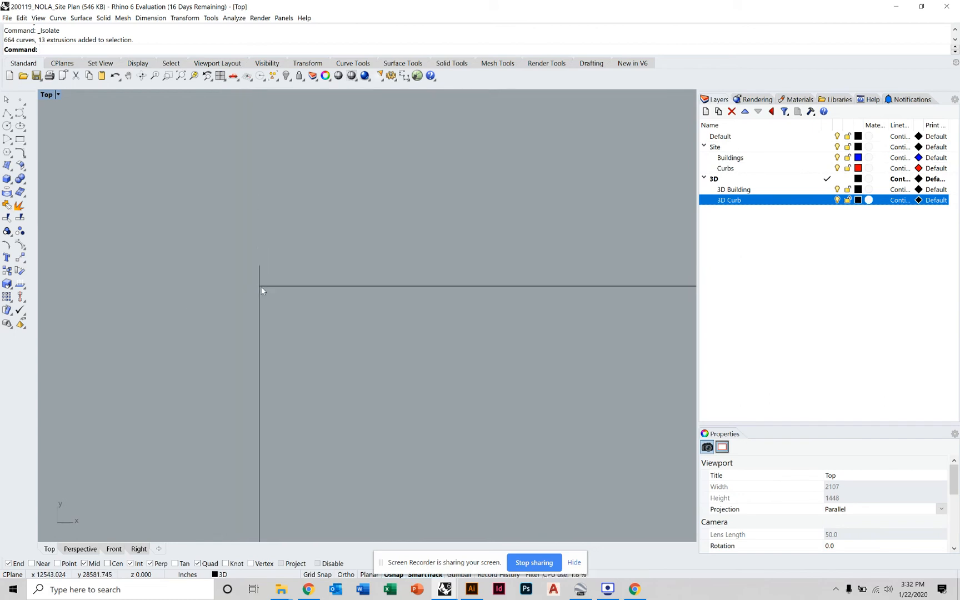
pyautogui.write('fi')
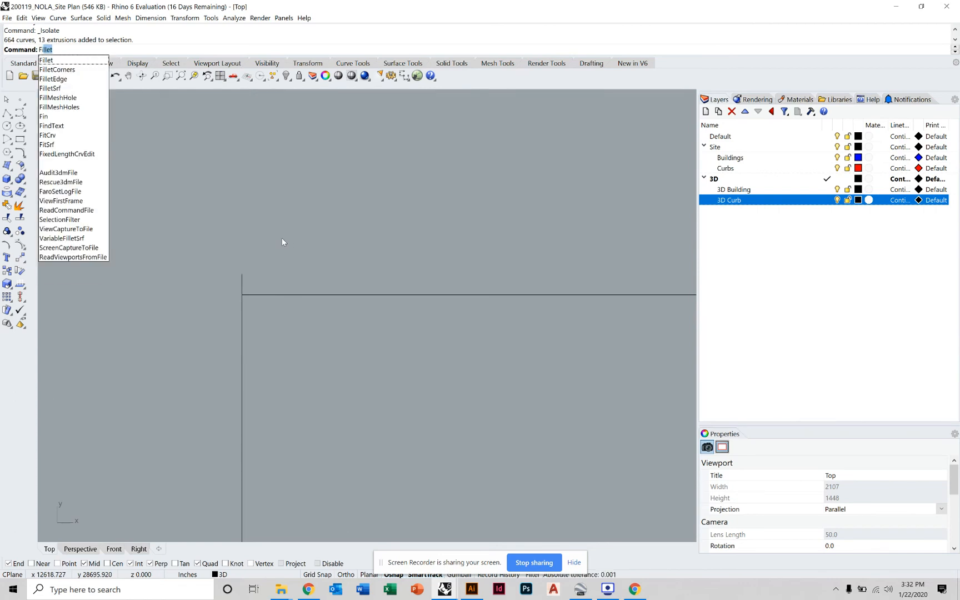
pyautogui.press('Return')
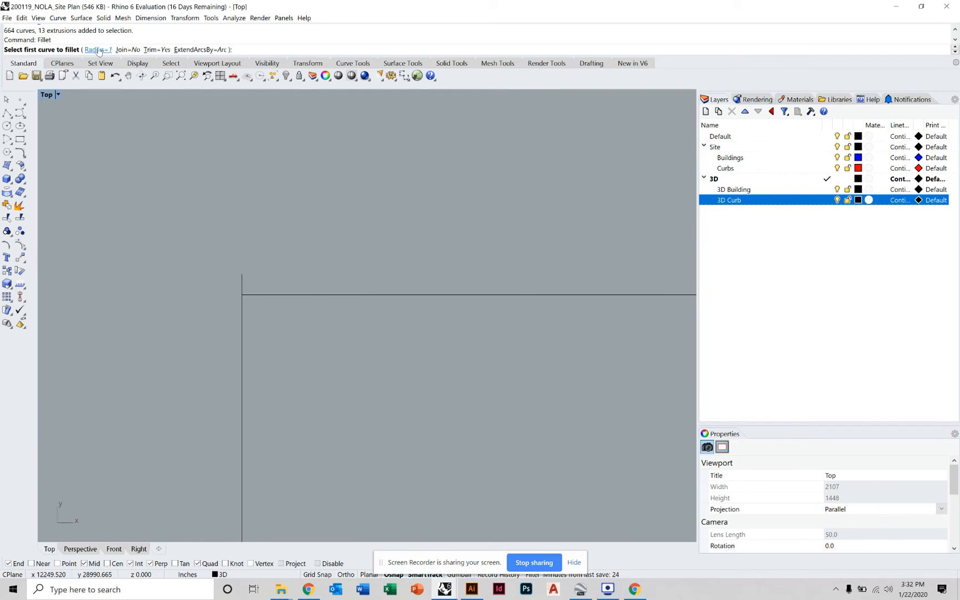
pyautogui.write('0')
pyautogui.press('Return')
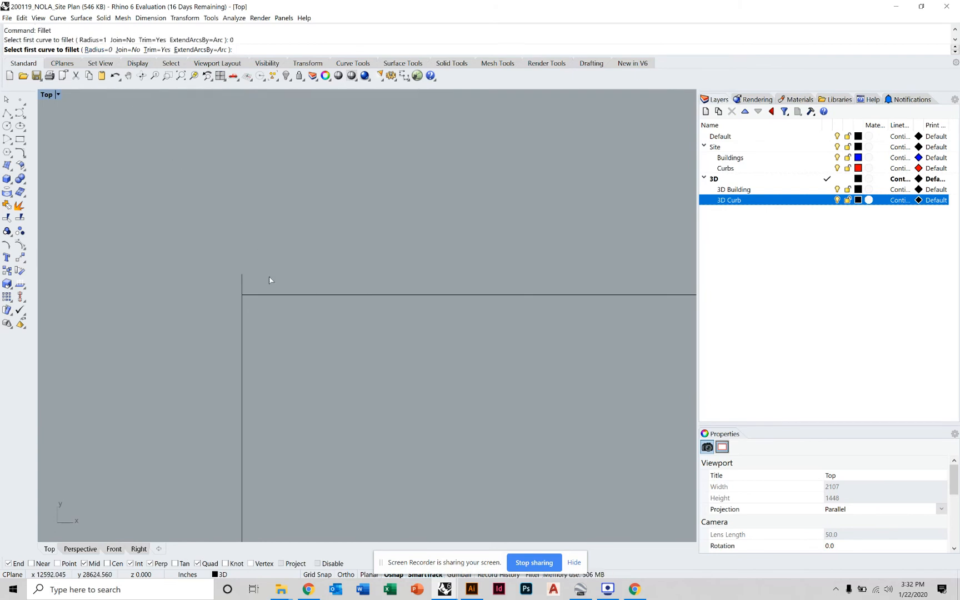
pyautogui.click(267, 295)
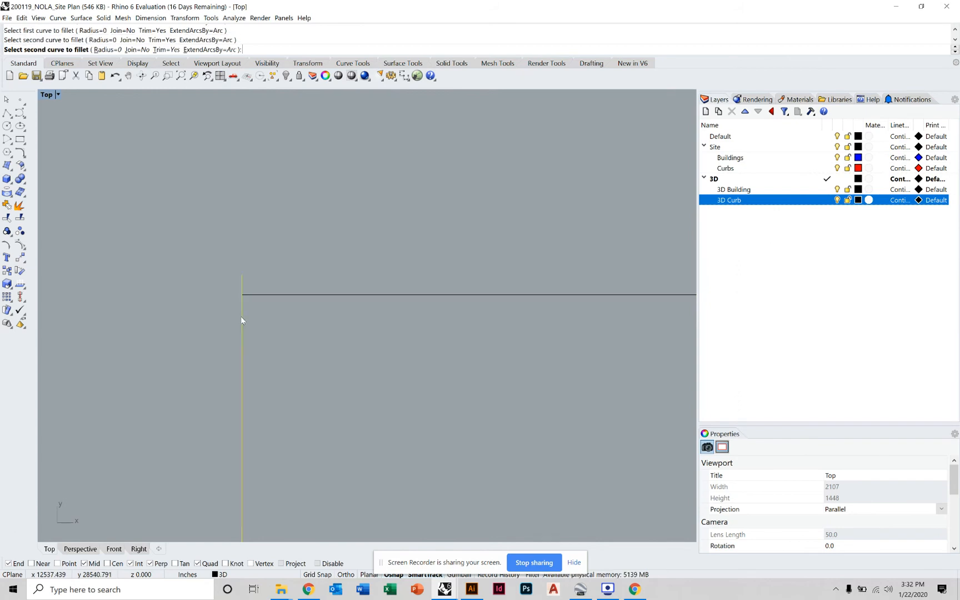
pyautogui.click(241, 321)
# Fillet the two boundary curves at the lower-right corner of the site rectangle with radius 0
pyautogui.scroll(-5, 263, 298)
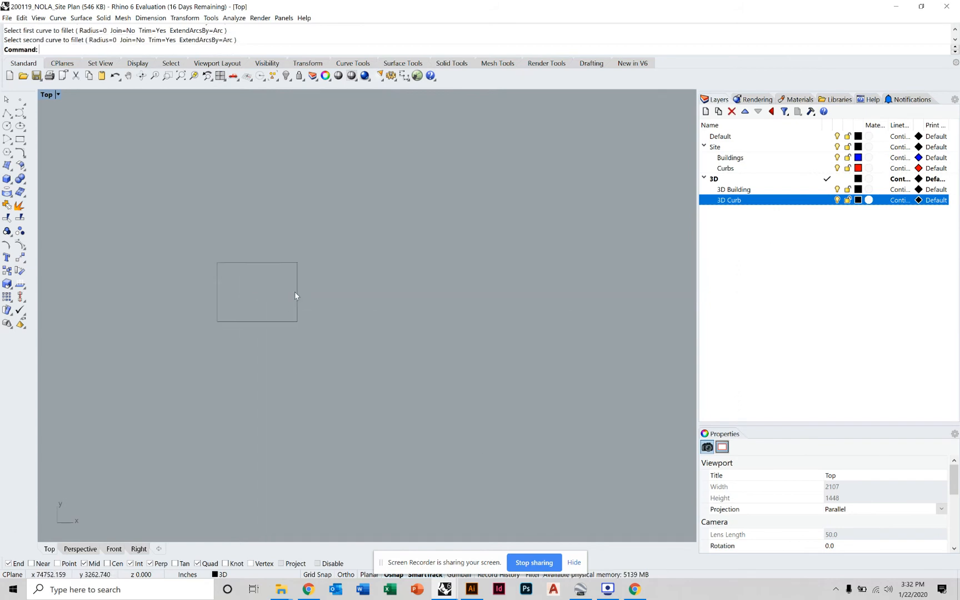
pyautogui.scroll(8, 295, 295)
pyautogui.press('Return')
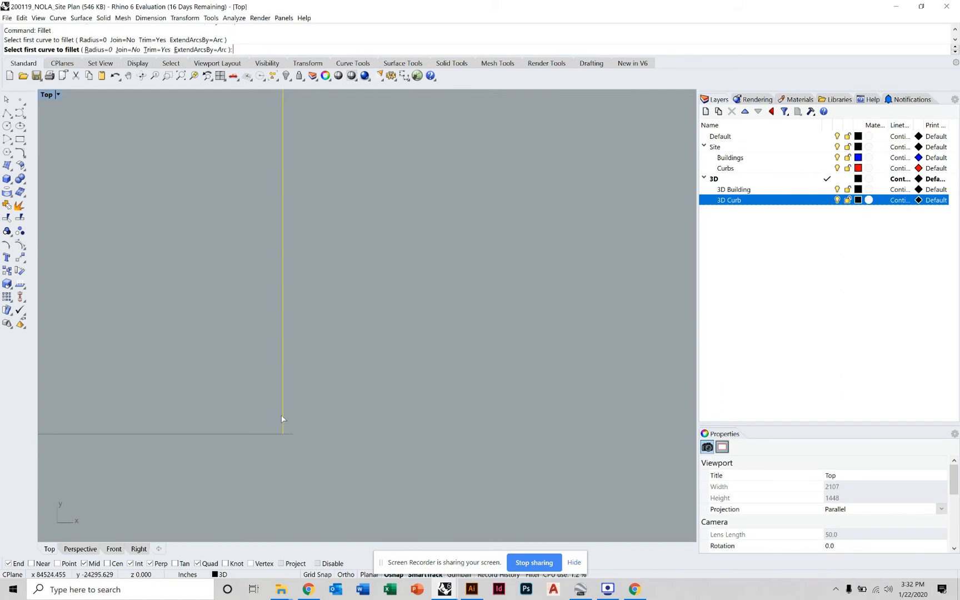
pyautogui.click(283, 418)
pyautogui.scroll(-5, 264, 432)
# Join the two trimmed boundary curves into one closed curve and check its object type
pyautogui.click(254, 341)
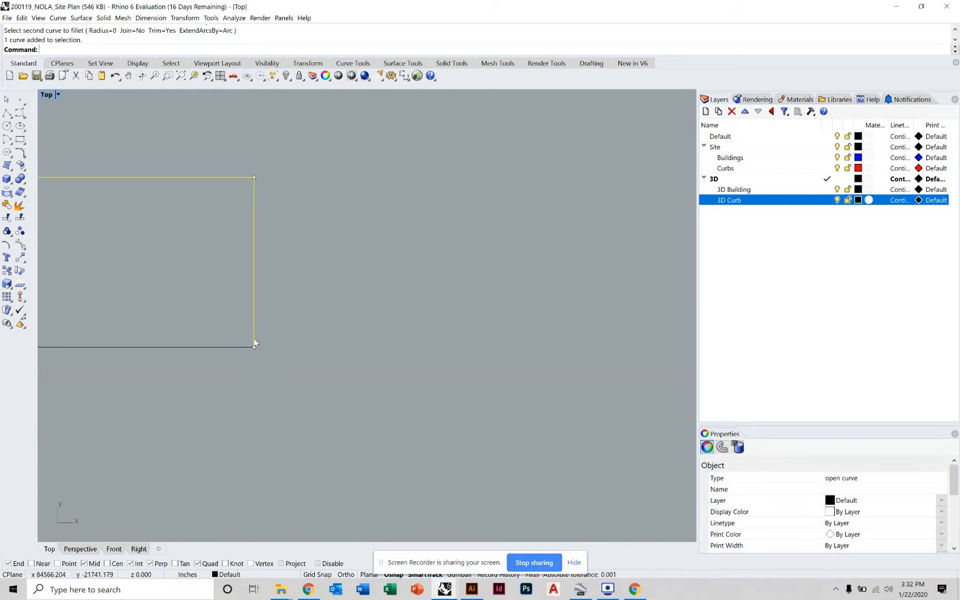
pyautogui.moveTo(223, 341); pyautogui.dragTo(291, 351, button='right')
pyautogui.keyDown('shift'); pyautogui.click(251, 356); pyautogui.keyUp('shift')
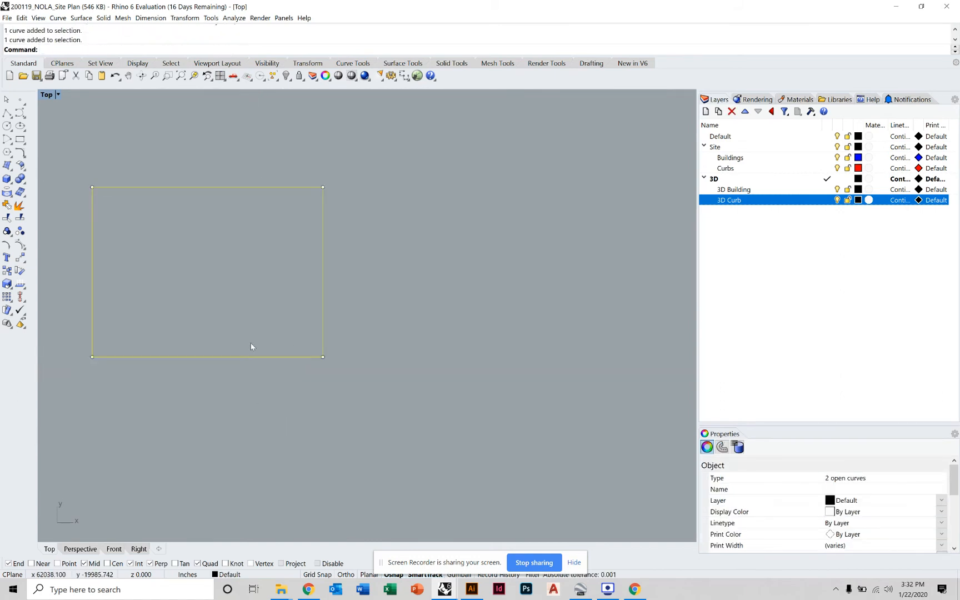
pyautogui.write('Join')
pyautogui.press('Return')
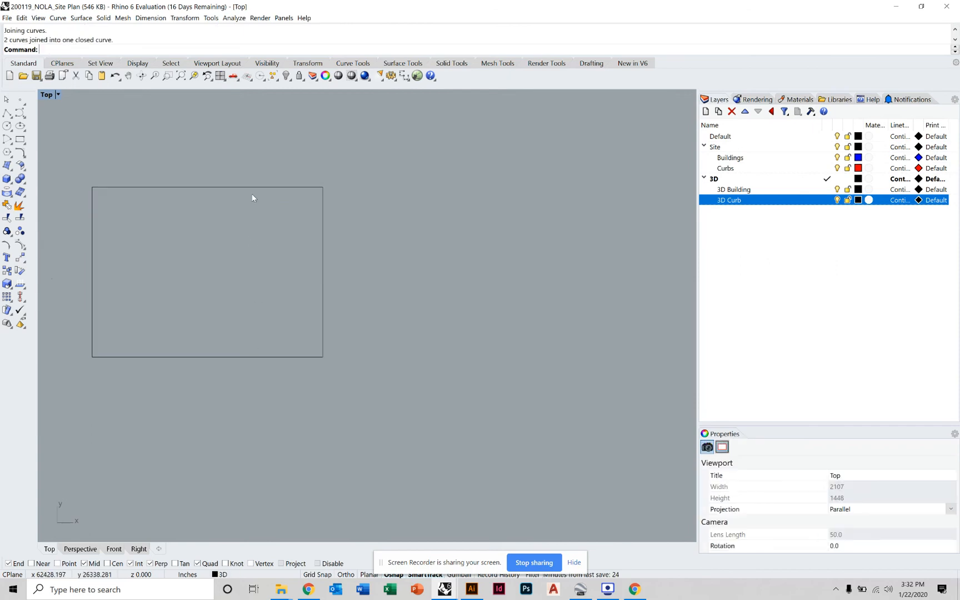
pyautogui.click(256, 187)
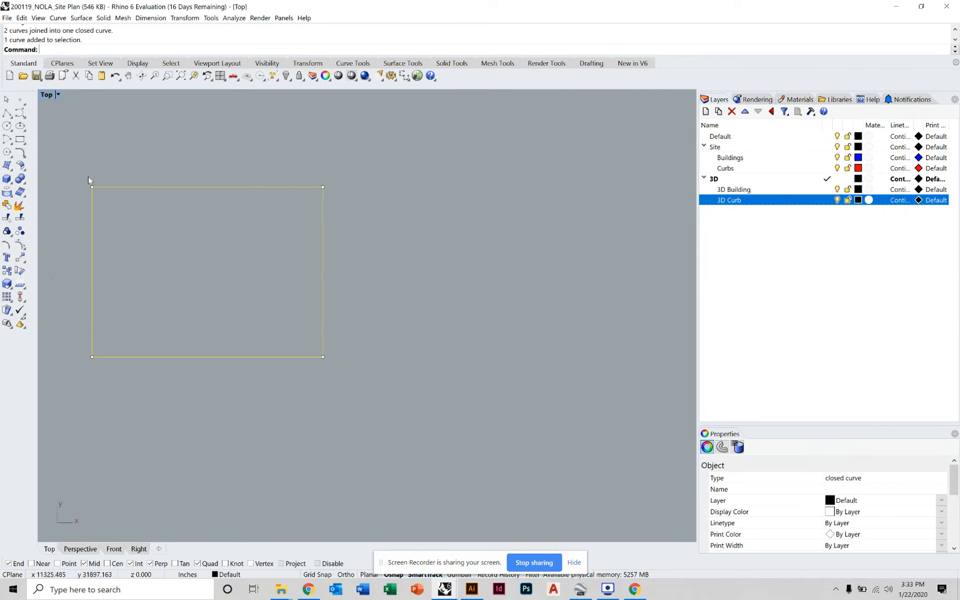
pyautogui.click(167, 230)
pyautogui.moveTo(214, 259); pyautogui.dragTo(256, 271, button='right')
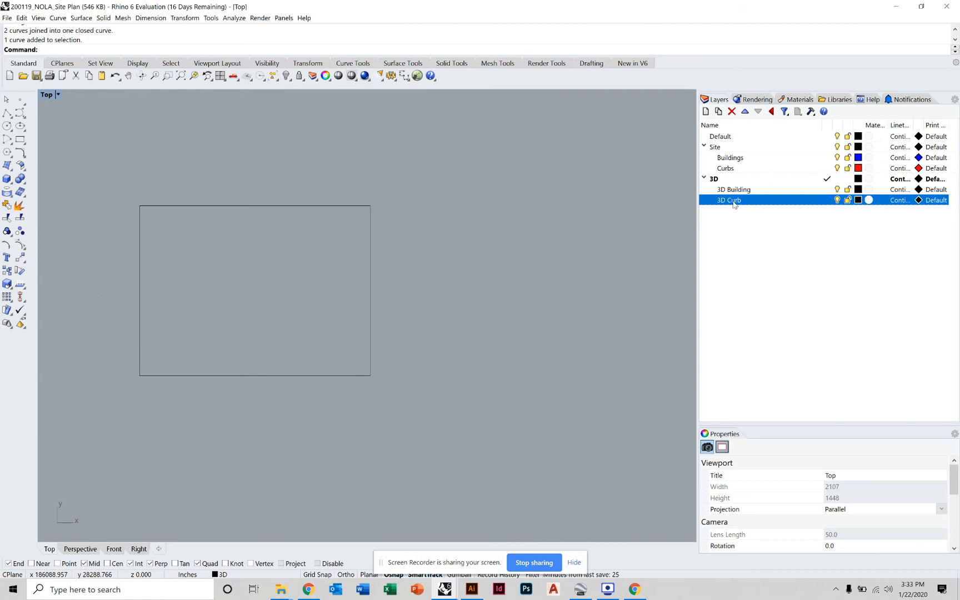
# Create a new layer named Road under the 3D layer
pyautogui.click(738, 243)
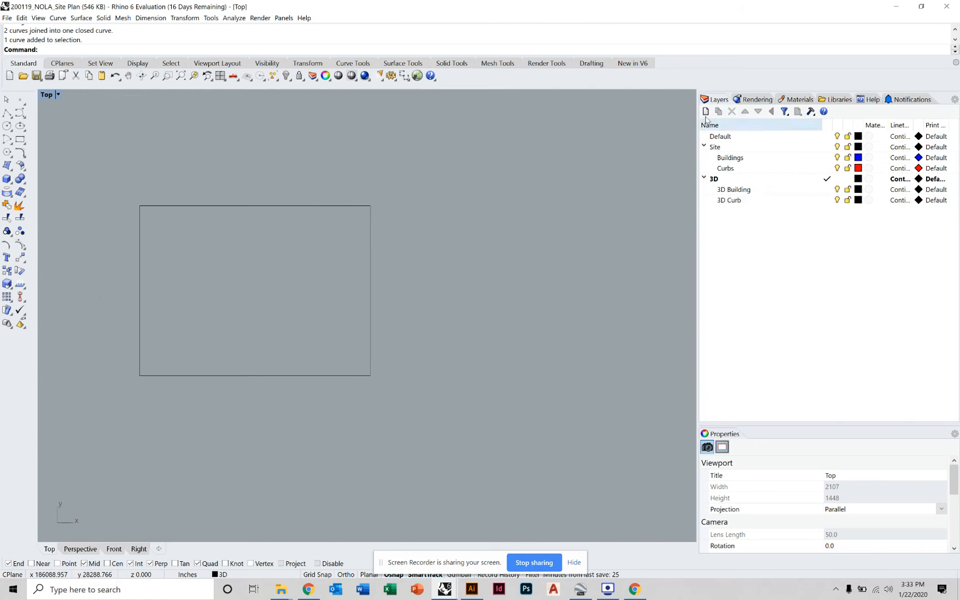
pyautogui.click(732, 201)
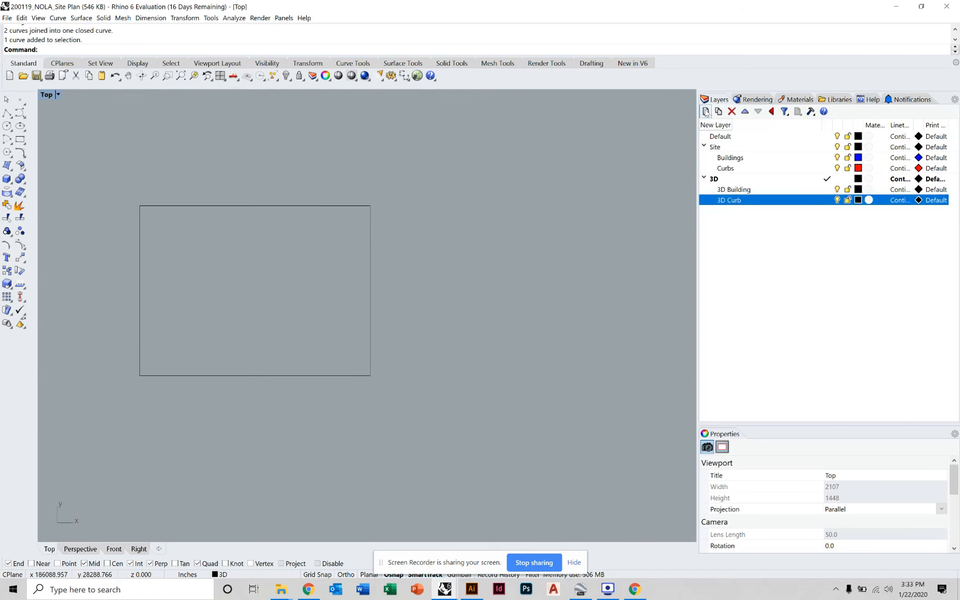
pyautogui.click(706, 111)
pyautogui.write('Str')
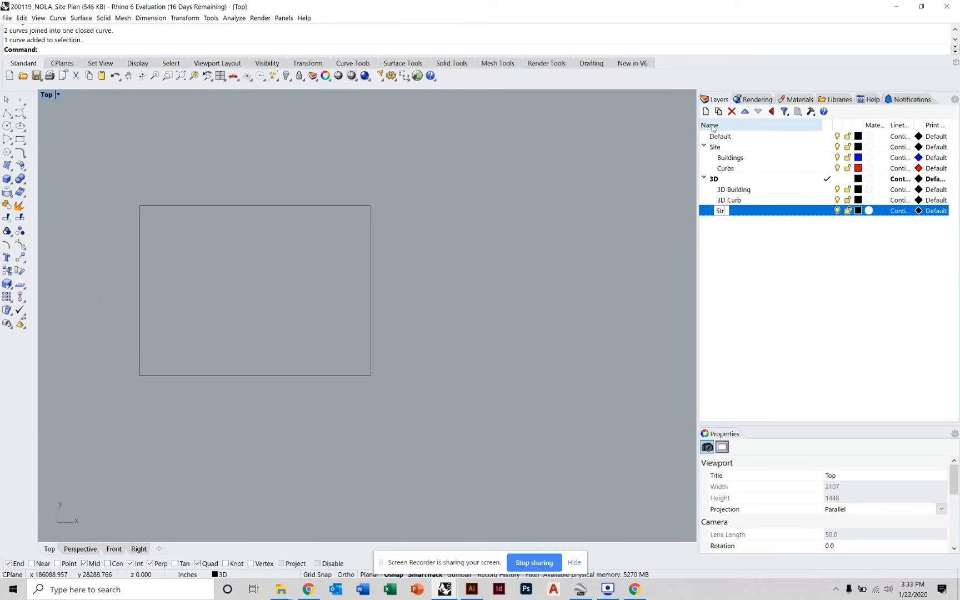
pyautogui.write('ee')
pyautogui.press('BackSpace')
pyautogui.press('BackSpace')
pyautogui.press('BackSpace')
pyautogui.press('BackSpace')
pyautogui.press('BackSpace')
pyautogui.write('ad')
pyautogui.click(795, 246)
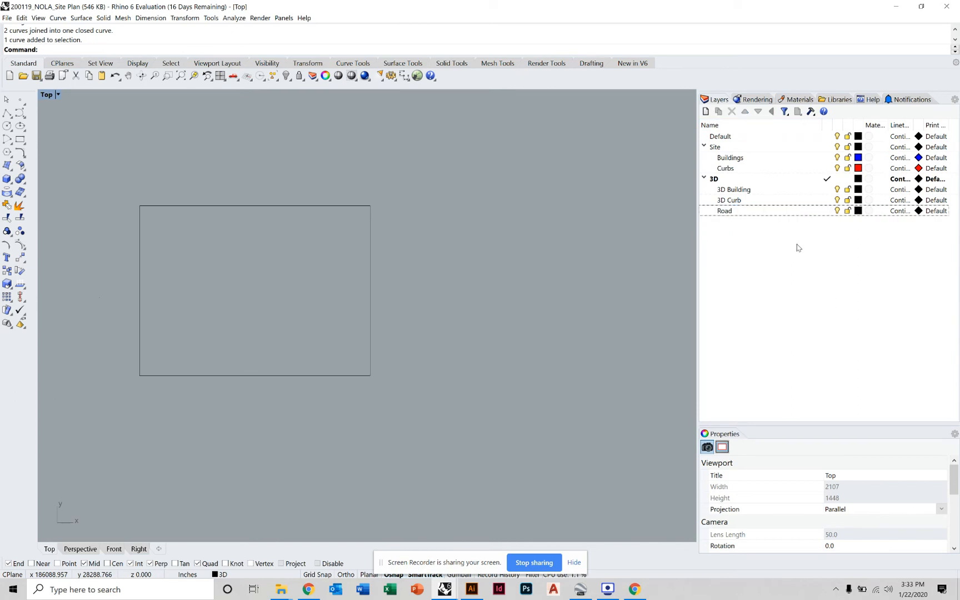
# Make Road the current layer and create a planar surface from the closed site boundary curve
pyautogui.click(371, 272)
pyautogui.click(826, 211)
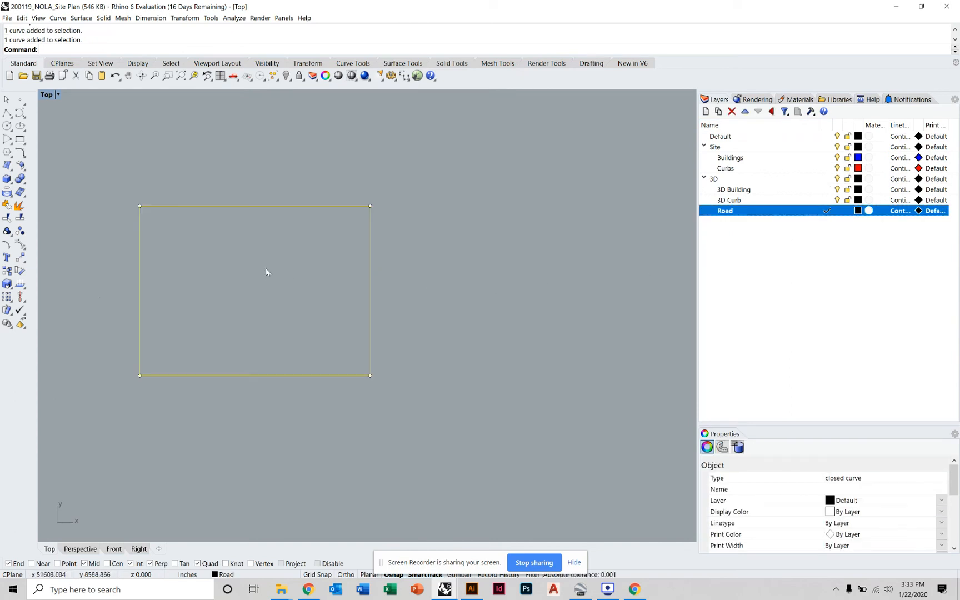
pyautogui.click(6, 167)
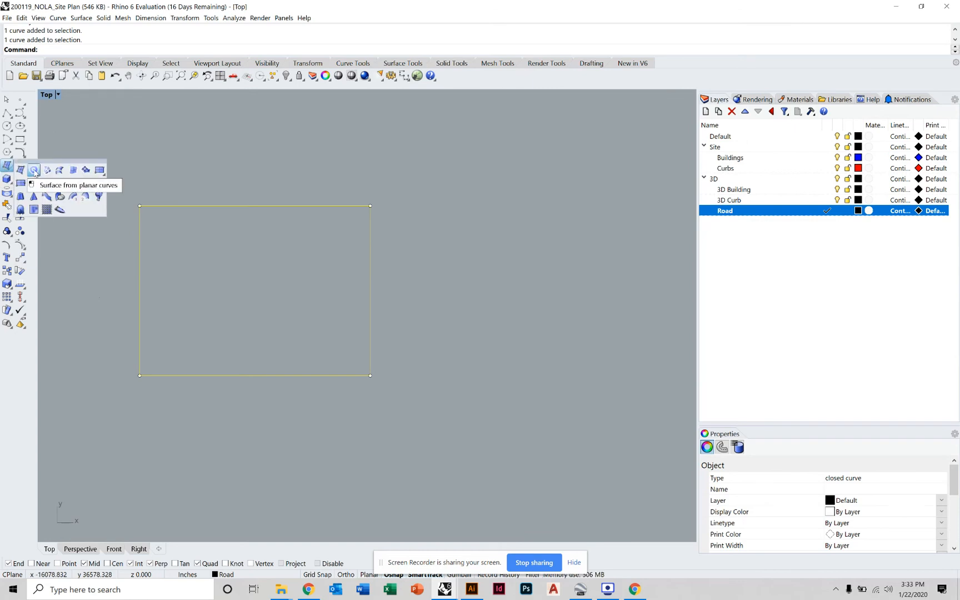
pyautogui.click(34, 170)
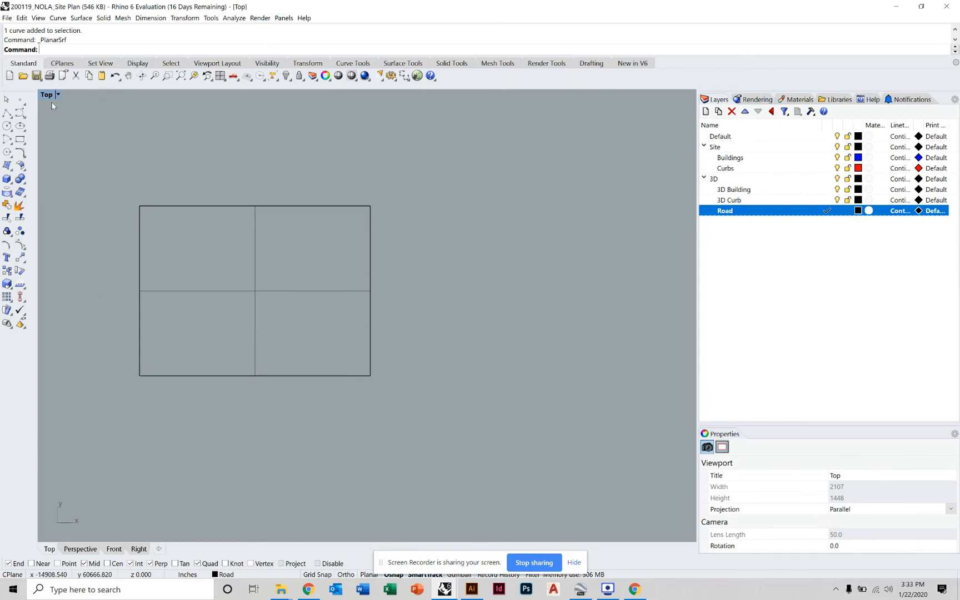
# Show all hidden site objects again in the Perspective view
pyautogui.click(80, 549)
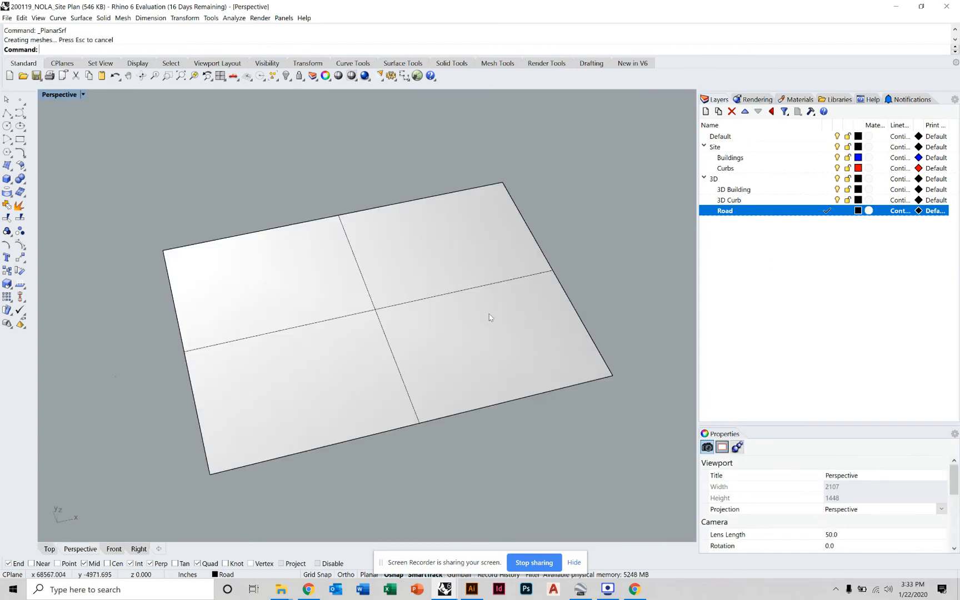
pyautogui.scroll(-5, 489, 315)
pyautogui.scroll(4, 460, 305)
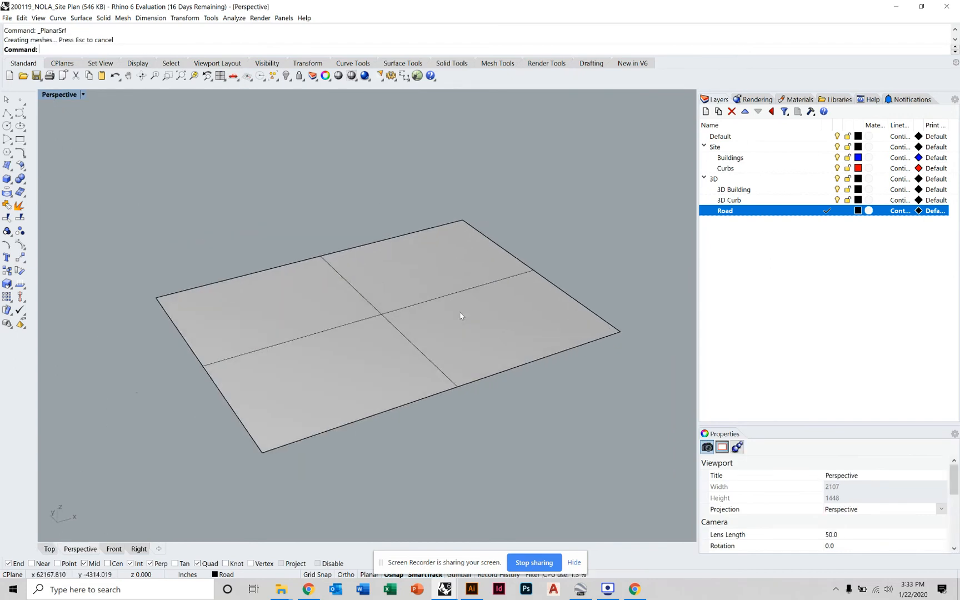
pyautogui.write('Show')
pyautogui.press('Return')
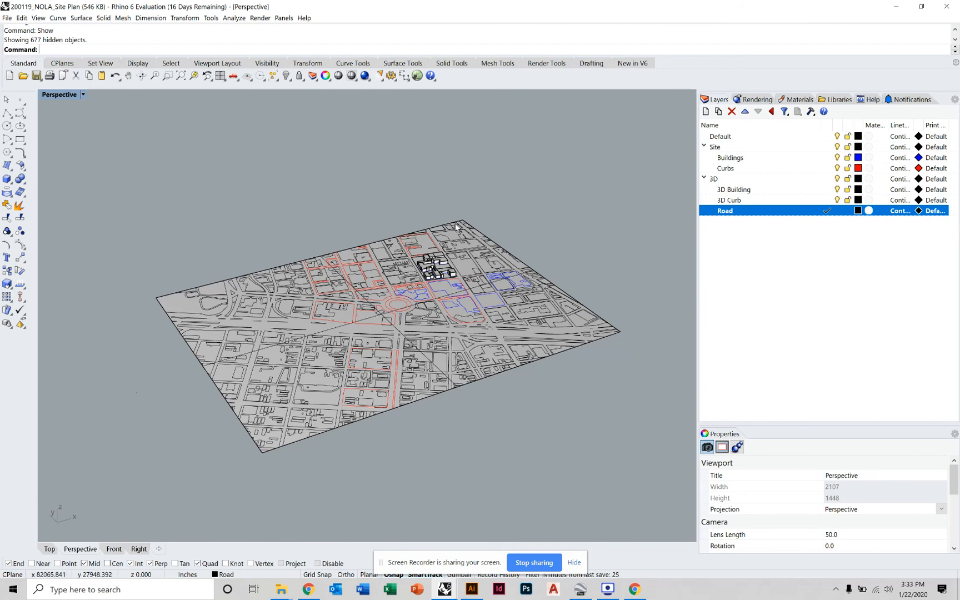
# Move the road surface with the vertical option on, from its site-boundary corner to the corner of the 3D curb block
pyautogui.scroll(6, 417, 313)
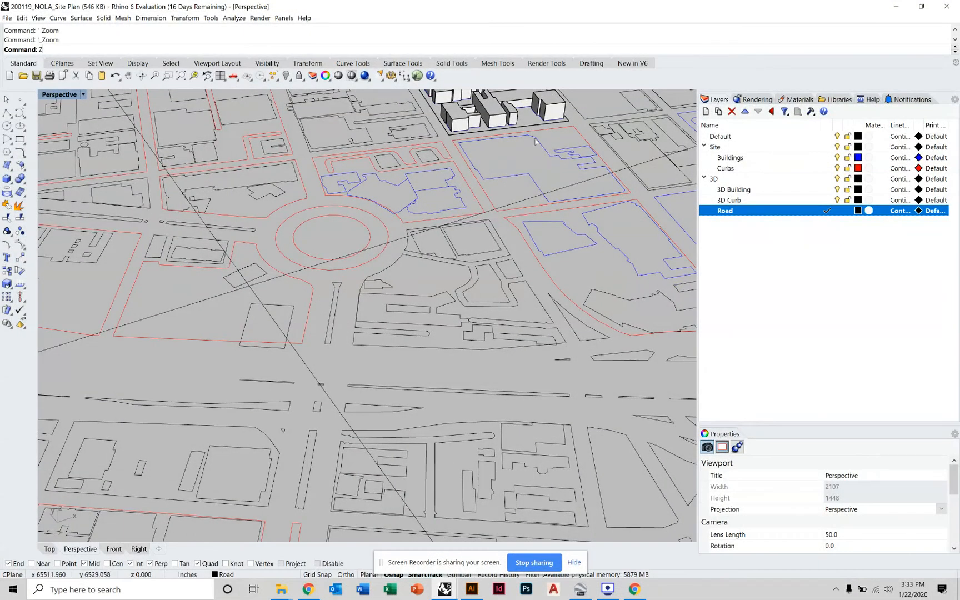
pyautogui.hotkey('ctrl', 'w')
pyautogui.moveTo(582, 118); pyautogui.dragTo(512, 154)
pyautogui.click(507, 218)
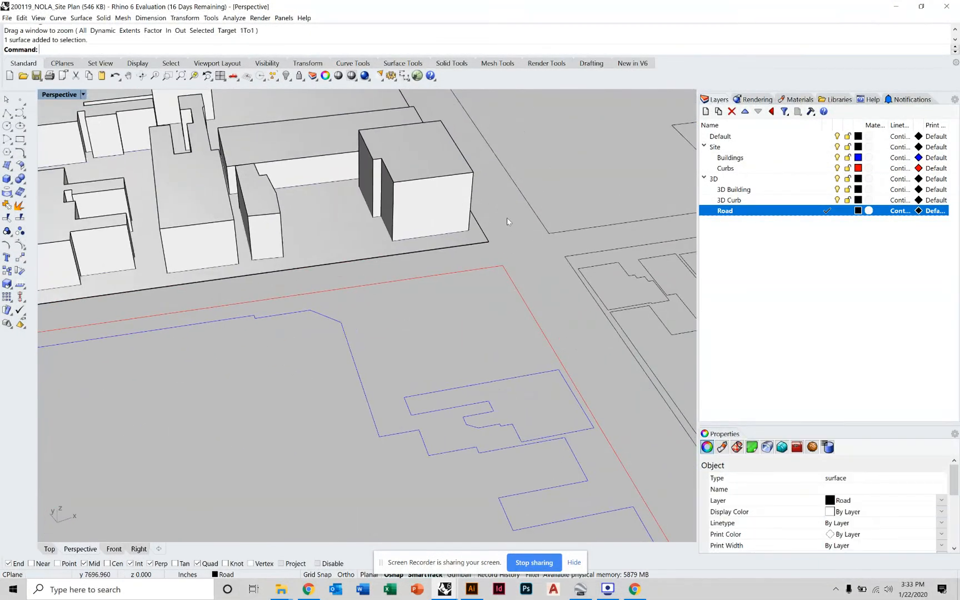
pyautogui.scroll(-5, 507, 217)
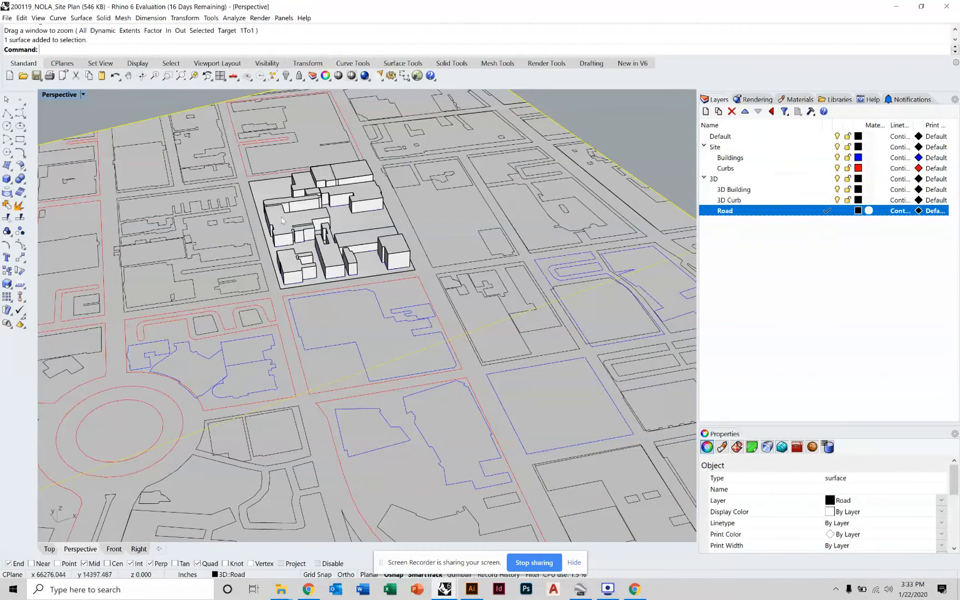
pyautogui.scroll(10, 303, 233)
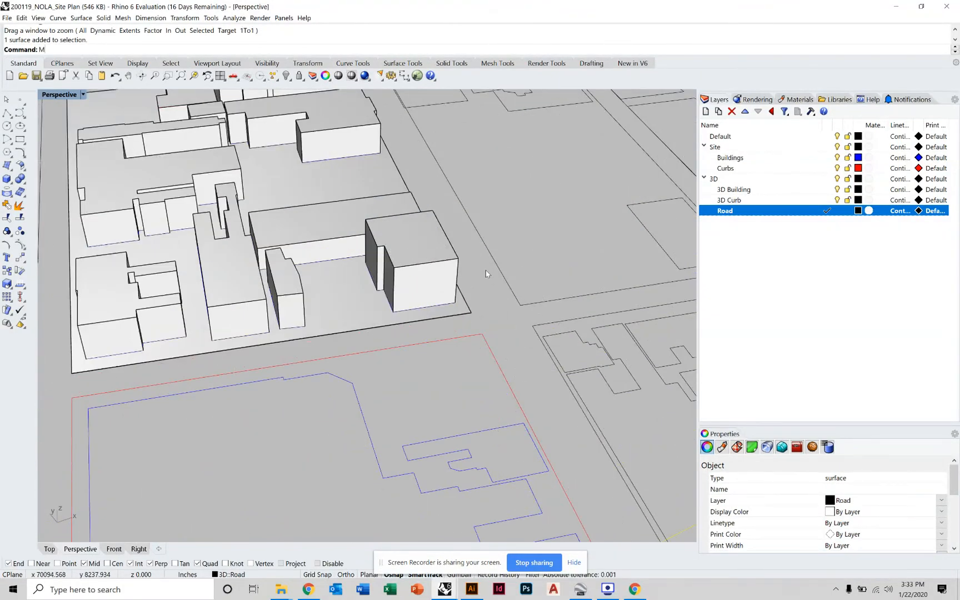
pyautogui.press('Return')
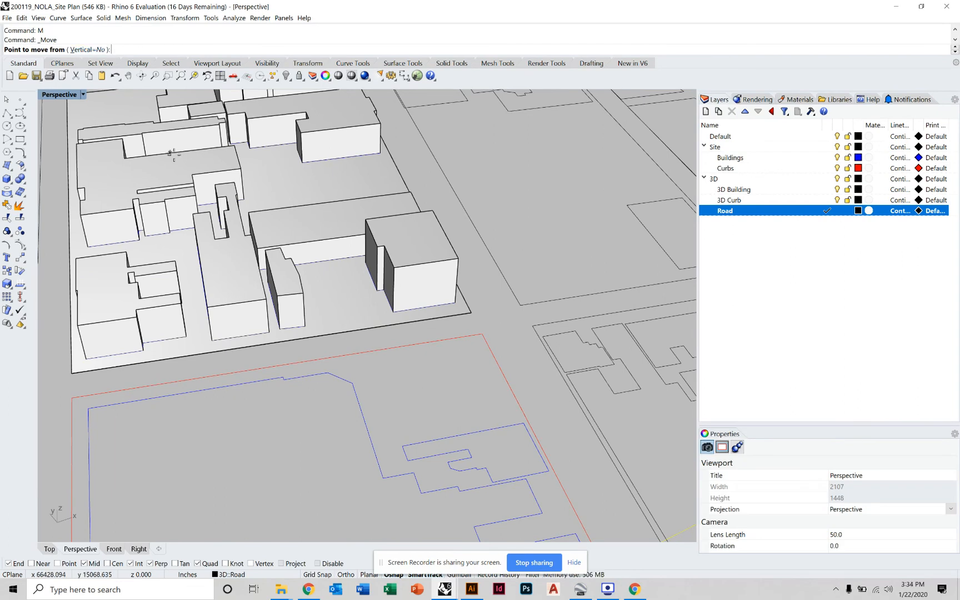
pyautogui.write('v')
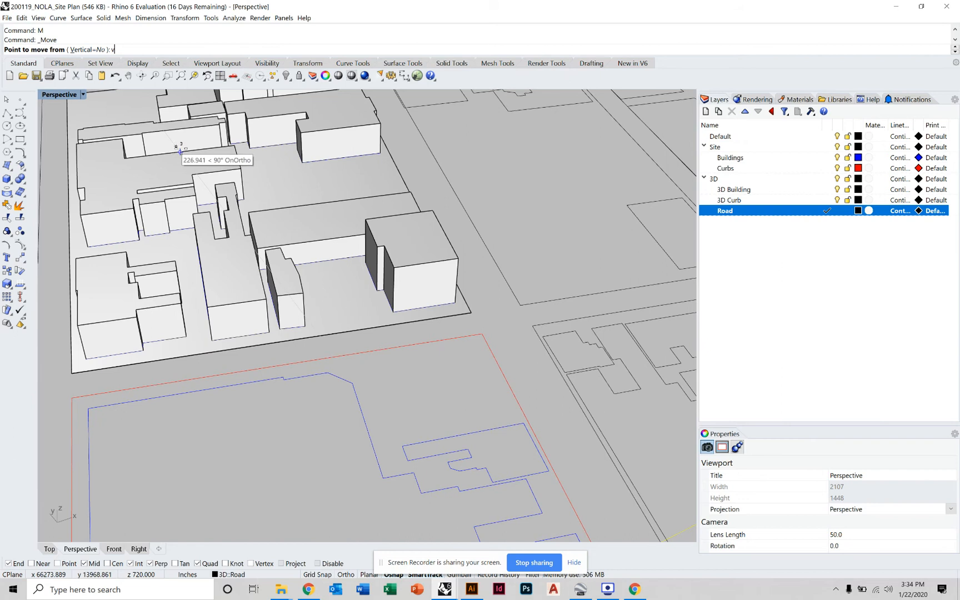
pyautogui.press('Return')
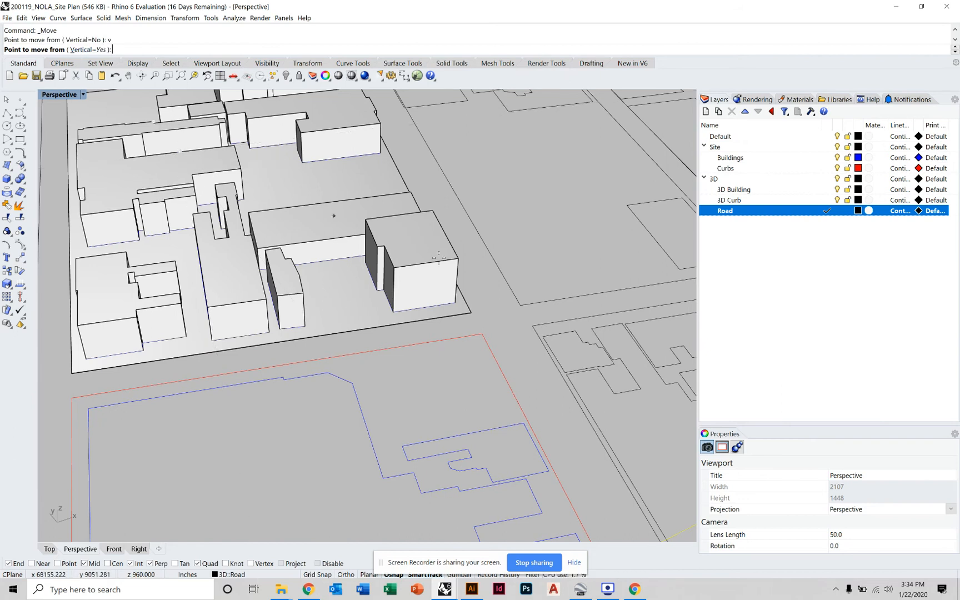
pyautogui.scroll(-10, 493, 318)
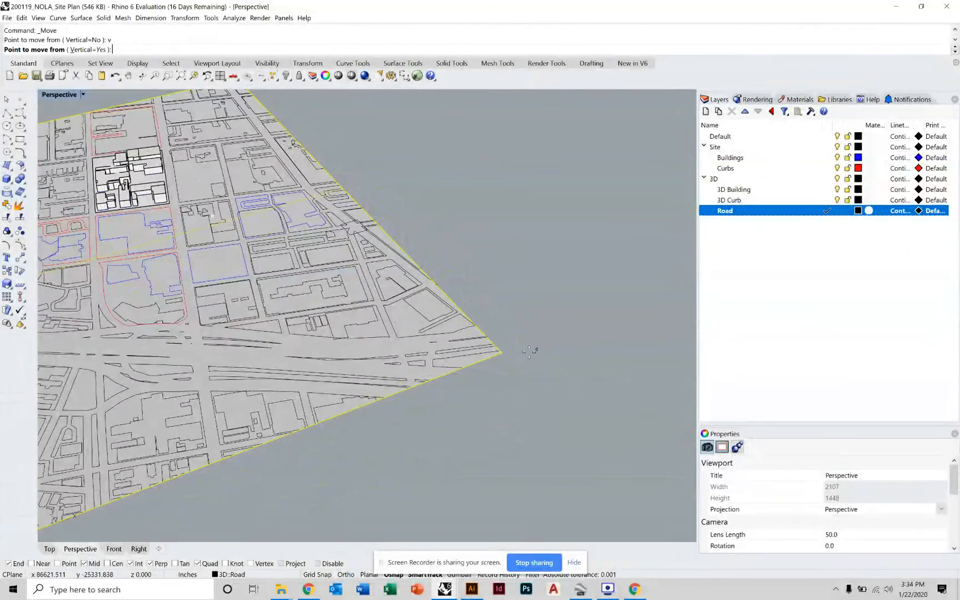
pyautogui.scroll(5, 522, 351)
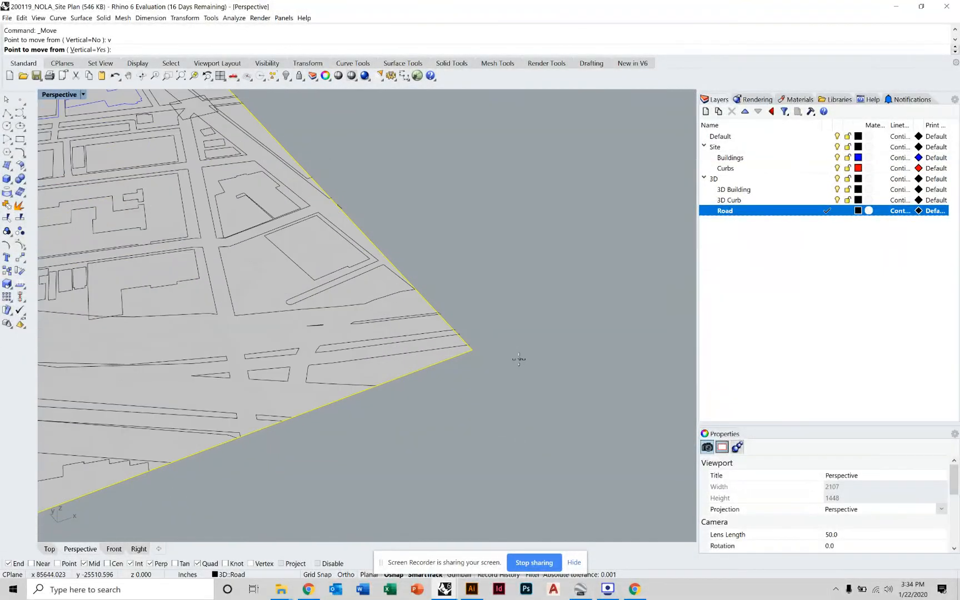
pyautogui.click(473, 350)
pyautogui.scroll(-5, 473, 350)
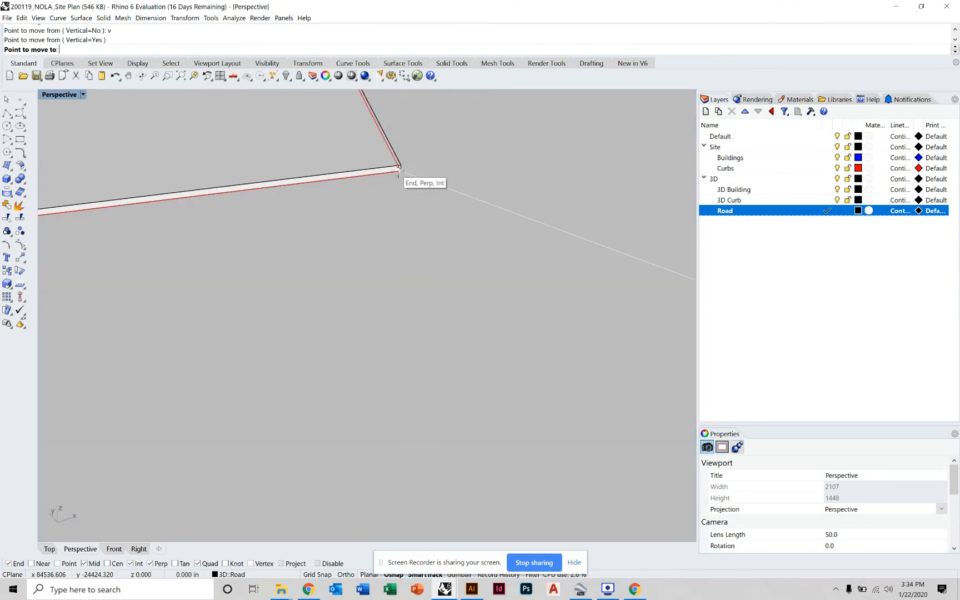
pyautogui.click(399, 168)
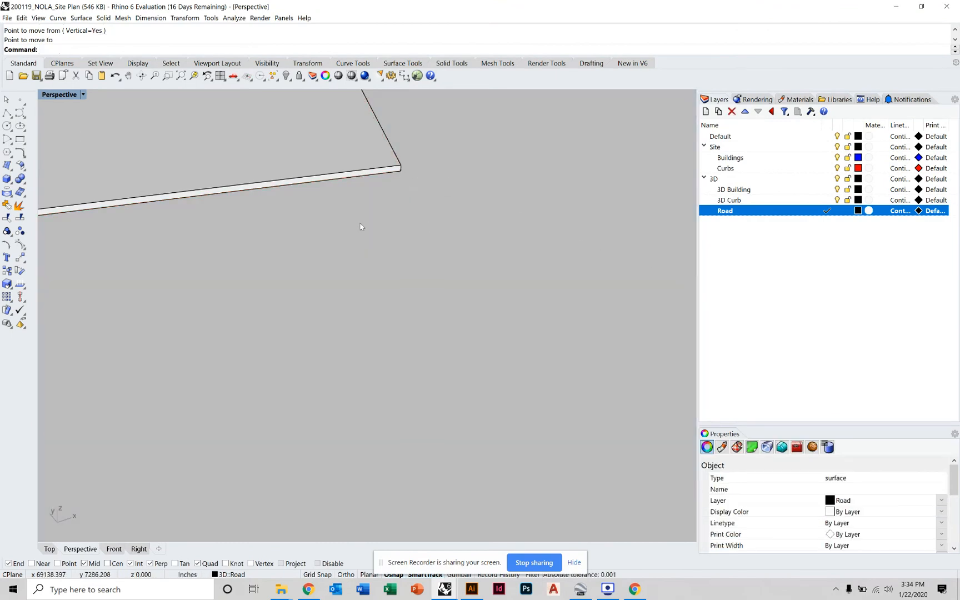
# Examine up close how the 3D curb edge and the corner building sit on the road surface
pyautogui.scroll(5, 359, 226)
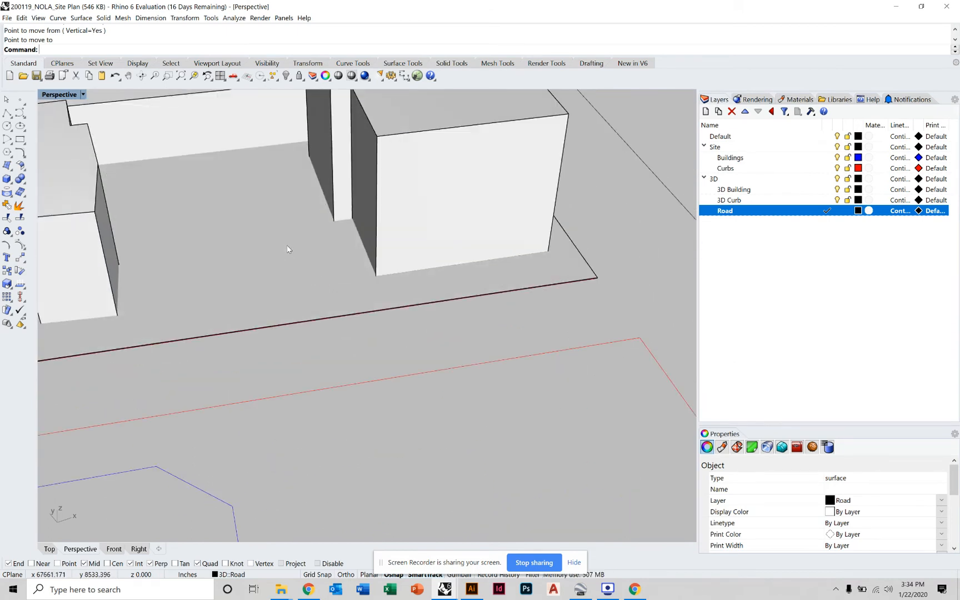
pyautogui.scroll(3, 600, 280)
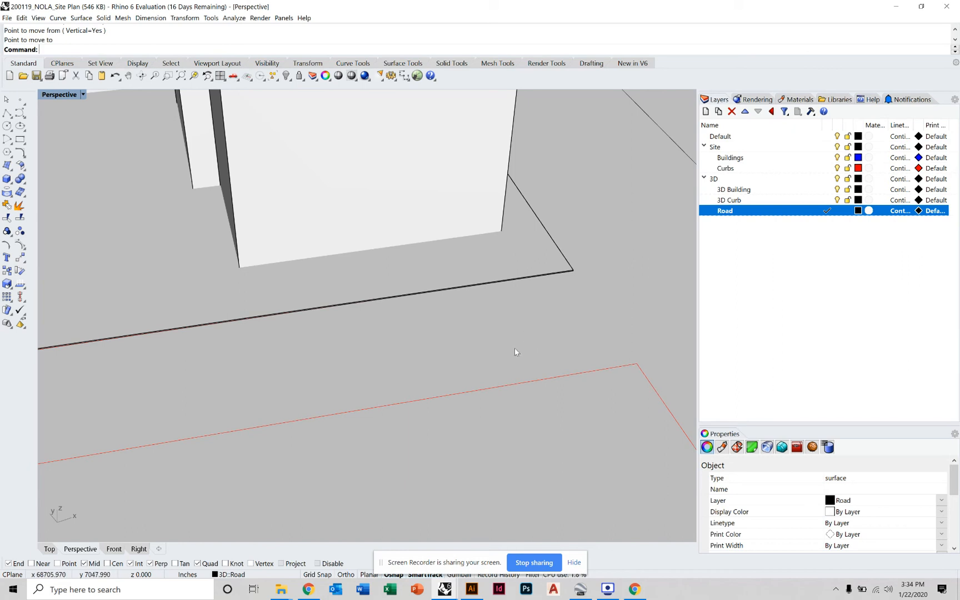
pyautogui.scroll(-5, 509, 347)
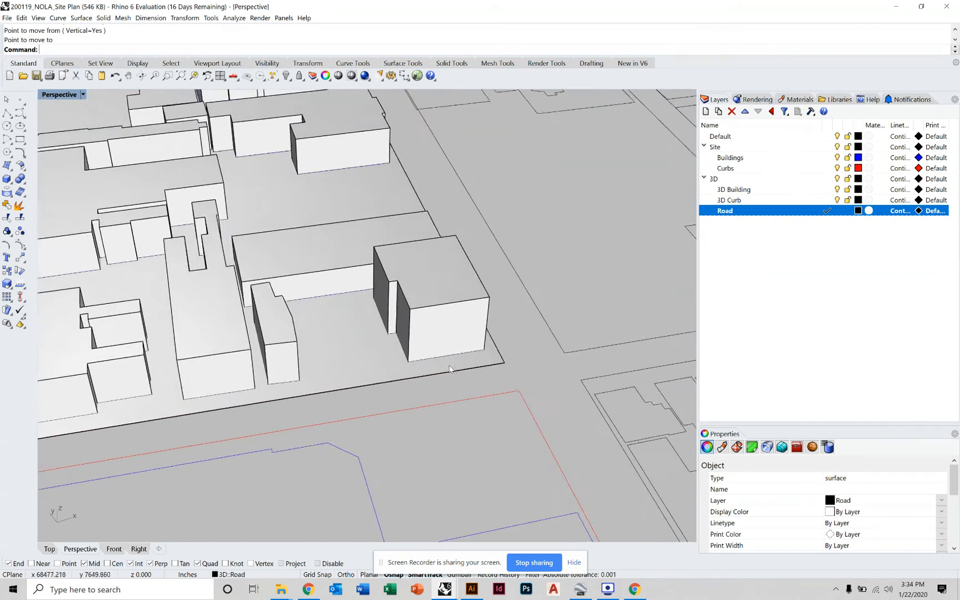
pyautogui.moveTo(450, 368); pyautogui.dragTo(444, 340, button='right')
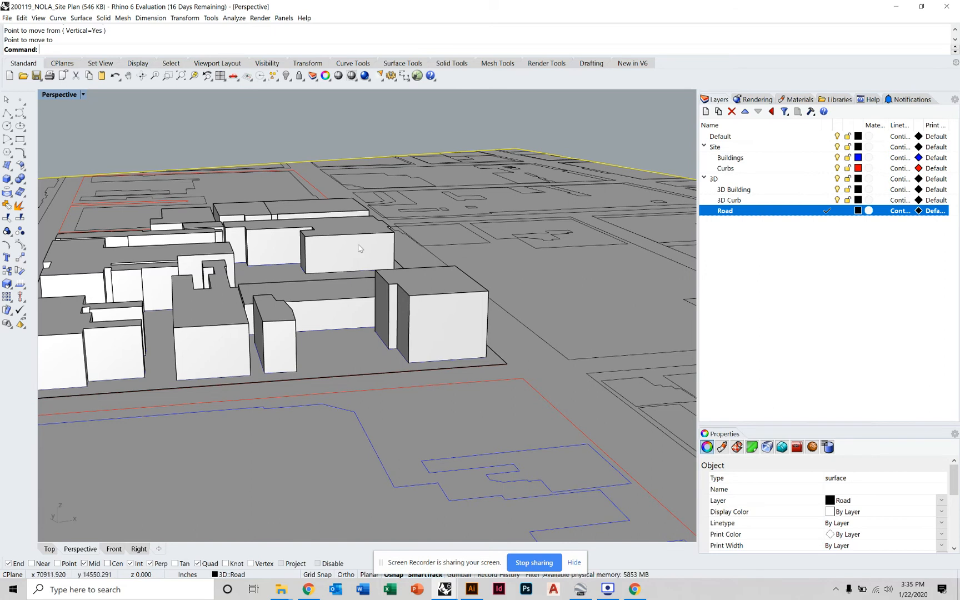
pyautogui.click(307, 135)
pyautogui.scroll(-10, 307, 134)
pyautogui.moveTo(312, 130); pyautogui.dragTo(311, 222, button='right')
pyautogui.keyDown('shift'); pyautogui.moveTo(355, 169); pyautogui.dragTo(316, 214, button='right'); pyautogui.keyUp('shift')
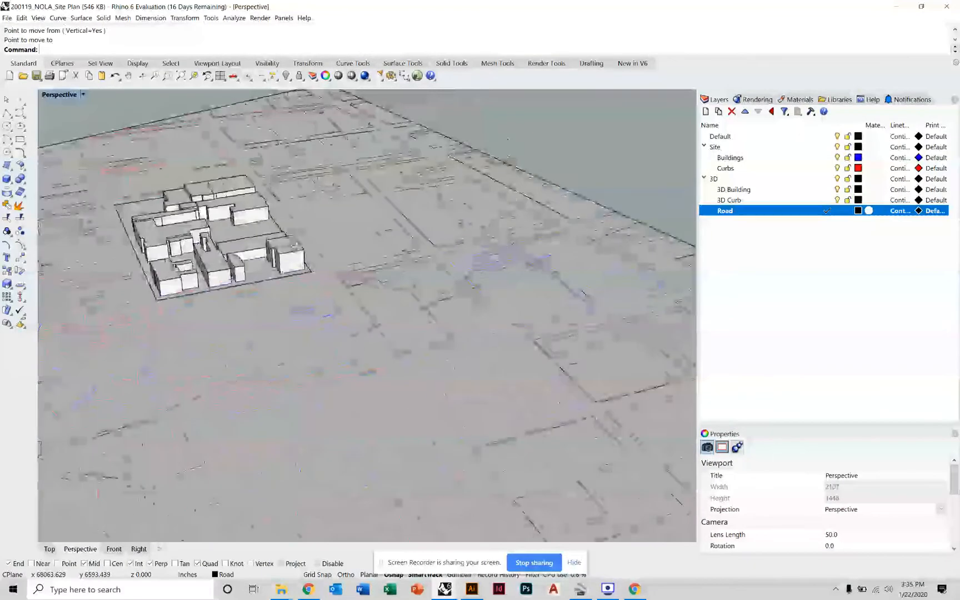
pyautogui.scroll(8, 255, 264)
pyautogui.scroll(5, 342, 273)
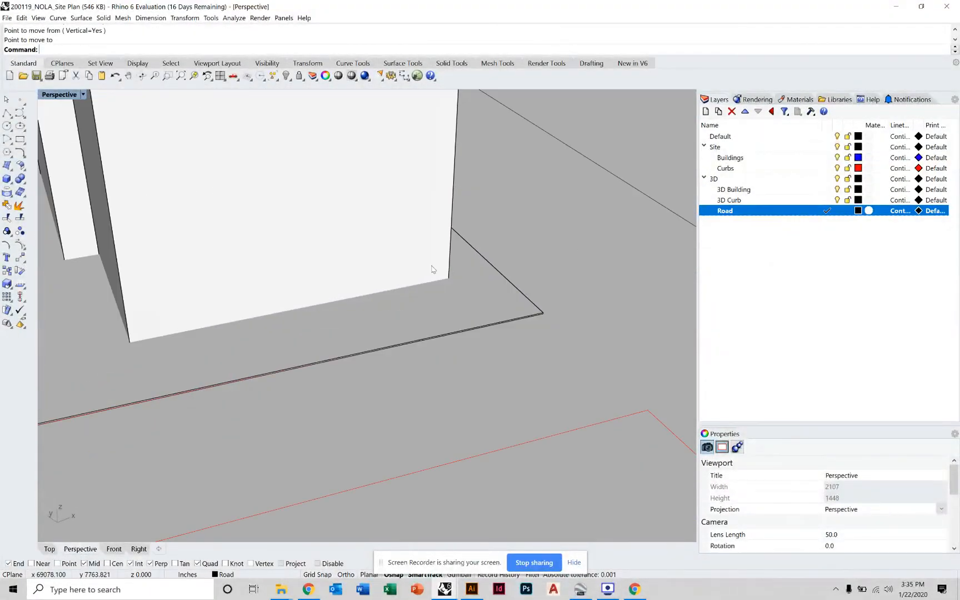
pyautogui.click(435, 261)
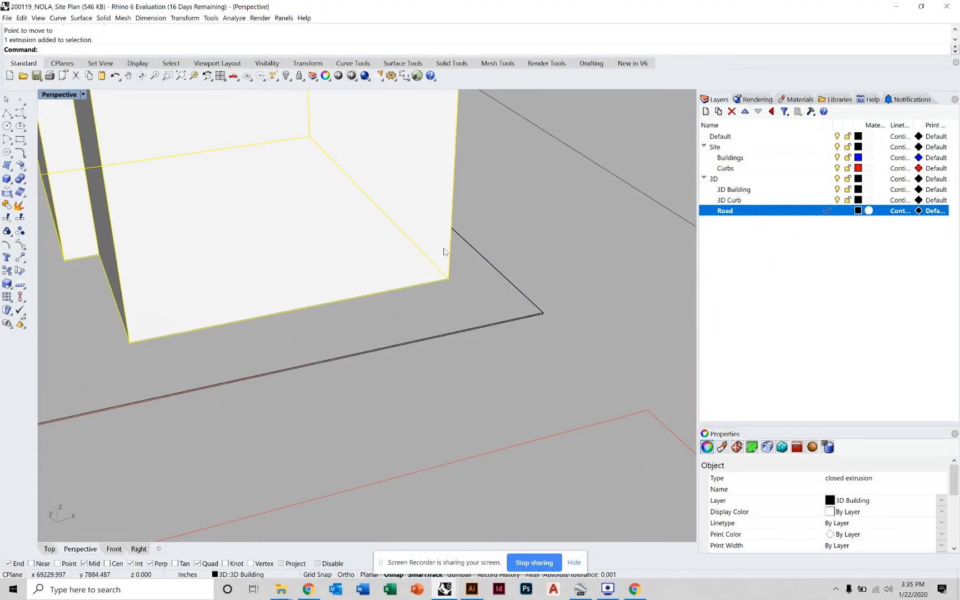
pyautogui.press('Escape')
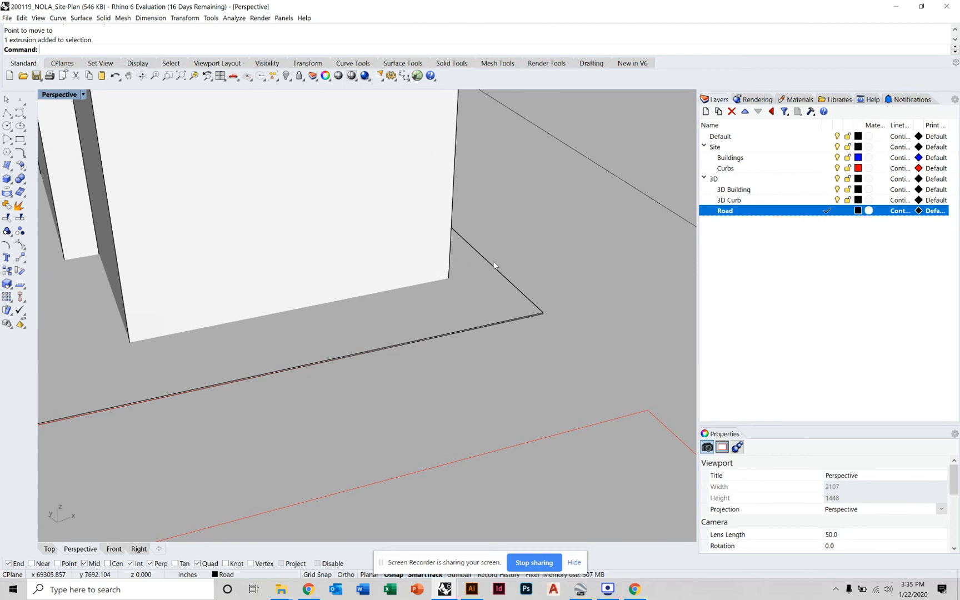
# Examine the 3D building block and its surrounding streets from several angles
pyautogui.scroll(-10, 519, 286)
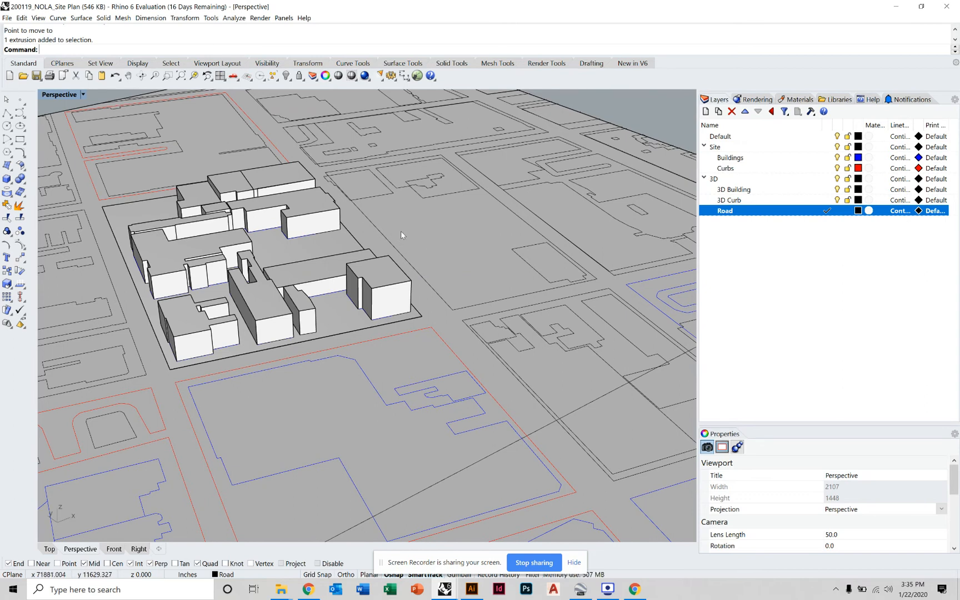
pyautogui.scroll(-6, 368, 229)
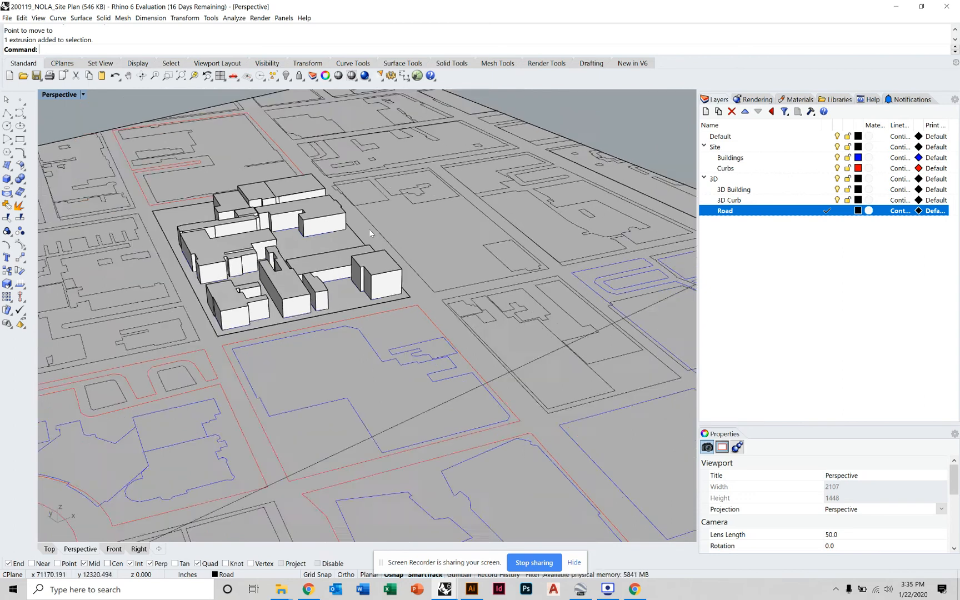
pyautogui.moveTo(369, 228); pyautogui.dragTo(302, 278, button='right')
pyautogui.scroll(8, 301, 278)
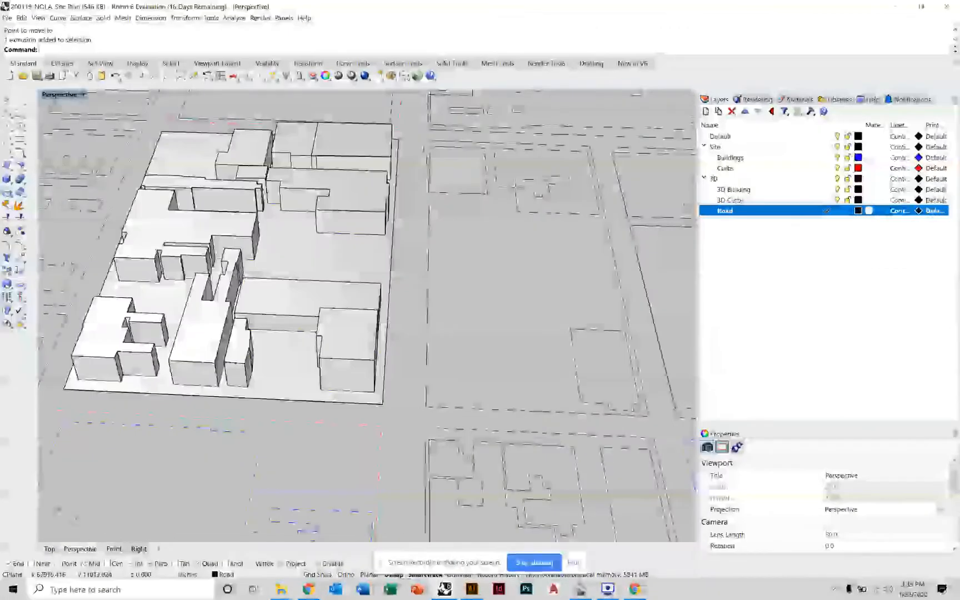
pyautogui.hotkey('ctrl', 'w')
pyautogui.moveTo(340, 244); pyautogui.dragTo(292, 293)
pyautogui.scroll(-10, 300, 286)
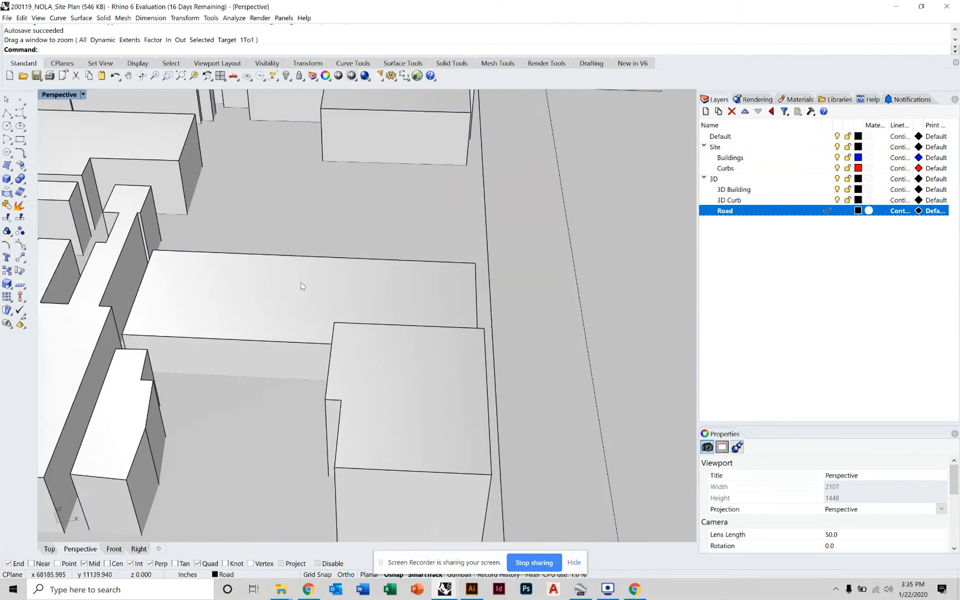
pyautogui.scroll(3, 369, 278)
pyautogui.moveTo(368, 270); pyautogui.dragTo(386, 275, button='right')
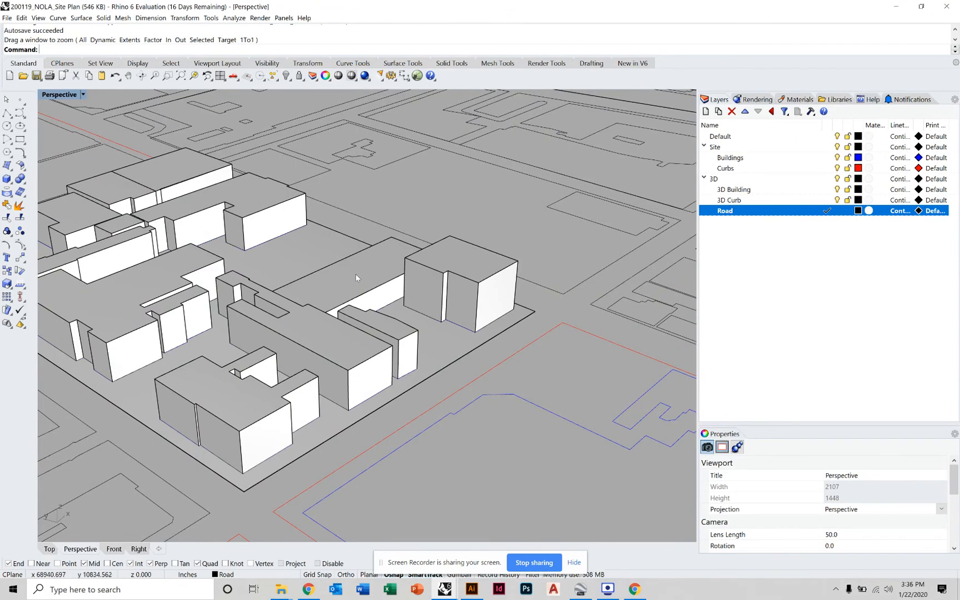
# Draw a corner-to-corner rectangular plane on the Road layer that extends beyond the whole site boundary on every side
pyautogui.scroll(-10, 355, 275)
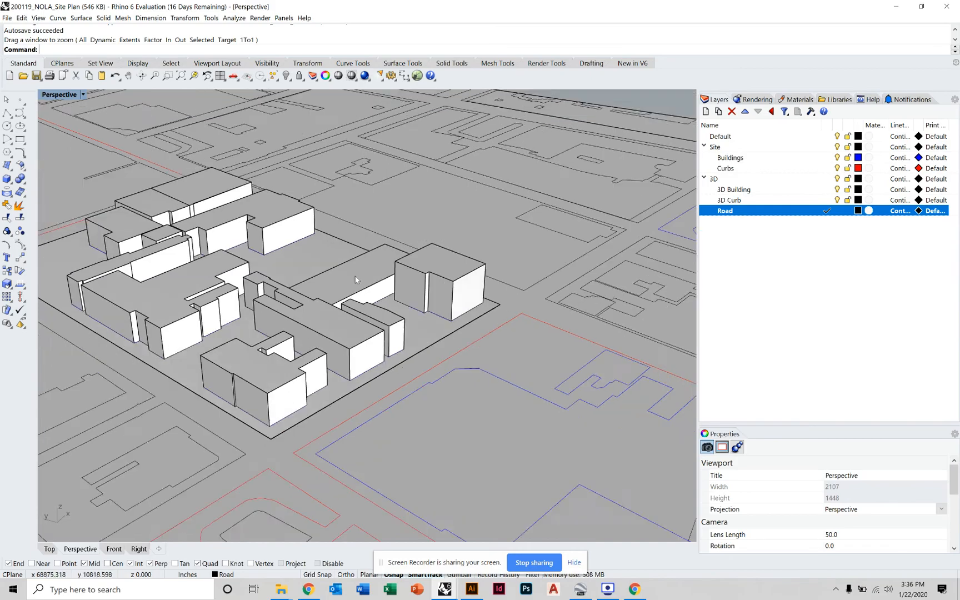
pyautogui.scroll(-8, 234, 245)
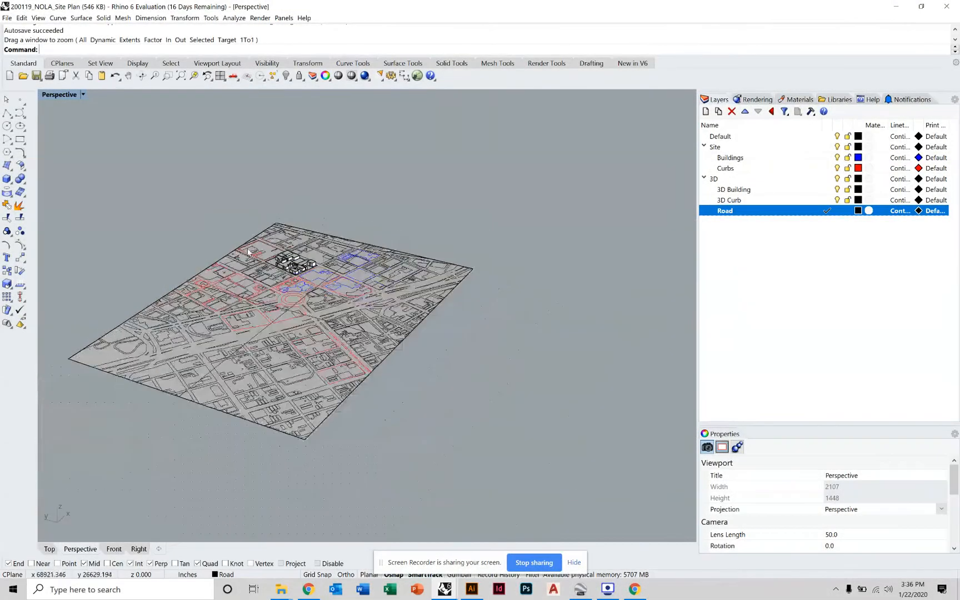
pyautogui.moveTo(544, 234); pyautogui.dragTo(292, 404, button='right')
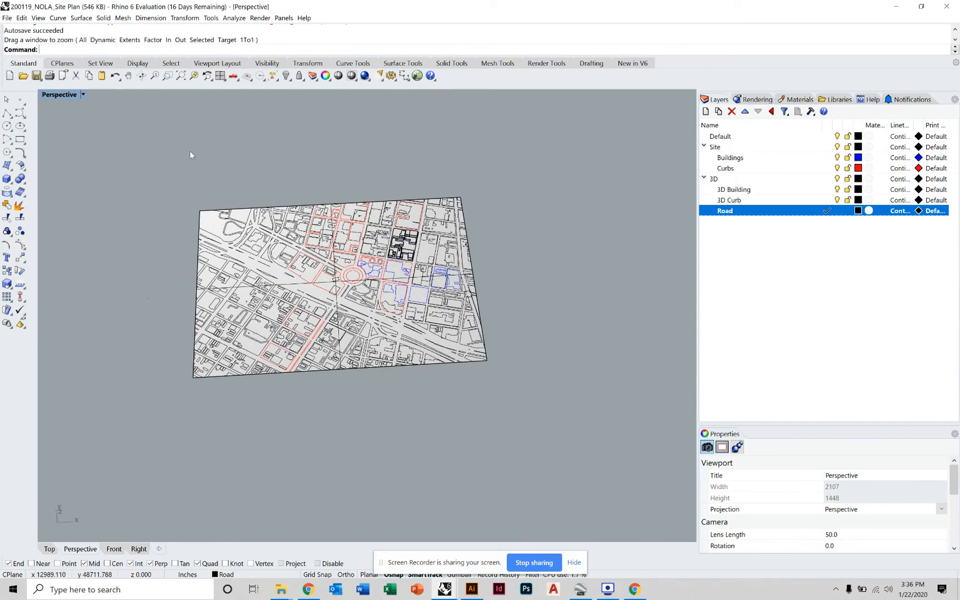
pyautogui.click(8, 166)
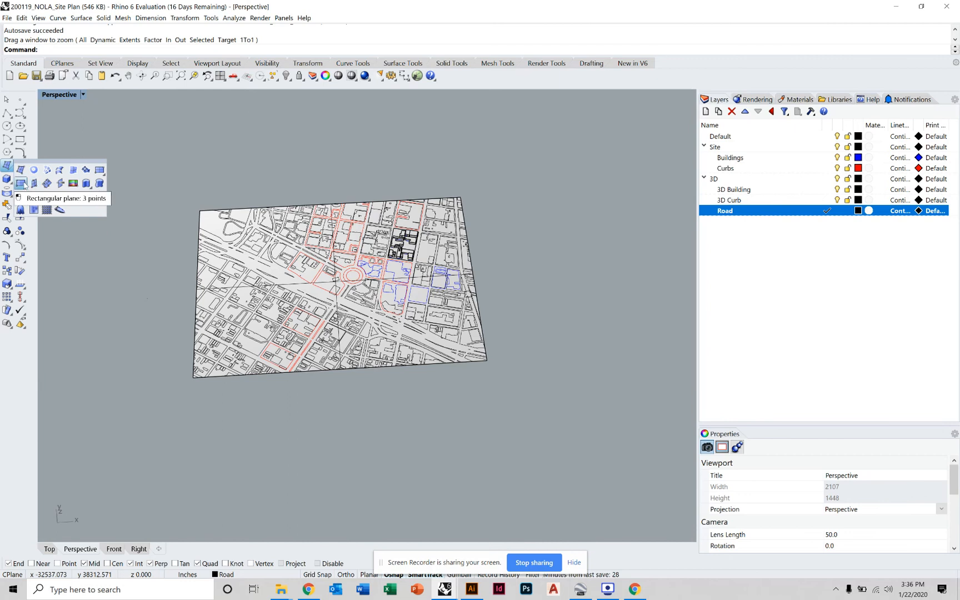
pyautogui.click(102, 175)
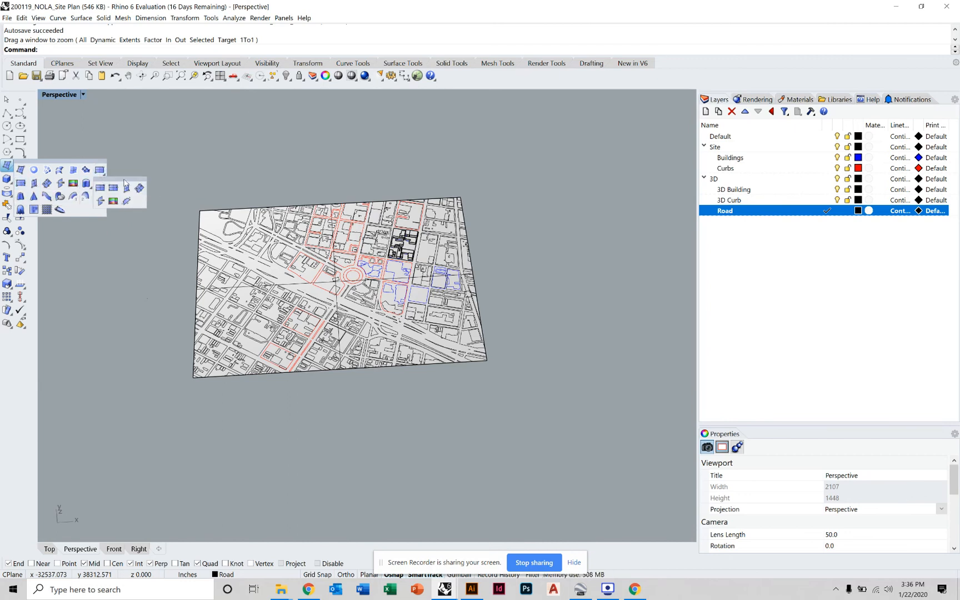
pyautogui.click(126, 187)
pyautogui.click(173, 182)
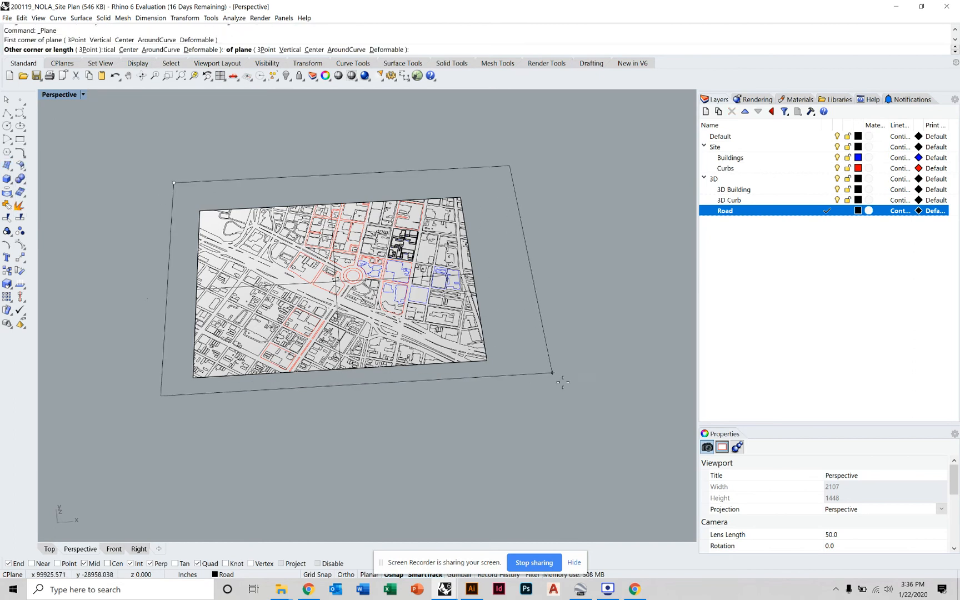
pyautogui.click(563, 423)
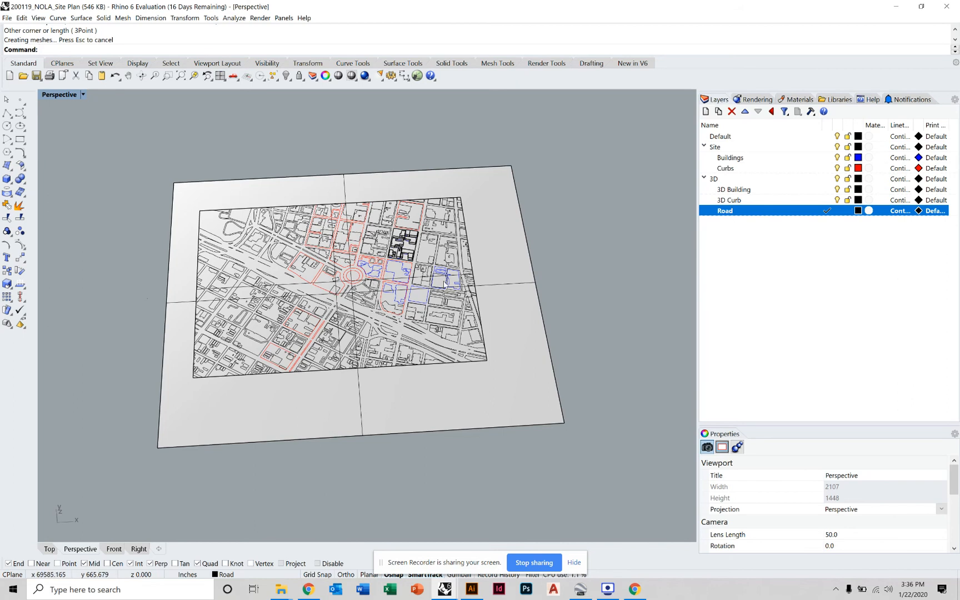
# Render the Perspective view from a low angle close to the corner building and its curb
pyautogui.scroll(10, 338, 258)
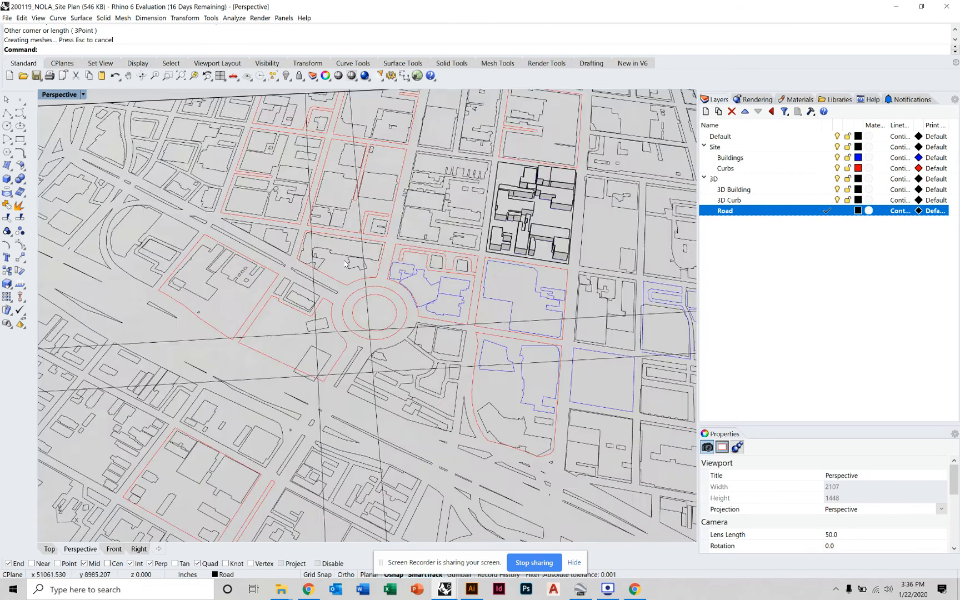
pyautogui.scroll(-8, 491, 246)
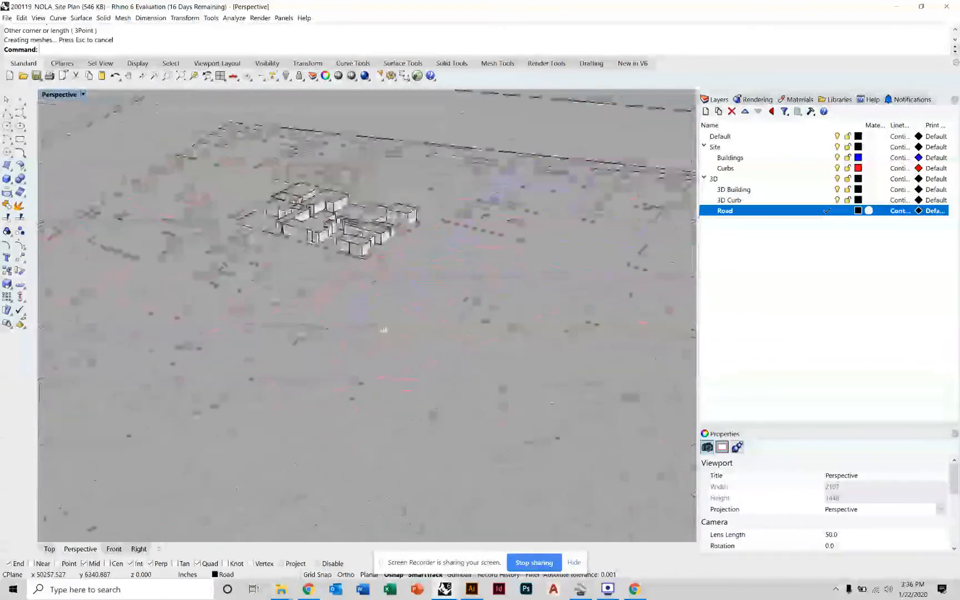
pyautogui.scroll(7, 383, 266)
pyautogui.moveTo(369, 389); pyautogui.dragTo(402, 360, button='right')
pyautogui.scroll(7, 383, 323)
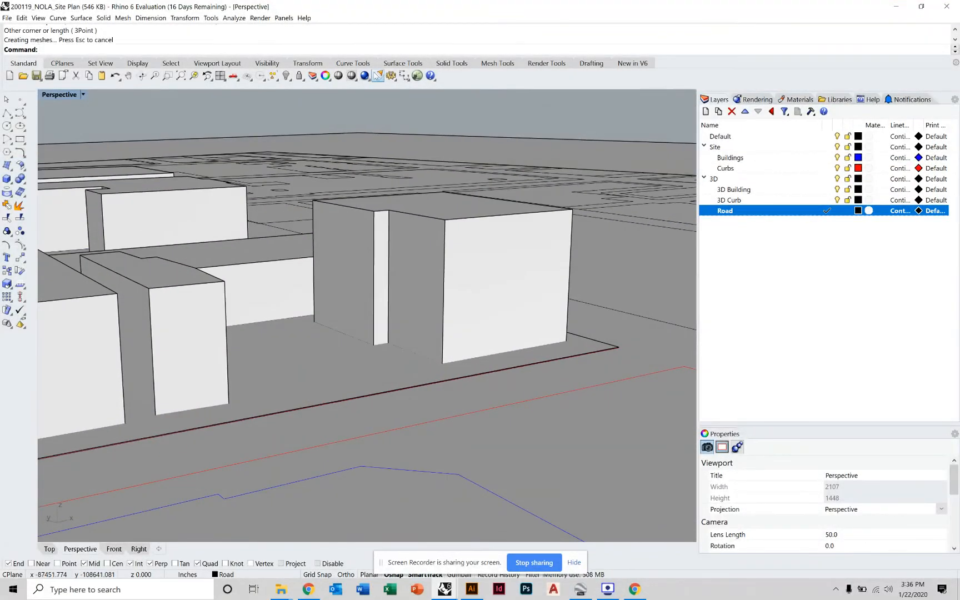
pyautogui.click(364, 76)
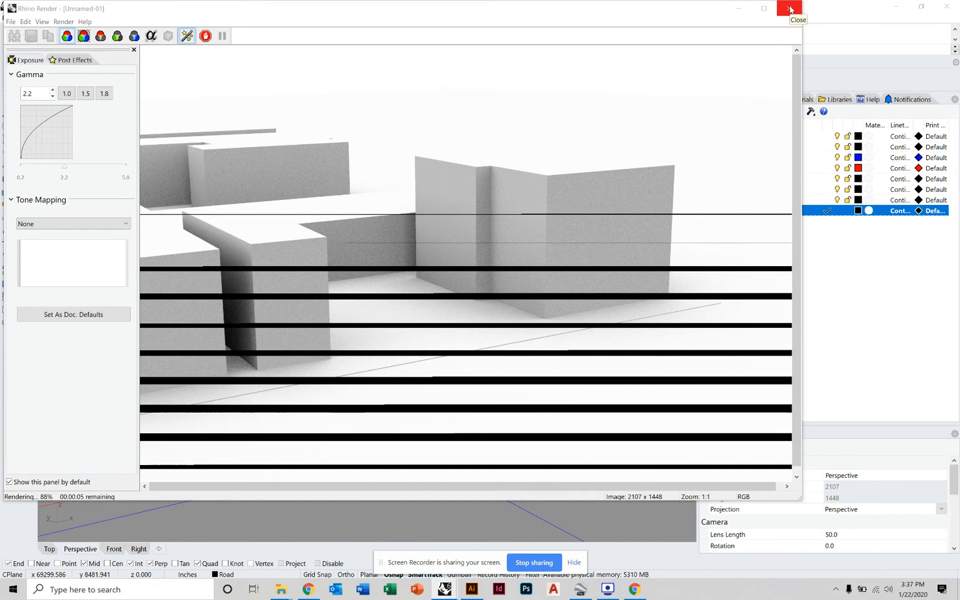
# Close the finished render and return to an overview of the whole building block in the Perspective view
pyautogui.click(790, 8)
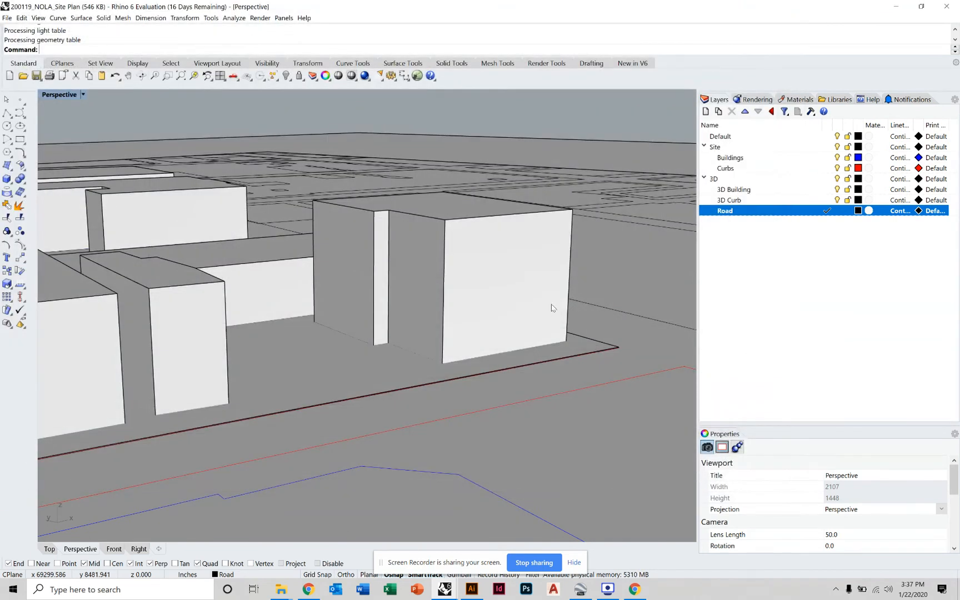
pyautogui.scroll(-8, 489, 255)
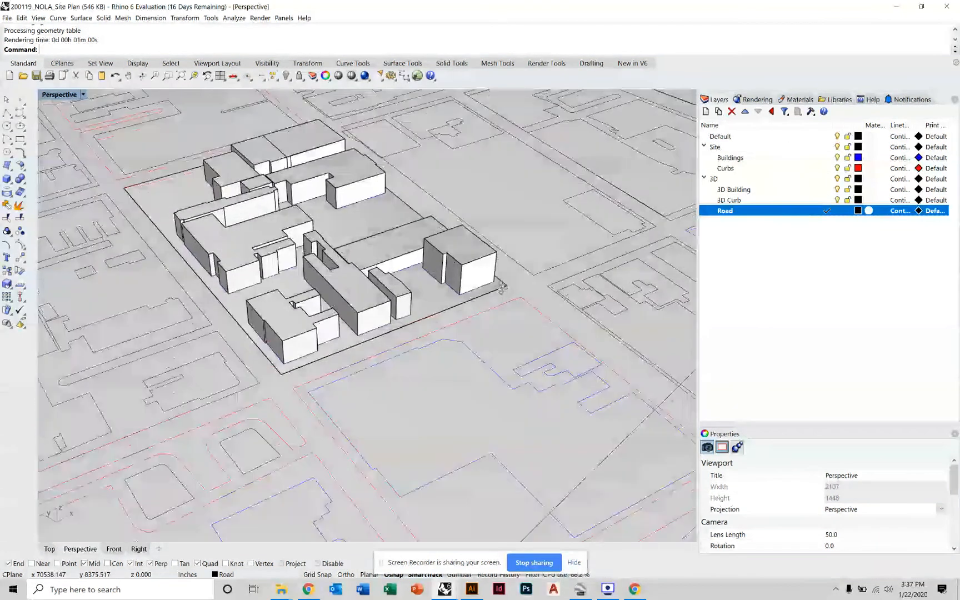
pyautogui.scroll(2, 500, 288)
pyautogui.click(500, 275)
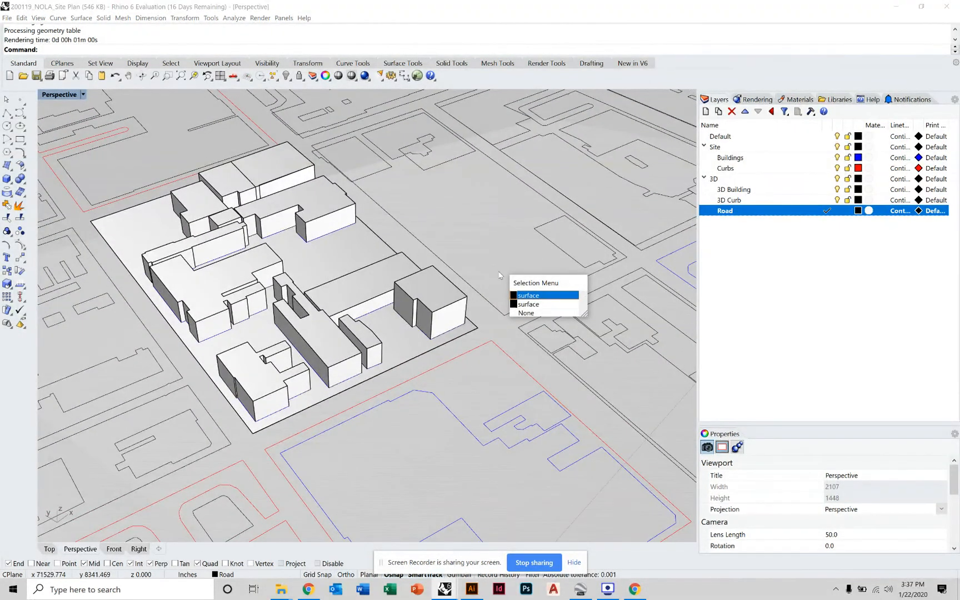
pyautogui.press('Escape')
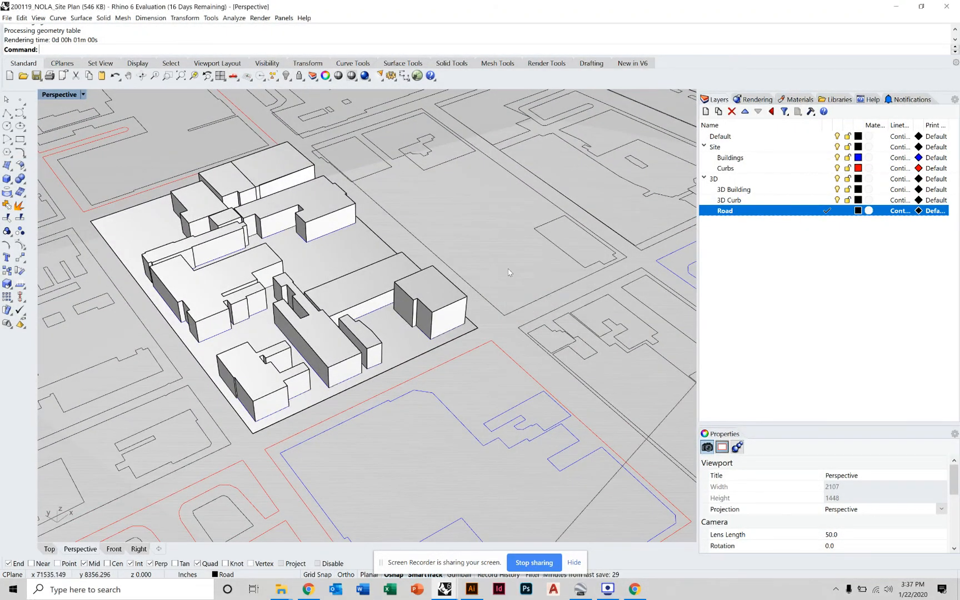
# Make 3D Building the current layer and turn off the Road, Site and Default layers
pyautogui.click(785, 263)
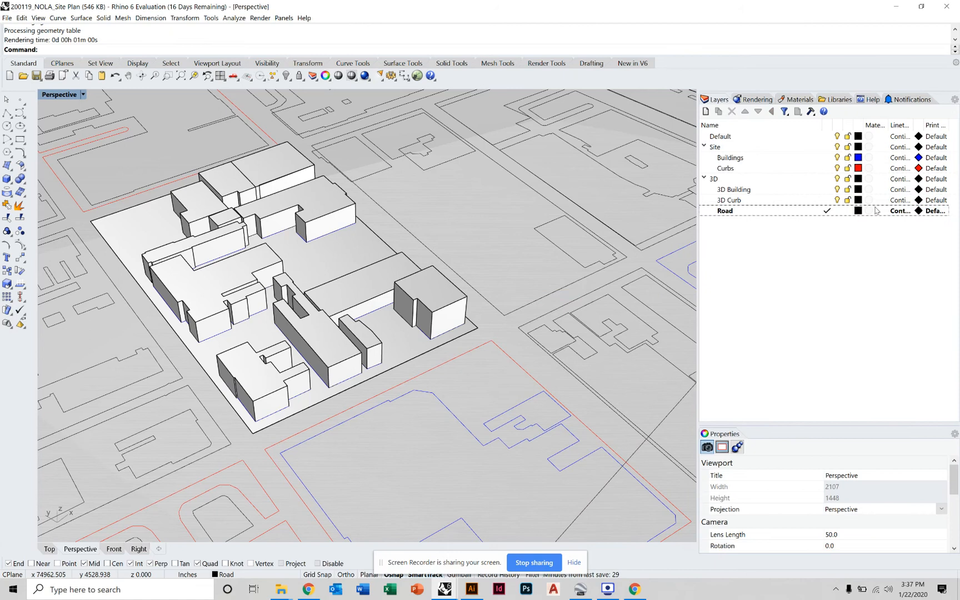
pyautogui.click(827, 189)
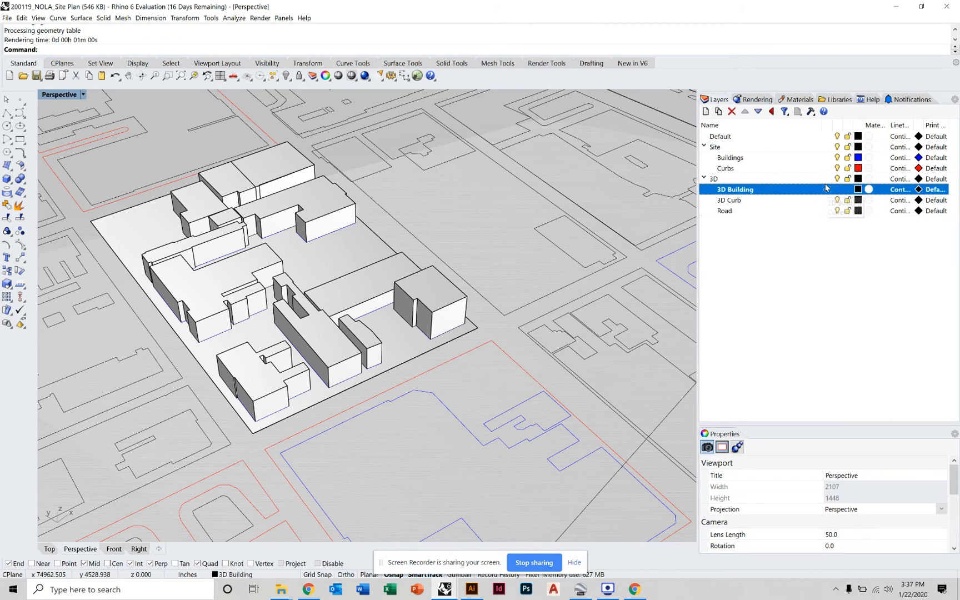
pyautogui.moveTo(495, 262); pyautogui.dragTo(483, 267, button='right')
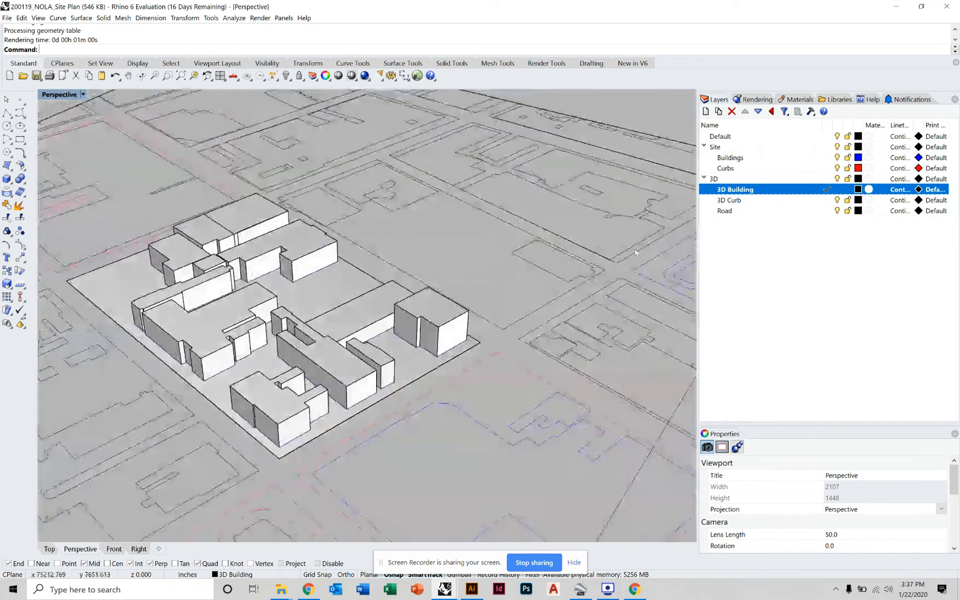
pyautogui.click(837, 210)
pyautogui.click(836, 211)
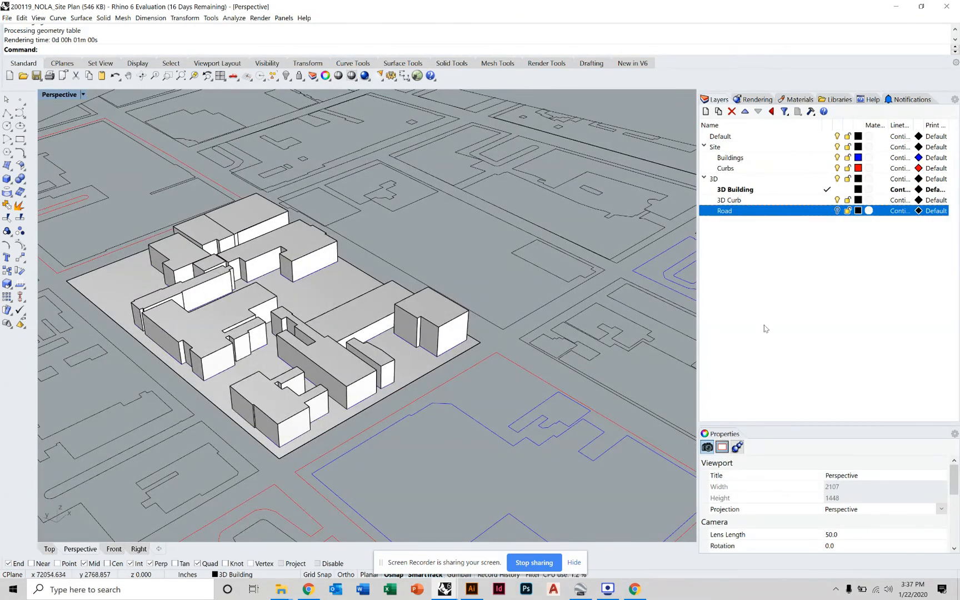
pyautogui.click(836, 146)
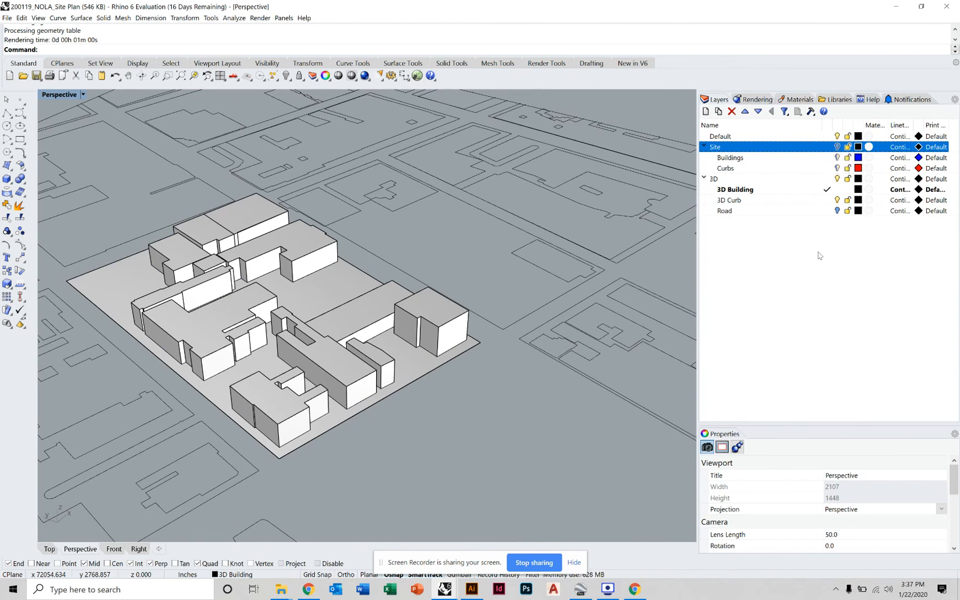
pyautogui.click(564, 300)
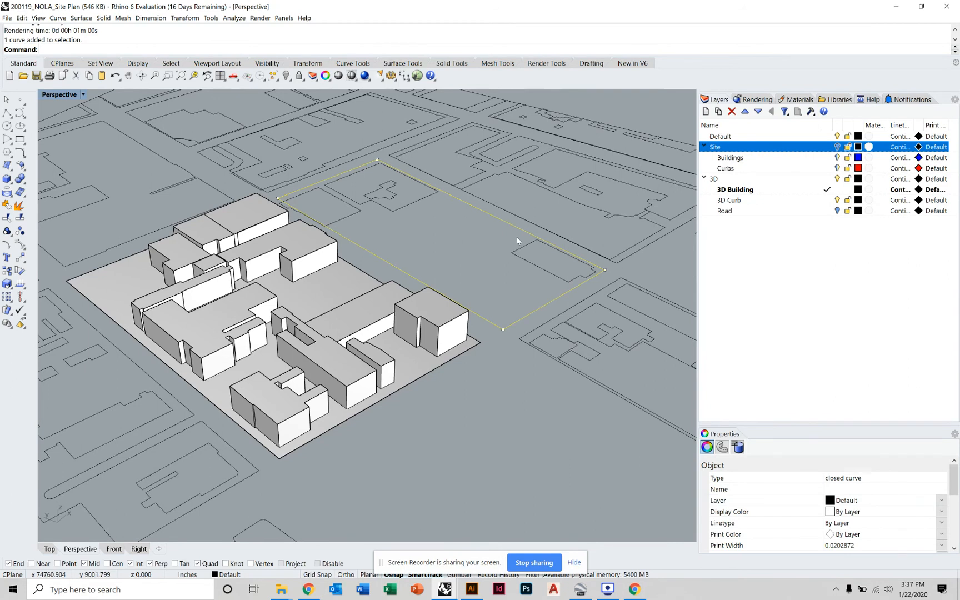
pyautogui.click(456, 246)
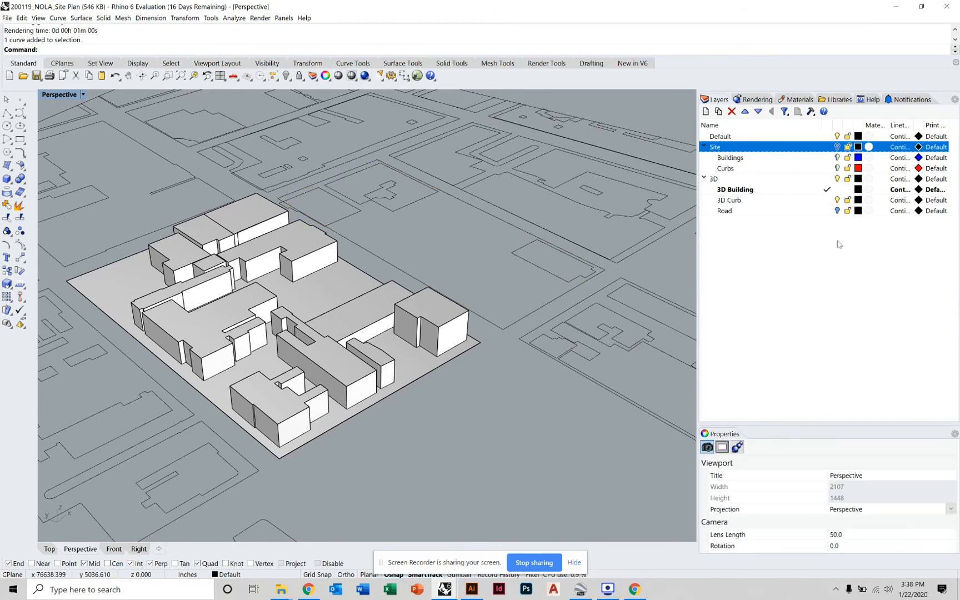
pyautogui.click(837, 146)
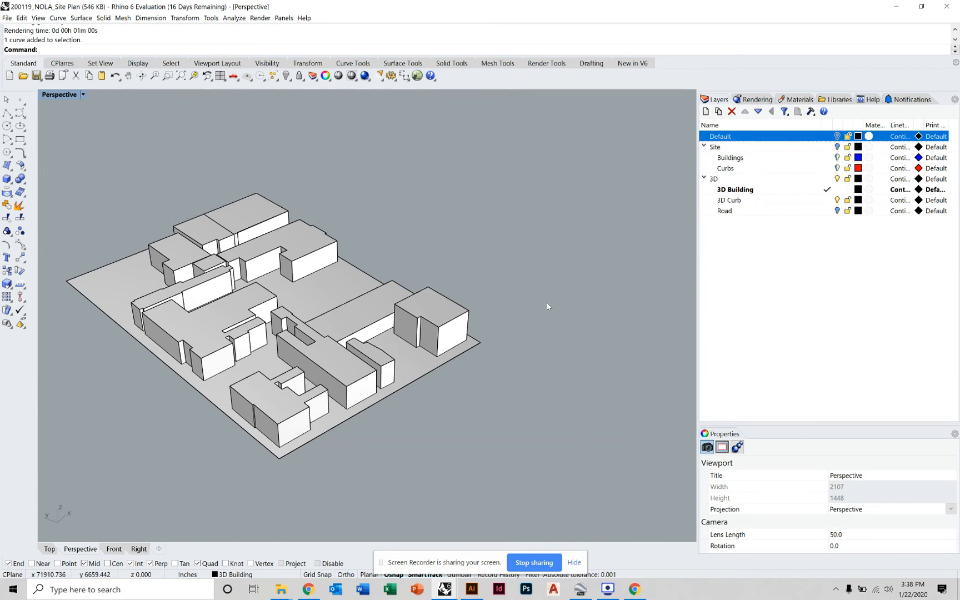
# Create a Make2D drawing of all buildings and the curb from an angled Perspective view, with hidden lines and source layers maintained
pyautogui.moveTo(548, 306); pyautogui.dragTo(412, 314, button='right')
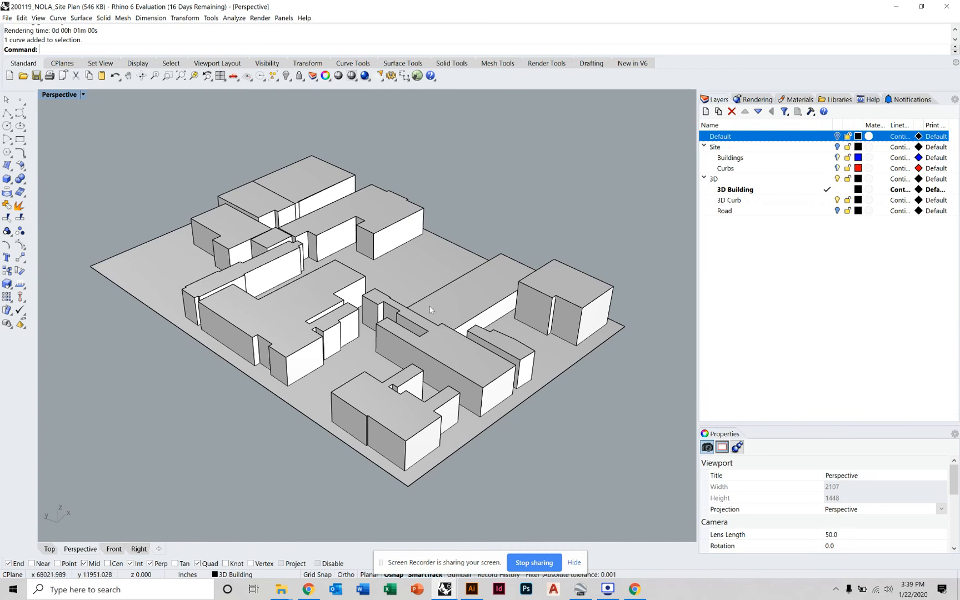
pyautogui.moveTo(499, 207); pyautogui.dragTo(400, 216, button='right')
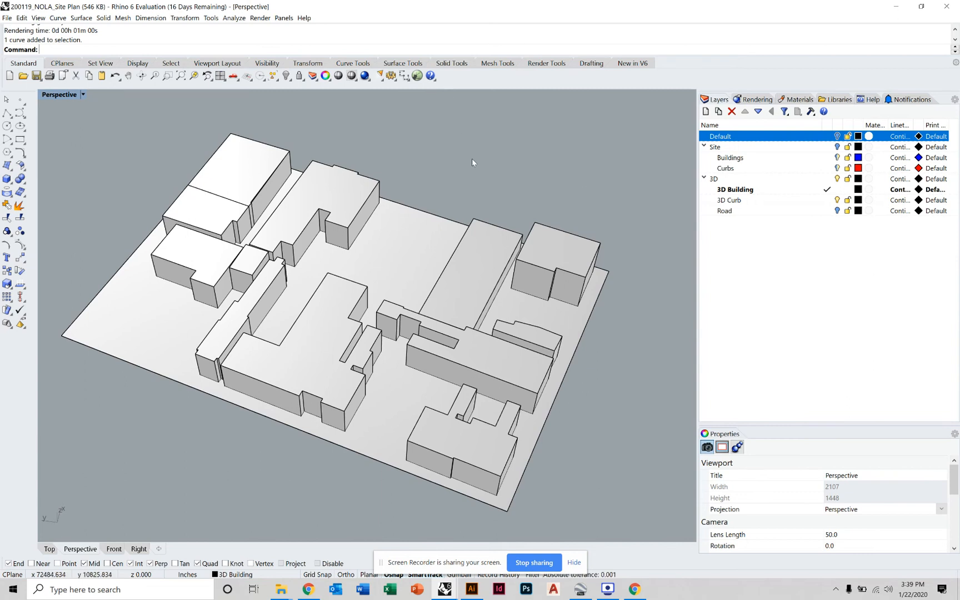
pyautogui.scroll(-4, 472, 160)
pyautogui.moveTo(471, 163)
pyautogui.mouseDown(button='right')
pyautogui.moveTo(405, 180)
pyautogui.moveTo(456, 172)
pyautogui.mouseUp(button='right')
pyautogui.scroll(5, 497, 144)
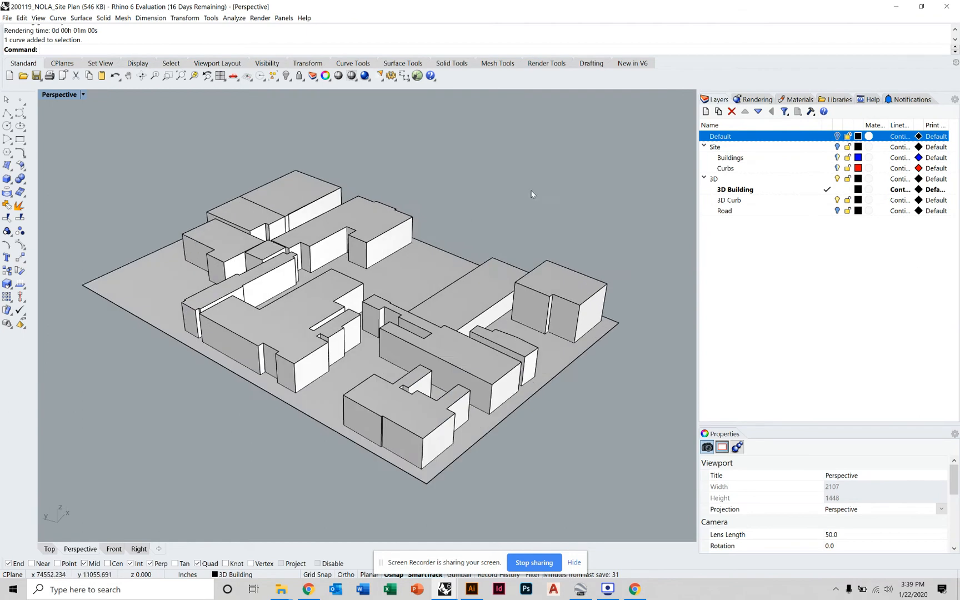
pyautogui.moveTo(602, 159); pyautogui.dragTo(147, 464)
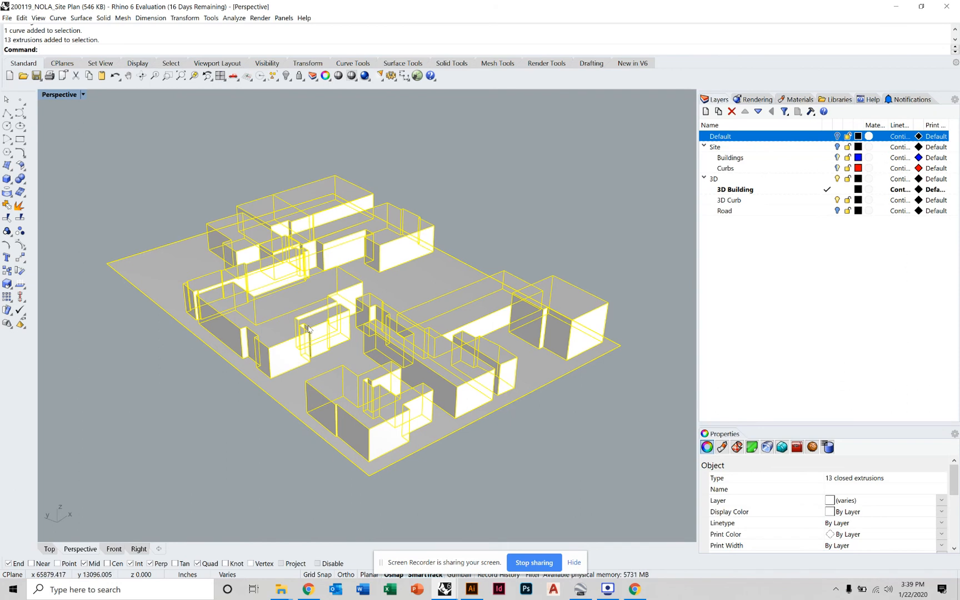
pyautogui.write('Make2D')
pyautogui.press('Return')
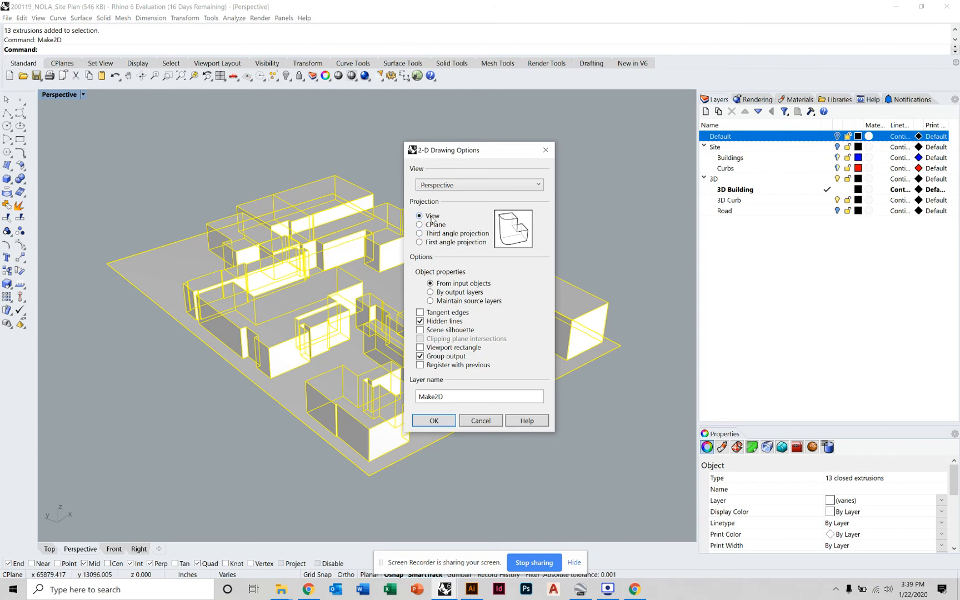
pyautogui.click(453, 301)
pyautogui.click(434, 421)
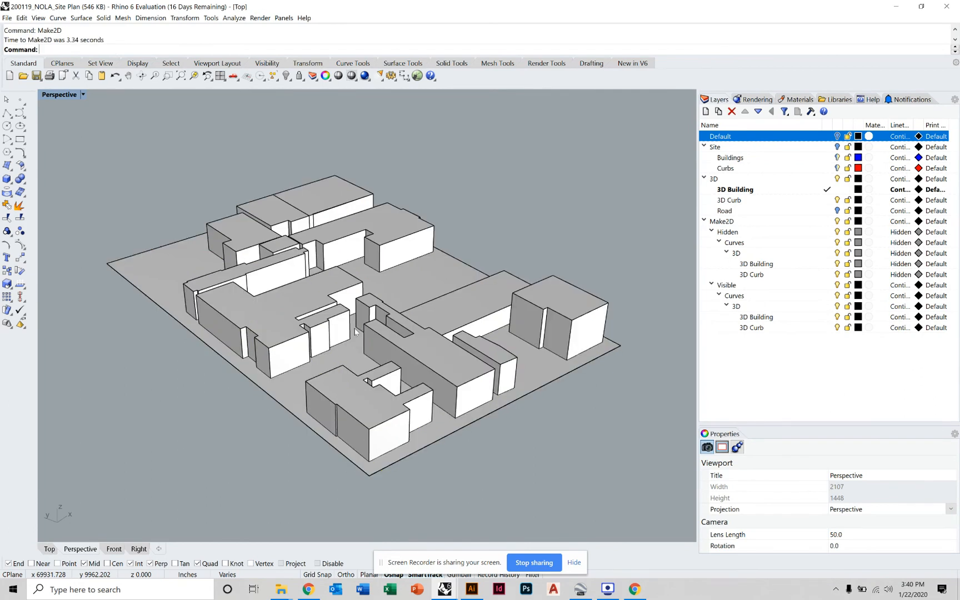
# Examine the Make2D line drawing in the Top view, including the roof edges of the rear buildings
pyautogui.click(50, 549)
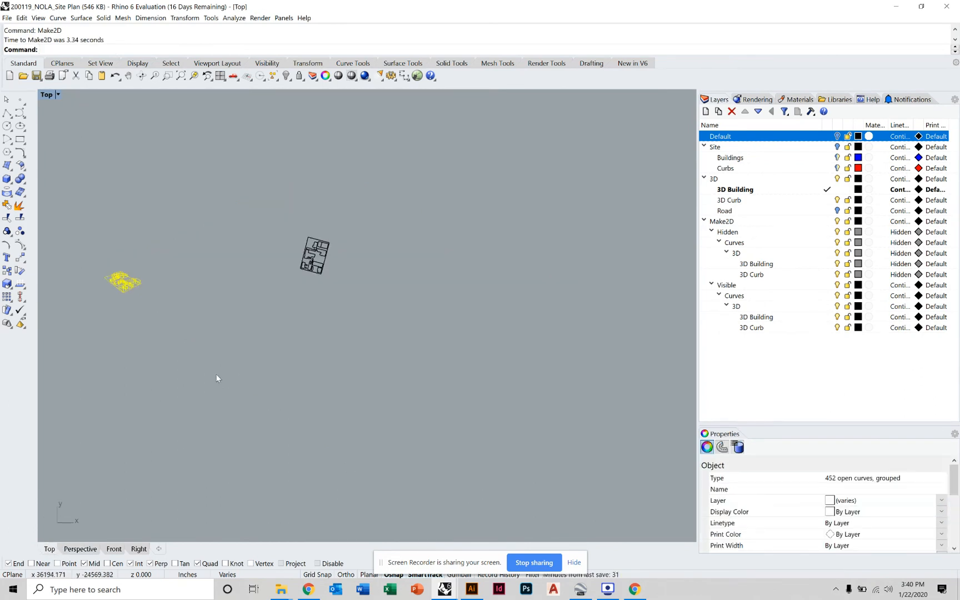
pyautogui.moveTo(311, 322); pyautogui.dragTo(430, 336, button='right')
pyautogui.scroll(6, 313, 325)
pyautogui.press('Escape')
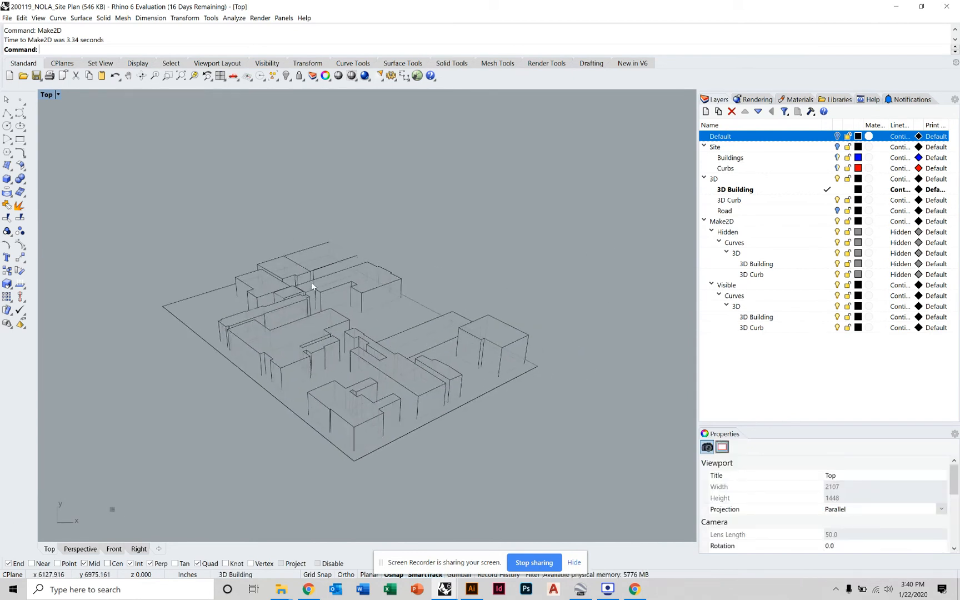
pyautogui.scroll(5, 346, 248)
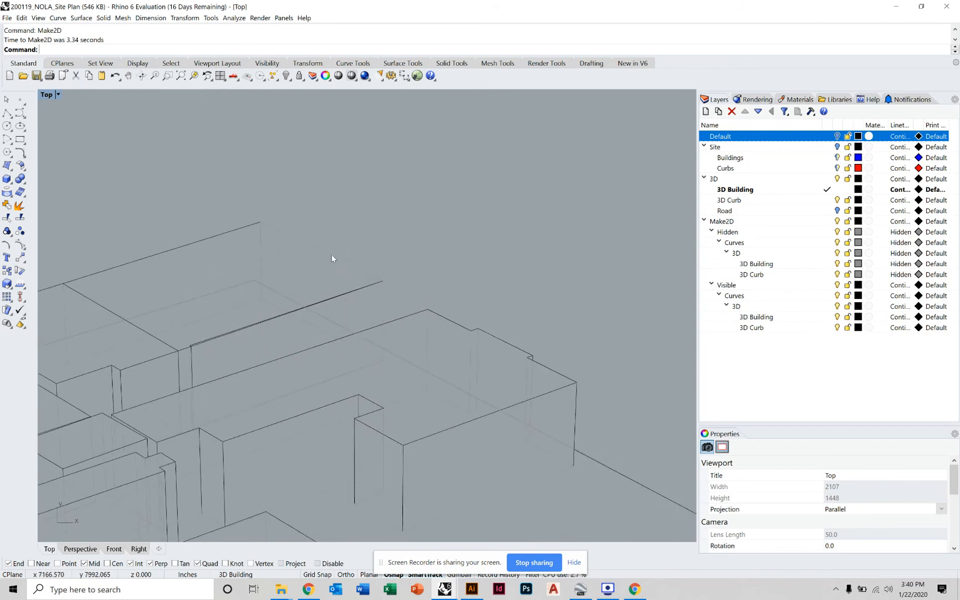
pyautogui.click(330, 257)
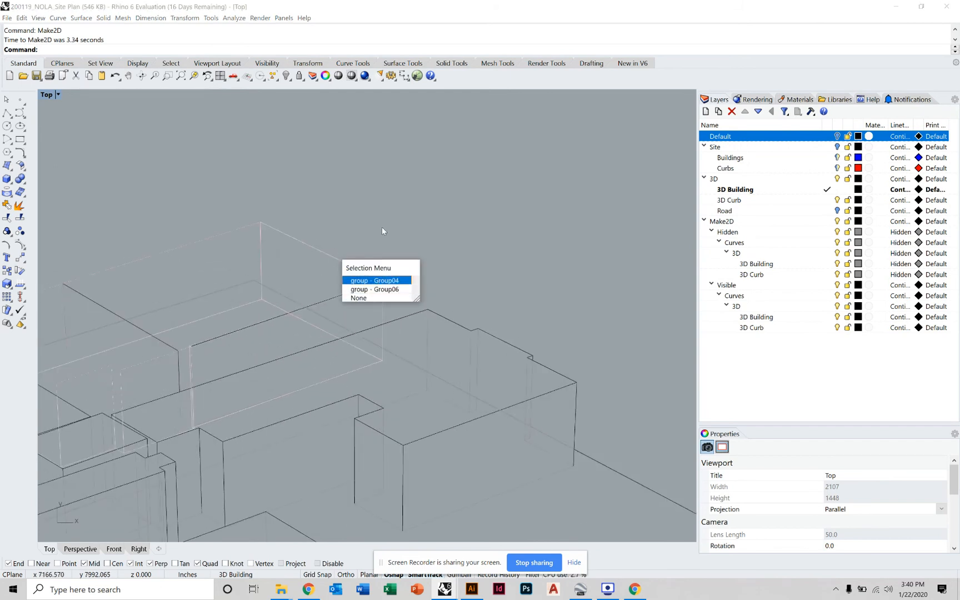
pyautogui.scroll(-5, 383, 229)
pyautogui.scroll(-3, 383, 231)
# Ungroup all curves of the perspective Make2D drawing
pyautogui.moveTo(273, 185); pyautogui.dragTo(522, 365)
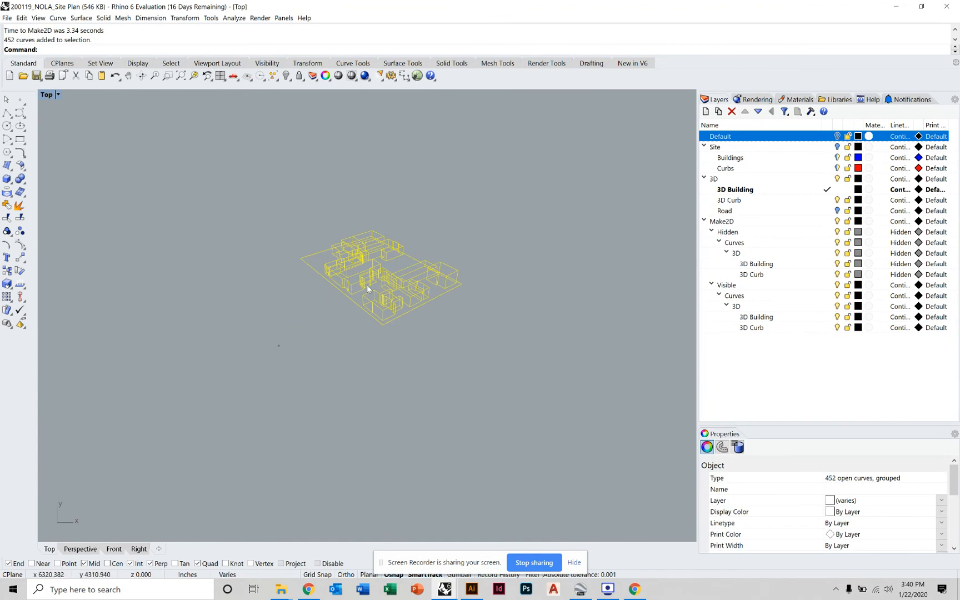
pyautogui.scroll(3, 389, 284)
pyautogui.scroll(4, 399, 282)
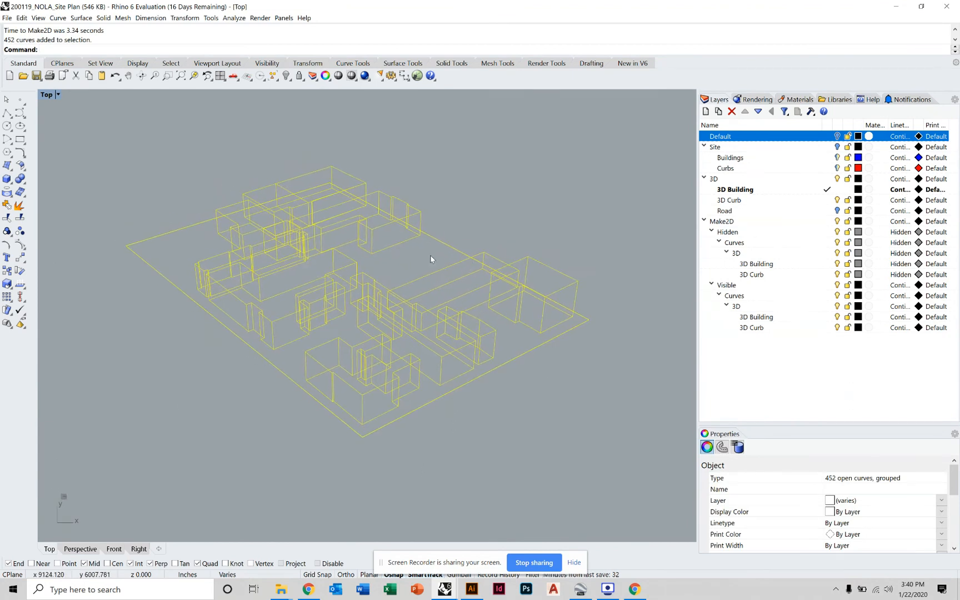
pyautogui.write('Grou')
pyautogui.press('BackSpace')
pyautogui.press('BackSpace')
pyautogui.press('BackSpace')
pyautogui.press('BackSpace')
pyautogui.press('BackSpace')
pyautogui.write('Ungr')
pyautogui.press('Return')
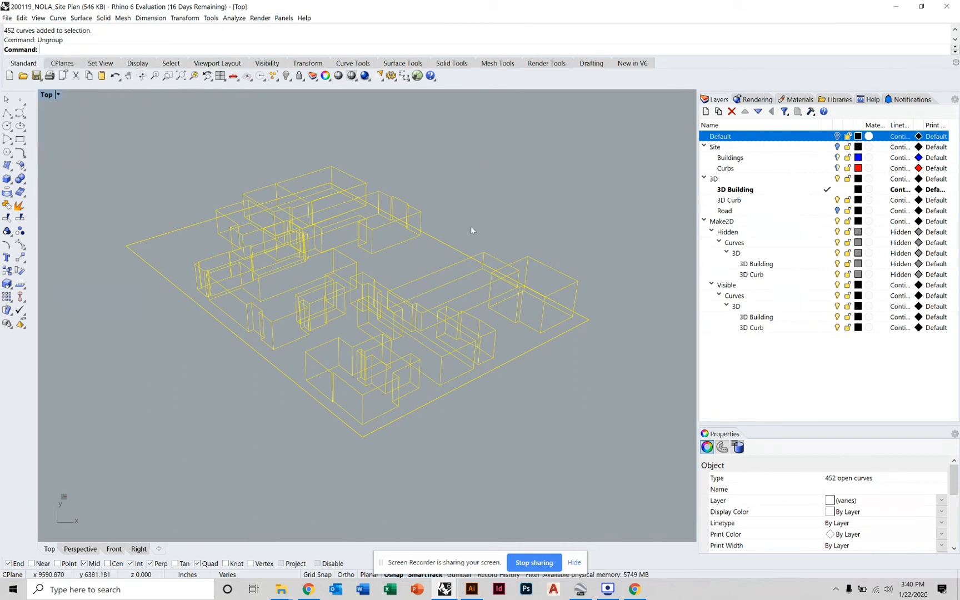
# Inspect individual ungrouped curves of the 2D drawing, including the rear building's roof edge, both up close and as a whole
pyautogui.click(447, 239)
pyautogui.click(436, 221)
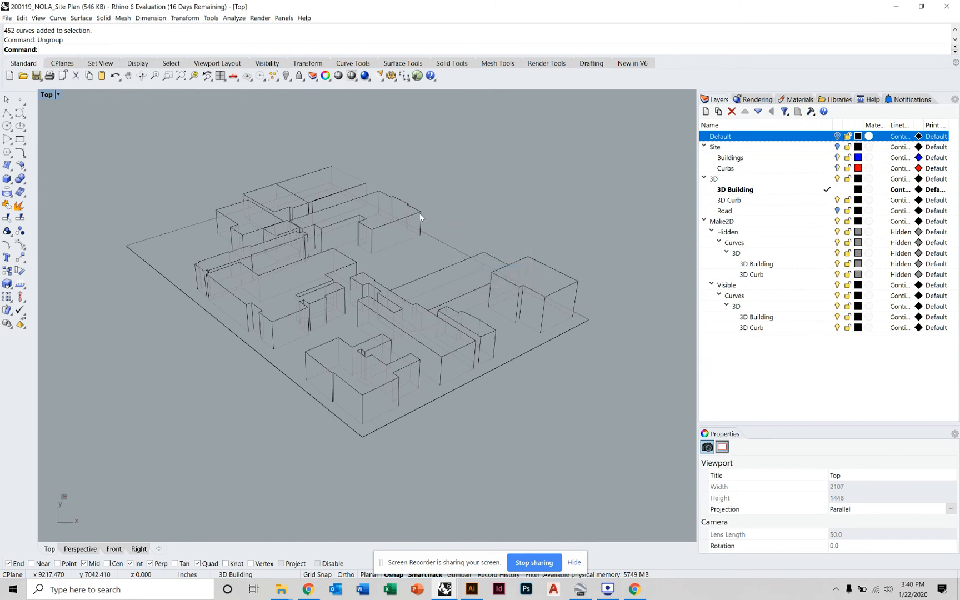
pyautogui.click(403, 217)
pyautogui.click(398, 156)
pyautogui.click(351, 175)
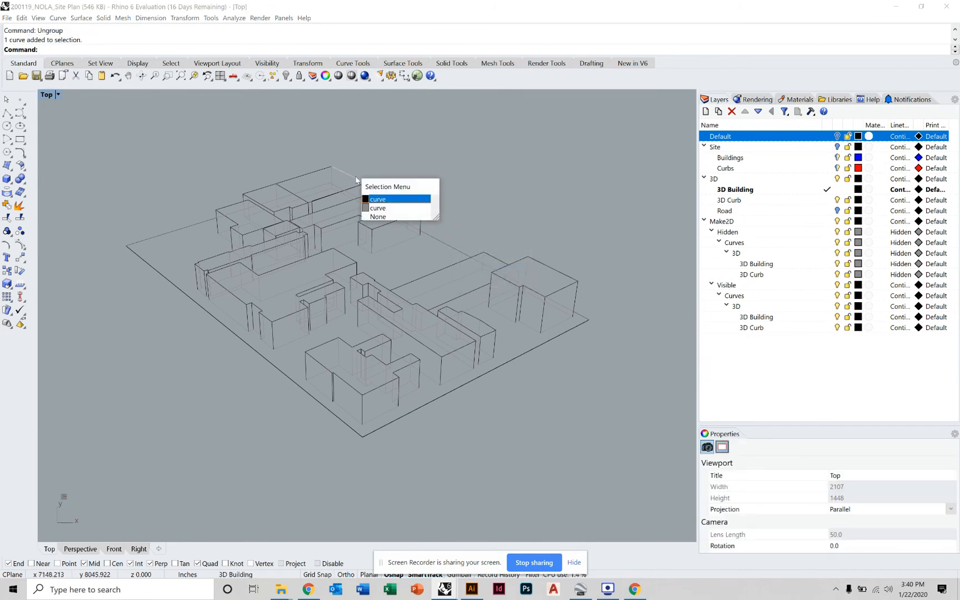
pyautogui.click(375, 205)
pyautogui.scroll(5, 346, 175)
pyautogui.scroll(-8, 347, 185)
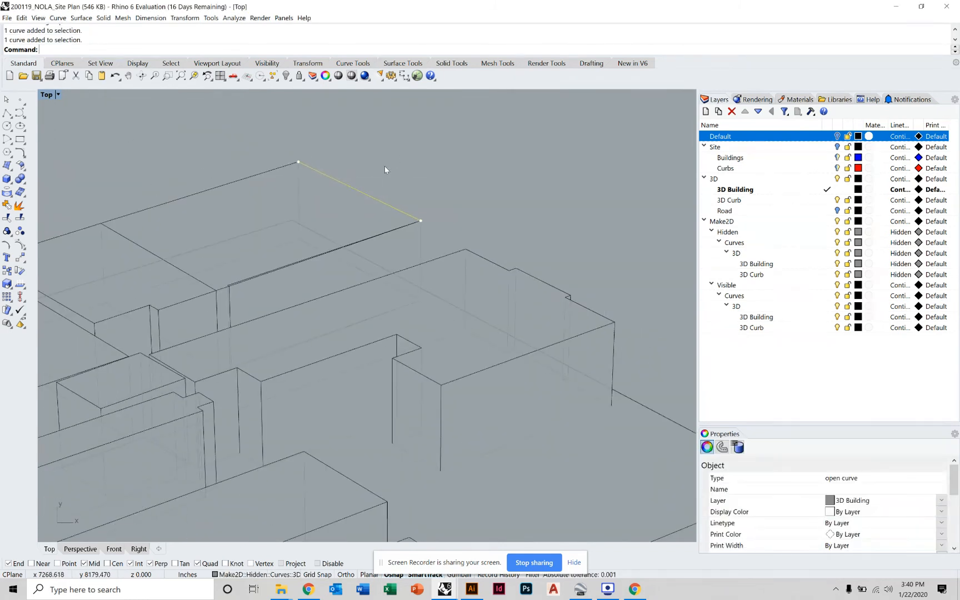
pyautogui.click(386, 169)
pyautogui.scroll(-13, 443, 201)
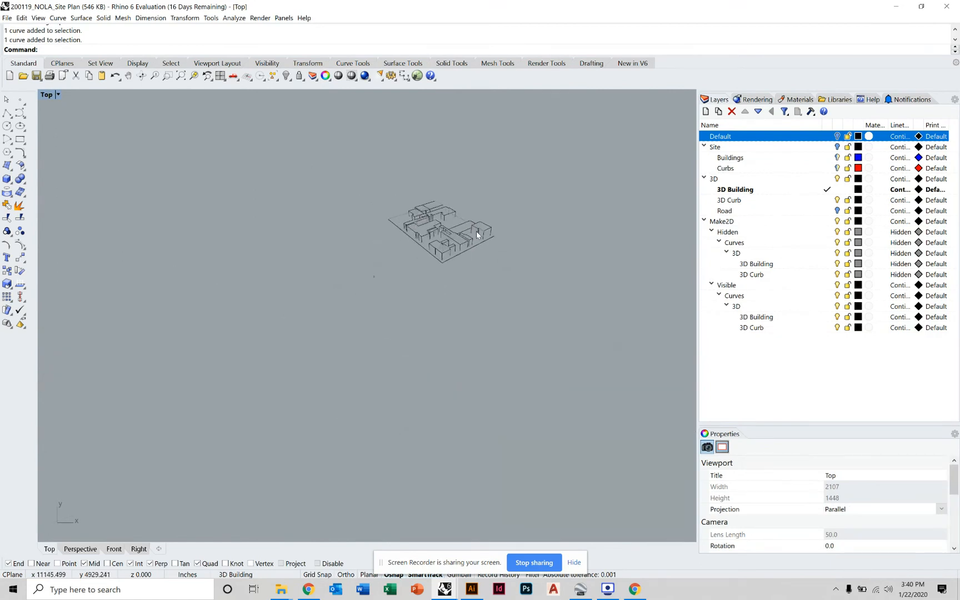
pyautogui.scroll(10, 471, 230)
pyautogui.moveTo(395, 179); pyautogui.dragTo(450, 296, button='right')
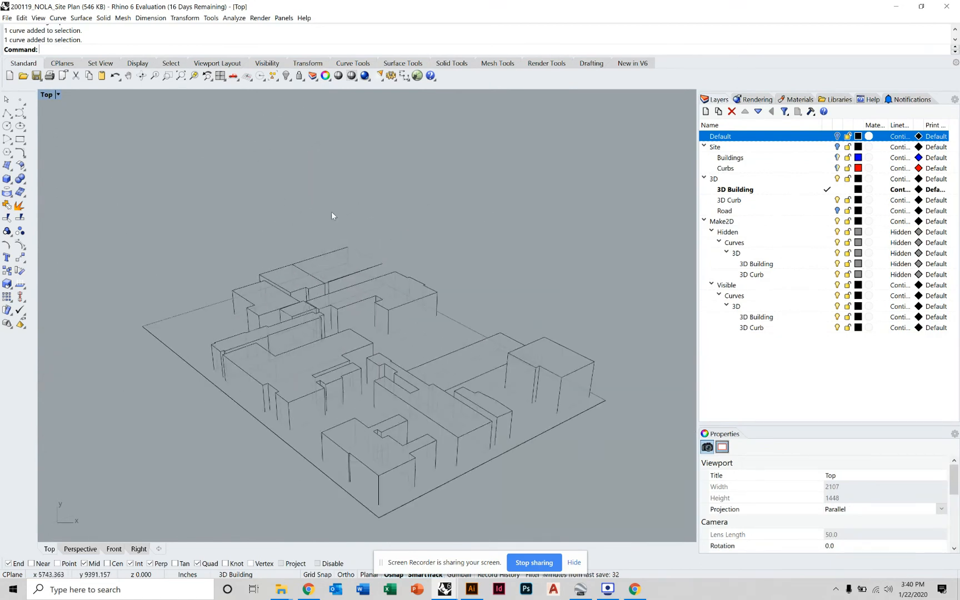
pyautogui.moveTo(409, 323); pyautogui.dragTo(384, 283, button='right')
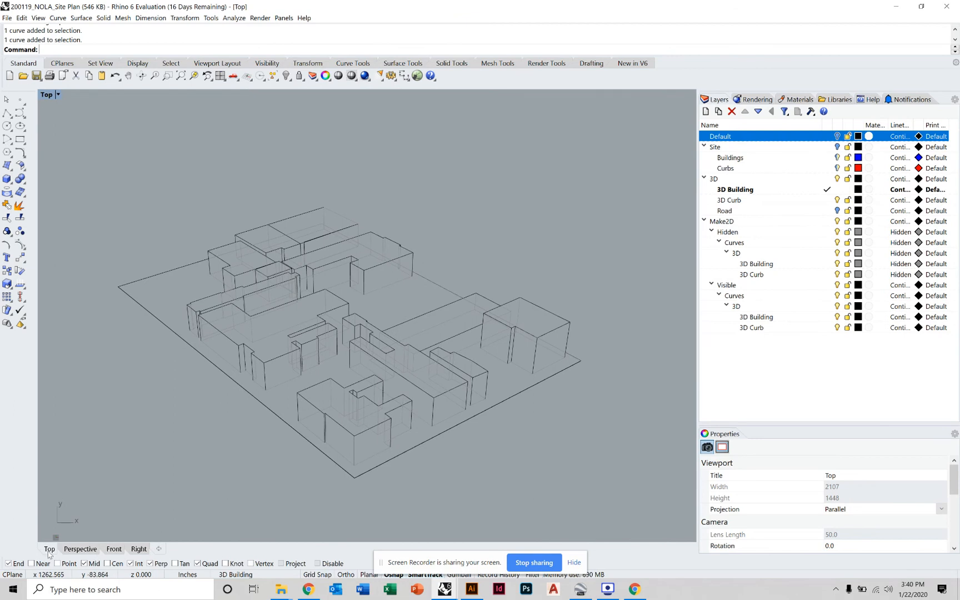
# Create a Make2D drawing of all buildings and the curb from the Top view, with hidden lines, source layers maintained and output ungrouped
pyautogui.scroll(-20, 357, 342)
pyautogui.scroll(15, 451, 330)
pyautogui.scroll(2, 332, 343)
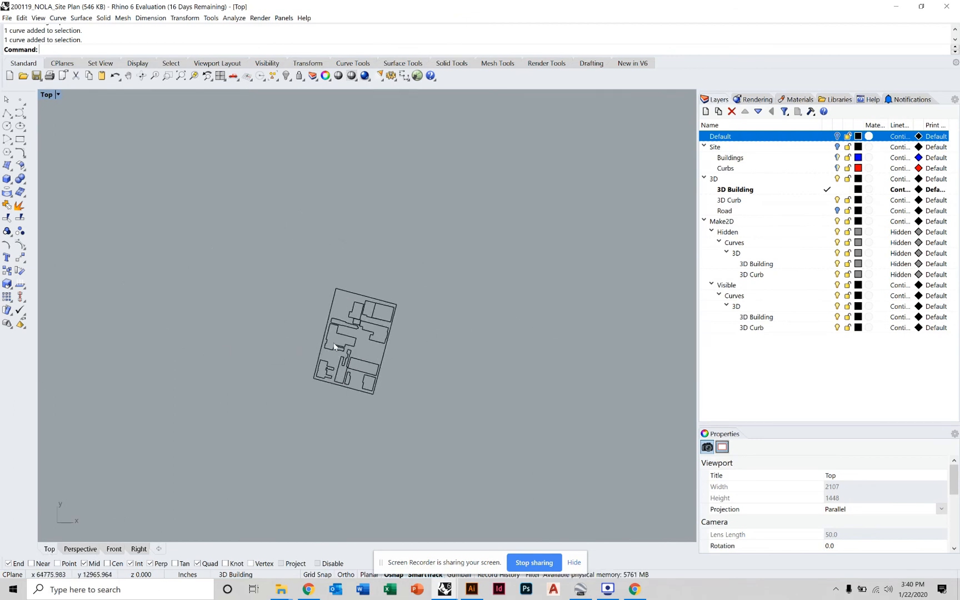
pyautogui.scroll(5, 336, 349)
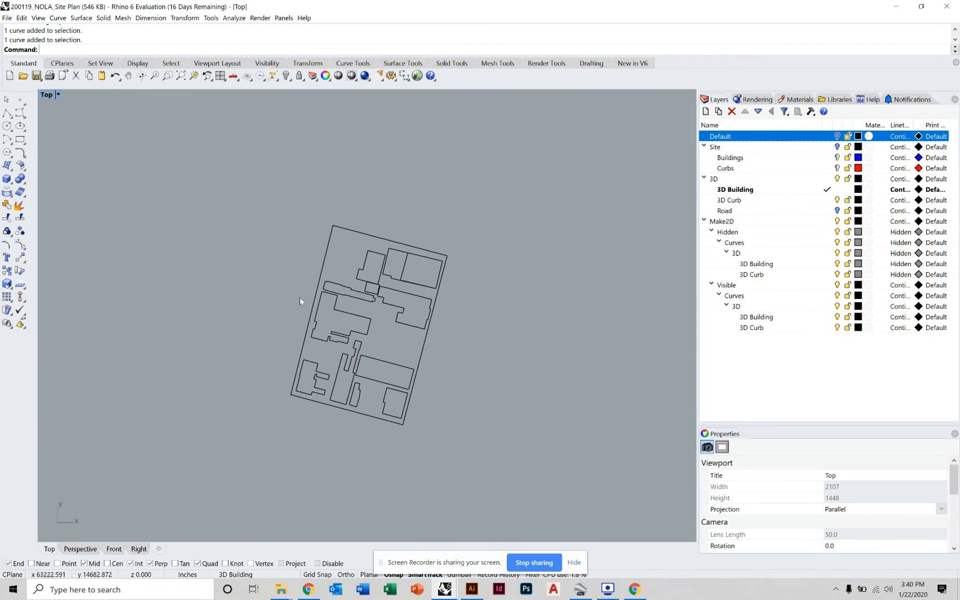
pyautogui.moveTo(262, 213); pyautogui.dragTo(518, 458)
pyautogui.write('Mak')
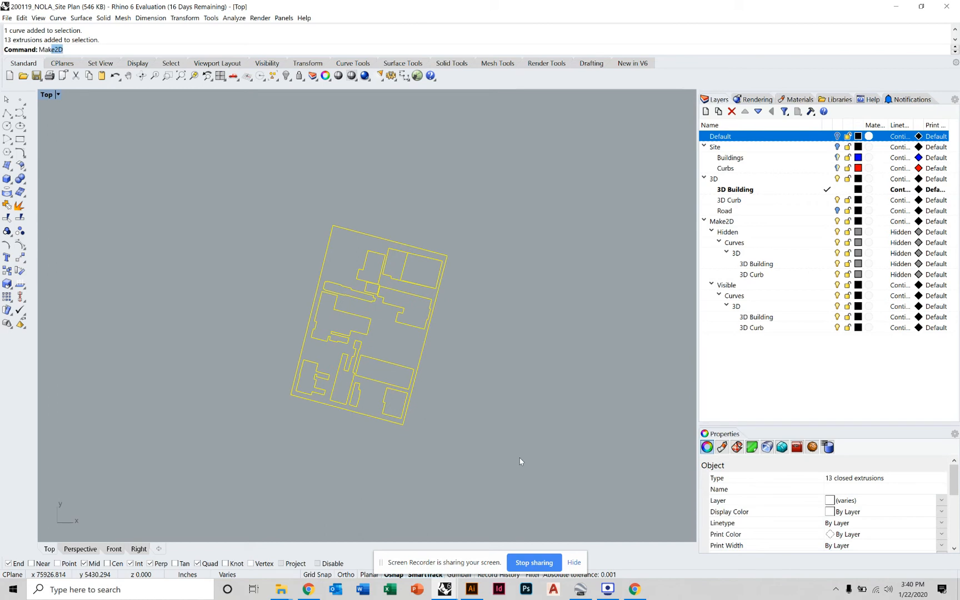
pyautogui.write('e')
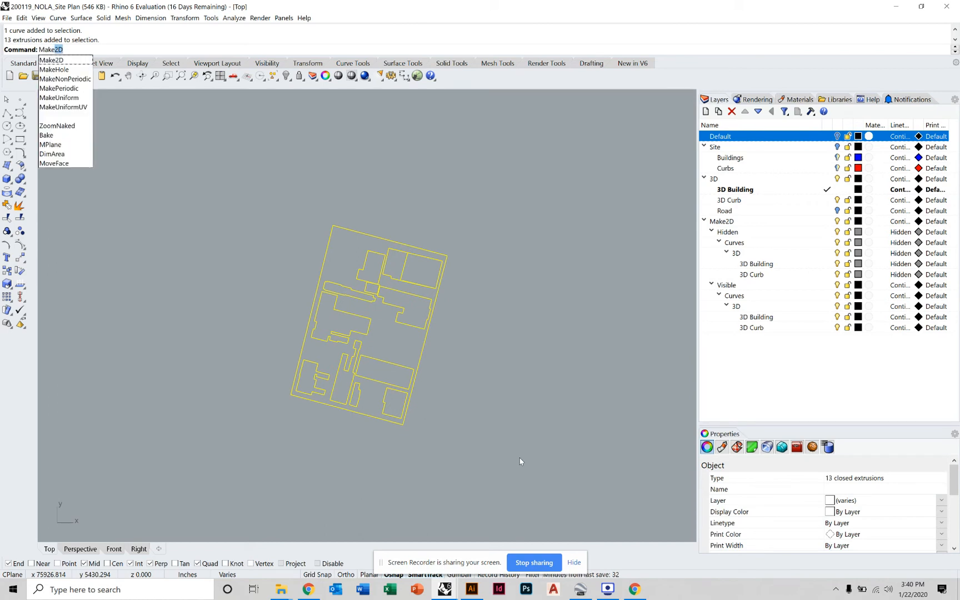
pyautogui.press('Return')
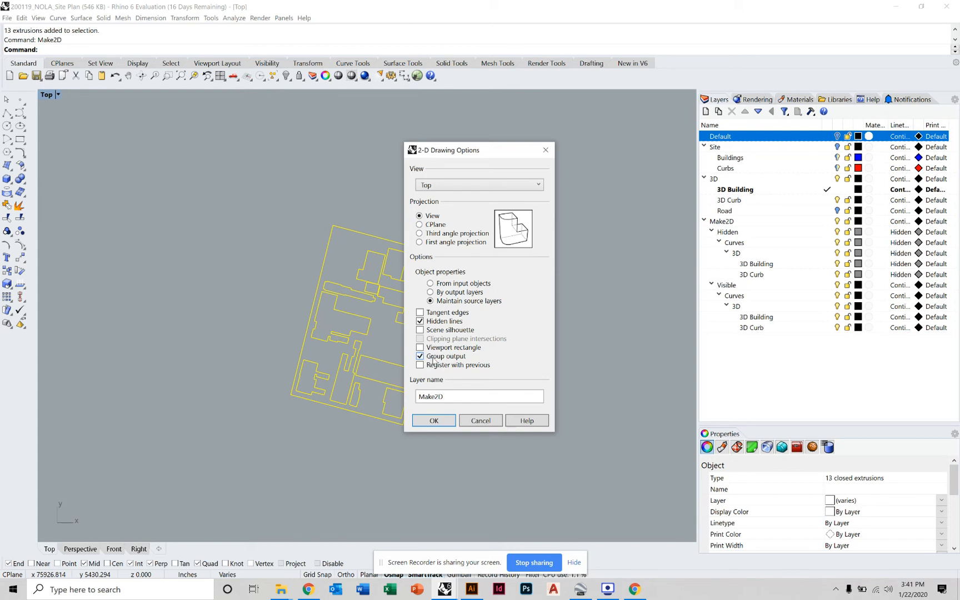
pyautogui.click(420, 356)
pyautogui.click(437, 421)
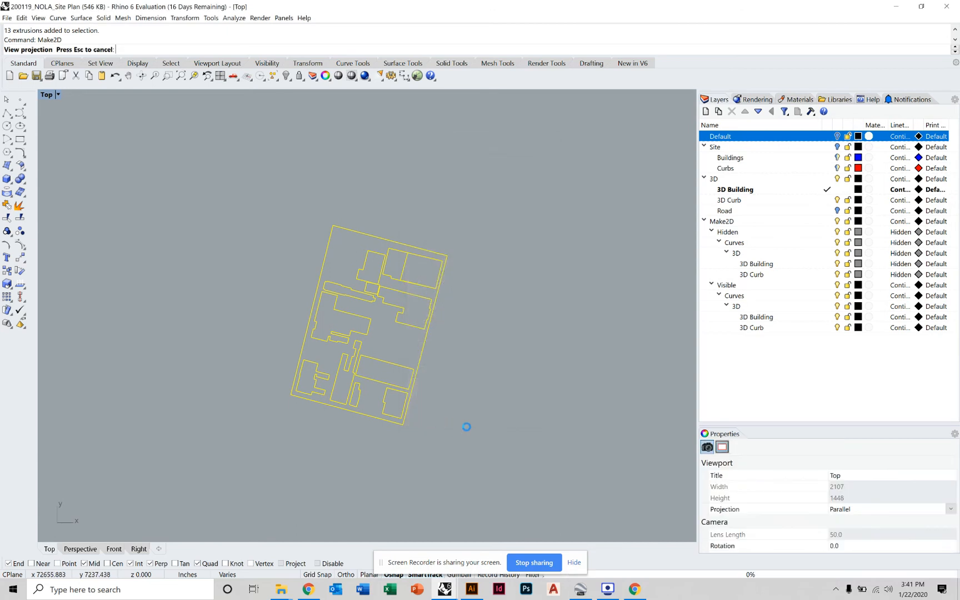
# Move the new Make2D plan drawing into clear space beside the perspective line drawing
pyautogui.scroll(-6, 234, 380)
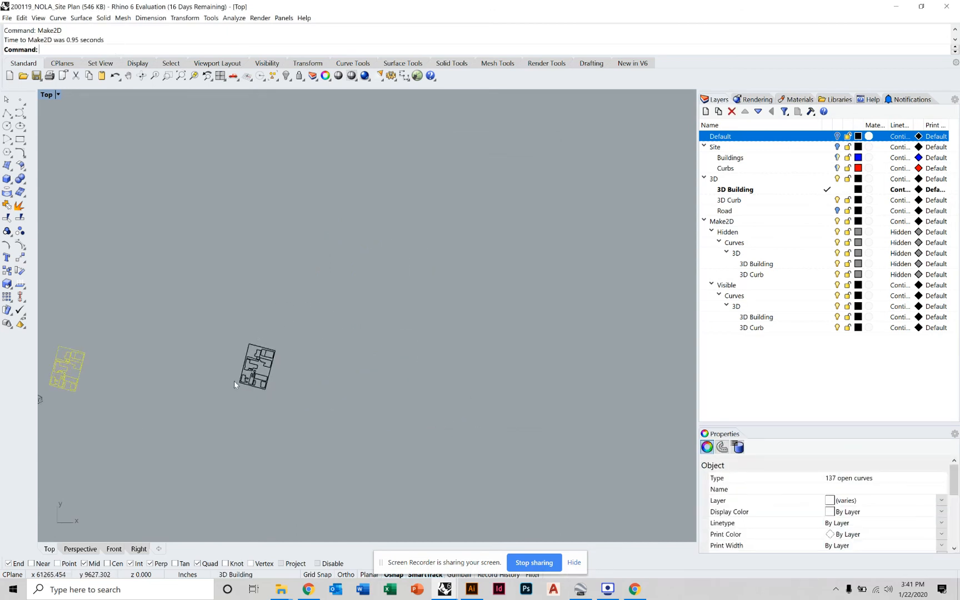
pyautogui.scroll(5, 317, 386)
pyautogui.write('M')
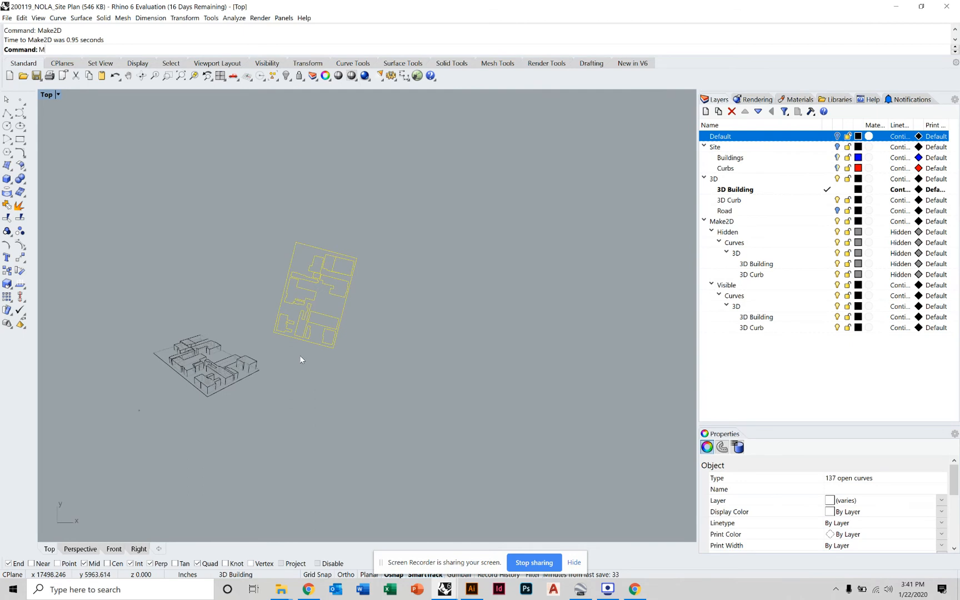
pyautogui.press('Return')
pyautogui.click(399, 387)
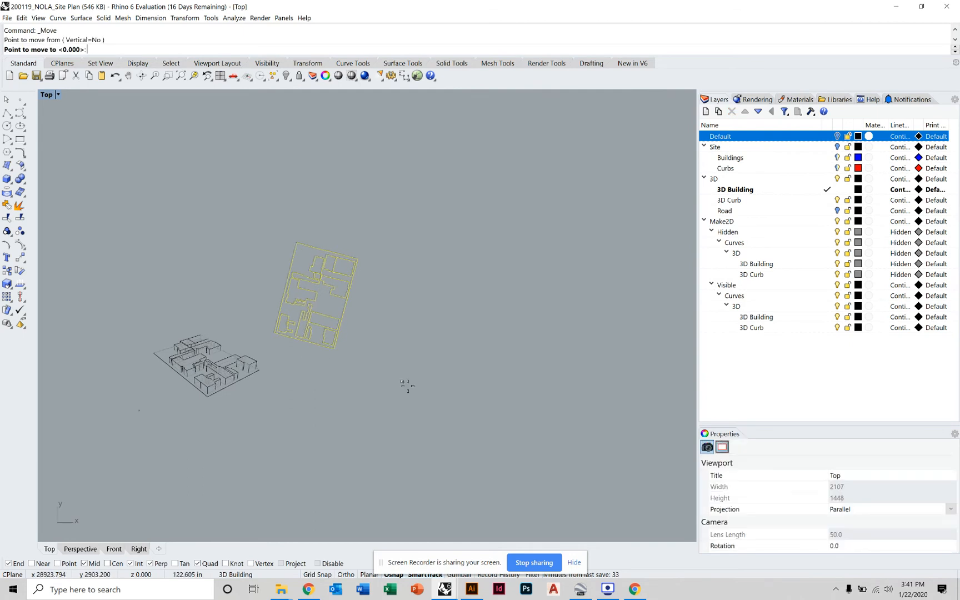
pyautogui.click(442, 450)
pyautogui.click(432, 441)
pyautogui.scroll(3, 344, 372)
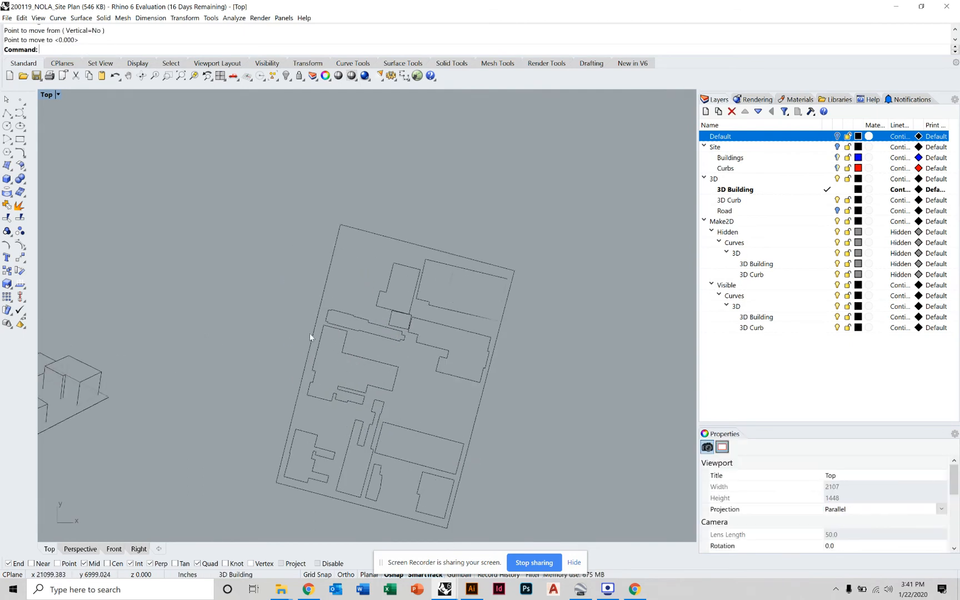
pyautogui.moveTo(94, 350); pyautogui.dragTo(410, 350, button='right')
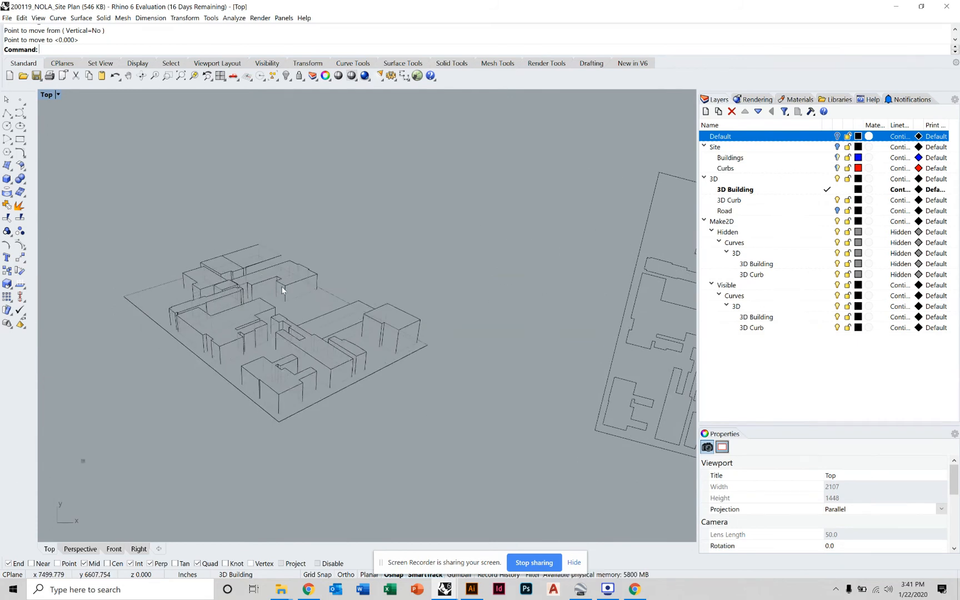
pyautogui.scroll(-4, 338, 281)
pyautogui.scroll(3, 389, 286)
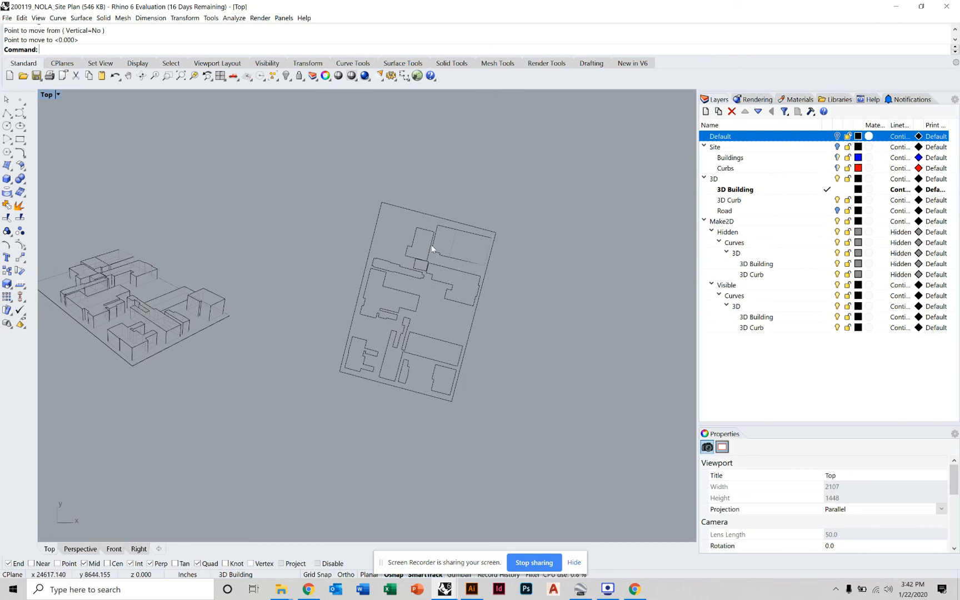
pyautogui.moveTo(430, 240); pyautogui.dragTo(352, 167, button='right')
pyautogui.scroll(-5, 353, 171)
pyautogui.scroll(4, 355, 188)
pyautogui.moveTo(336, 124); pyautogui.dragTo(512, 359)
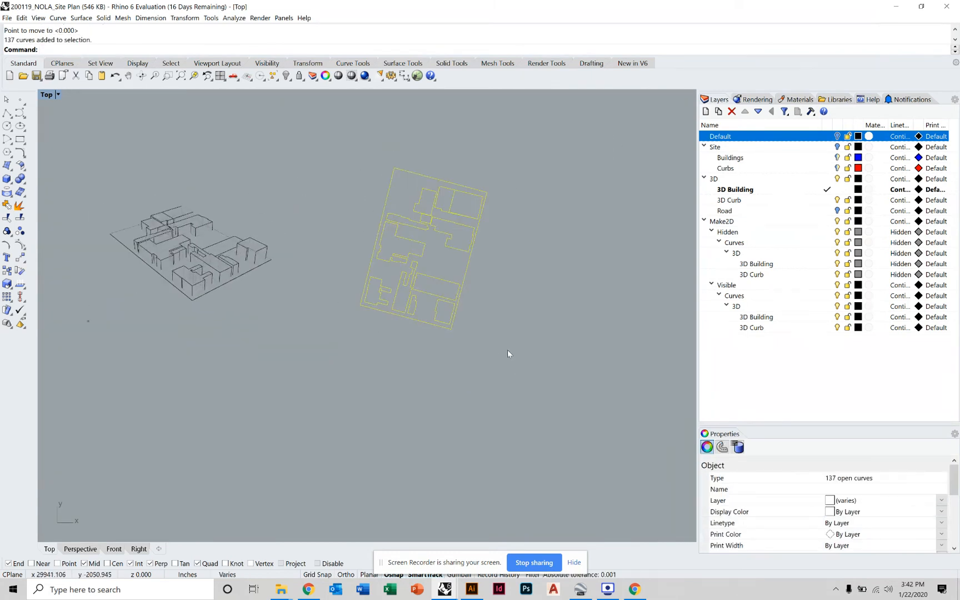
pyautogui.write('copy')
pyautogui.press('Return')
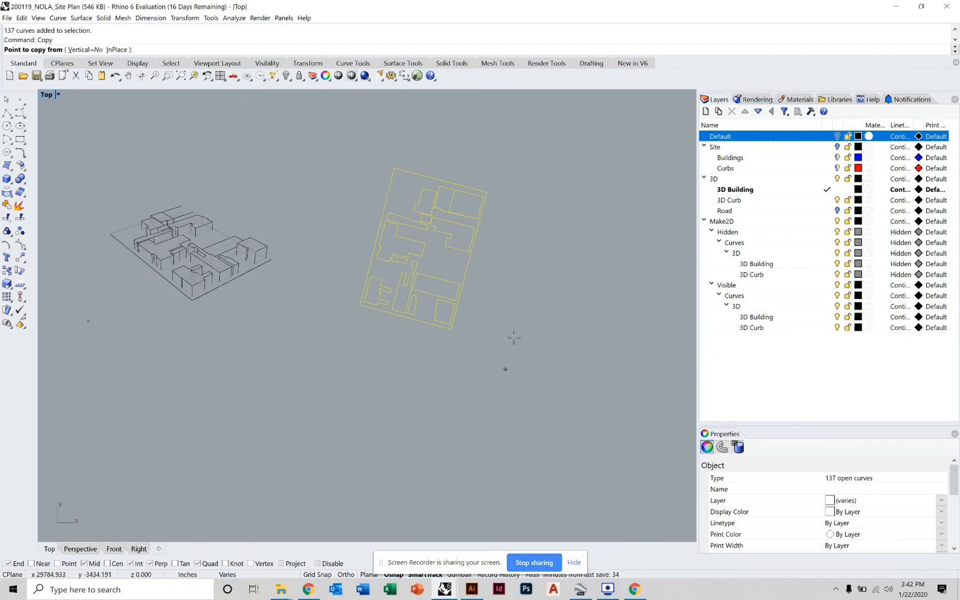
pyautogui.scroll(-3, 439, 265)
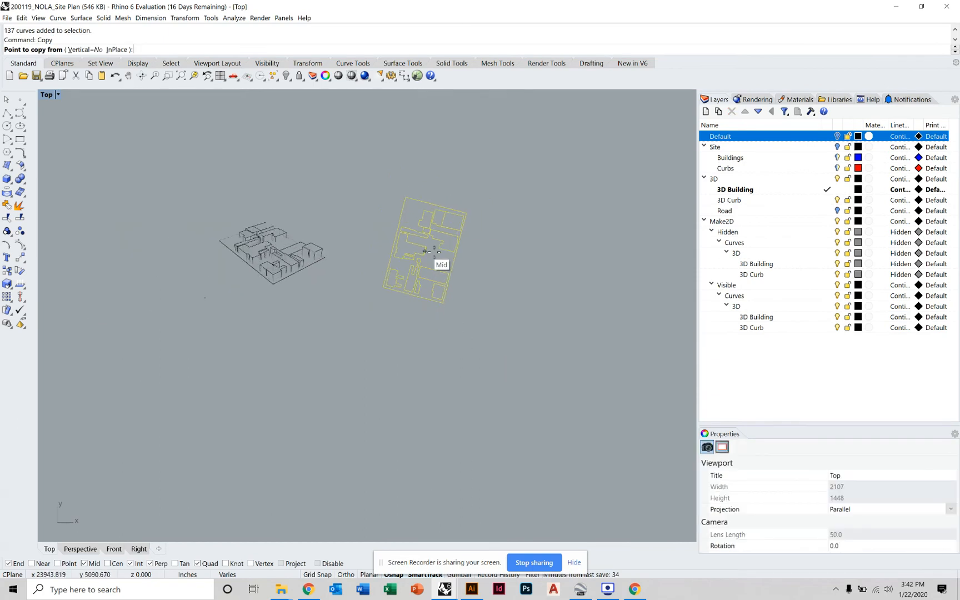
pyautogui.press('Escape')
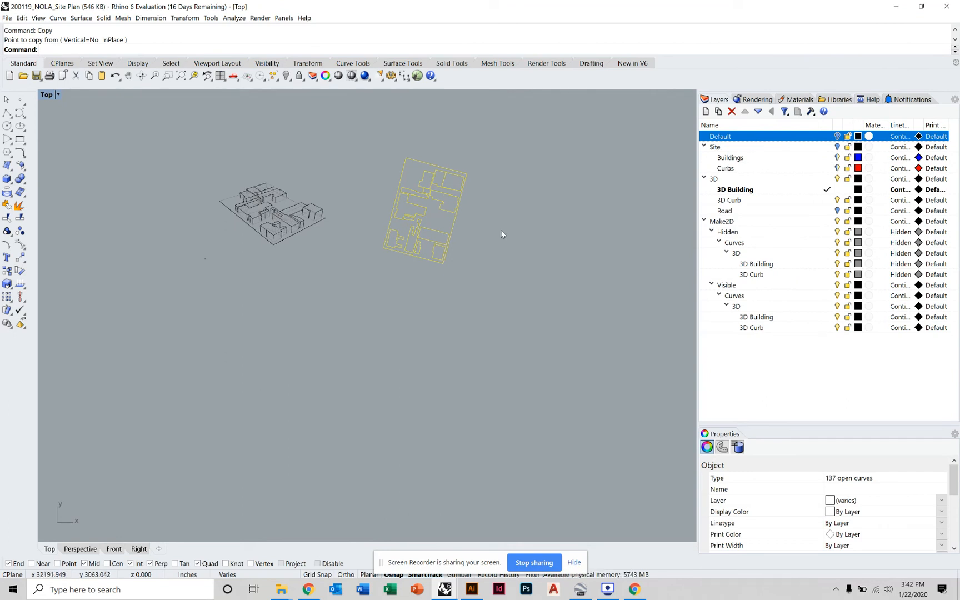
# Try moving the 2D plan drawing straight down from its place beside the perspective drawing, and undo the move
pyautogui.write('m')
pyautogui.press('Return')
pyautogui.click(512, 214)
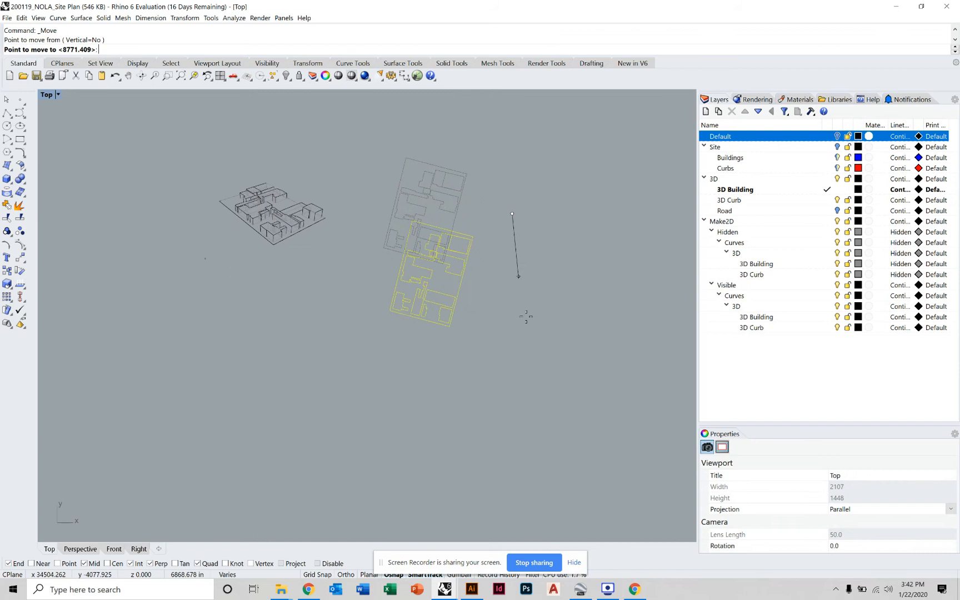
pyautogui.click(512, 345)
pyautogui.press('Escape')
pyautogui.hotkey('ctrl', 'z')
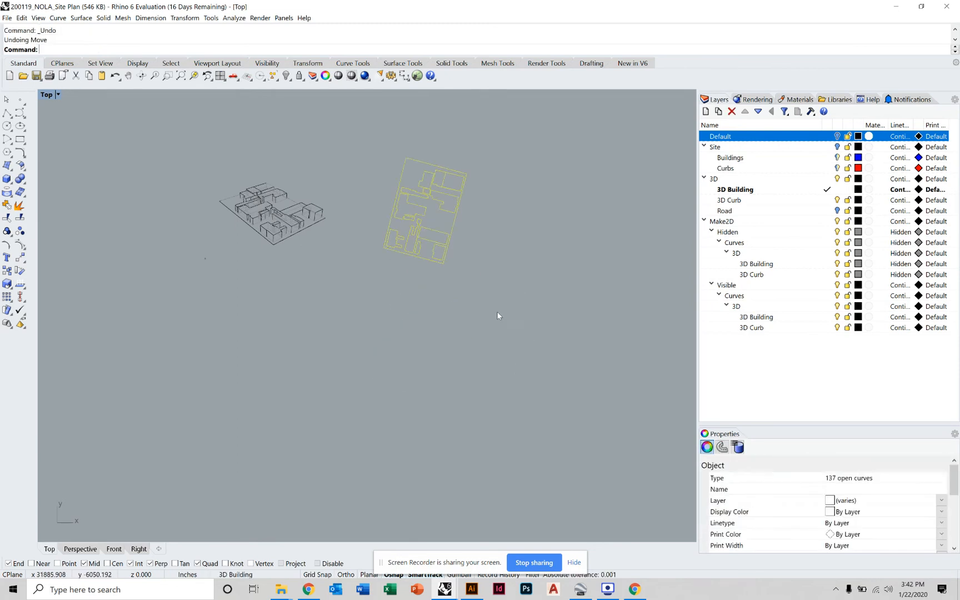
# Copy the entire 2D plan drawing to the empty area directly below the original
pyautogui.moveTo(373, 127); pyautogui.dragTo(470, 270)
pyautogui.write('co')
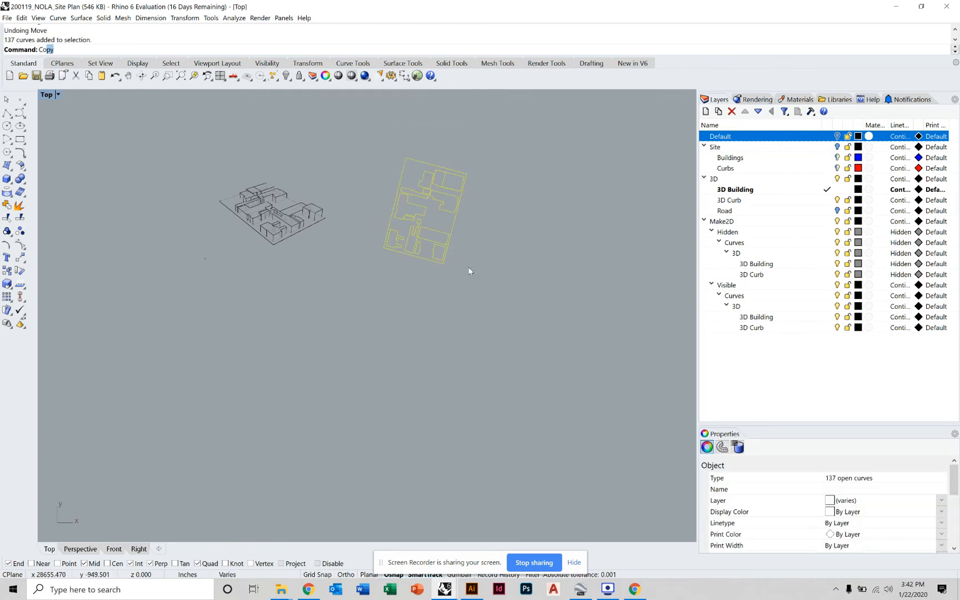
pyautogui.press('Return')
pyautogui.click(517, 243)
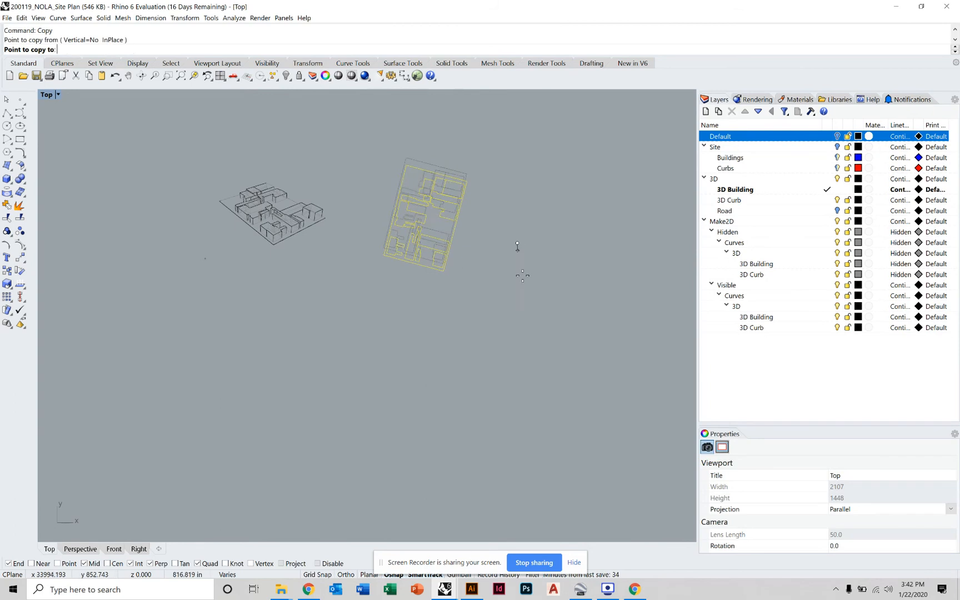
pyautogui.click(506, 392)
pyautogui.press('Escape')
# Draw a circle with a radius of about 455 inches in the empty space to the right of the copied plan
pyautogui.moveTo(440, 326); pyautogui.dragTo(430, 243, button='right')
pyautogui.scroll(2, 428, 243)
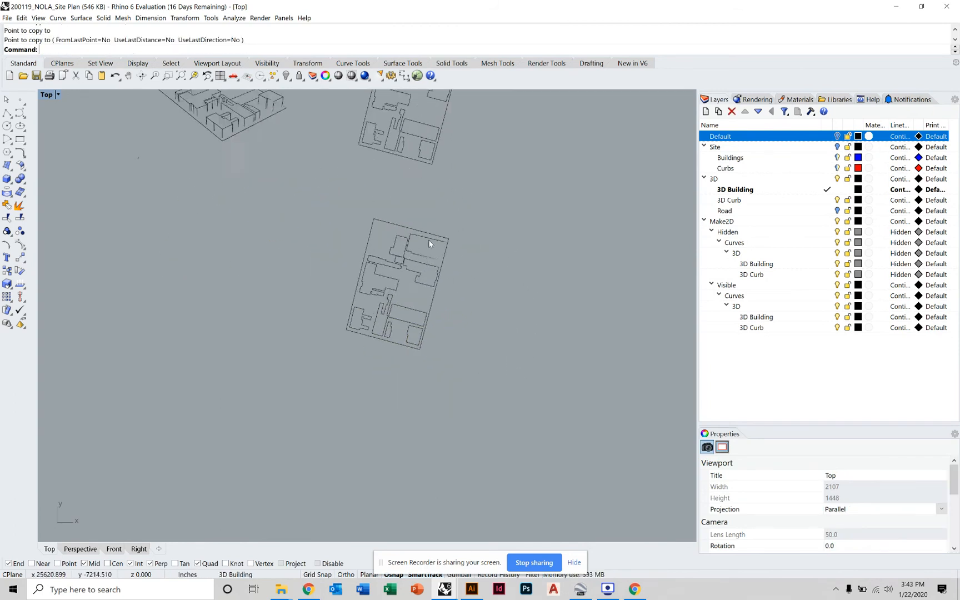
pyautogui.scroll(2, 431, 247)
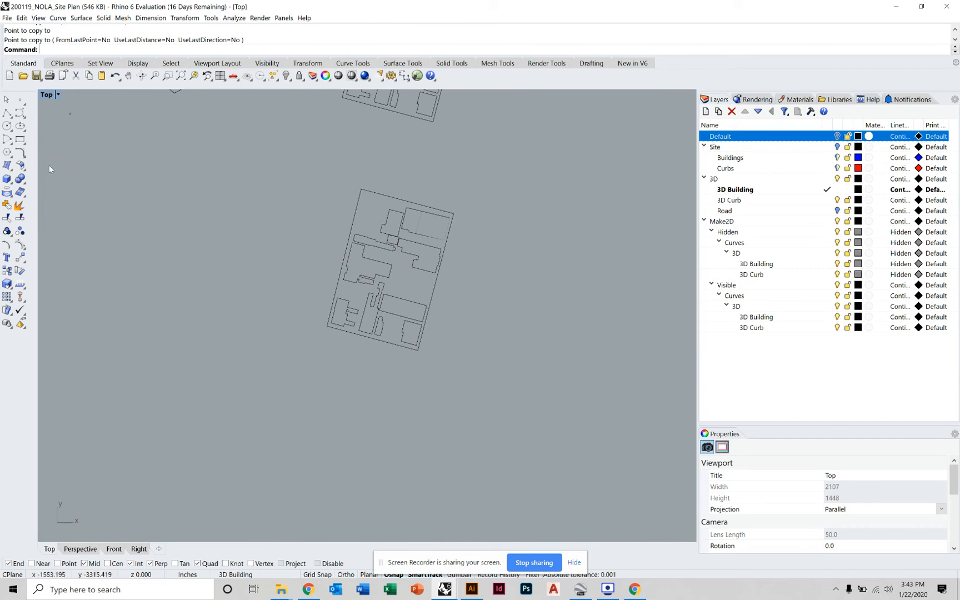
pyautogui.click(6, 113)
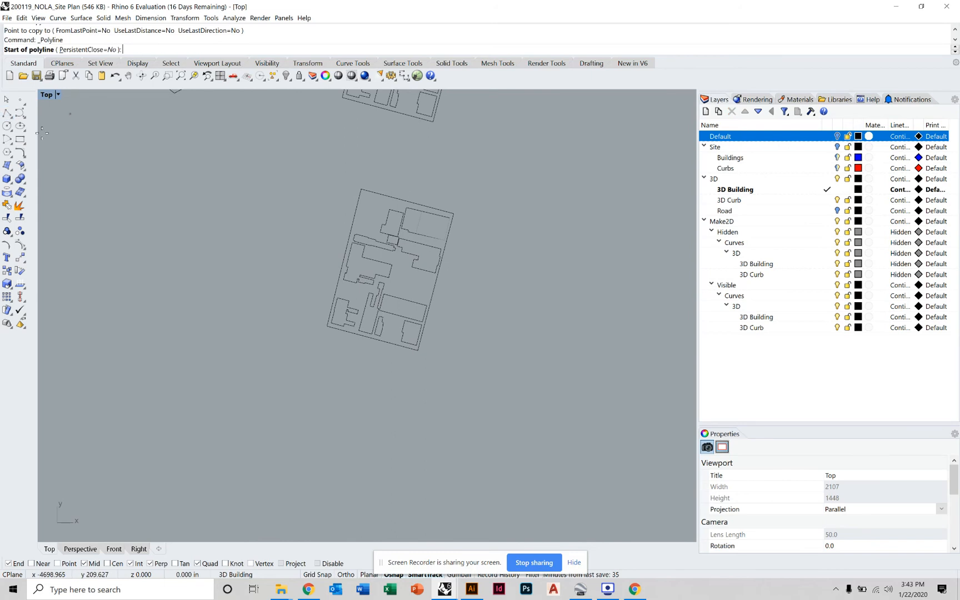
pyautogui.click(7, 126)
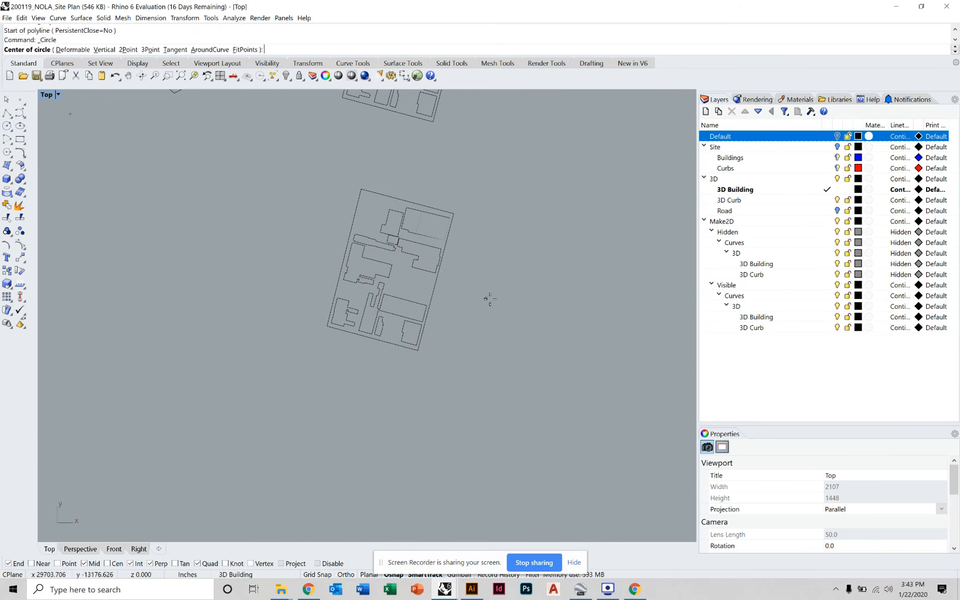
pyautogui.scroll(-5, 488, 300)
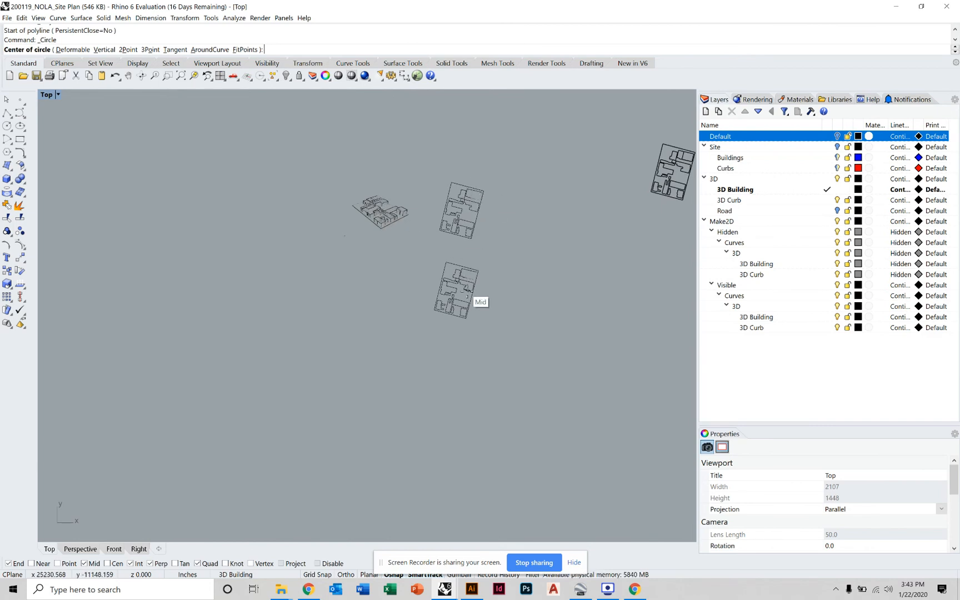
pyautogui.moveTo(480, 306); pyautogui.dragTo(441, 305, button='right')
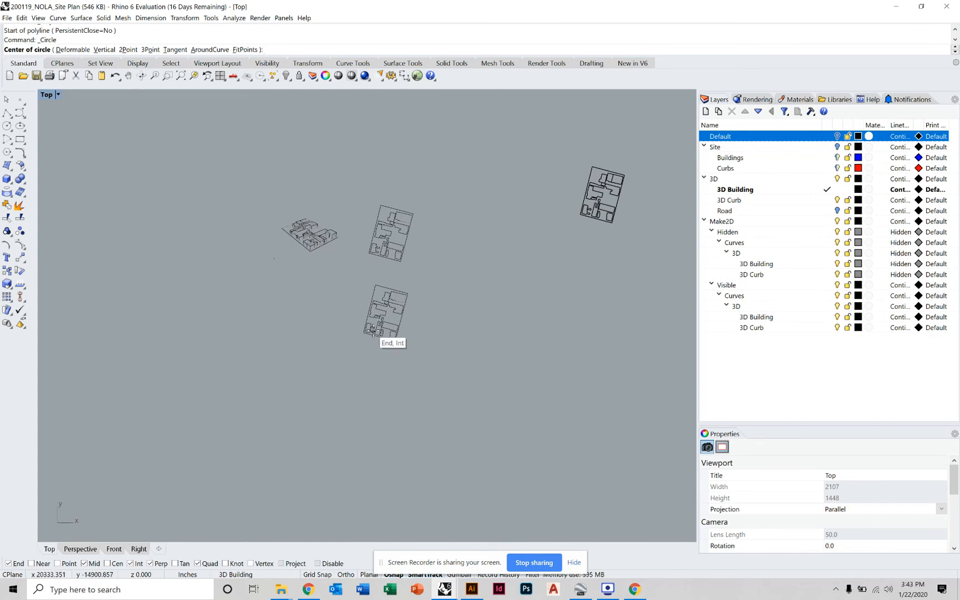
pyautogui.scroll(3, 387, 334)
pyautogui.scroll(3, 408, 282)
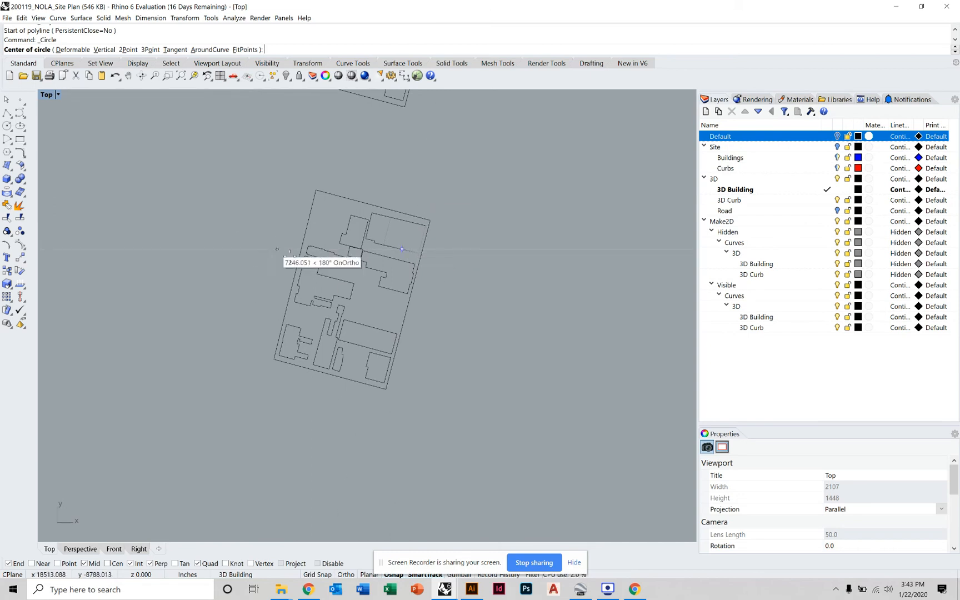
pyautogui.scroll(3, 458, 276)
pyautogui.click(443, 324)
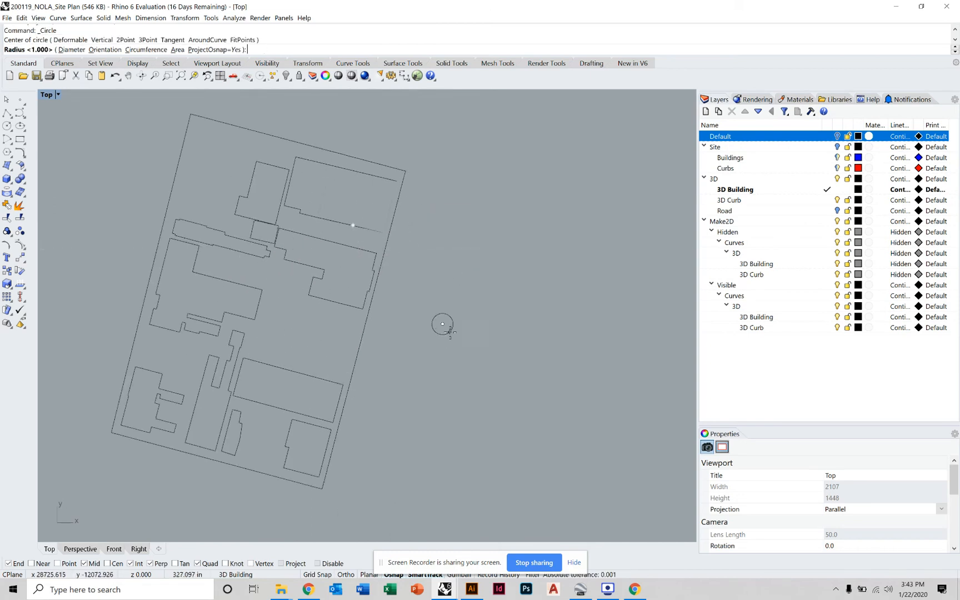
pyautogui.click(457, 325)
# Enable the Center object snap and try it by starting a second circle at the existing circle's center, without completing that circle
pyautogui.click(6, 125)
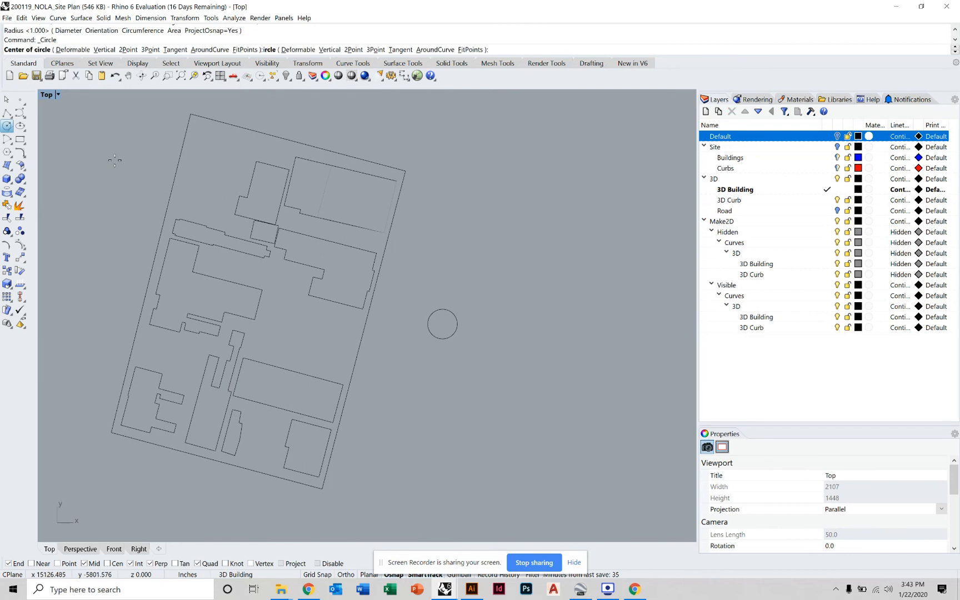
pyautogui.scroll(5, 447, 325)
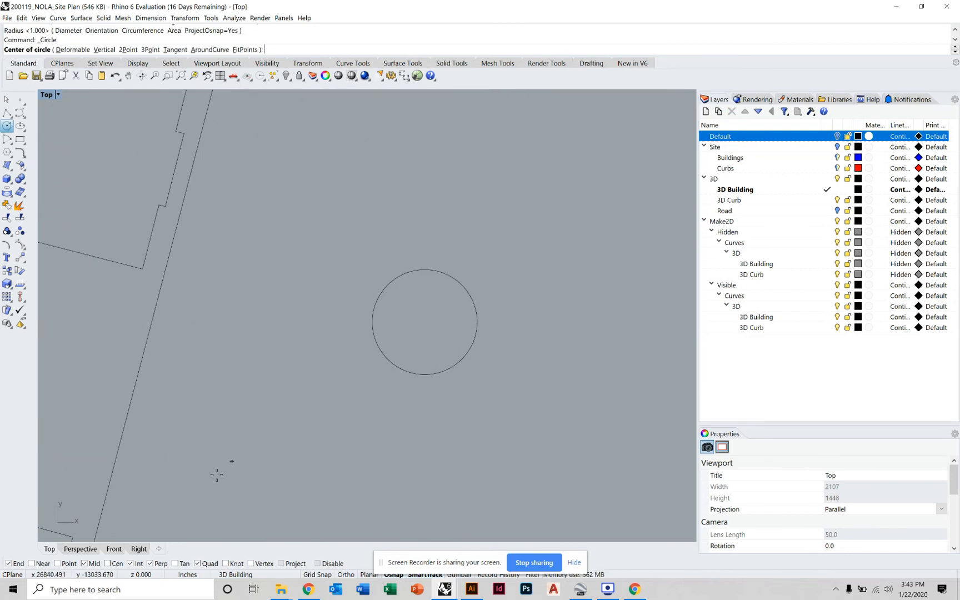
pyautogui.click(107, 563)
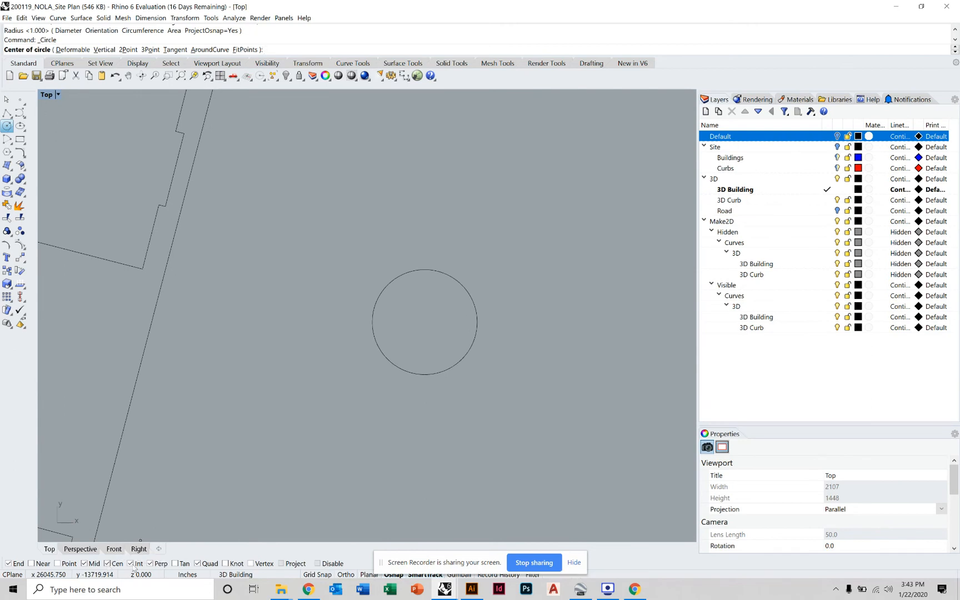
pyautogui.click(463, 286)
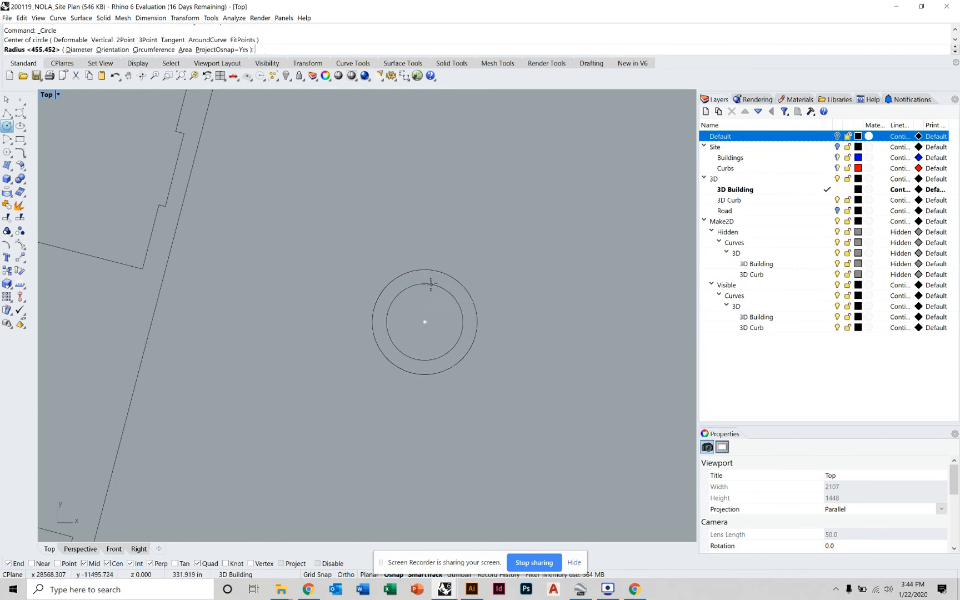
pyautogui.press('Escape')
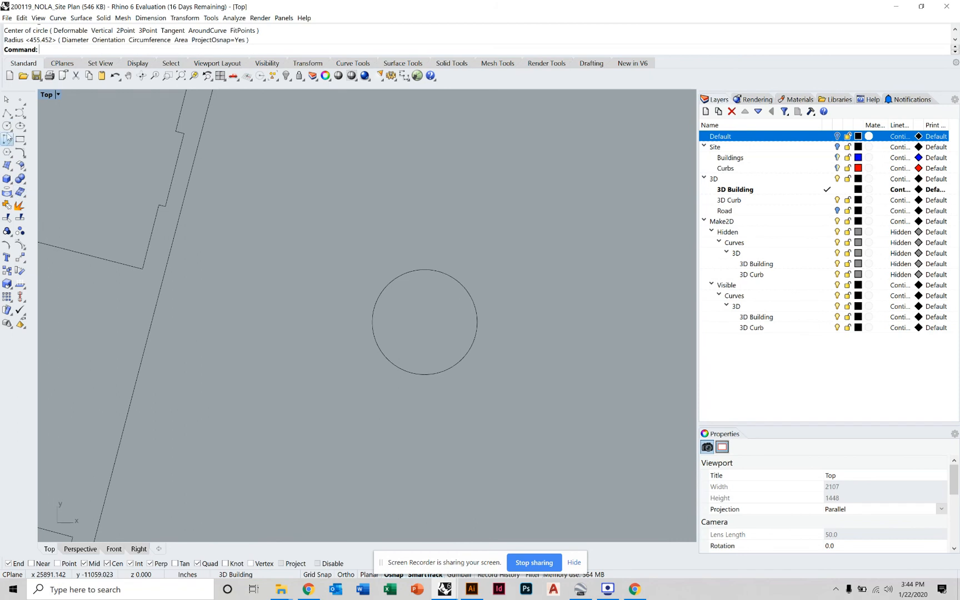
# Draw a vertical line from the circle's center to its top quadrant with the Perp snap switched off, and turn that snap back on
pyautogui.click(7, 113)
pyautogui.click(468, 291)
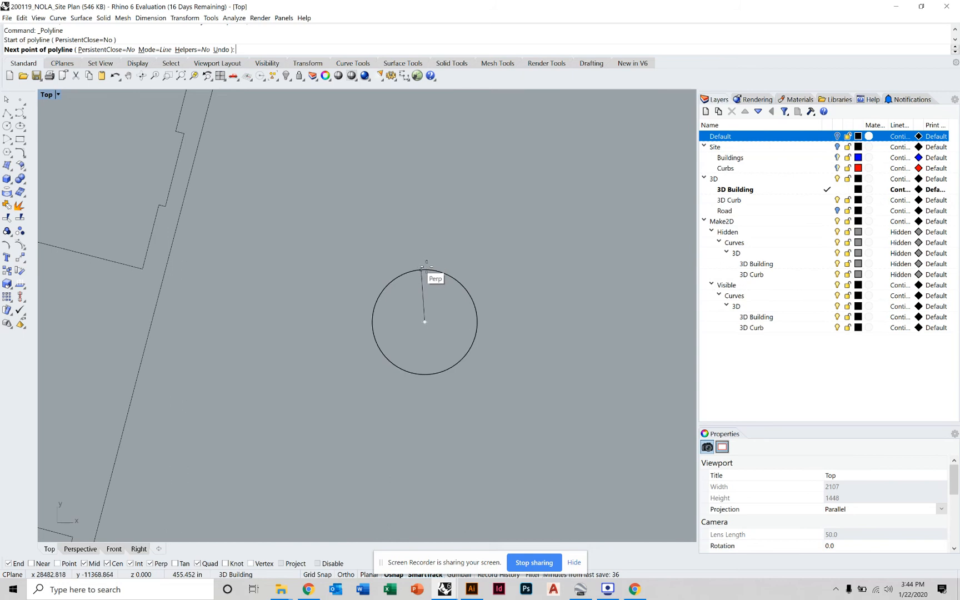
pyautogui.click(150, 563)
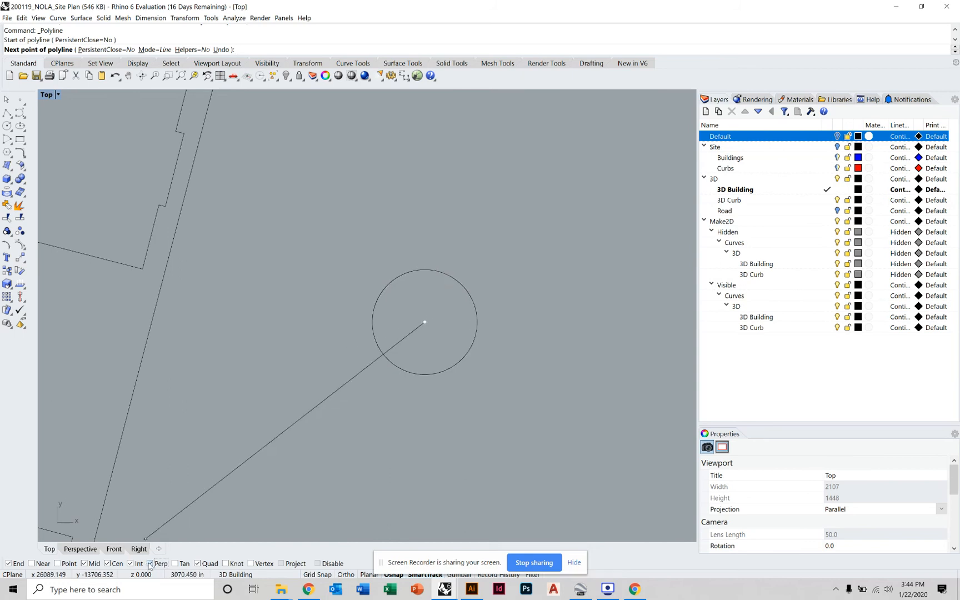
pyautogui.click(425, 269)
pyautogui.press('Return')
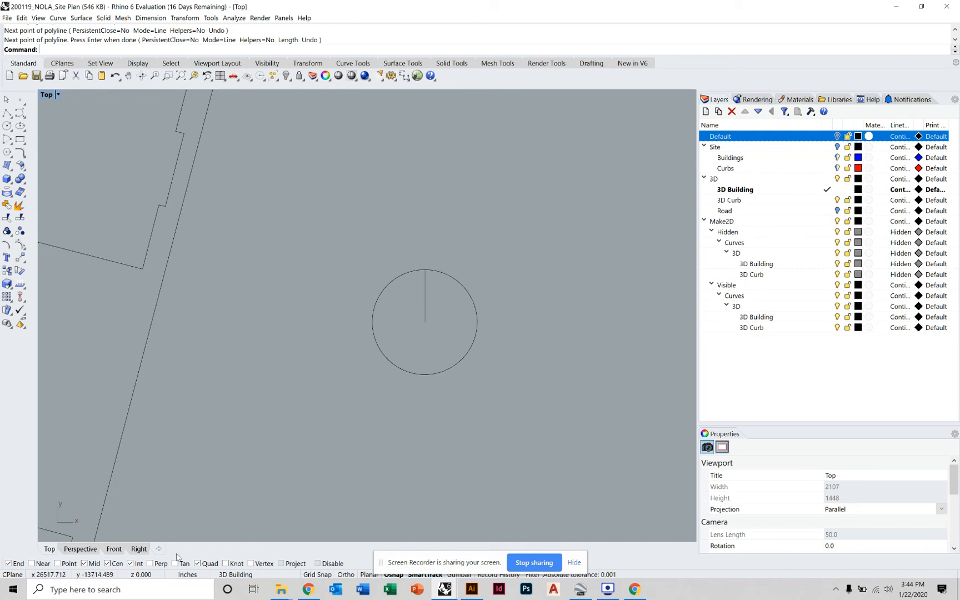
pyautogui.click(107, 563)
pyautogui.click(150, 563)
# Move the circle and its radius line beside the upper-right corner of the copied plan
pyautogui.scroll(-10, 483, 272)
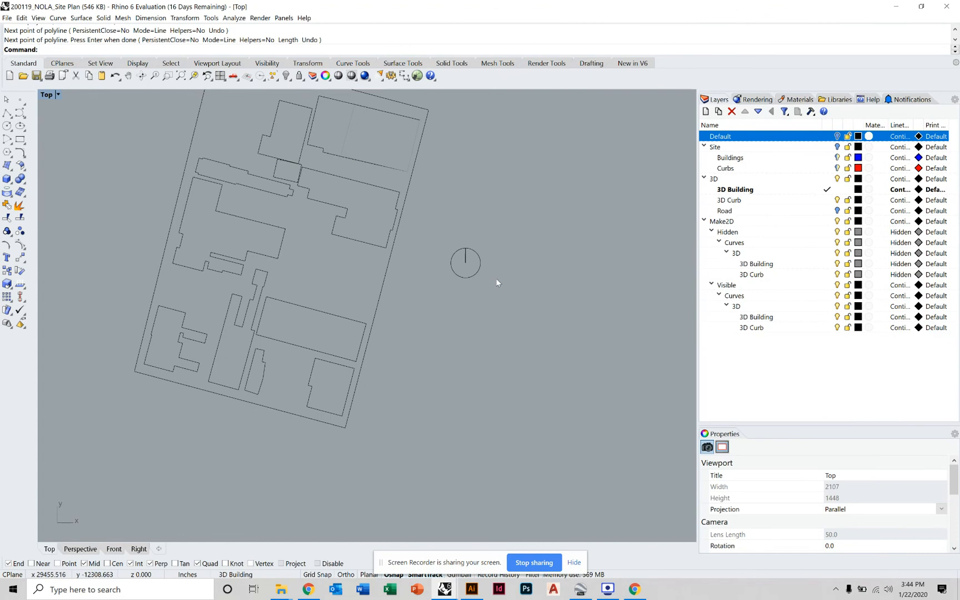
pyautogui.moveTo(516, 229); pyautogui.dragTo(447, 302)
pyautogui.write('m')
pyautogui.press('Return')
pyautogui.moveTo(473, 296); pyautogui.dragTo(458, 362, button='right')
pyautogui.click(498, 362)
pyautogui.moveTo(488, 258); pyautogui.dragTo(485, 375, button='right')
pyautogui.click(492, 273)
pyautogui.scroll(-3, 492, 273)
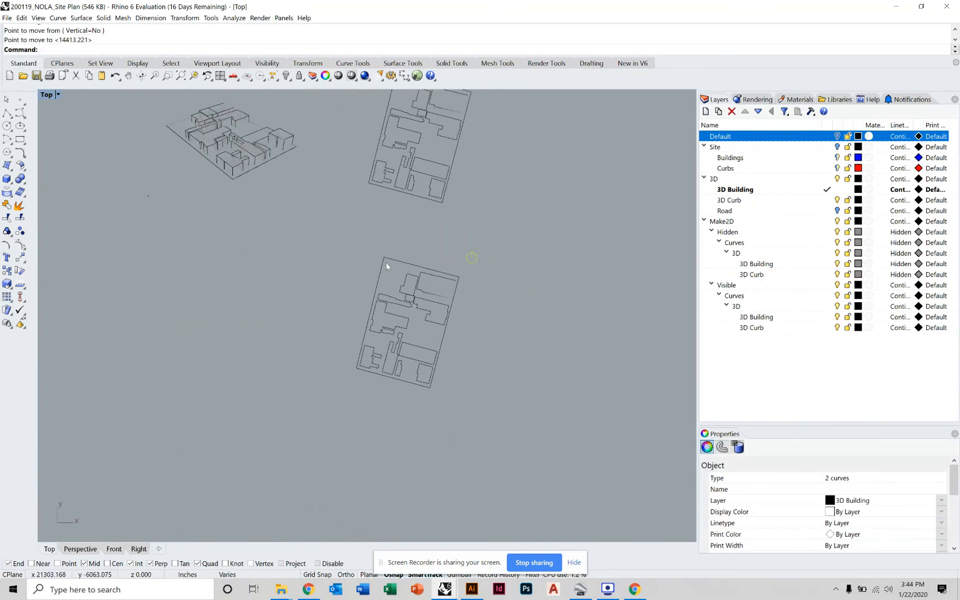
# Rotate the copied plan together with the circle and line about the plan's upper-right corner until its long edge is exactly horizontal
pyautogui.moveTo(316, 208); pyautogui.dragTo(526, 412)
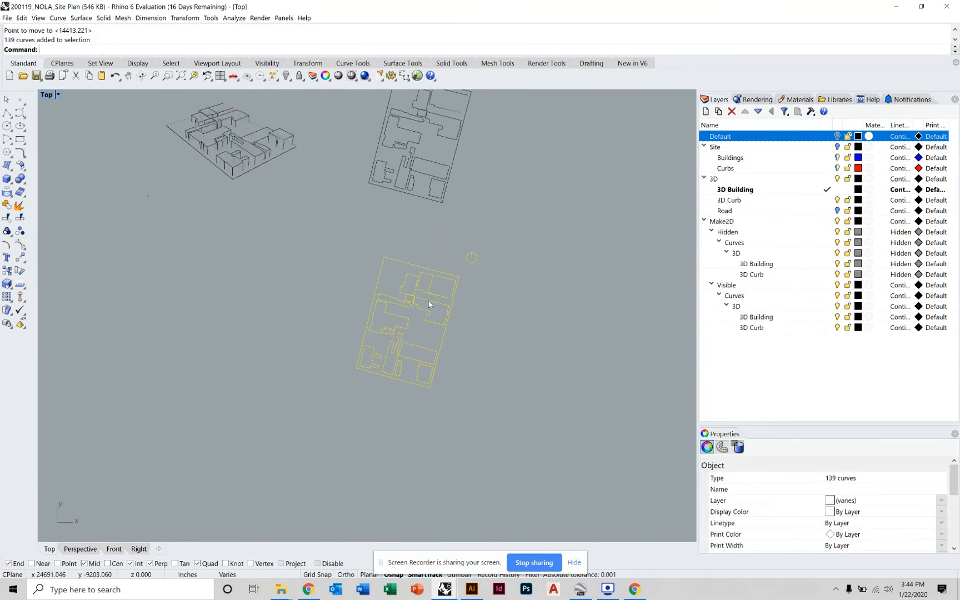
pyautogui.scroll(3, 422, 293)
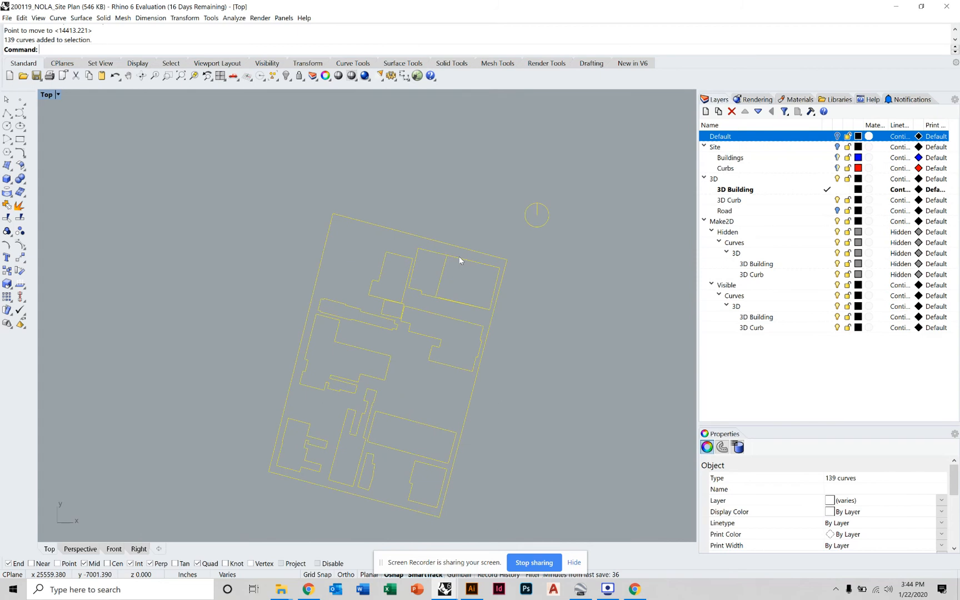
pyautogui.write('Rotate')
pyautogui.press('Return')
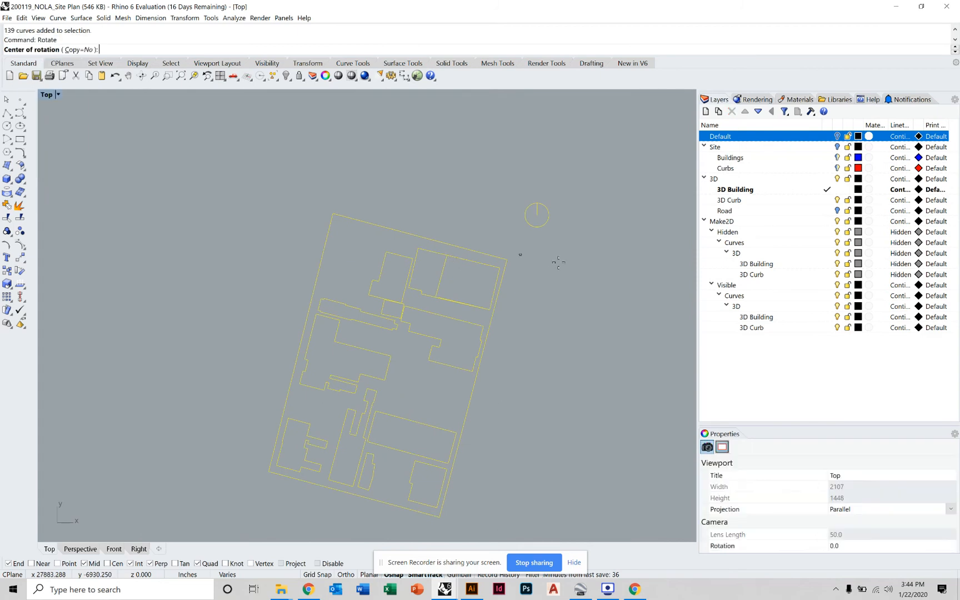
pyautogui.click(507, 257)
pyautogui.scroll(-3, 508, 261)
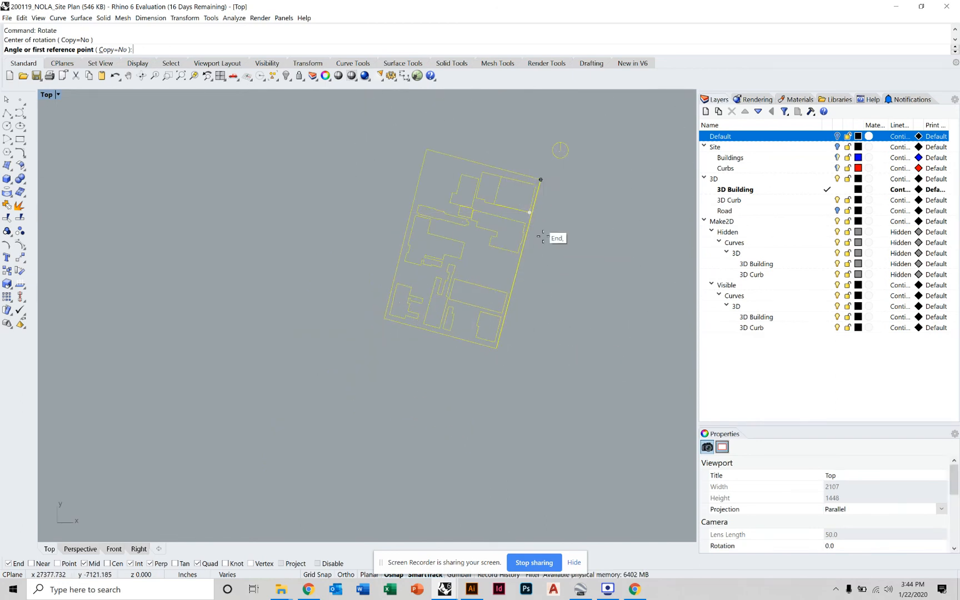
pyautogui.click(496, 347)
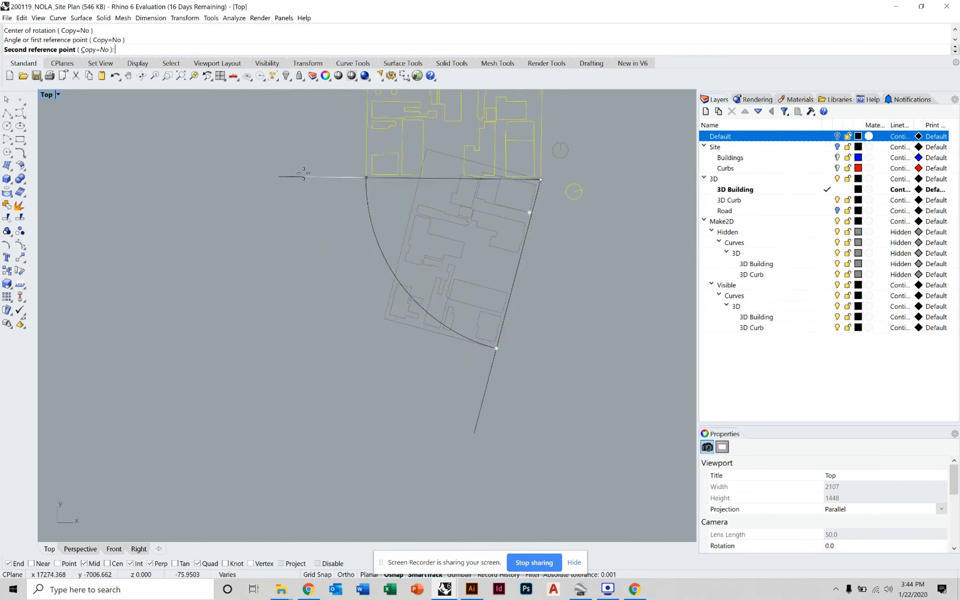
pyautogui.press('shift')
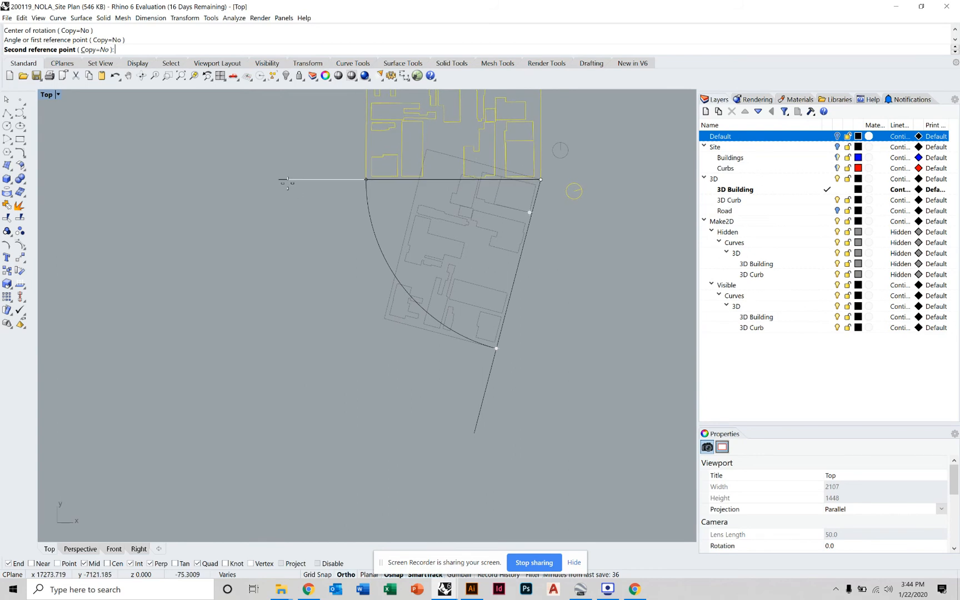
pyautogui.keyDown('shift'); pyautogui.click(284, 182); pyautogui.keyUp('shift')
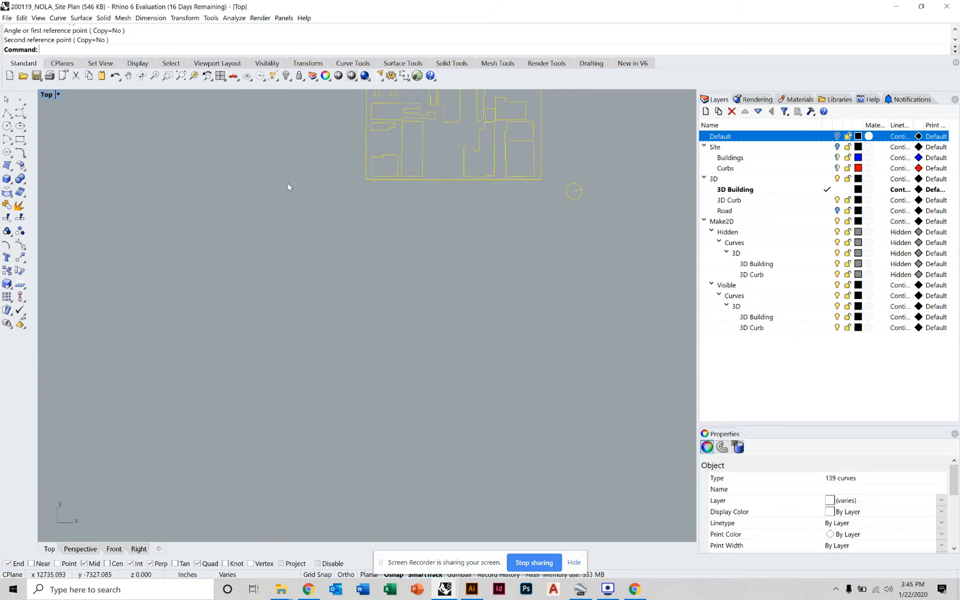
# Move the rotated plan, circle and line down into the empty space clear of the original plan
pyautogui.scroll(-6, 401, 248)
pyautogui.moveTo(401, 249); pyautogui.dragTo(395, 284, button='right')
pyautogui.write('m')
pyautogui.press('Return')
pyautogui.click(516, 257)
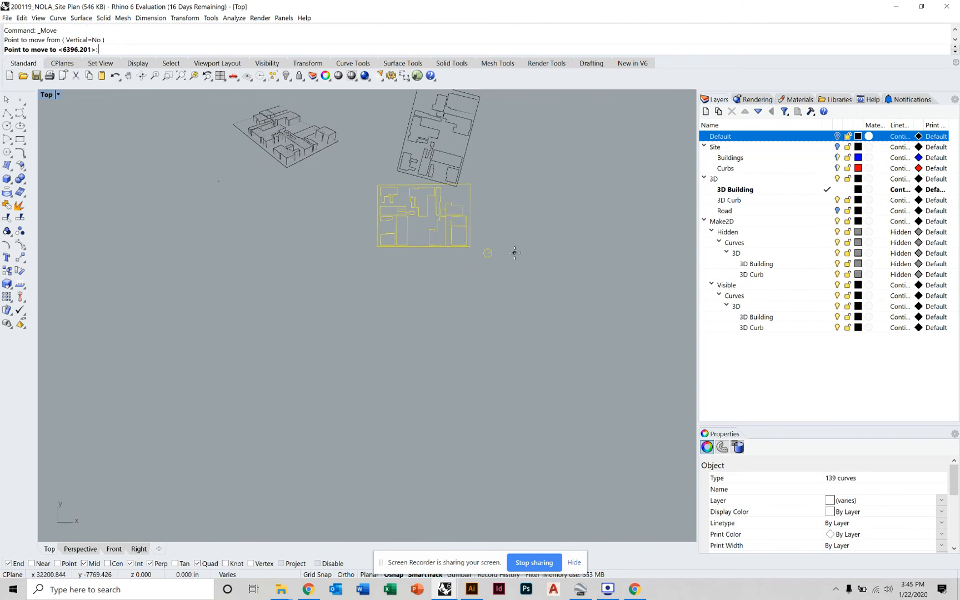
pyautogui.click(527, 308)
pyautogui.click(504, 355)
pyautogui.scroll(8, 464, 305)
pyautogui.scroll(2, 465, 311)
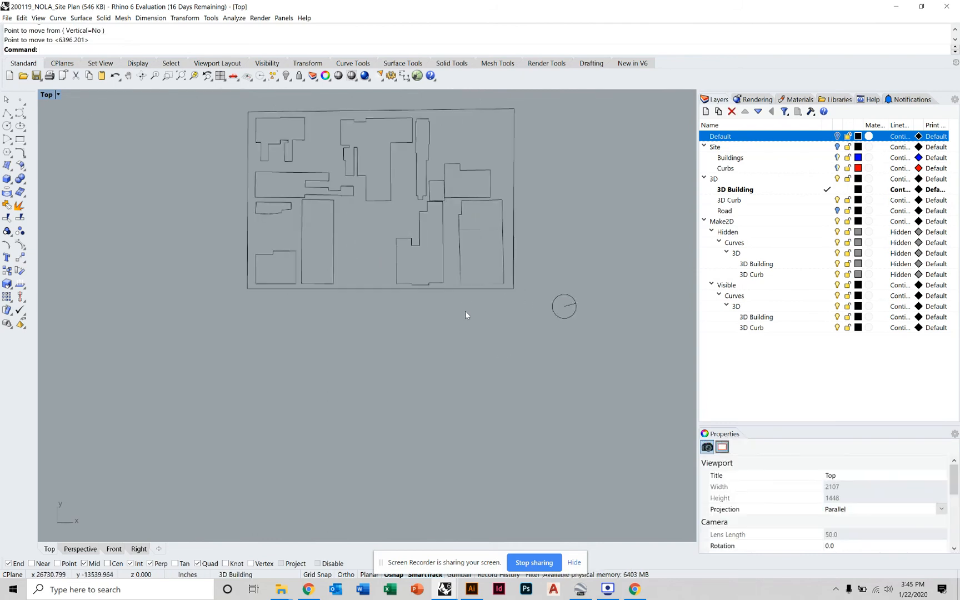
# Select the circle and its radius line, and add a new top-level layer named North Arrow
pyautogui.scroll(-4, 467, 314)
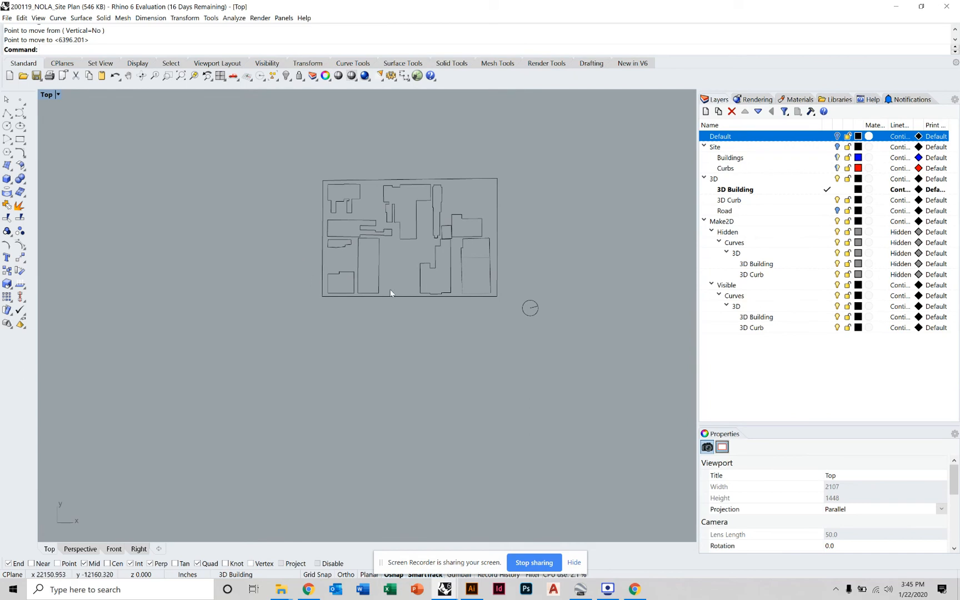
pyautogui.scroll(7, 391, 292)
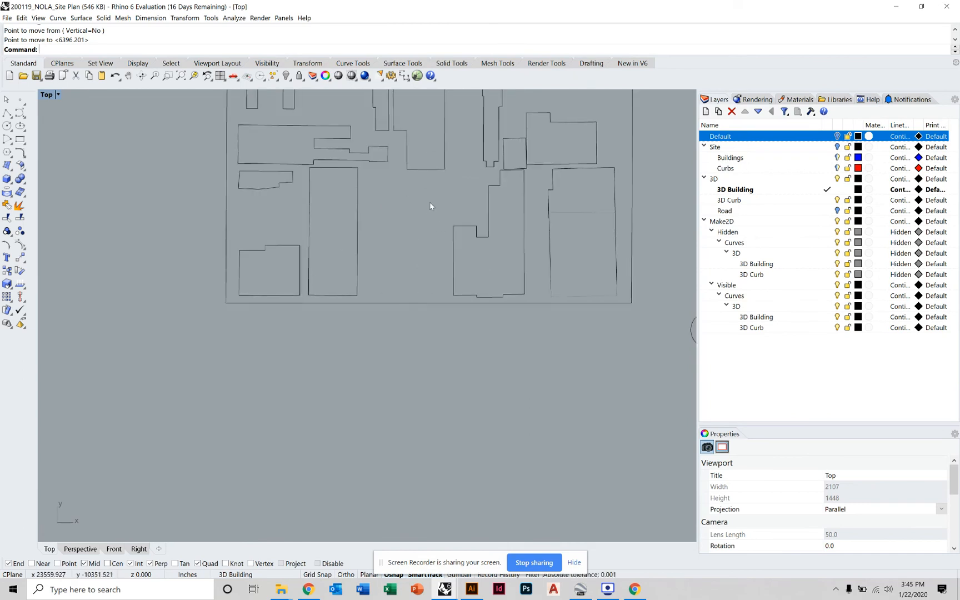
pyautogui.moveTo(429, 227); pyautogui.dragTo(406, 233, button='right')
pyautogui.moveTo(400, 202); pyautogui.dragTo(250, 231, button='right')
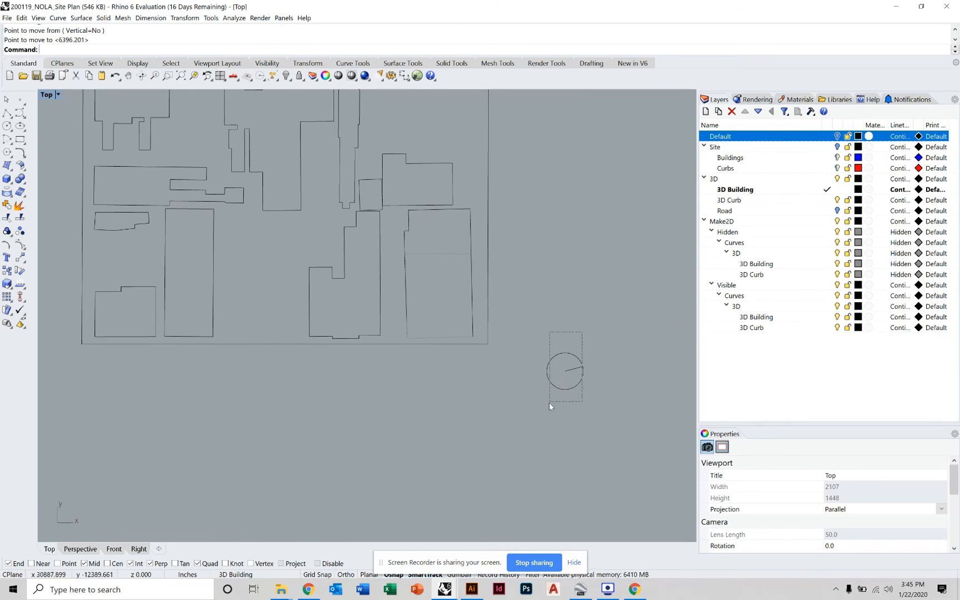
pyautogui.moveTo(582, 332); pyautogui.dragTo(549, 403)
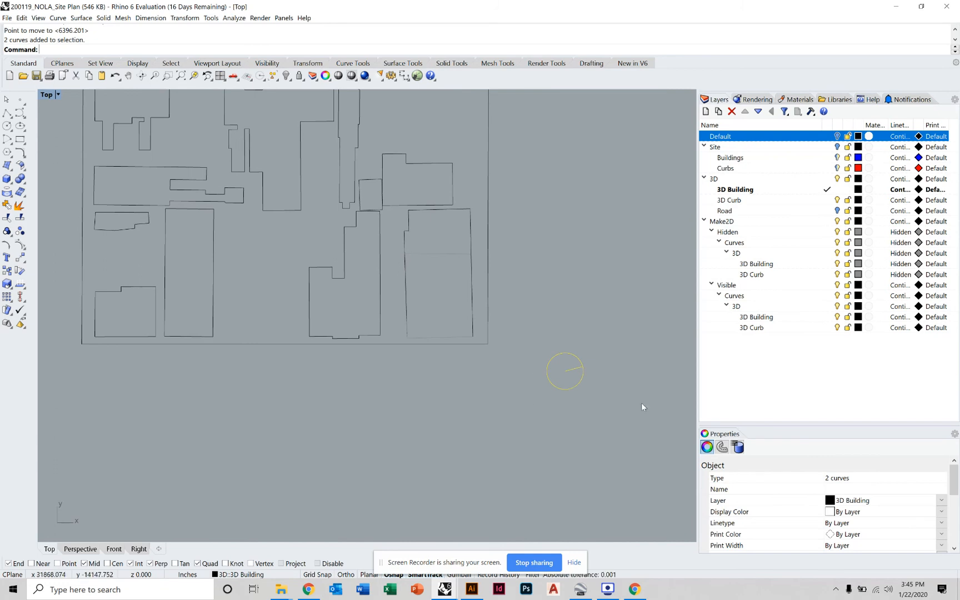
pyautogui.rightClick(760, 362)
pyautogui.click(778, 367)
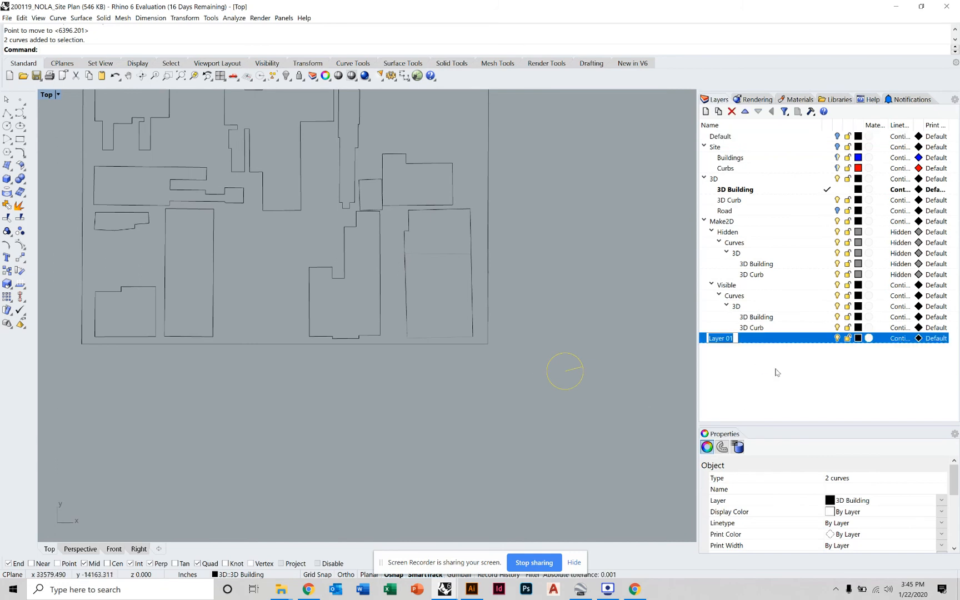
pyautogui.write('Notrth')
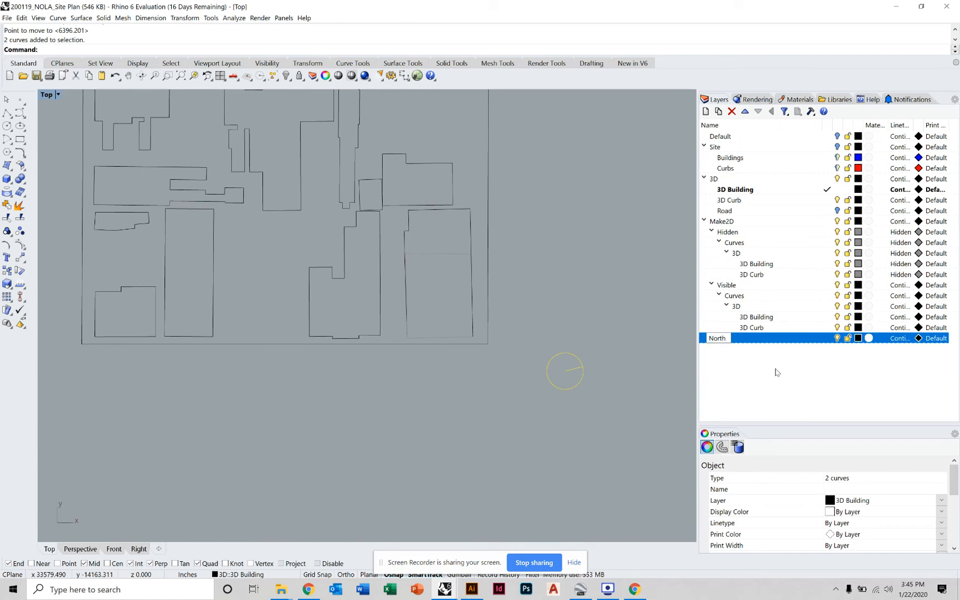
pyautogui.write(' Arrow')
pyautogui.click(776, 372)
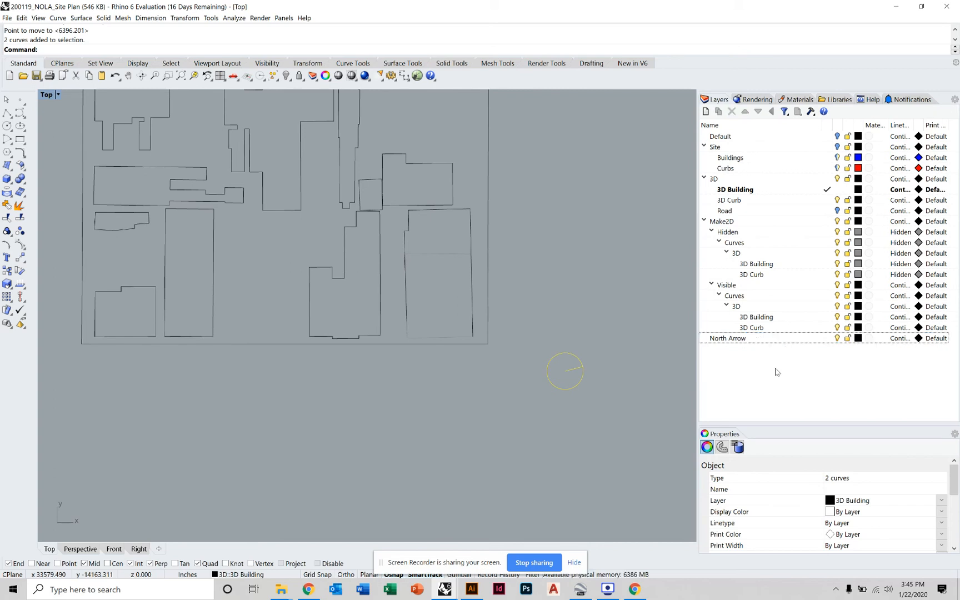
# Assign the selected circle and line to the North Arrow layer, and set that layer's color to Chartreuse
pyautogui.rightClick(761, 337)
pyautogui.click(801, 490)
pyautogui.press('Escape')
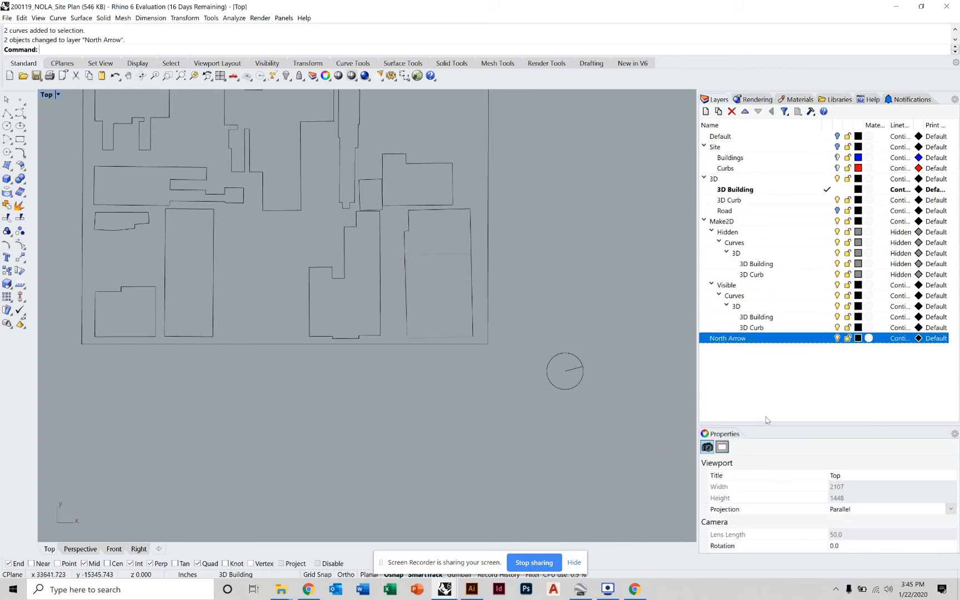
pyautogui.click(858, 340)
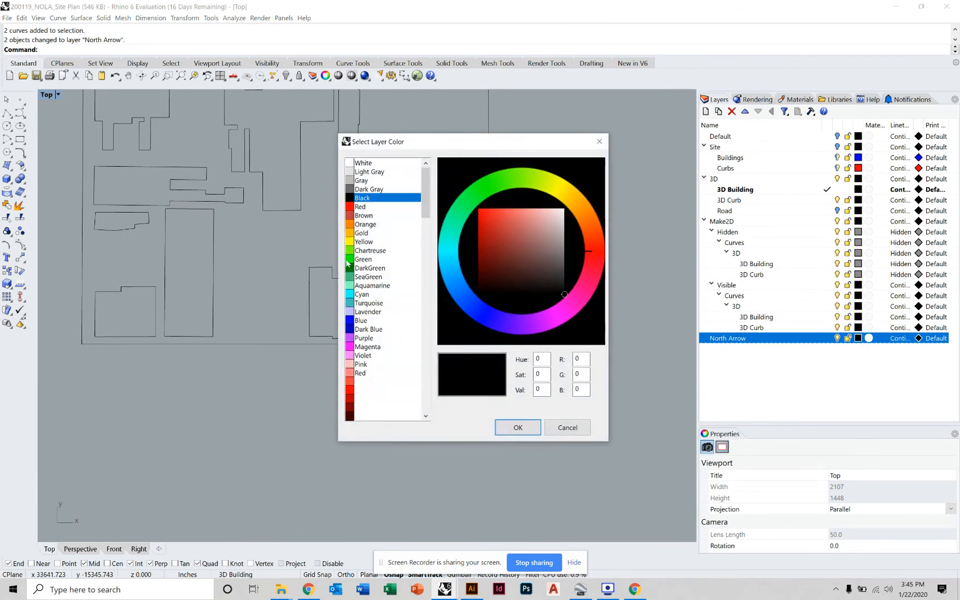
pyautogui.click(368, 250)
pyautogui.click(517, 427)
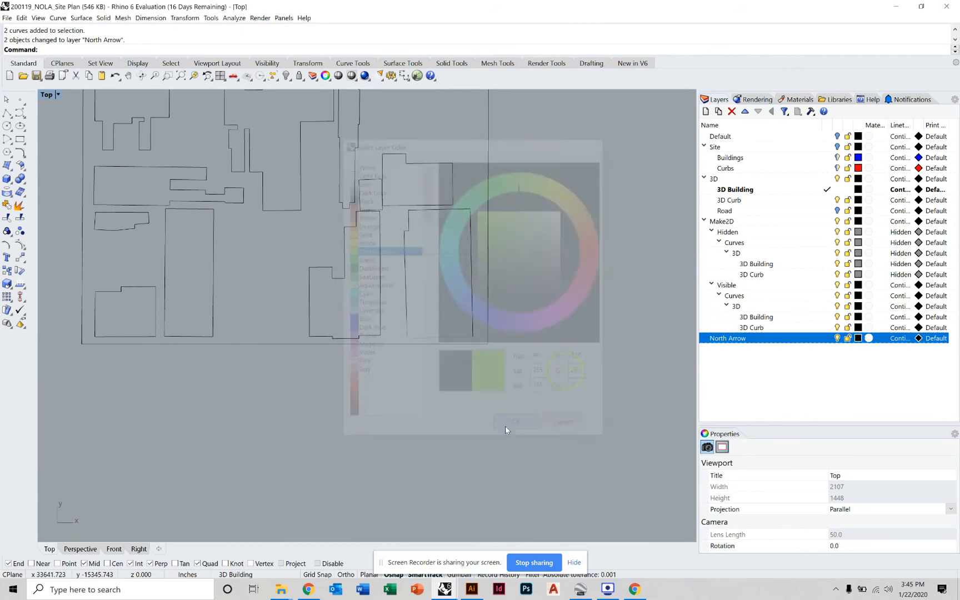
pyautogui.scroll(5, 554, 326)
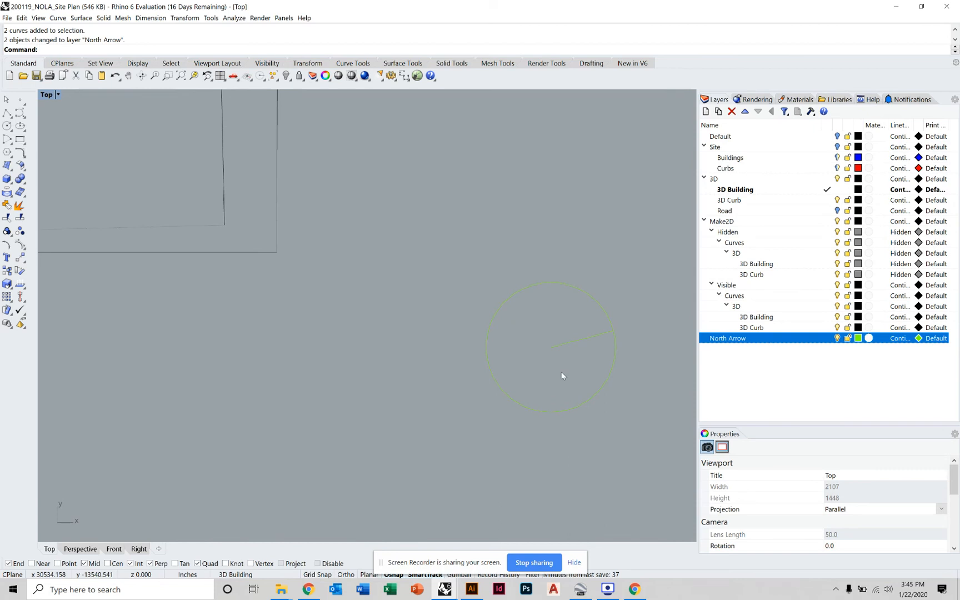
# Set the display color of all the original tilted 2D plan's curves to Yellow, overriding the layer color
pyautogui.scroll(-5, 554, 372)
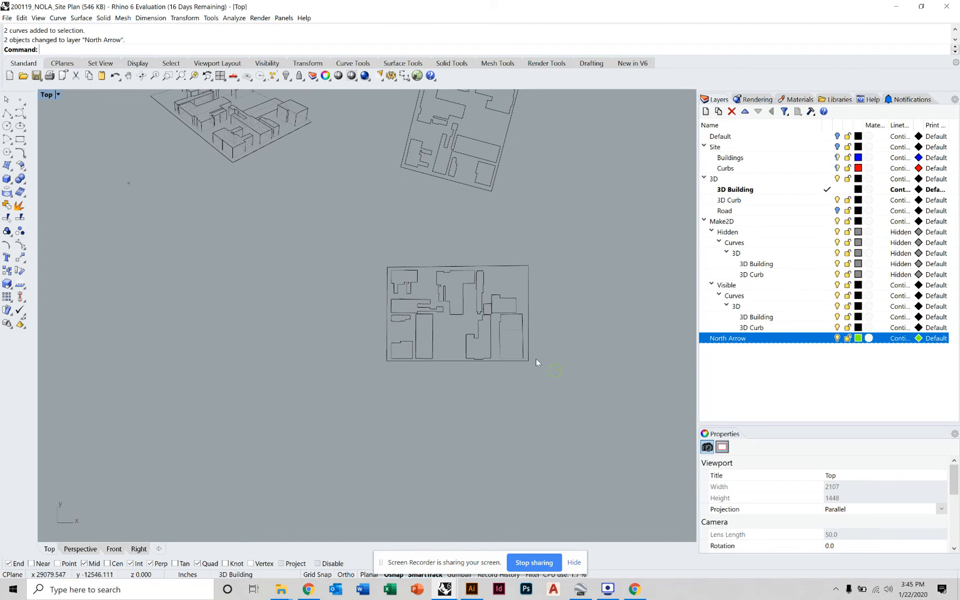
pyautogui.moveTo(496, 194); pyautogui.dragTo(470, 294, button='right')
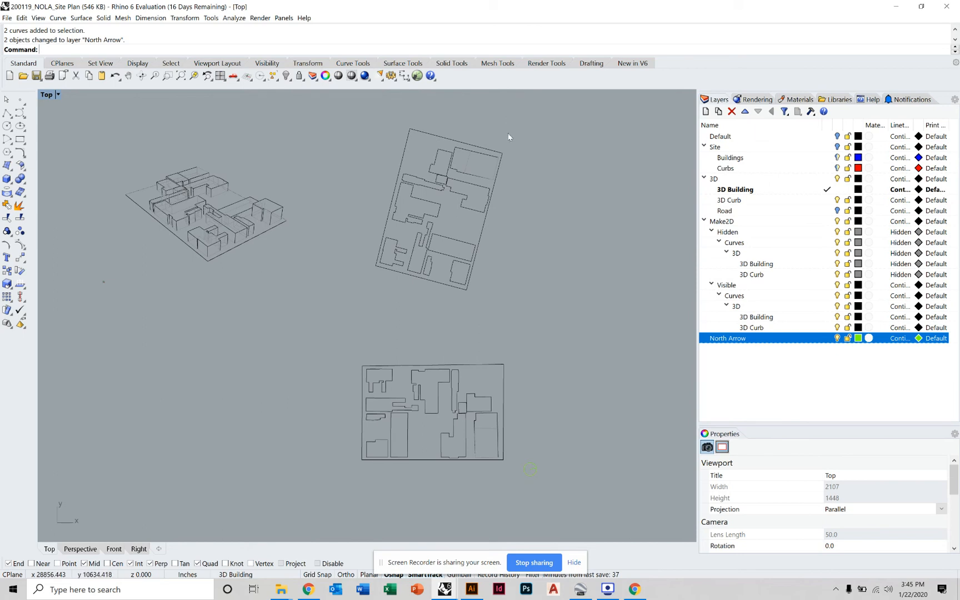
pyautogui.scroll(-12, 436, 218)
pyautogui.moveTo(627, 185); pyautogui.dragTo(425, 206, button='right')
pyautogui.scroll(6, 440, 199)
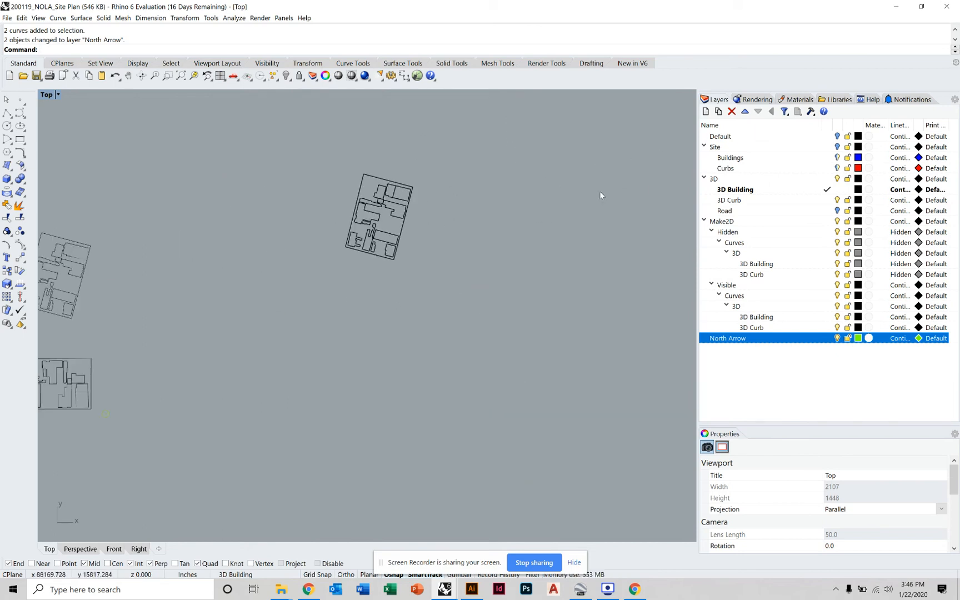
pyautogui.moveTo(141, 292); pyautogui.dragTo(249, 284, button='right')
pyautogui.scroll(6, 208, 270)
pyautogui.moveTo(224, 179); pyautogui.dragTo(50, 349)
pyautogui.moveTo(155, 348); pyautogui.dragTo(229, 345, button='right')
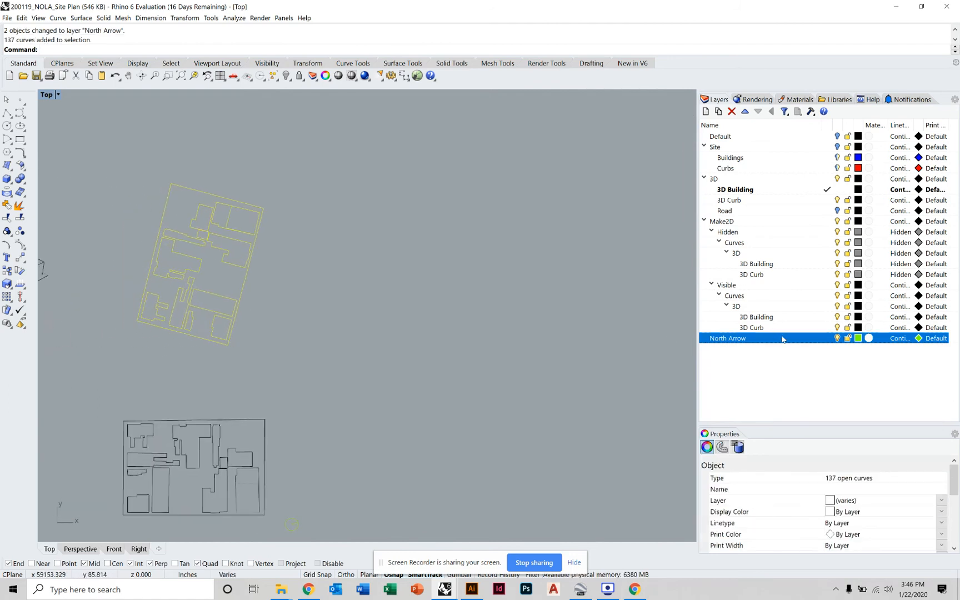
pyautogui.click(864, 514)
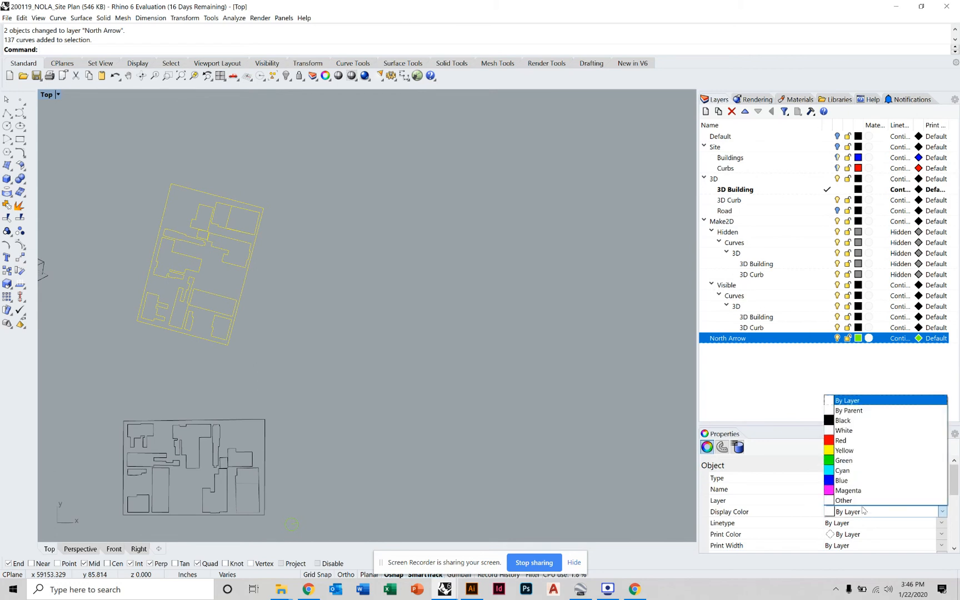
pyautogui.click(852, 464)
pyautogui.click(433, 369)
pyautogui.moveTo(309, 318); pyautogui.dragTo(417, 328, button='right')
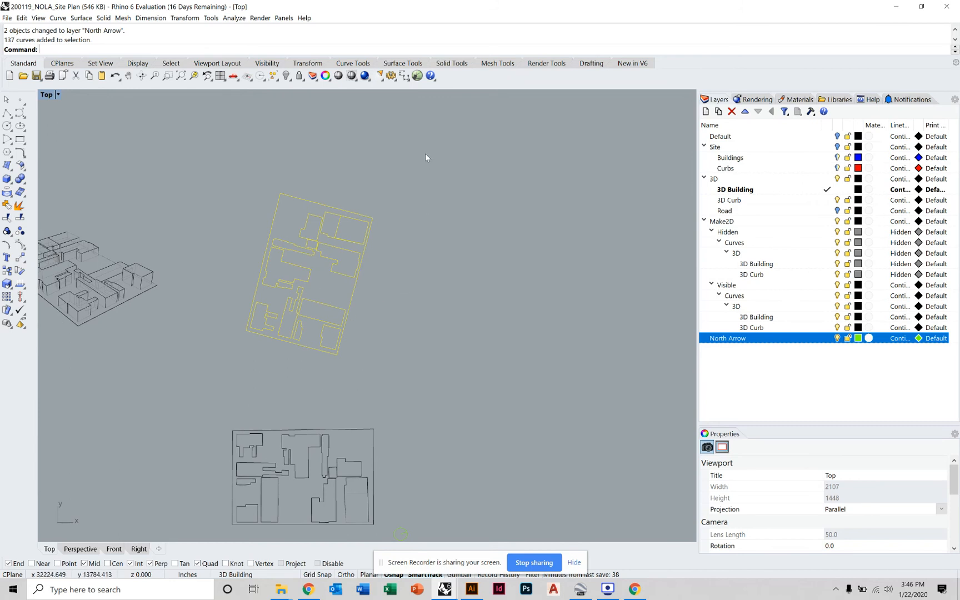
# Try selecting part and then all of the yellow plan's linework to compare its selected appearance, and clear the selection
pyautogui.moveTo(425, 157); pyautogui.dragTo(212, 270)
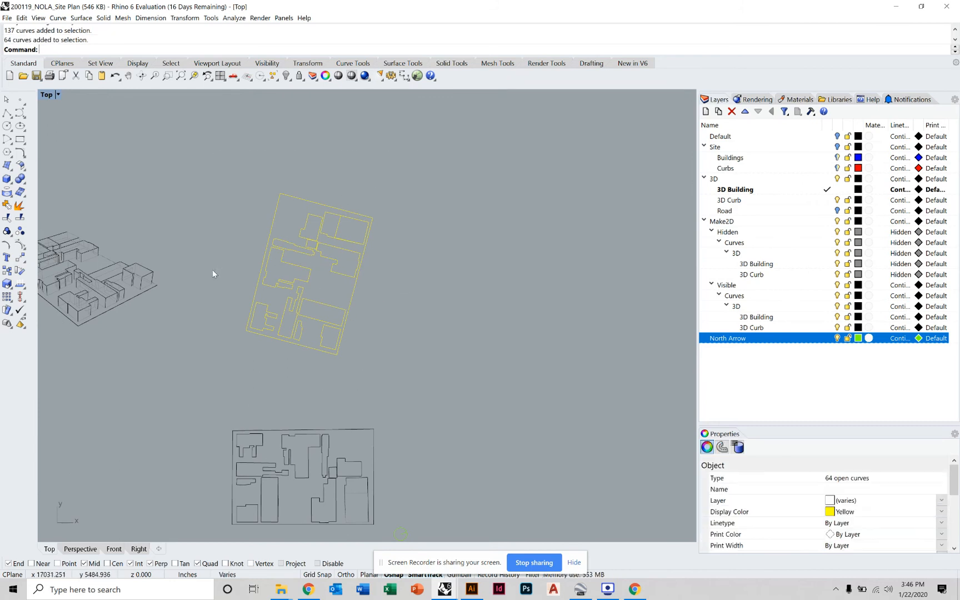
pyautogui.moveTo(514, 138); pyautogui.dragTo(335, 341)
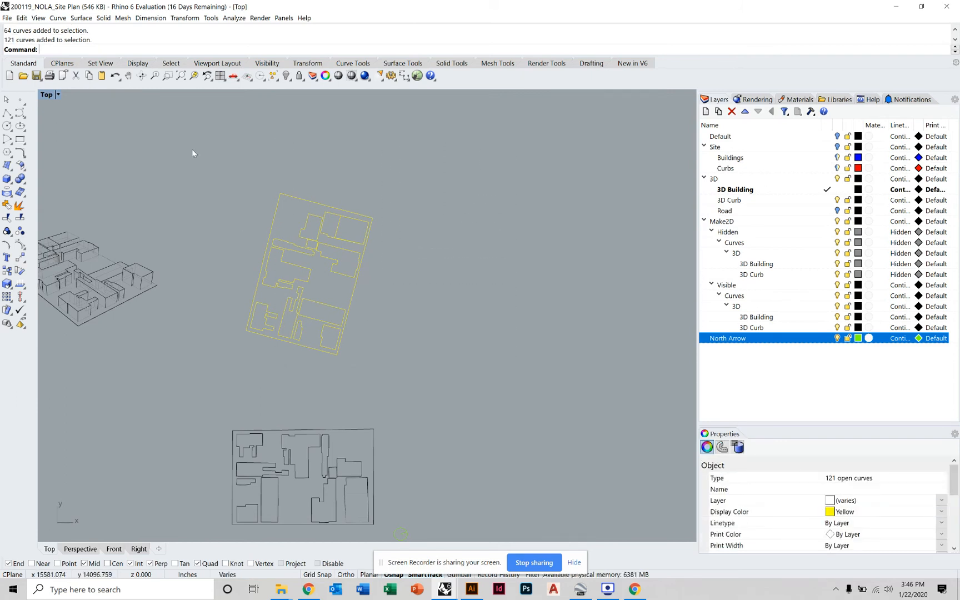
pyautogui.moveTo(193, 149); pyautogui.dragTo(522, 368)
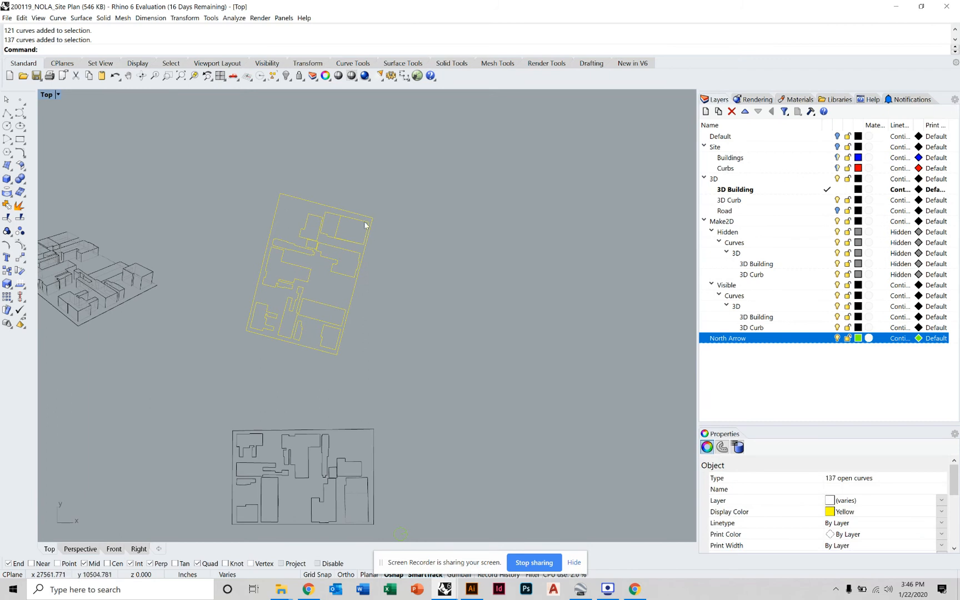
pyautogui.click(384, 227)
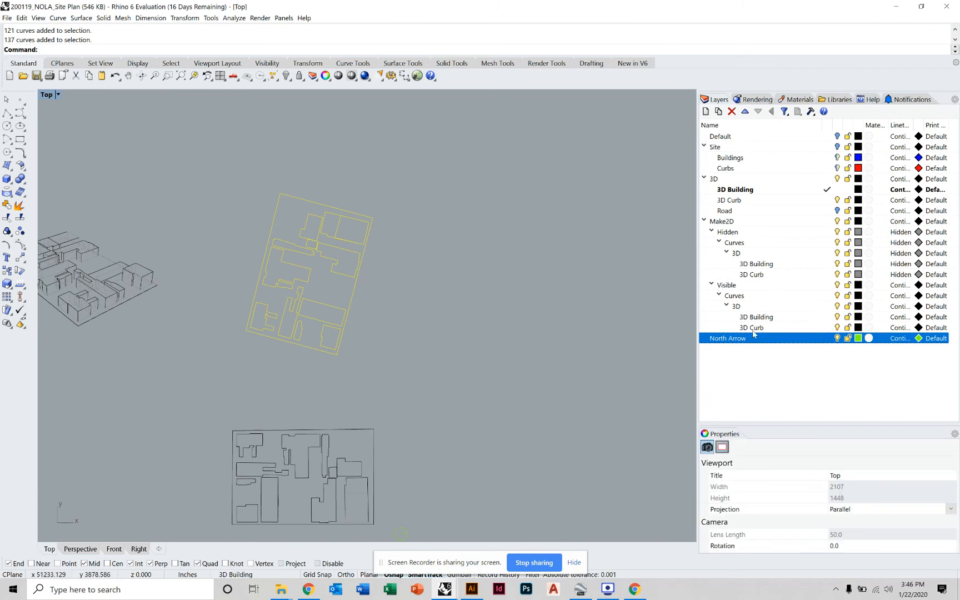
# Set the display color of all the tilted 2D plan's curves back to By Layer and clear the selection
pyautogui.moveTo(407, 184); pyautogui.dragTo(200, 392)
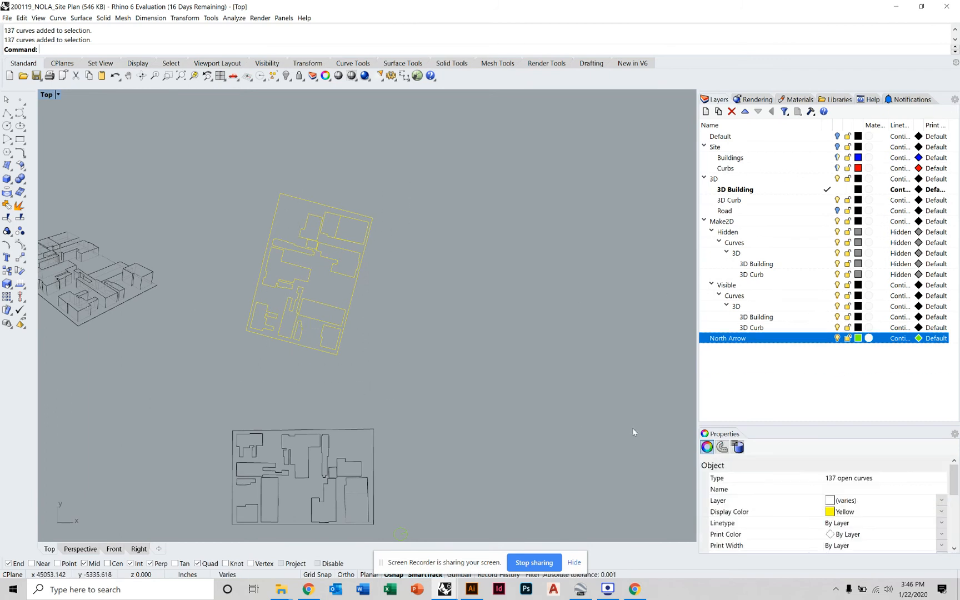
pyautogui.click(861, 511)
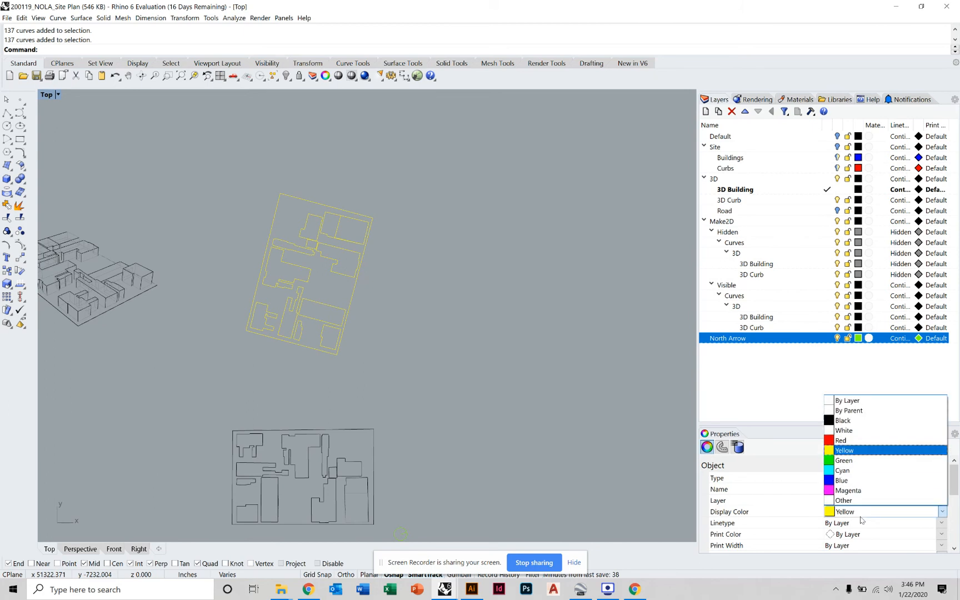
pyautogui.click(852, 403)
pyautogui.click(472, 289)
# Add a new top-level layer below North Arrow and name it Sheet
pyautogui.scroll(-5, 430, 295)
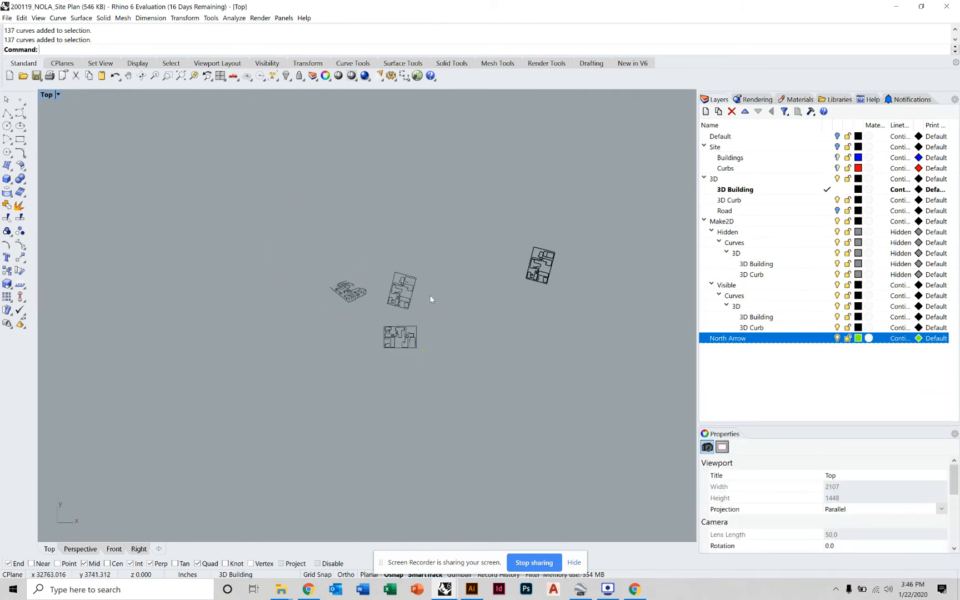
pyautogui.scroll(3, 430, 298)
pyautogui.scroll(4, 422, 340)
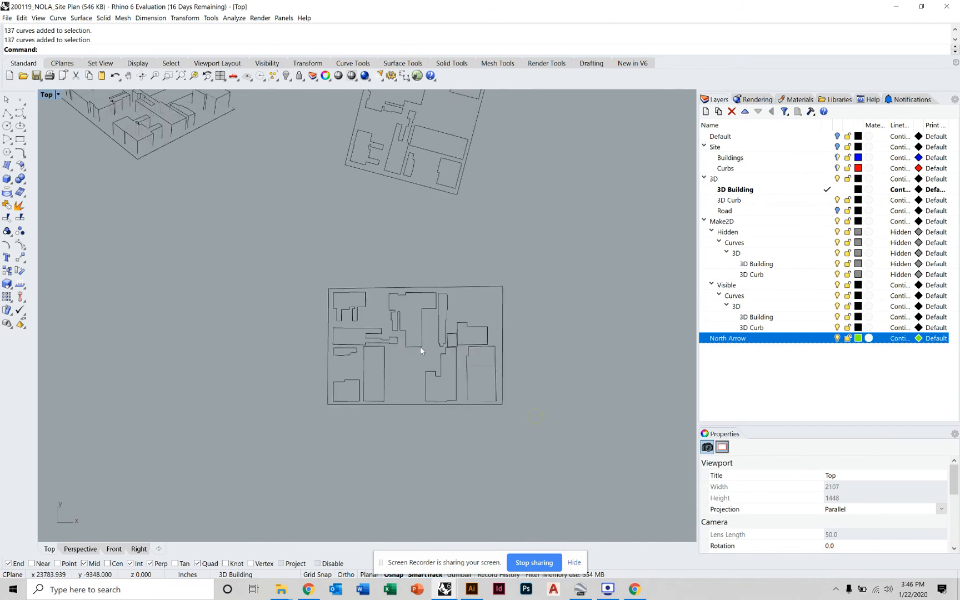
pyautogui.scroll(3, 421, 354)
pyautogui.moveTo(422, 358); pyautogui.dragTo(375, 301, button='right')
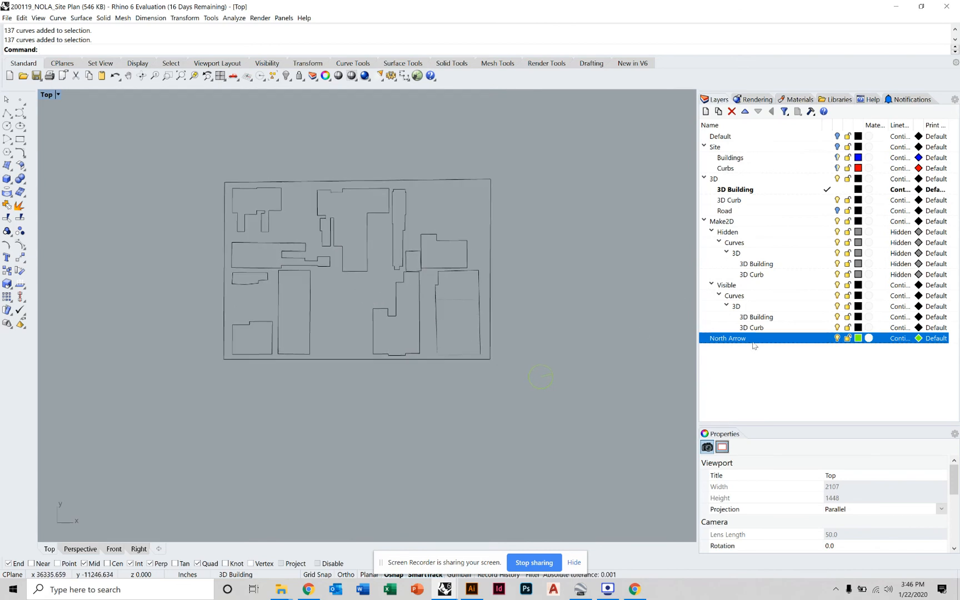
pyautogui.rightClick(749, 368)
pyautogui.press('Return')
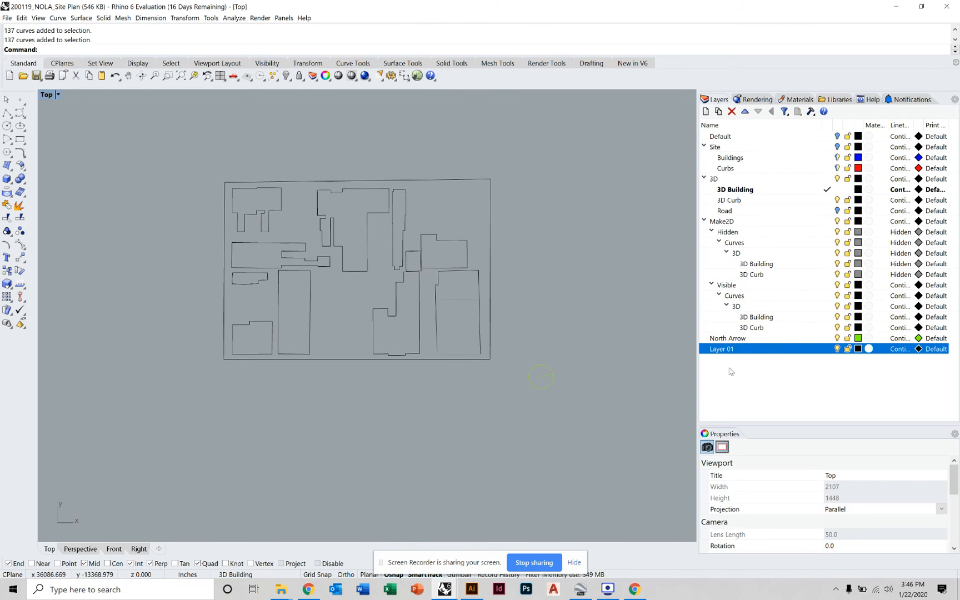
pyautogui.write('Seet')
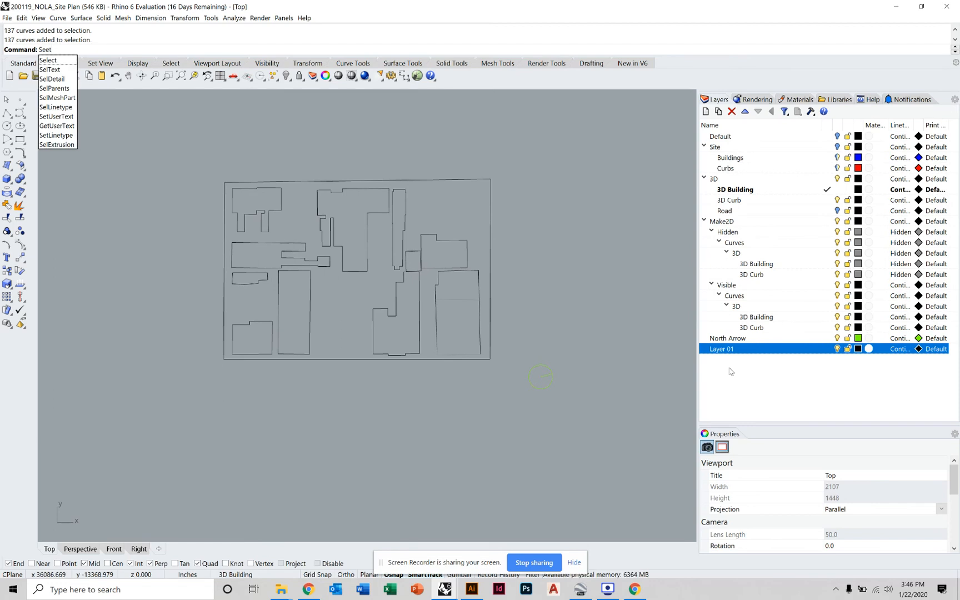
pyautogui.press('Escape')
pyautogui.press('Escape')
pyautogui.doubleClick(721, 349)
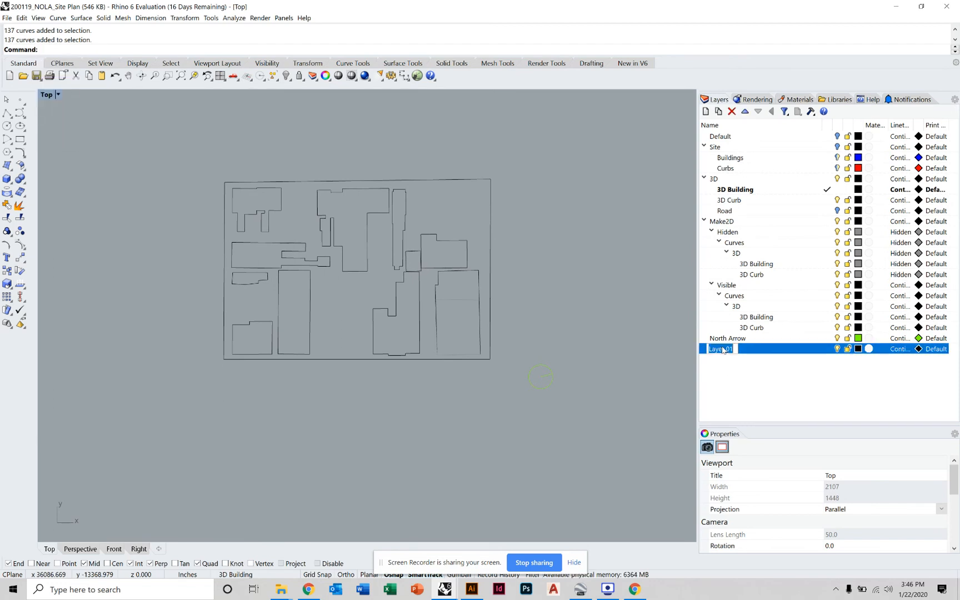
pyautogui.write('Shed')
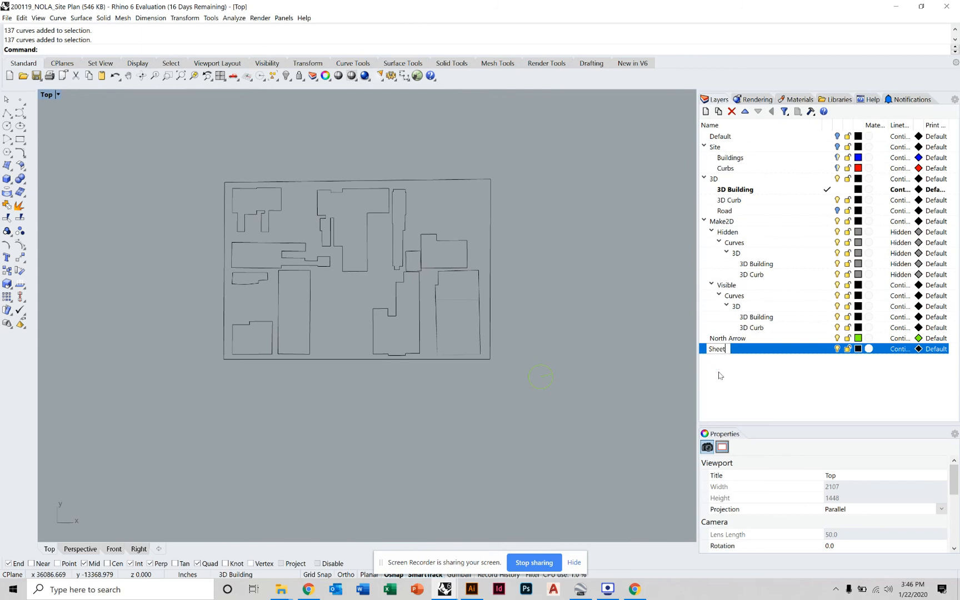
pyautogui.click(720, 373)
# Set the Sheet layer's color to Red
pyautogui.click(858, 349)
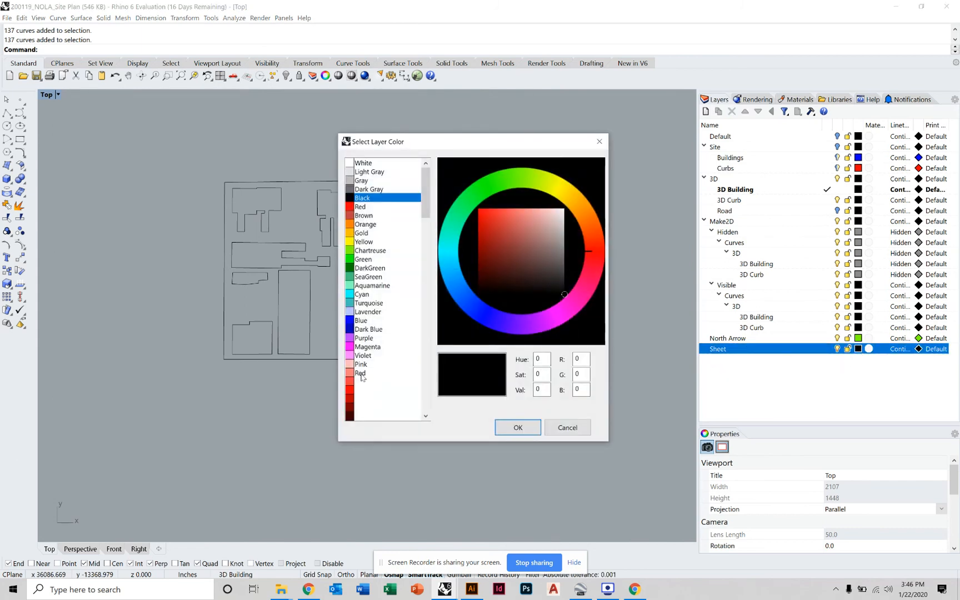
pyautogui.click(361, 373)
pyautogui.click(369, 209)
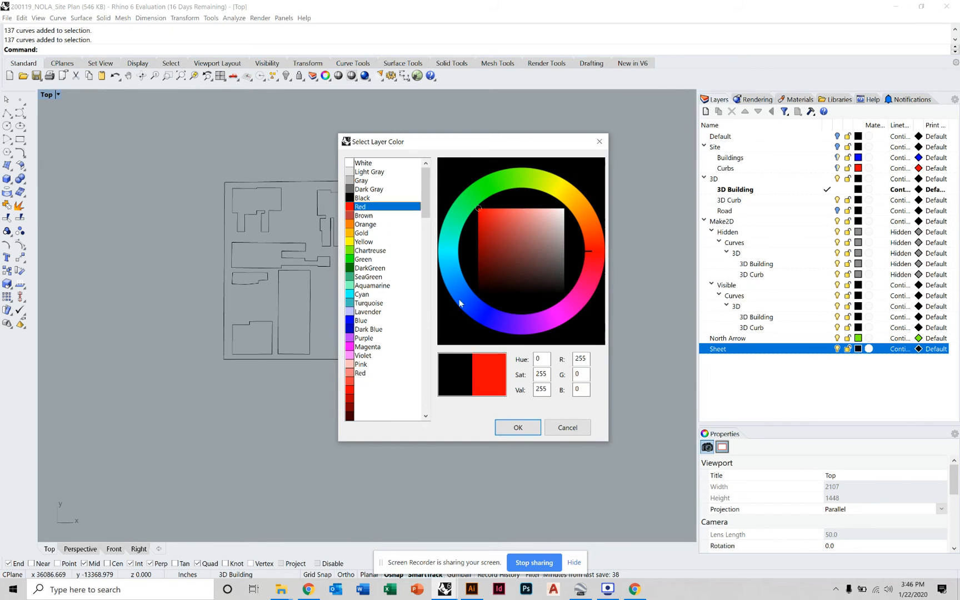
pyautogui.click(508, 424)
pyautogui.scroll(-4, 500, 392)
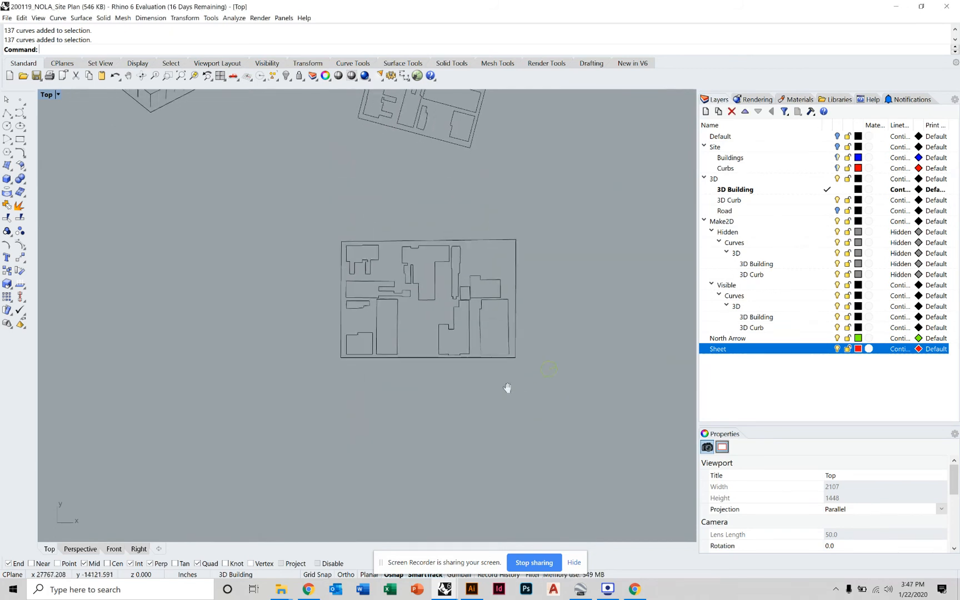
pyautogui.click(20, 139)
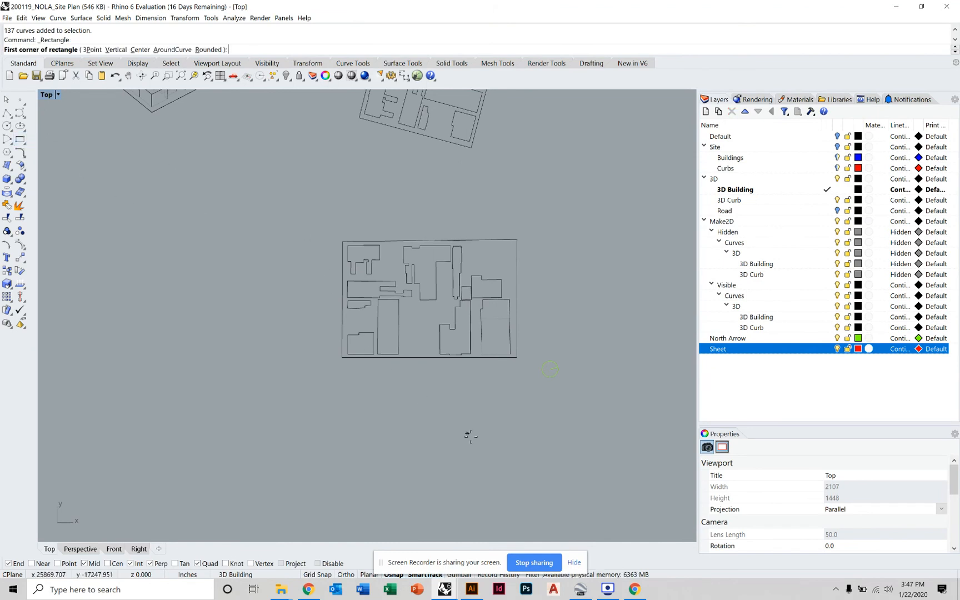
pyautogui.scroll(5, 368, 431)
pyautogui.click(381, 316)
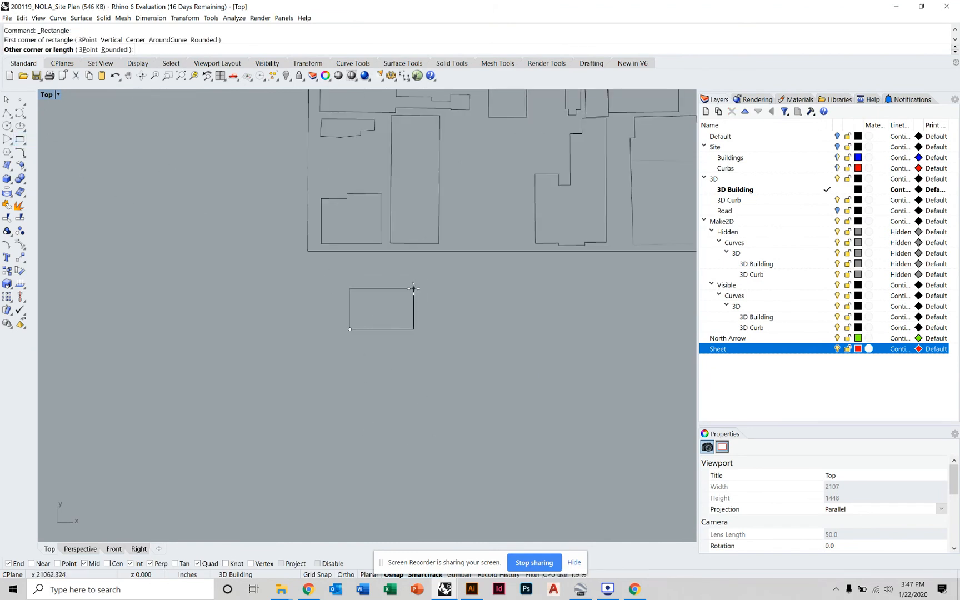
pyautogui.press('Escape')
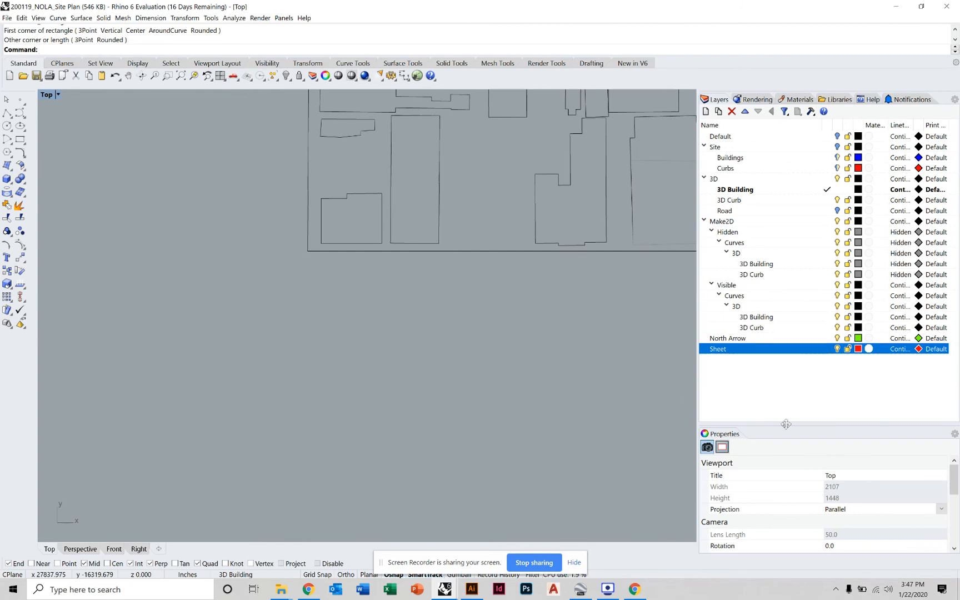
# Make Sheet the current layer and draw a rectangle 17 inches long and 11 inches wide below the horizontal site plan
pyautogui.click(830, 349)
pyautogui.click(20, 139)
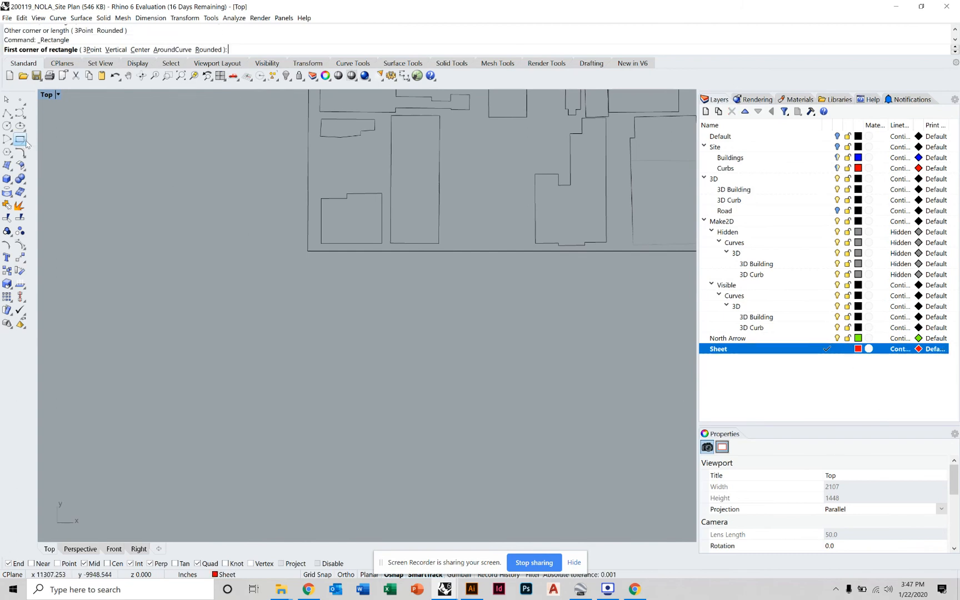
pyautogui.click(360, 335)
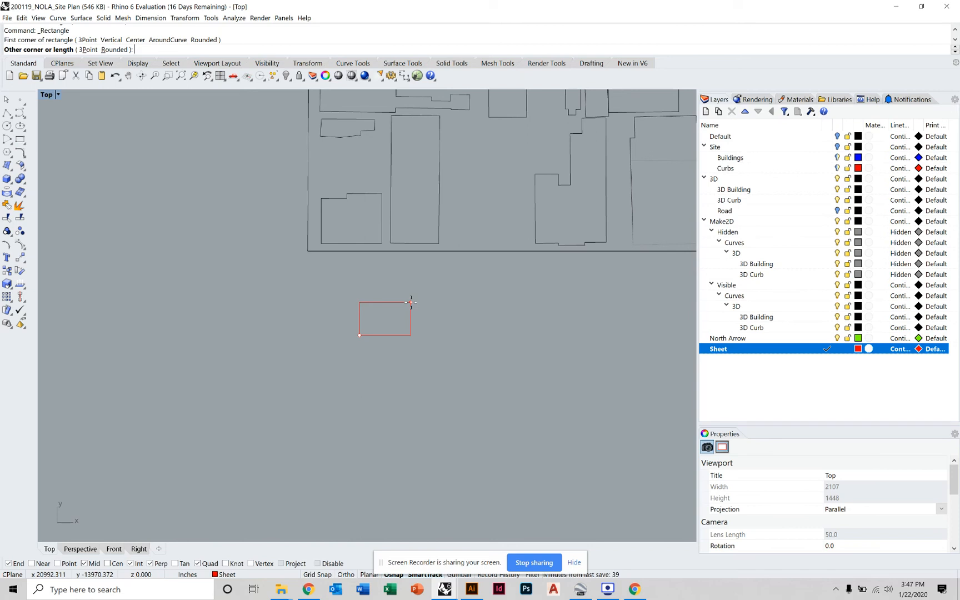
pyautogui.write('17')
pyautogui.press('Return')
pyautogui.press('Return')
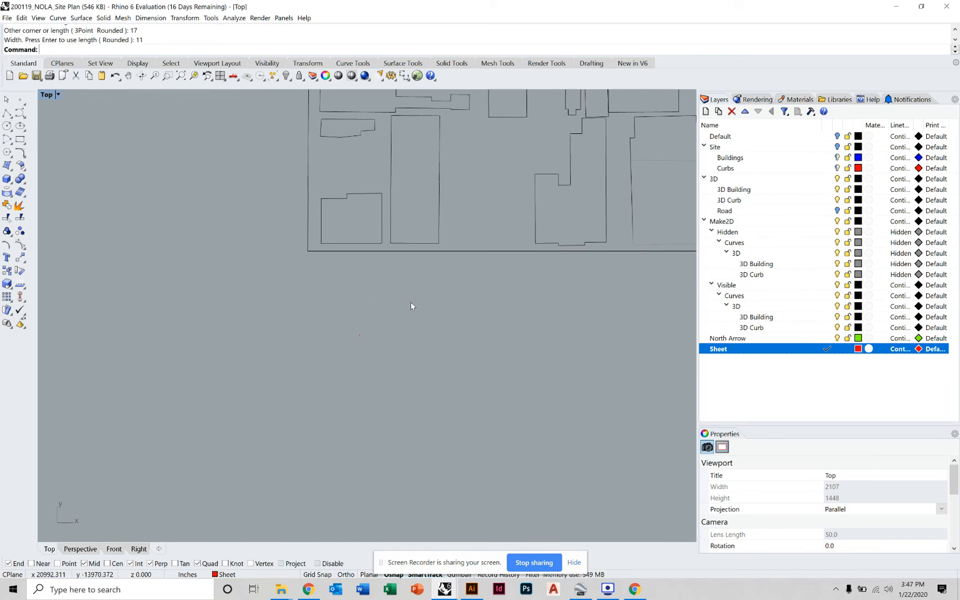
# Select the sheet rectangle and examine it up close and from afar to compare its size with the site plan
pyautogui.moveTo(343, 304); pyautogui.dragTo(403, 369)
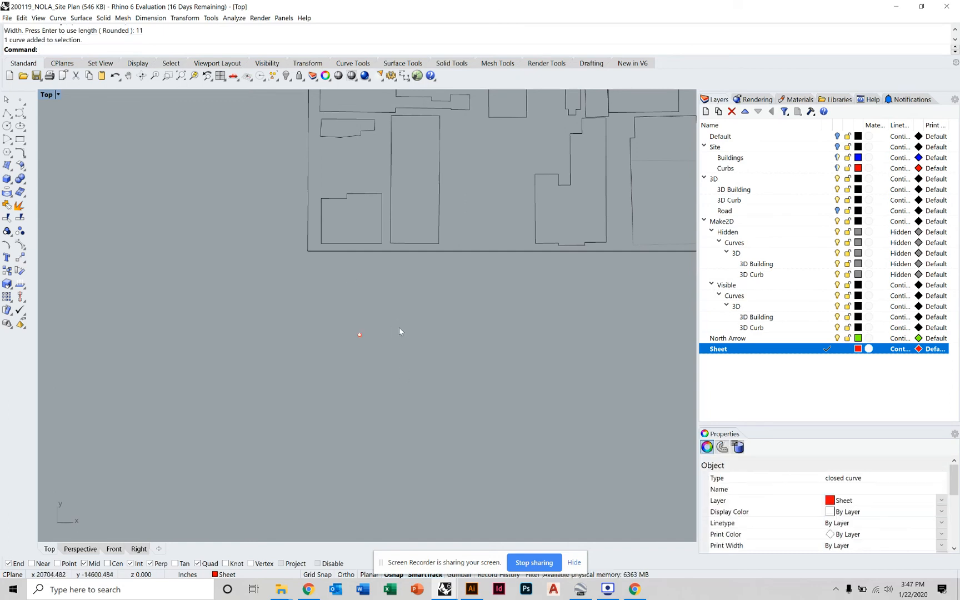
pyautogui.moveTo(359, 322); pyautogui.dragTo(246, 398, button='right')
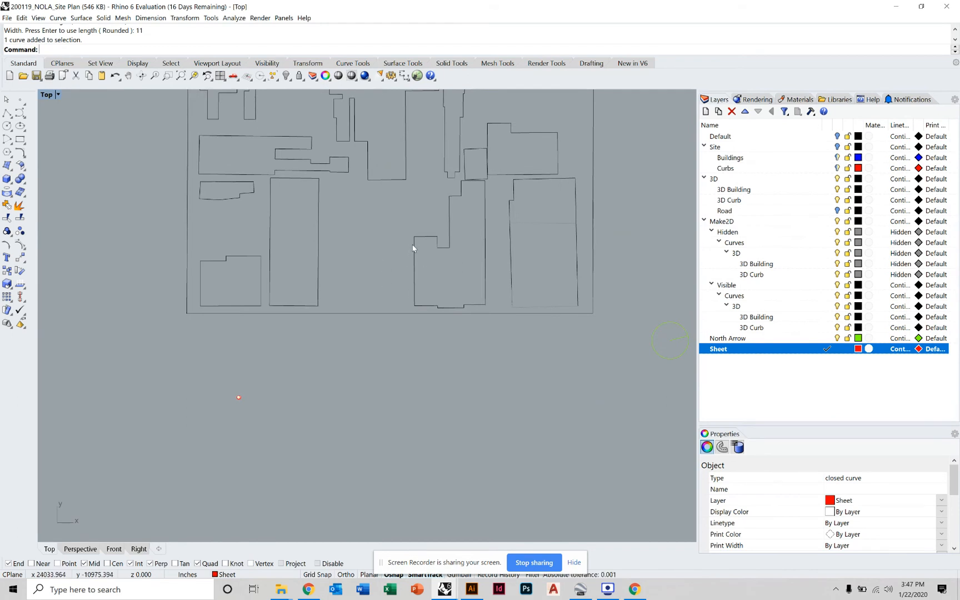
pyautogui.scroll(20, 239, 397)
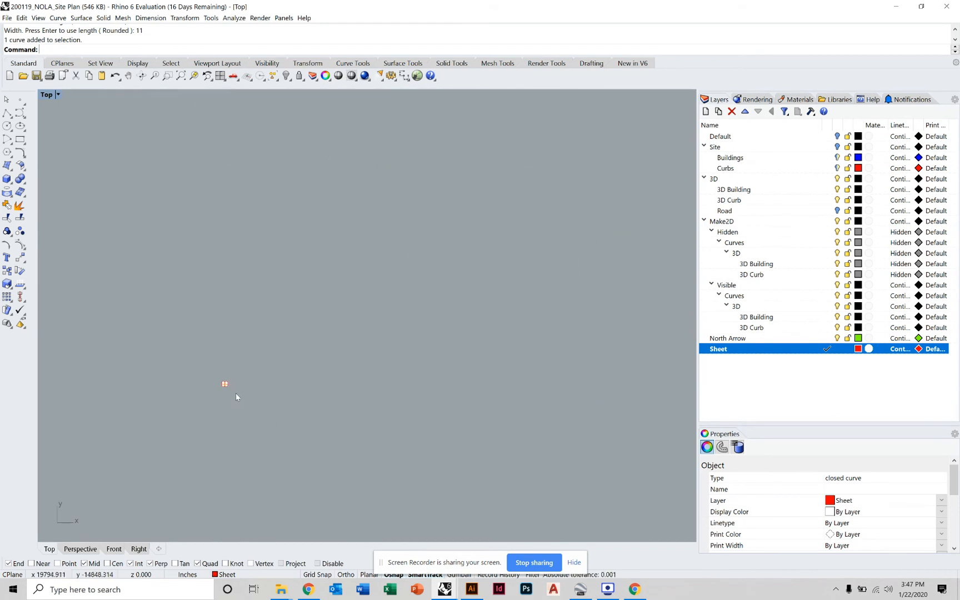
pyautogui.scroll(15, 209, 367)
pyautogui.click(229, 379)
pyautogui.scroll(-10, 231, 379)
pyautogui.moveTo(231, 380); pyautogui.dragTo(344, 371, button='right')
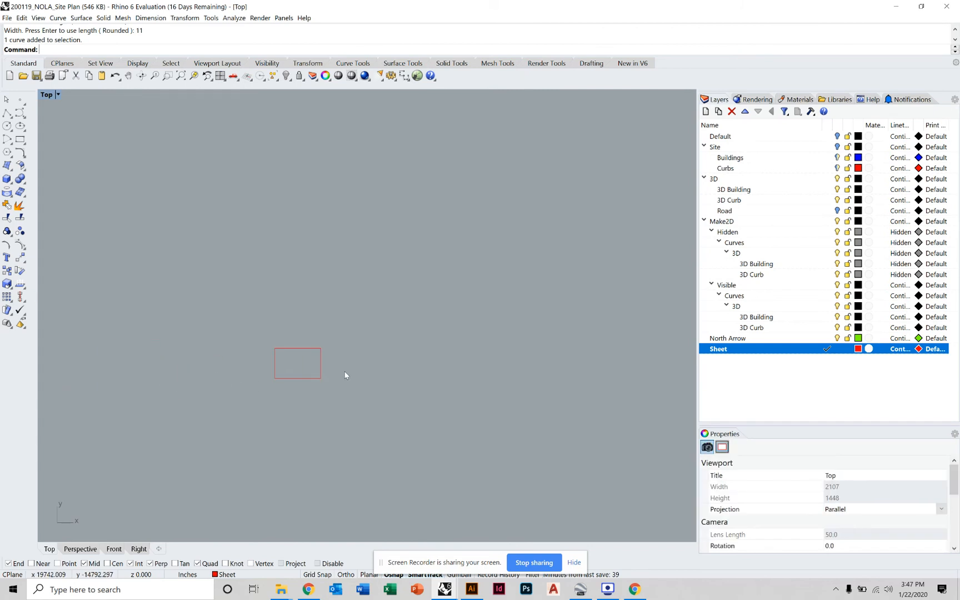
pyautogui.scroll(-20, 375, 386)
pyautogui.moveTo(413, 404); pyautogui.dragTo(160, 406, button='right')
pyautogui.scroll(-10, 203, 397)
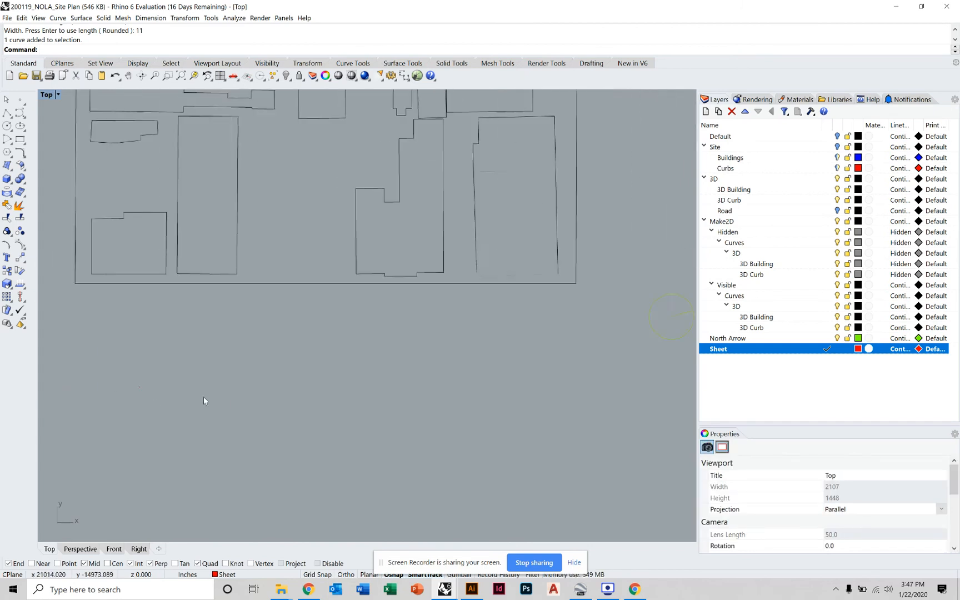
pyautogui.scroll(10, 213, 393)
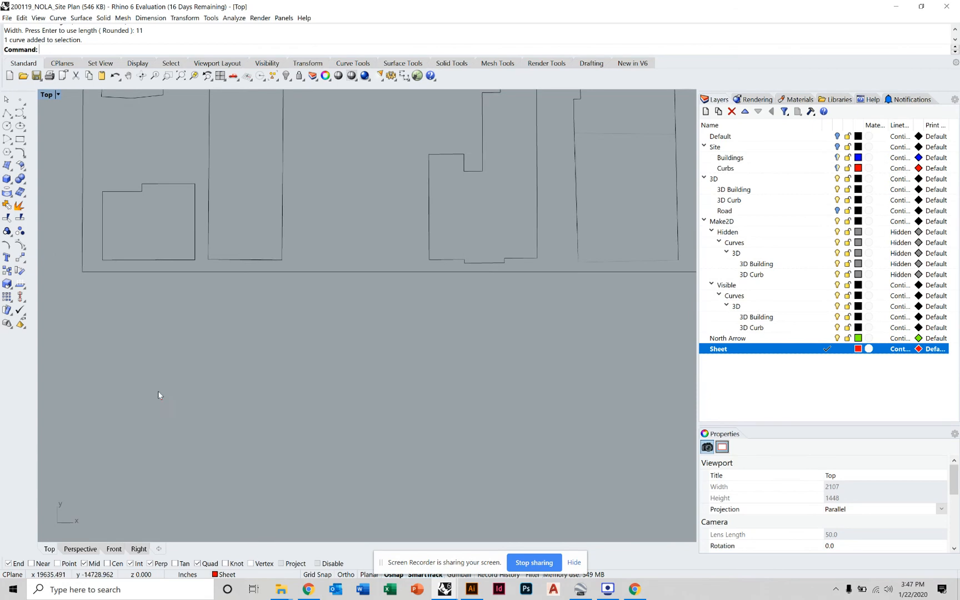
pyautogui.scroll(-6, 166, 401)
pyautogui.moveTo(178, 405); pyautogui.dragTo(190, 477, button='right')
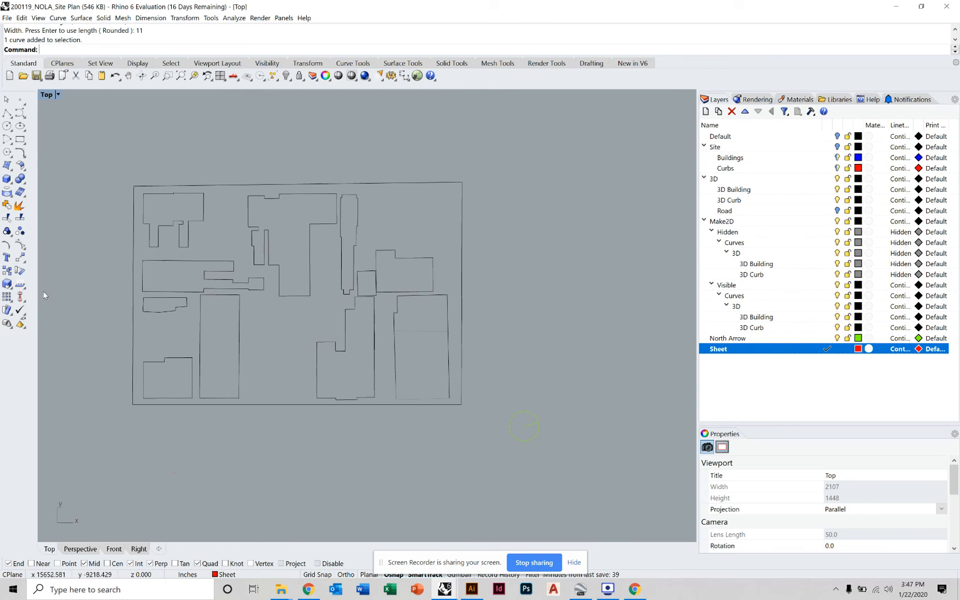
pyautogui.moveTo(159, 323); pyautogui.dragTo(237, 209, button='right')
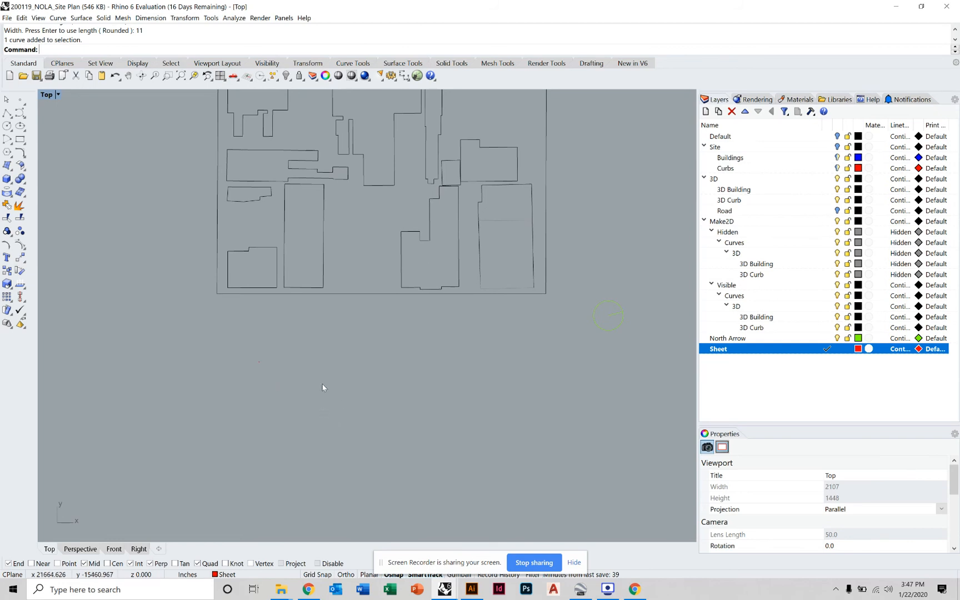
pyautogui.scroll(-3, 303, 397)
pyautogui.moveTo(216, 446); pyautogui.dragTo(397, 353)
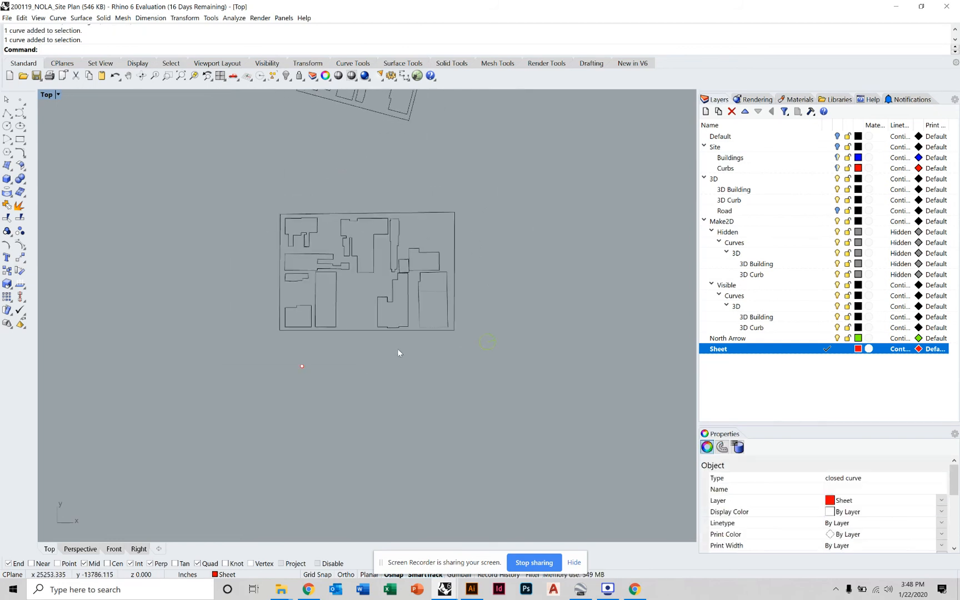
pyautogui.scroll(10, 306, 370)
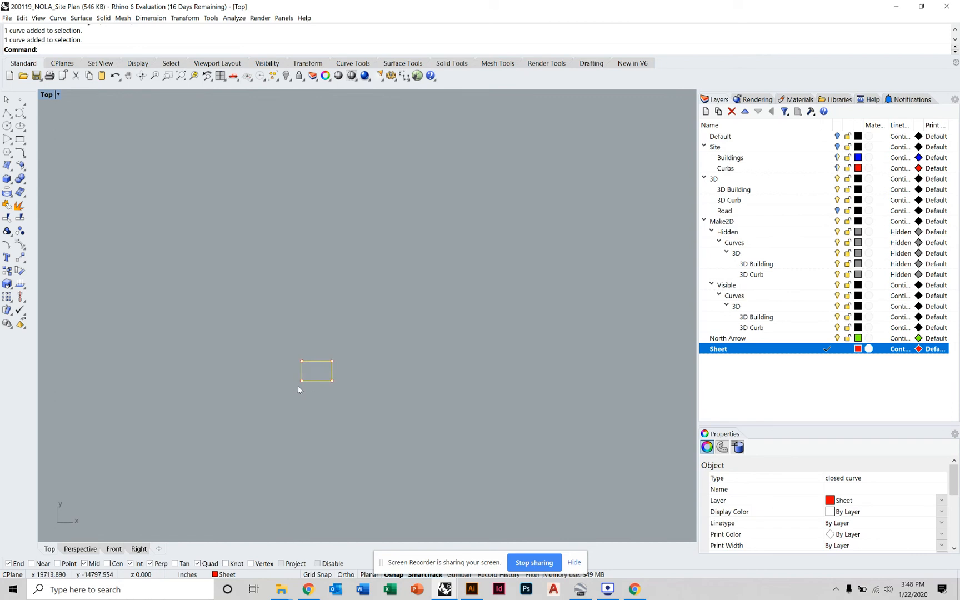
pyautogui.scroll(10, 303, 386)
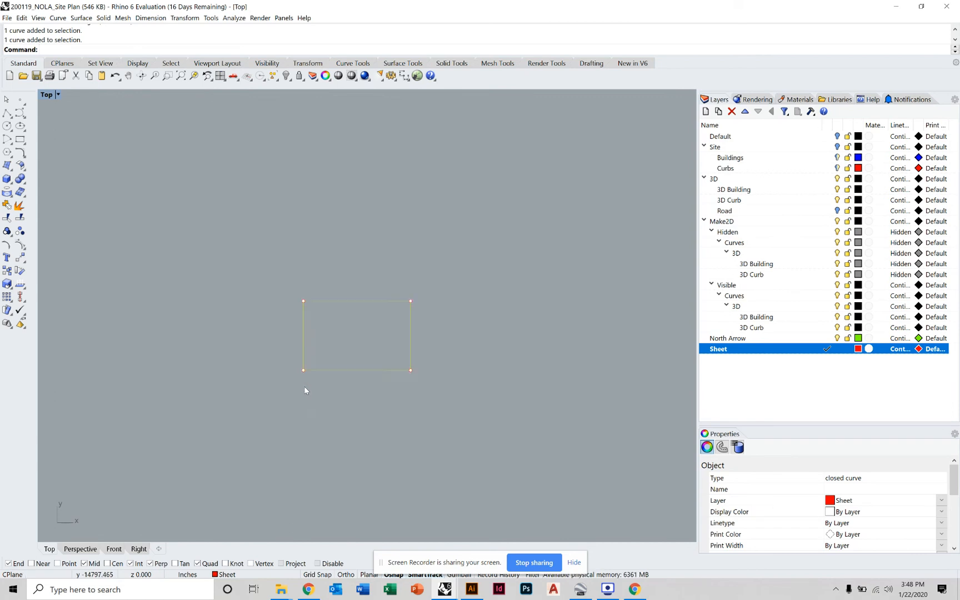
pyautogui.click(168, 214)
pyautogui.click(7, 113)
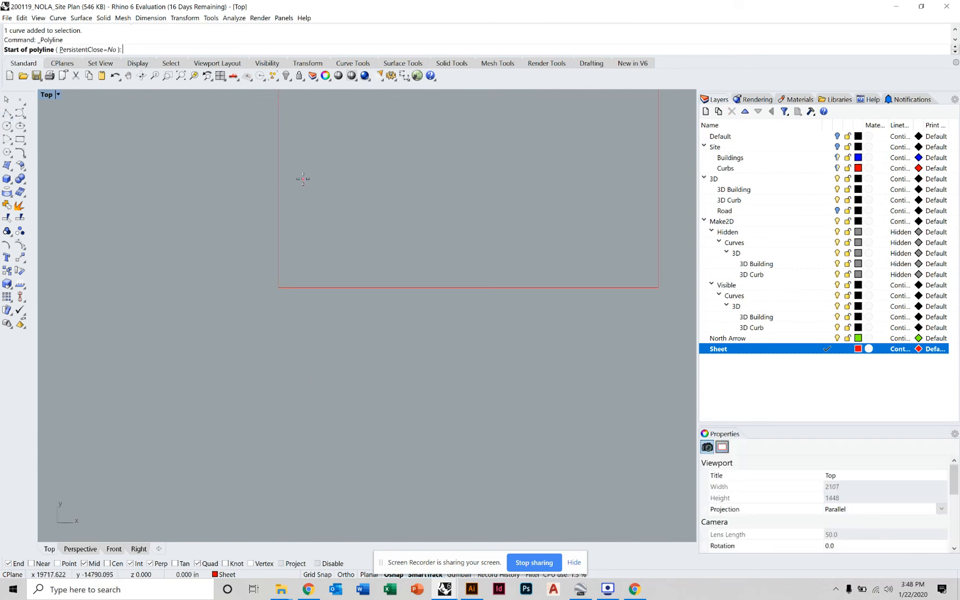
pyautogui.scroll(-2, 341, 286)
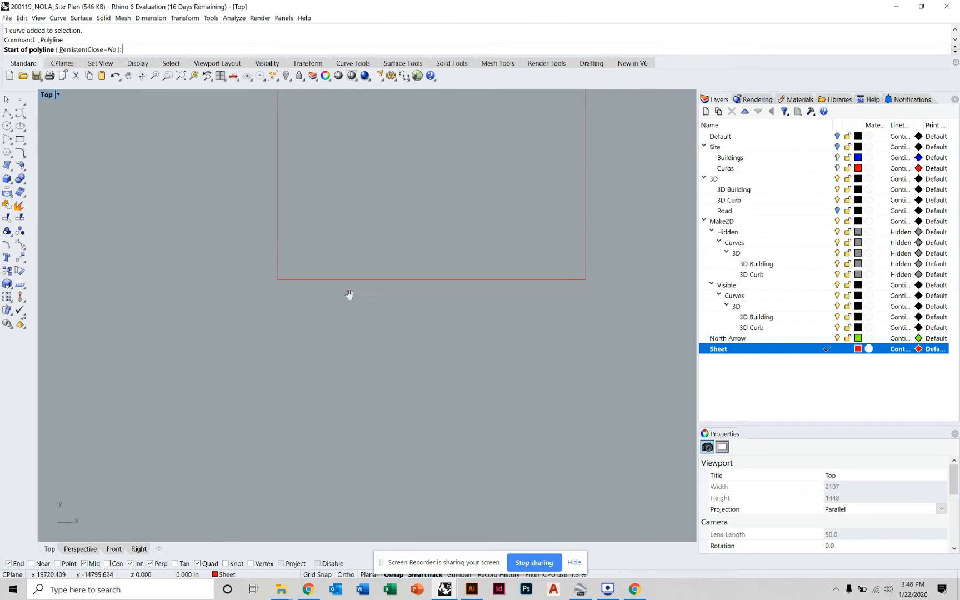
pyautogui.moveTo(349, 294); pyautogui.dragTo(300, 251, button='right')
pyautogui.scroll(-5, 332, 254)
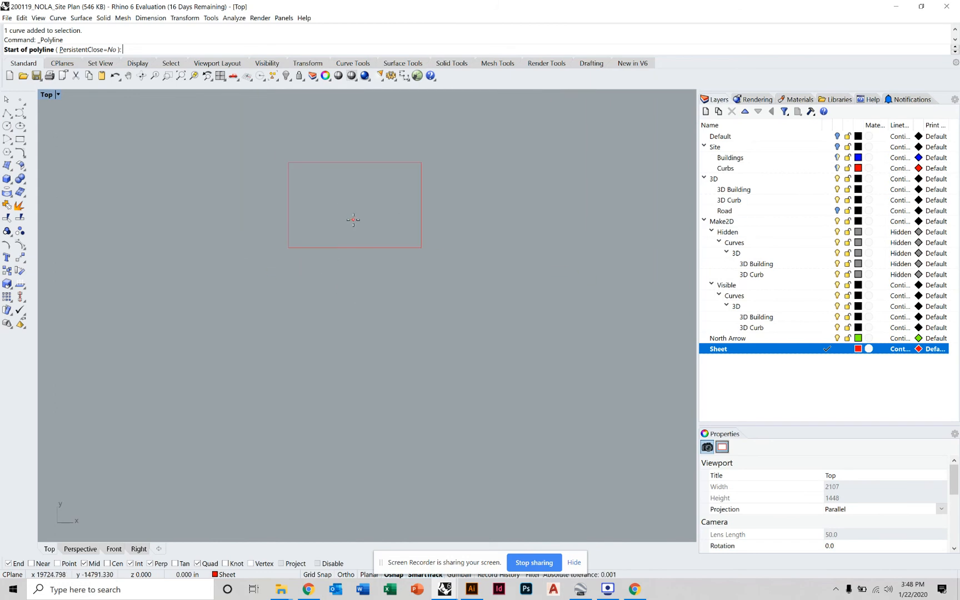
pyautogui.press('Escape')
# Add the text 11x17 at height 1.000 in inside the sheet rectangle
pyautogui.write('Text')
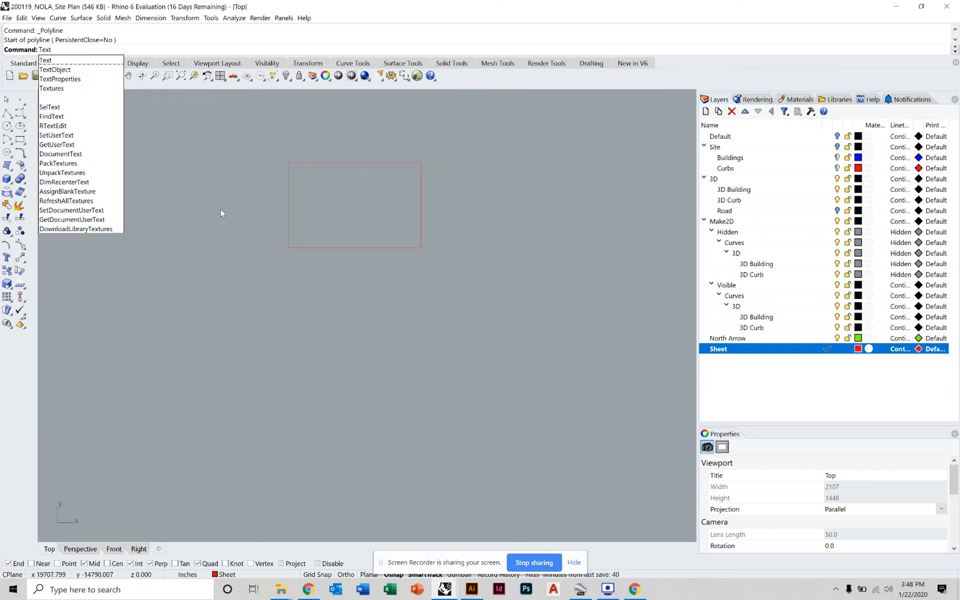
pyautogui.press('Return')
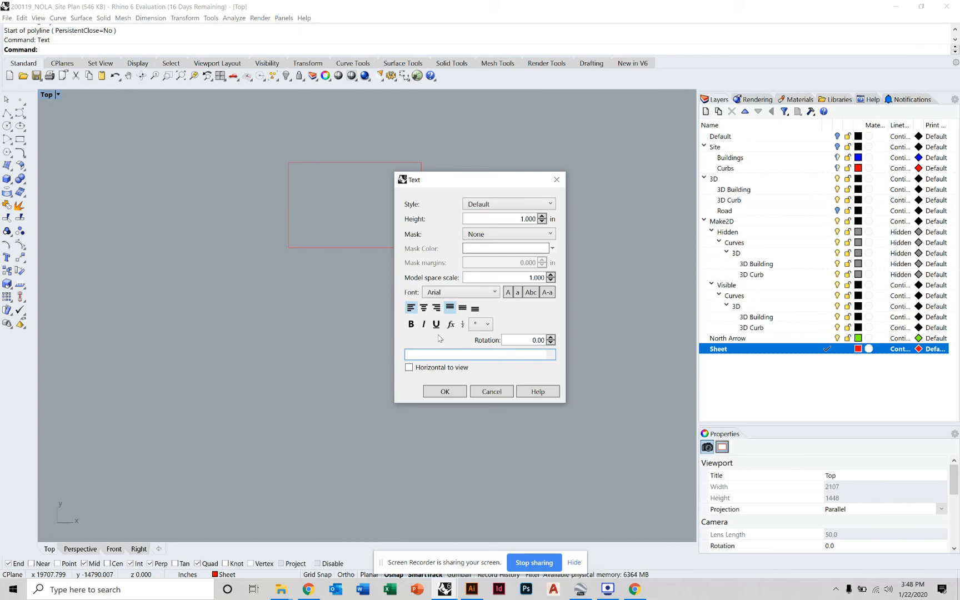
pyautogui.write('11x17')
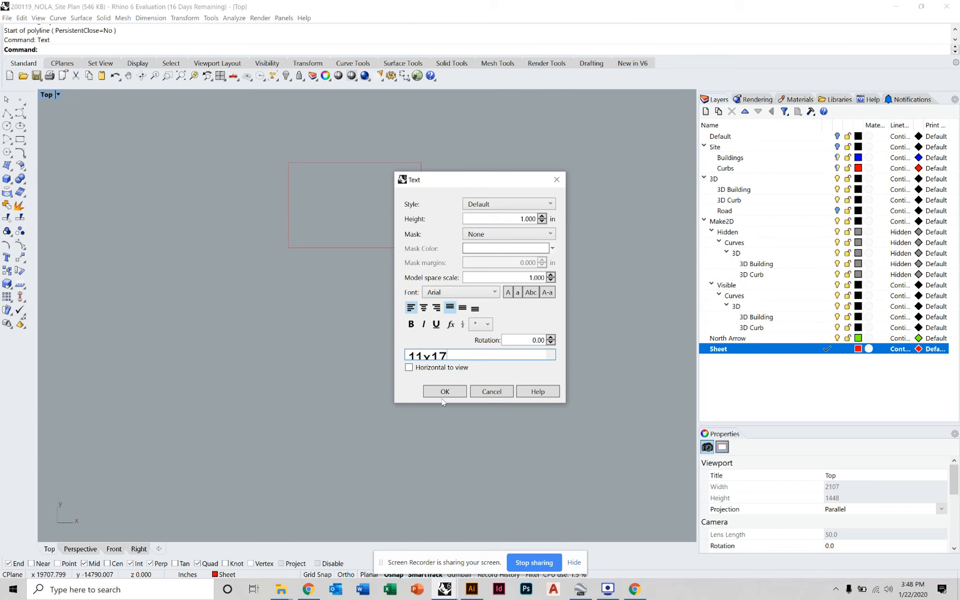
pyautogui.click(460, 390)
pyautogui.click(333, 203)
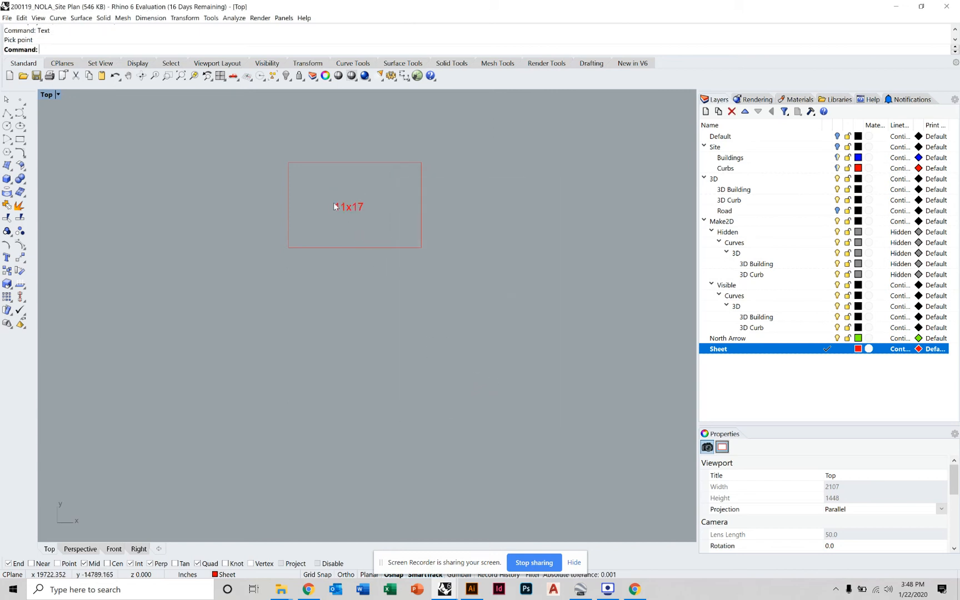
pyautogui.press('Escape')
pyautogui.scroll(2, 347, 214)
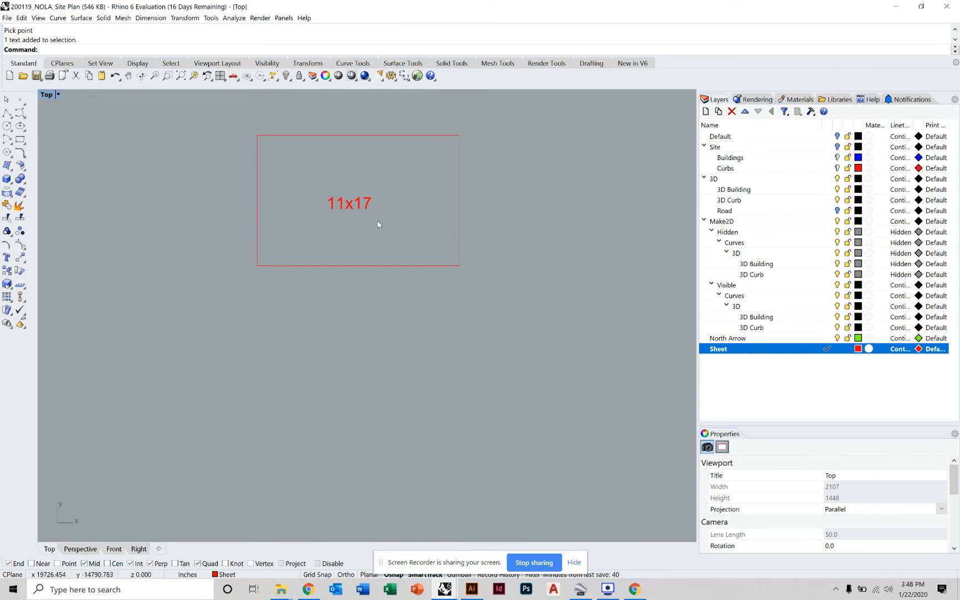
pyautogui.click(7, 113)
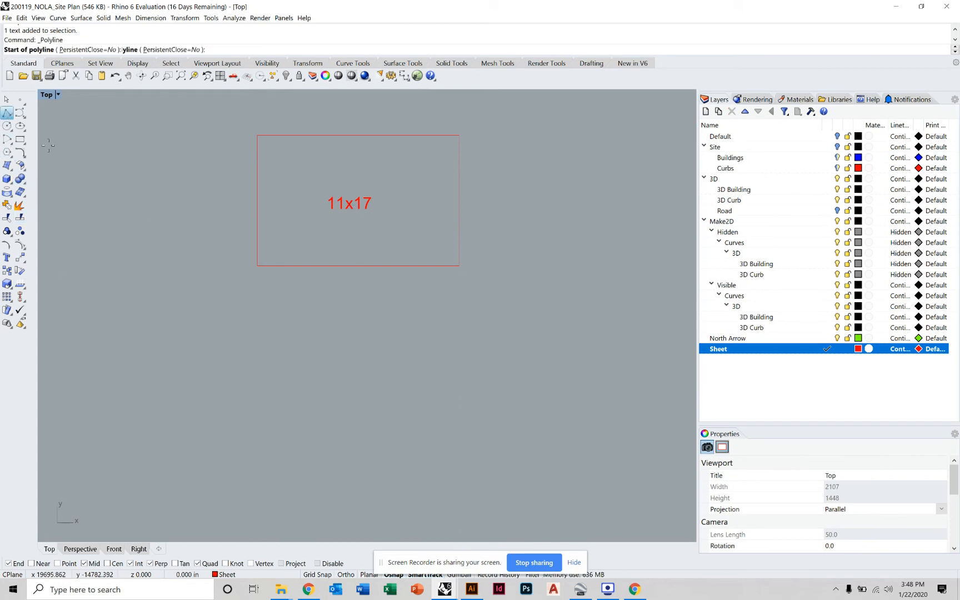
pyautogui.click(287, 306)
pyautogui.click(297, 450)
pyautogui.press('Escape')
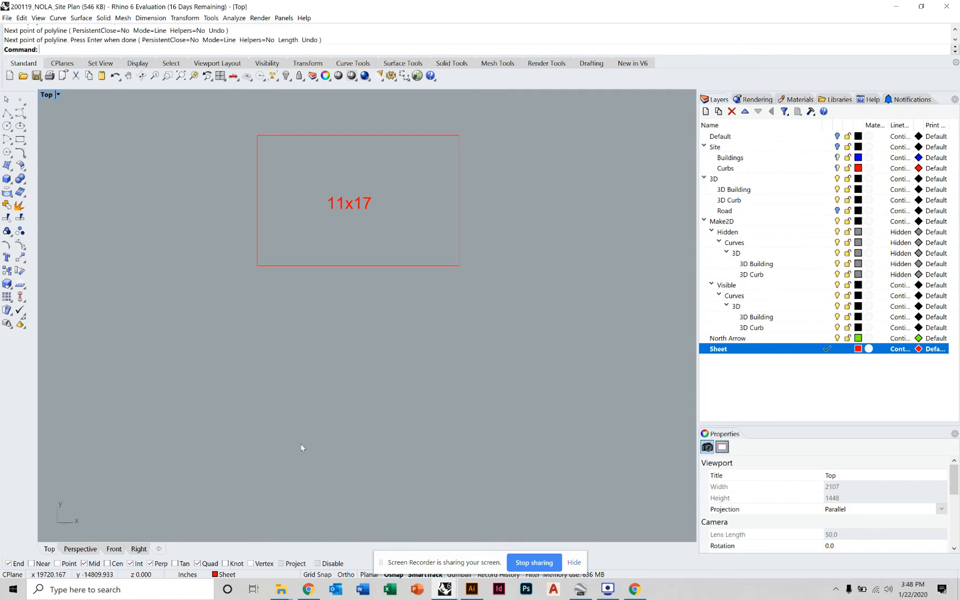
# Turn on Ortho and draw a vertical polyline segment below the sheet rectangle, slightly shorter than the rectangle's height
pyautogui.click(346, 574)
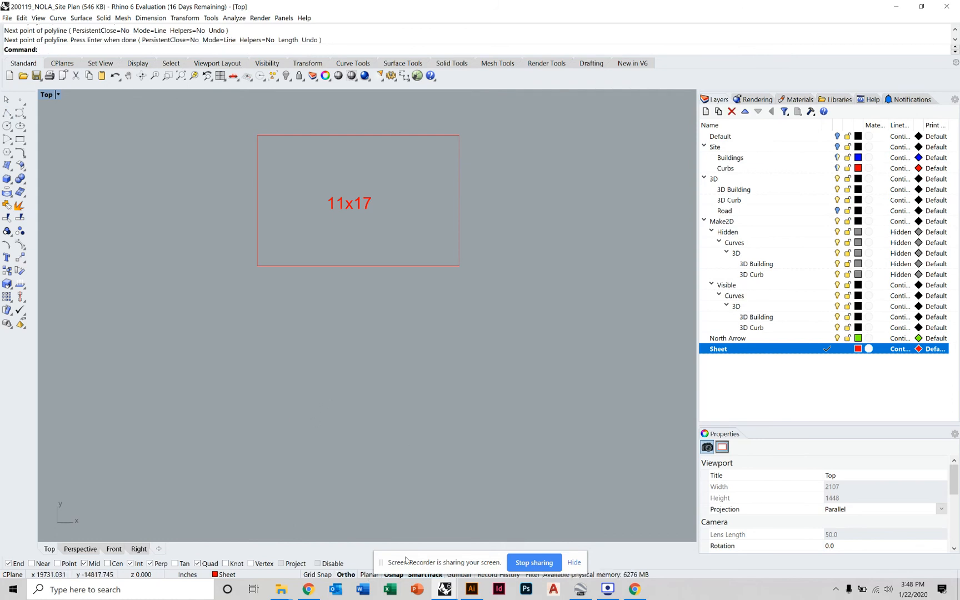
pyautogui.moveTo(403, 564); pyautogui.dragTo(715, 556)
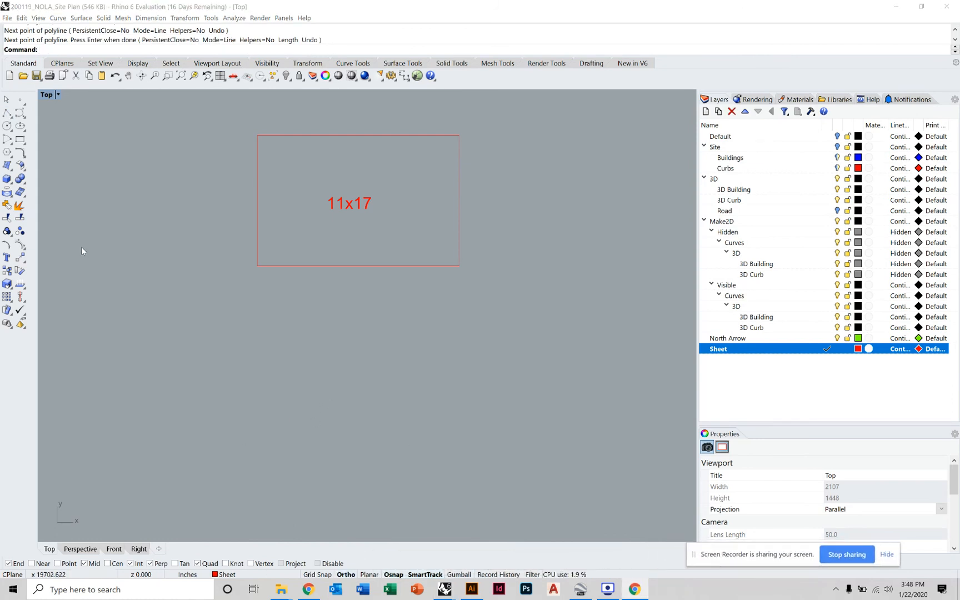
pyautogui.click(7, 116)
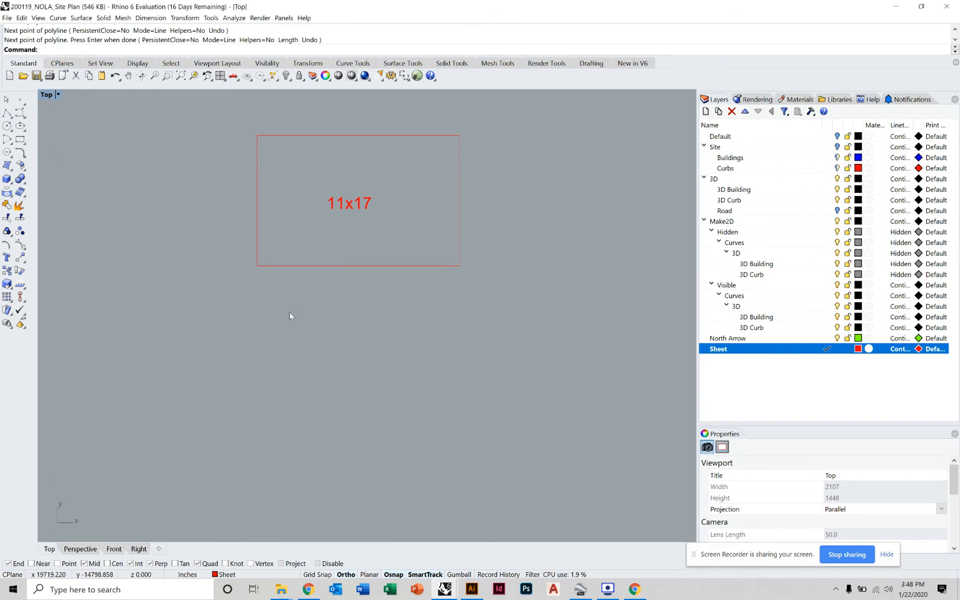
pyautogui.click(8, 116)
pyautogui.click(292, 312)
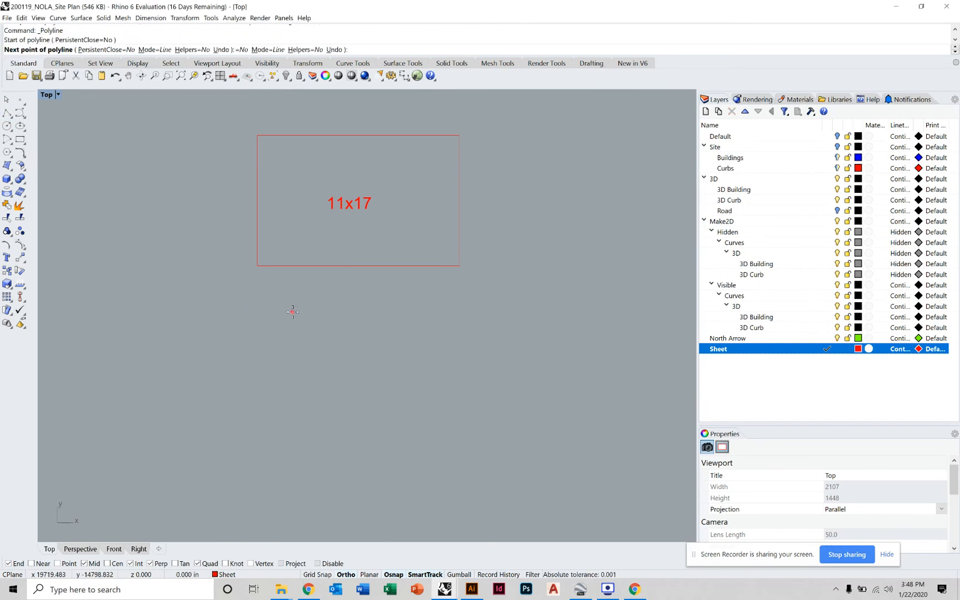
pyautogui.click(292, 425)
pyautogui.press('Return')
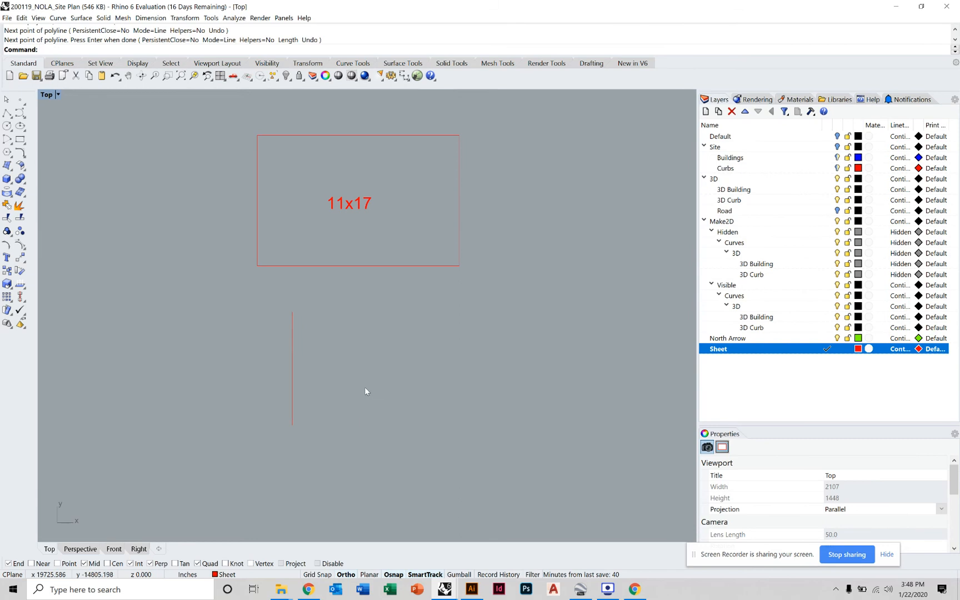
# Offset the vertical line 12 inches to its right side
pyautogui.moveTo(290, 343); pyautogui.dragTo(358, 380, button='right')
pyautogui.scroll(2, 317, 354)
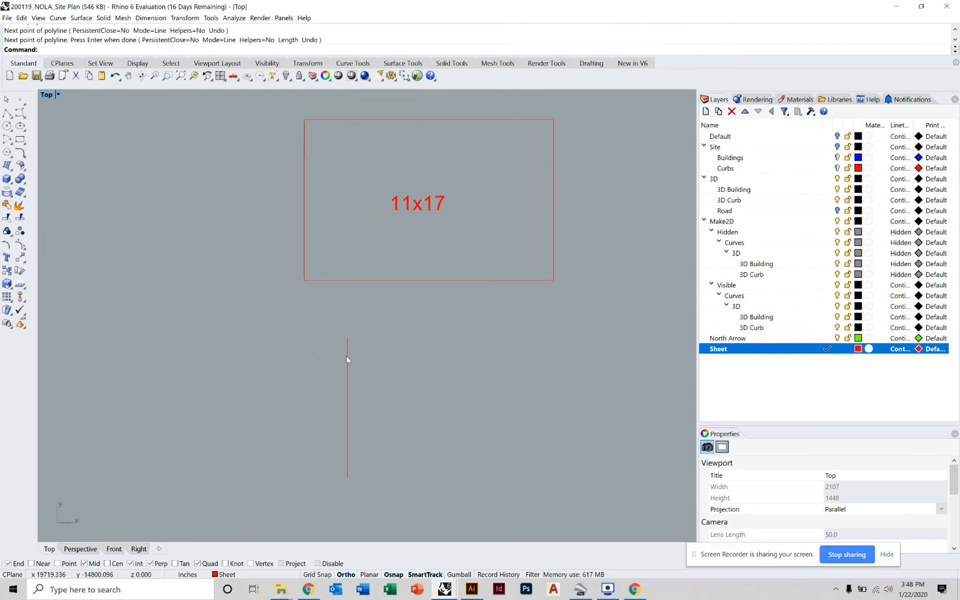
pyautogui.moveTo(363, 344); pyautogui.dragTo(324, 368)
pyautogui.write('Offset')
pyautogui.press('Return')
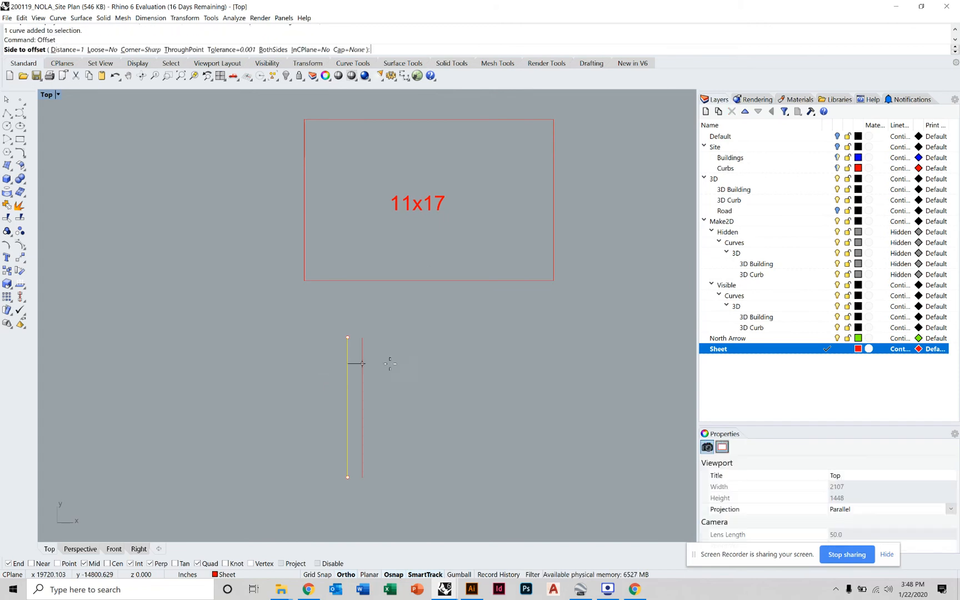
pyautogui.write('12')
pyautogui.press('Return')
pyautogui.click(429, 358)
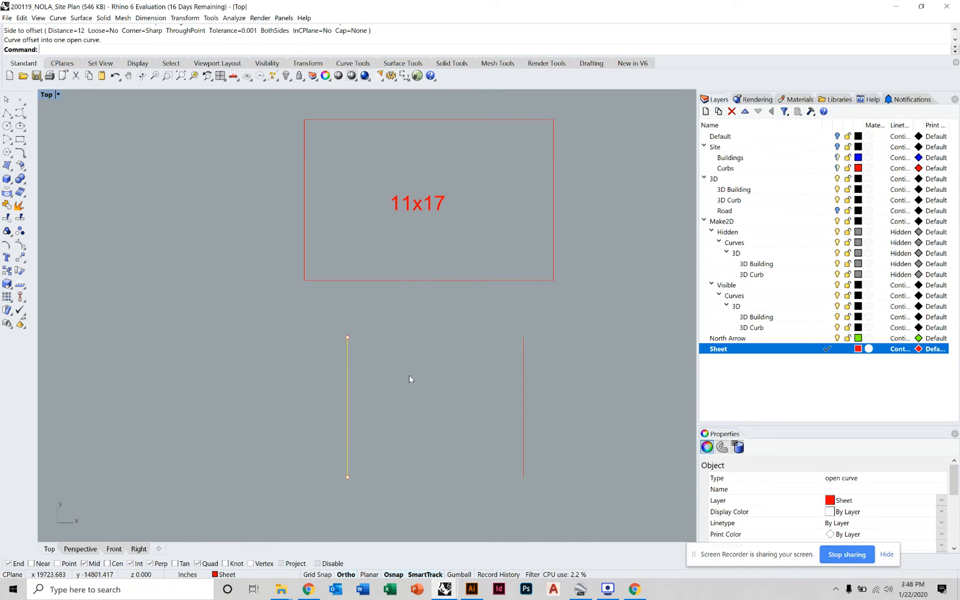
pyautogui.click(392, 379)
pyautogui.scroll(-3, 481, 359)
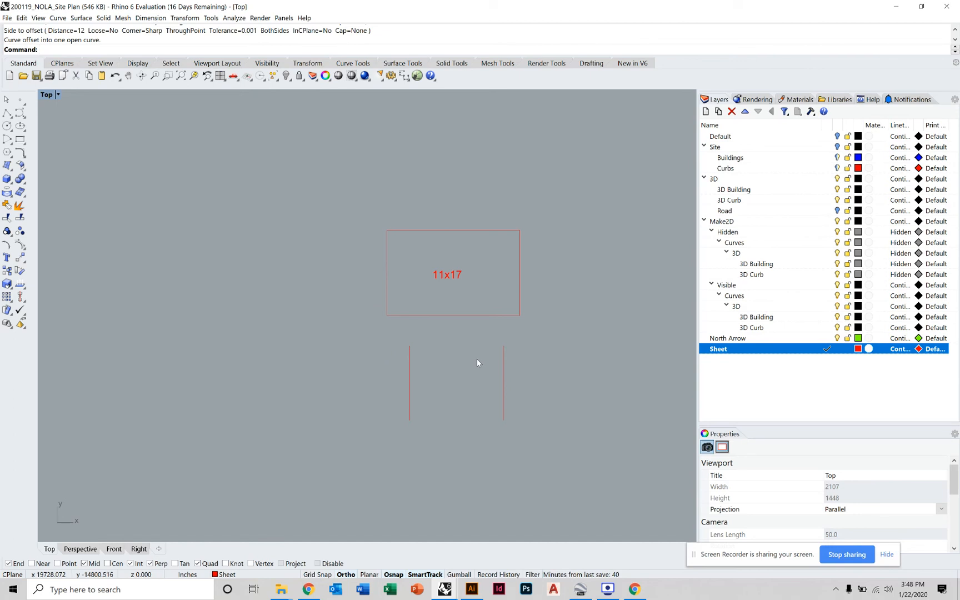
# Offset the original vertical line 1/32 inch toward the 12-inch offset line
pyautogui.scroll(3, 410, 349)
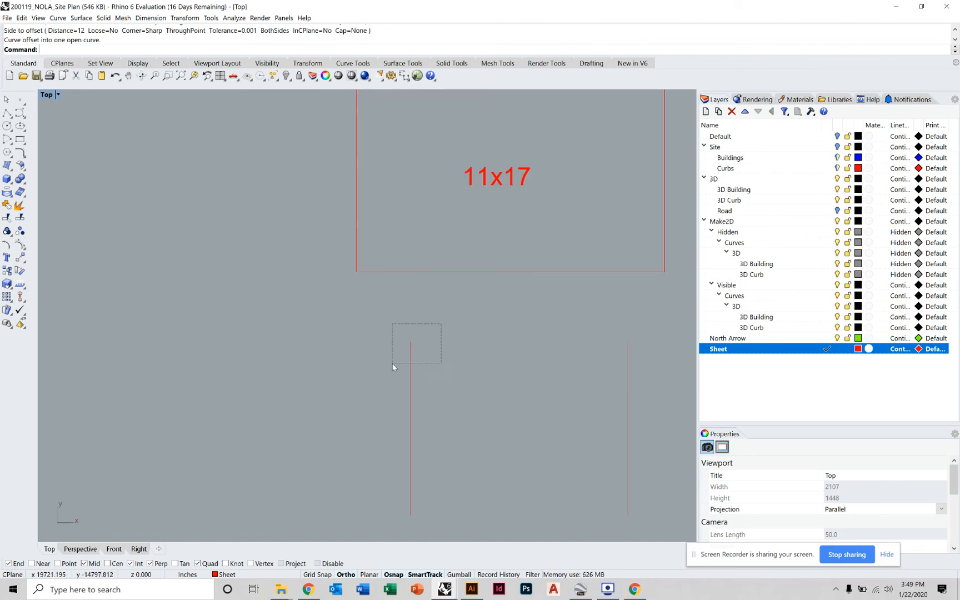
pyautogui.click(408, 357)
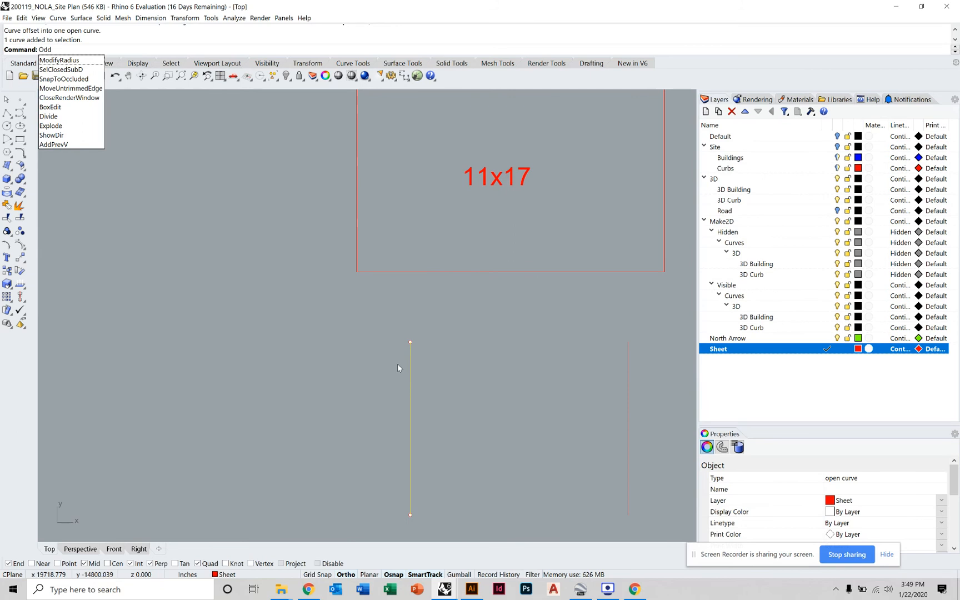
pyautogui.write('set')
pyautogui.press('Return')
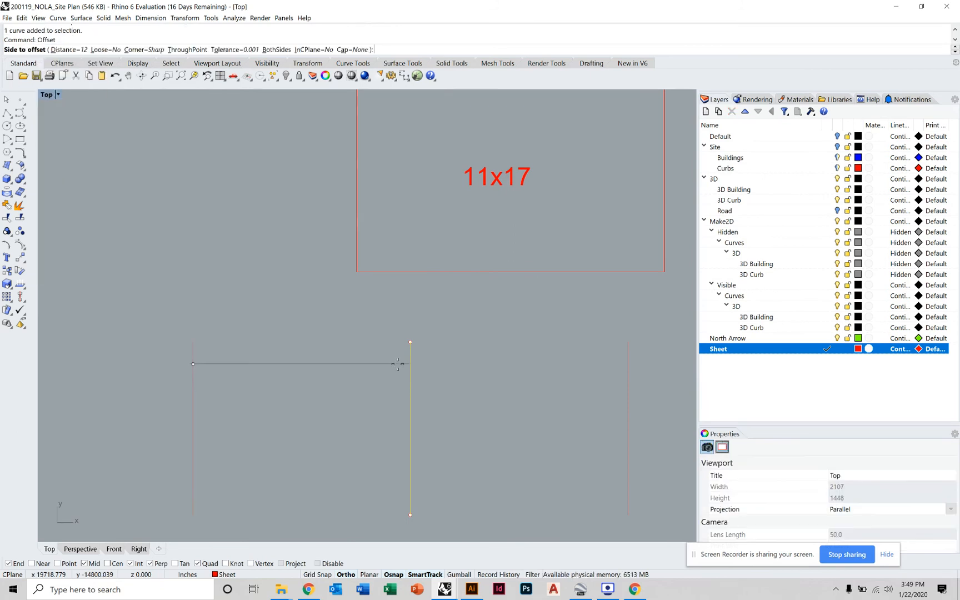
pyautogui.scroll(3, 398, 364)
pyautogui.write('1')
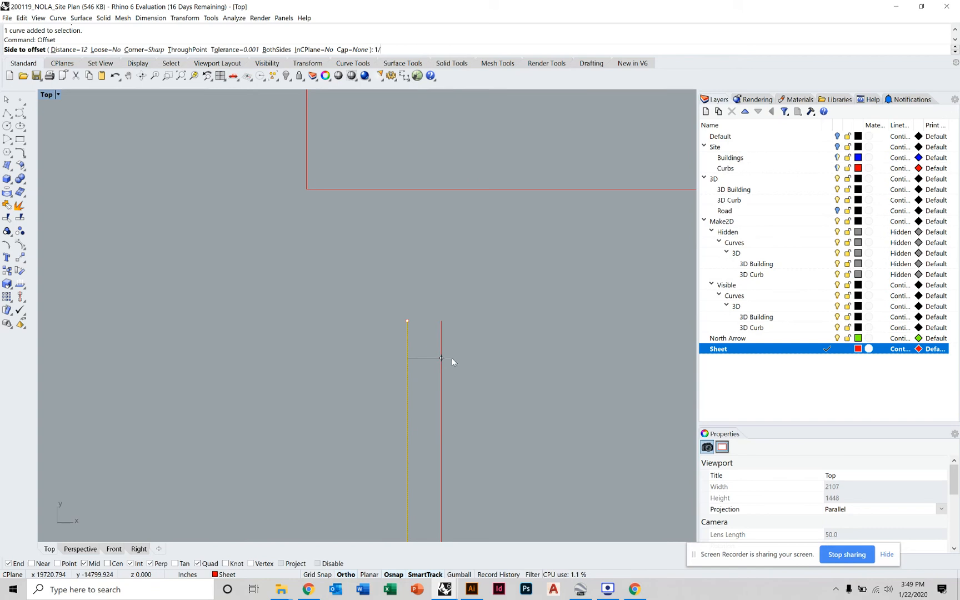
pyautogui.write('/32')
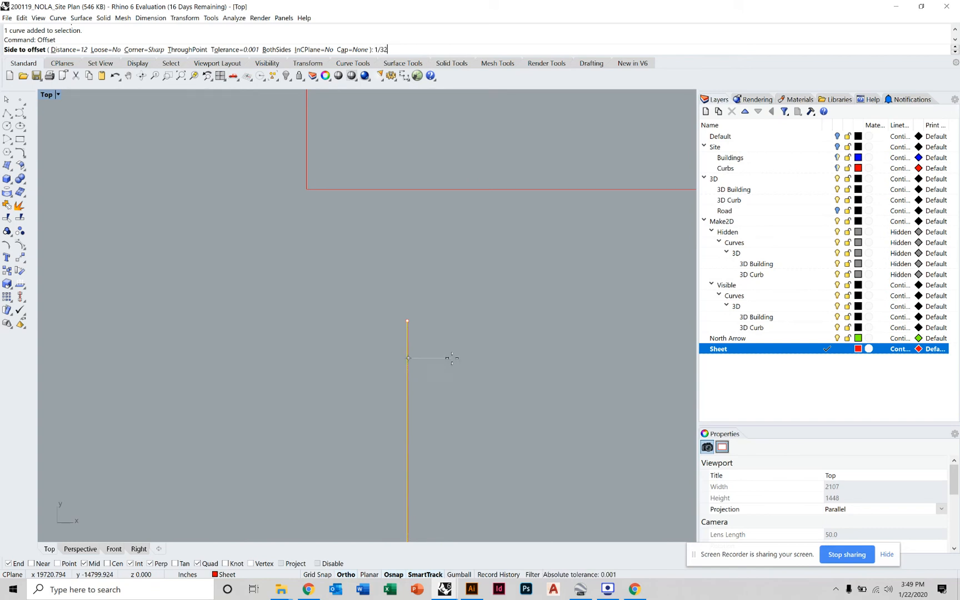
pyautogui.press('Return')
pyautogui.click(452, 357)
pyautogui.scroll(-3, 462, 351)
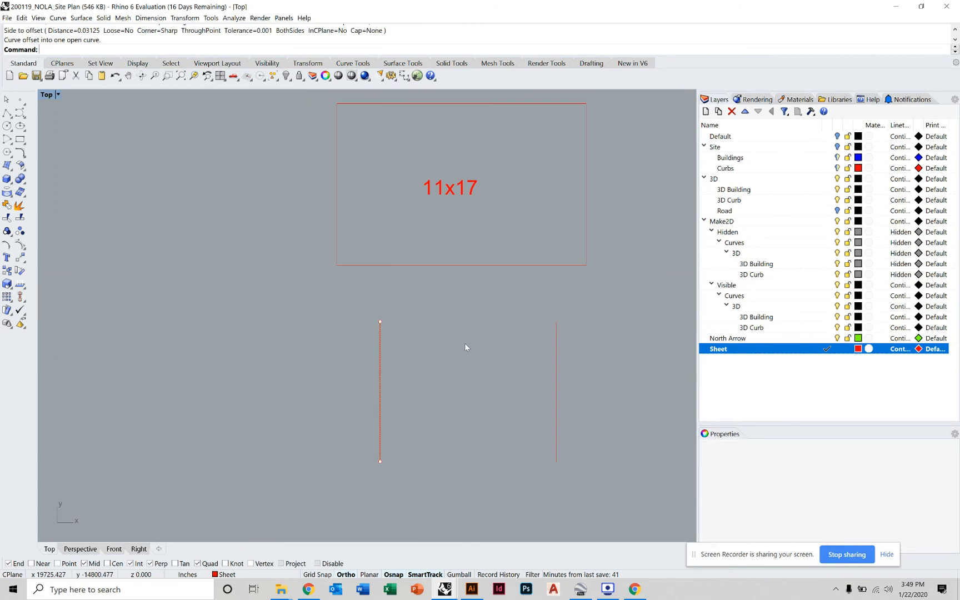
pyautogui.press('Escape')
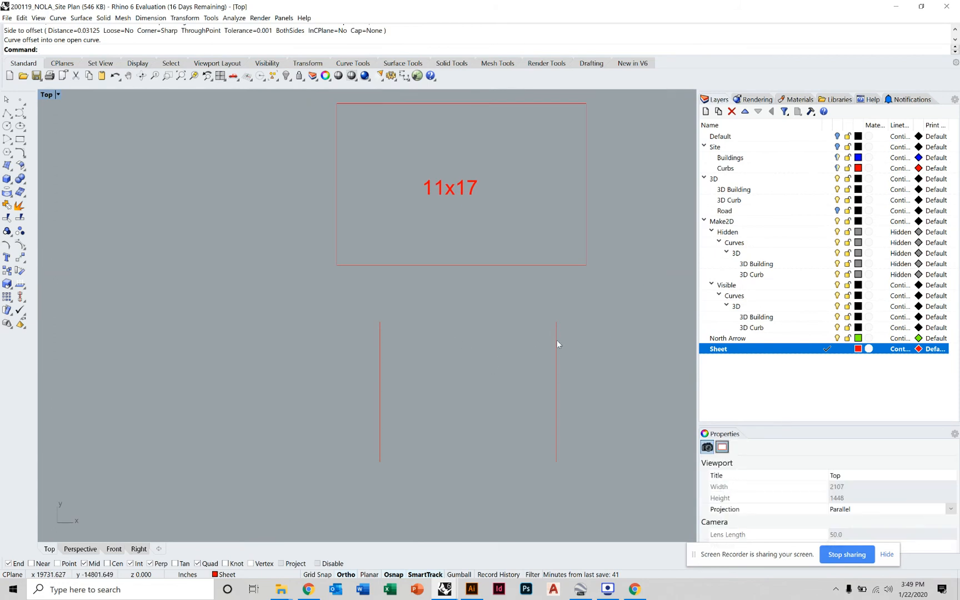
# Scale the sheet rectangle and its 11x17 label from the original line's upper end, using the 1/32-inch offset as reference and the 12-inch offset as target
pyautogui.scroll(5, 379, 341)
pyautogui.scroll(2, 386, 333)
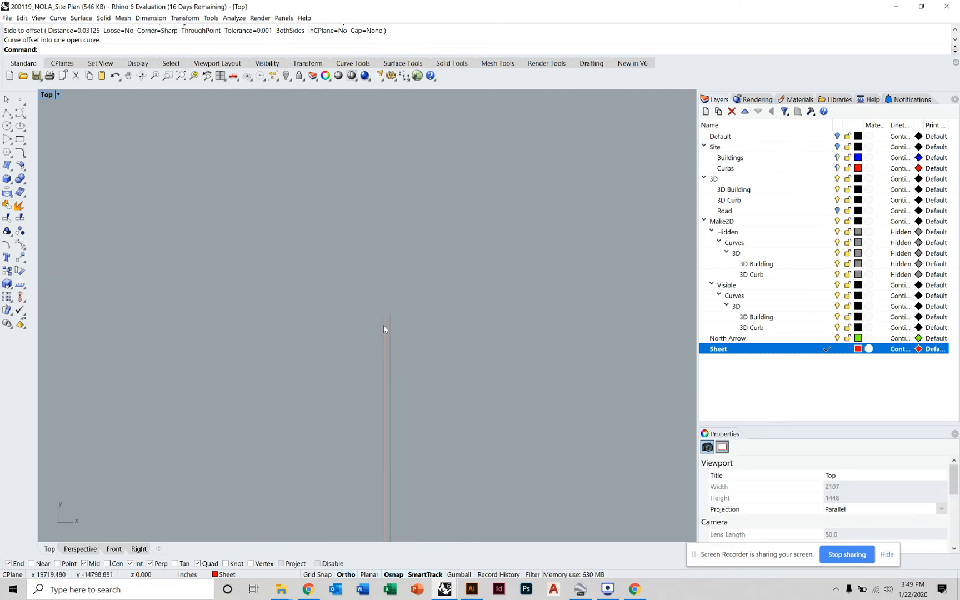
pyautogui.scroll(-2, 383, 330)
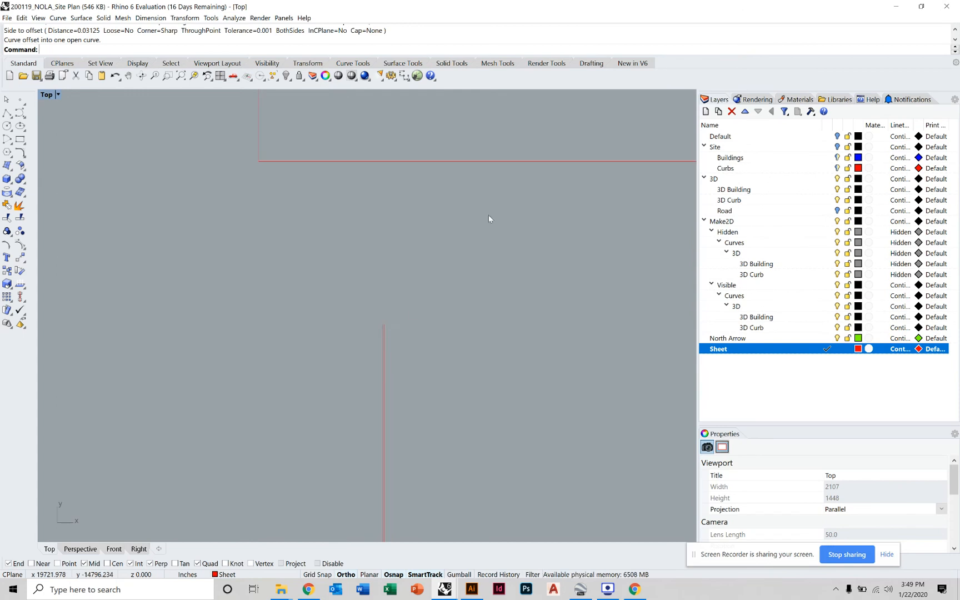
pyautogui.scroll(-3, 488, 219)
pyautogui.moveTo(476, 160); pyautogui.dragTo(418, 293)
pyautogui.write('Scale')
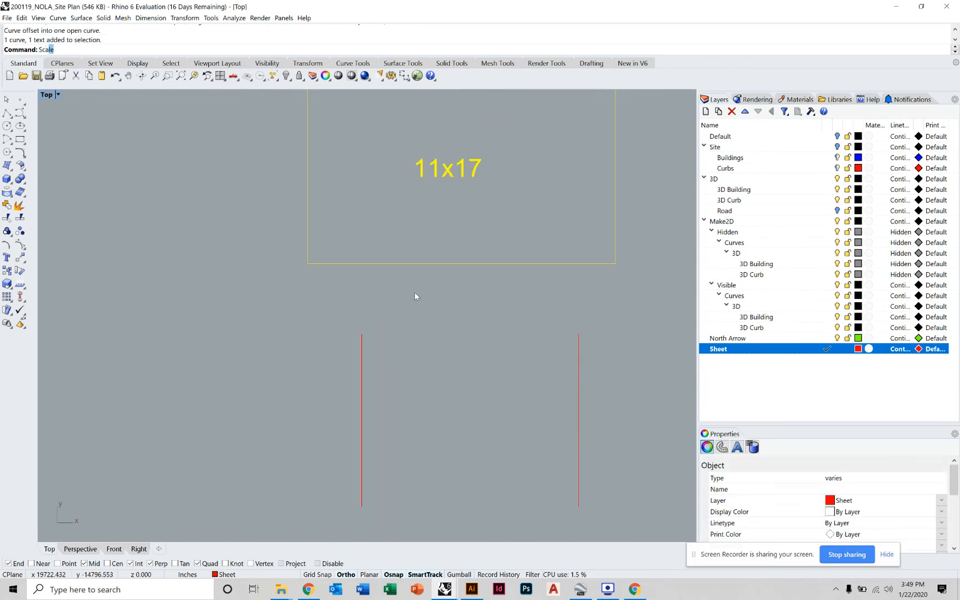
pyautogui.press('Return')
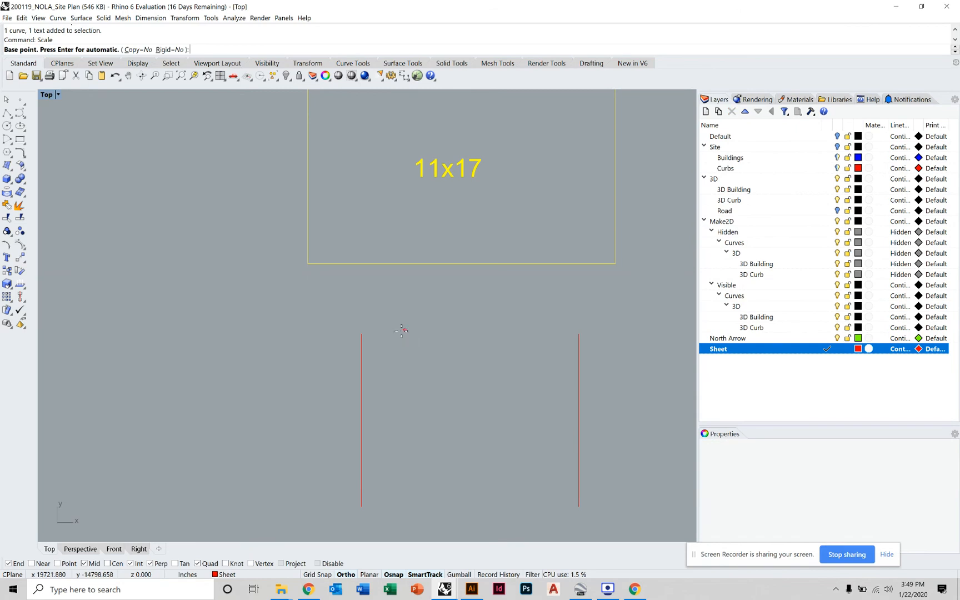
pyautogui.scroll(3, 350, 330)
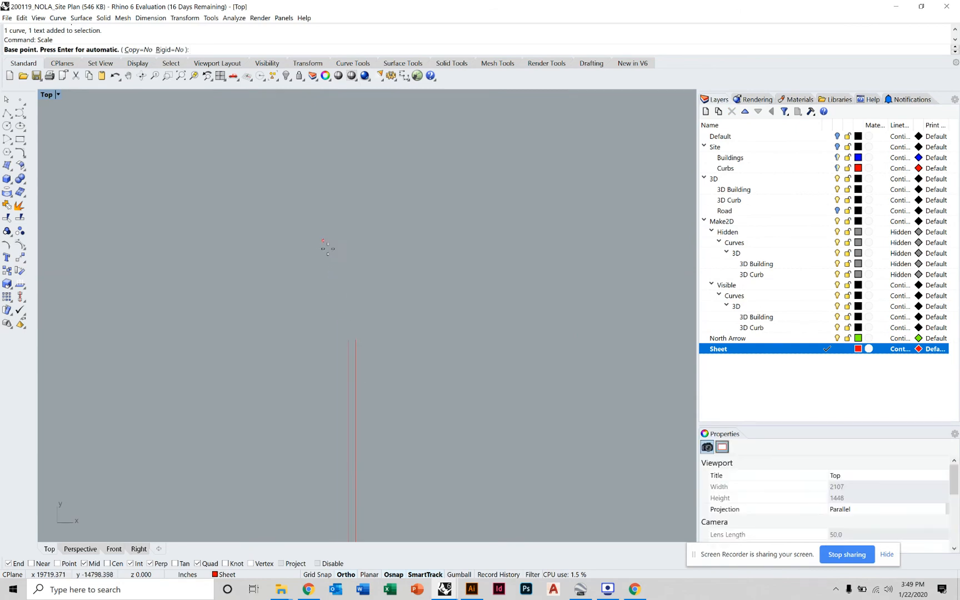
pyautogui.click(349, 341)
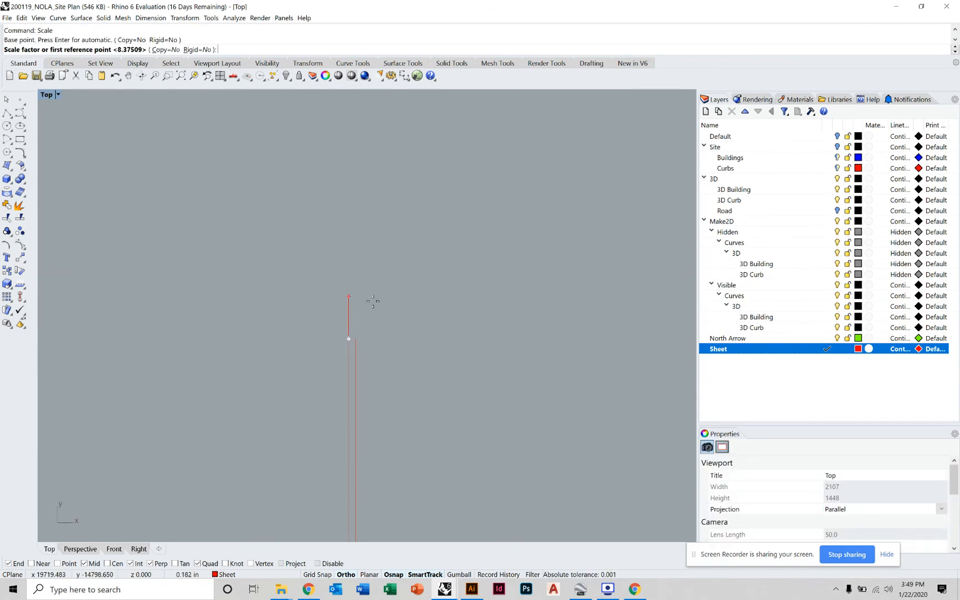
pyautogui.click(359, 334)
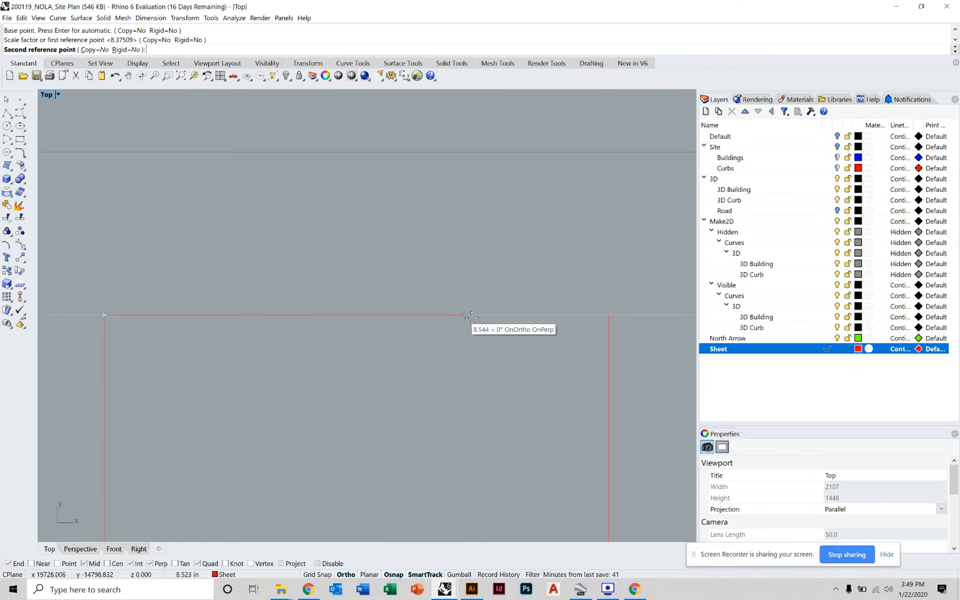
pyautogui.click(603, 315)
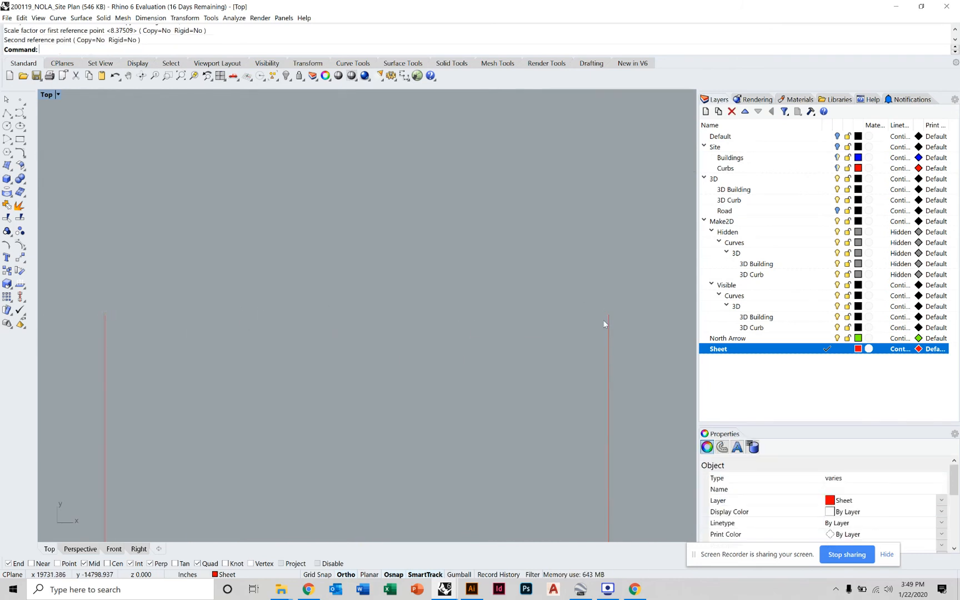
# Move the scaled sheet rectangle and its label right and slightly up, toward the middle of the site plan
pyautogui.scroll(-5, 594, 329)
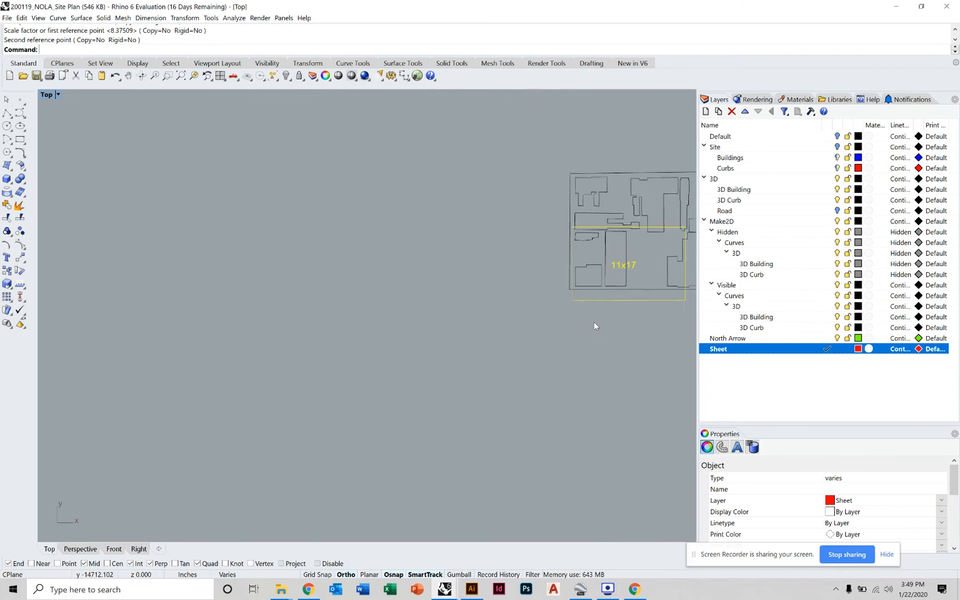
pyautogui.moveTo(594, 326); pyautogui.dragTo(383, 322, button='right')
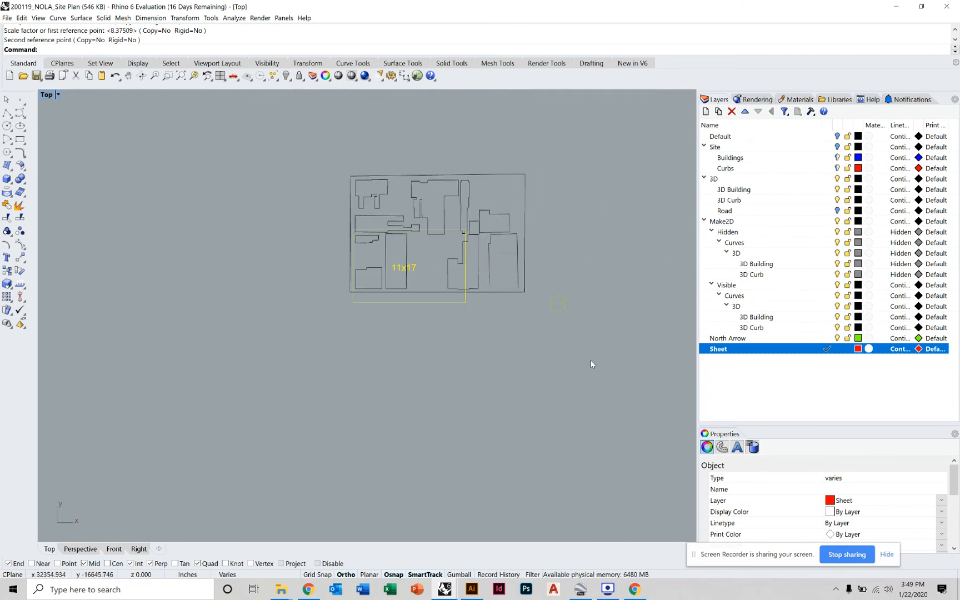
pyautogui.write('m')
pyautogui.press('Return')
pyautogui.click(408, 439)
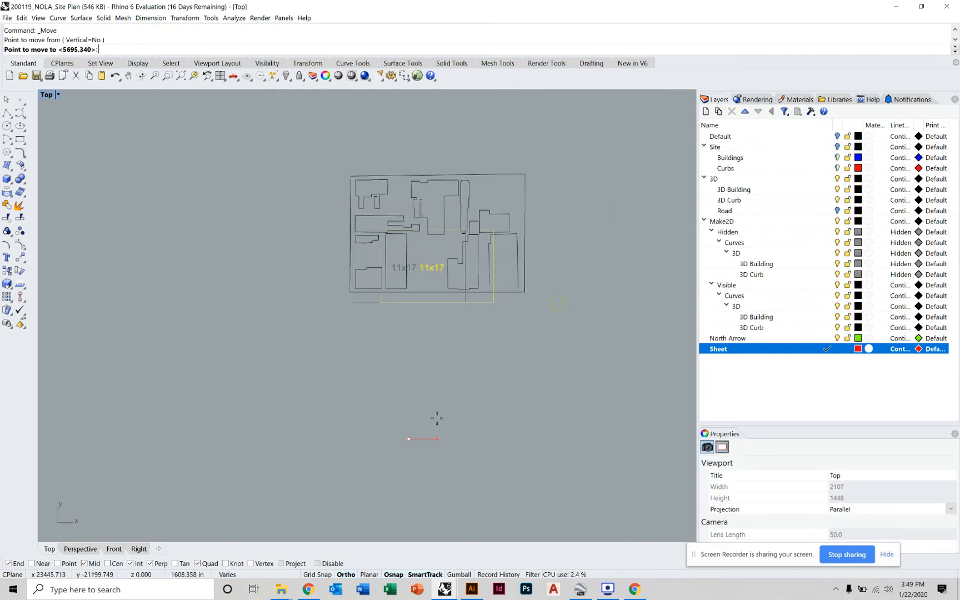
pyautogui.click(431, 436)
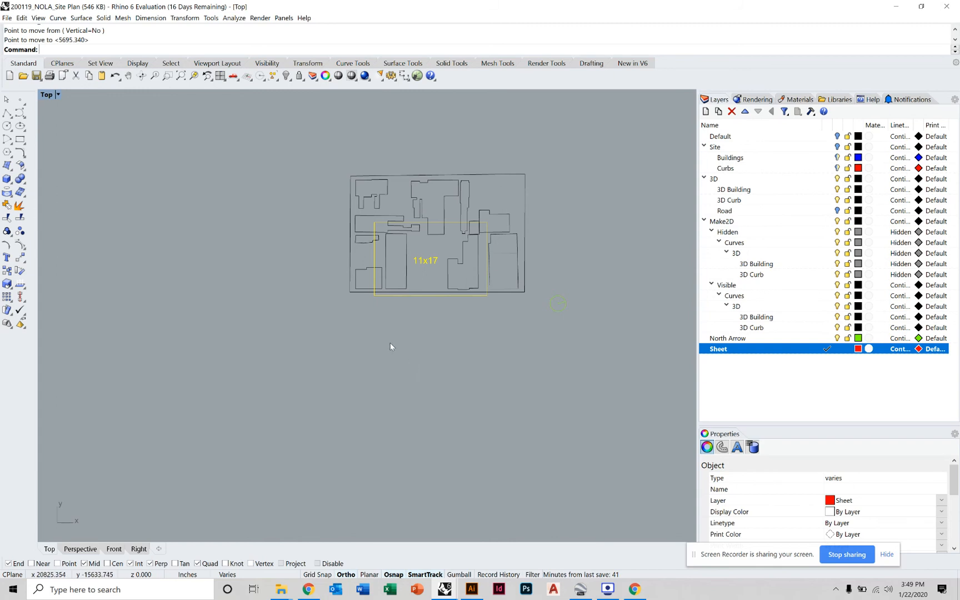
# Undo the last move and the last scaling of the sheet rectangle and its 11x17 label
pyautogui.hotkey('ctrl', 'z')
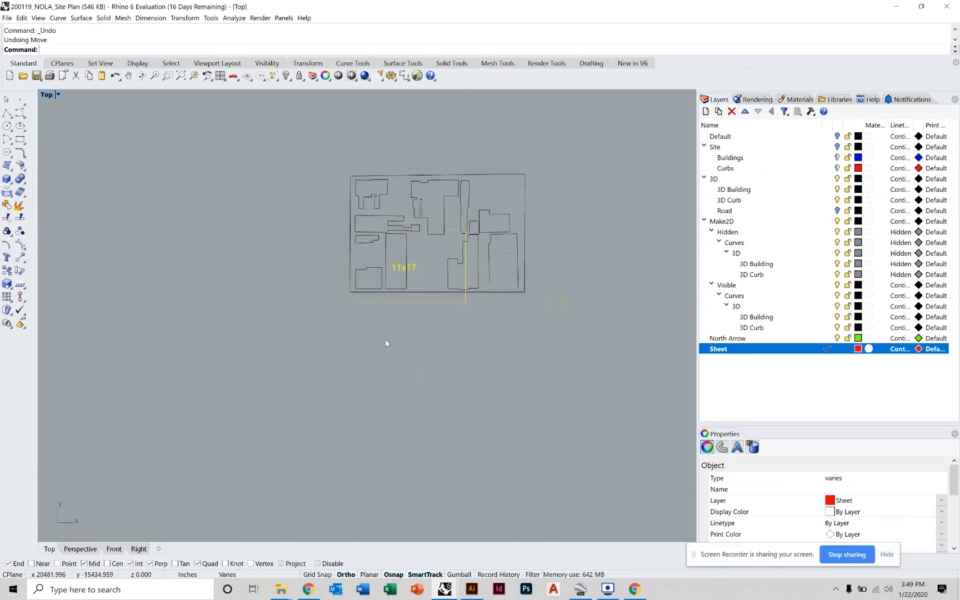
pyautogui.hotkey('ctrl', 'z')
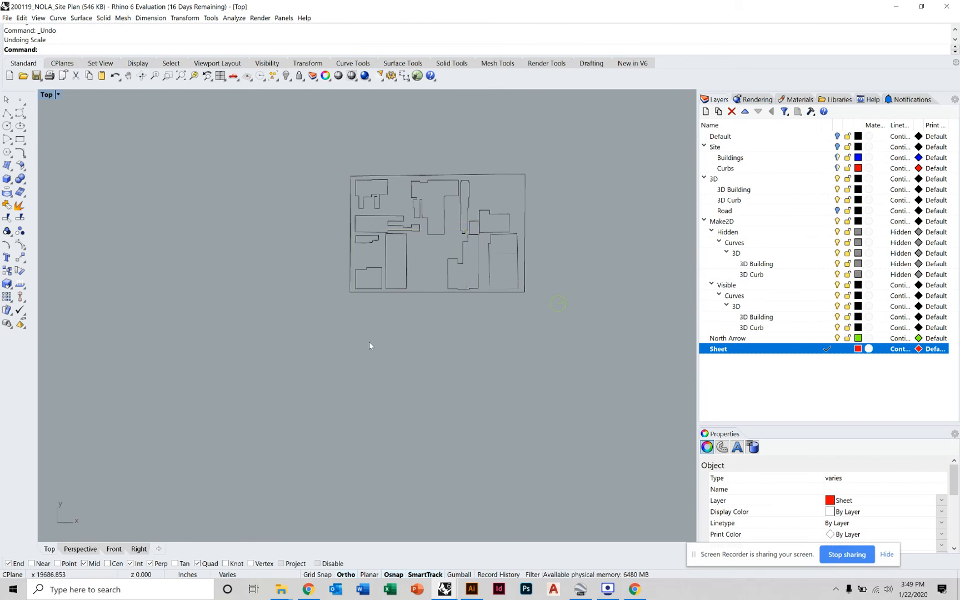
pyautogui.scroll(10, 368, 331)
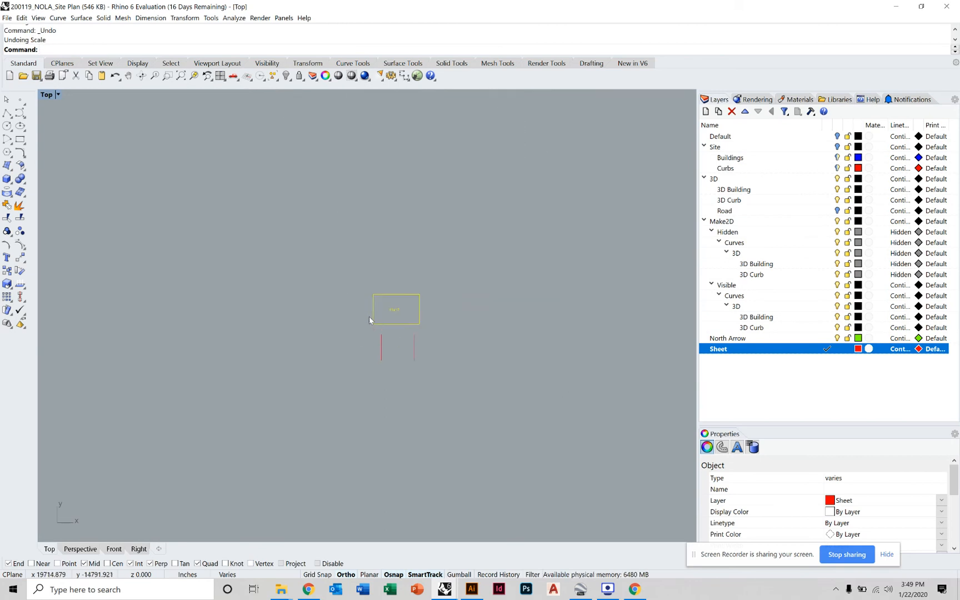
pyautogui.scroll(4, 441, 333)
pyautogui.moveTo(458, 382); pyautogui.dragTo(426, 361, button='right')
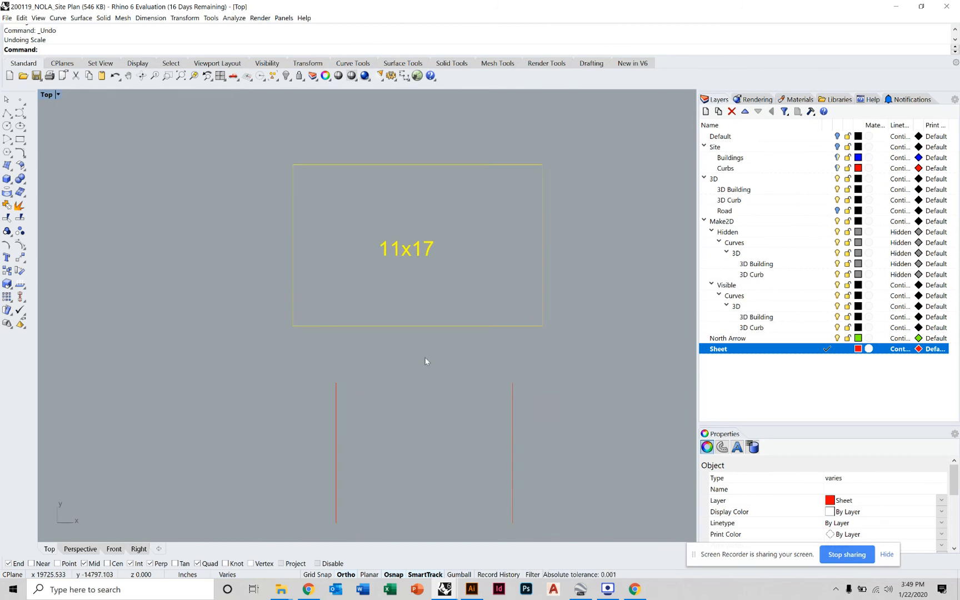
pyautogui.write('scale')
pyautogui.press('Return')
pyautogui.scroll(5, 408, 391)
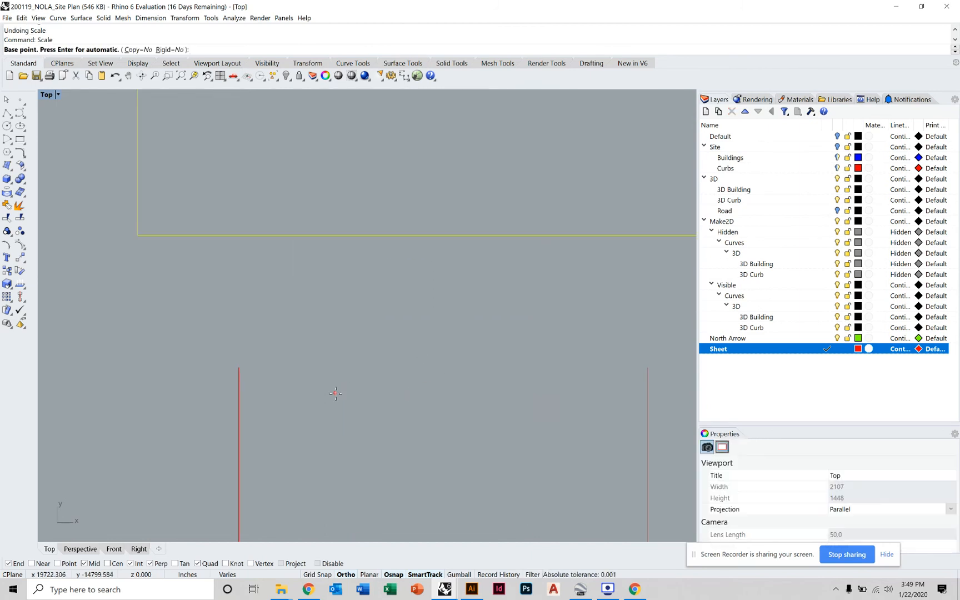
pyautogui.press('Escape')
pyautogui.press('Escape')
# Delete the line offset 1/32 inch from the original vertical line
pyautogui.scroll(-4, 340, 394)
pyautogui.moveTo(341, 394); pyautogui.dragTo(371, 354, button='right')
pyautogui.scroll(18, 327, 338)
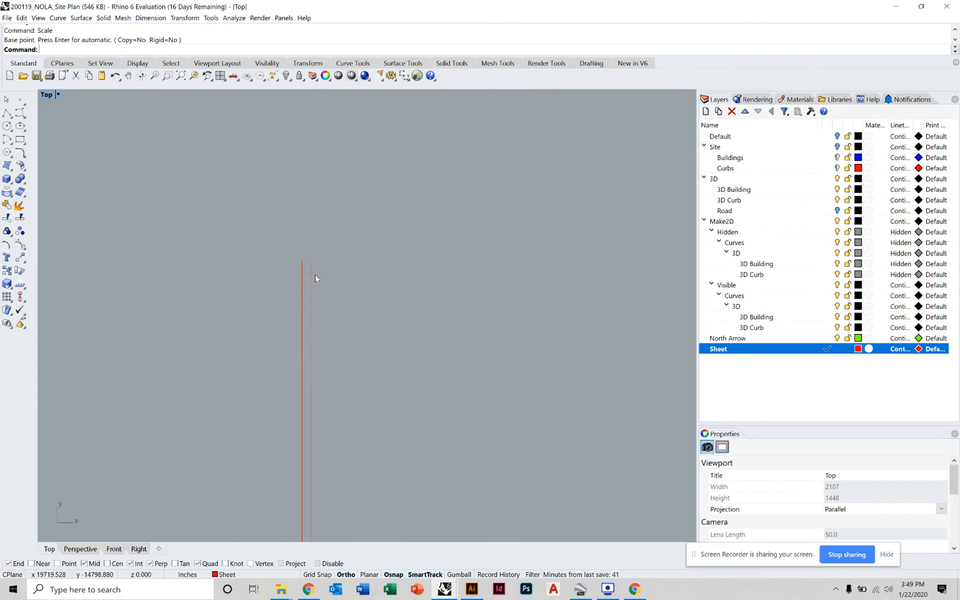
pyautogui.click(311, 280)
pyautogui.press('Delete')
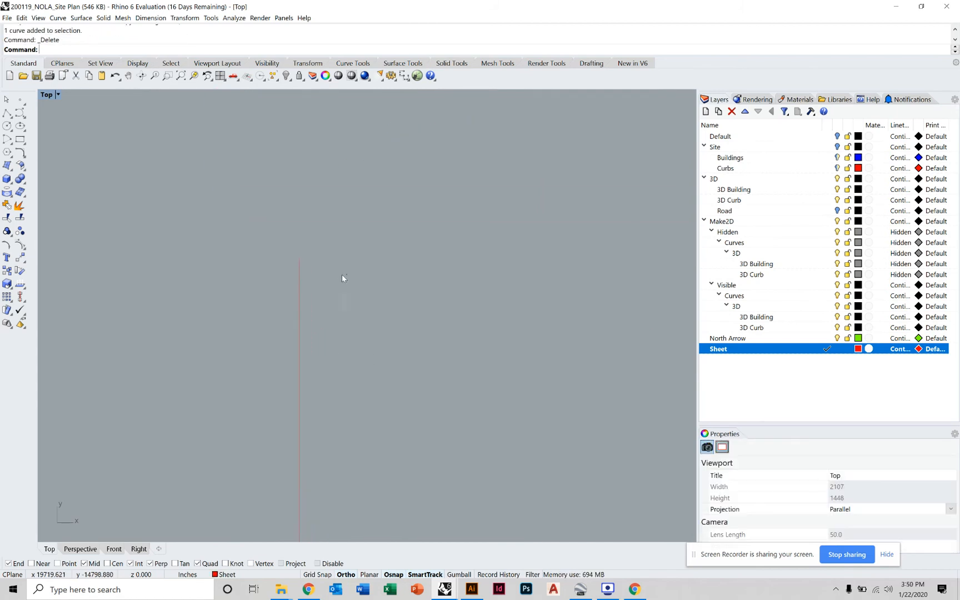
# Offset the original vertical line 1/64 inch toward the 12-inch offset line
pyautogui.click(292, 298)
pyautogui.press('Return')
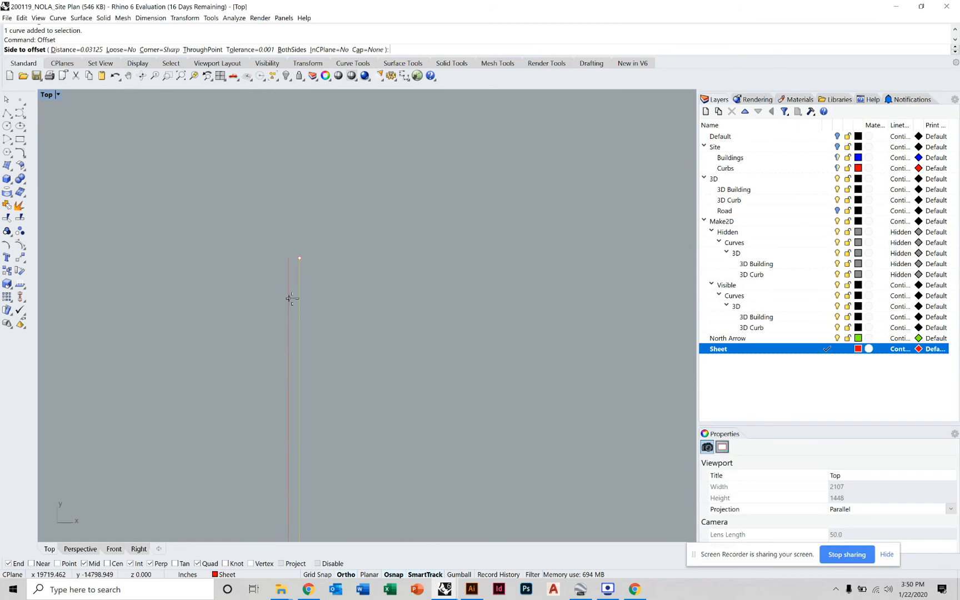
pyautogui.write('1/64')
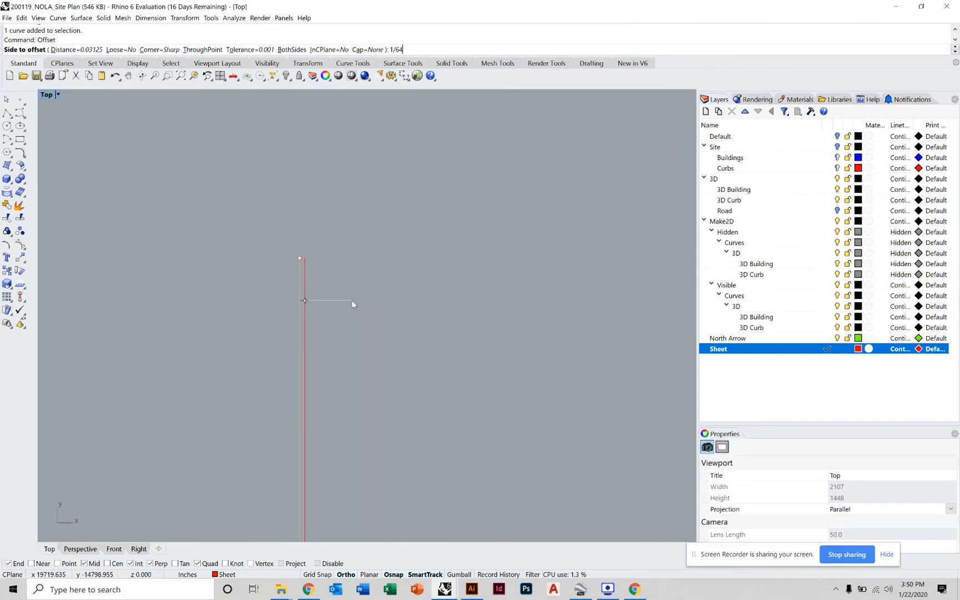
pyautogui.press('Return')
pyautogui.click(359, 303)
pyautogui.press('Escape')
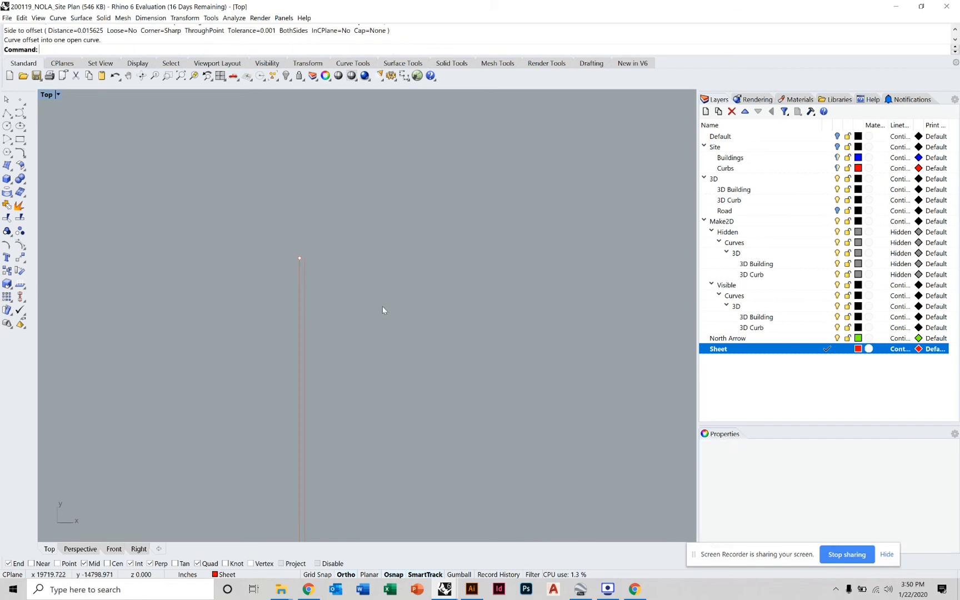
# Scale the sheet rectangle and its 11x17 label from the original line's upper end, using the 1/64-inch offset as reference and the 12-inch offset as target
pyautogui.scroll(-3, 382, 305)
pyautogui.scroll(-5, 389, 302)
pyautogui.moveTo(423, 267); pyautogui.dragTo(399, 312)
pyautogui.scroll(2, 398, 315)
pyautogui.scroll(6, 343, 333)
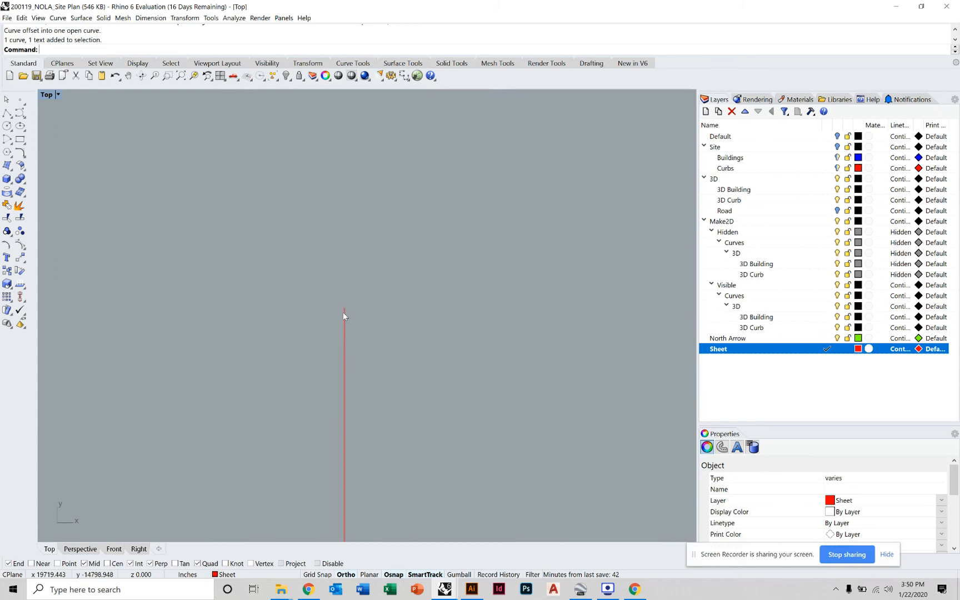
pyautogui.write('scale')
pyautogui.press('Return')
pyautogui.click(317, 332)
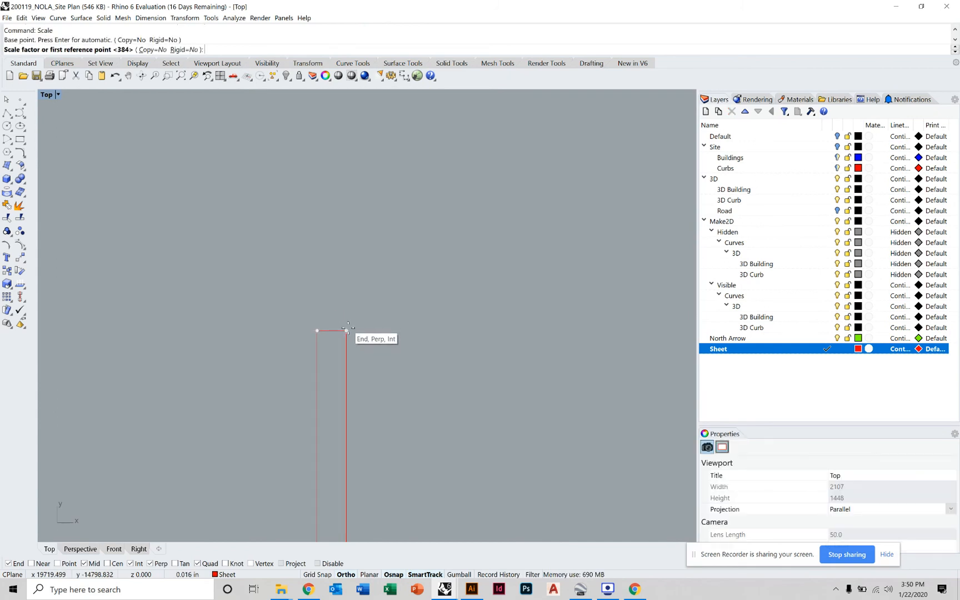
pyautogui.click(345, 336)
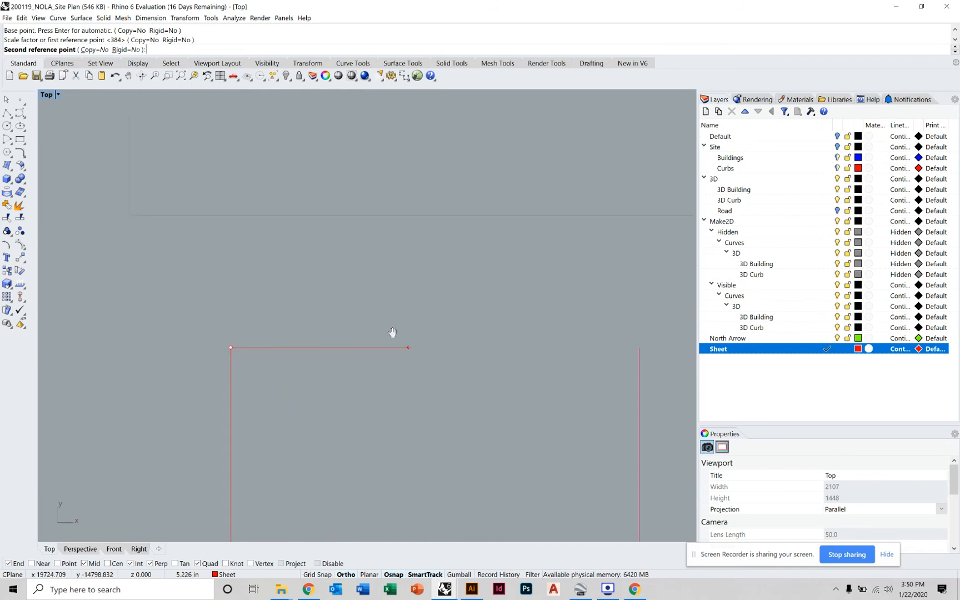
pyautogui.click(434, 340)
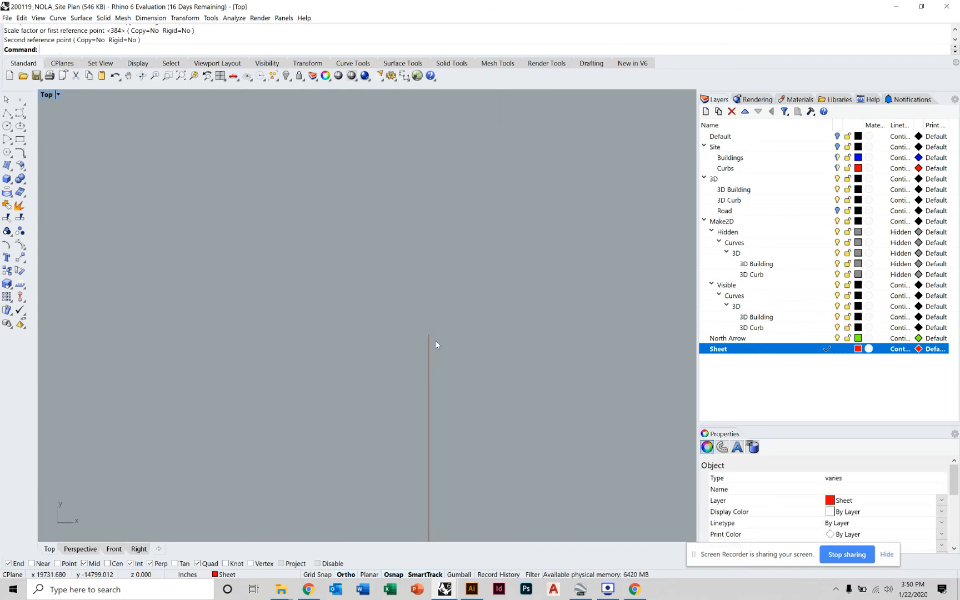
# Move the scaled sheet rectangle and its label down so the sheet surrounds the whole site plan
pyautogui.scroll(-3, 437, 340)
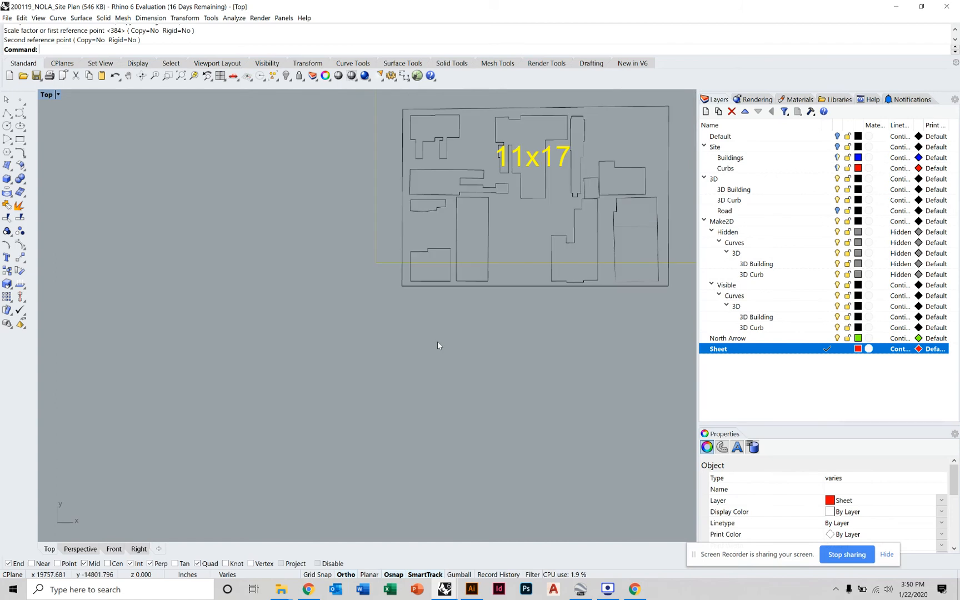
pyautogui.moveTo(438, 341); pyautogui.dragTo(322, 377, button='right')
pyautogui.write('m')
pyautogui.press('Return')
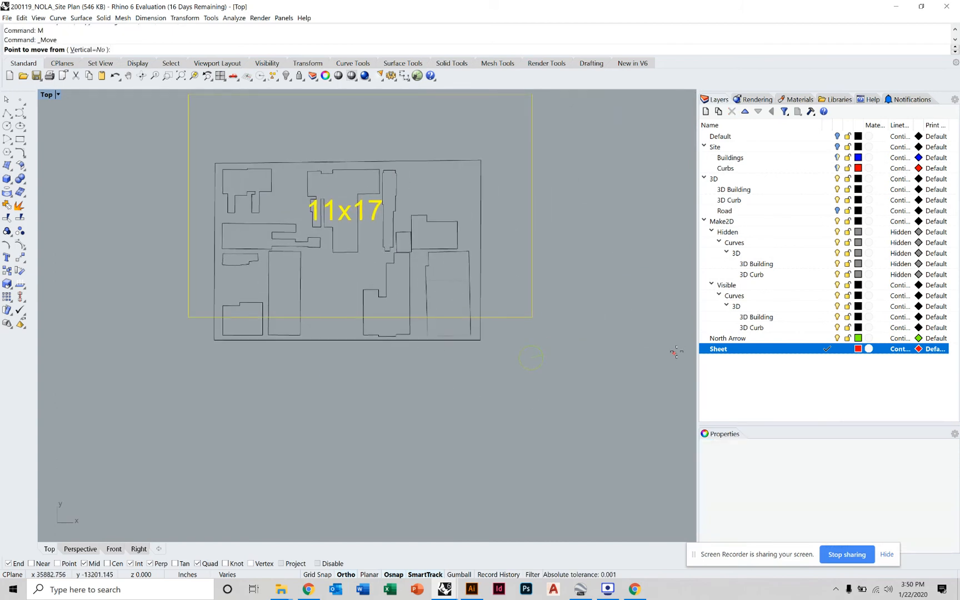
pyautogui.click(532, 317)
pyautogui.click(526, 358)
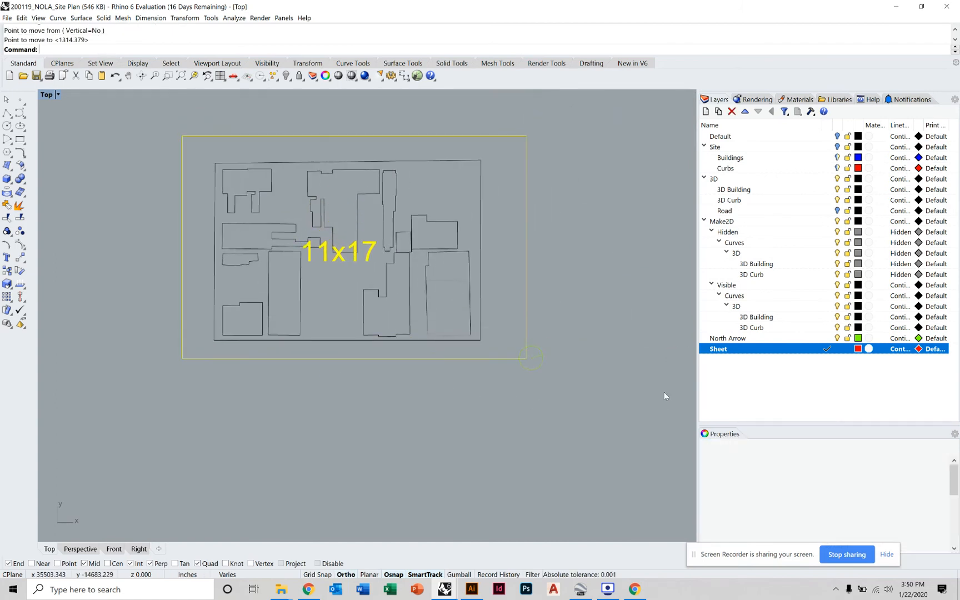
pyautogui.click(675, 281)
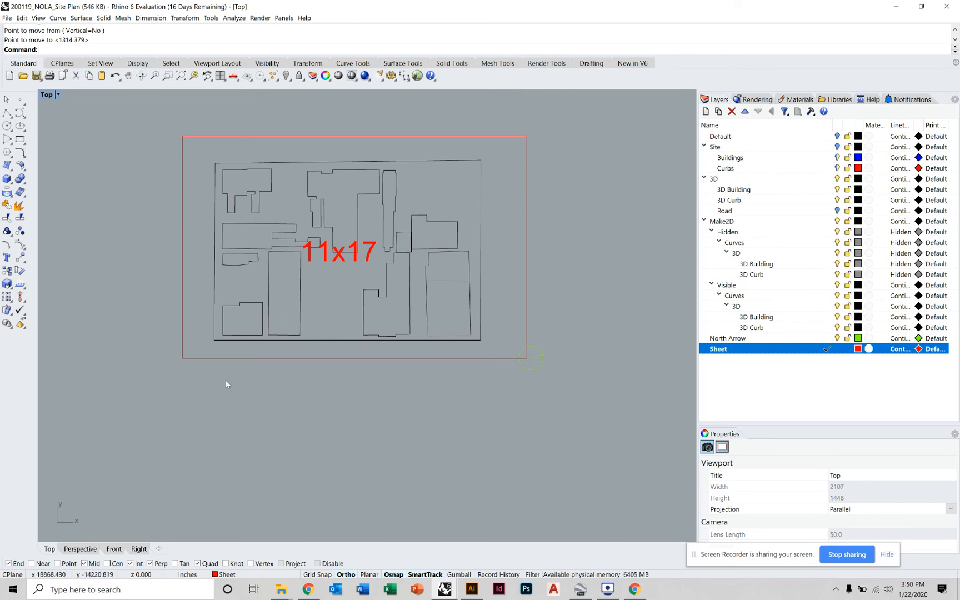
# Select the three small vertical reference lines below the sheet's lower-left corner and zoom to them
pyautogui.moveTo(245, 398); pyautogui.dragTo(266, 361, button='right')
pyautogui.scroll(13, 266, 363)
pyautogui.moveTo(203, 345); pyautogui.dragTo(359, 327, button='right')
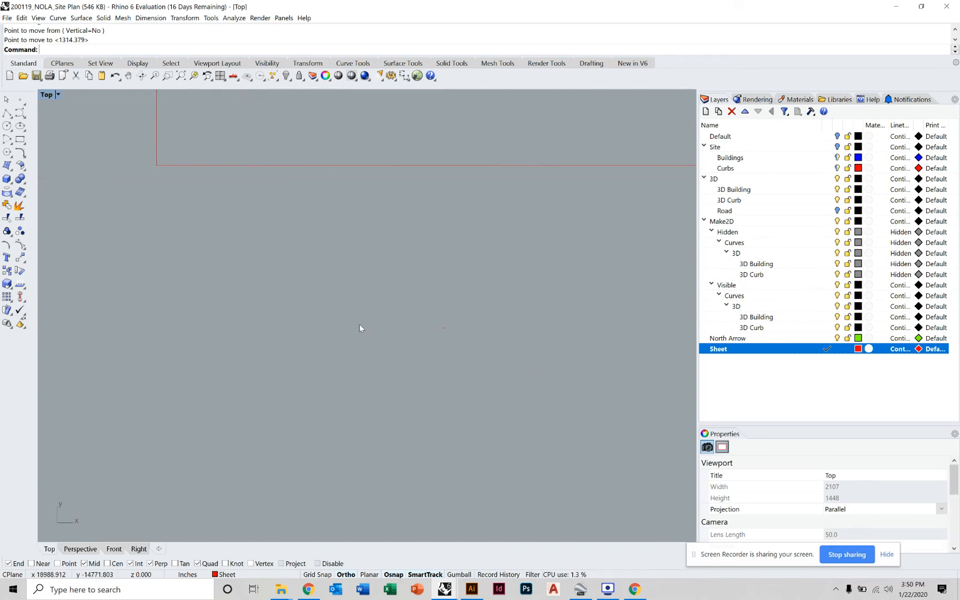
pyautogui.scroll(-4, 359, 326)
pyautogui.moveTo(263, 403); pyautogui.dragTo(511, 257)
pyautogui.scroll(-3, 388, 340)
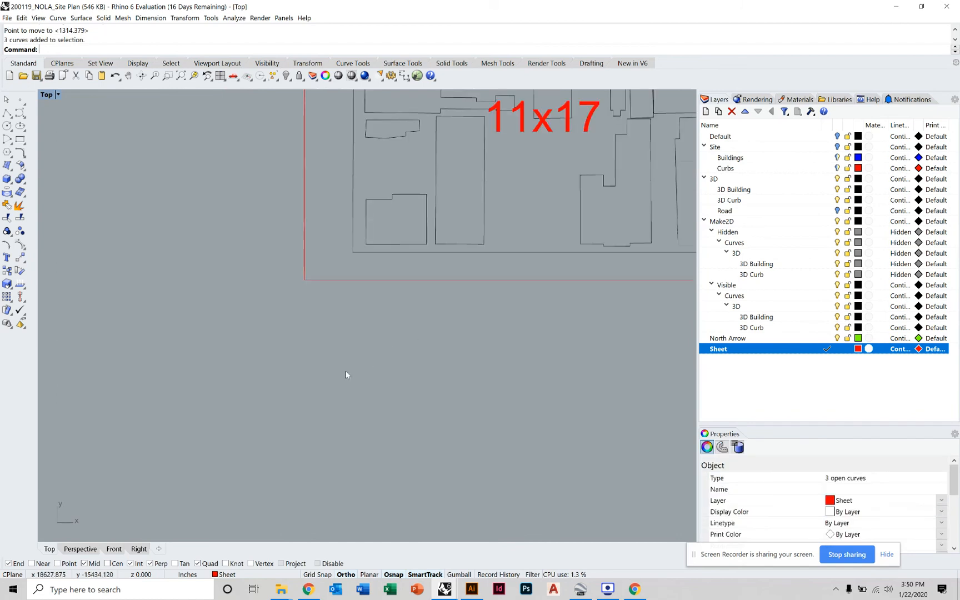
pyautogui.moveTo(257, 424); pyautogui.dragTo(520, 275)
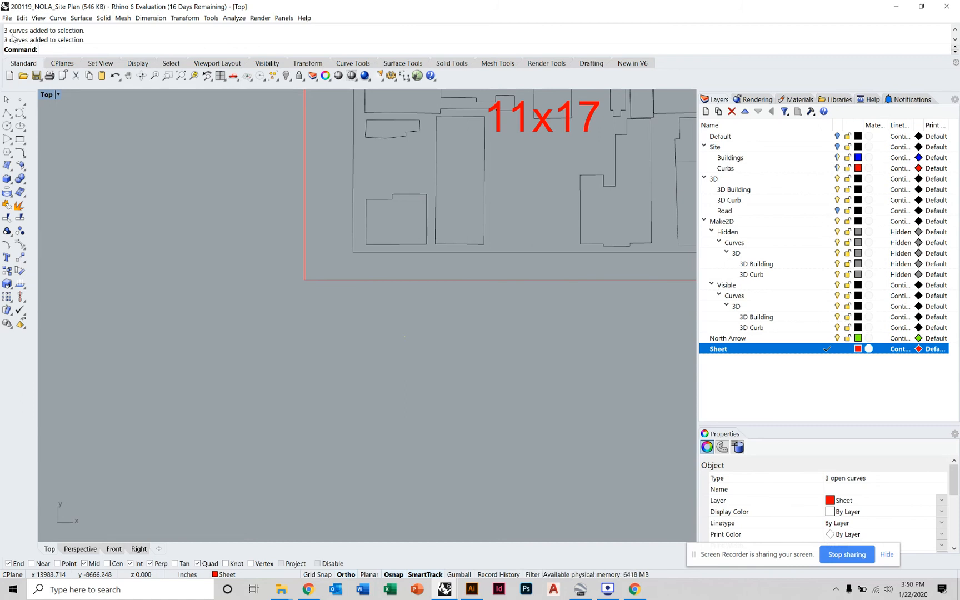
pyautogui.click(187, 77)
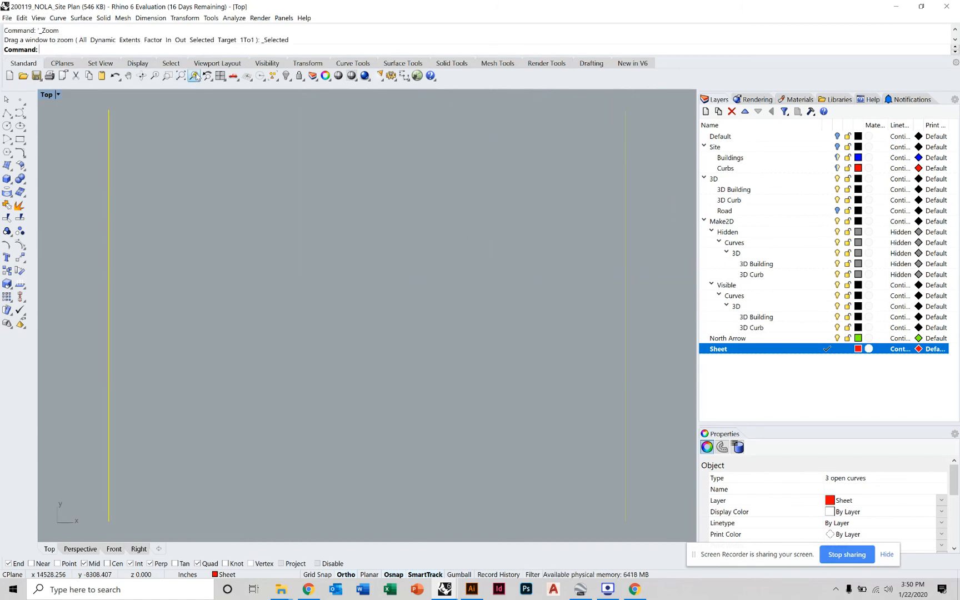
pyautogui.scroll(-3, 345, 320)
pyautogui.click(347, 326)
pyautogui.scroll(-3, 345, 326)
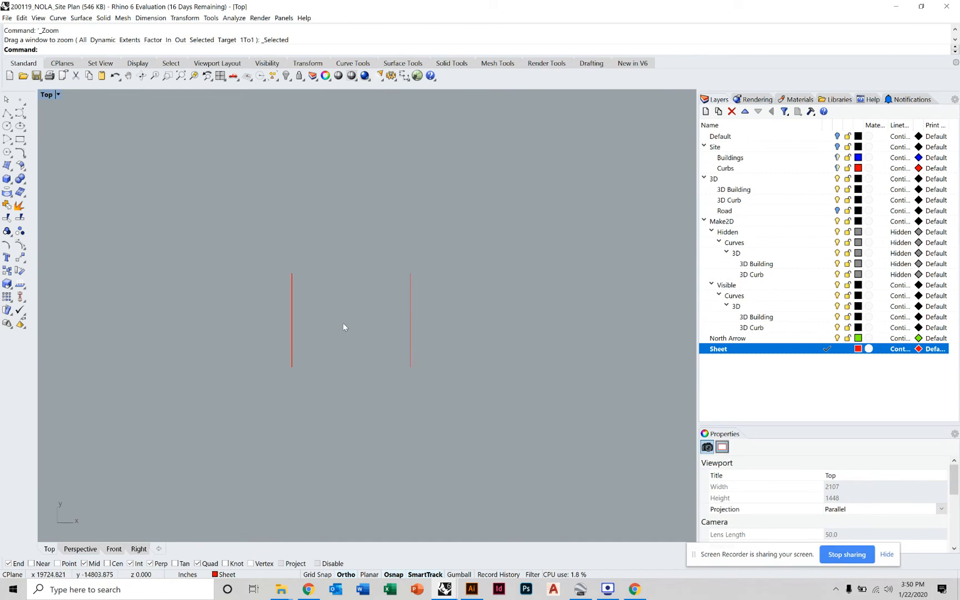
# Draw a rectangle 48 inches long and 72 inches wide, starting just below and left of the vertical reference lines
pyautogui.click(20, 139)
pyautogui.moveTo(366, 266); pyautogui.dragTo(360, 201, button='right')
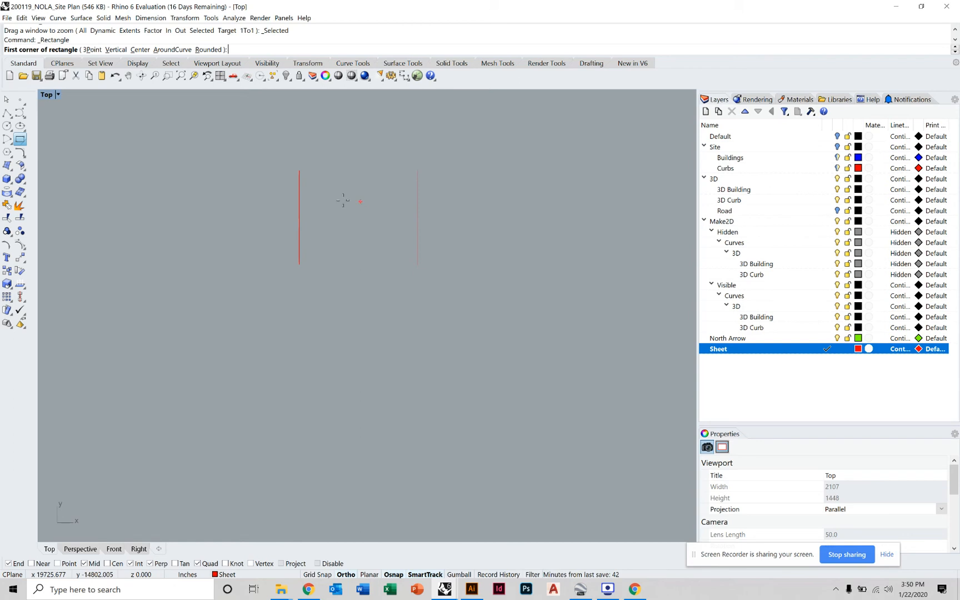
pyautogui.click(283, 302)
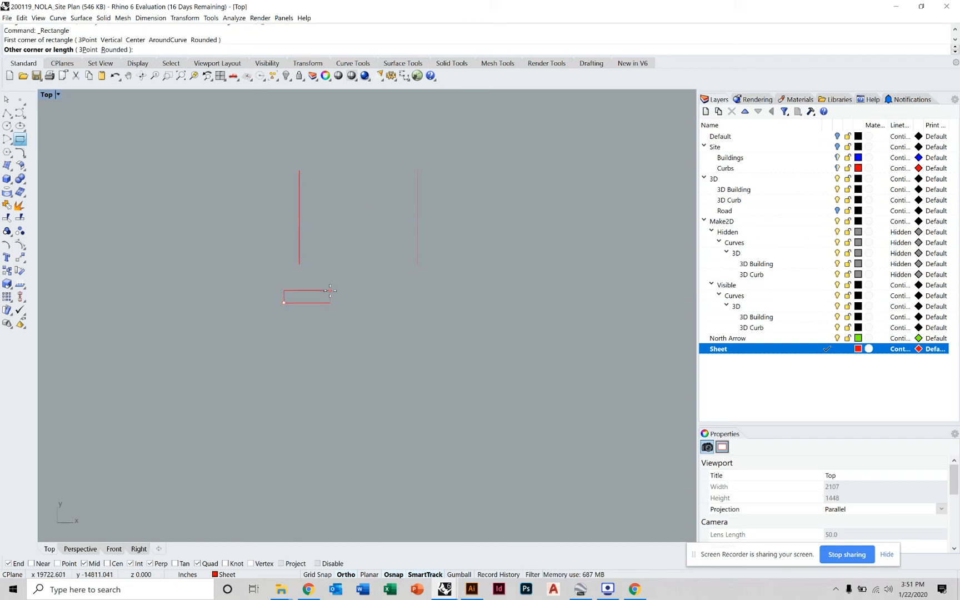
pyautogui.write('48')
pyautogui.press('Return')
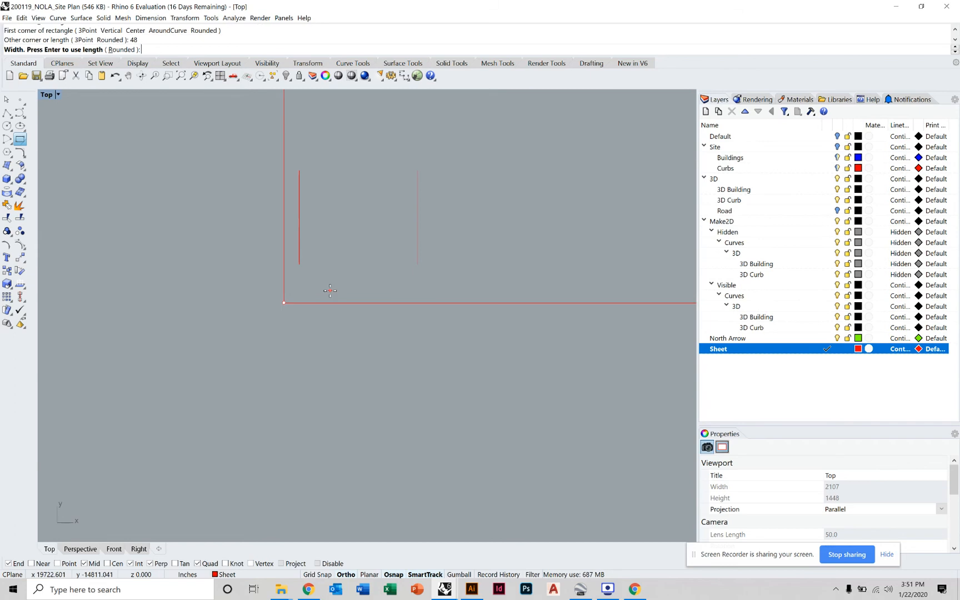
pyautogui.write('72')
pyautogui.press('Return')
pyautogui.scroll(-4, 387, 292)
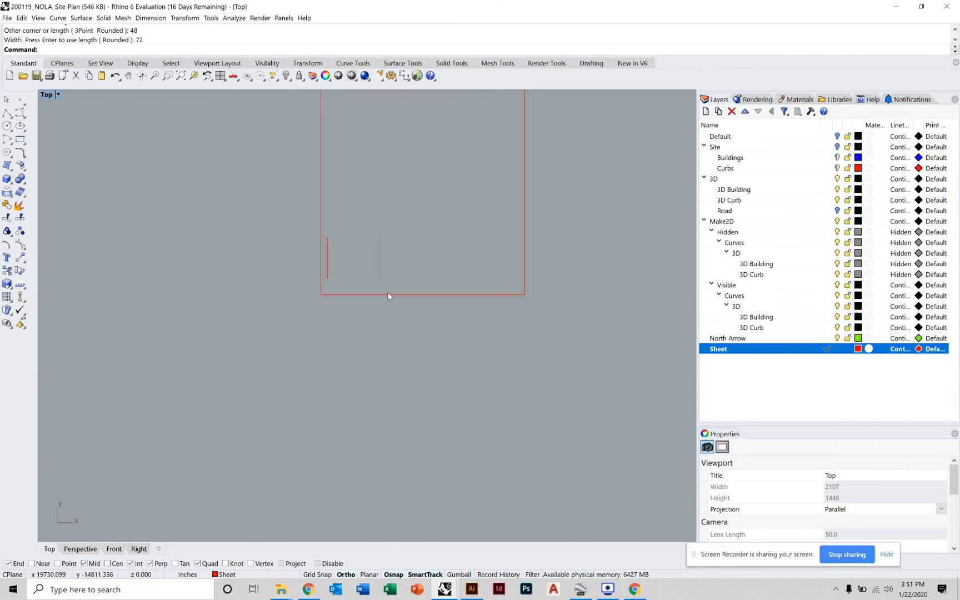
# Move the 48 by 72 inch rectangle up so it sits clear above the vertical reference lines
pyautogui.scroll(4, 460, 268)
pyautogui.moveTo(456, 257); pyautogui.dragTo(397, 300)
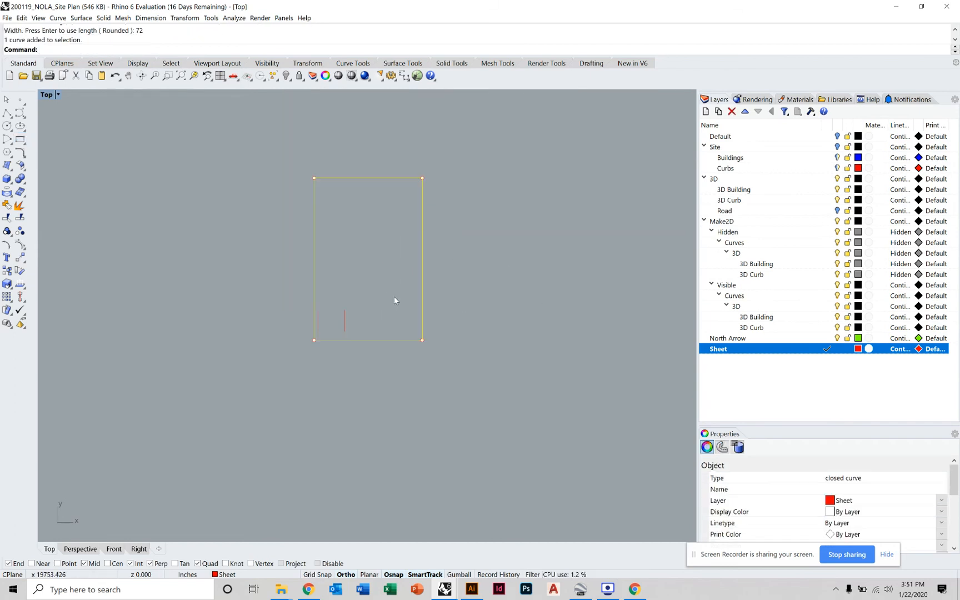
pyautogui.write('M')
pyautogui.press('Return')
pyautogui.click(352, 231)
pyautogui.click(334, 200)
pyautogui.scroll(5, 328, 306)
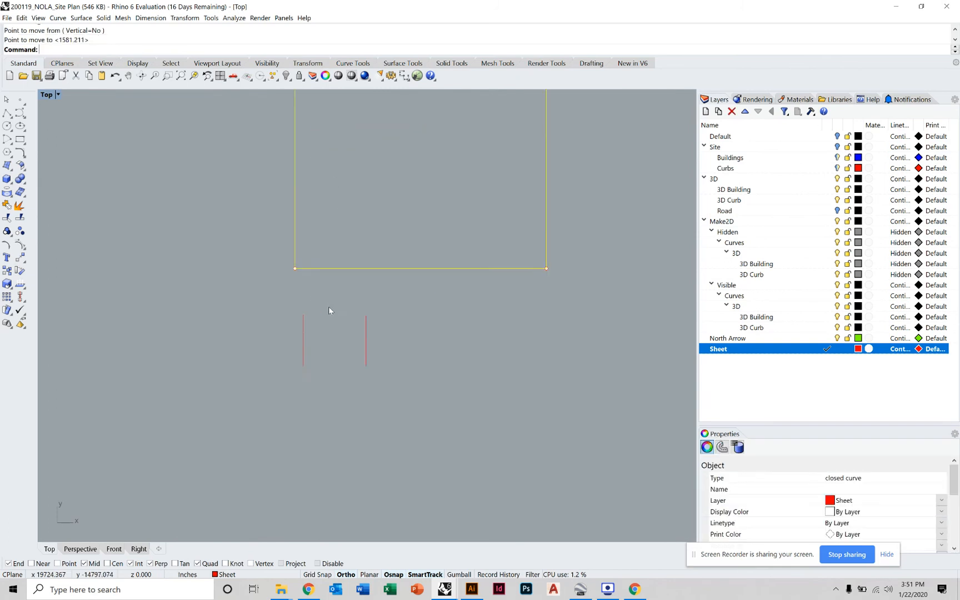
pyautogui.click(303, 322)
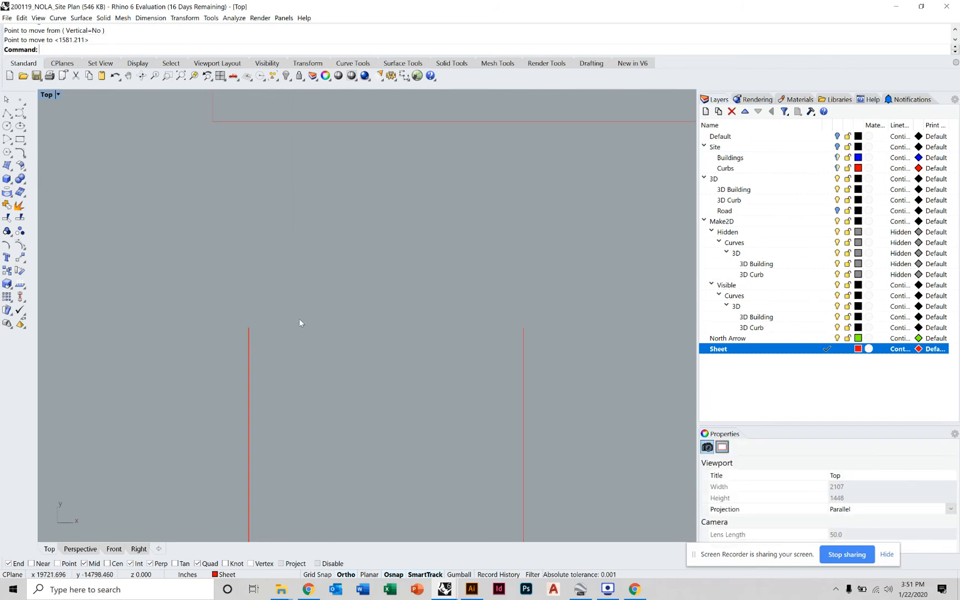
# Scale the 48 by 72 inch rectangle by reference from the 1/64-inch spacing to the one-foot spacing of the vertical reference lines
pyautogui.write('Scale')
pyautogui.press('Return')
pyautogui.scroll(-8, 278, 333)
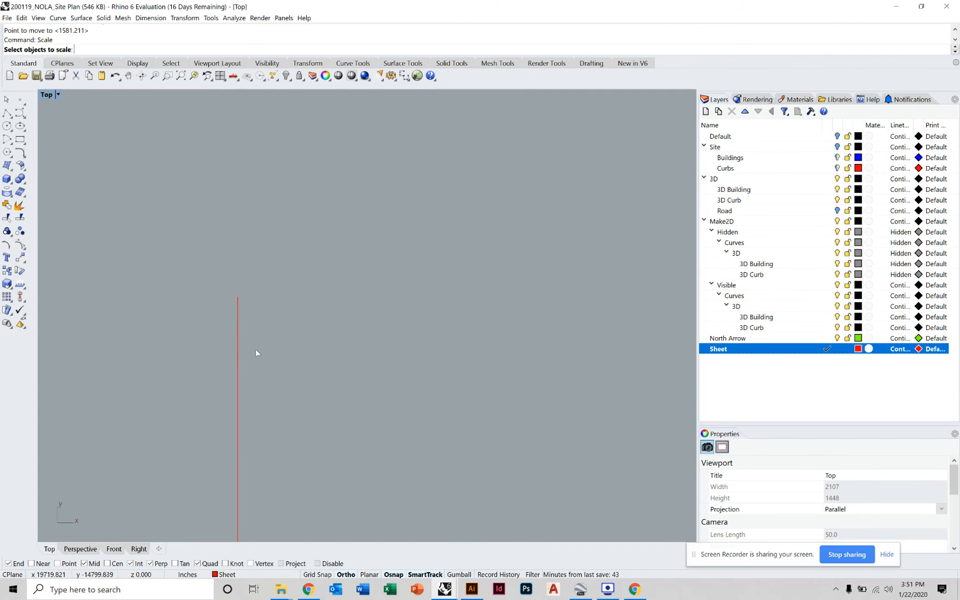
pyautogui.click(348, 234)
pyautogui.scroll(10, 345, 246)
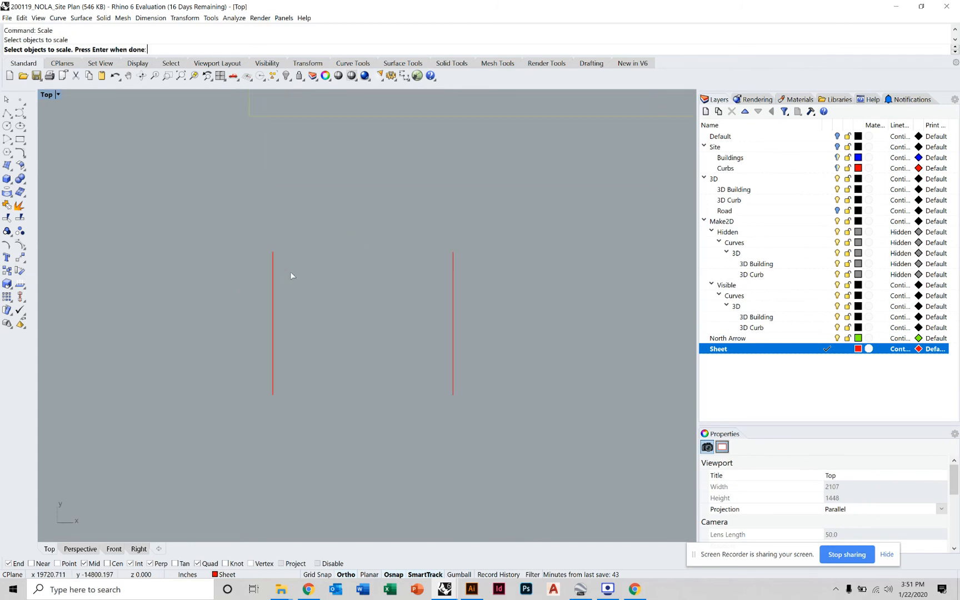
pyautogui.press('Return')
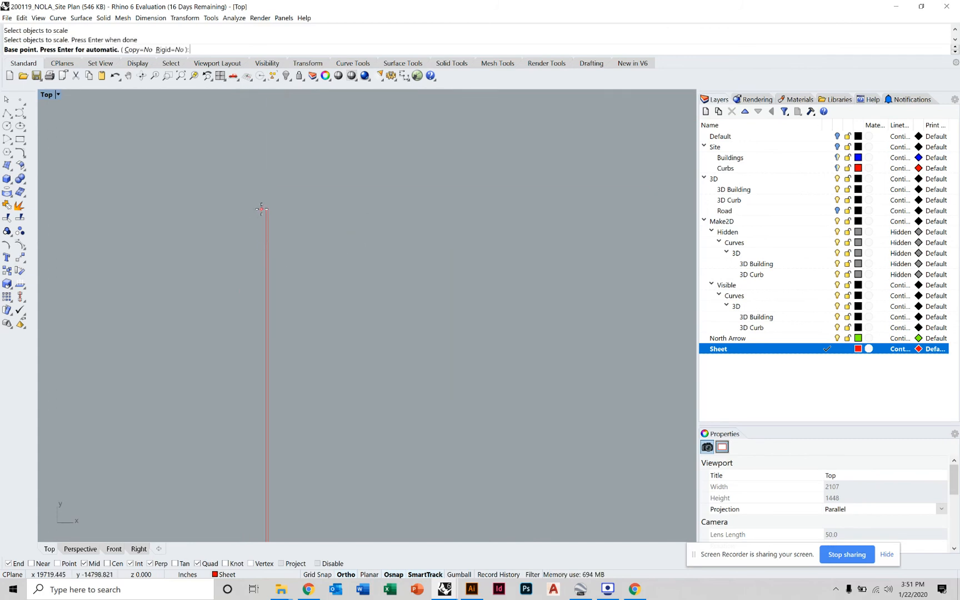
pyautogui.scroll(3, 258, 217)
pyautogui.click(294, 215)
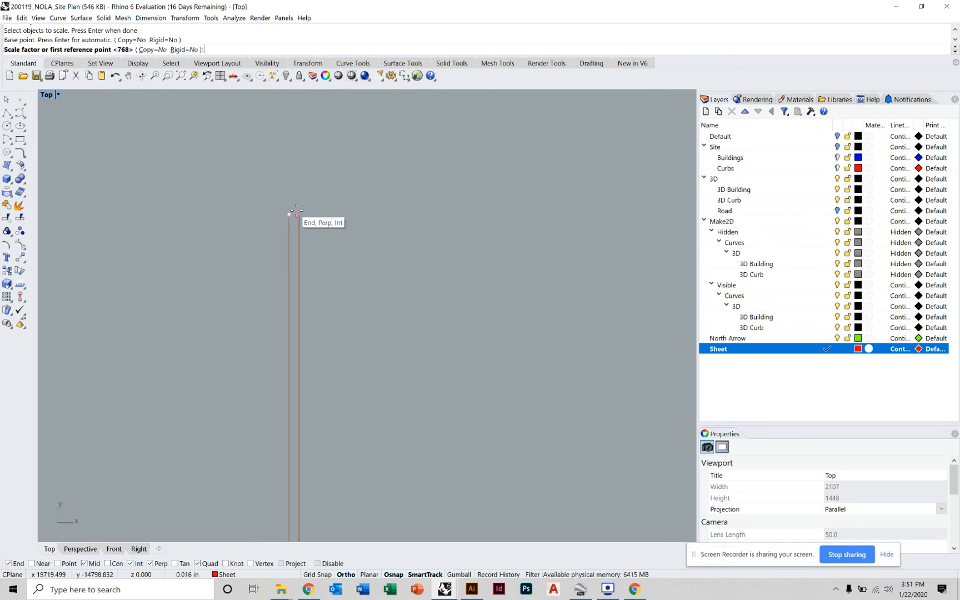
pyautogui.click(300, 215)
pyautogui.scroll(-6, 389, 233)
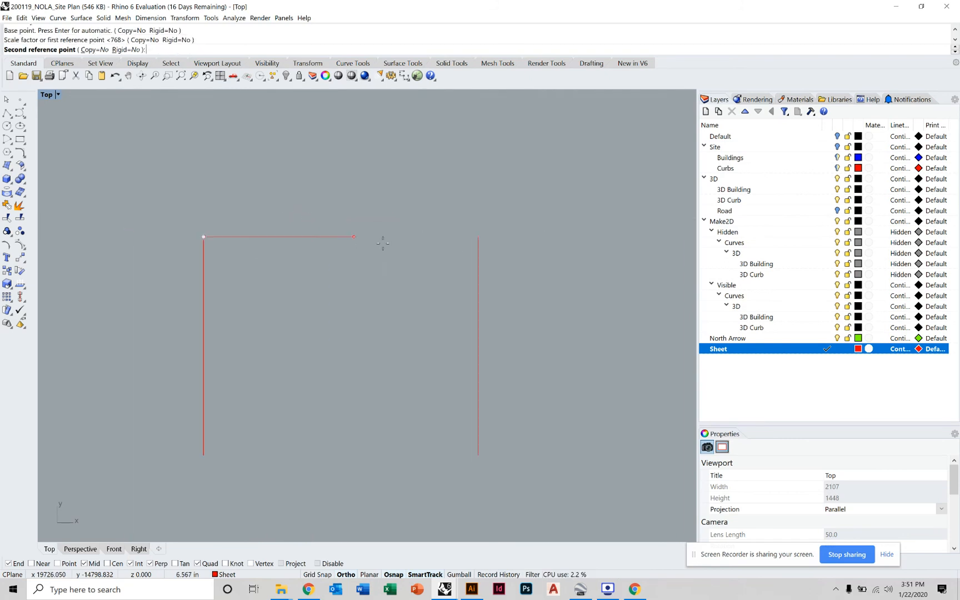
pyautogui.click(477, 237)
pyautogui.scroll(-10, 494, 269)
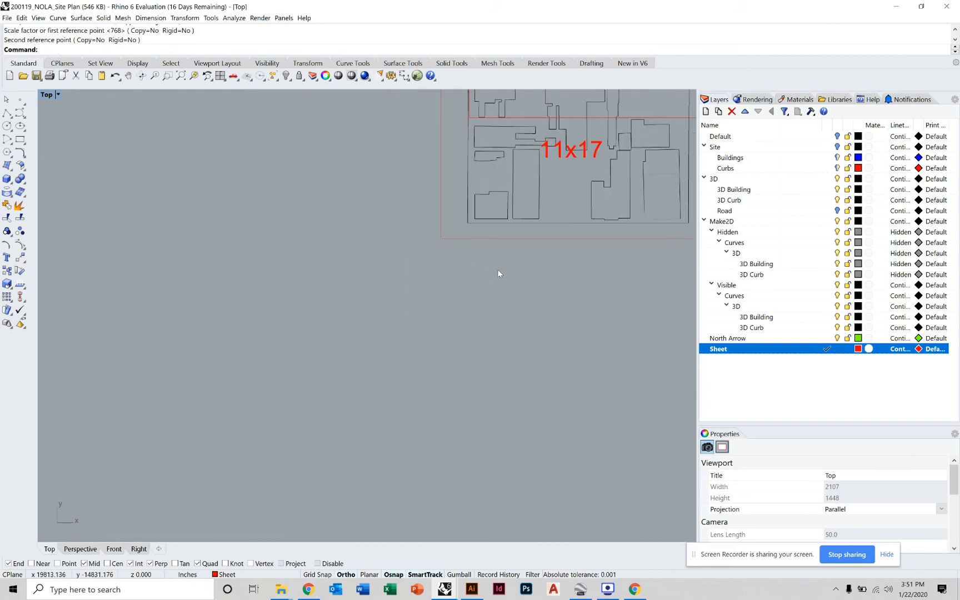
# Move the scaled 48 by 72 rectangle down and to the left so it encloses the 11x17 sheet
pyautogui.scroll(3, 532, 262)
pyautogui.click(553, 254)
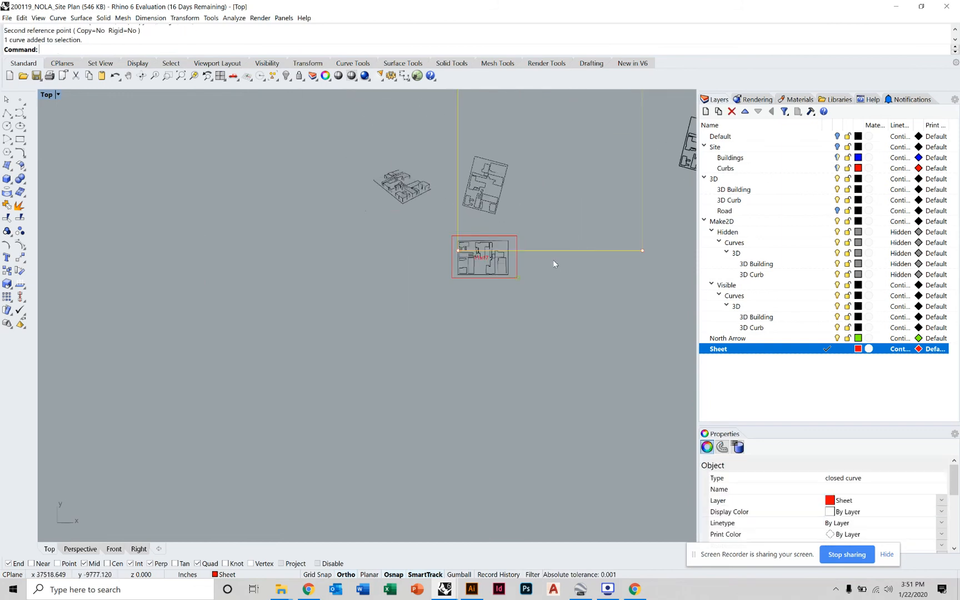
pyautogui.write('m')
pyautogui.press('Return')
pyautogui.click(585, 322)
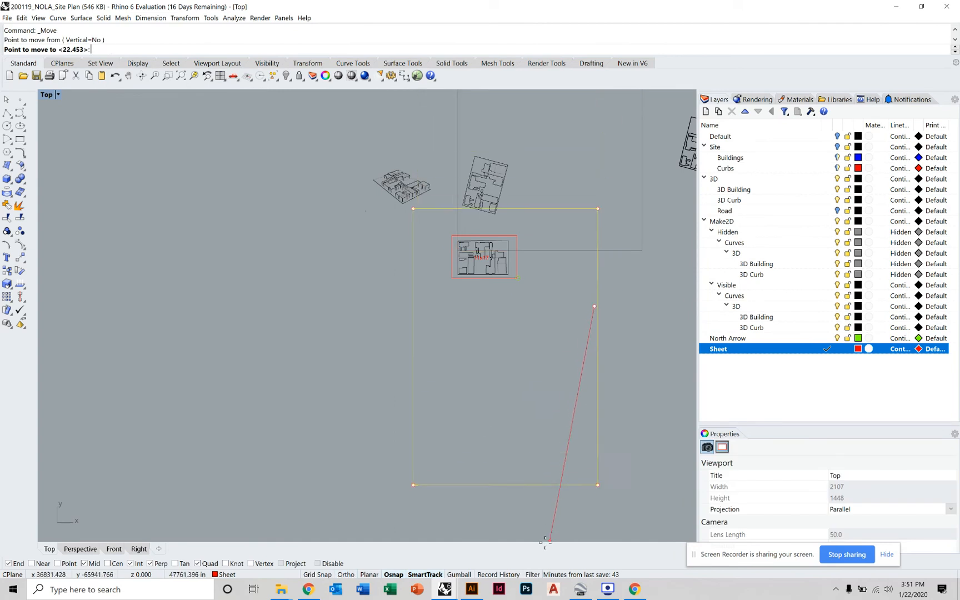
pyautogui.click(525, 522)
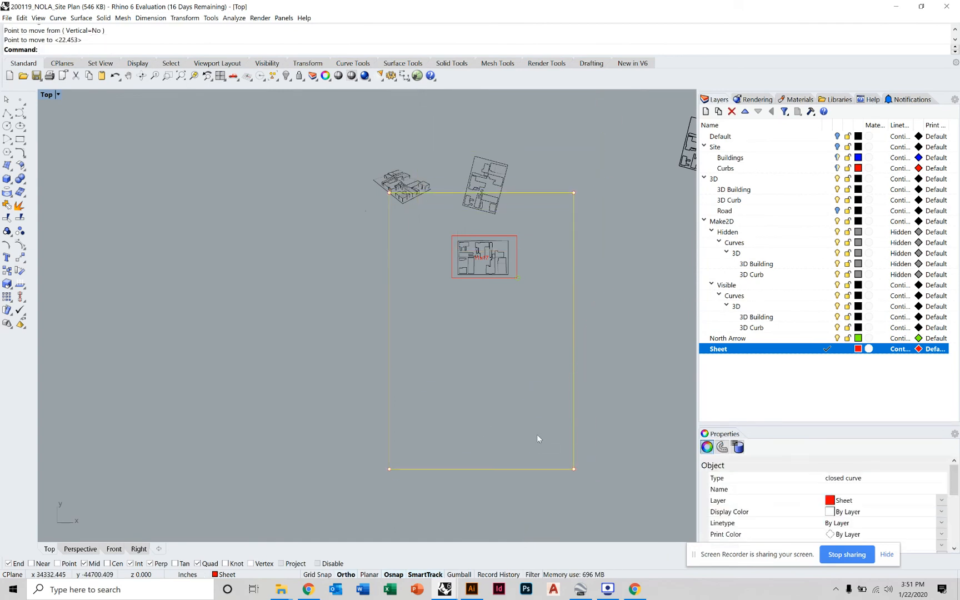
# Shift the large rectangle right and down so the 11x17 sheet sits just inside its upper-left corner
pyautogui.write('m')
pyautogui.press('Return')
pyautogui.click(464, 346)
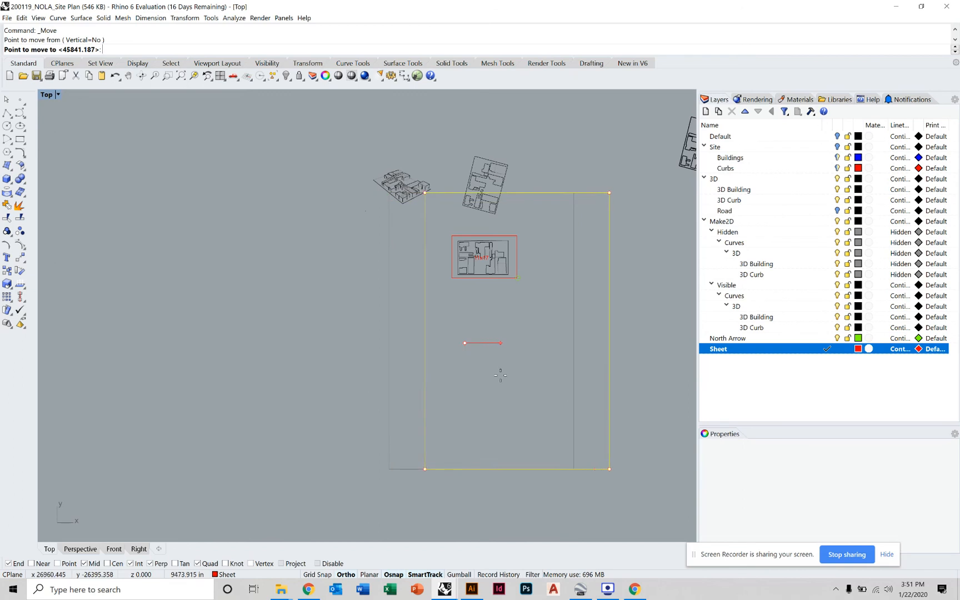
pyautogui.click(517, 383)
pyautogui.click(554, 370)
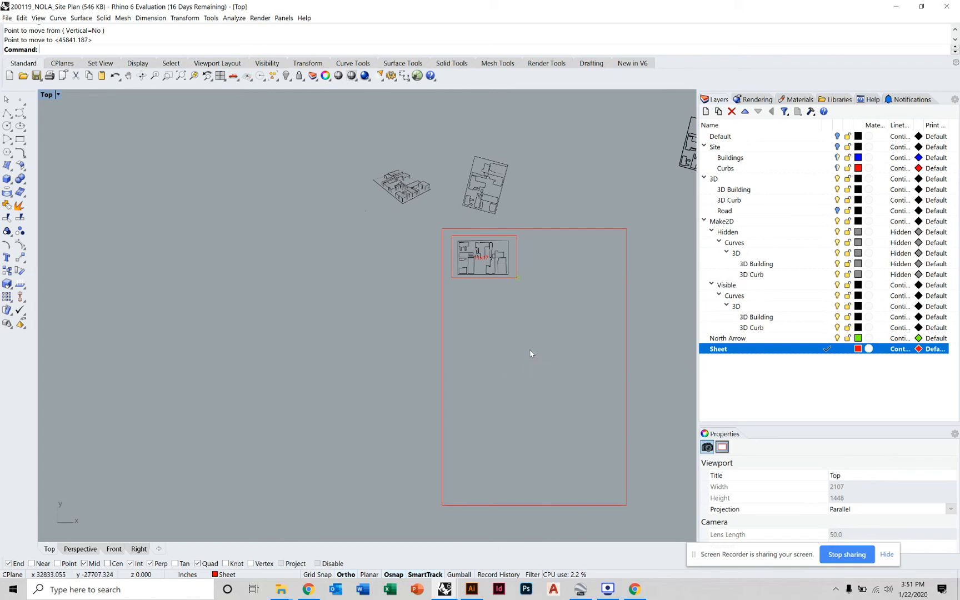
# Delete the large 48 by 72 rectangle, keeping the 11x17 sheet around the site plan
pyautogui.scroll(5, 534, 348)
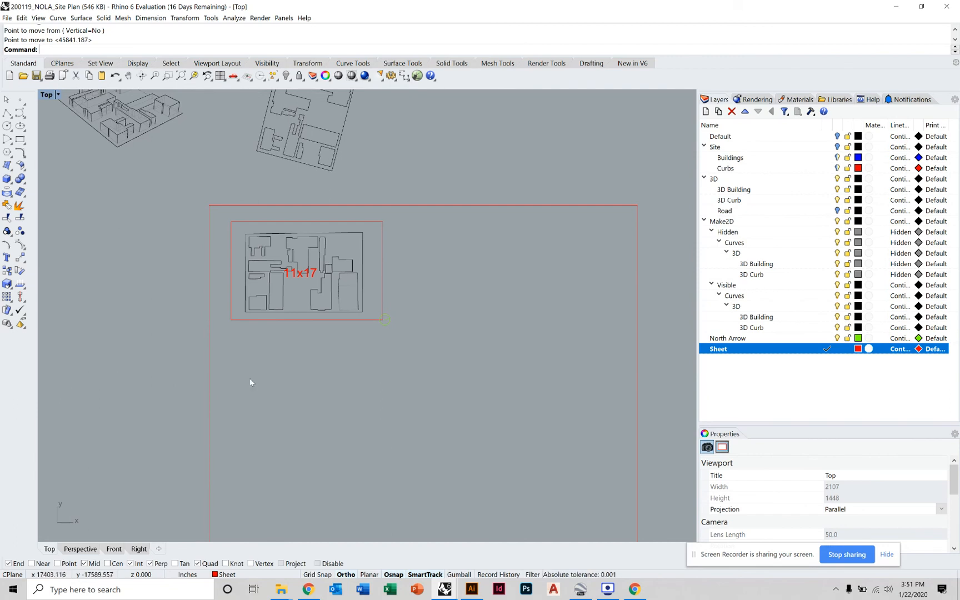
pyautogui.scroll(-5, 468, 276)
pyautogui.moveTo(532, 245); pyautogui.dragTo(532, 245)
pyautogui.press('Delete')
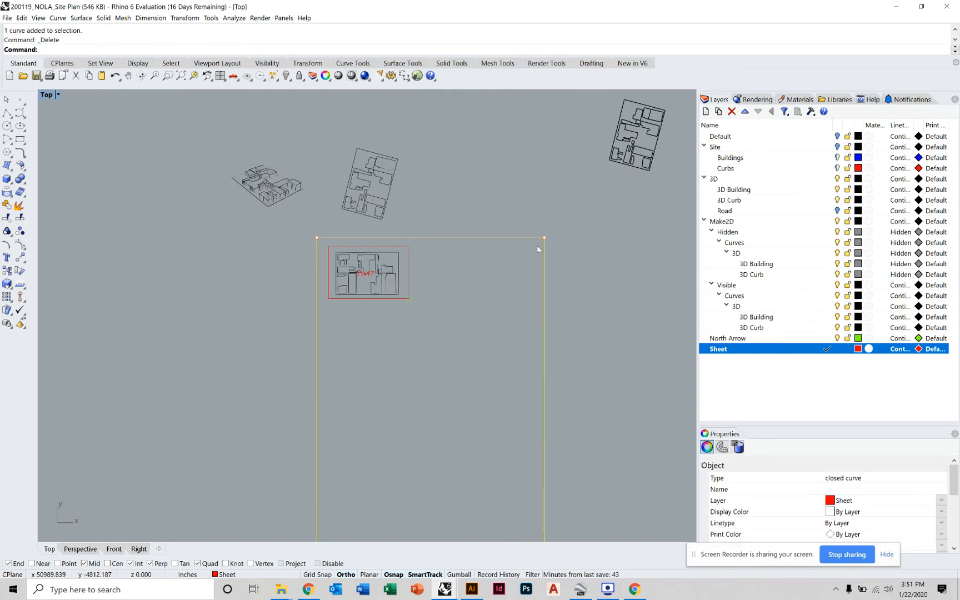
pyautogui.scroll(10, 385, 275)
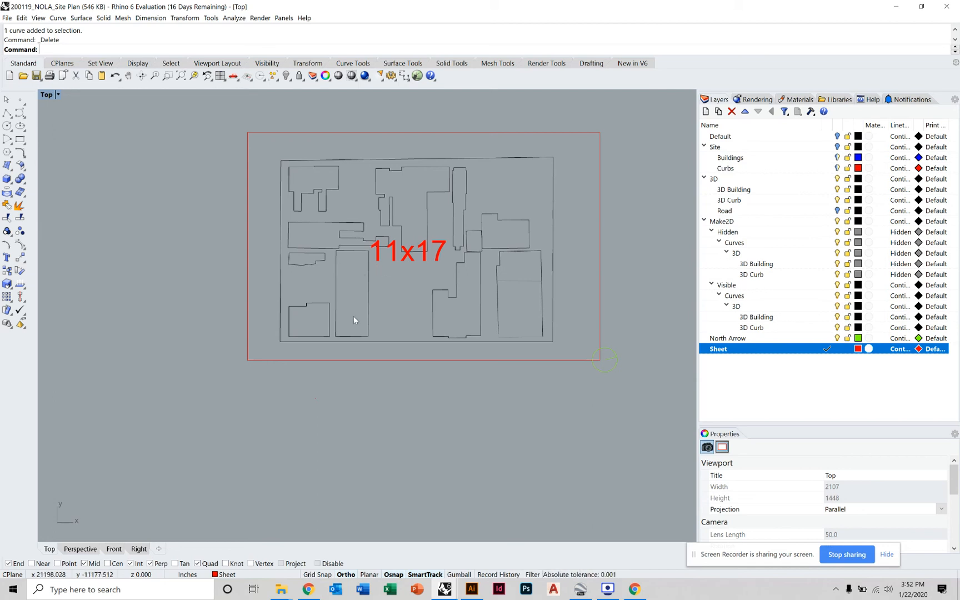
# Draw a rectangle 17 inches long and 11 inches wide above the small parallel lines outside the site plan
pyautogui.moveTo(232, 463); pyautogui.dragTo(358, 367)
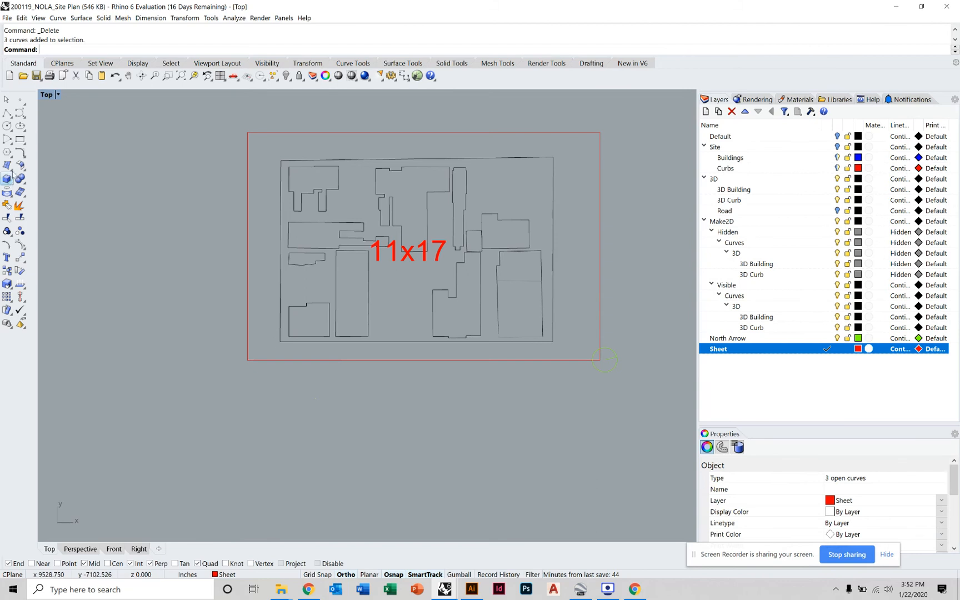
pyautogui.click(194, 76)
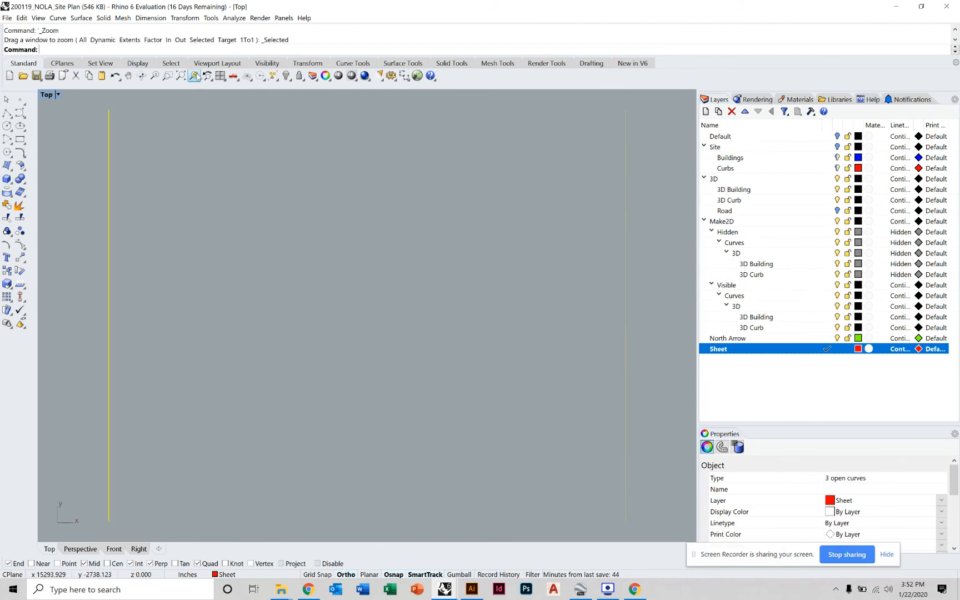
pyautogui.click(364, 278)
pyautogui.scroll(-5, 364, 278)
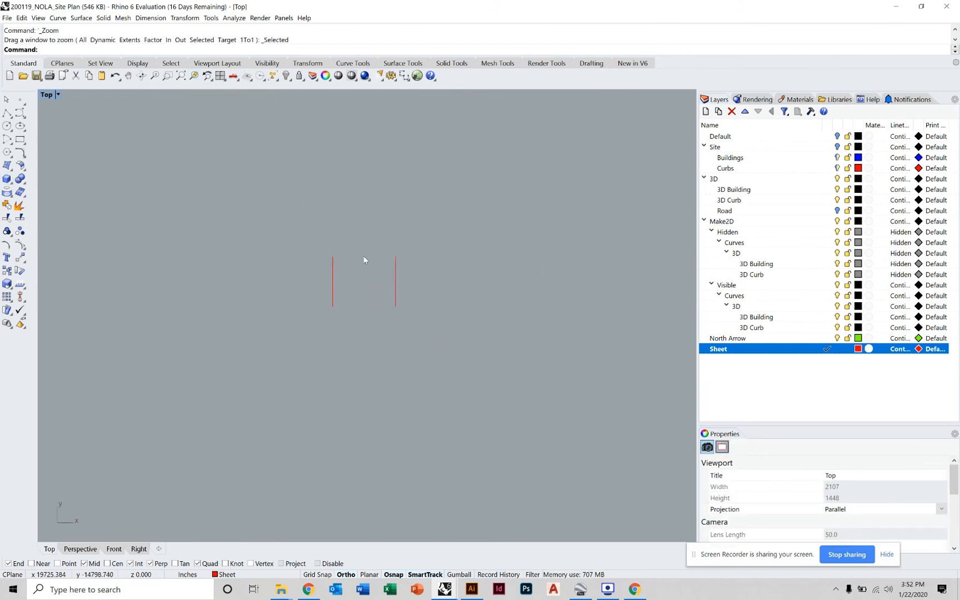
pyautogui.moveTo(363, 278); pyautogui.dragTo(349, 302, button='right')
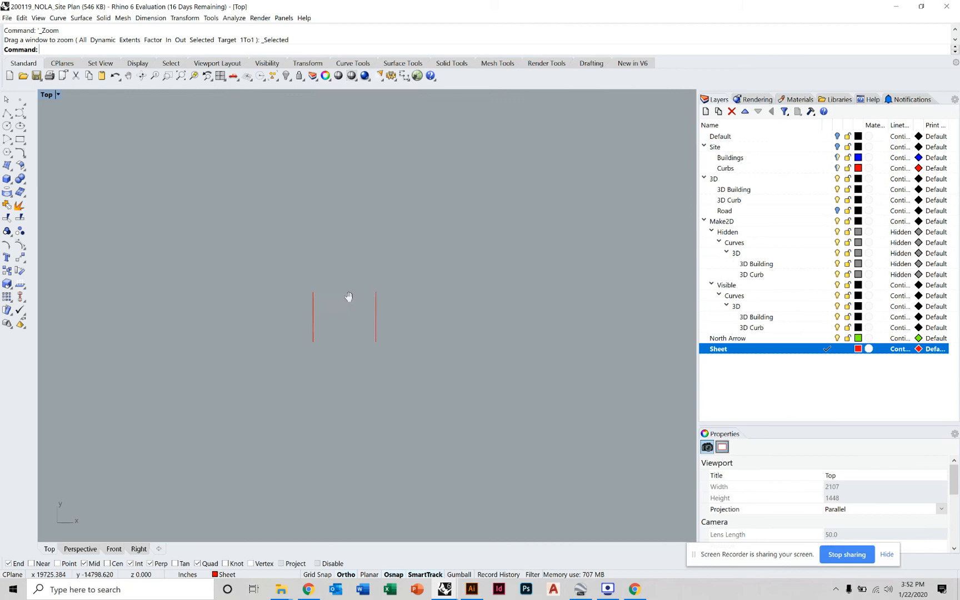
pyautogui.click(20, 139)
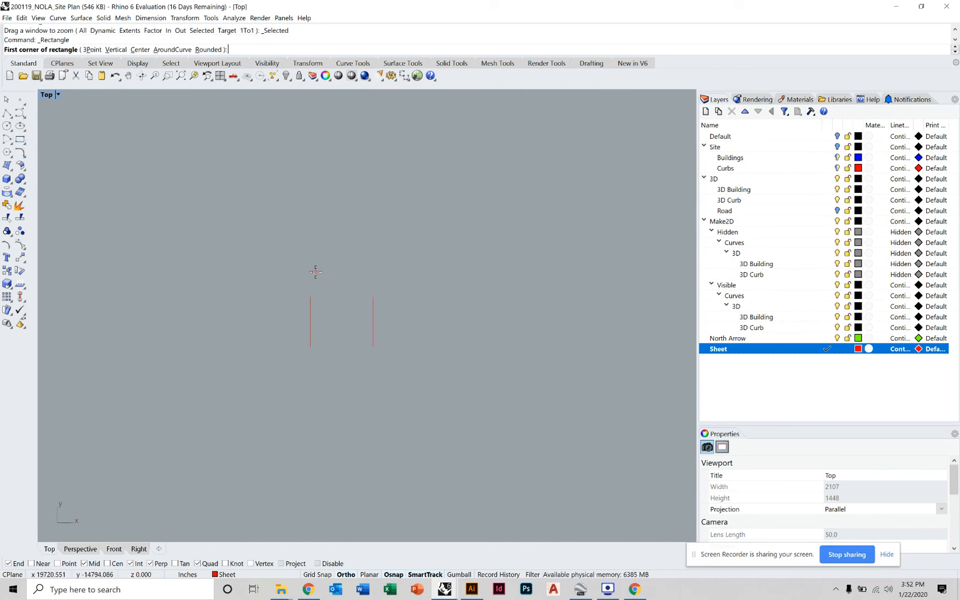
pyautogui.scroll(3, 315, 272)
pyautogui.click(314, 272)
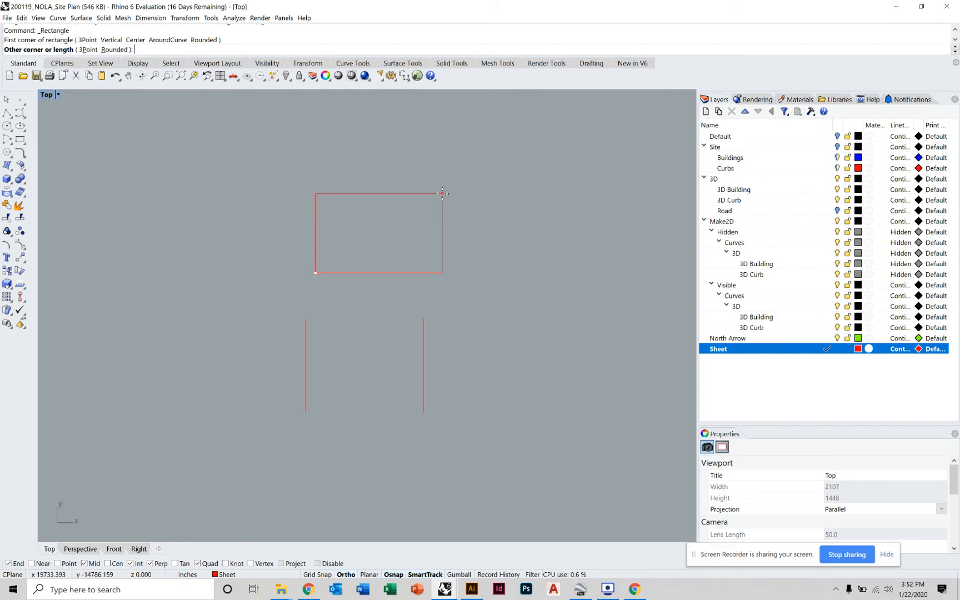
pyautogui.write('17')
pyautogui.press('Return')
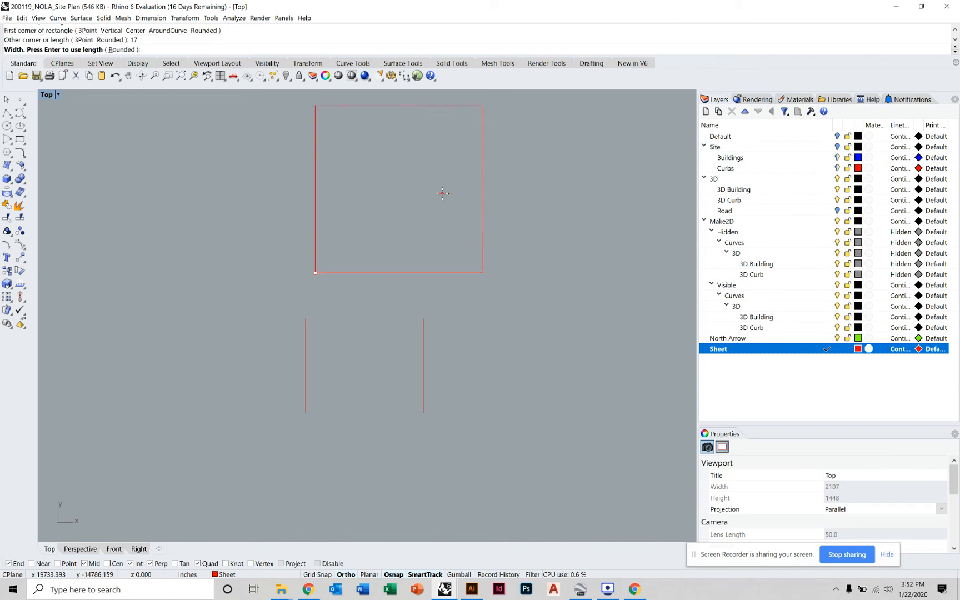
pyautogui.write('11')
pyautogui.press('Return')
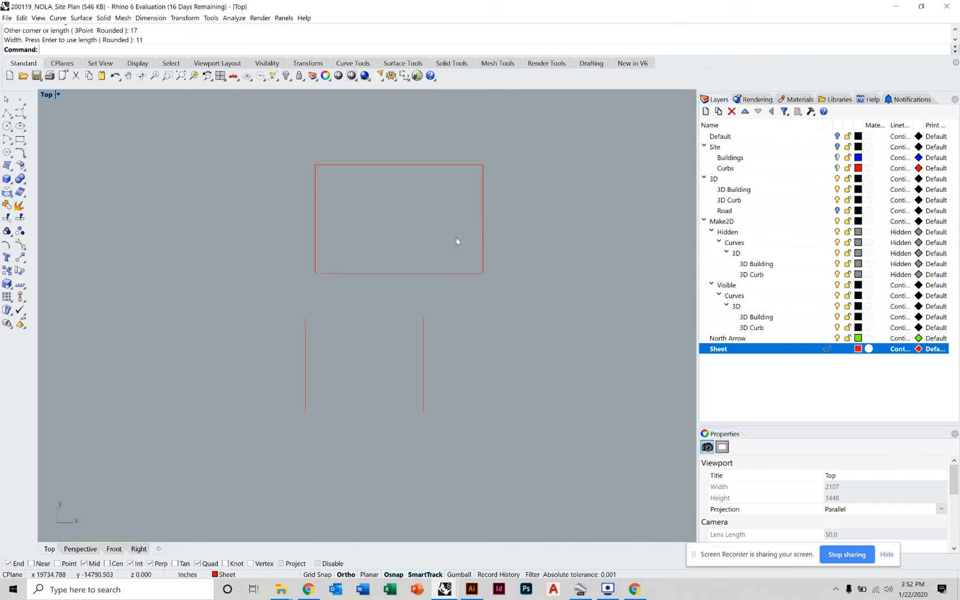
# Delete the three old vertical lines below the new 17 by 11 rectangle
pyautogui.click(482, 255)
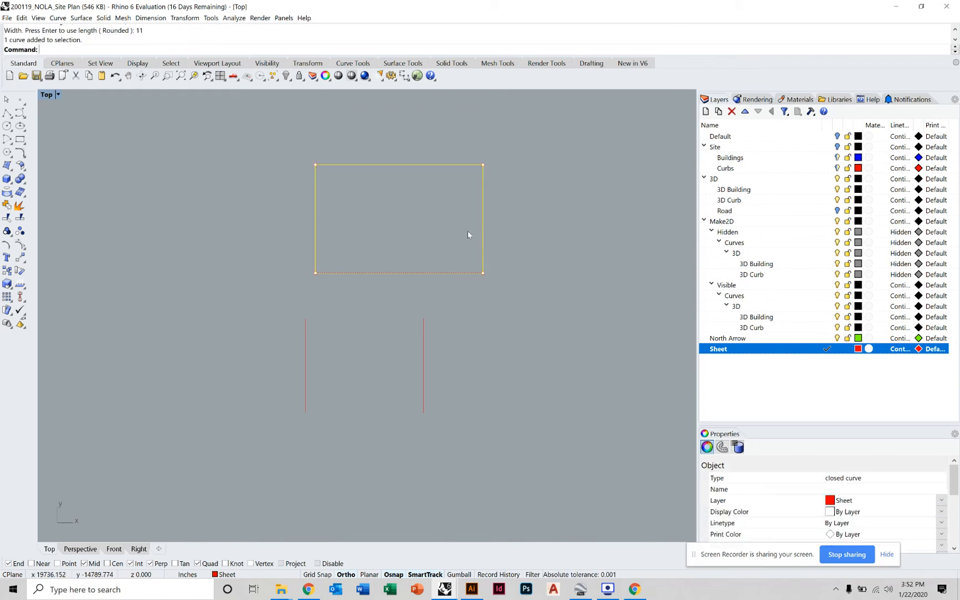
pyautogui.click(539, 291)
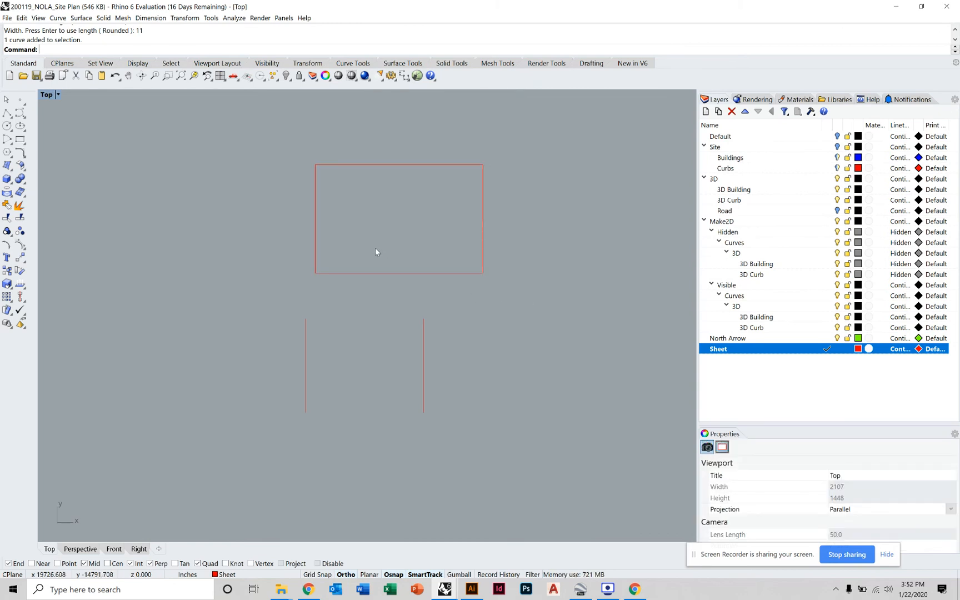
pyautogui.moveTo(510, 396); pyautogui.dragTo(204, 446)
pyautogui.press('Delete')
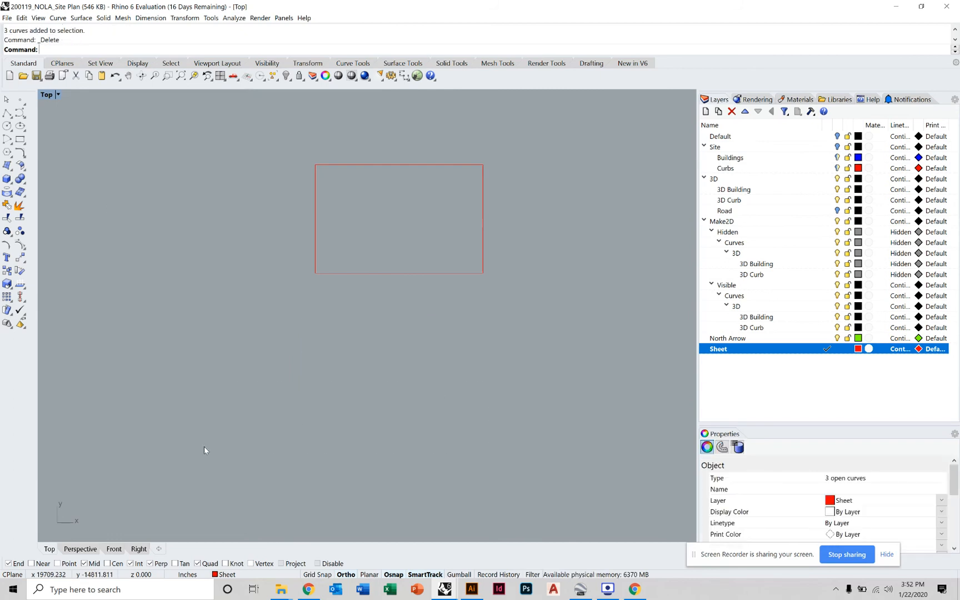
# Draw a single-segment vertical polyline just below the rectangle, starting near its lower-left corner
pyautogui.click(7, 114)
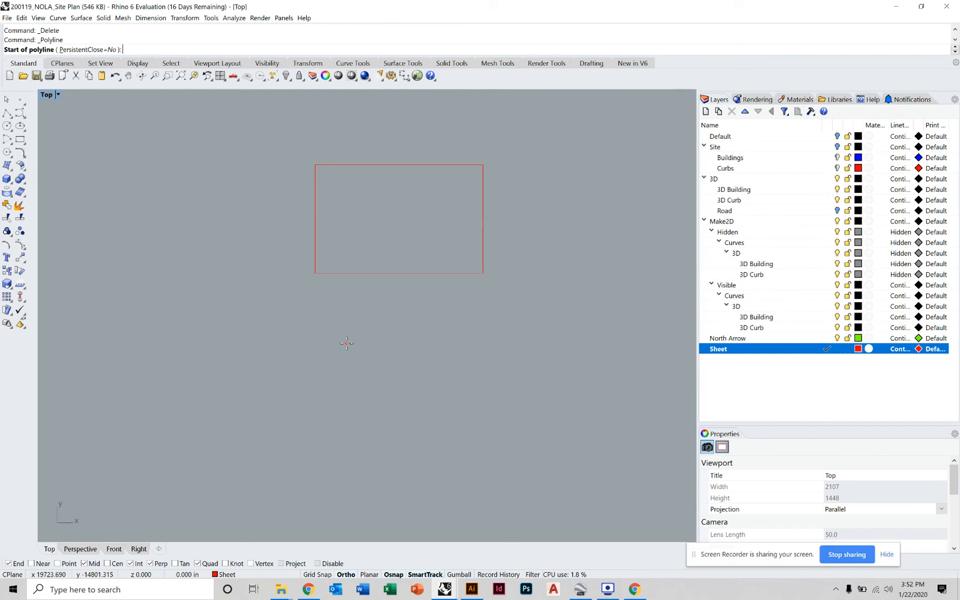
pyautogui.scroll(4, 336, 258)
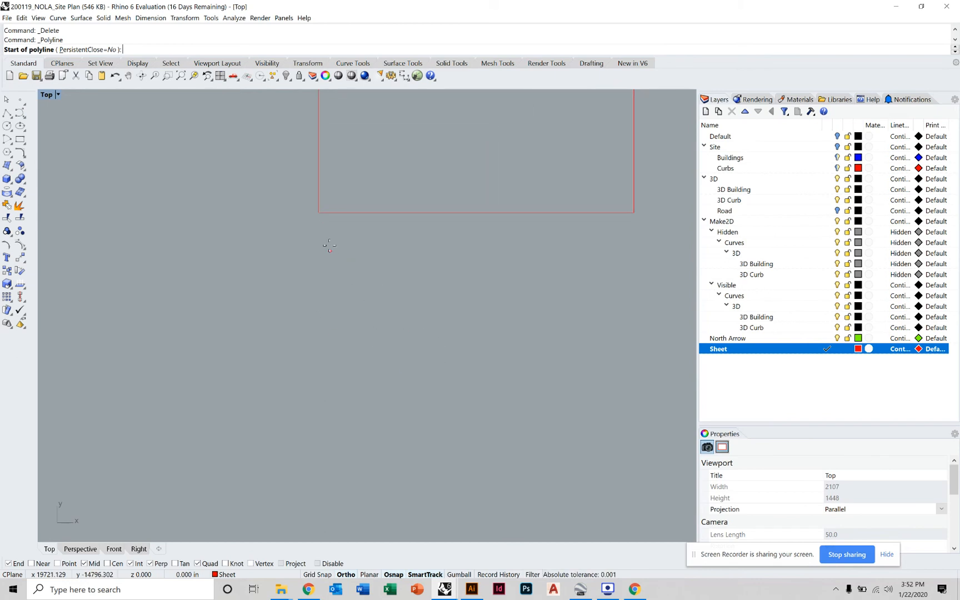
pyautogui.click(328, 241)
pyautogui.click(315, 464)
pyautogui.press('Return')
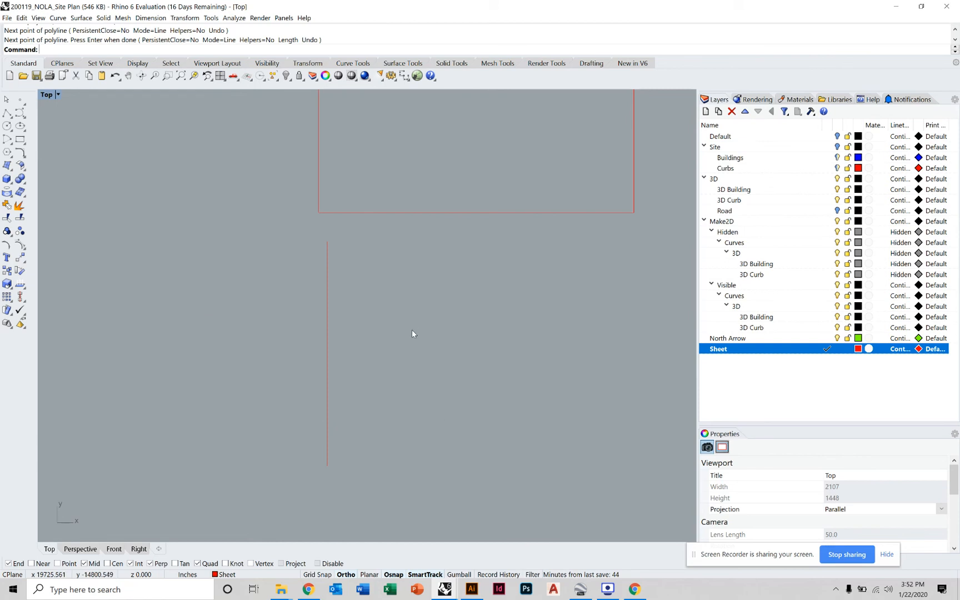
# Offset the vertical line 12 inches to its right
pyautogui.moveTo(416, 321); pyautogui.dragTo(312, 366)
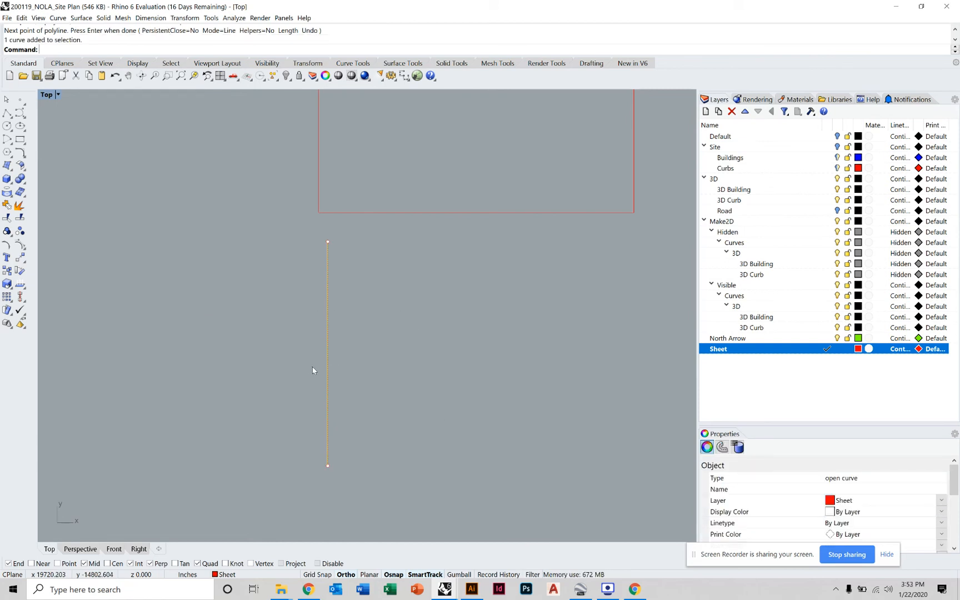
pyautogui.write('offset')
pyautogui.press('Return')
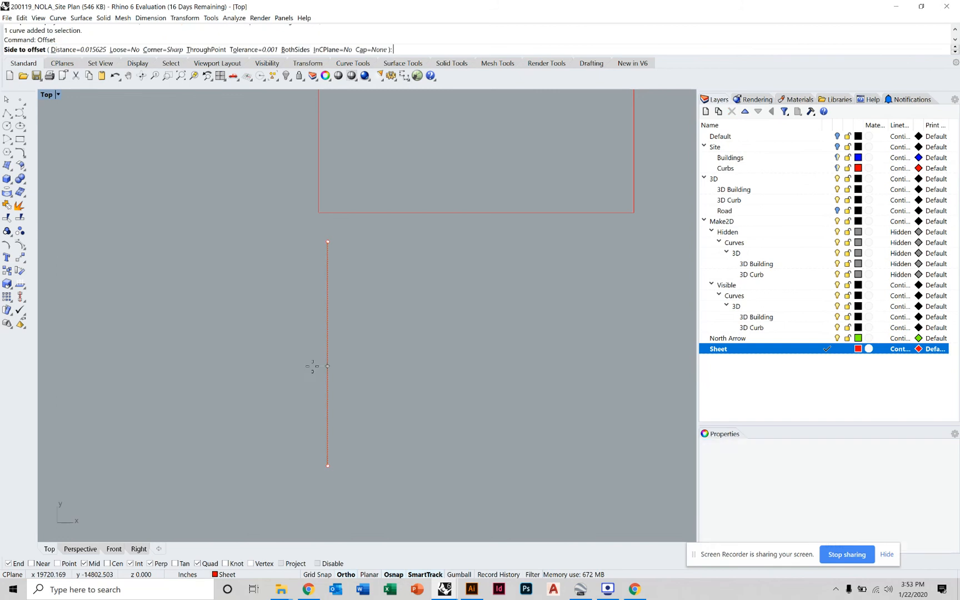
pyautogui.write('12')
pyautogui.press('Return')
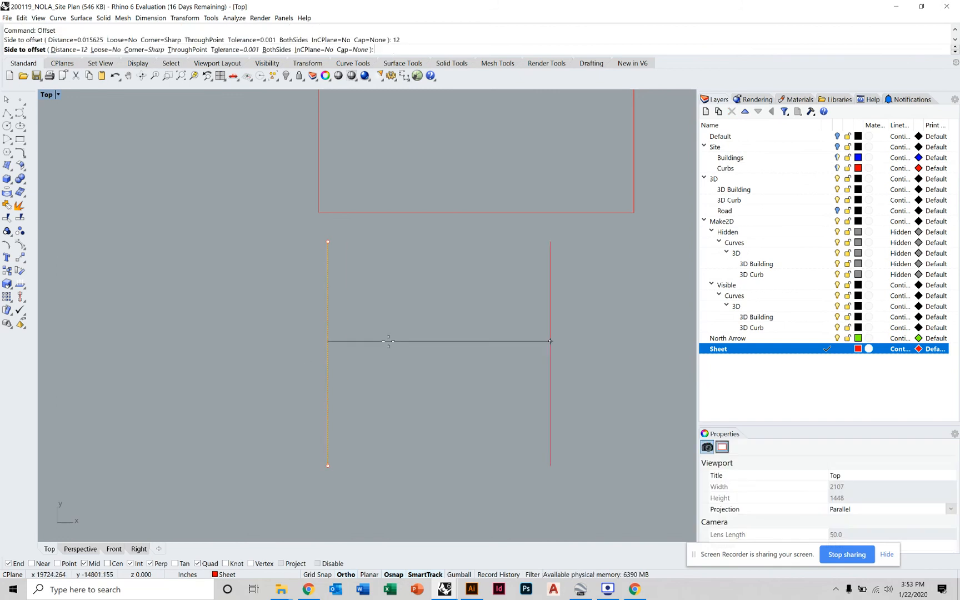
pyautogui.click(454, 310)
pyautogui.press('Escape')
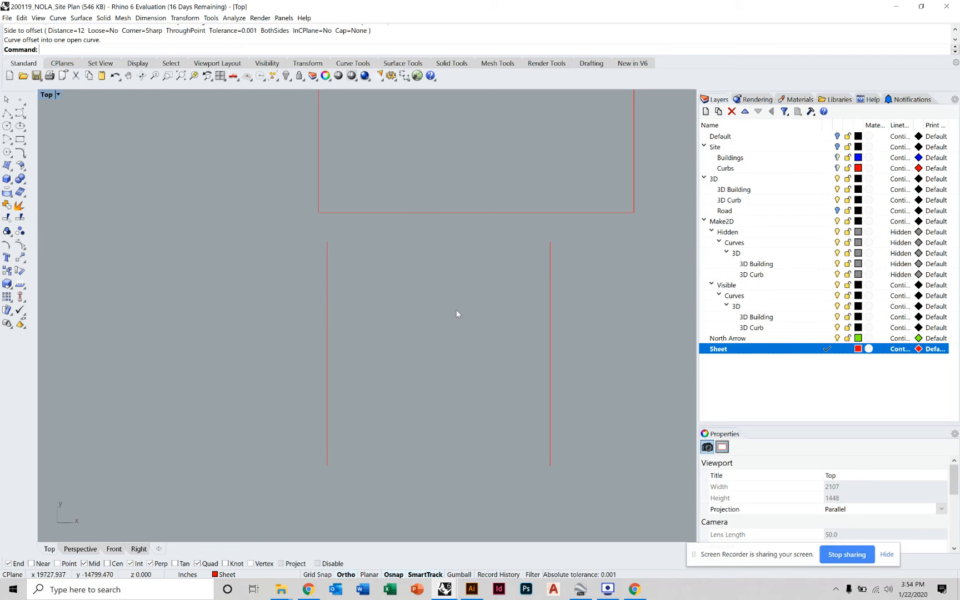
pyautogui.scroll(-4, 438, 330)
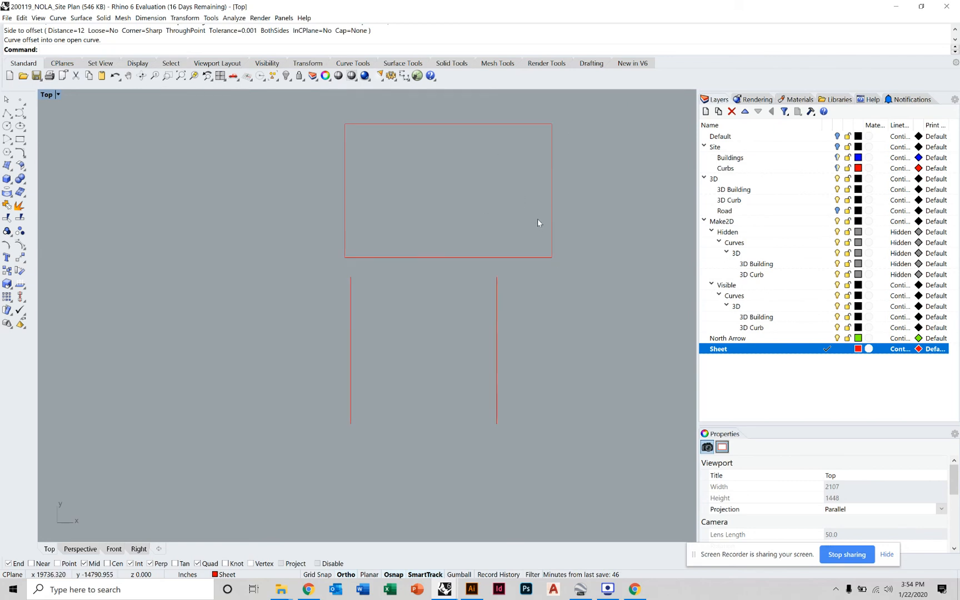
pyautogui.moveTo(544, 253); pyautogui.dragTo(535, 210, button='right')
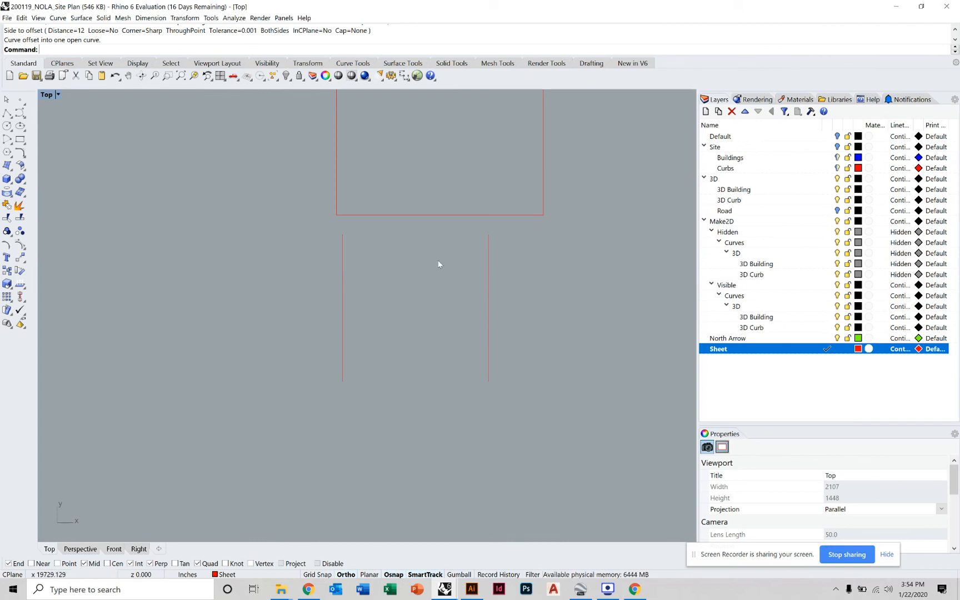
pyautogui.moveTo(367, 271); pyautogui.dragTo(320, 294)
pyautogui.press('Escape')
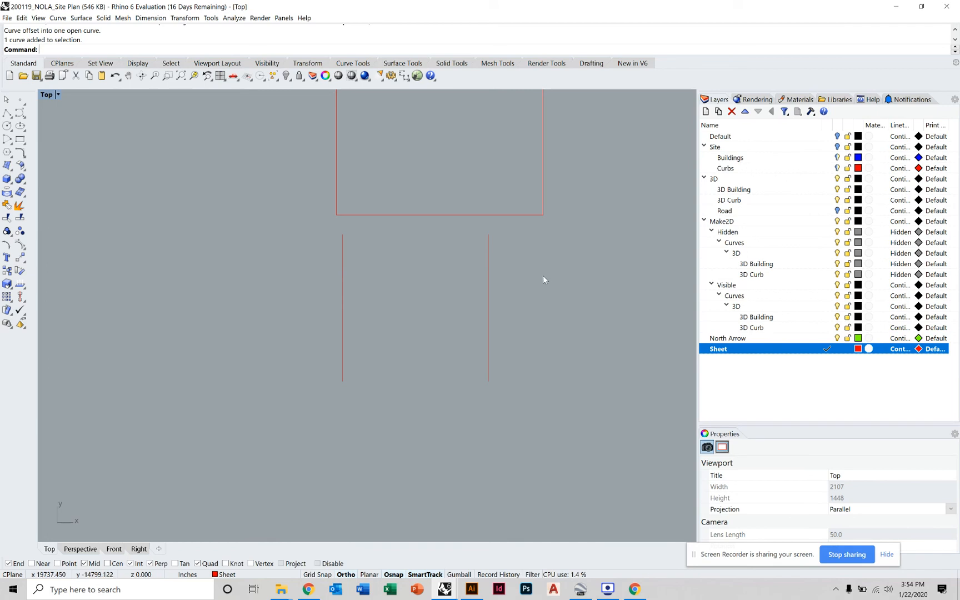
pyautogui.moveTo(543, 276); pyautogui.dragTo(451, 335)
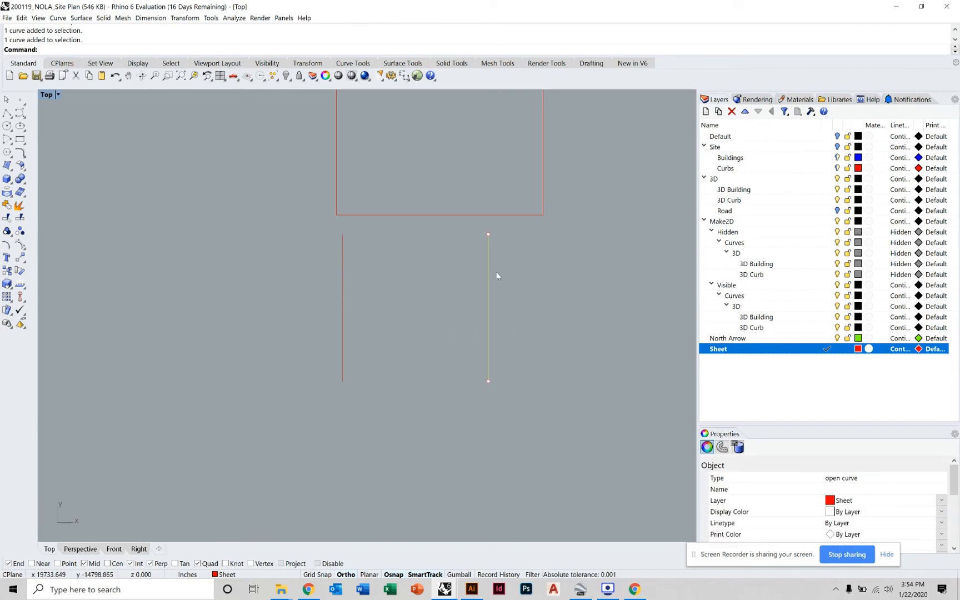
pyautogui.write('offset')
pyautogui.press('Return')
pyautogui.scroll(3, 487, 243)
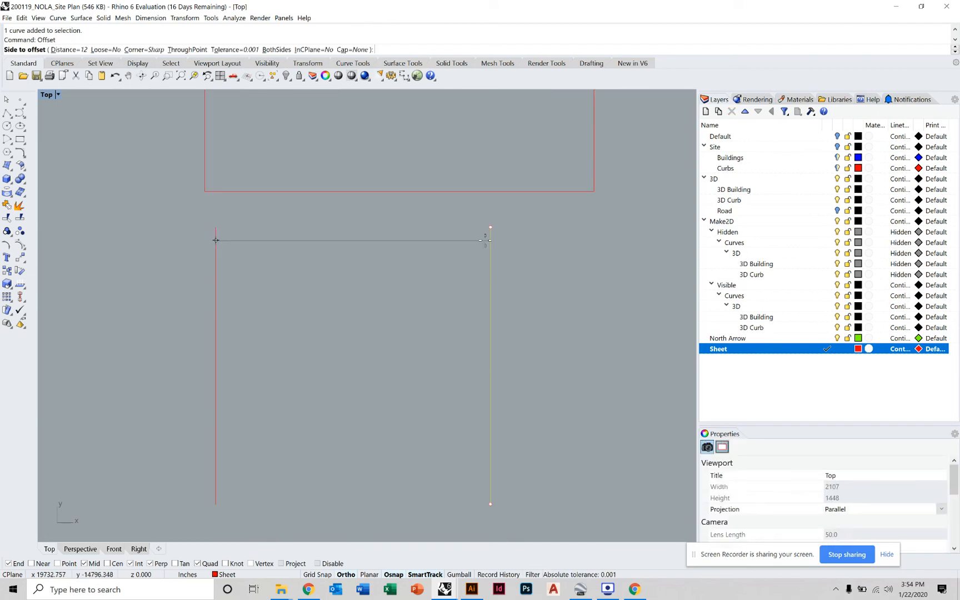
pyautogui.click(449, 251)
# Offset the right vertical line 1/64 inch toward the left line
pyautogui.moveTo(470, 277); pyautogui.dragTo(469, 277)
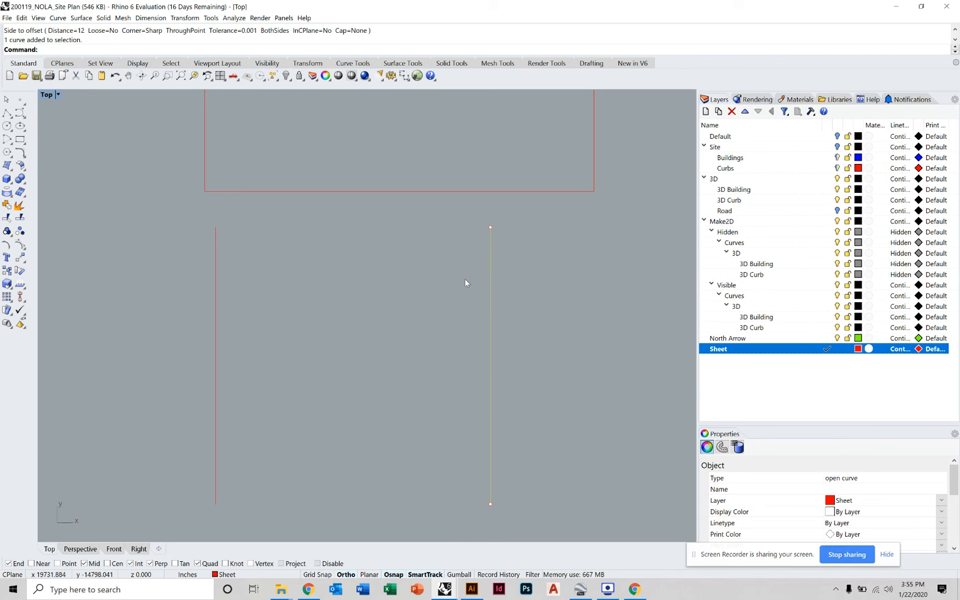
pyautogui.write('offset')
pyautogui.press('Return')
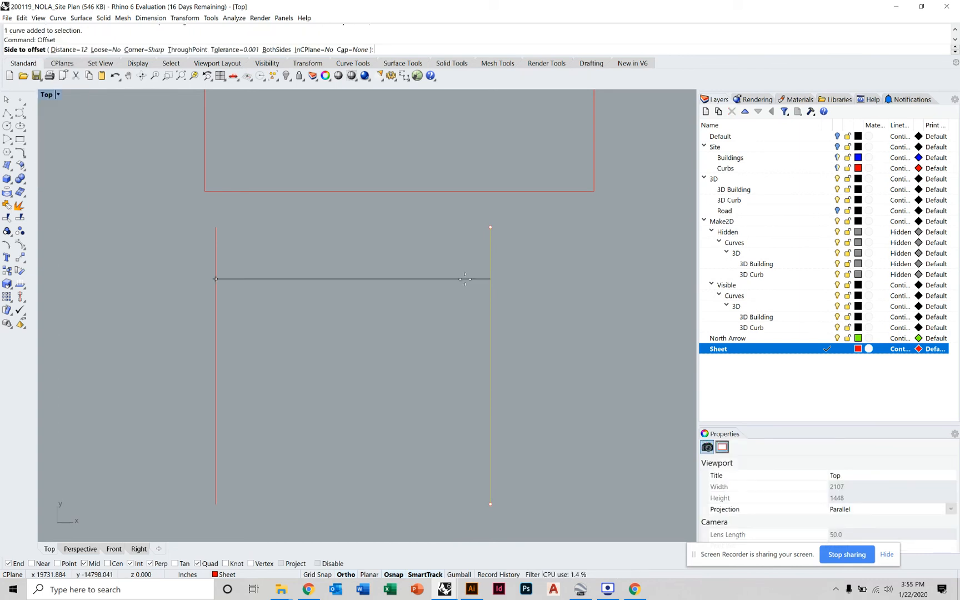
pyautogui.write('1/')
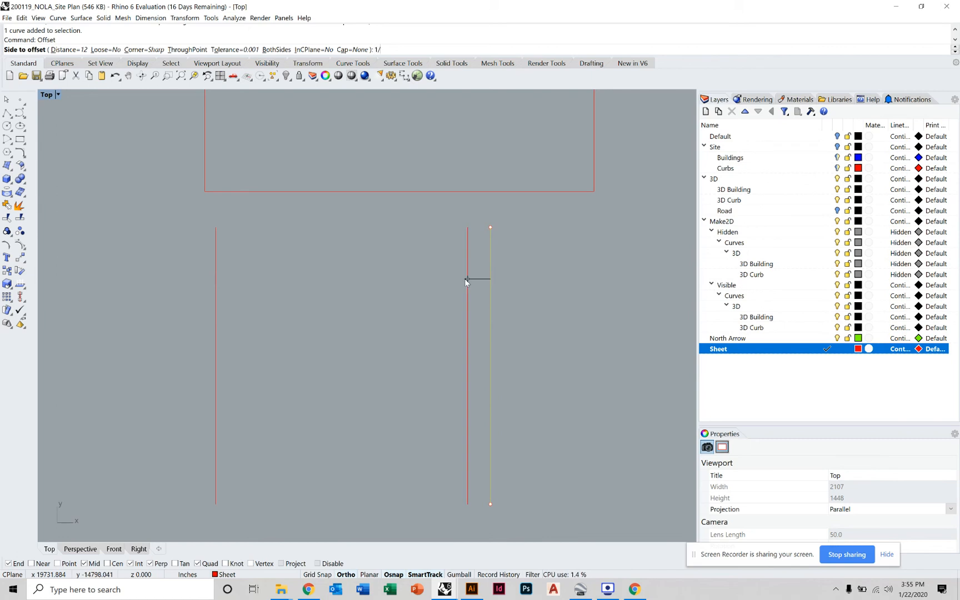
pyautogui.write('64')
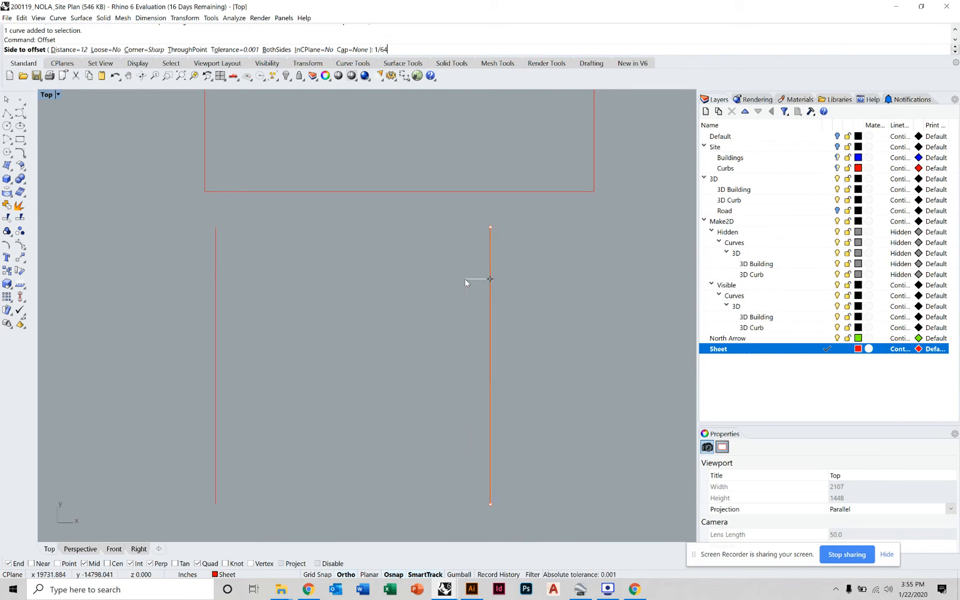
pyautogui.press('Return')
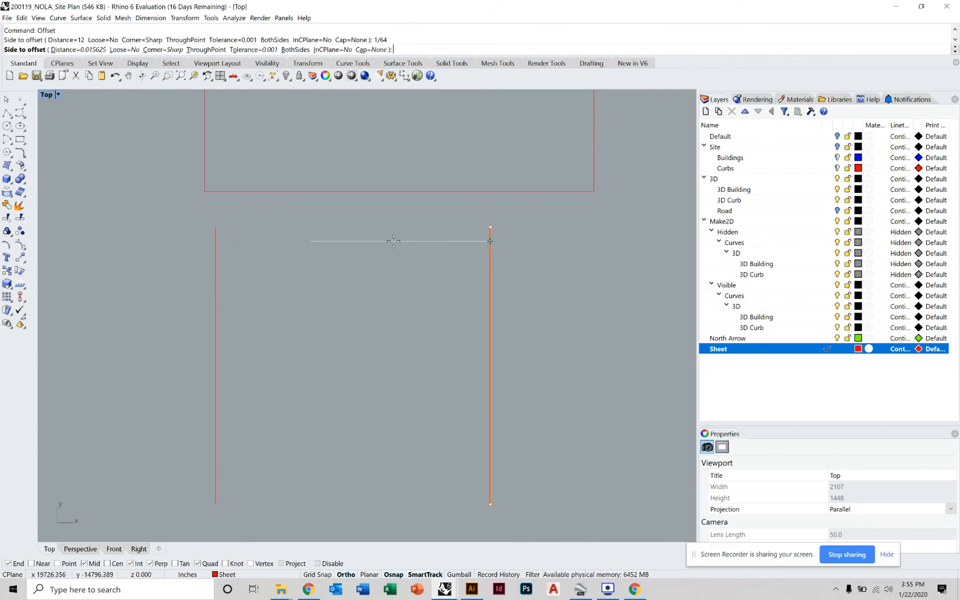
pyautogui.scroll(5, 442, 243)
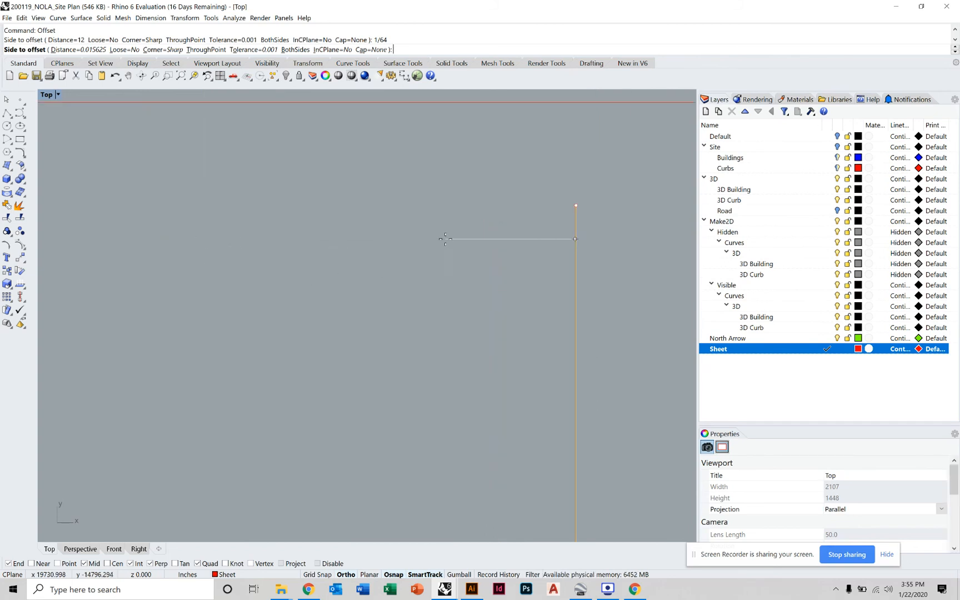
pyautogui.click(438, 245)
pyautogui.click(452, 284)
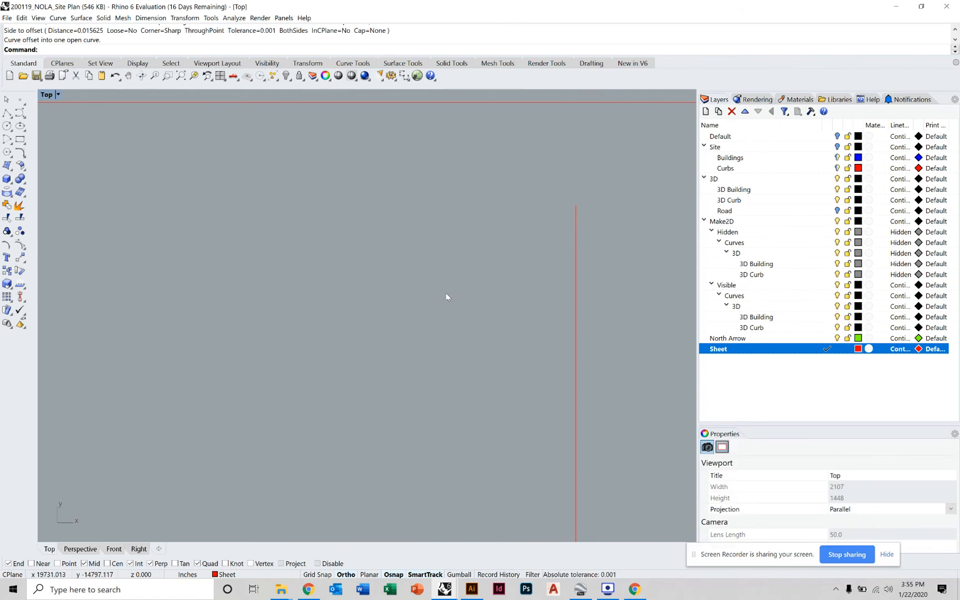
pyautogui.scroll(-5, 444, 295)
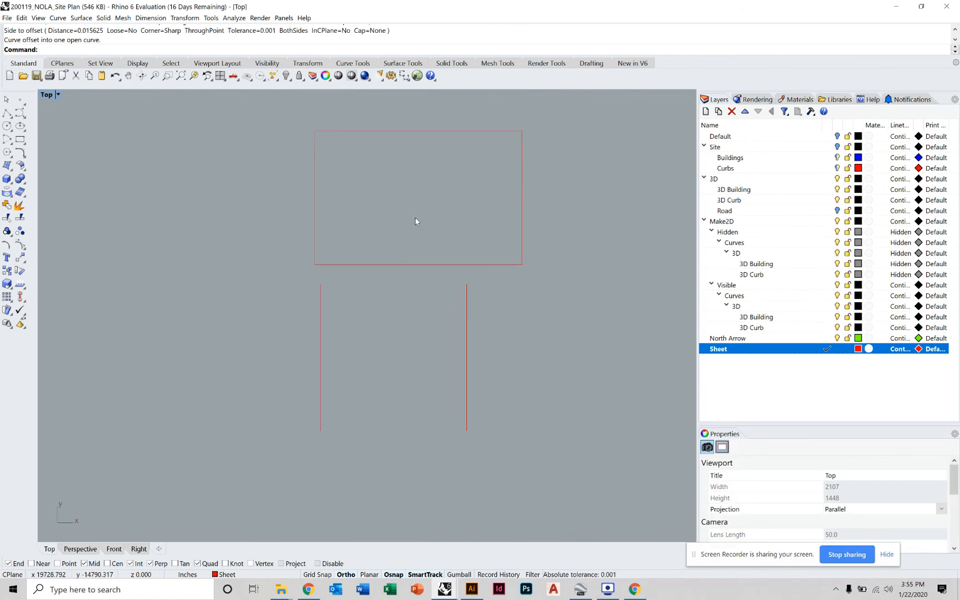
pyautogui.moveTo(415, 218); pyautogui.dragTo(388, 280)
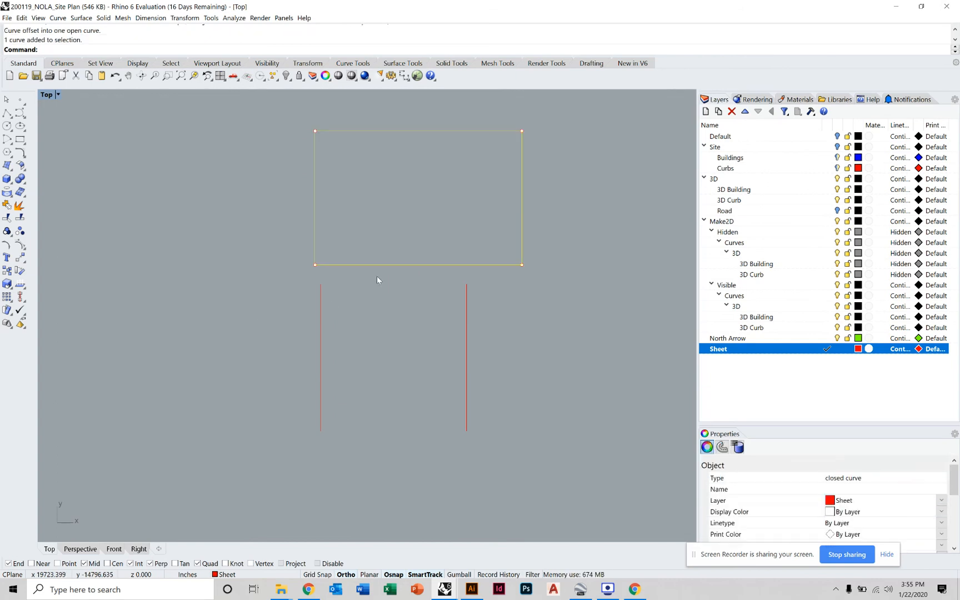
pyautogui.click(398, 221)
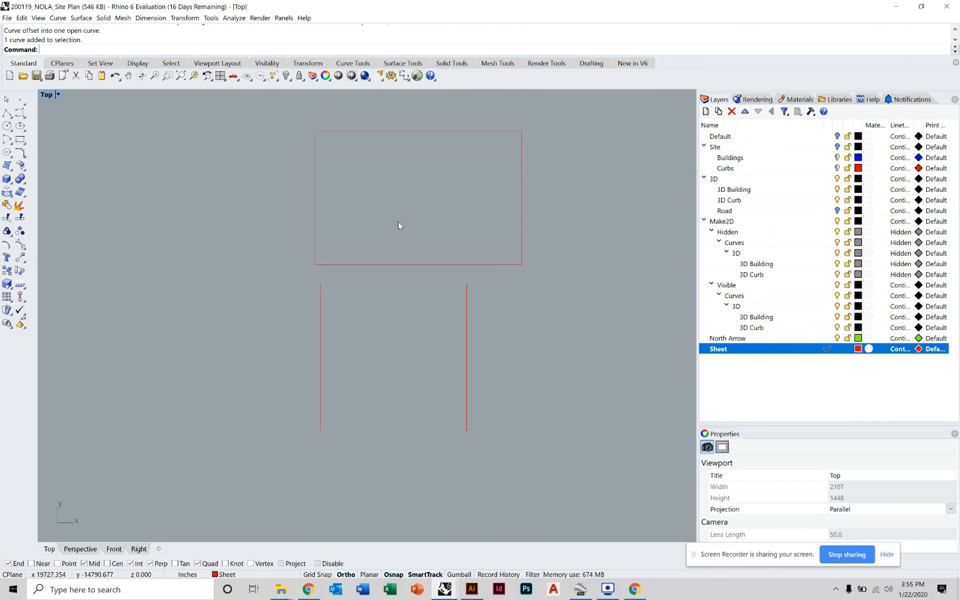
pyautogui.write('T')
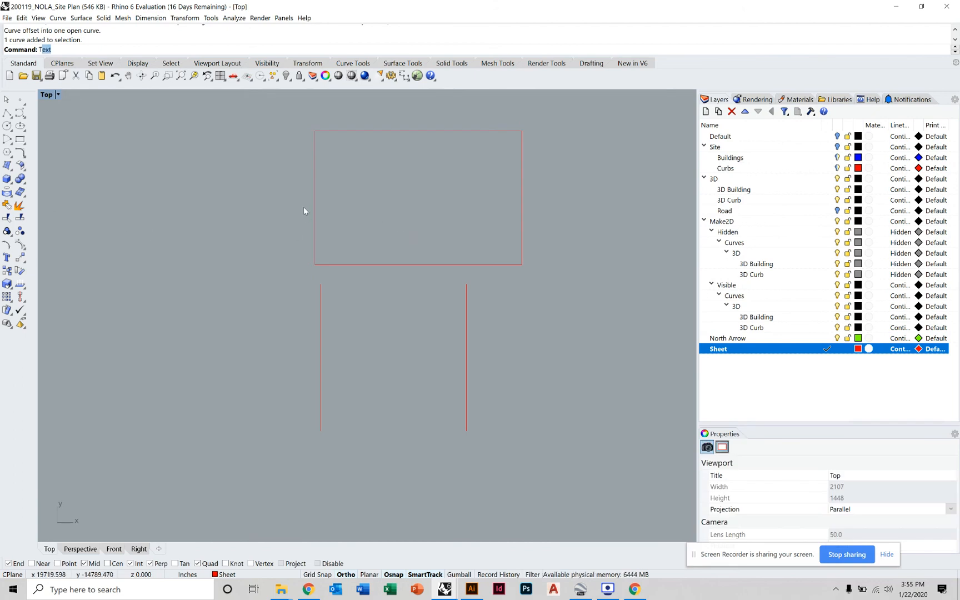
pyautogui.write('ext')
pyautogui.press('Return')
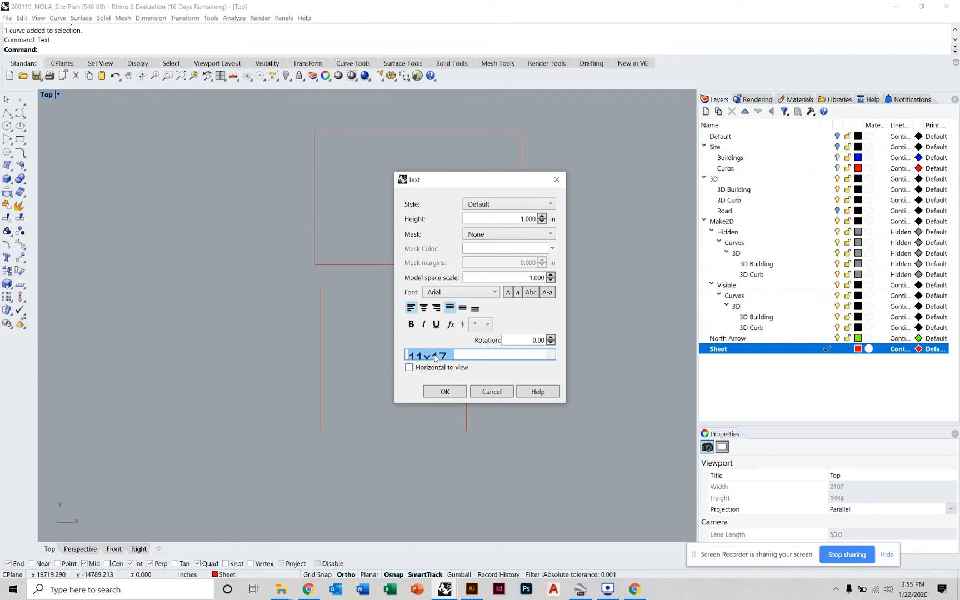
pyautogui.click(491, 391)
# Place a text dot reading "11x17" near the centre of the small sheet rectangle
pyautogui.moveTo(557, 336); pyautogui.dragTo(502, 370, button='right')
pyautogui.write('Dot')
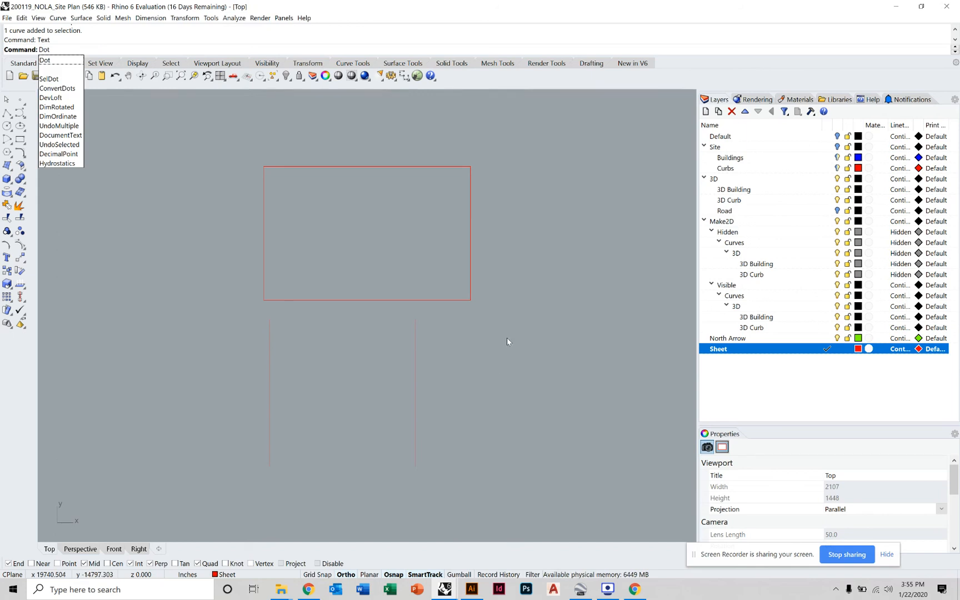
pyautogui.press('Return')
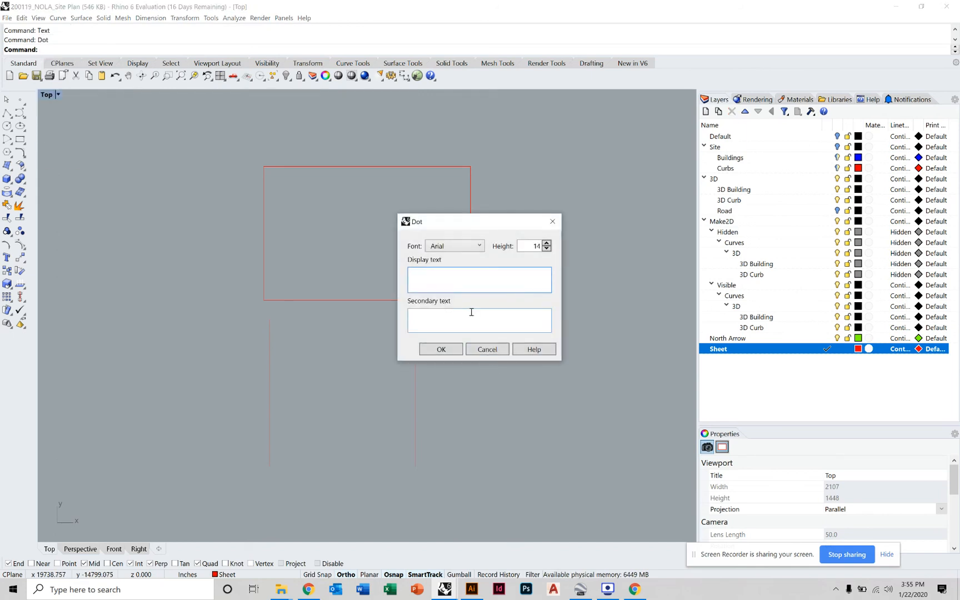
pyautogui.write('11')
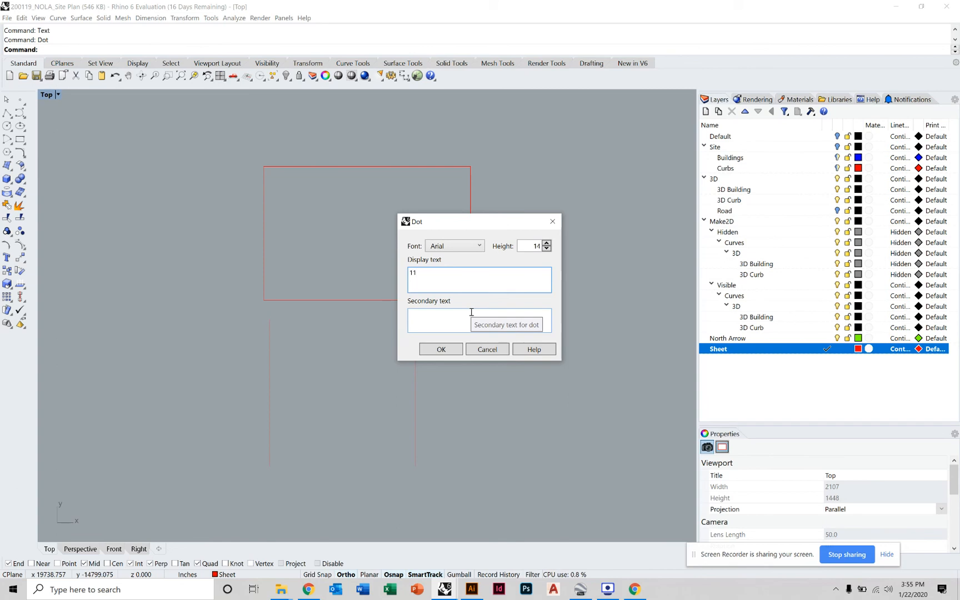
pyautogui.write('x1/')
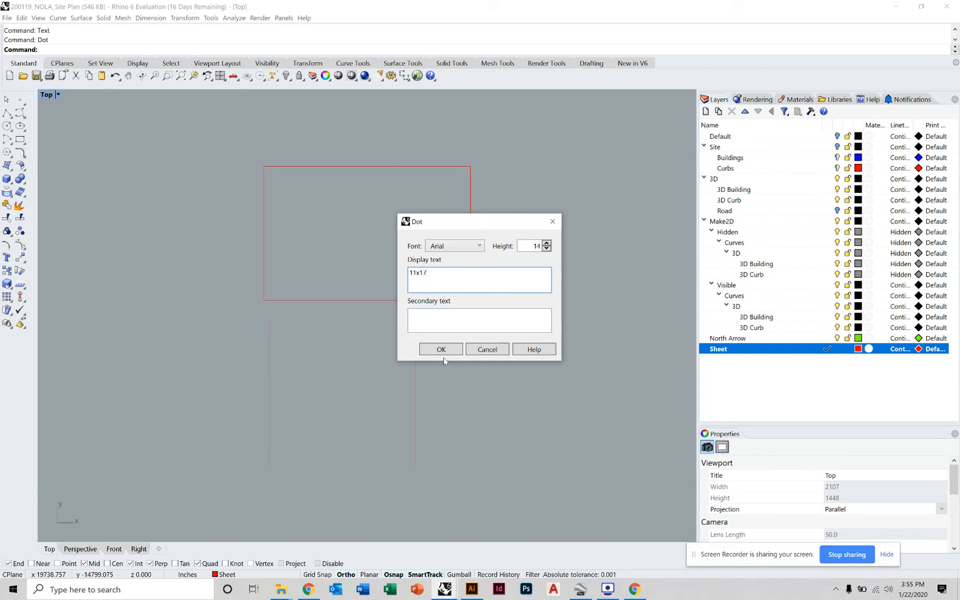
pyautogui.click(440, 348)
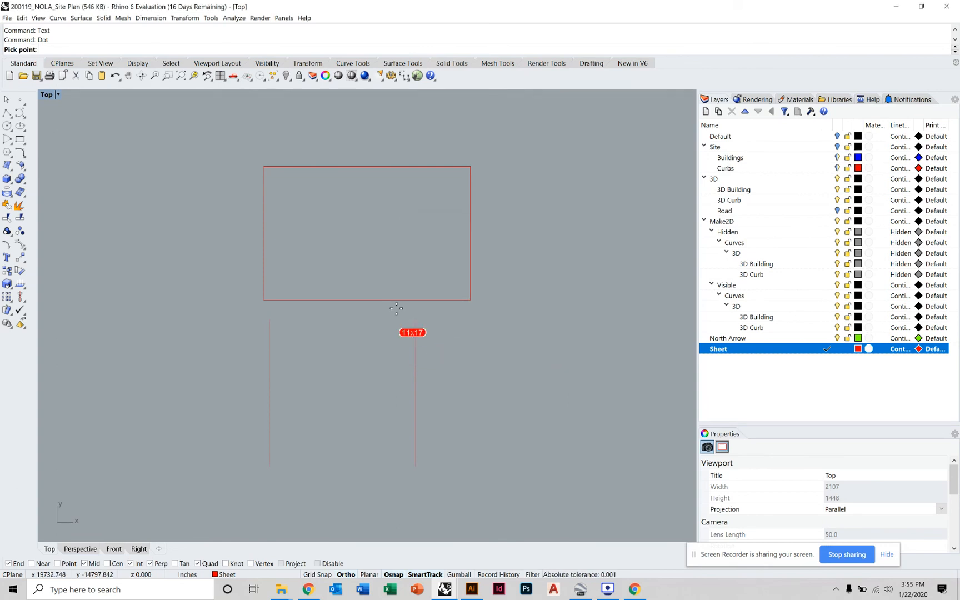
pyautogui.click(364, 226)
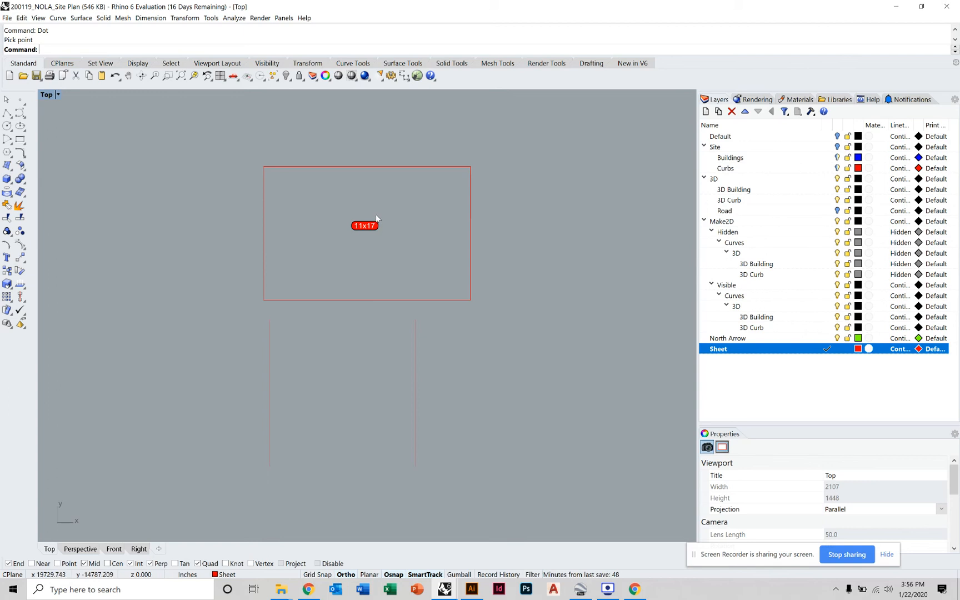
# Examine how the 11x17 text dot displays at close and distant zoom levels compared with the text on the larger sheet
pyautogui.scroll(5, 376, 215)
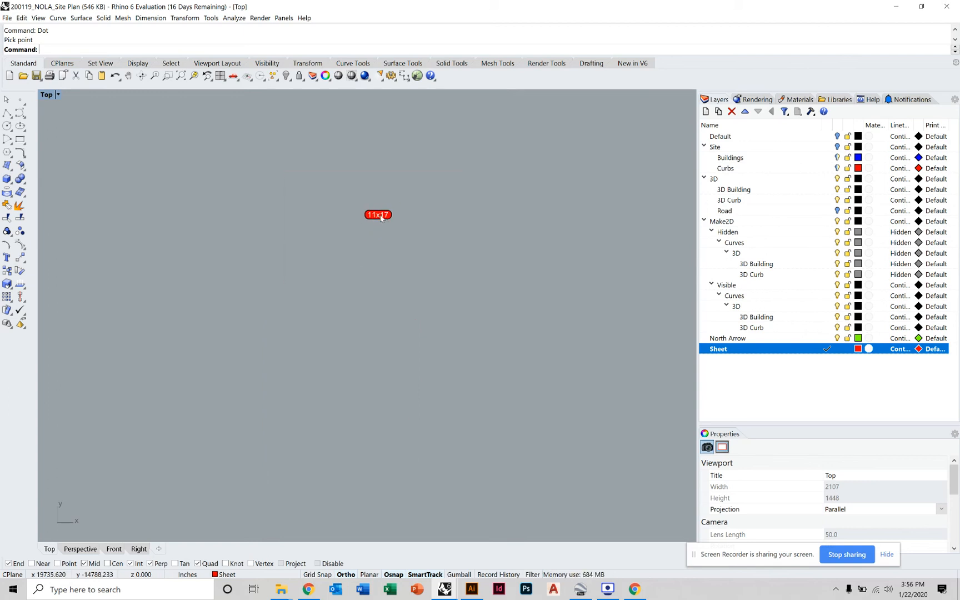
pyautogui.scroll(-8, 391, 219)
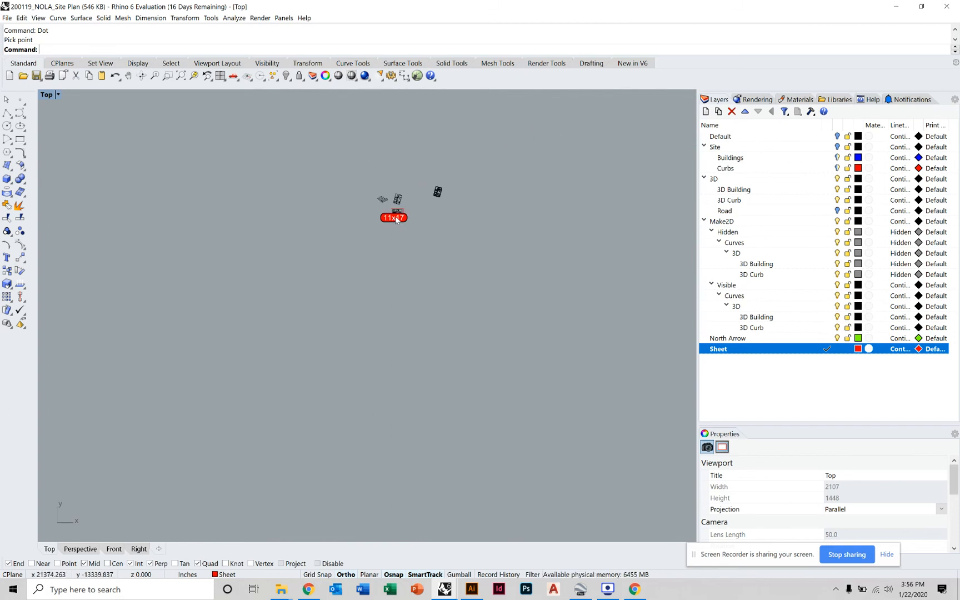
pyautogui.scroll(-5, 399, 220)
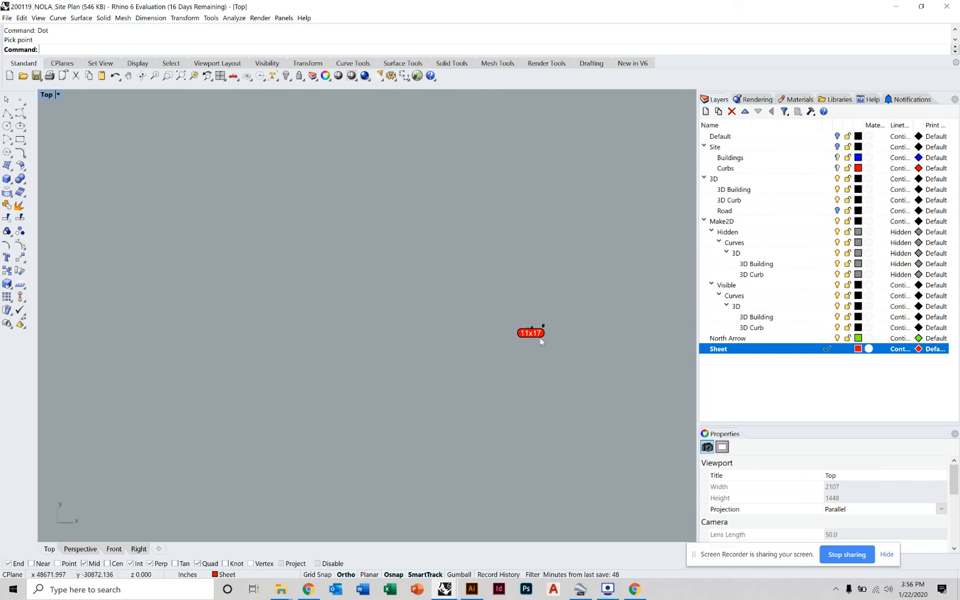
pyautogui.scroll(15, 539, 339)
pyautogui.scroll(12, 415, 224)
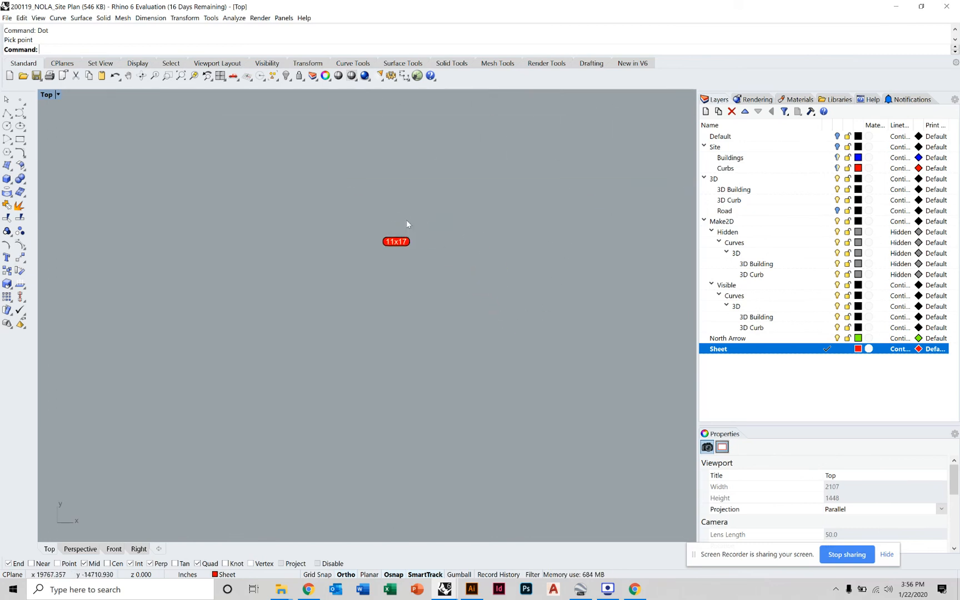
pyautogui.scroll(-10, 383, 255)
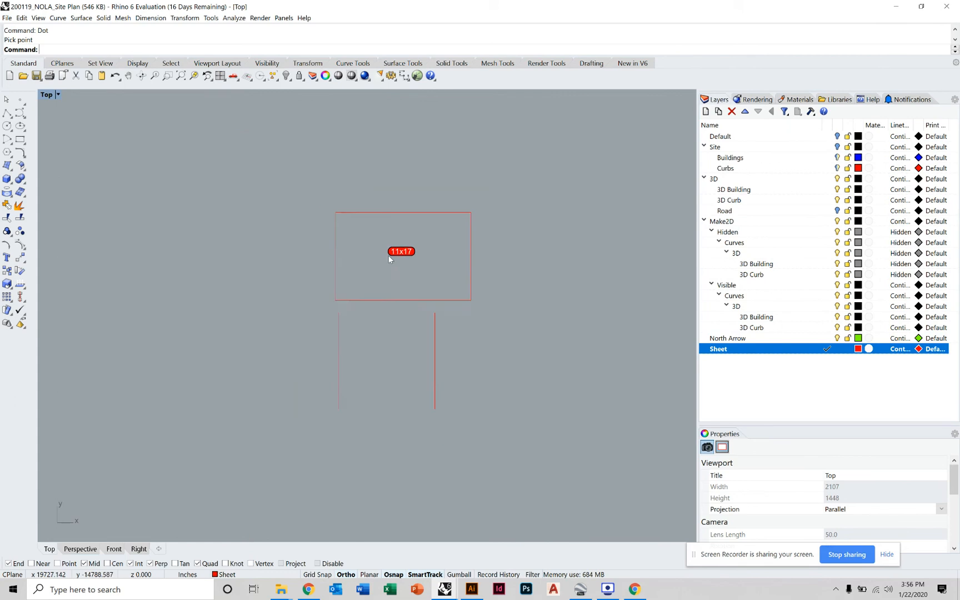
pyautogui.scroll(-10, 390, 252)
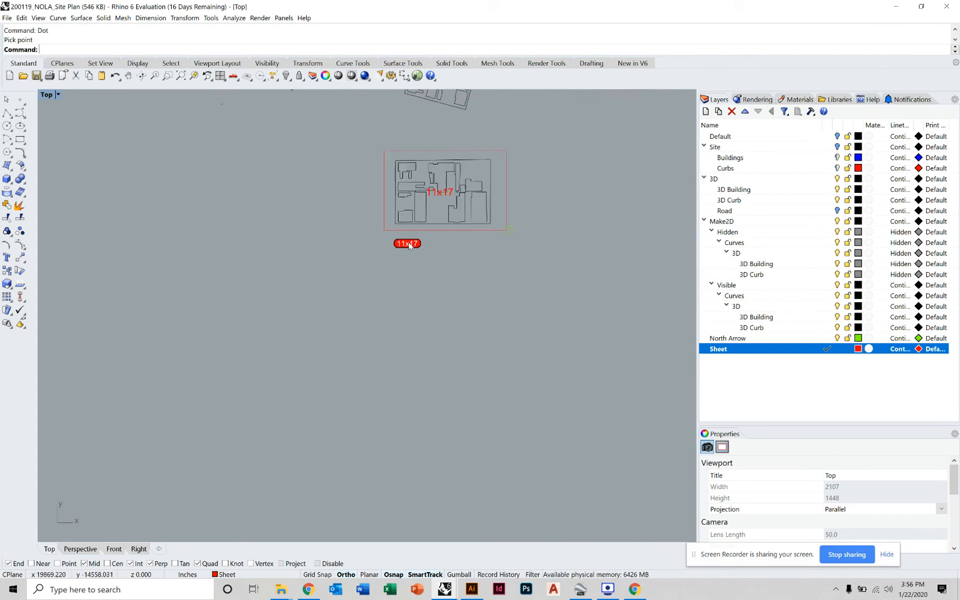
pyautogui.scroll(-3, 409, 244)
pyautogui.scroll(10, 407, 239)
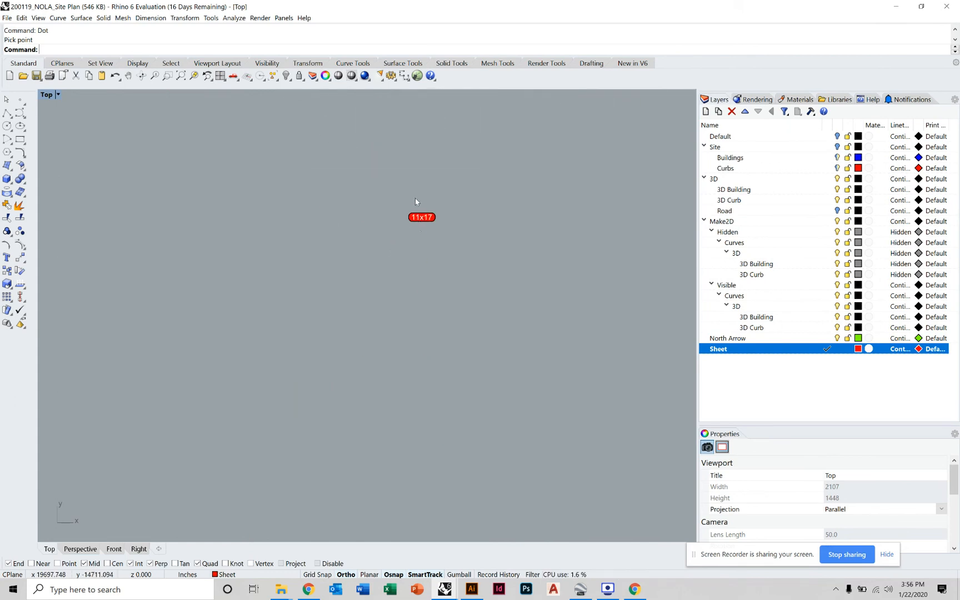
pyautogui.scroll(10, 413, 195)
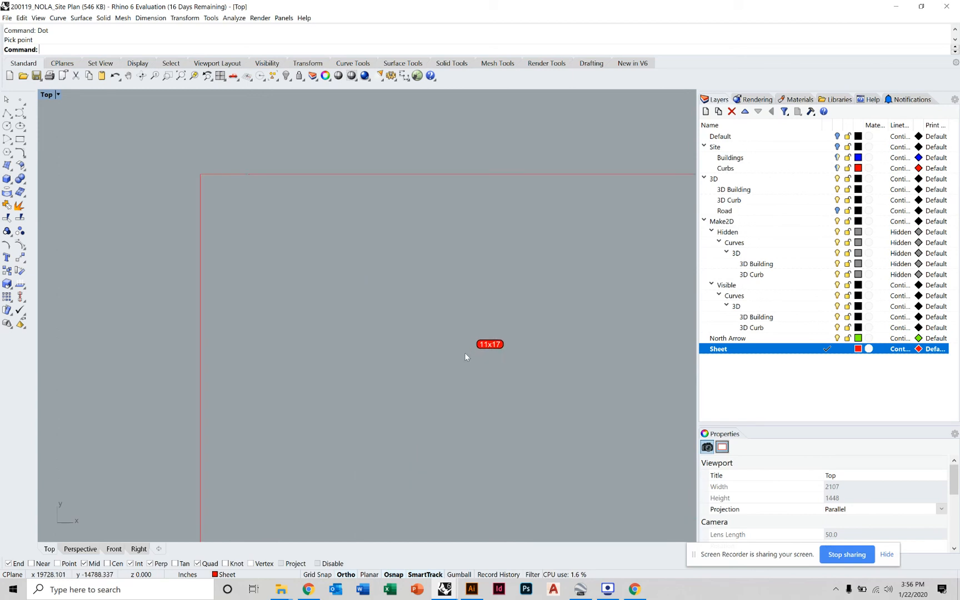
pyautogui.scroll(-10, 466, 356)
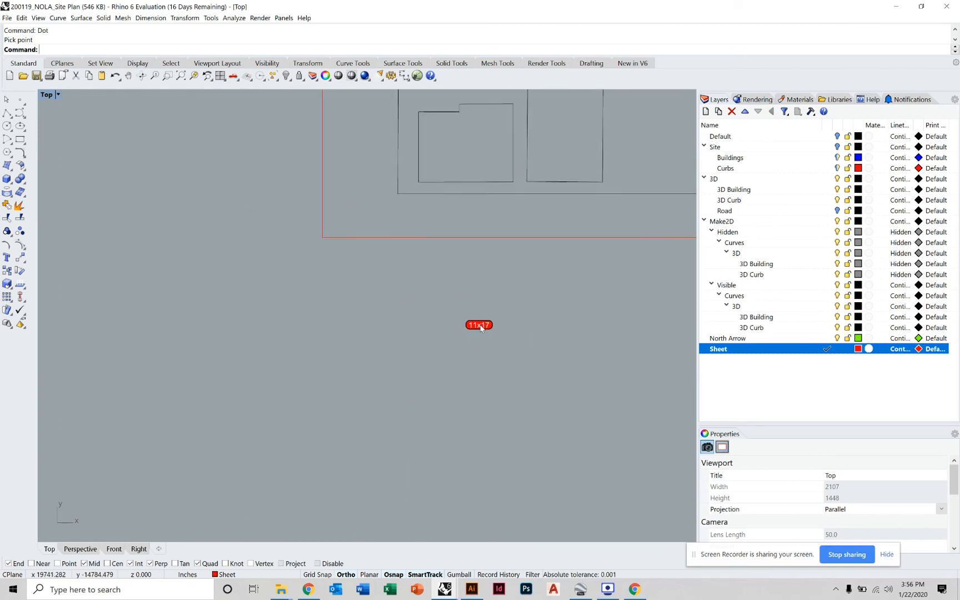
pyautogui.scroll(-10, 479, 325)
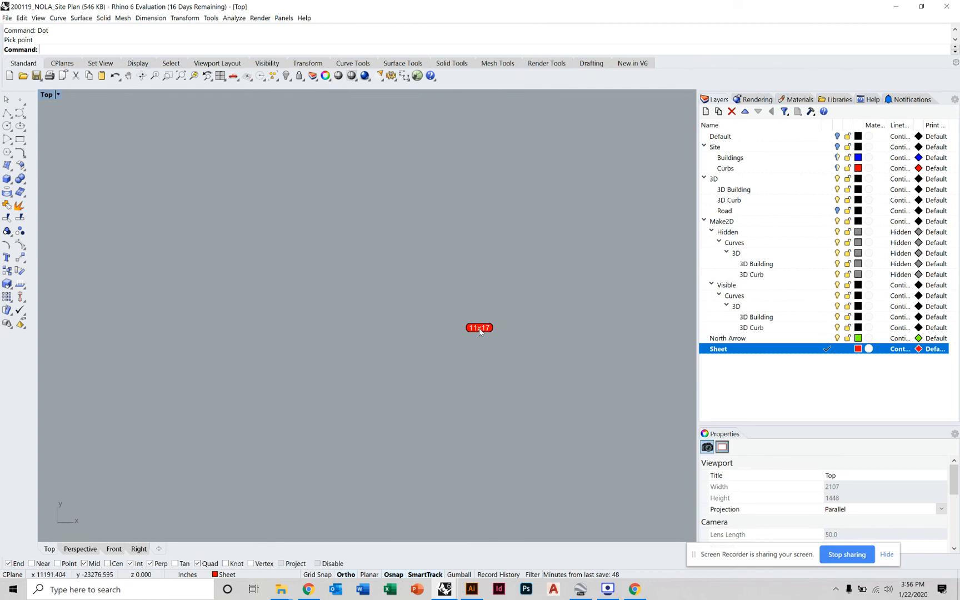
# Select the 11x17 text dot from the overlapping objects and zoom to it to find the small sheet rectangle
pyautogui.click(481, 329)
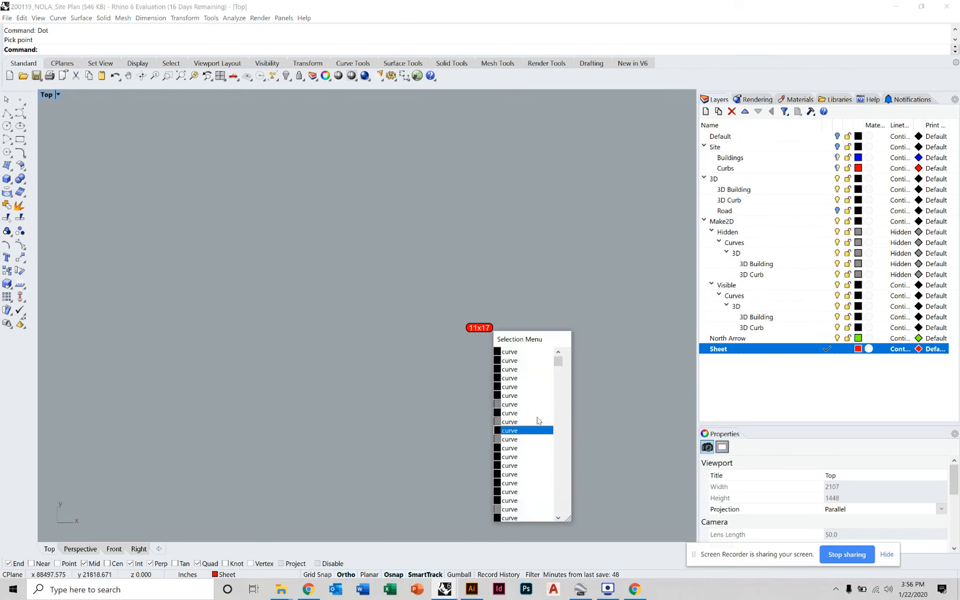
pyautogui.moveTo(558, 361); pyautogui.dragTo(565, 518)
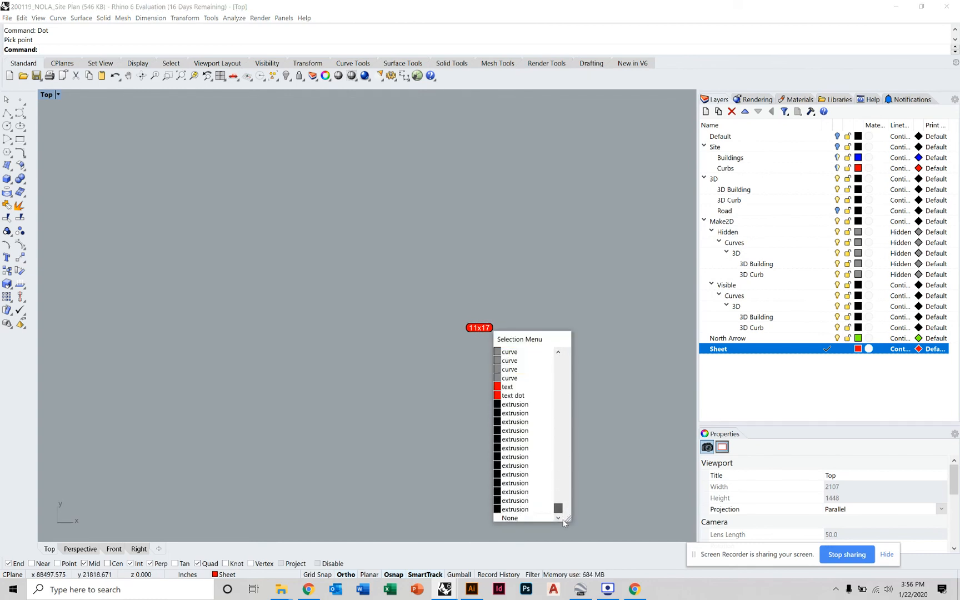
pyautogui.click(510, 395)
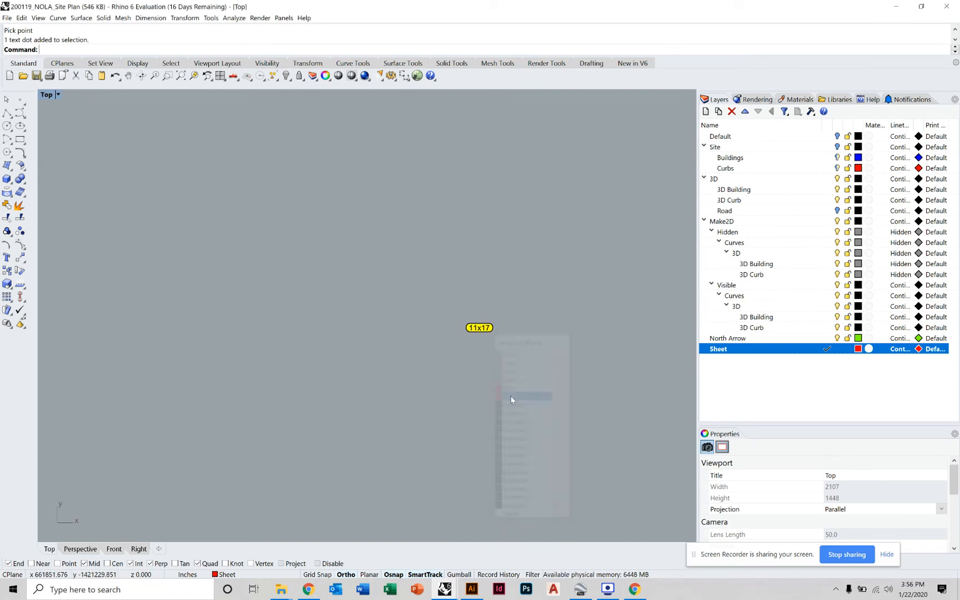
pyautogui.write('Z')
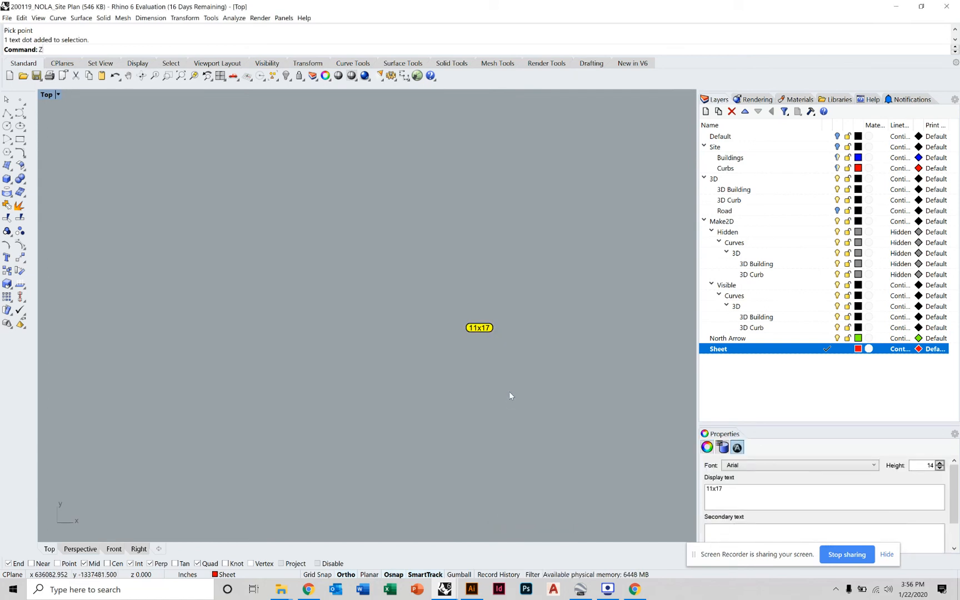
pyautogui.press('Return')
pyautogui.write('s')
pyautogui.press('Return')
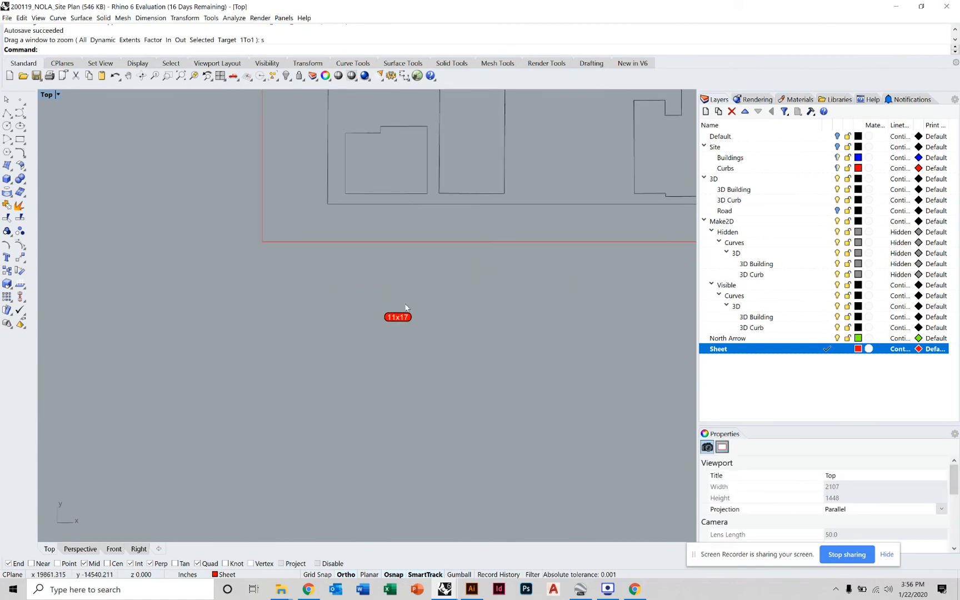
pyautogui.scroll(20, 405, 307)
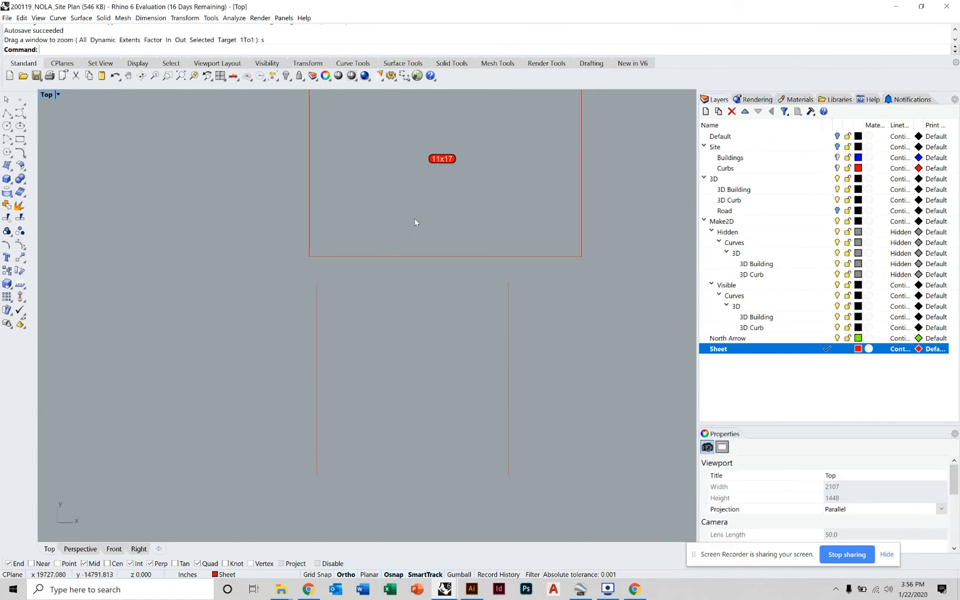
pyautogui.moveTo(415, 222); pyautogui.dragTo(347, 241, button='right')
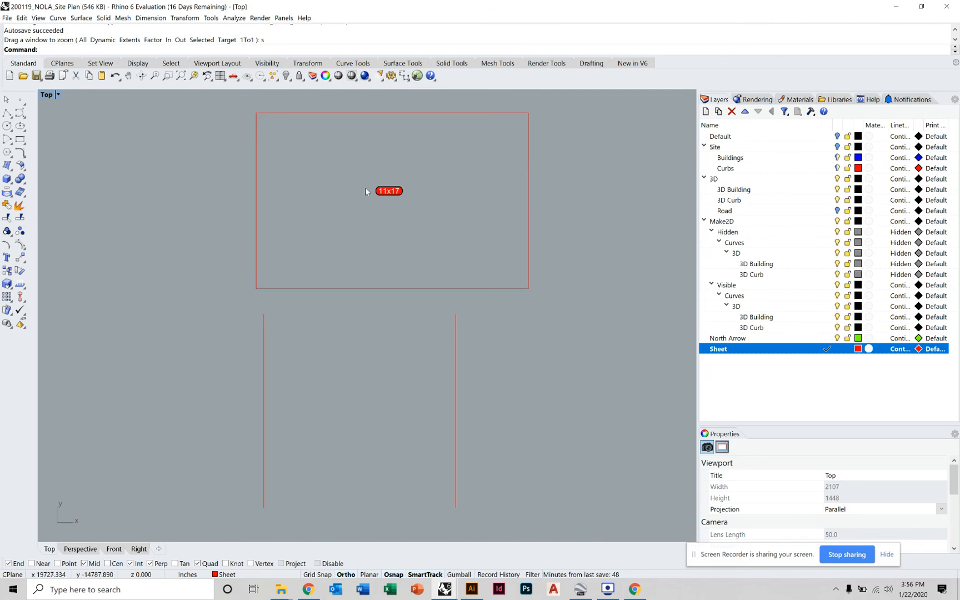
pyautogui.scroll(-5, 365, 223)
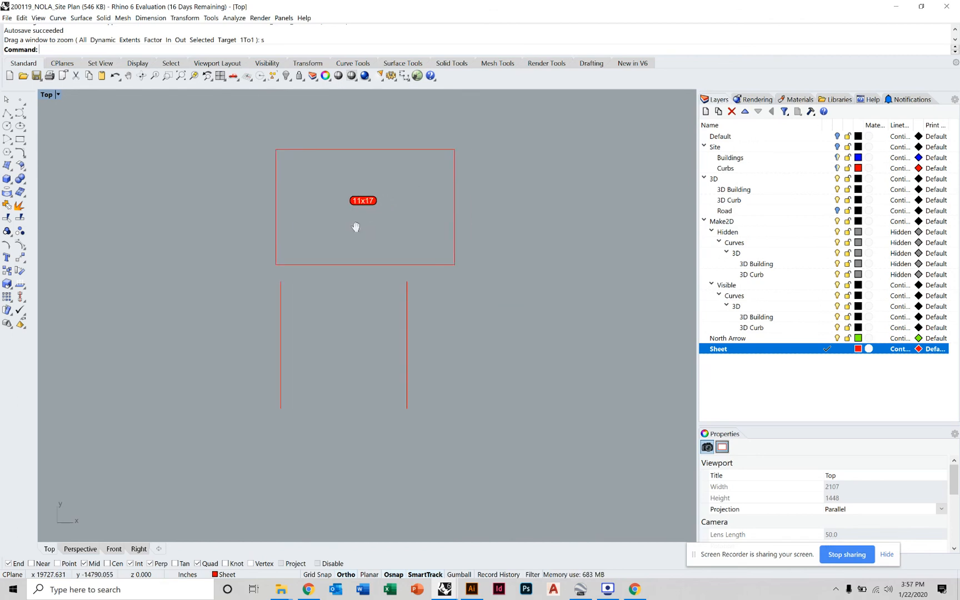
# Scale the small sheet rectangle and its 11x17 text dot from the 1/64 inch line gap up to the far vertical line
pyautogui.moveTo(476, 112); pyautogui.dragTo(326, 234)
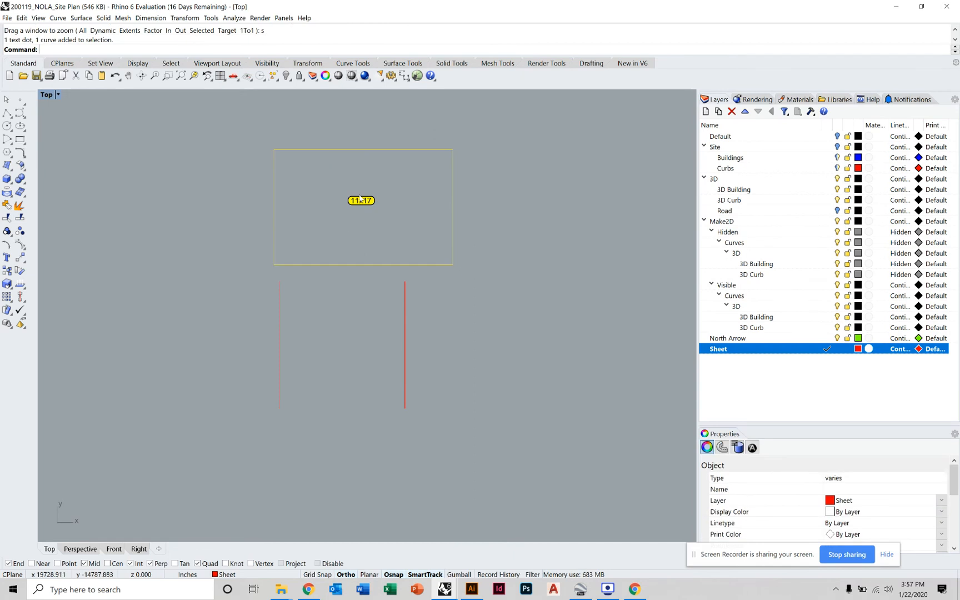
pyautogui.write('Scale')
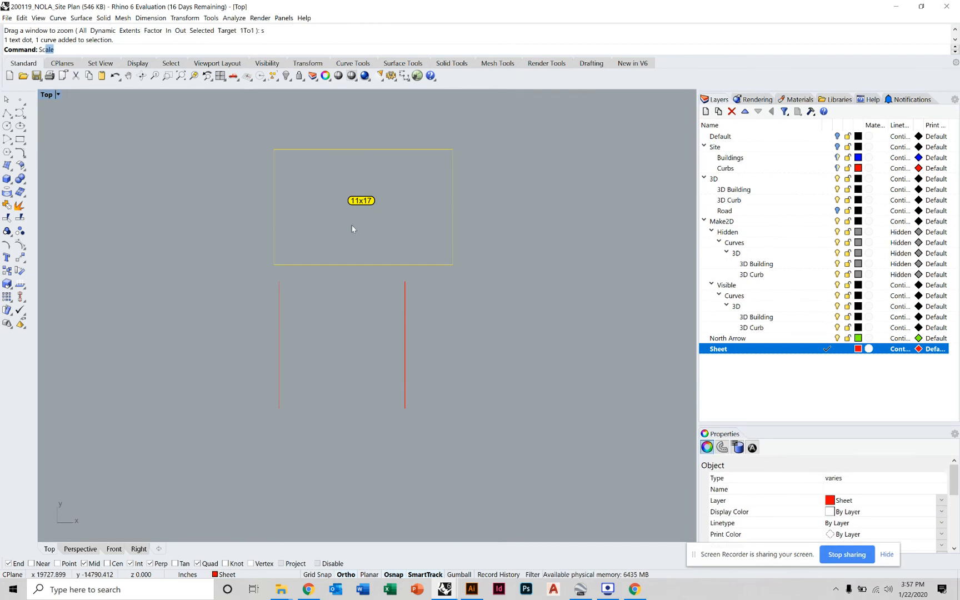
pyautogui.press('Return')
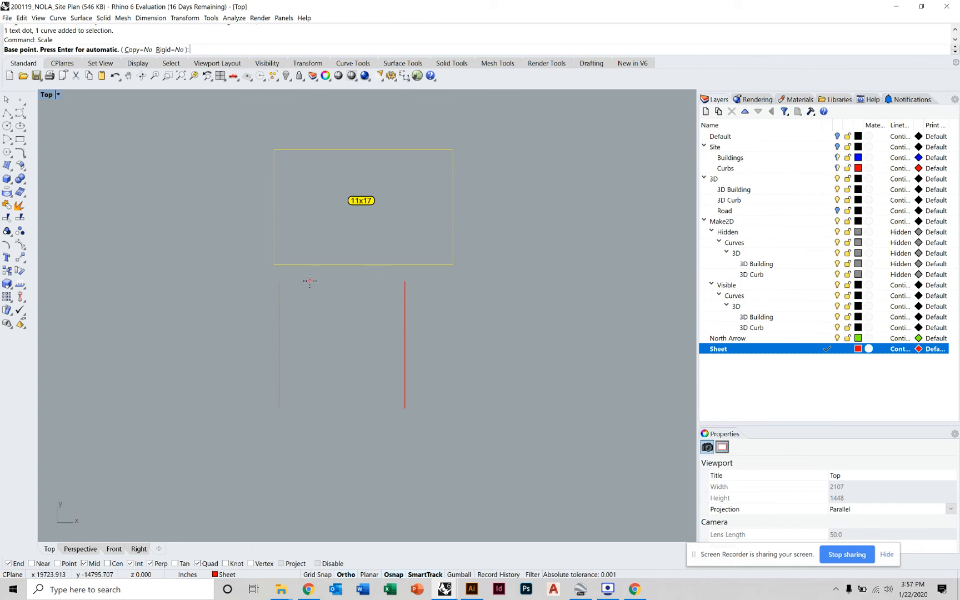
pyautogui.scroll(5, 383, 285)
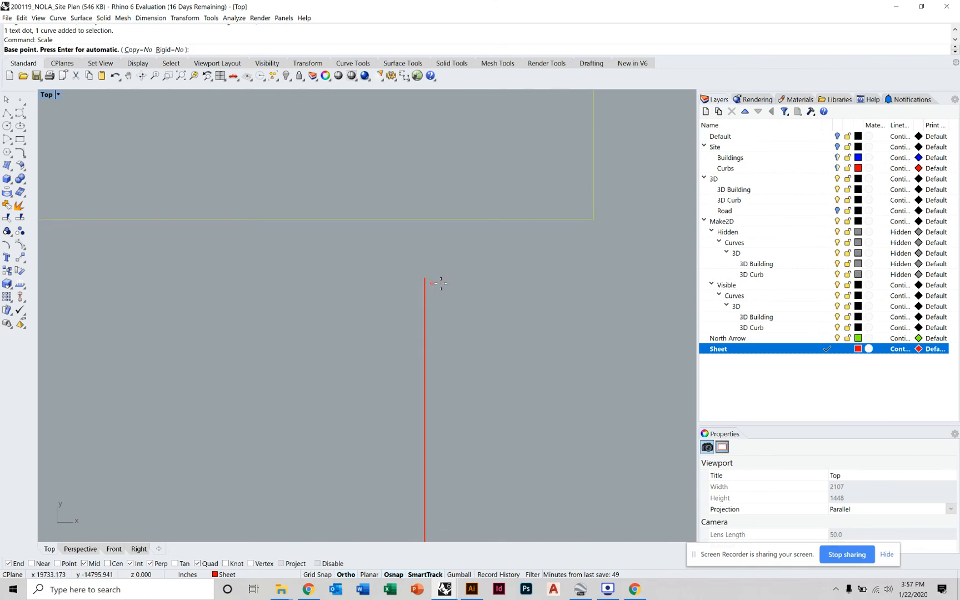
pyautogui.scroll(3, 355, 251)
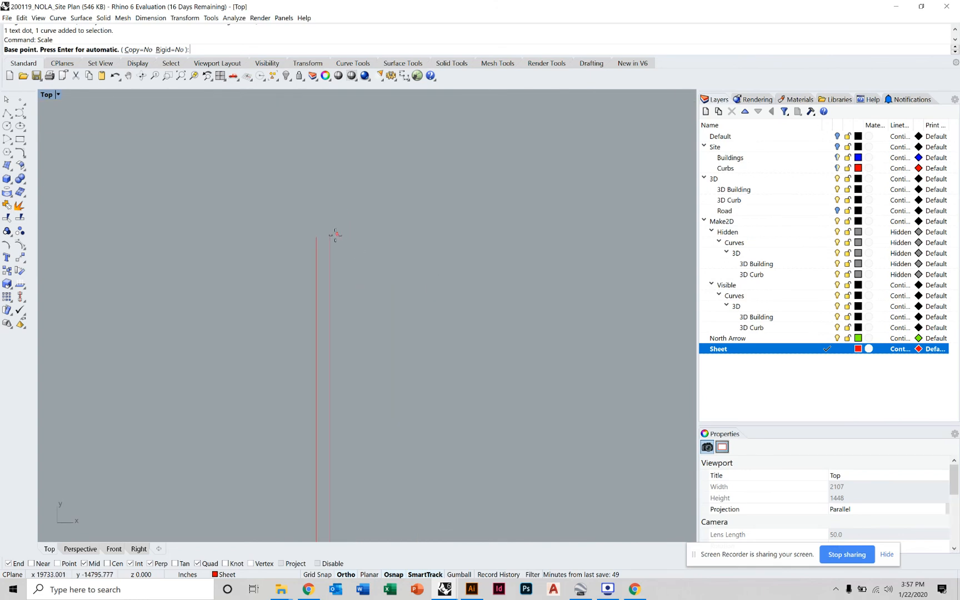
pyautogui.click(332, 238)
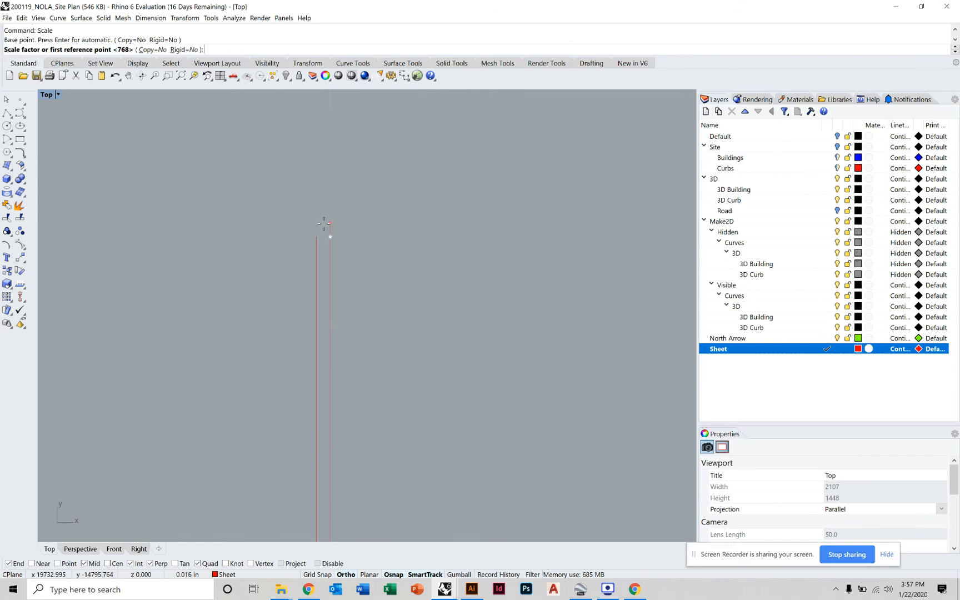
pyautogui.click(315, 235)
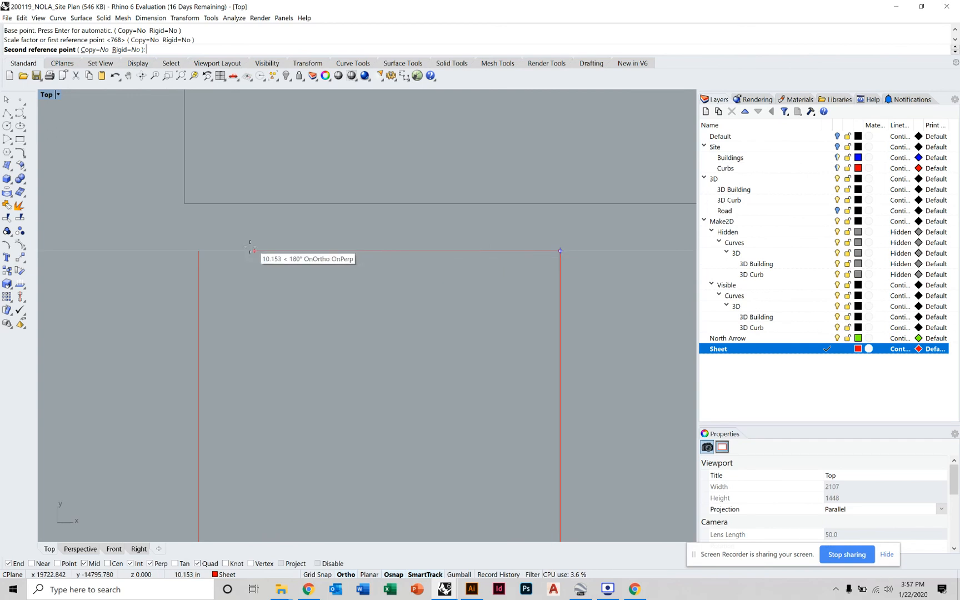
pyautogui.click(197, 252)
pyautogui.scroll(-5, 406, 216)
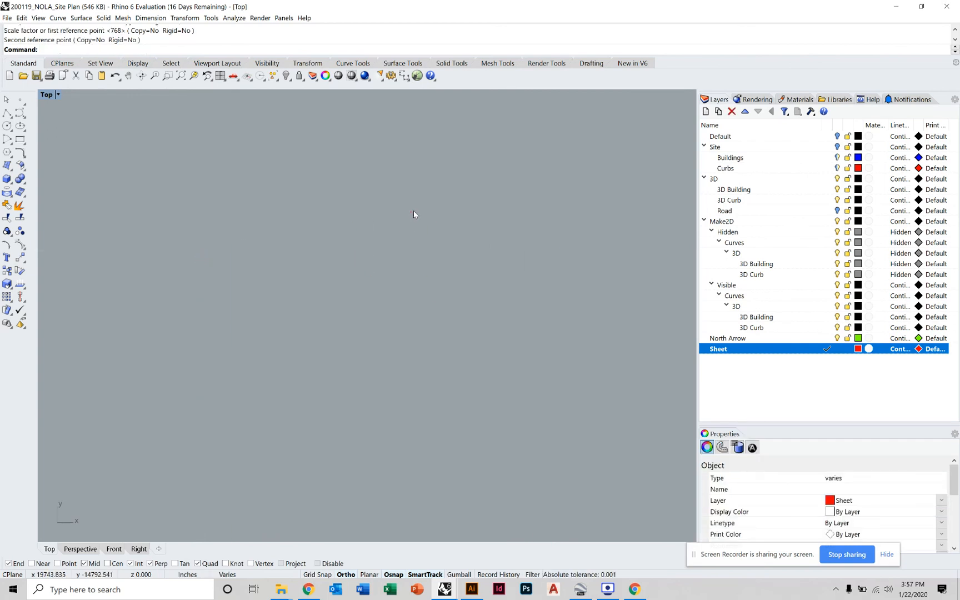
pyautogui.scroll(-4, 417, 211)
pyautogui.moveTo(417, 211); pyautogui.dragTo(410, 245, button='right')
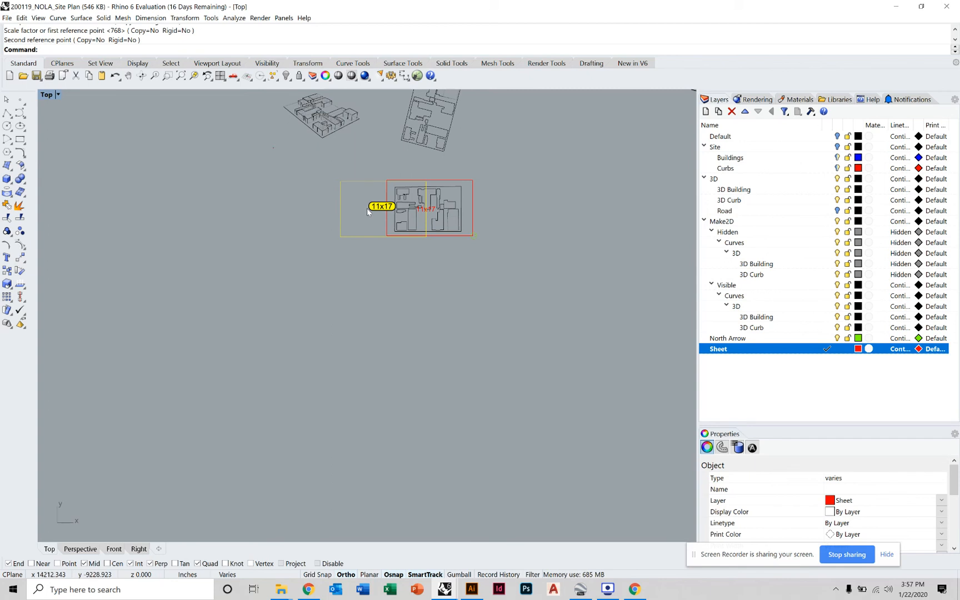
# Move the scaled sheet and its 11x17 text dot over the site plan's existing sheet, and delete this duplicate
pyautogui.write('M')
pyautogui.press('Return')
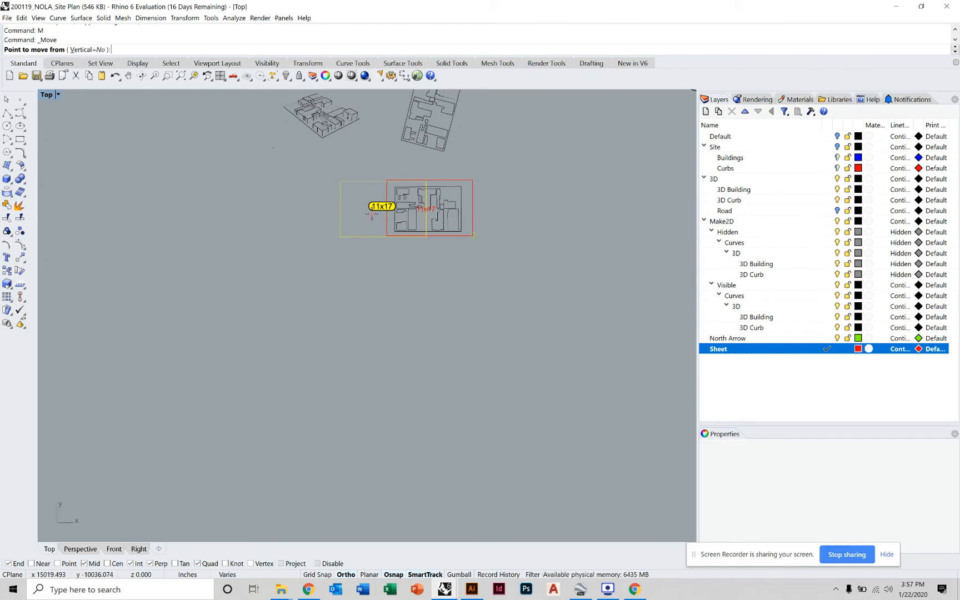
pyautogui.click(437, 278)
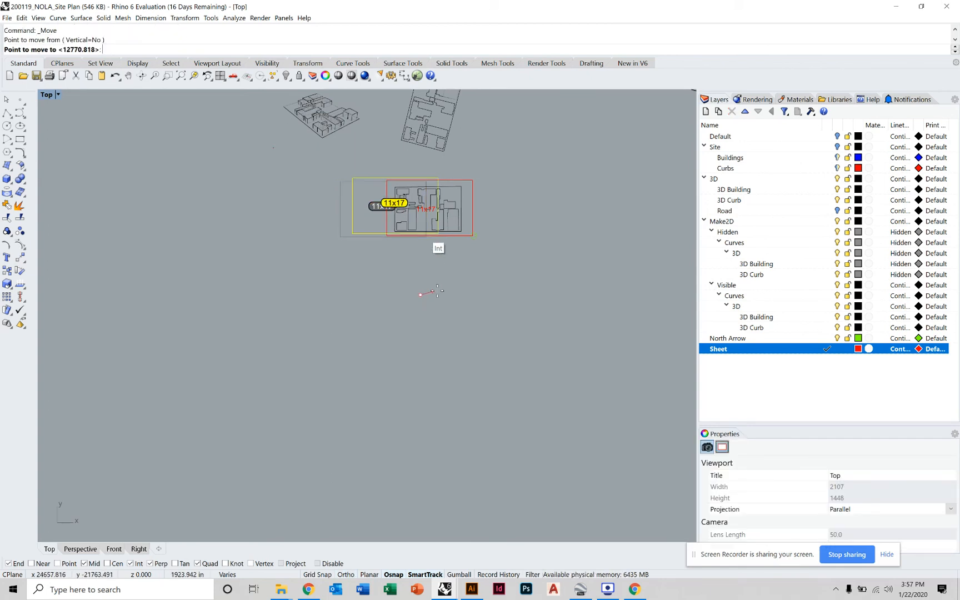
pyautogui.click(464, 299)
pyautogui.scroll(5, 440, 217)
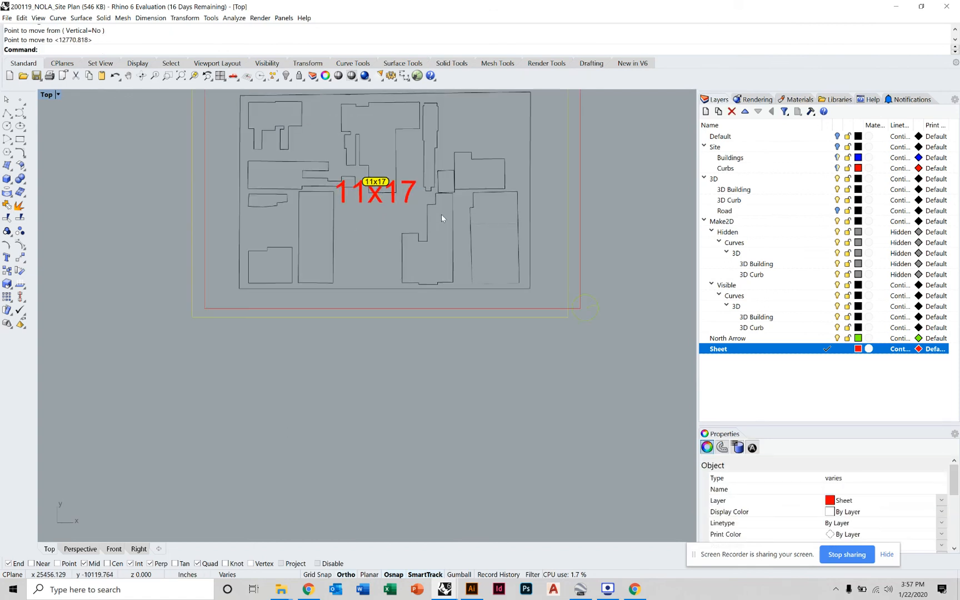
pyautogui.scroll(-3, 441, 214)
pyautogui.press('Delete')
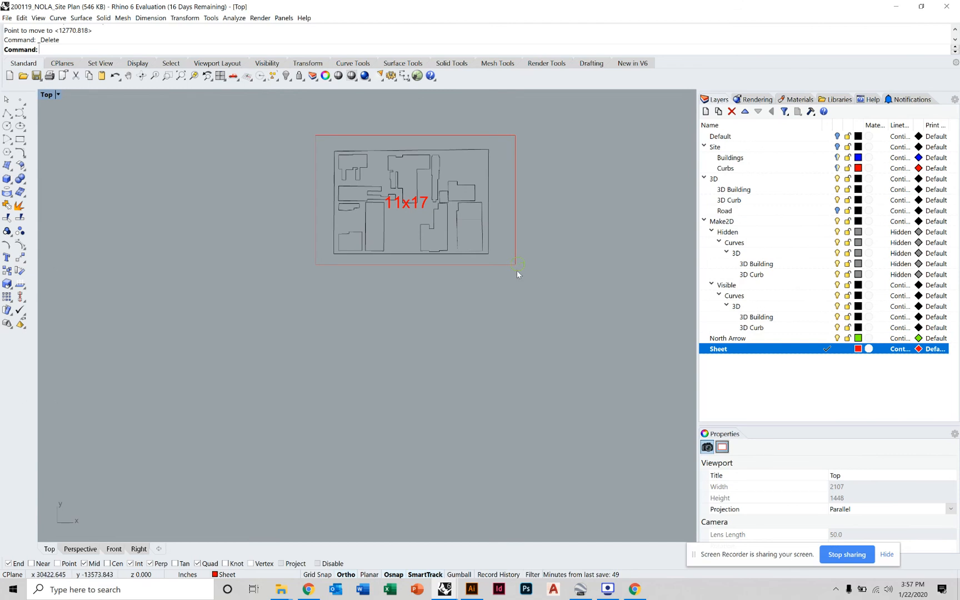
# Move the north arrow inside the lower-right corner of the sheet outline, beside the site plan
pyautogui.scroll(2, 516, 272)
pyautogui.click(552, 239)
pyautogui.write('M')
pyautogui.press('Return')
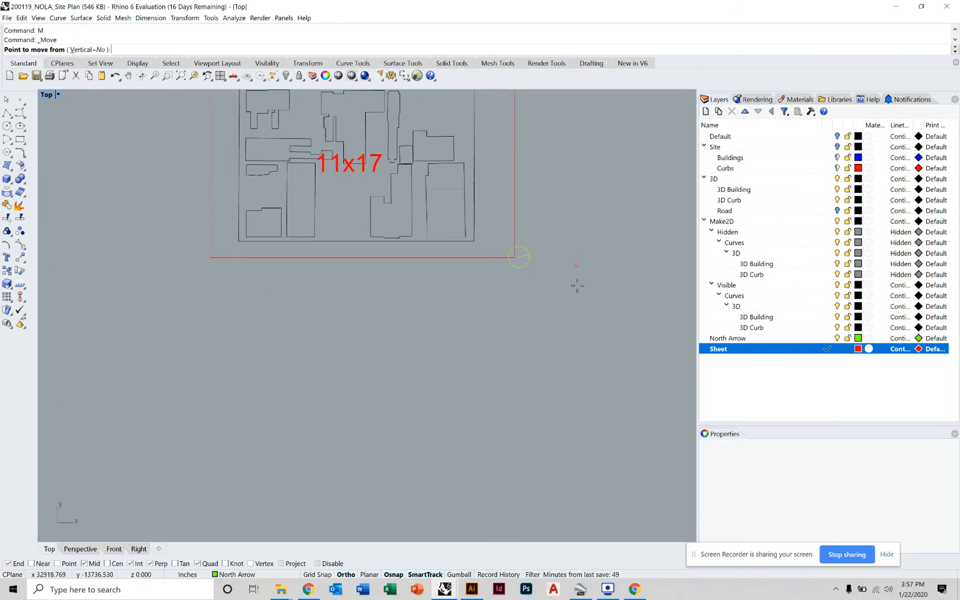
pyautogui.click(574, 302)
pyautogui.click(553, 290)
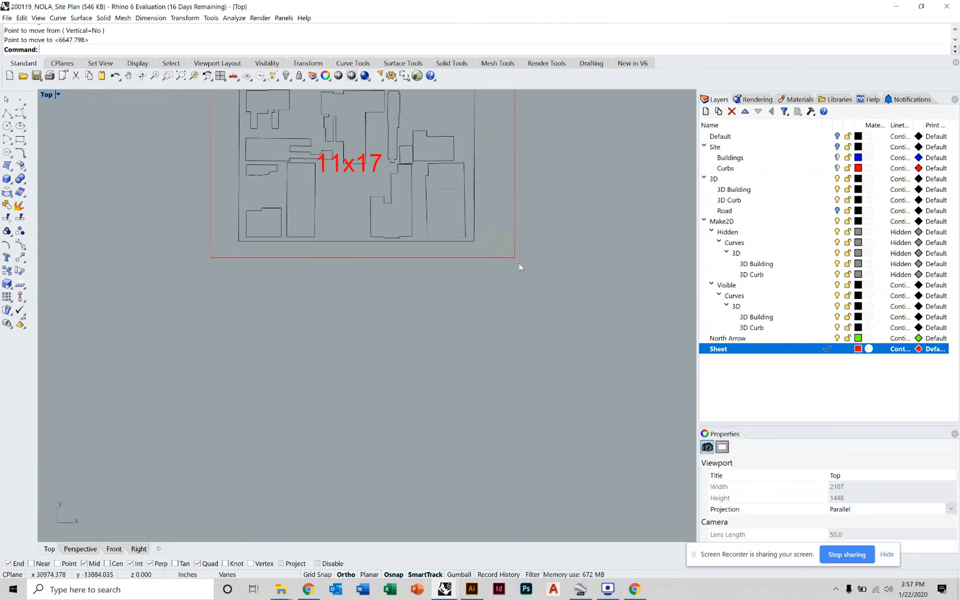
# Move the axonometric line drawing down beside the left edge of the 11x17 sheet
pyautogui.scroll(-4, 431, 246)
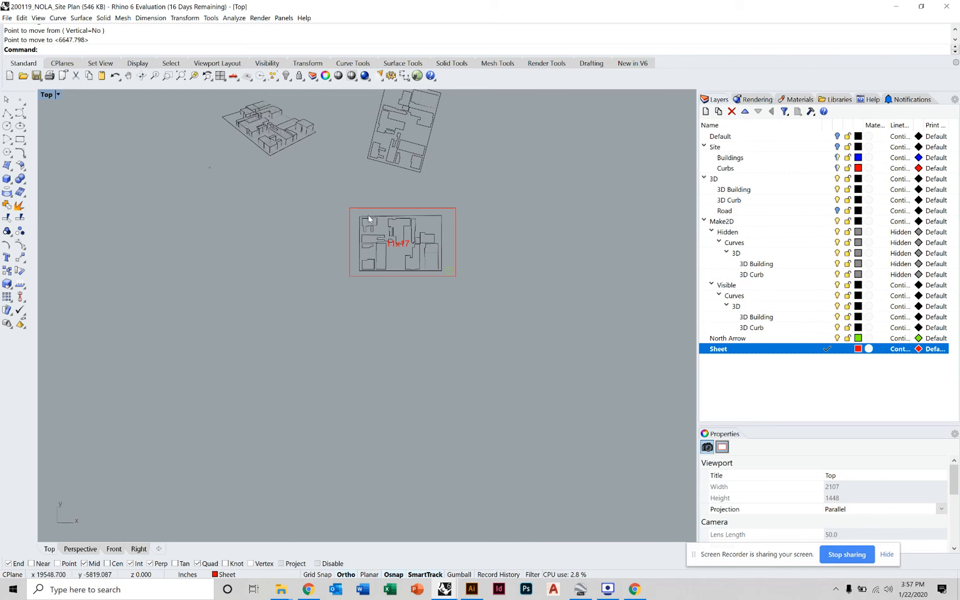
pyautogui.scroll(3, 410, 252)
pyautogui.scroll(-8, 503, 221)
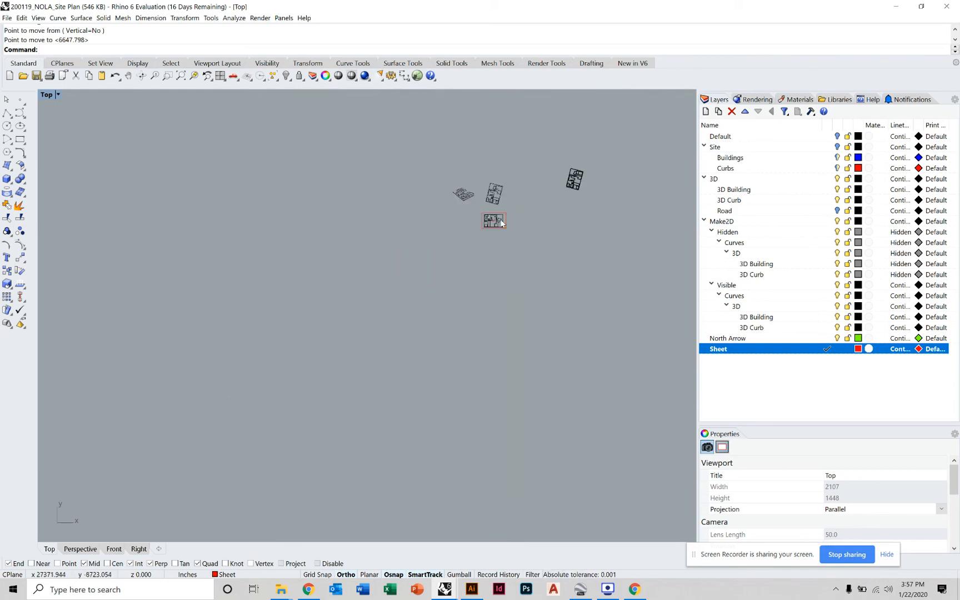
pyautogui.scroll(2, 452, 252)
pyautogui.scroll(2, 452, 252)
pyautogui.moveTo(363, 178); pyautogui.dragTo(454, 256)
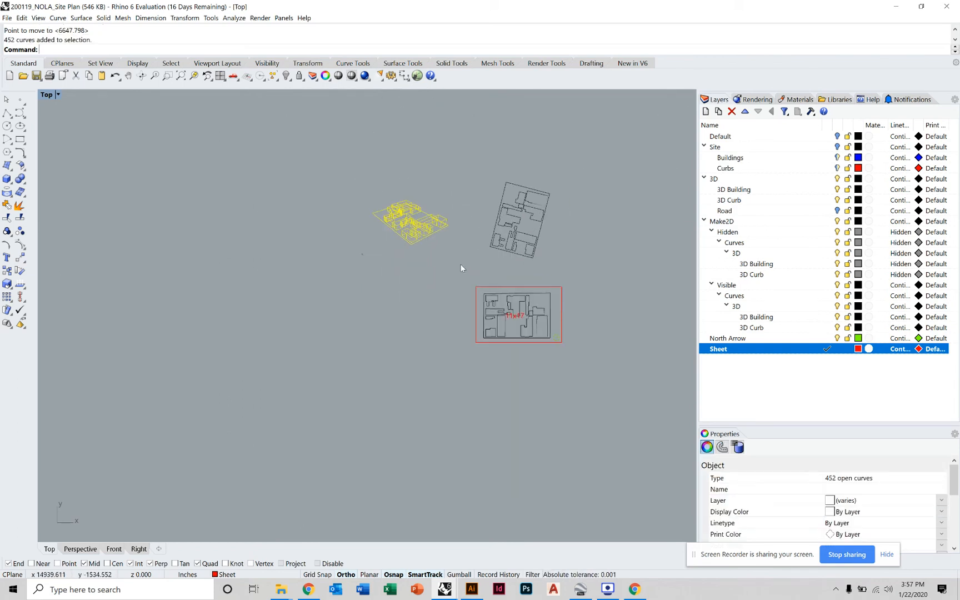
pyautogui.write('M')
pyautogui.press('Return')
pyautogui.click(432, 285)
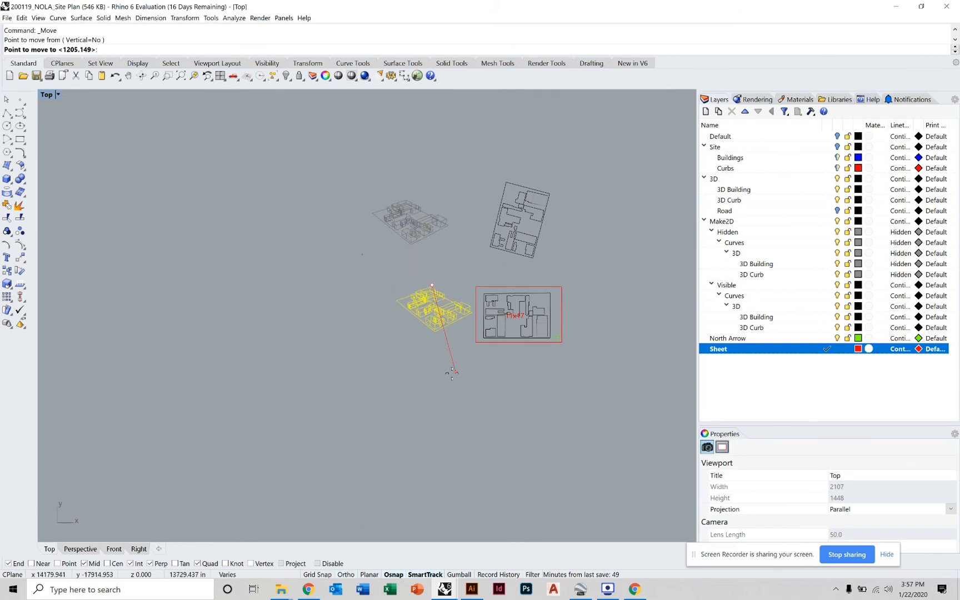
pyautogui.press('F8')
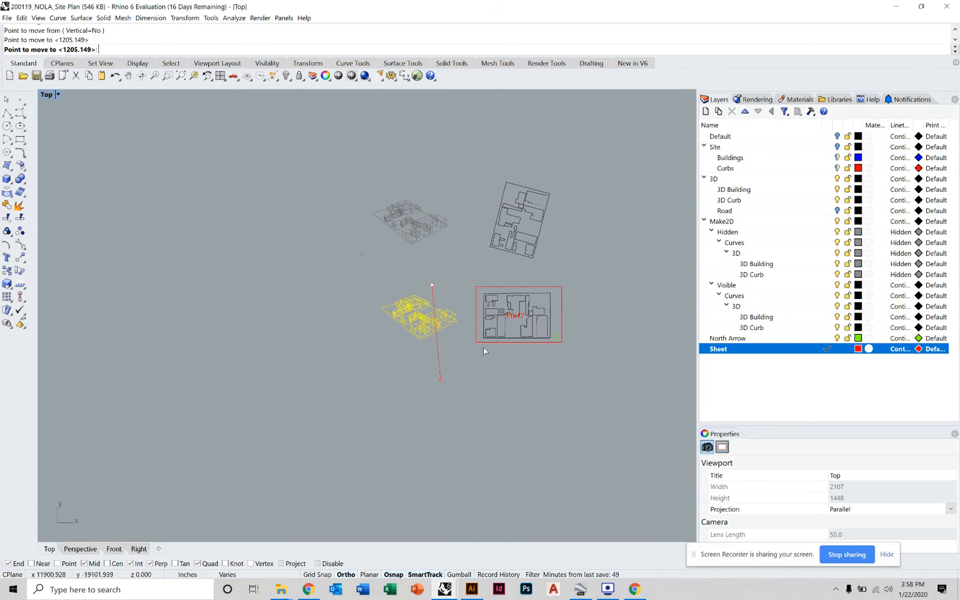
pyautogui.click(584, 340)
# Examine the framed site plan and its 11x17 sheet alongside the axonometric and the other plan drawings
pyautogui.scroll(5, 532, 324)
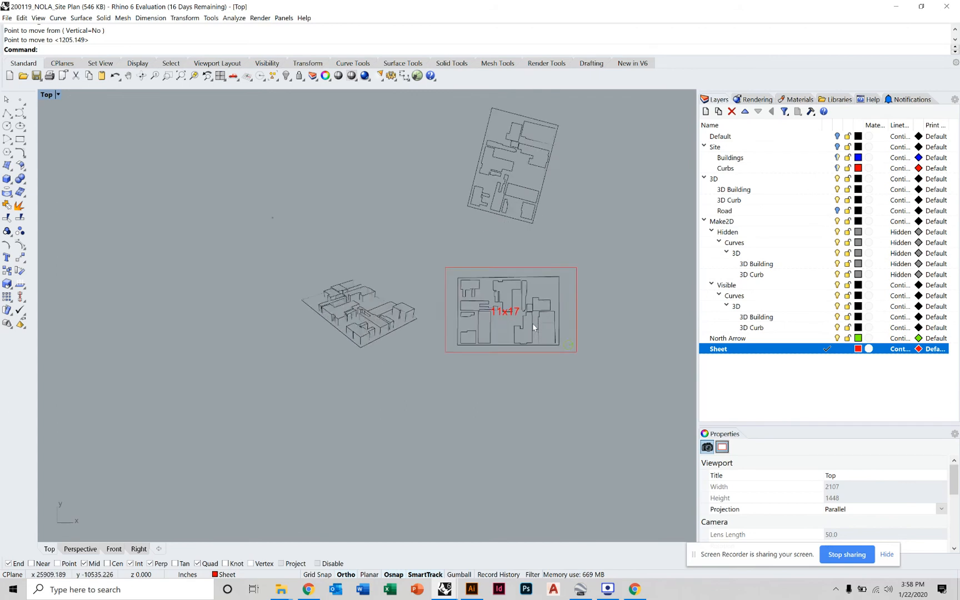
pyautogui.scroll(-4, 532, 327)
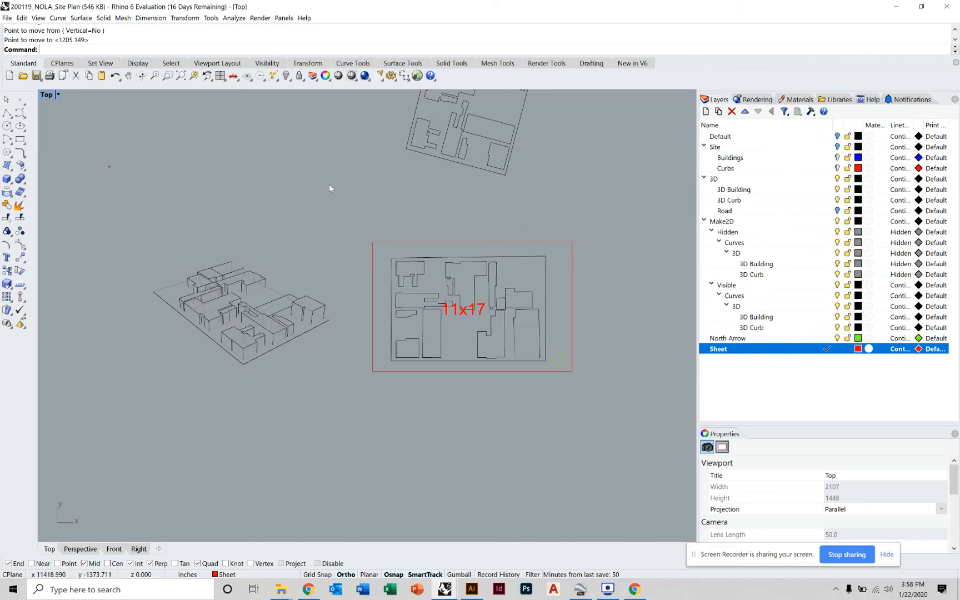
pyautogui.moveTo(342, 209); pyautogui.dragTo(590, 411)
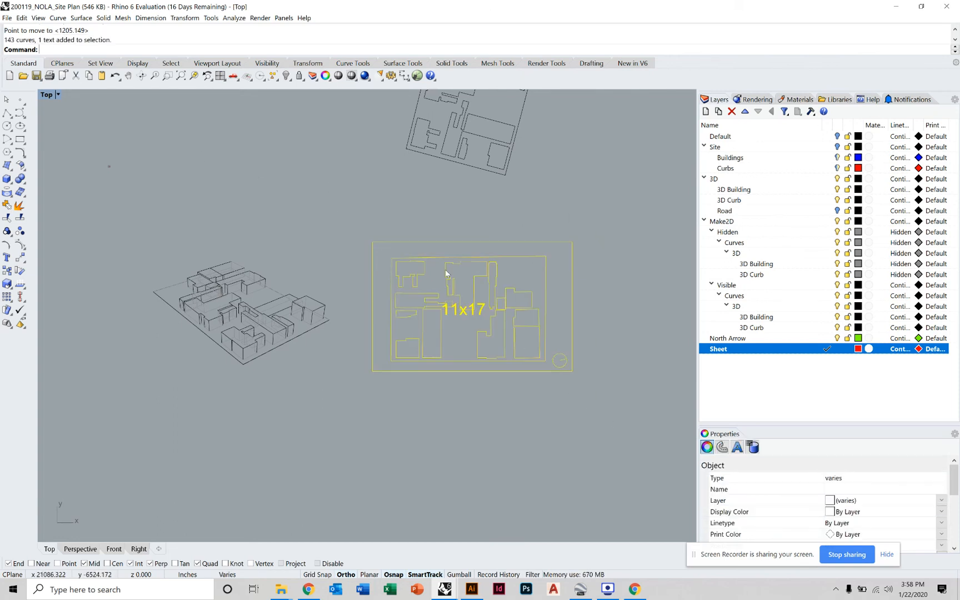
pyautogui.scroll(-6, 489, 304)
pyautogui.scroll(5, 497, 312)
pyautogui.scroll(-10, 488, 322)
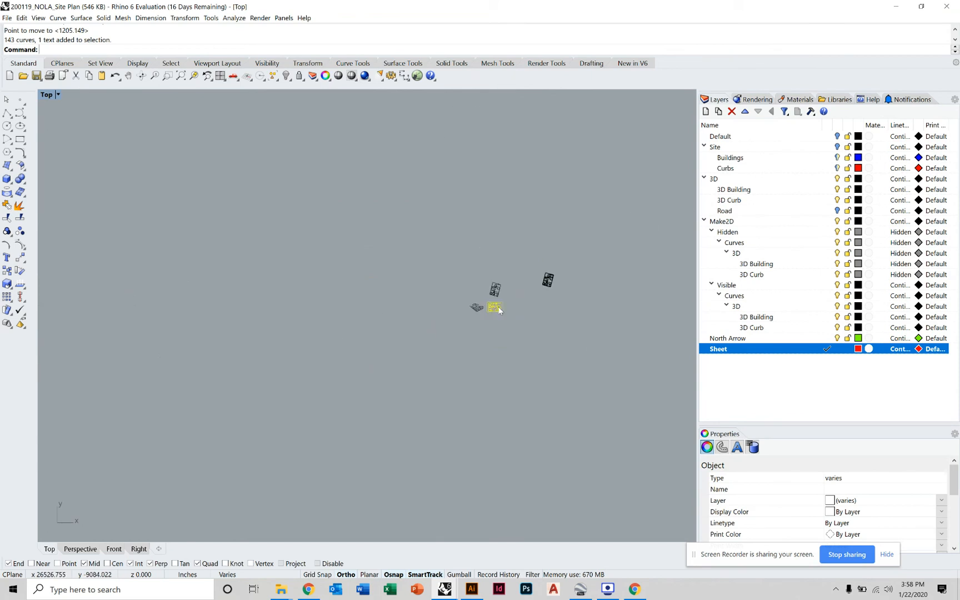
pyautogui.scroll(8, 458, 331)
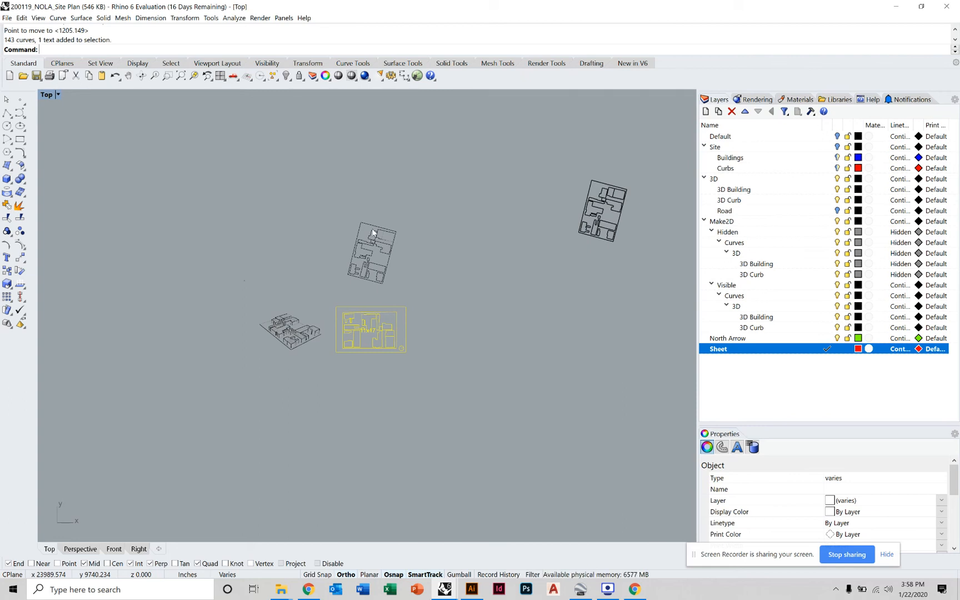
# Clear the sheet selection and select all curves of the axonometric drawing
pyautogui.click(299, 300)
pyautogui.scroll(6, 289, 311)
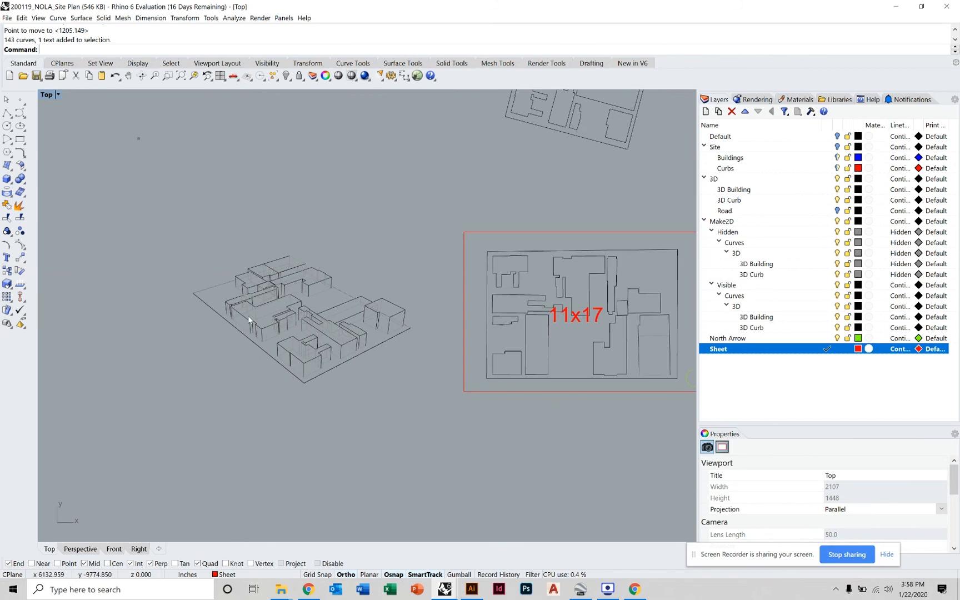
pyautogui.moveTo(178, 231); pyautogui.dragTo(428, 412)
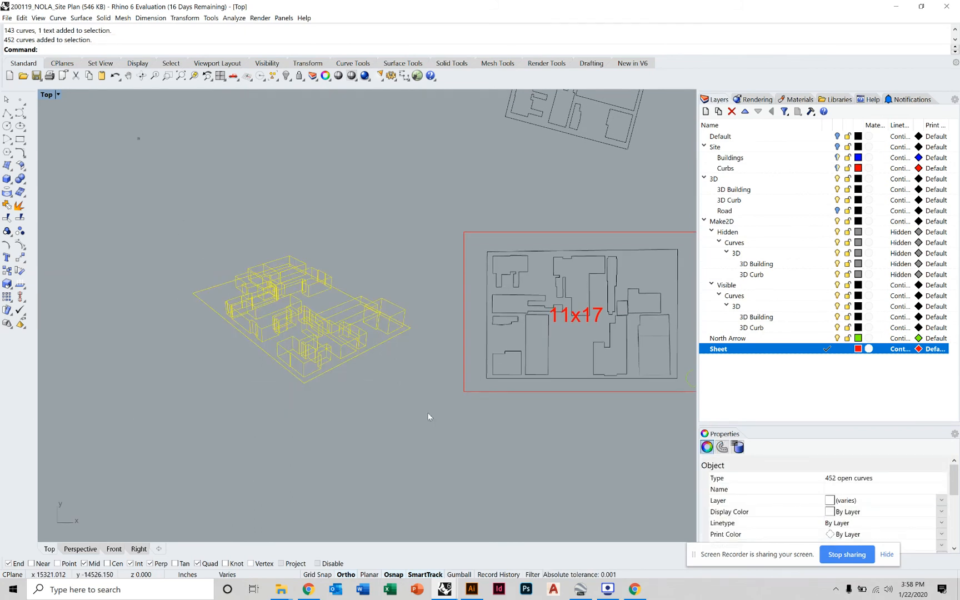
pyautogui.write('Make')
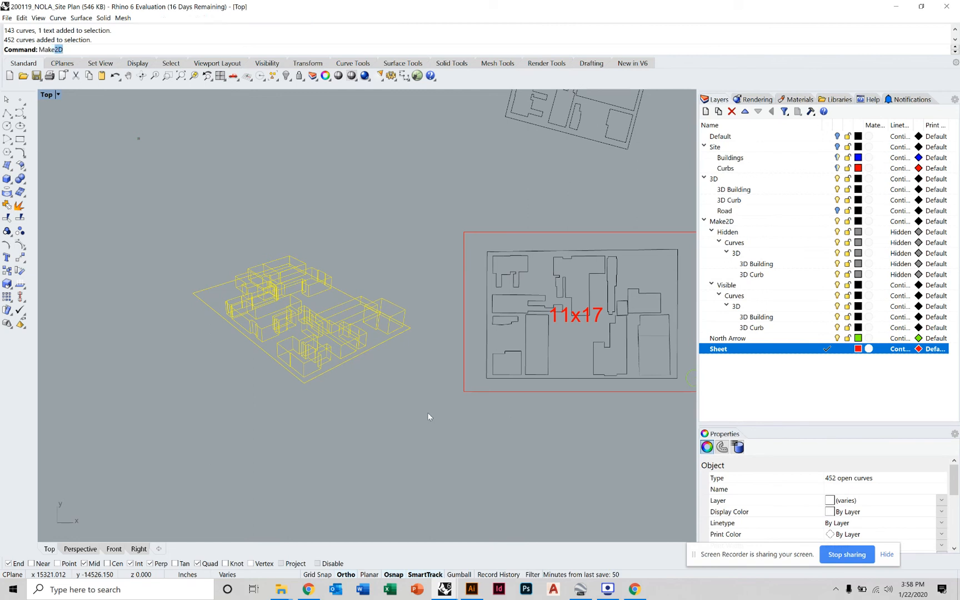
pyautogui.press('BackSpace')
pyautogui.press('BackSpace')
pyautogui.press('BackSpace')
pyautogui.press('BackSpace')
pyautogui.press('BackSpace')
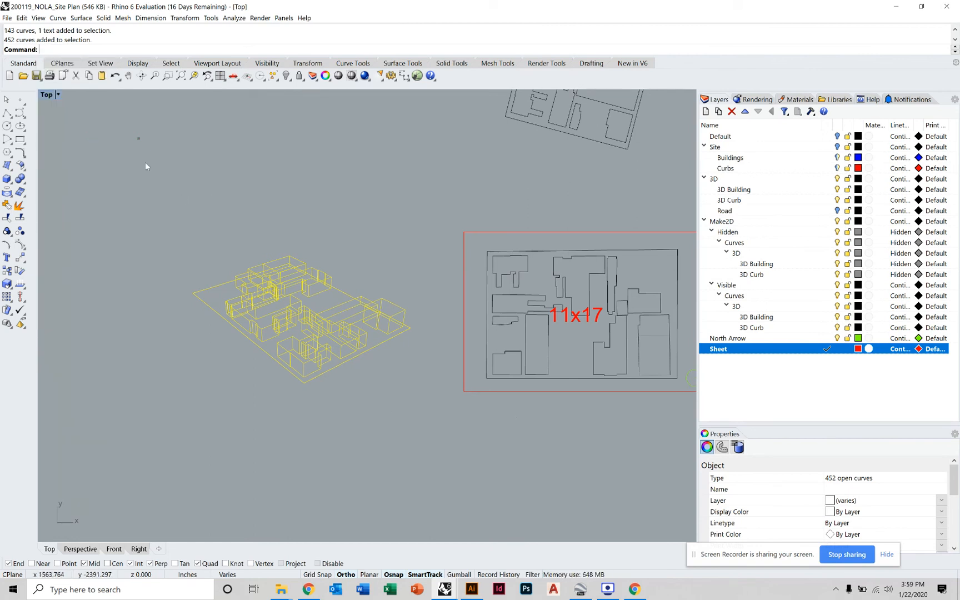
pyautogui.click(6, 17)
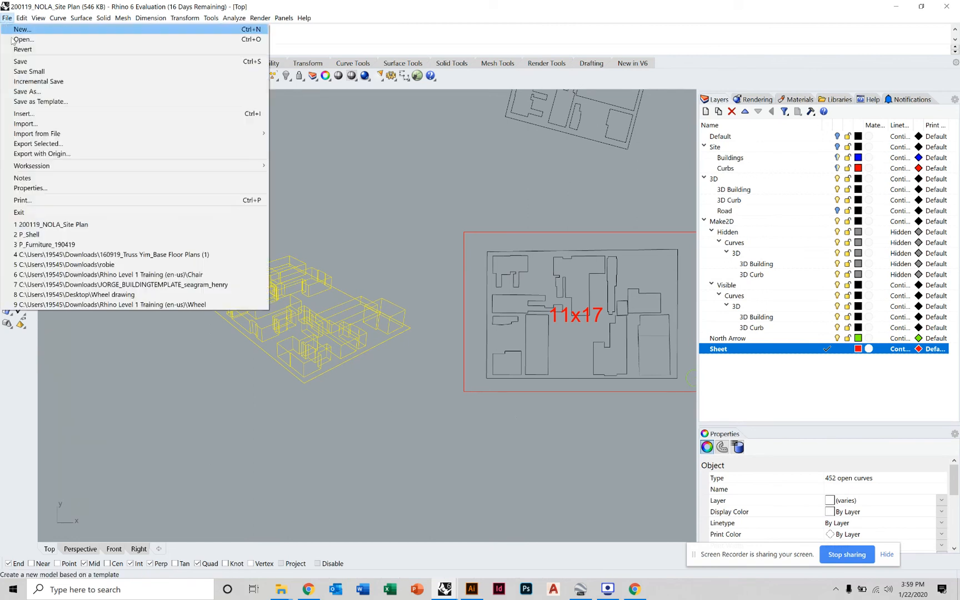
pyautogui.click(43, 148)
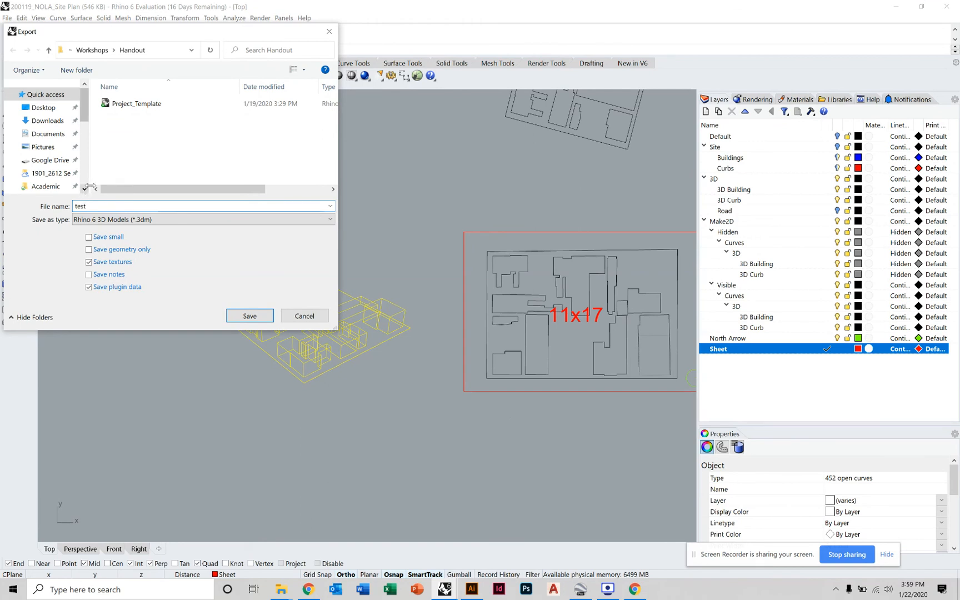
pyautogui.click(48, 109)
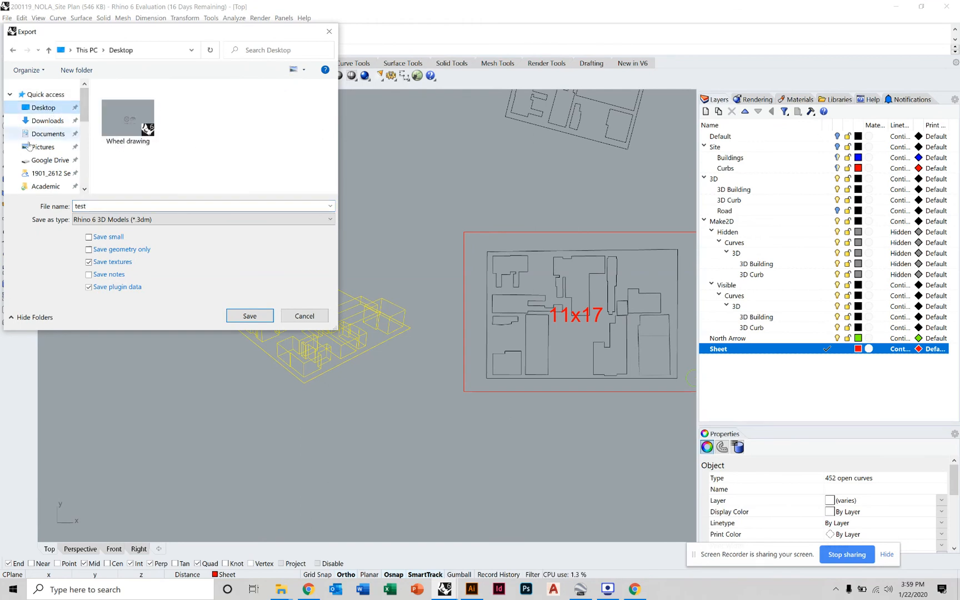
pyautogui.click(103, 220)
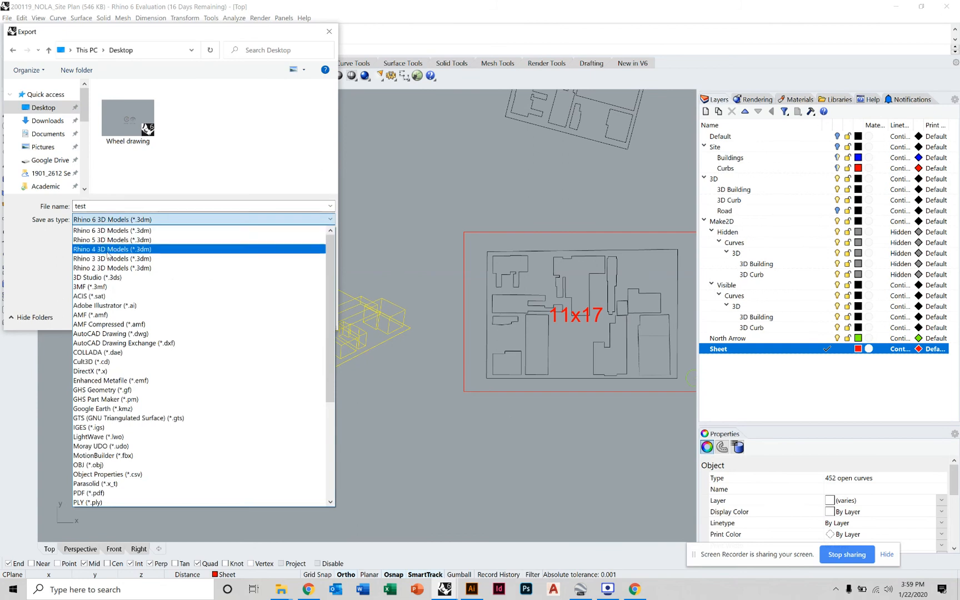
pyautogui.click(106, 306)
pyautogui.click(240, 316)
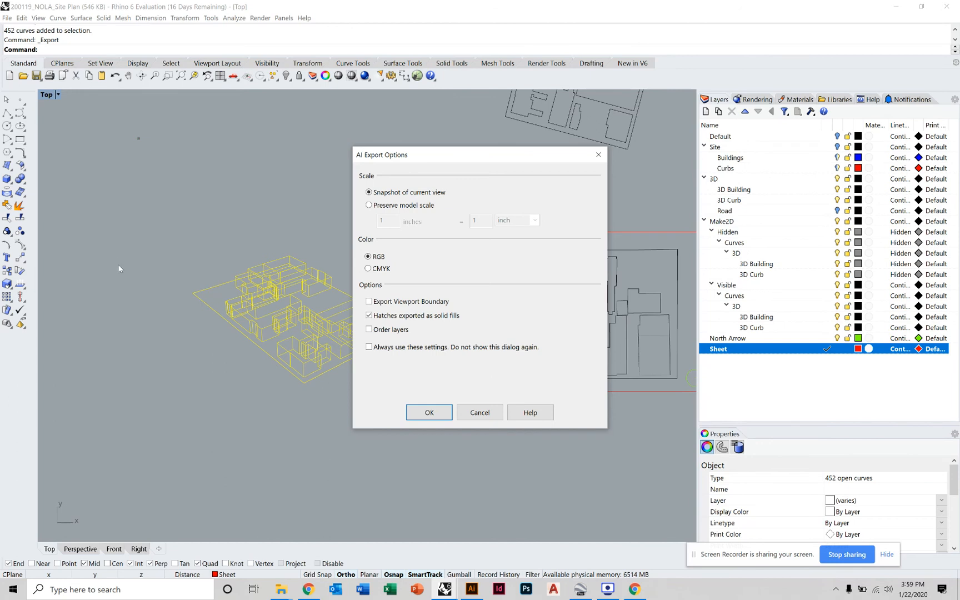
pyautogui.click(388, 207)
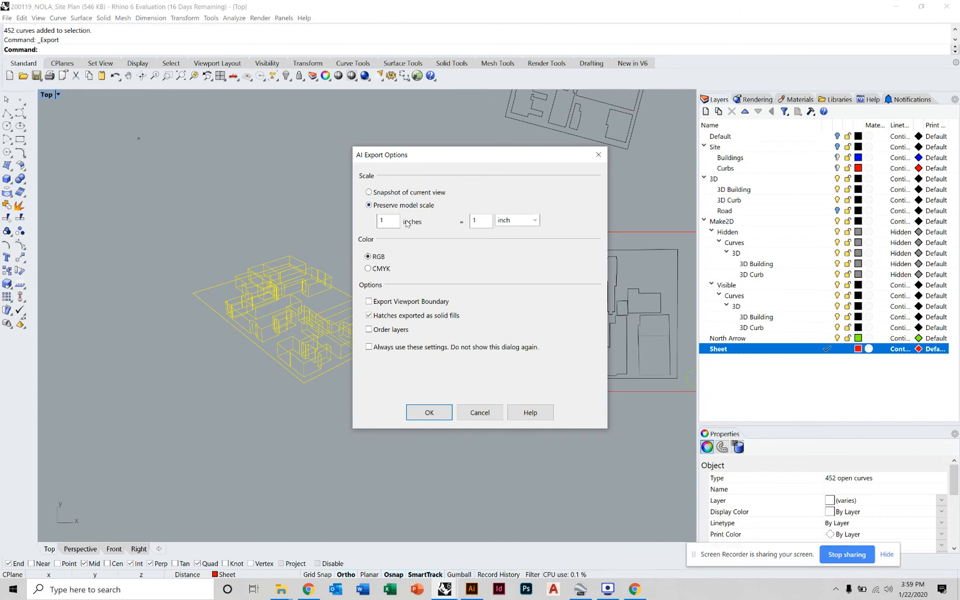
pyautogui.press('Escape')
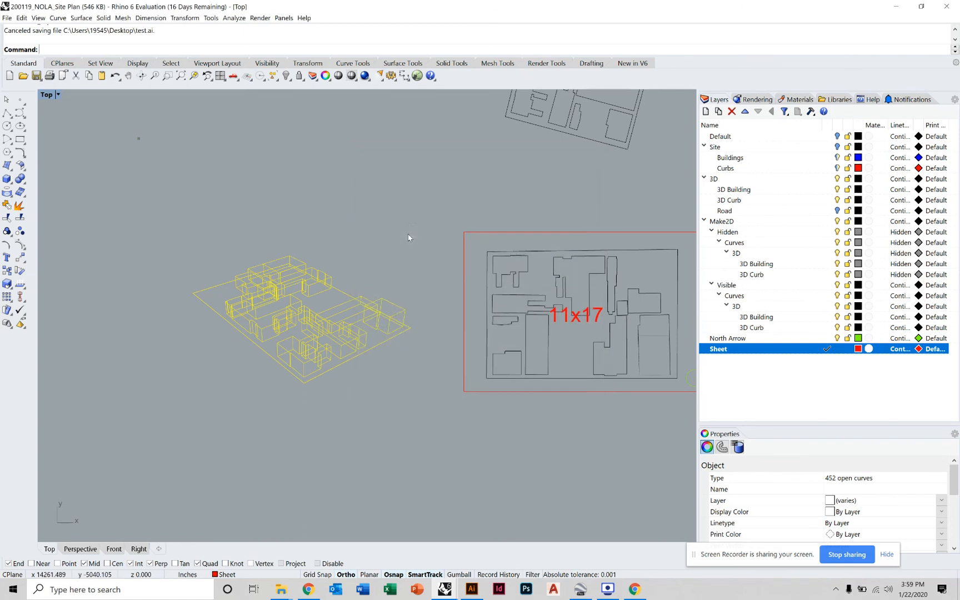
# Move the whole site plan, together with its 11x17 sheet, label and north arrow, from near its centre to the origin 0,0
pyautogui.press('Escape')
pyautogui.scroll(-6, 426, 269)
pyautogui.moveTo(478, 260); pyautogui.dragTo(360, 273, button='right')
pyautogui.scroll(4, 359, 273)
pyautogui.moveTo(405, 297); pyautogui.dragTo(375, 256, button='right')
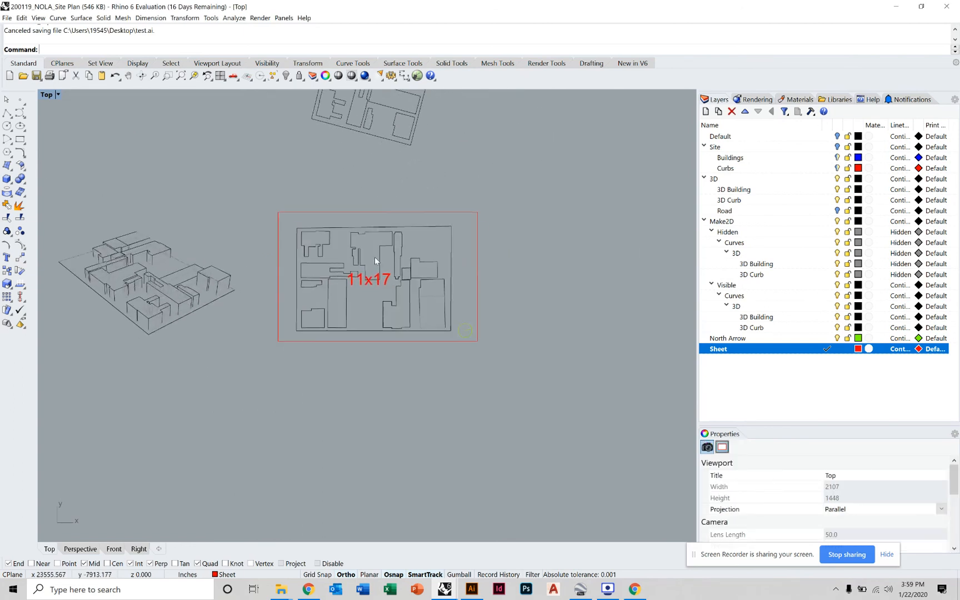
pyautogui.scroll(6, 379, 277)
pyautogui.click(393, 288)
pyautogui.press('Escape')
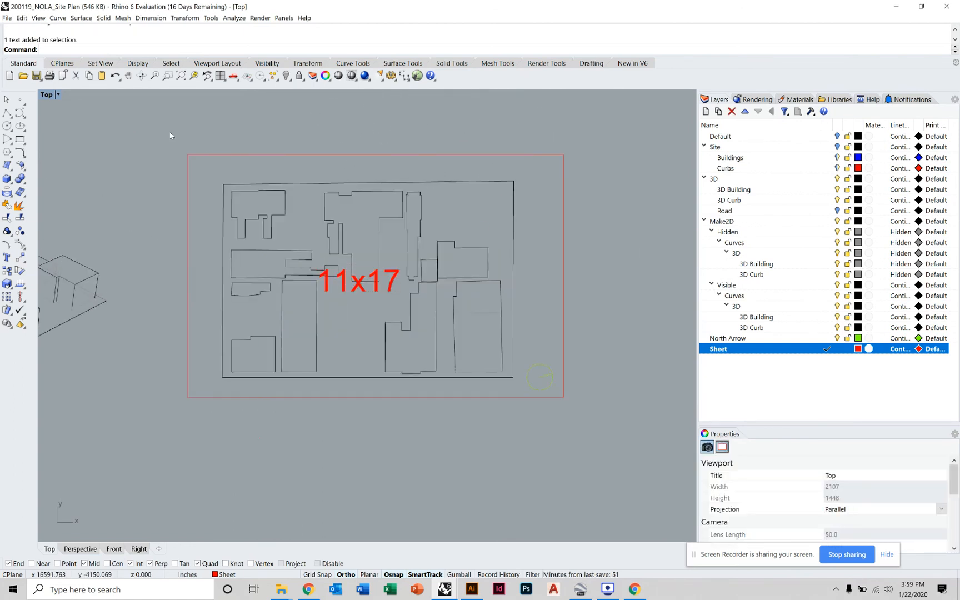
pyautogui.moveTo(165, 130); pyautogui.dragTo(602, 441)
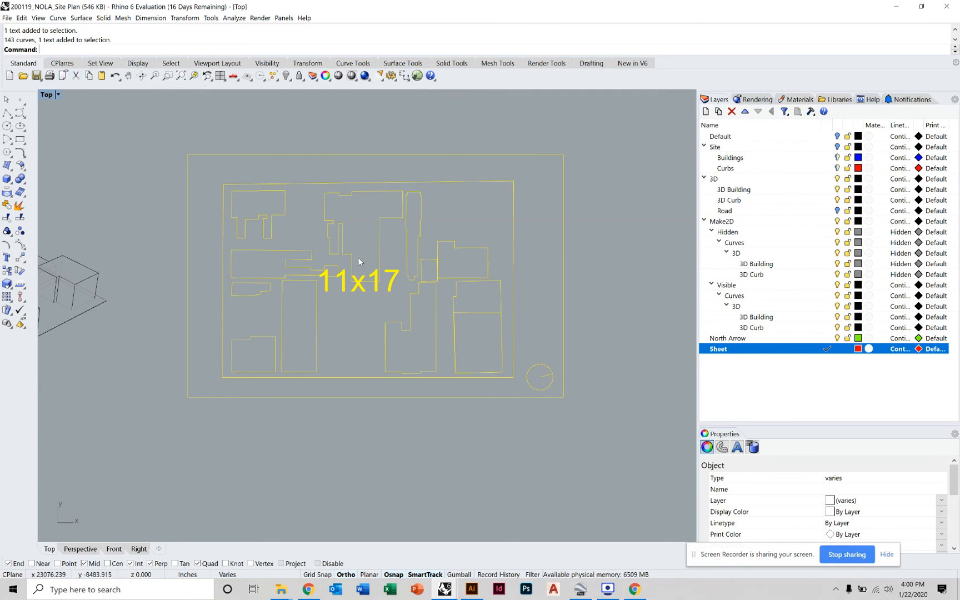
pyautogui.write('M')
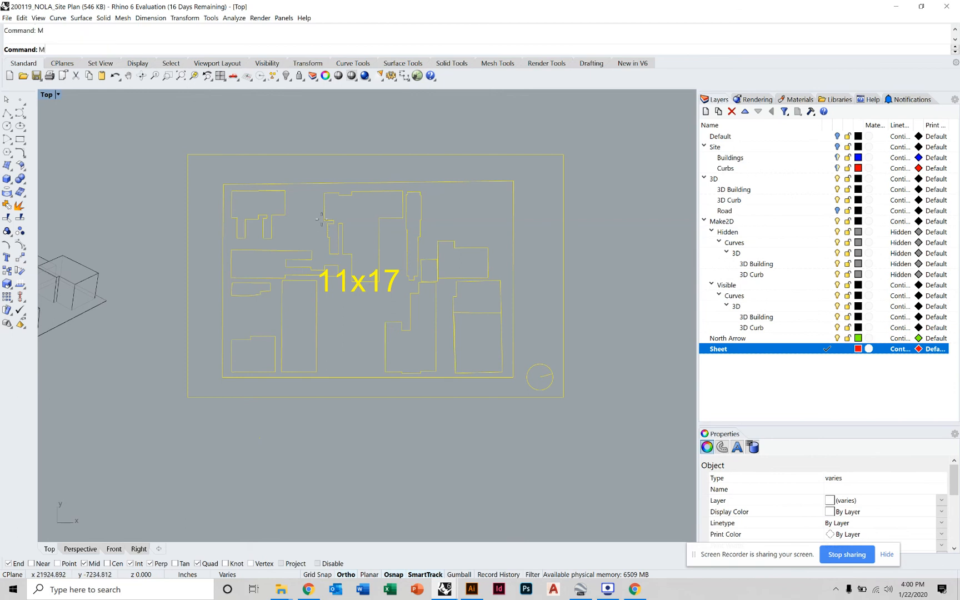
pyautogui.press('Return')
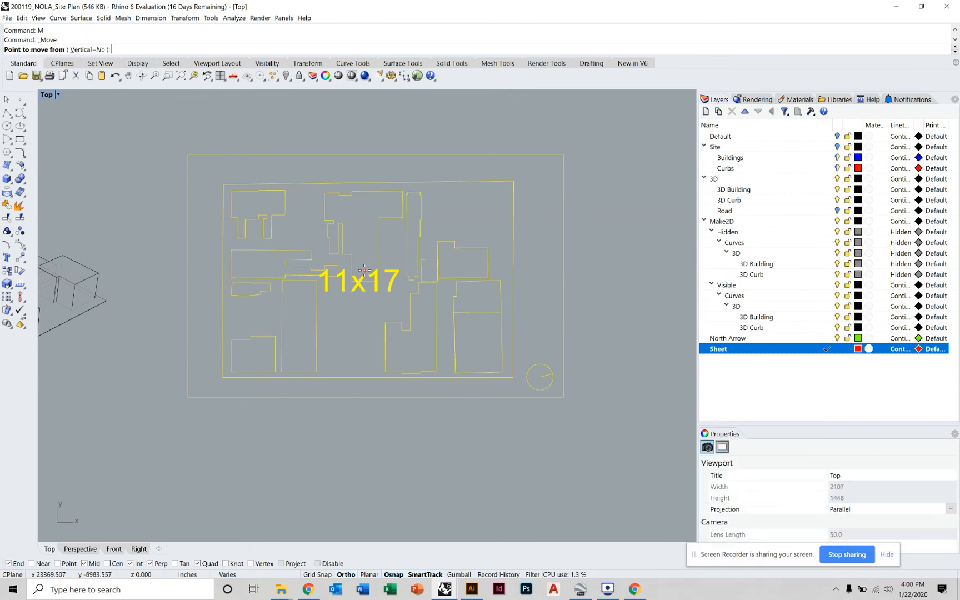
pyautogui.click(366, 266)
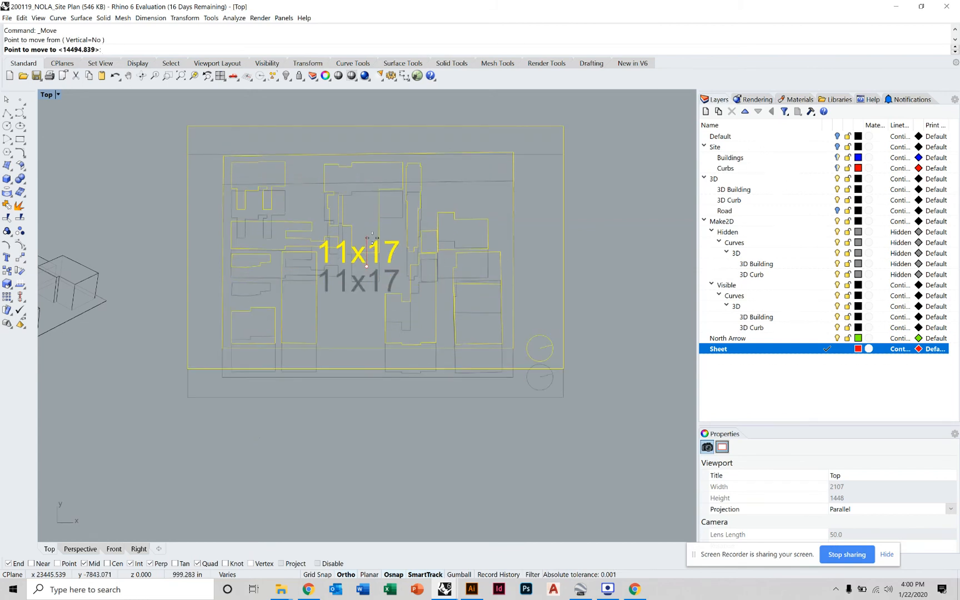
pyautogui.write('0,')
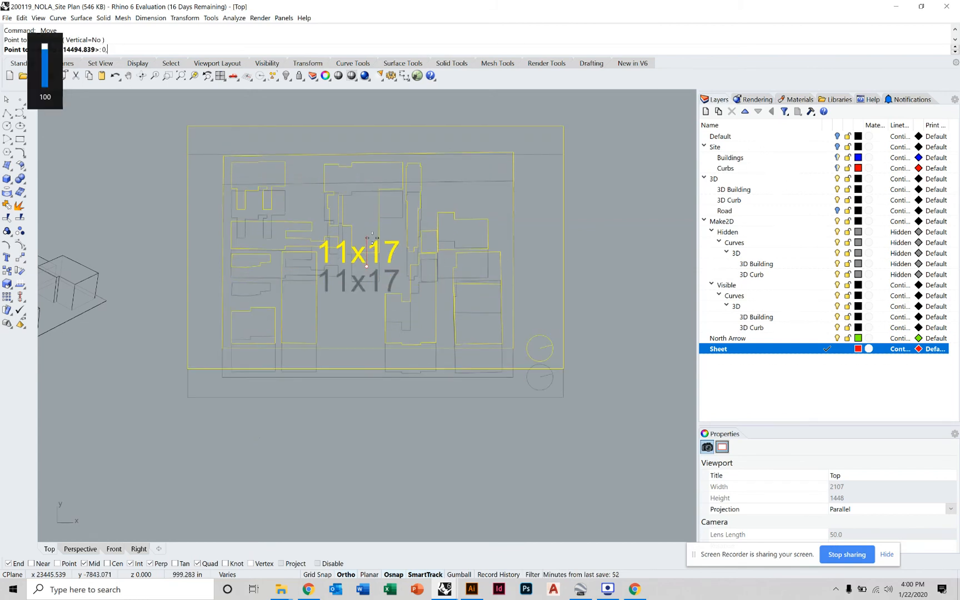
pyautogui.write('0')
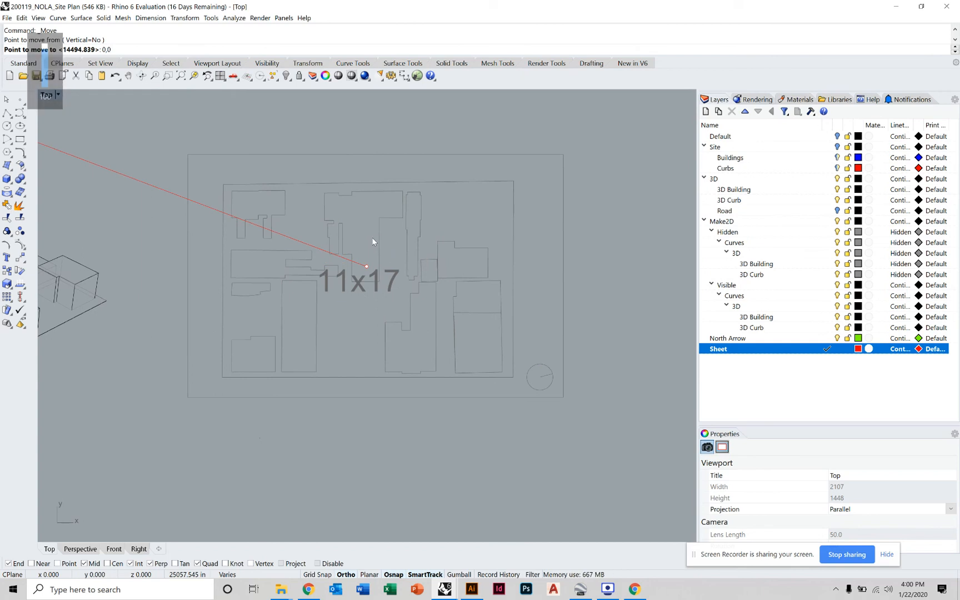
pyautogui.press('Return')
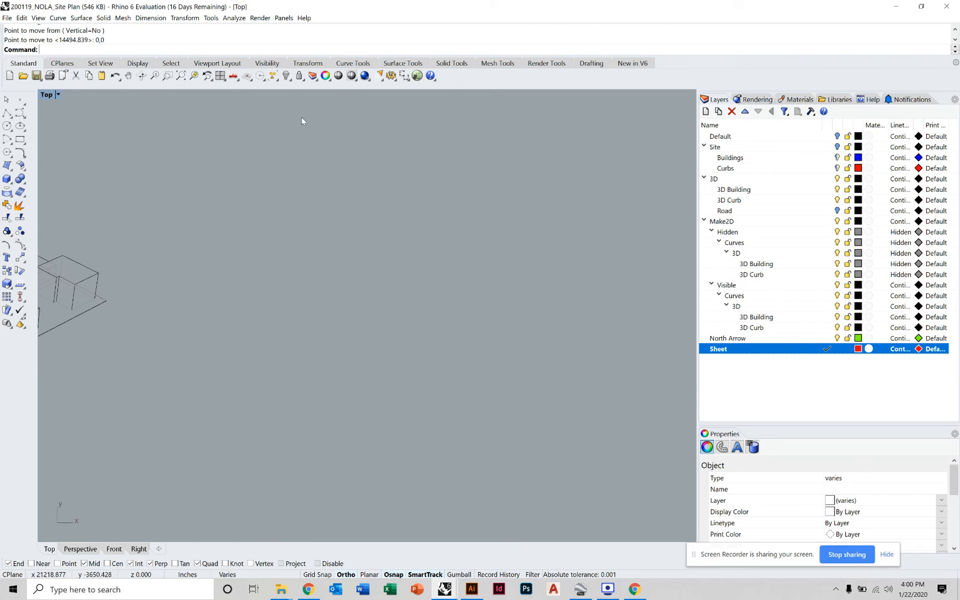
pyautogui.click(193, 76)
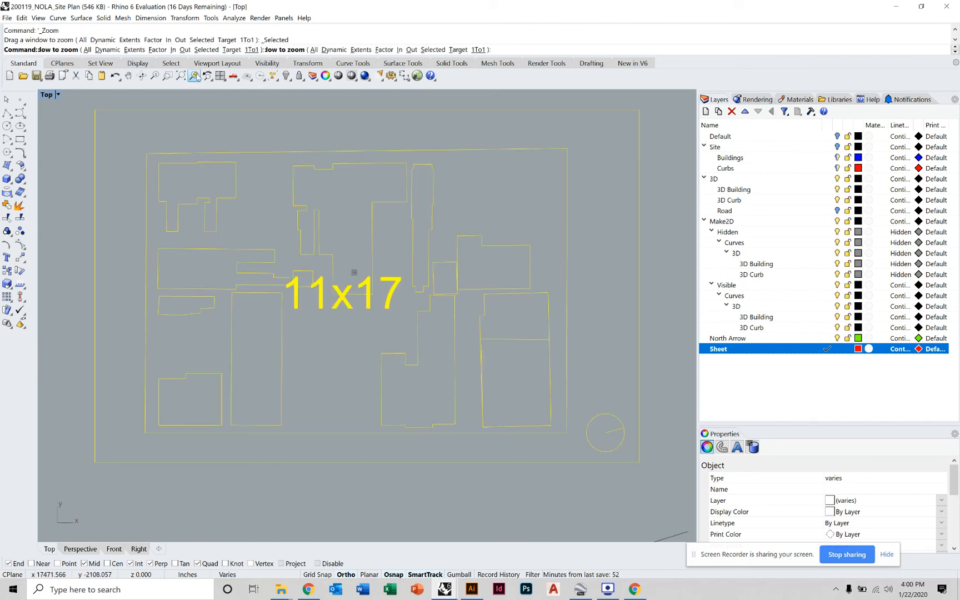
pyautogui.click(7, 18)
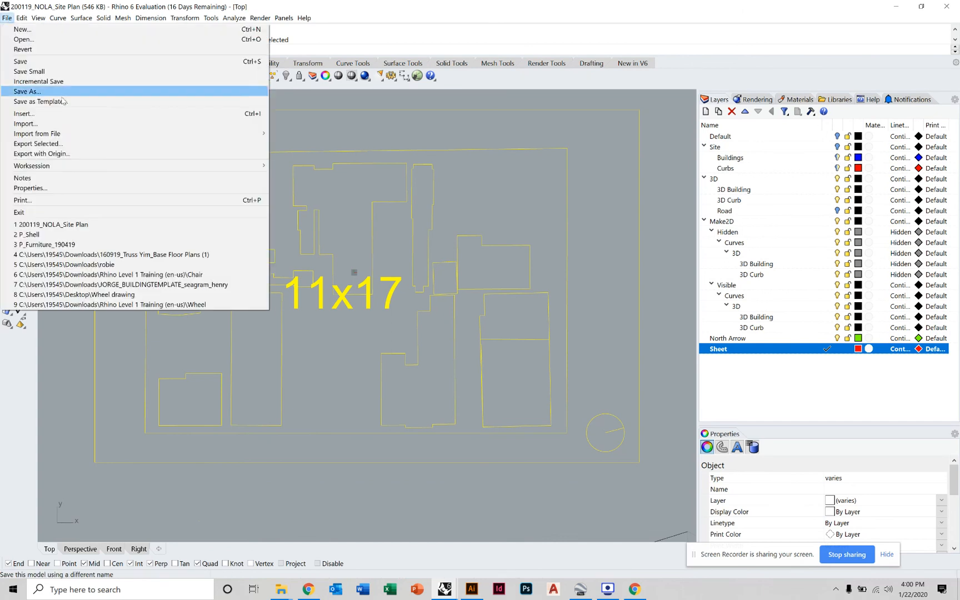
pyautogui.click(63, 143)
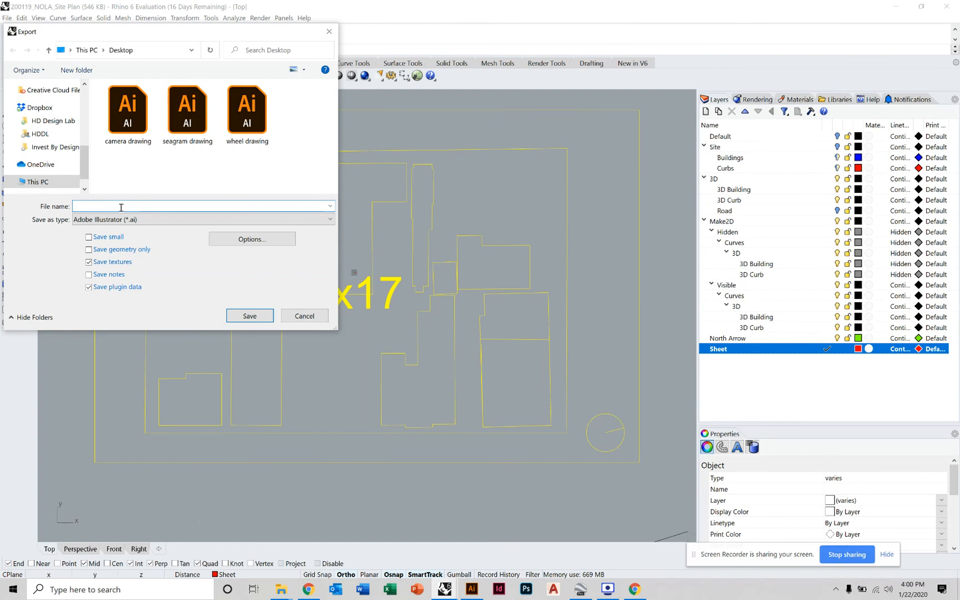
pyautogui.write('site')
pyautogui.write('_164')
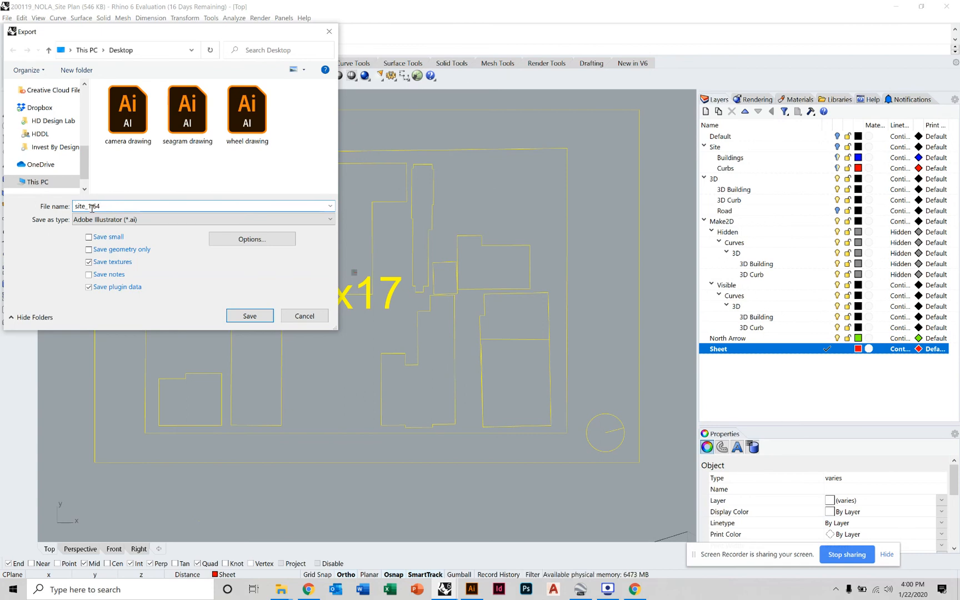
pyautogui.press('Home')
pyautogui.write('NOLA_')
pyautogui.click(240, 316)
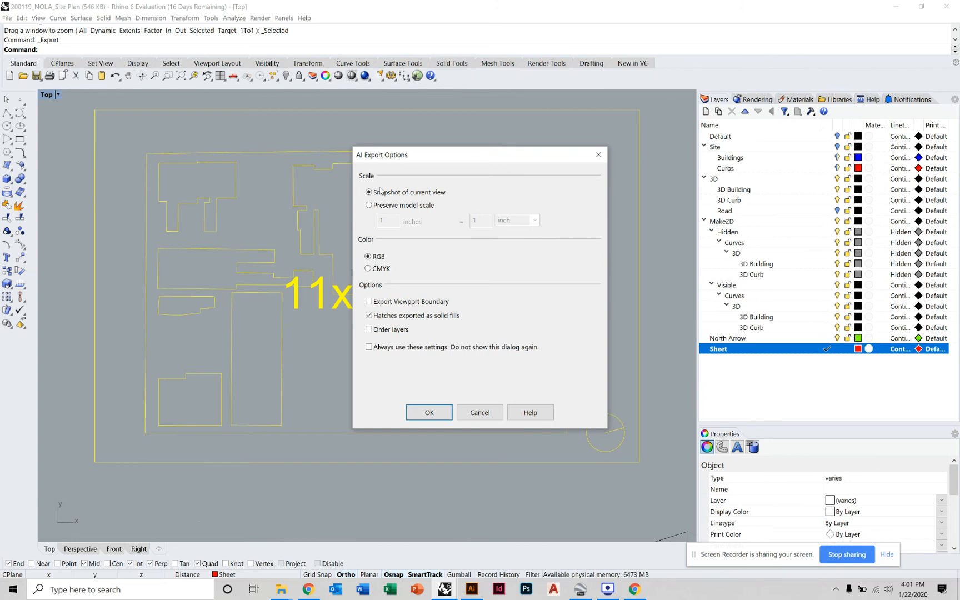
pyautogui.click(479, 412)
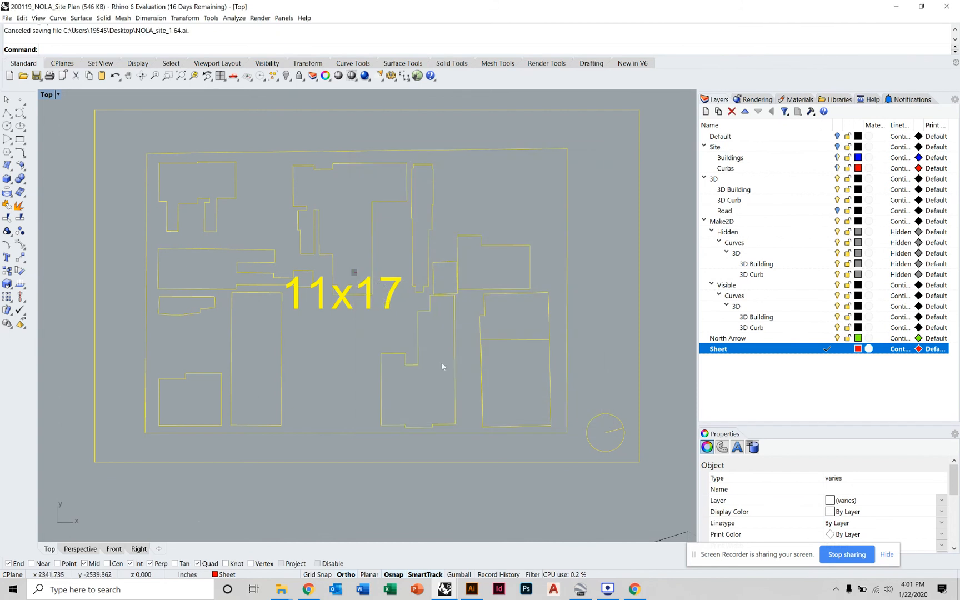
# Re-centre the site plan sheet, including its label and north arrow, by moving it from a point near its middle to 0,0
pyautogui.press('Escape')
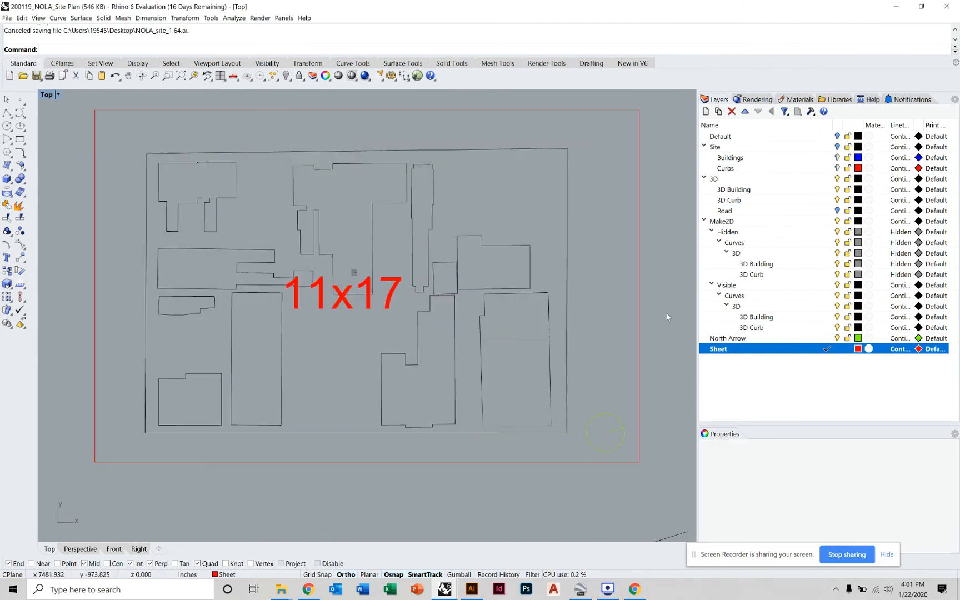
pyautogui.moveTo(613, 440); pyautogui.dragTo(663, 480)
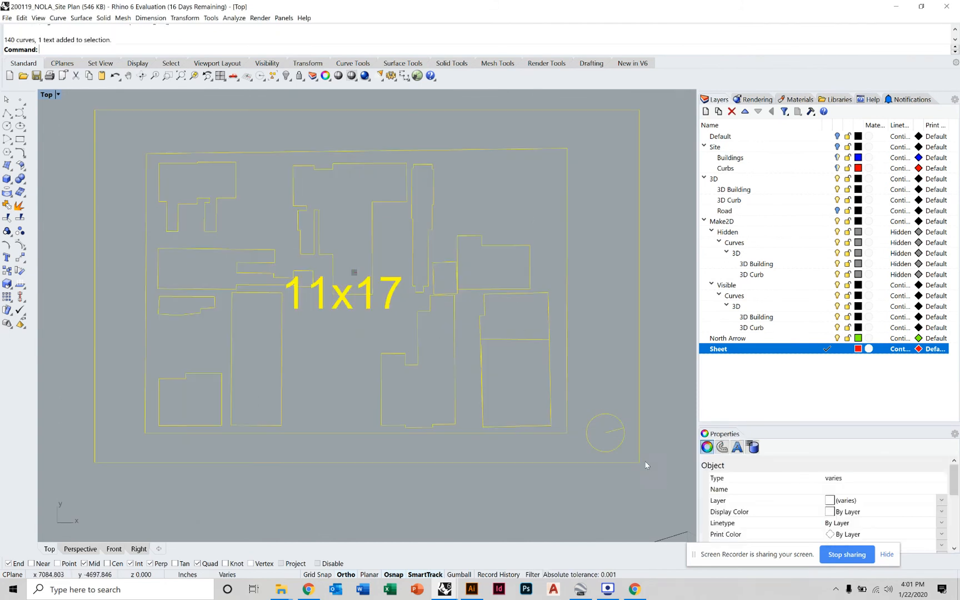
pyautogui.write('M')
pyautogui.press('Return')
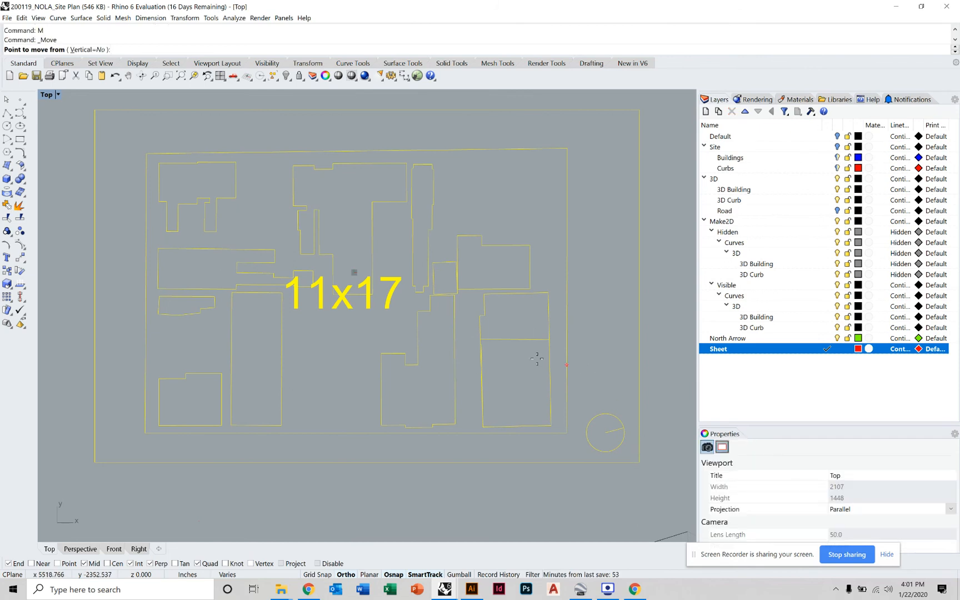
pyautogui.click(345, 274)
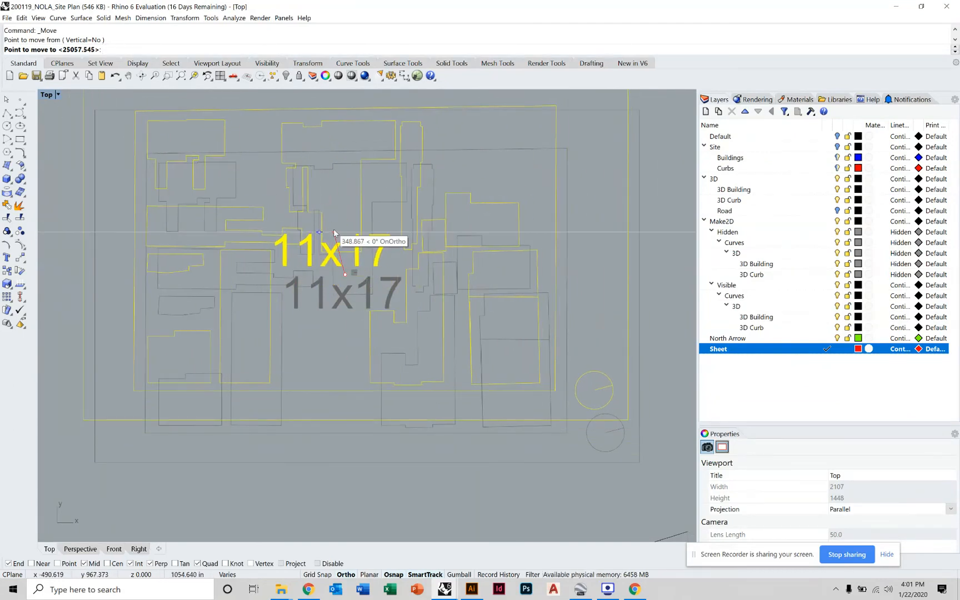
pyautogui.write('0,0')
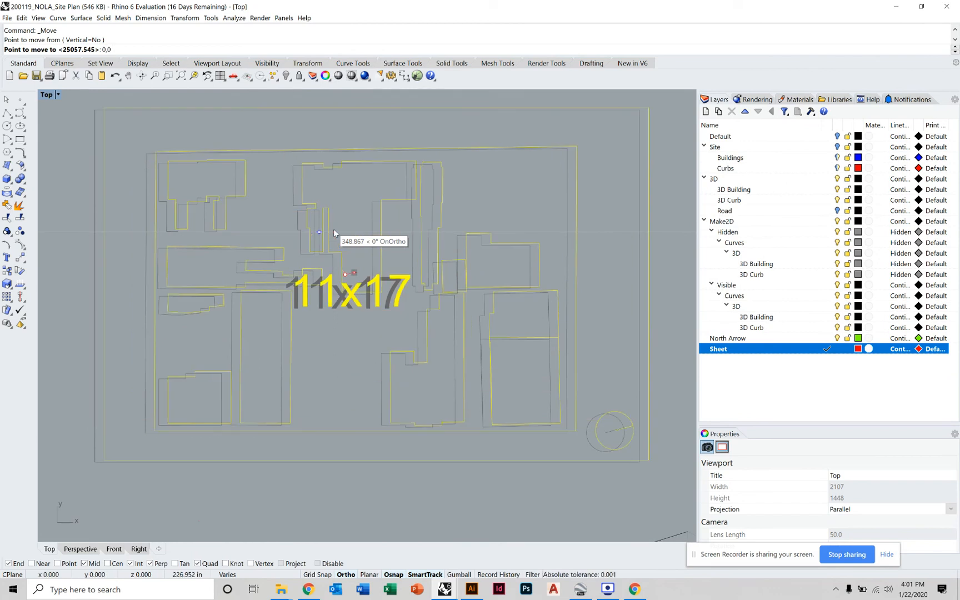
pyautogui.press('Return')
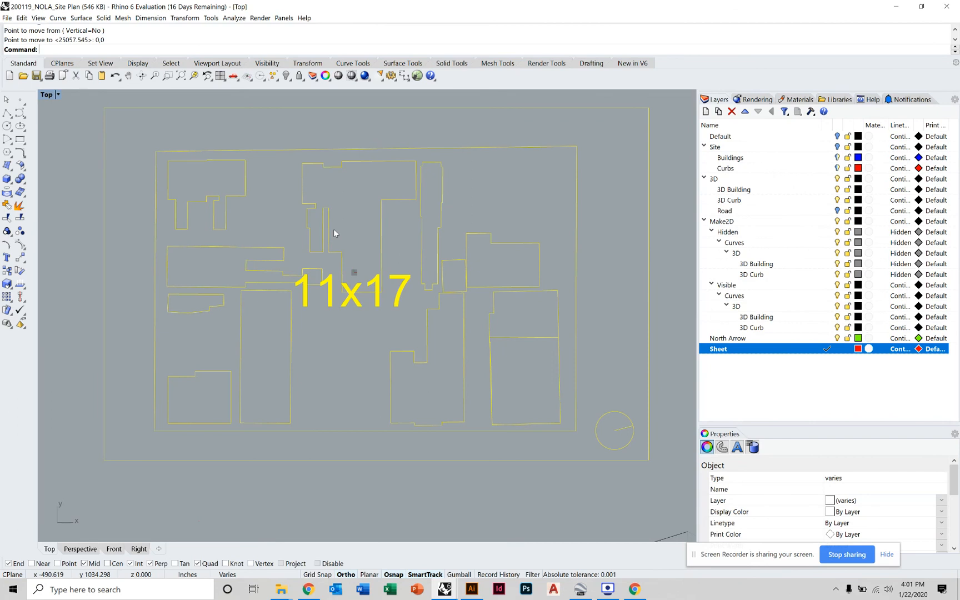
# Save an export of the selected site plan to the Desktop as an Adobe Illustrator file named NOLA_Site 1.64
pyautogui.click(9, 18)
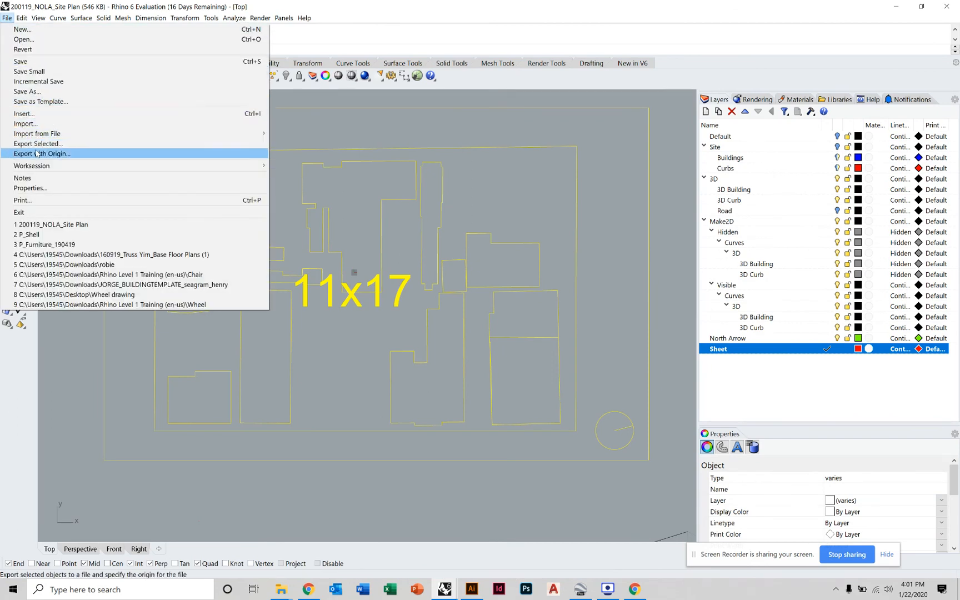
pyautogui.click(37, 153)
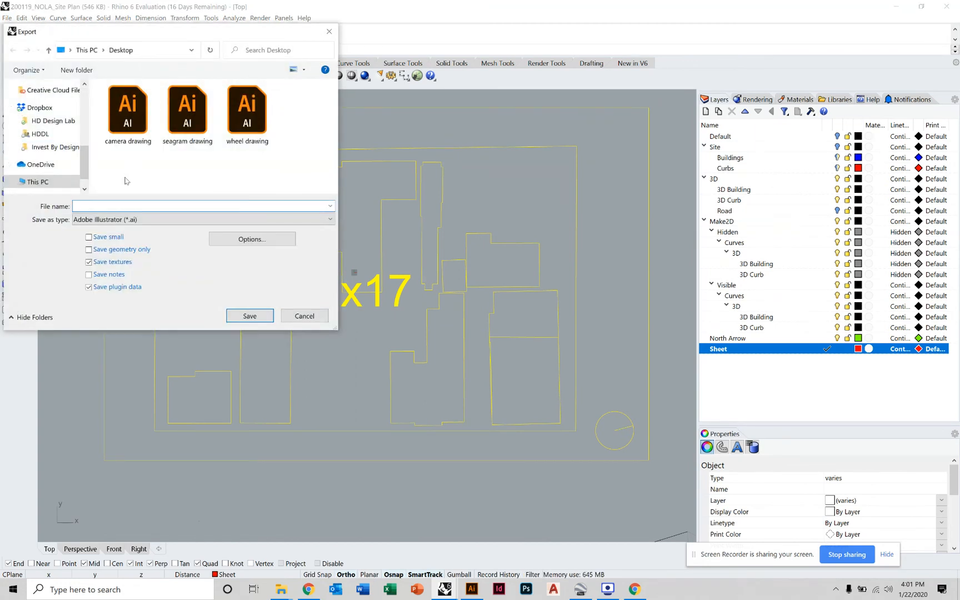
pyautogui.write('NOL')
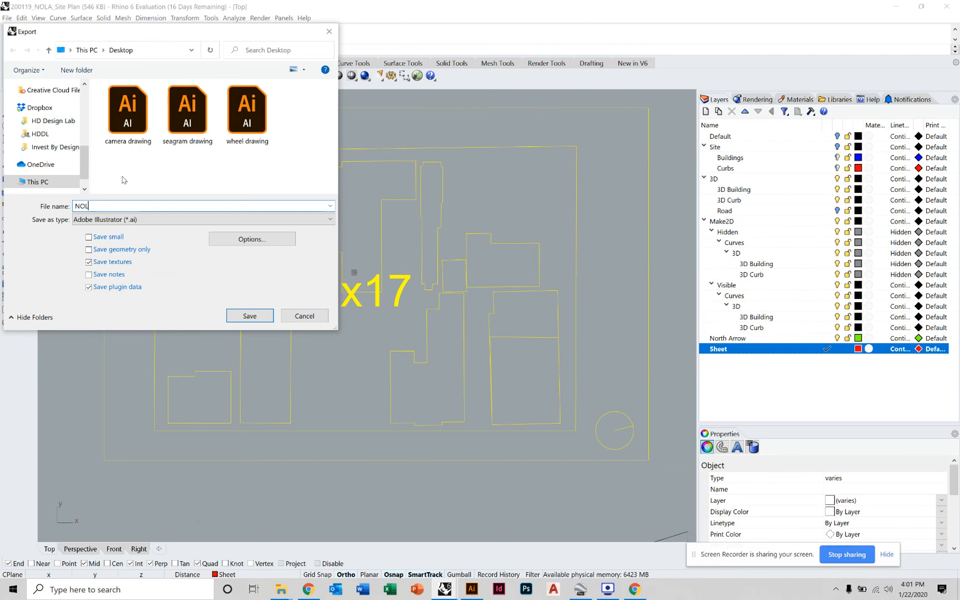
pyautogui.write('A_Site')
pyautogui.write('1.64')
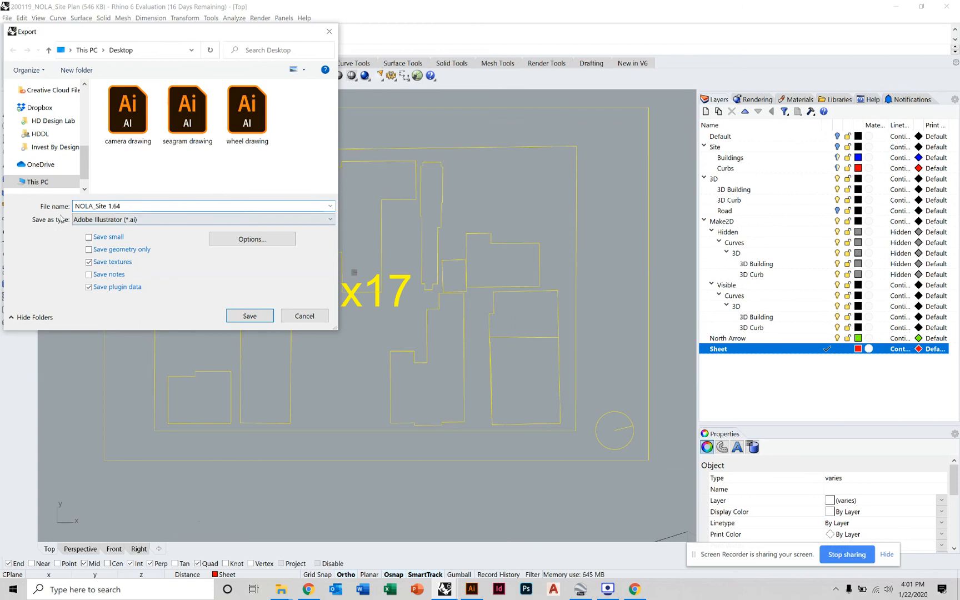
pyautogui.click(107, 222)
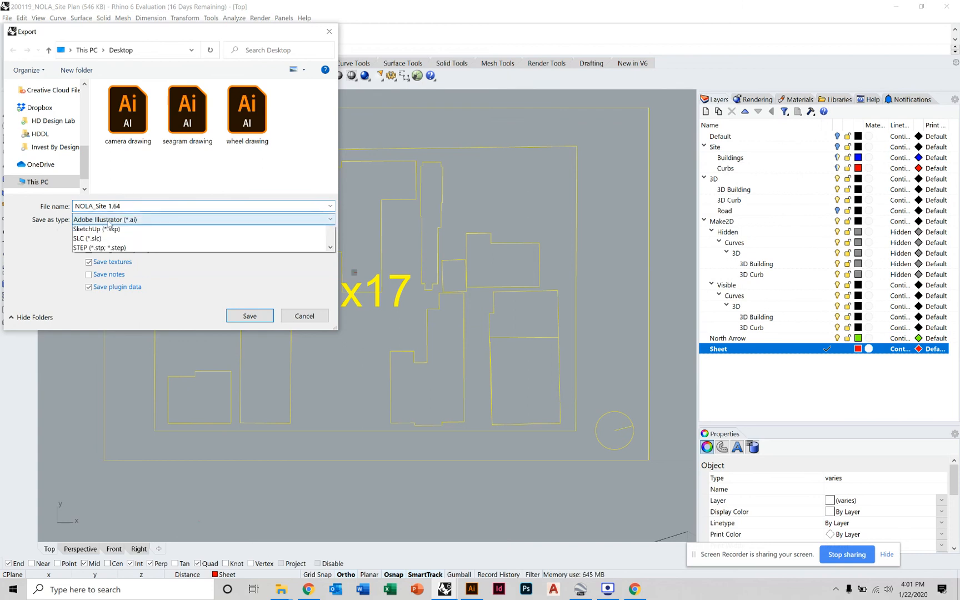
pyautogui.scroll(3, 131, 252)
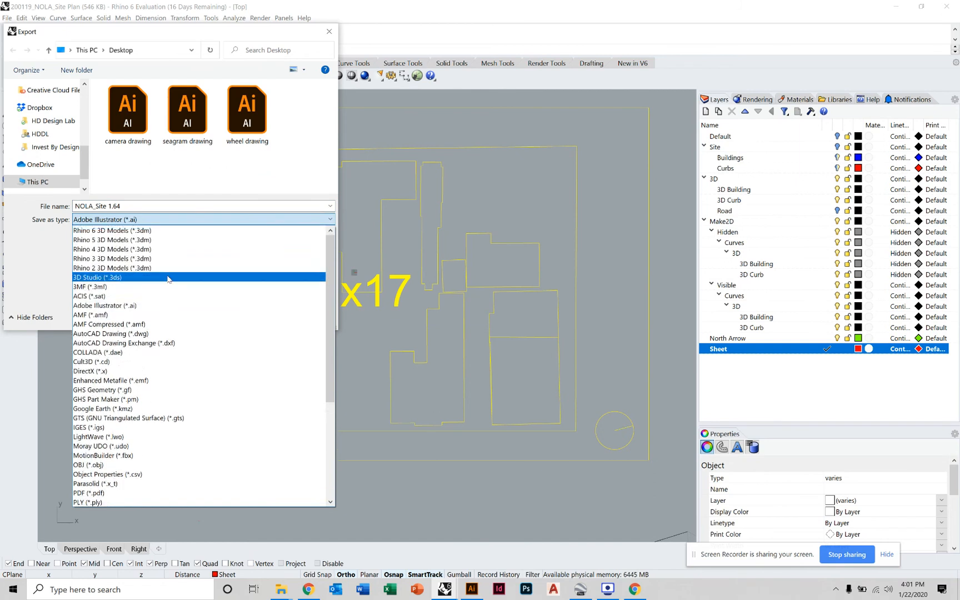
pyautogui.click(129, 307)
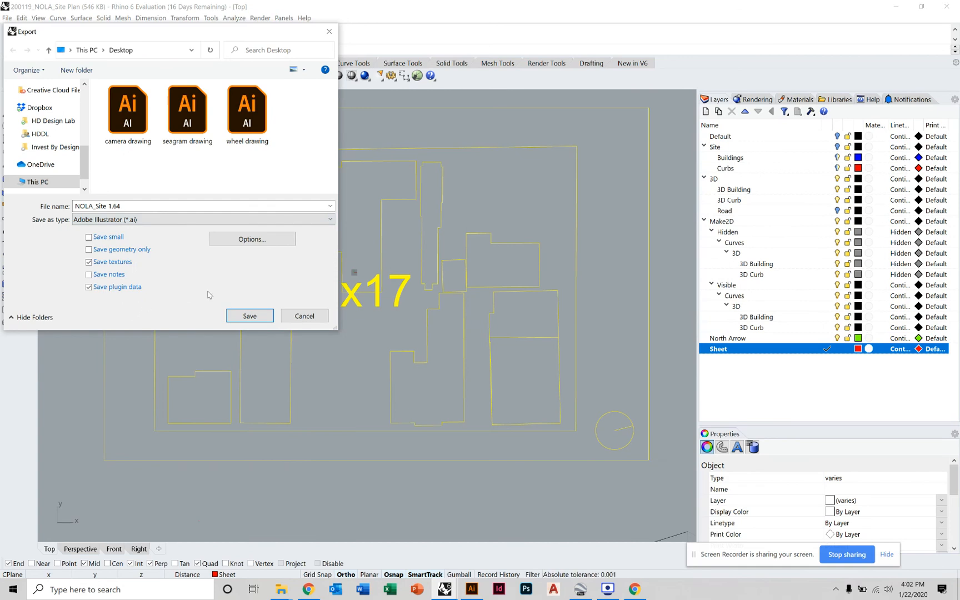
pyautogui.click(249, 315)
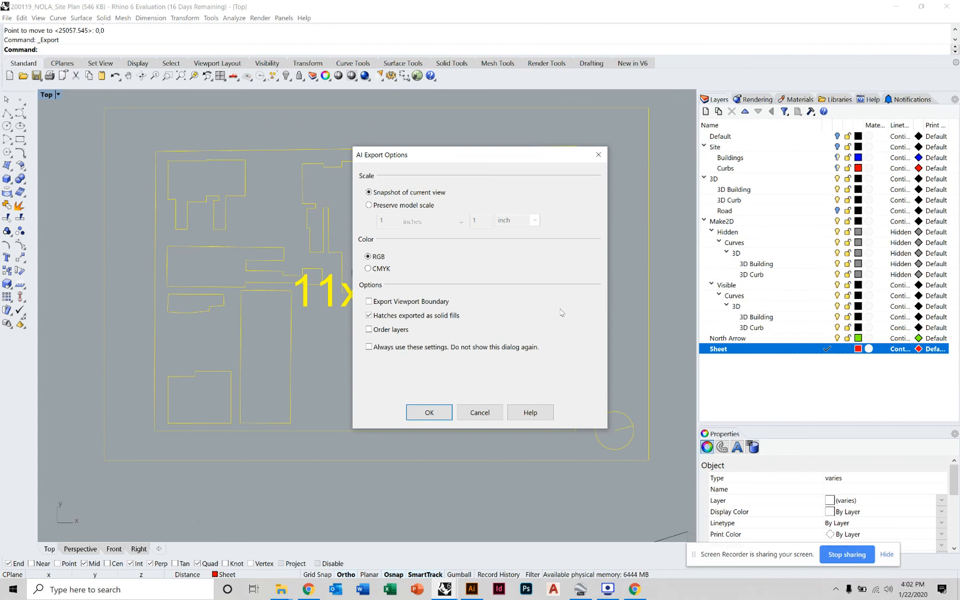
# Preserve the model scale at .015625 inches = 12 inches in the AI export options and complete the export
pyautogui.click(409, 210)
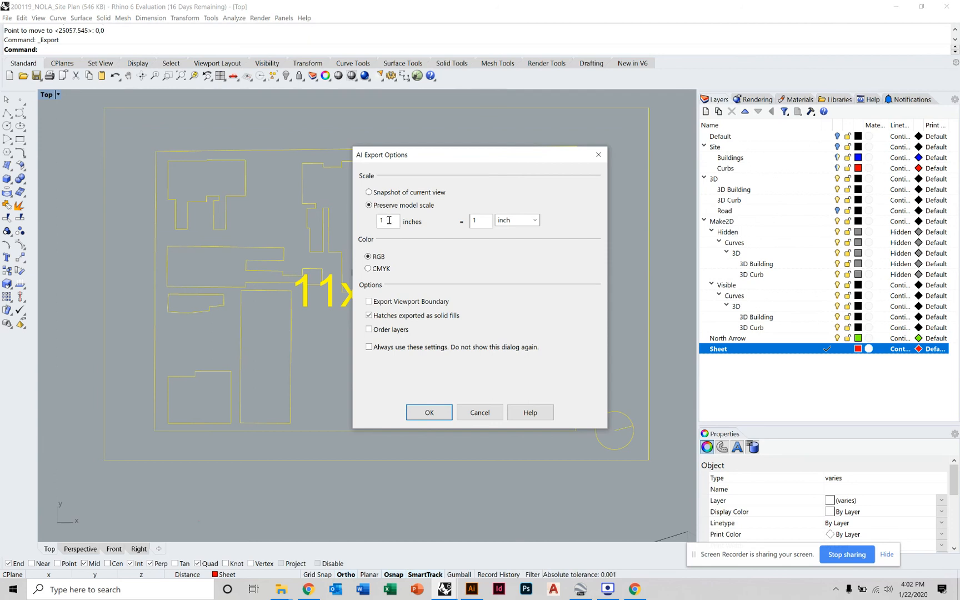
pyautogui.doubleClick(386, 221)
pyautogui.press('BackSpace')
pyautogui.write('.01')
pyautogui.write('56')
pyautogui.write('25')
pyautogui.click(479, 220)
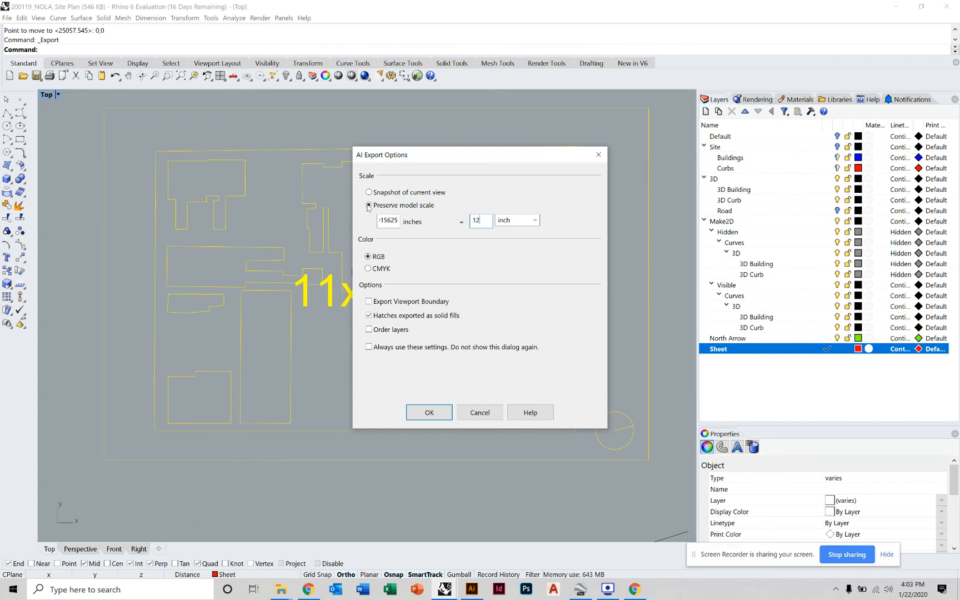
pyautogui.moveTo(396, 221); pyautogui.dragTo(340, 224)
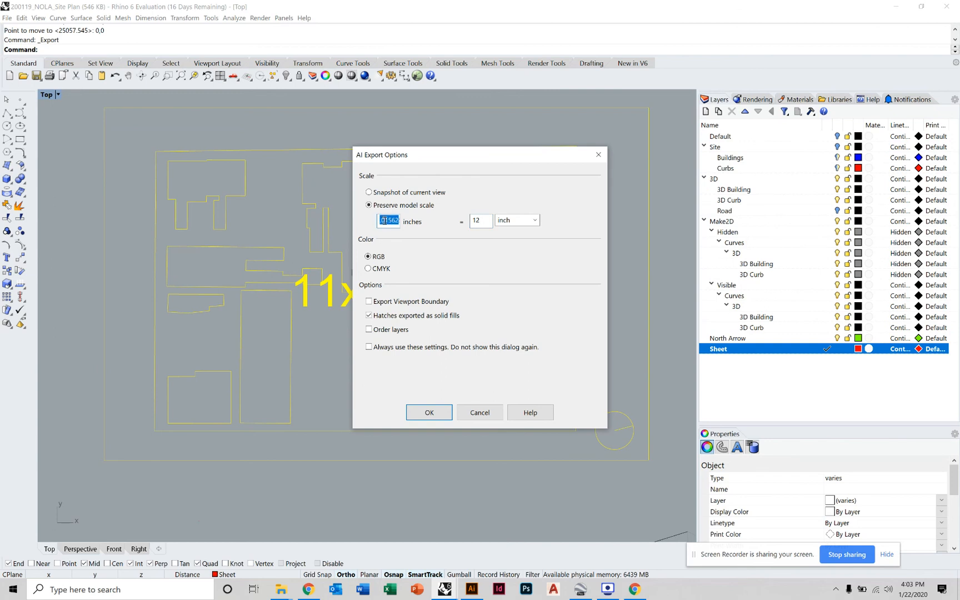
pyautogui.click(383, 223)
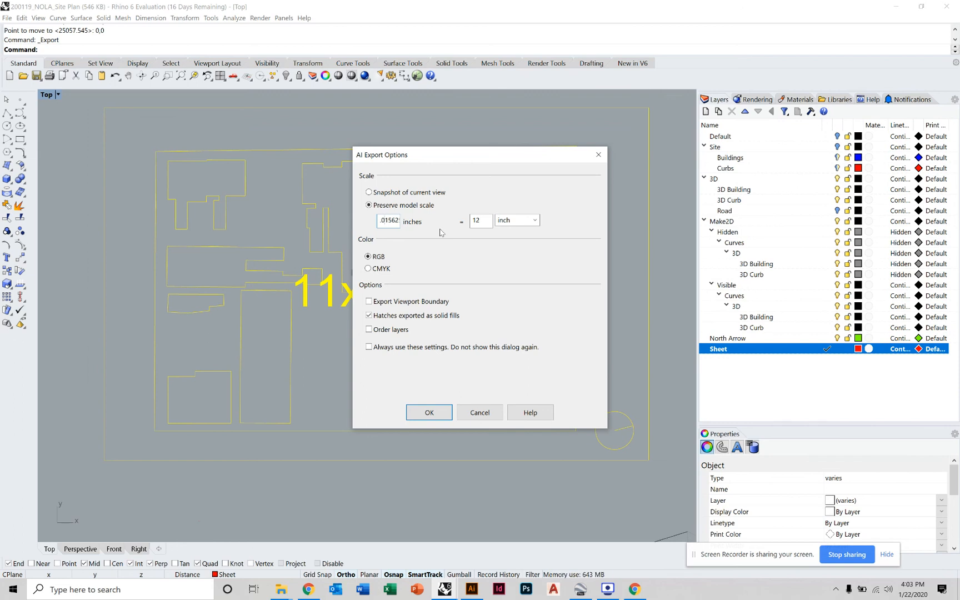
pyautogui.press('End')
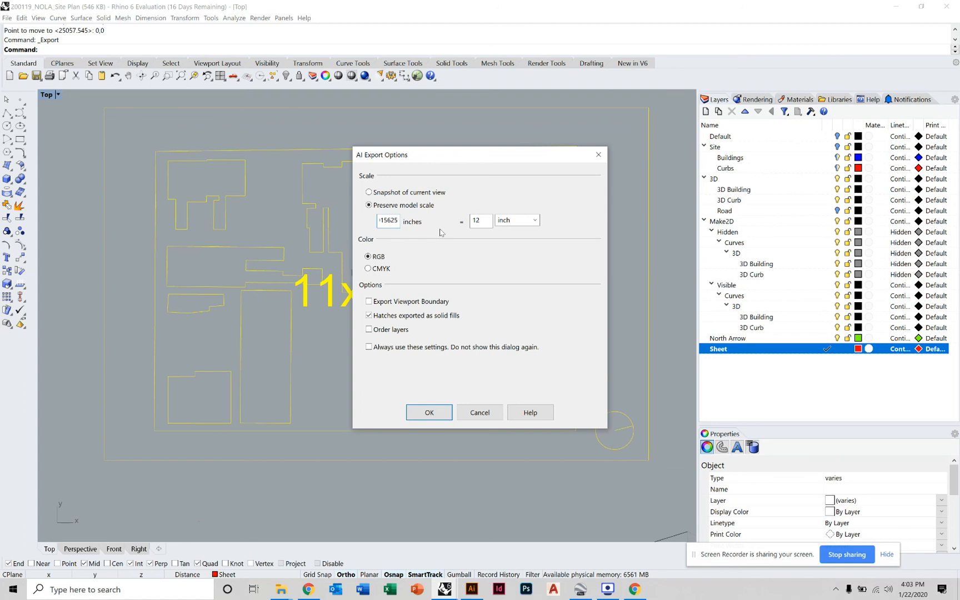
pyautogui.click(430, 412)
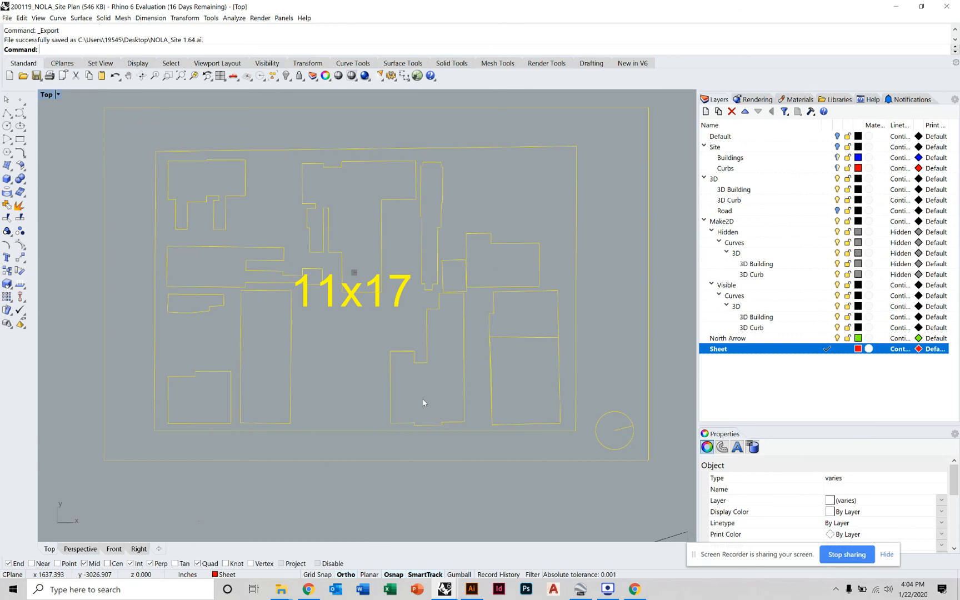
# Open the exported NOLA_Site 1.64 file from the desktop in Illustrator, leaving its legacy text as is and accepting the recovered content
pyautogui.click(898, 7)
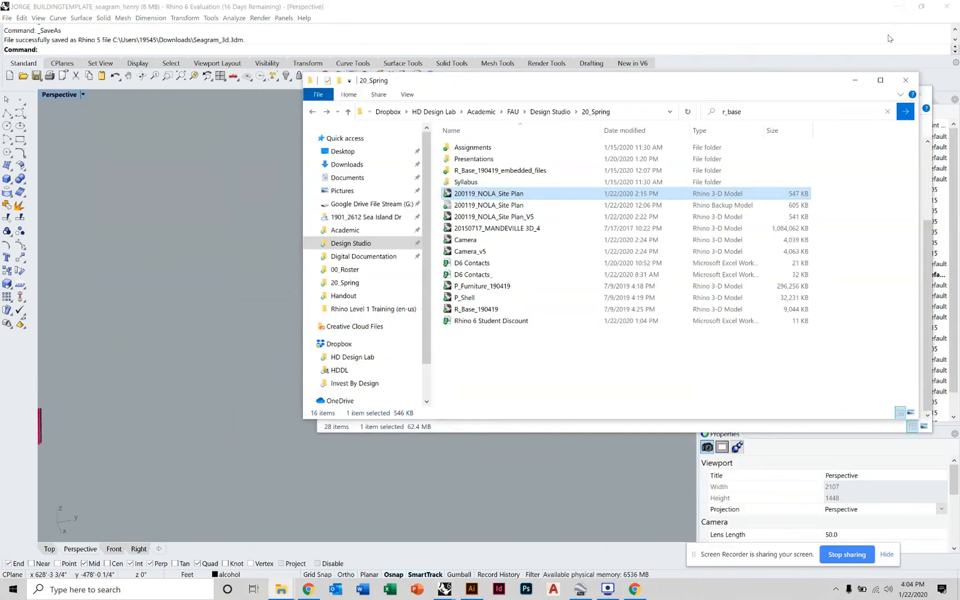
pyautogui.press('super+d')
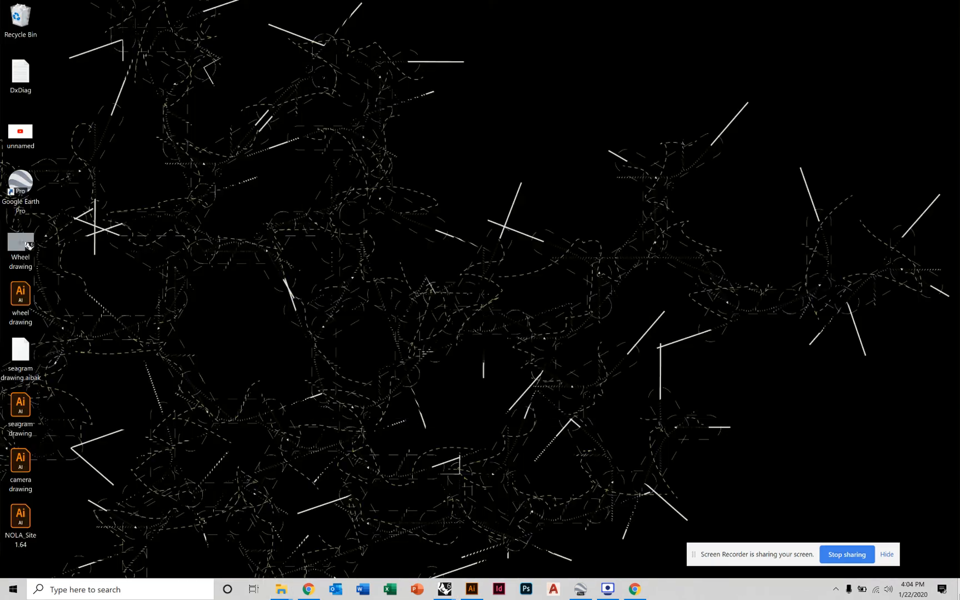
pyautogui.click(36, 524)
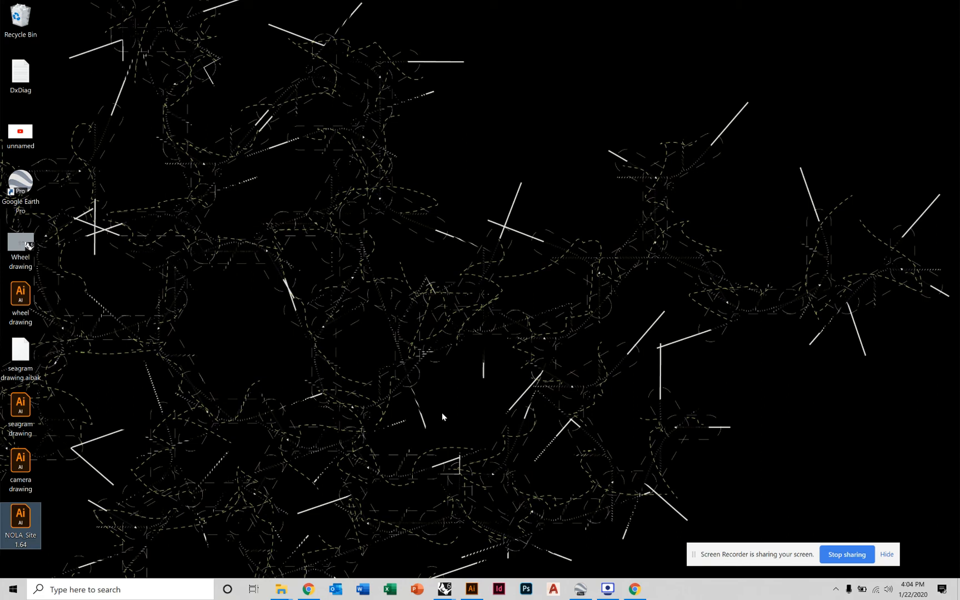
pyautogui.doubleClick(20, 517)
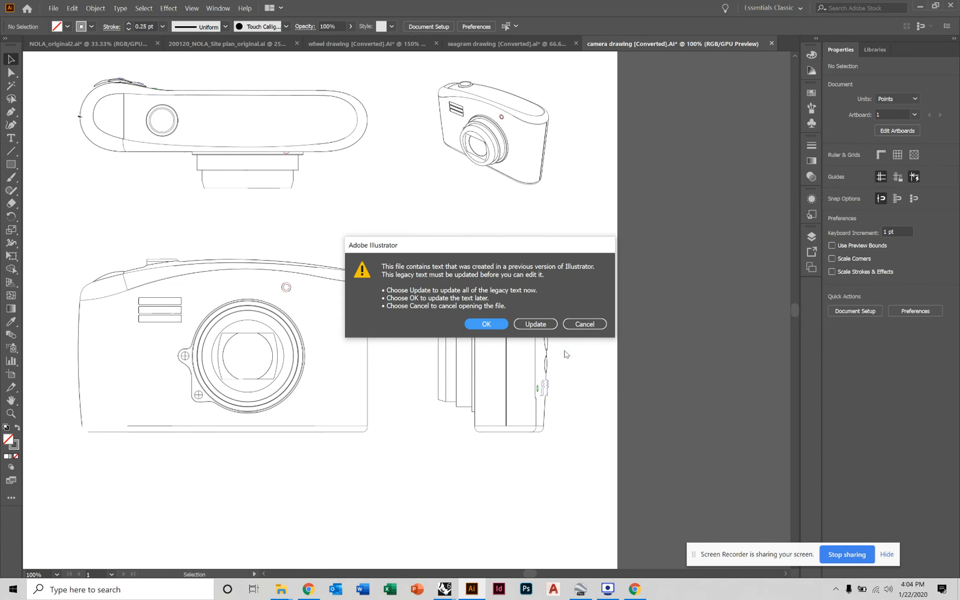
pyautogui.click(484, 323)
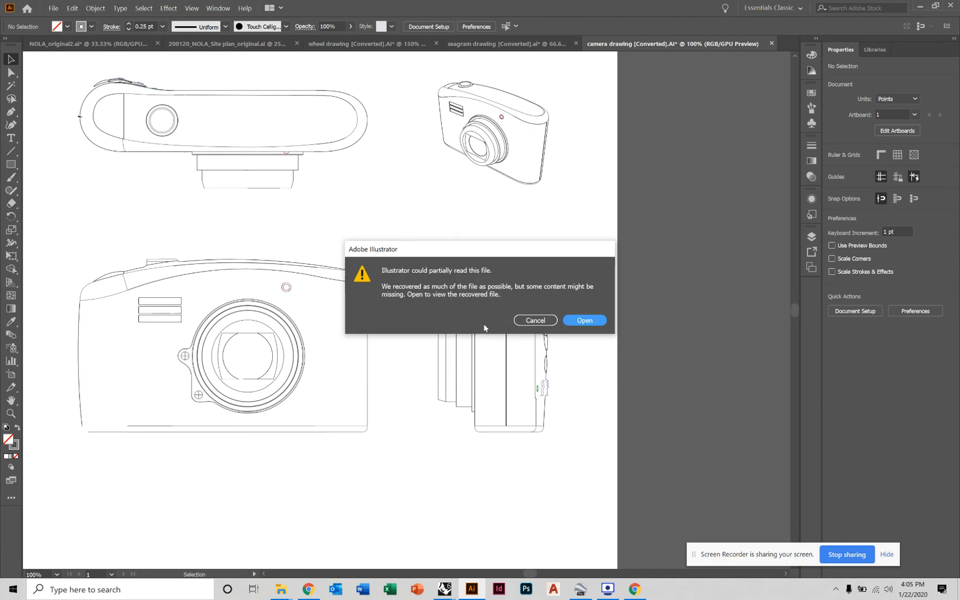
pyautogui.click(584, 320)
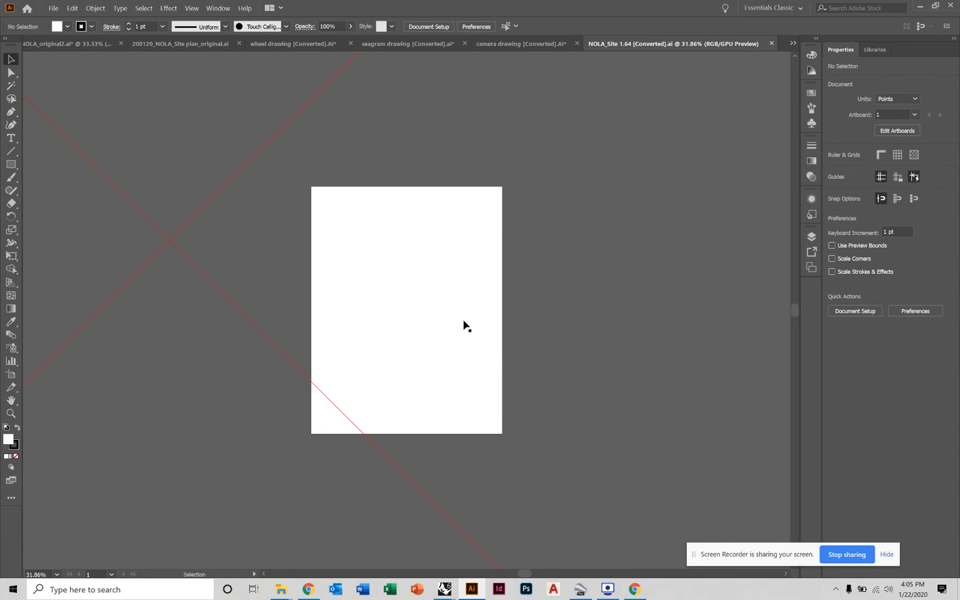
# Examine the imported group in Illustrator and compare it with the 11x17 text label on the sheet in Rhino
pyautogui.click(756, 118)
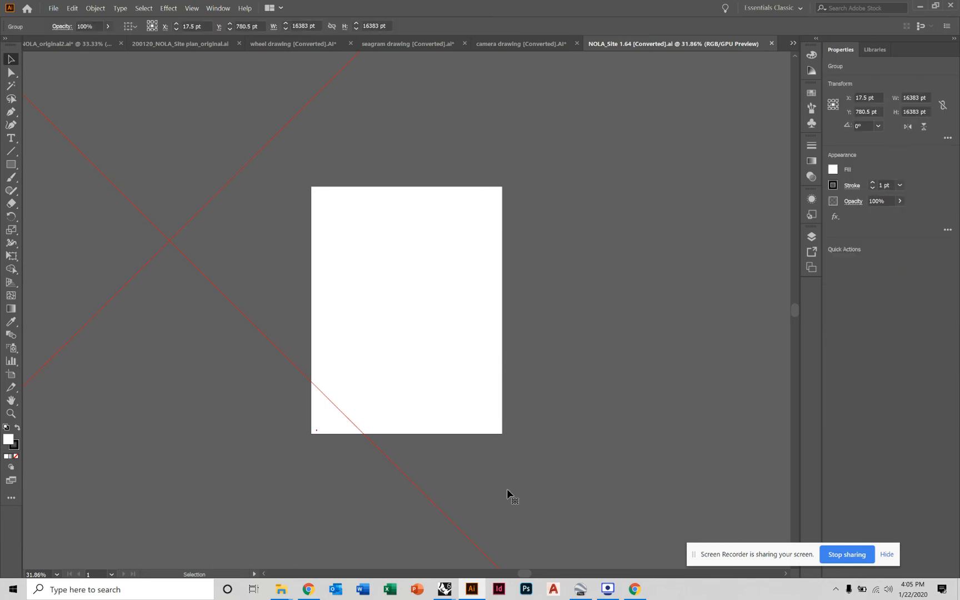
pyautogui.moveTo(448, 587)
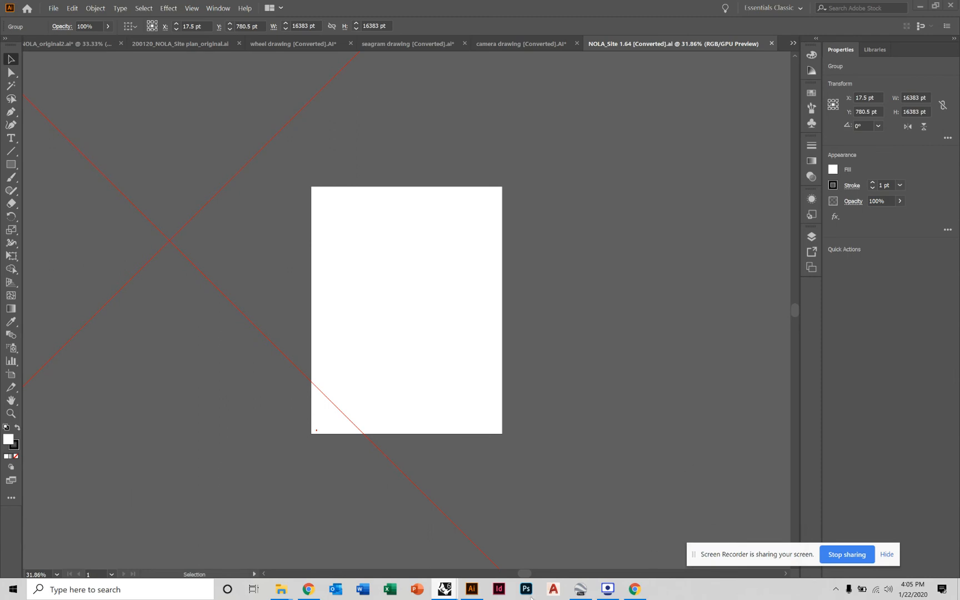
pyautogui.click(440, 524)
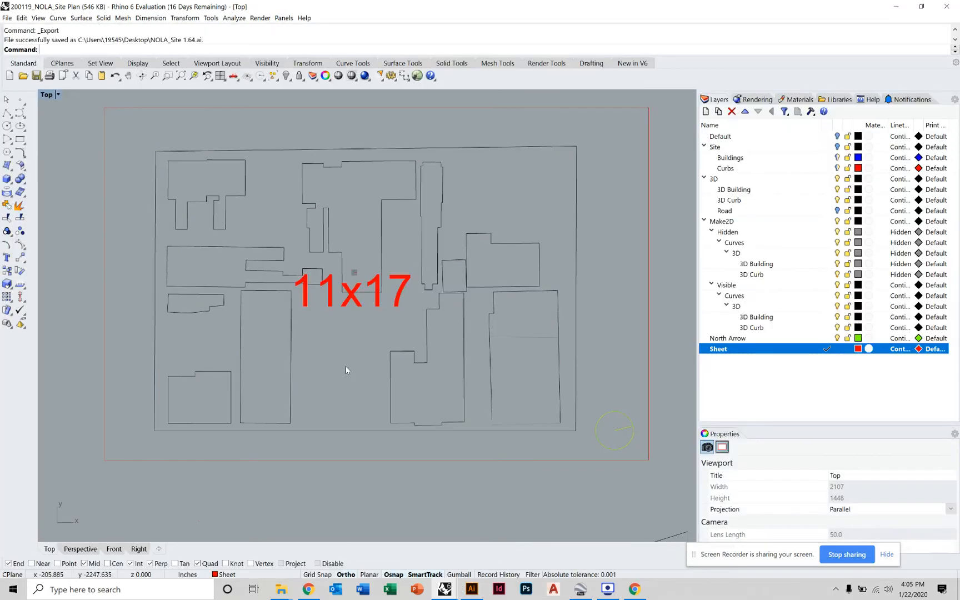
pyautogui.scroll(2, 370, 305)
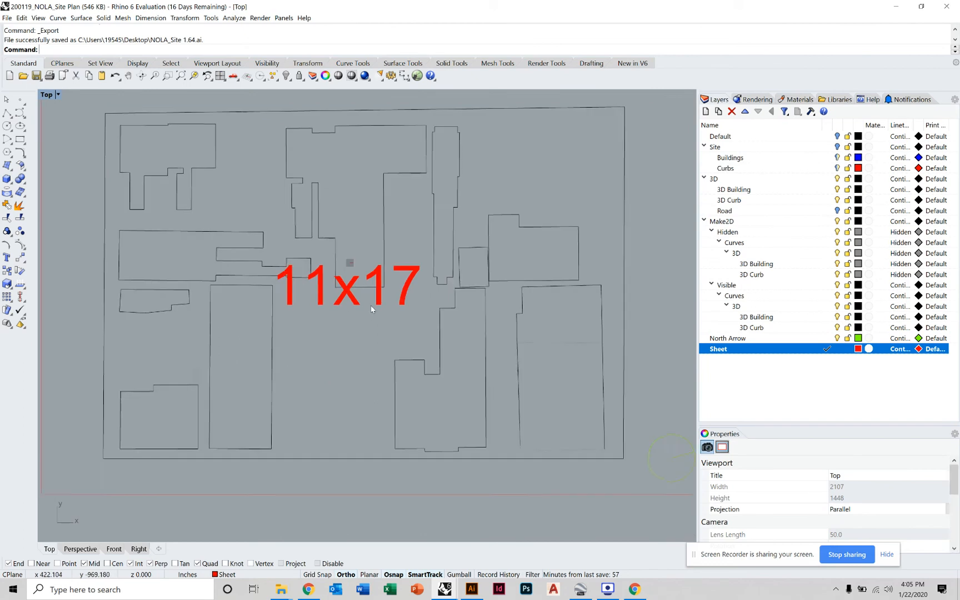
pyautogui.click(370, 305)
pyautogui.scroll(3, 298, 269)
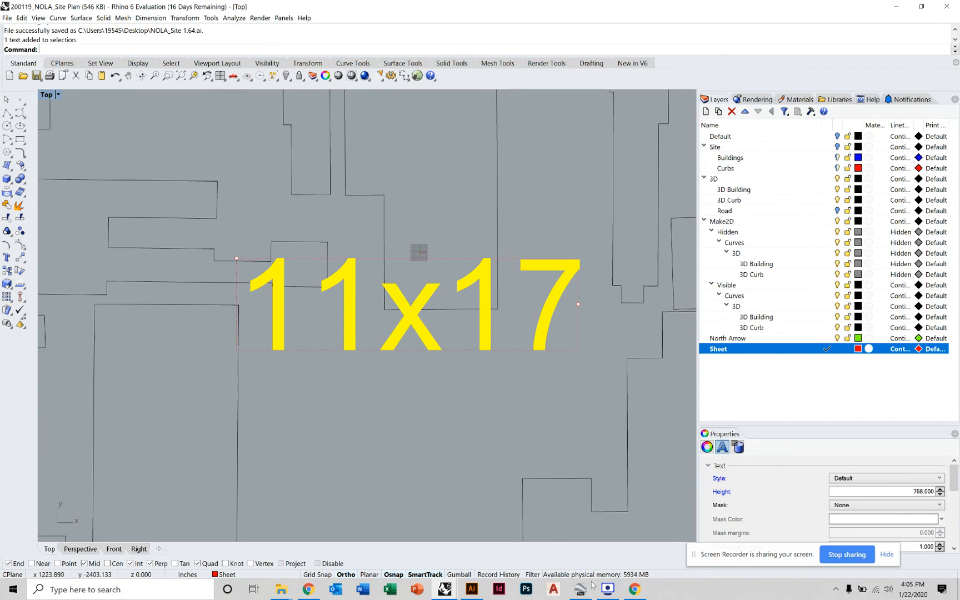
pyautogui.click(472, 590)
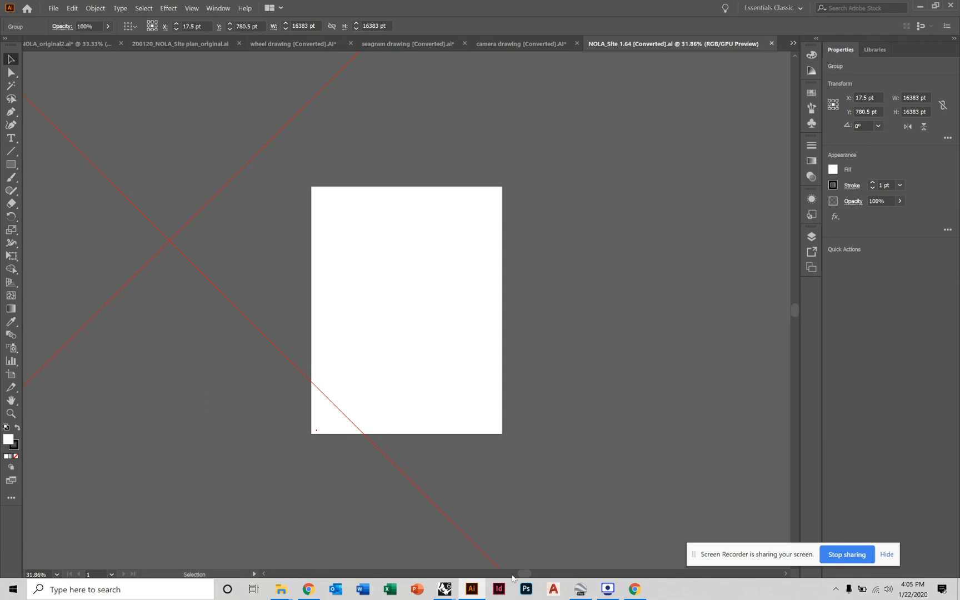
pyautogui.keyDown('alt'); pyautogui.scroll(-3, 573, 439); pyautogui.keyUp('alt')
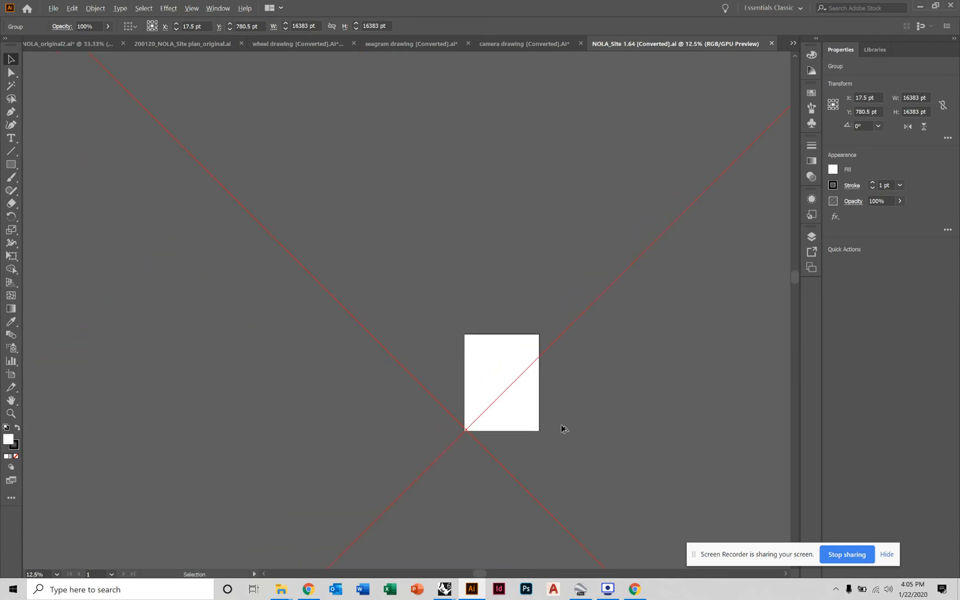
# Close the NOLA_Site 1.64 and camera drawing documents without saving, and return to the Rhino site plan
pyautogui.click(771, 43)
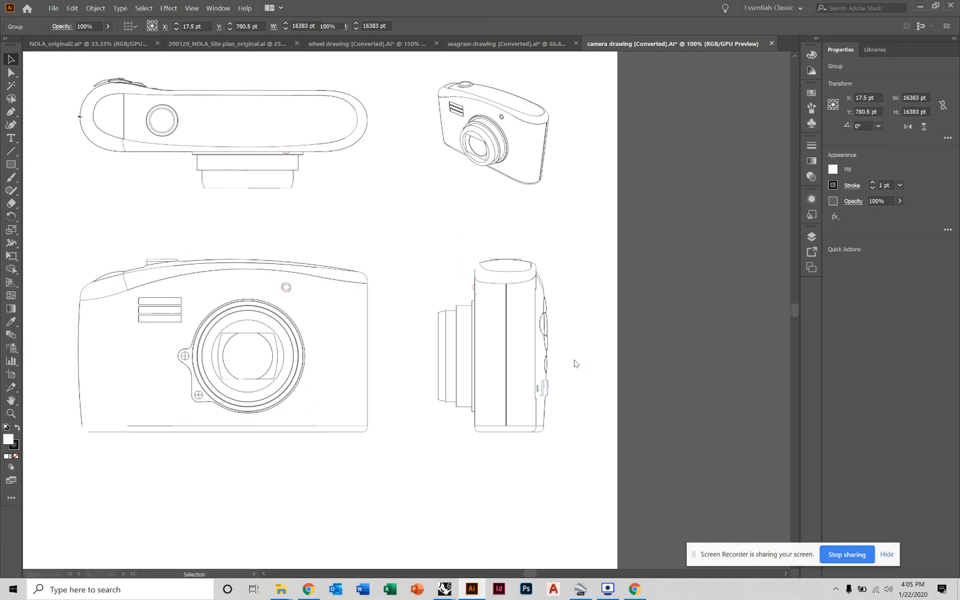
pyautogui.click(771, 43)
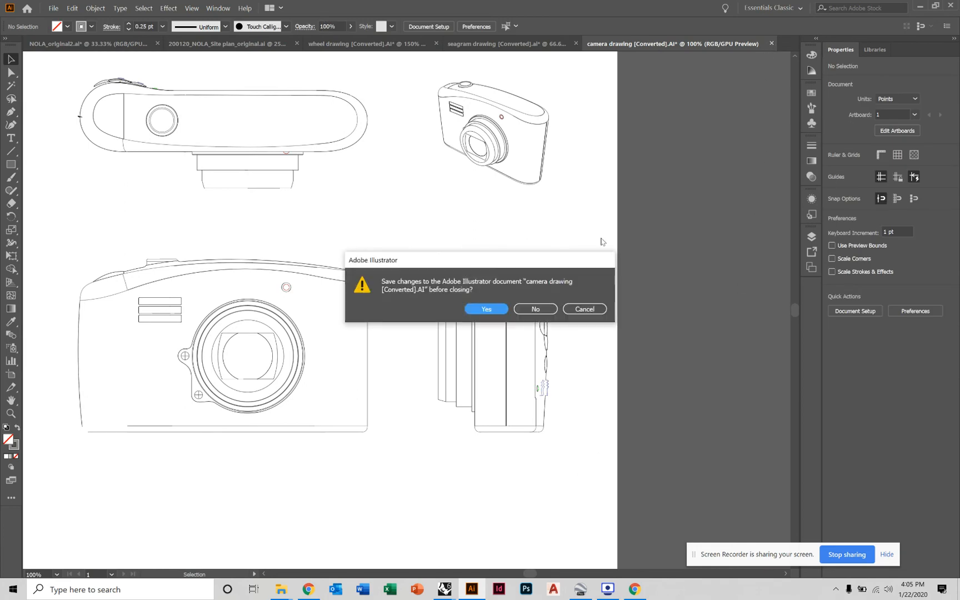
pyautogui.click(536, 309)
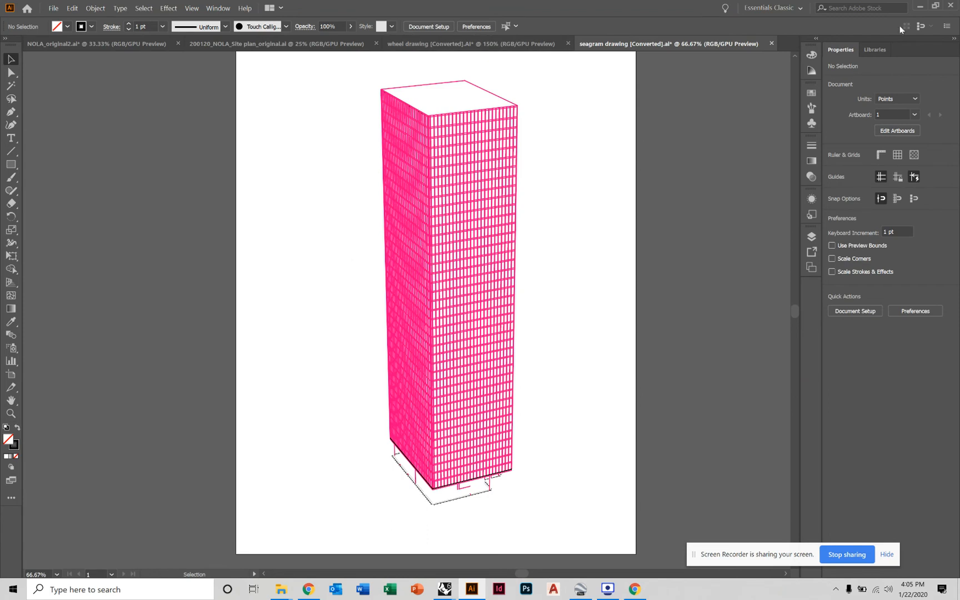
pyautogui.click(919, 7)
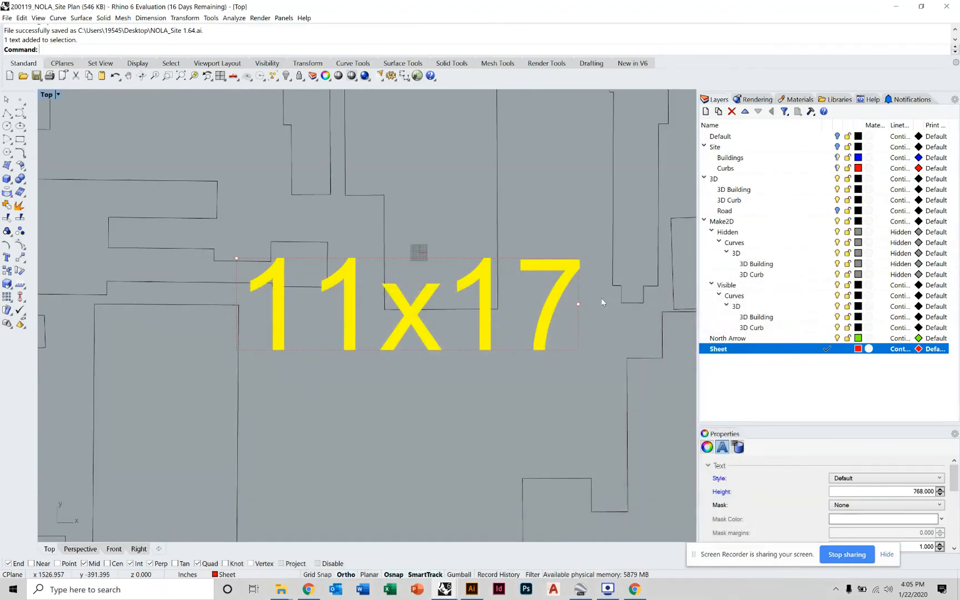
# Delete the 11x17 text label from the middle of the site plan sheet
pyautogui.click(548, 222)
pyautogui.click(539, 265)
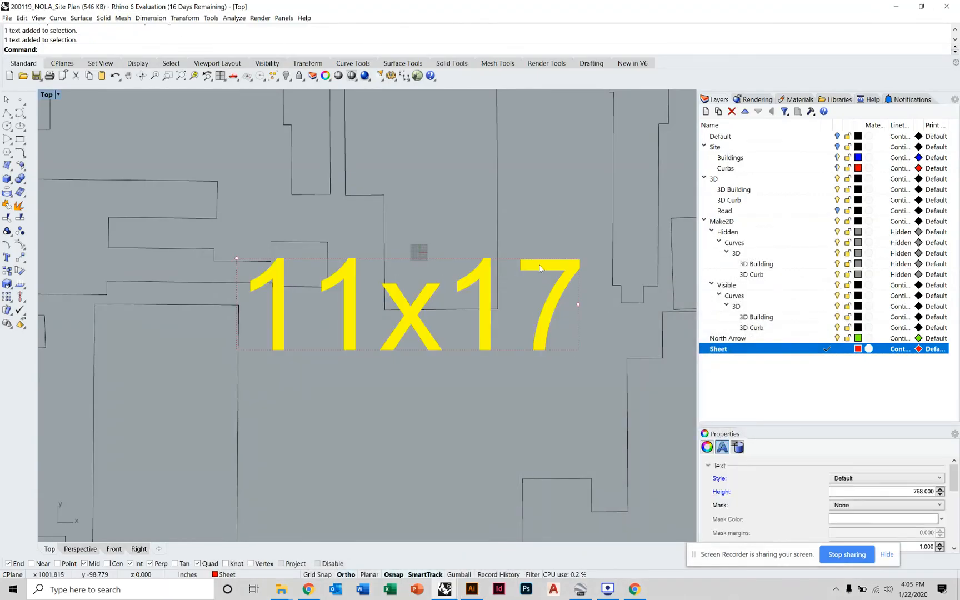
pyautogui.press('Delete')
# Select all the site plan linework together with its sheet border and north arrow
pyautogui.scroll(-8, 527, 244)
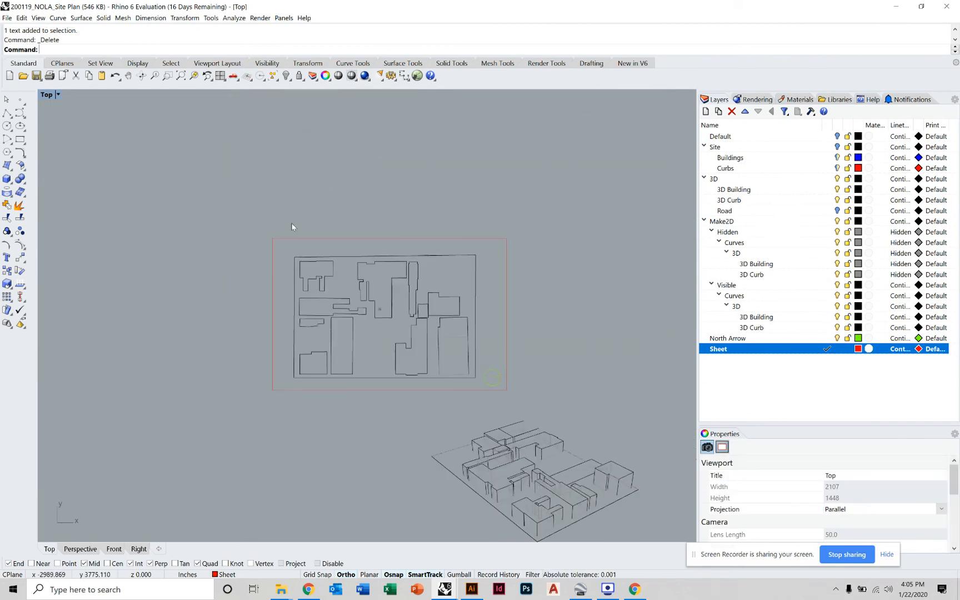
pyautogui.moveTo(486, 354); pyautogui.dragTo(520, 400)
pyautogui.scroll(5, 423, 317)
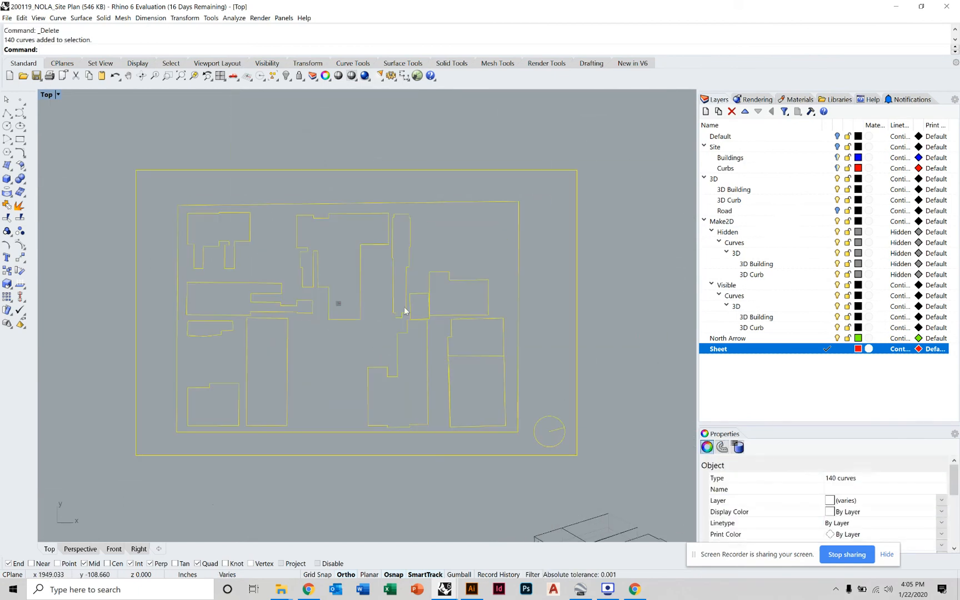
# Try to export the selection over the NOLA_Site 1.64 Illustrator file, preserving model scale at 0.015625 inches = 12 inches
pyautogui.click(7, 18)
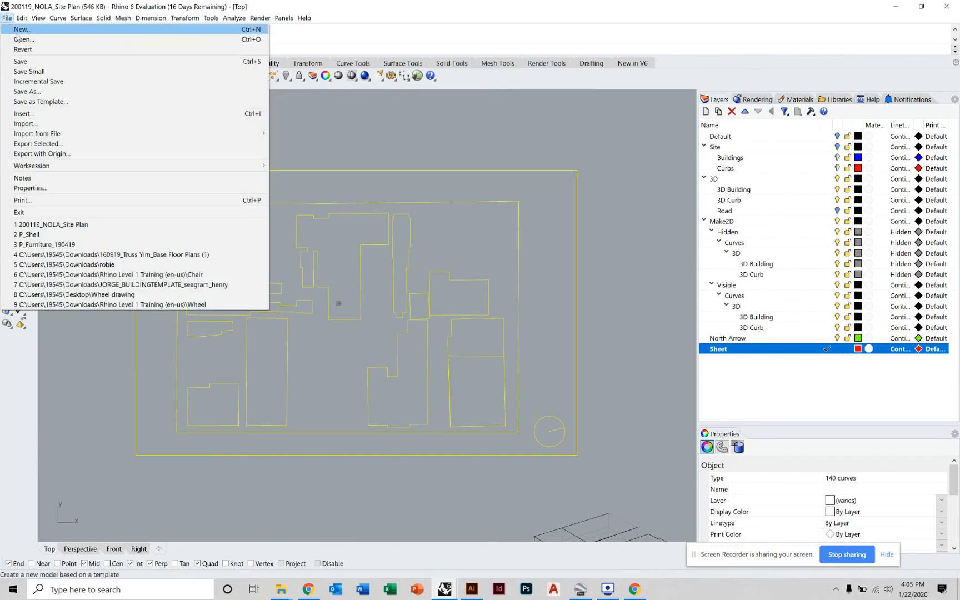
pyautogui.click(44, 143)
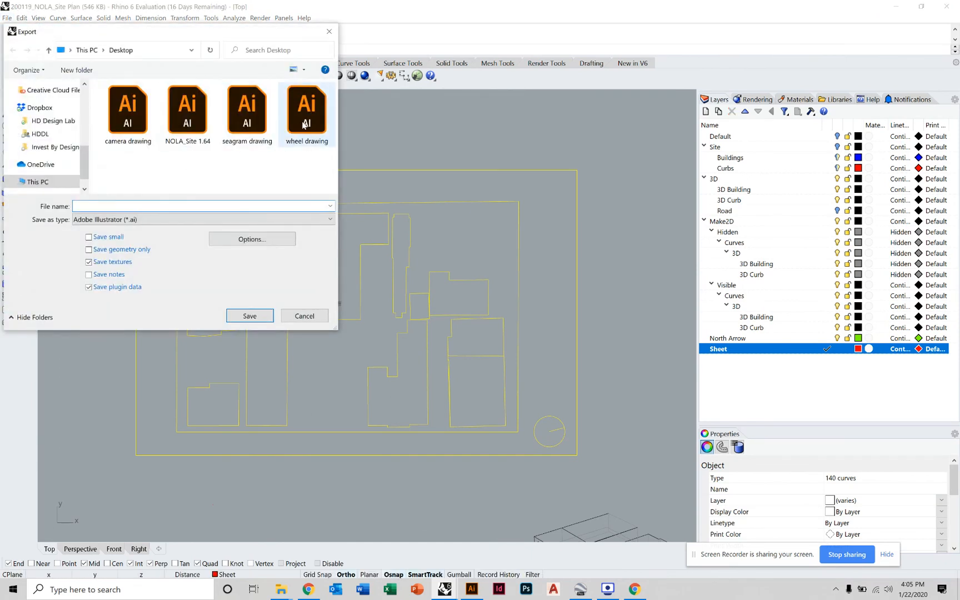
pyautogui.click(189, 114)
pyautogui.click(238, 317)
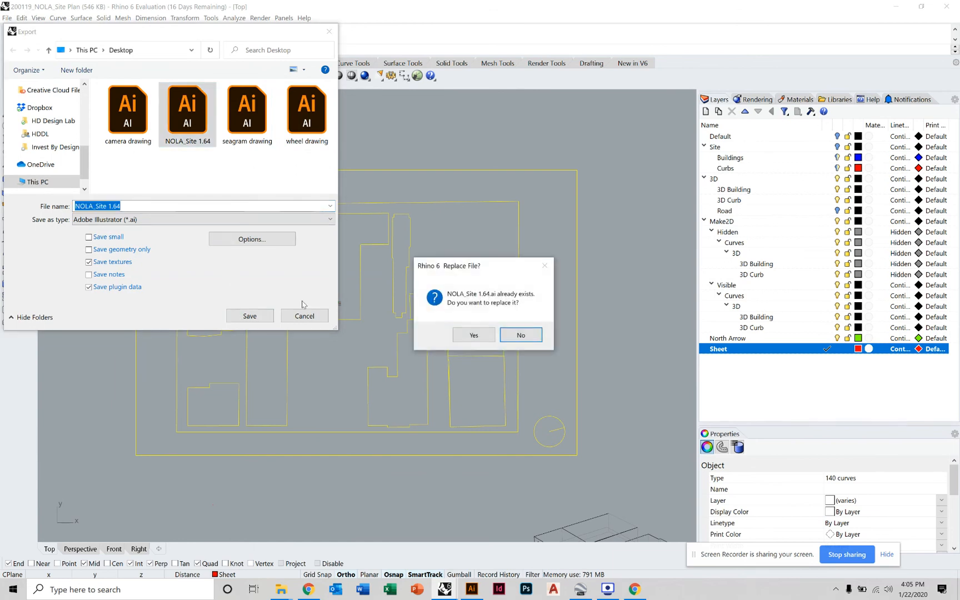
pyautogui.click(467, 335)
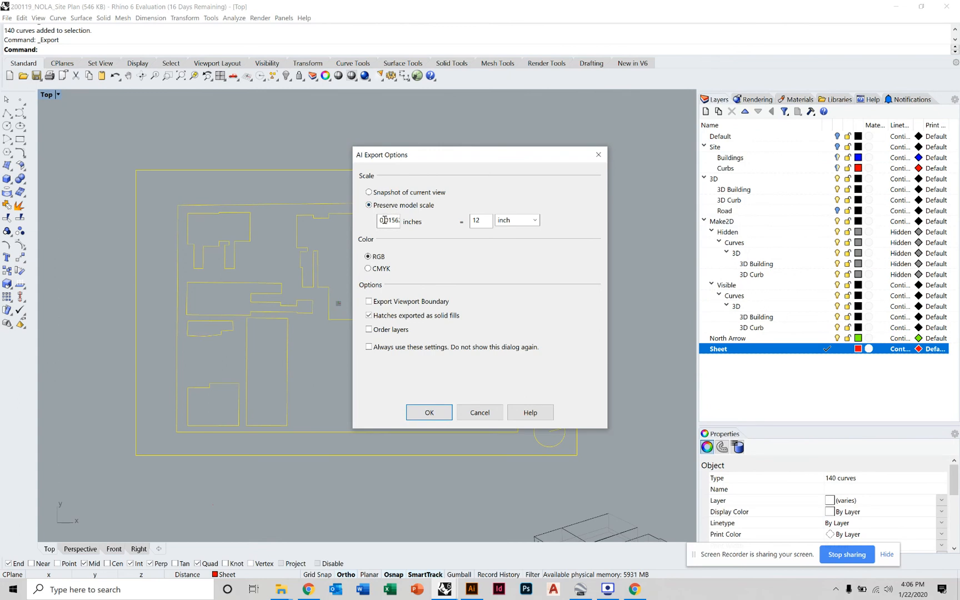
pyautogui.moveTo(381, 220); pyautogui.dragTo(428, 225)
pyautogui.click(427, 411)
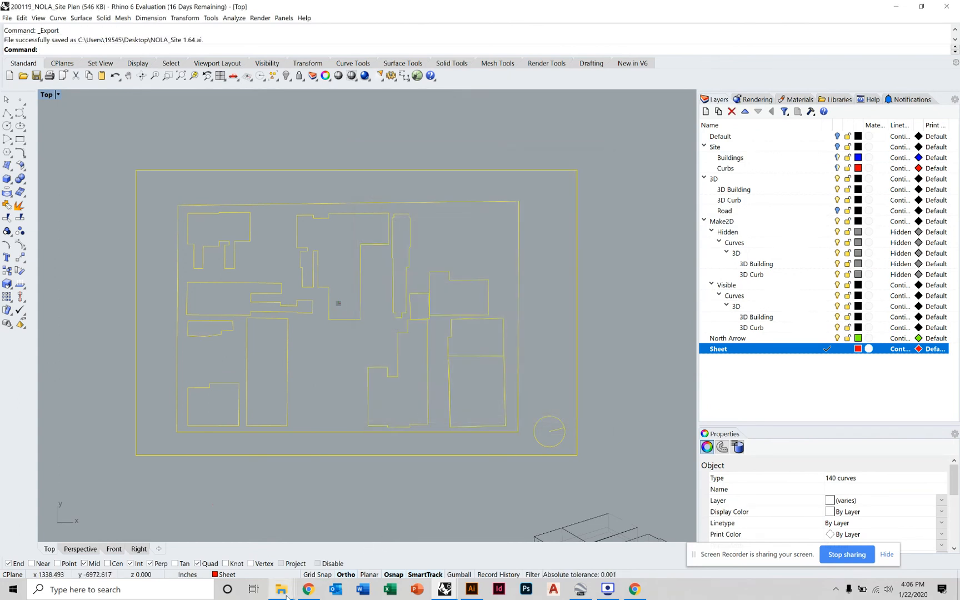
# Open the exported NOLA_Site 1.64 file from the desktop in Illustrator, check the area around its artboard for artwork, and close it
pyautogui.moveTo(283, 593)
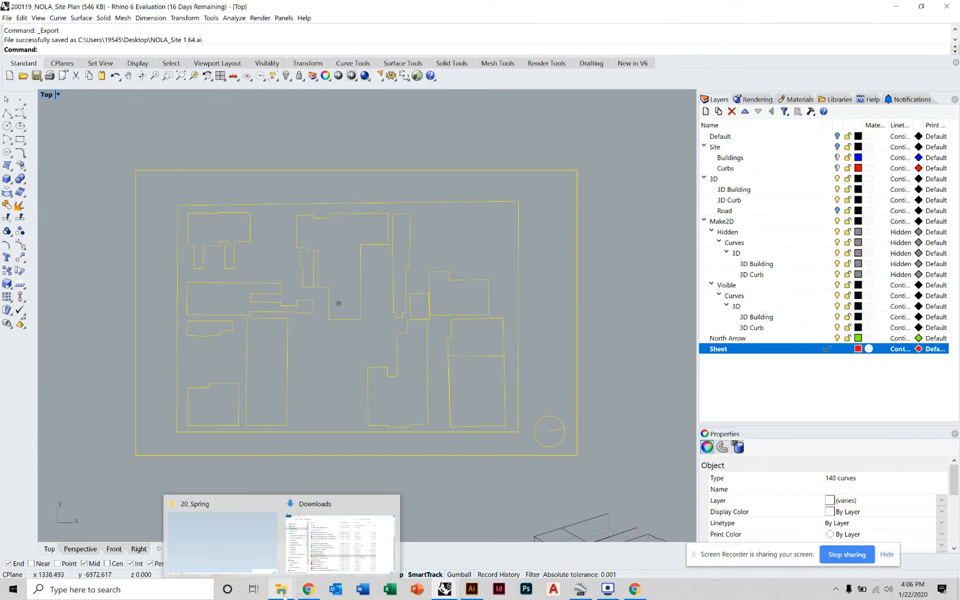
pyautogui.click(894, 8)
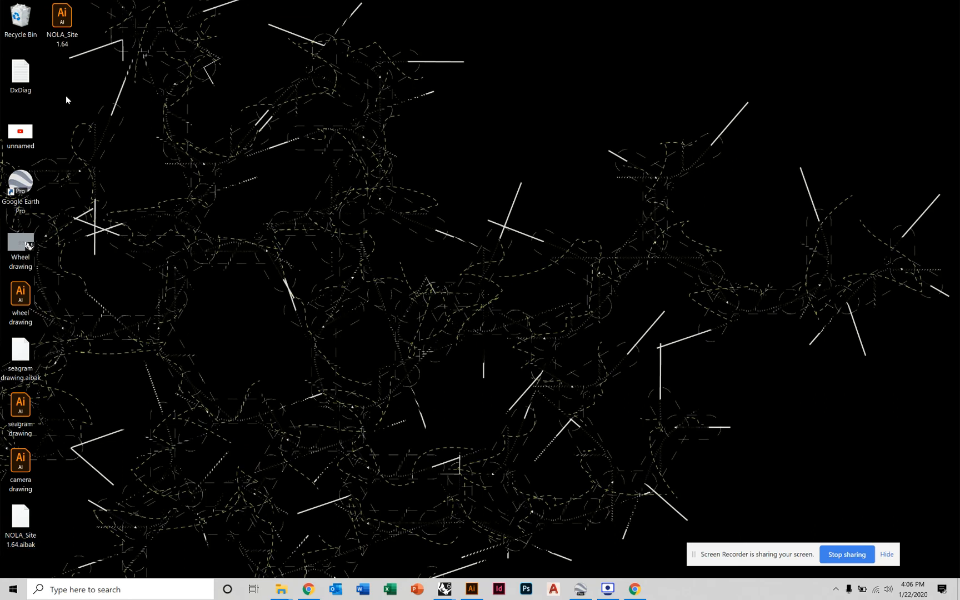
pyautogui.doubleClick(62, 20)
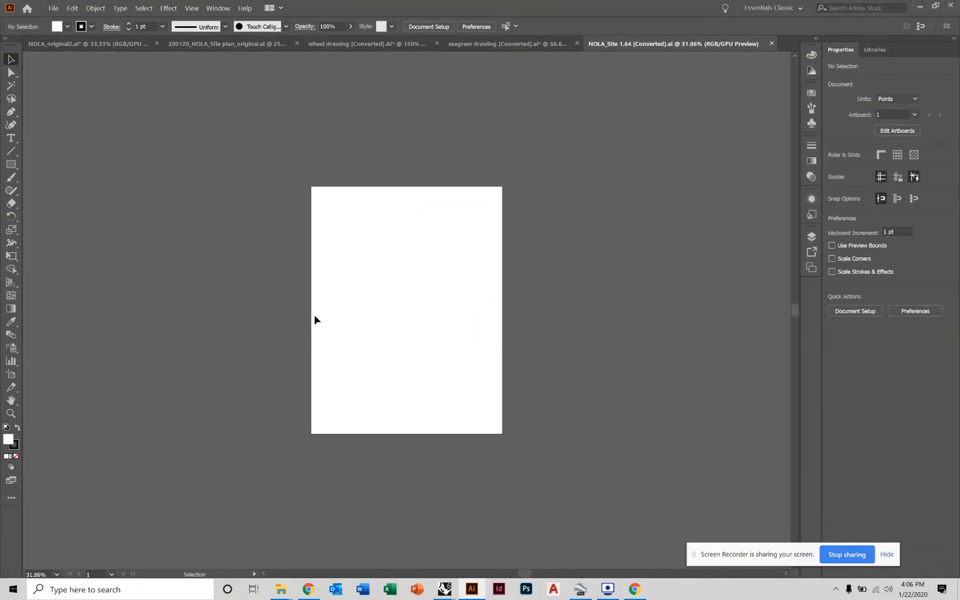
pyautogui.keyDown('alt'); pyautogui.scroll(-7, 315, 316); pyautogui.keyUp('alt')
pyautogui.keyDown('alt'); pyautogui.scroll(8, 379, 335); pyautogui.keyUp('alt')
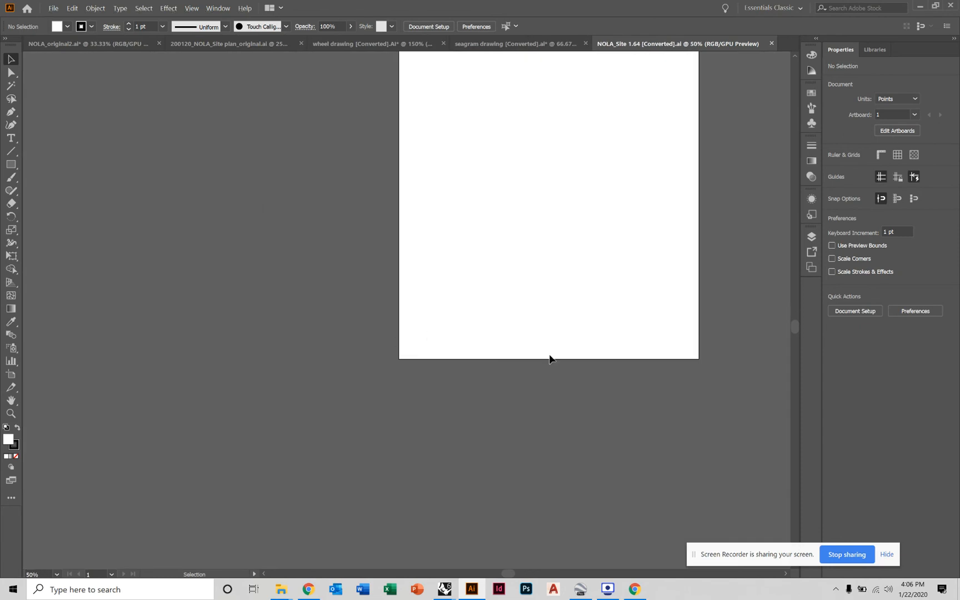
pyautogui.click(770, 44)
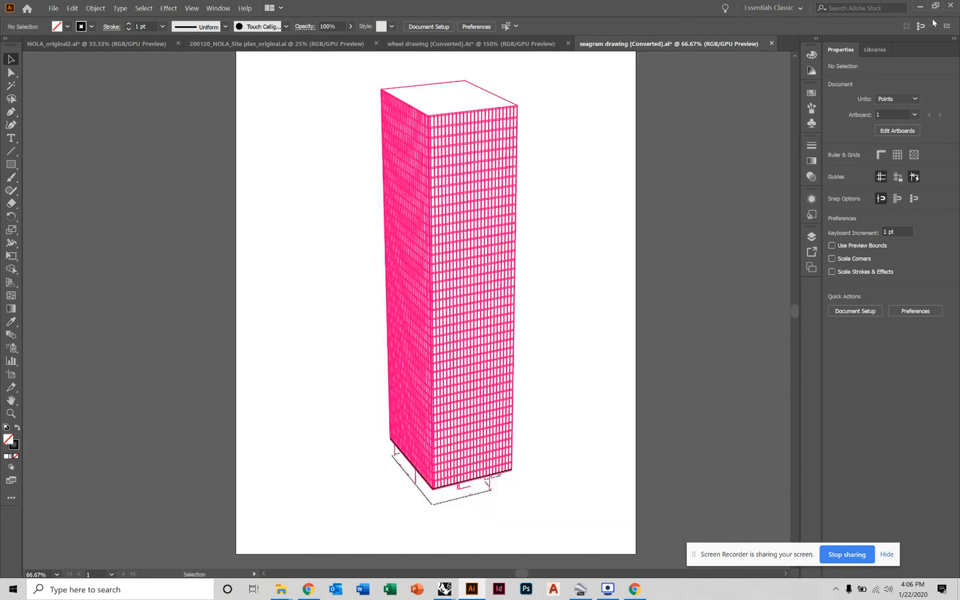
# Return to Rhino and repeat the export of the selected curves, replacing the existing NOLA_Site 1.64 Illustrator file
pyautogui.click(921, 6)
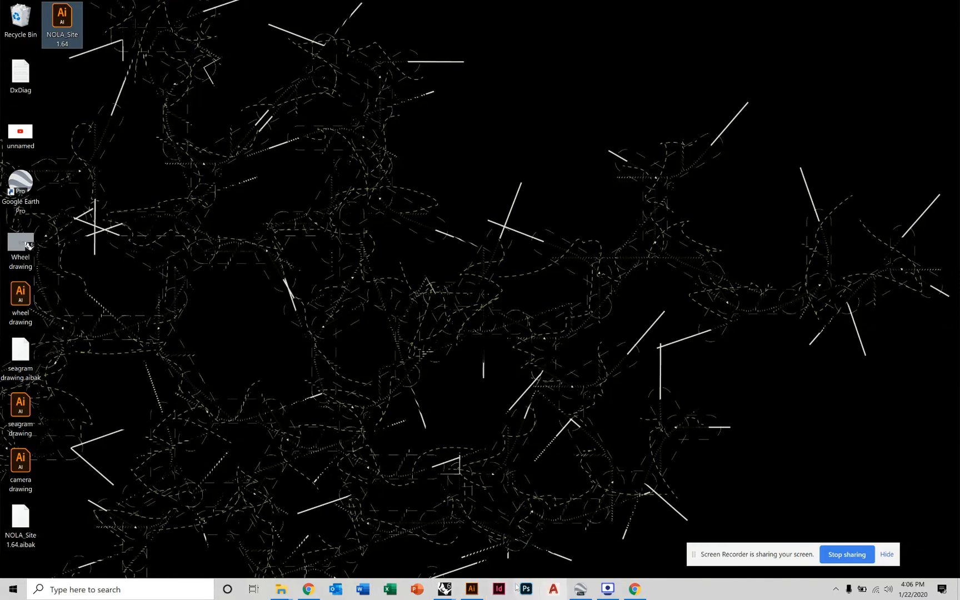
pyautogui.click(445, 590)
pyautogui.click(740, 536)
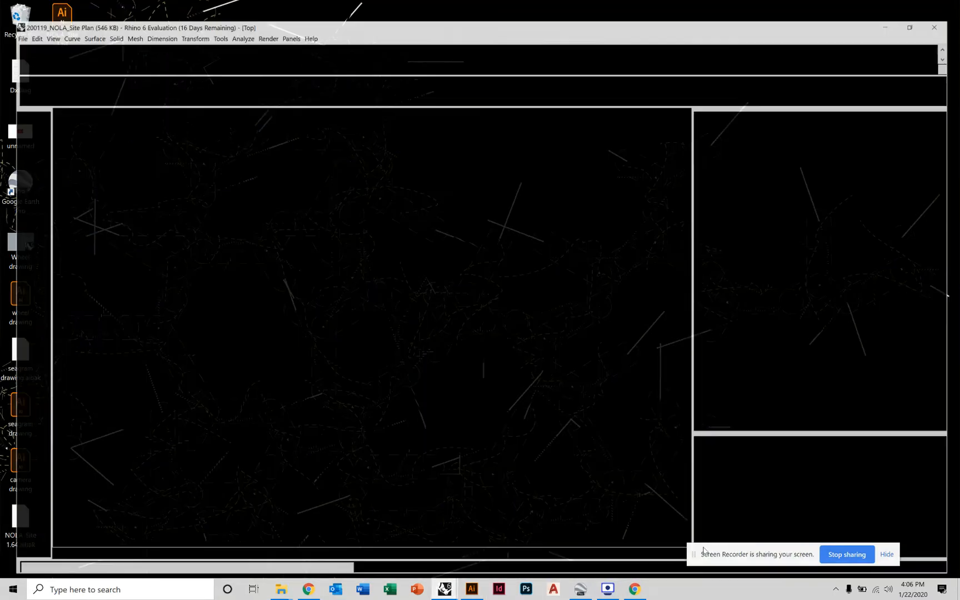
pyautogui.moveTo(330, 273); pyautogui.dragTo(344, 261, button='right')
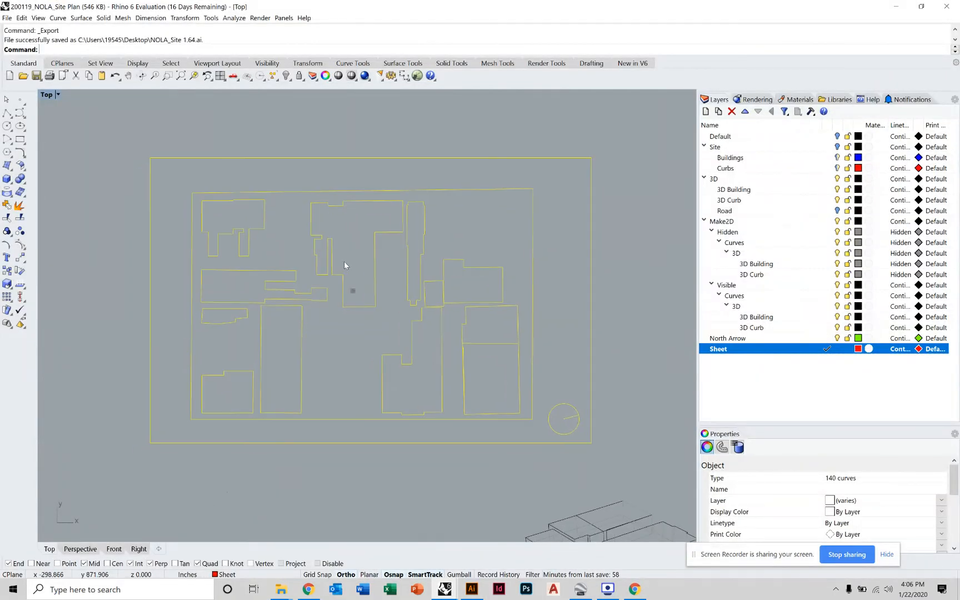
pyautogui.rightClick(346, 263)
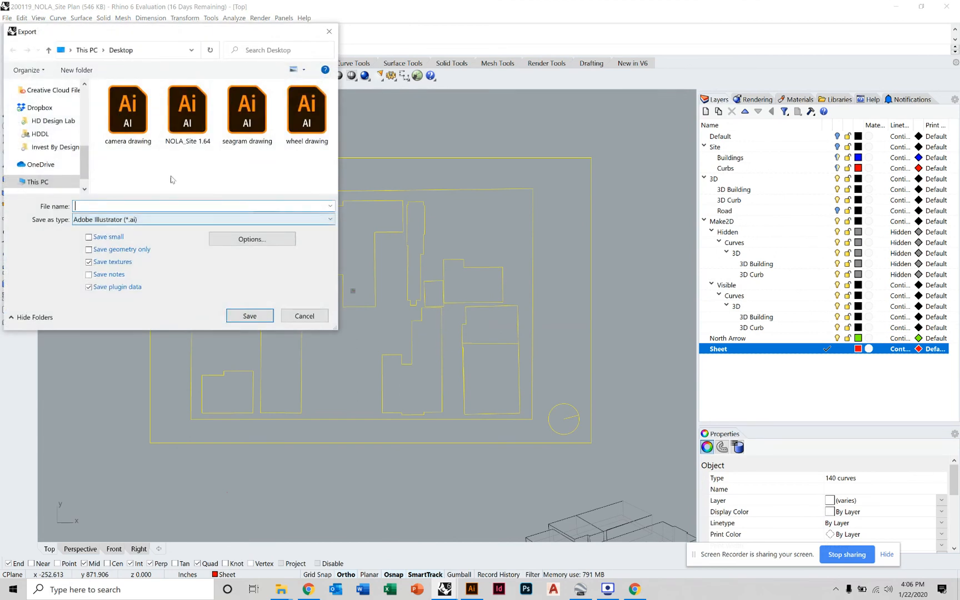
pyautogui.click(178, 119)
pyautogui.click(249, 315)
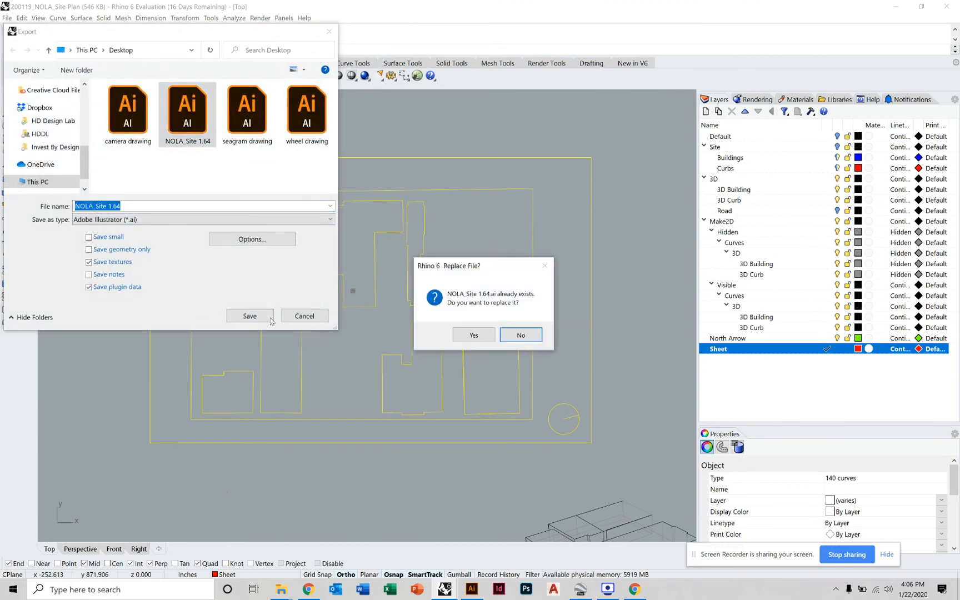
pyautogui.click(473, 334)
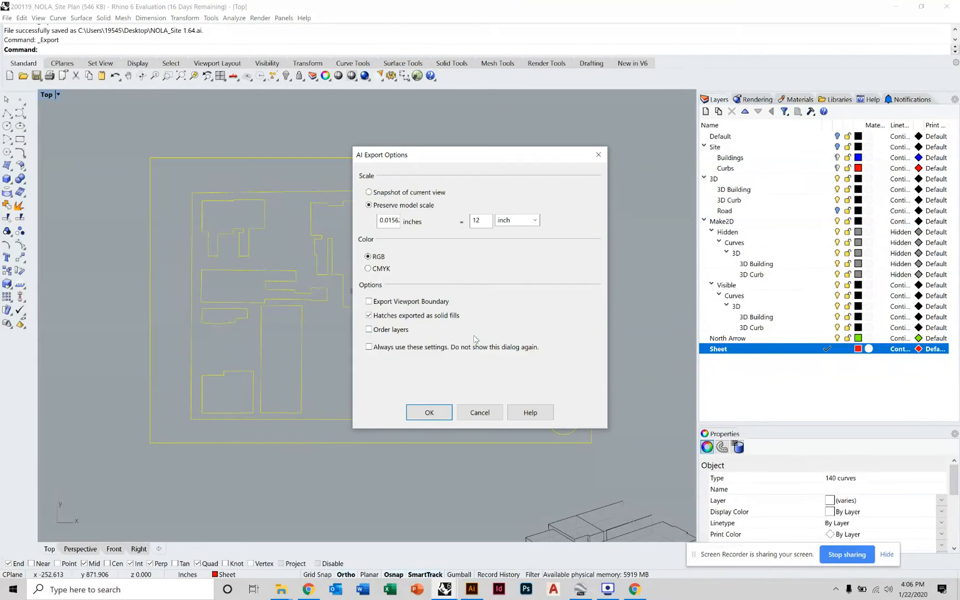
# Set the export's model scale to 12 inches = 0.015625 inch and complete the export
pyautogui.moveTo(392, 220); pyautogui.dragTo(442, 229)
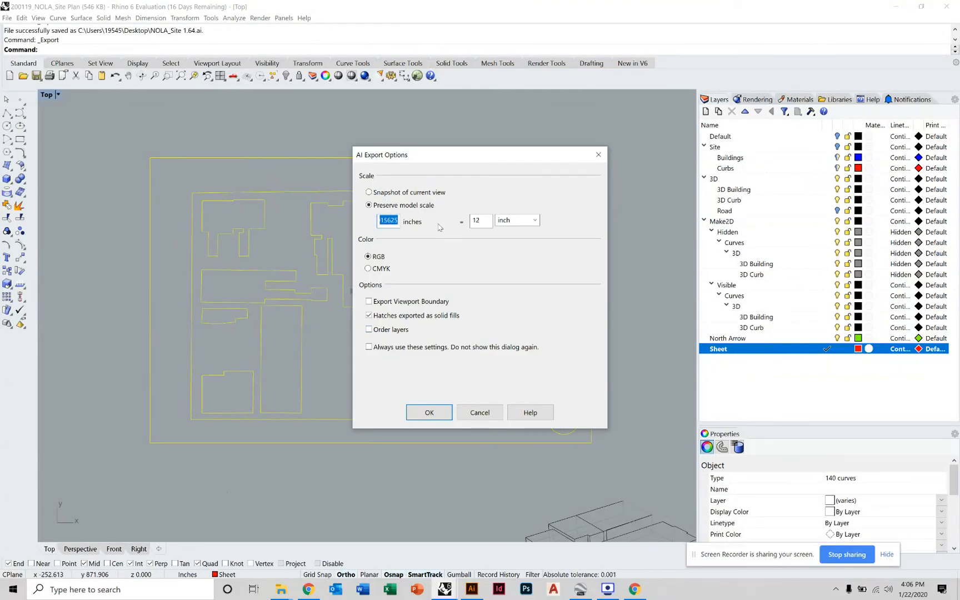
pyautogui.click(481, 220)
pyautogui.moveTo(482, 220); pyautogui.dragTo(456, 228)
pyautogui.write('0.015625')
pyautogui.click(390, 220)
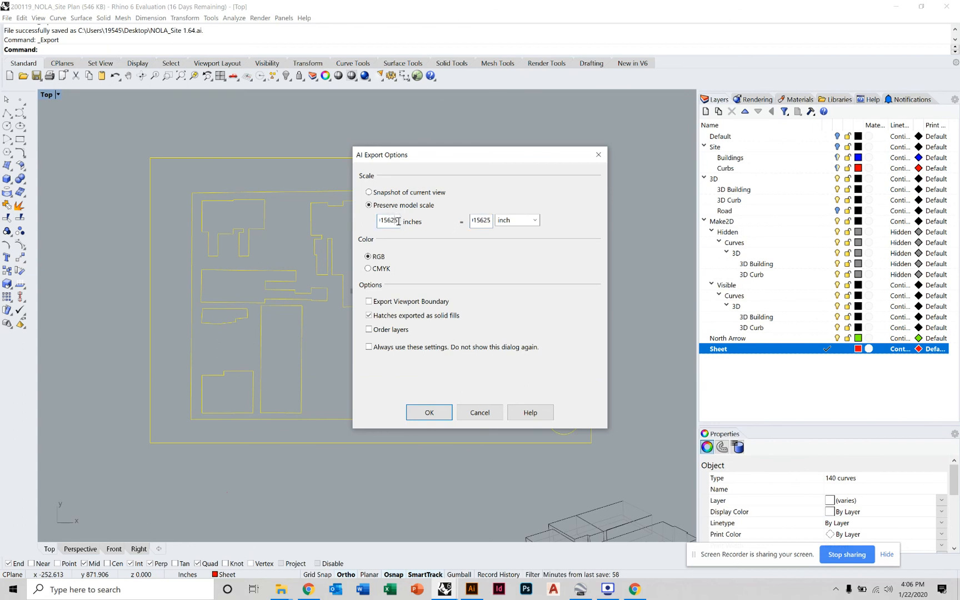
pyautogui.doubleClick(397, 221)
pyautogui.write('12')
pyautogui.click(432, 414)
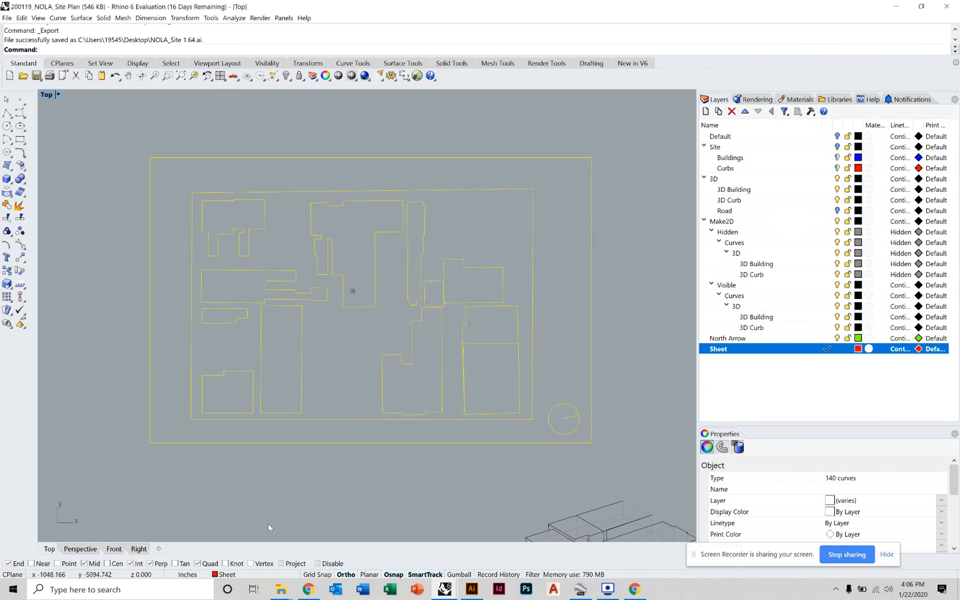
# Open the newly exported NOLA_Site 1.64 file from the desktop in Illustrator
pyautogui.moveTo(281, 589)
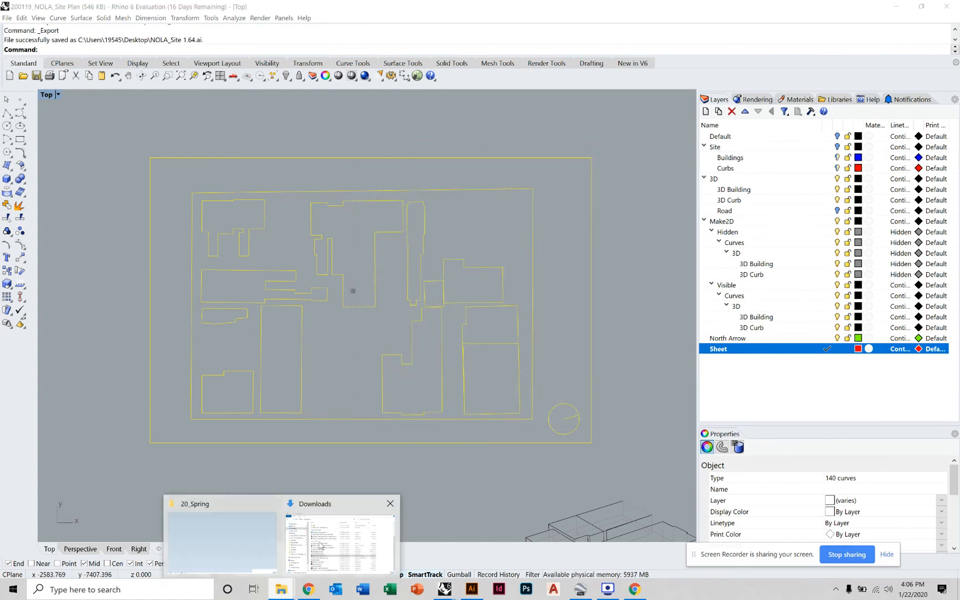
pyautogui.moveTo(237, 542)
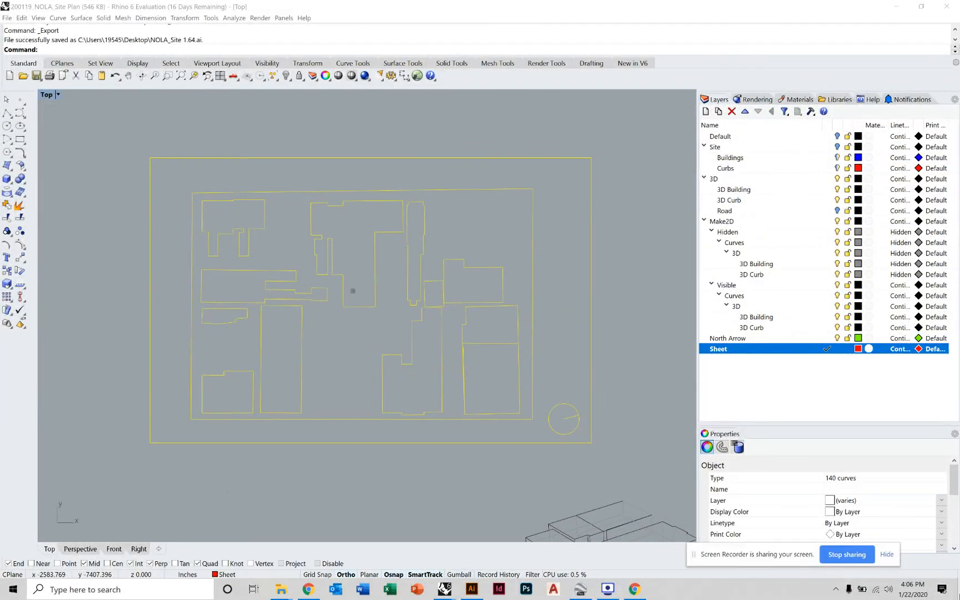
pyautogui.click(957, 590)
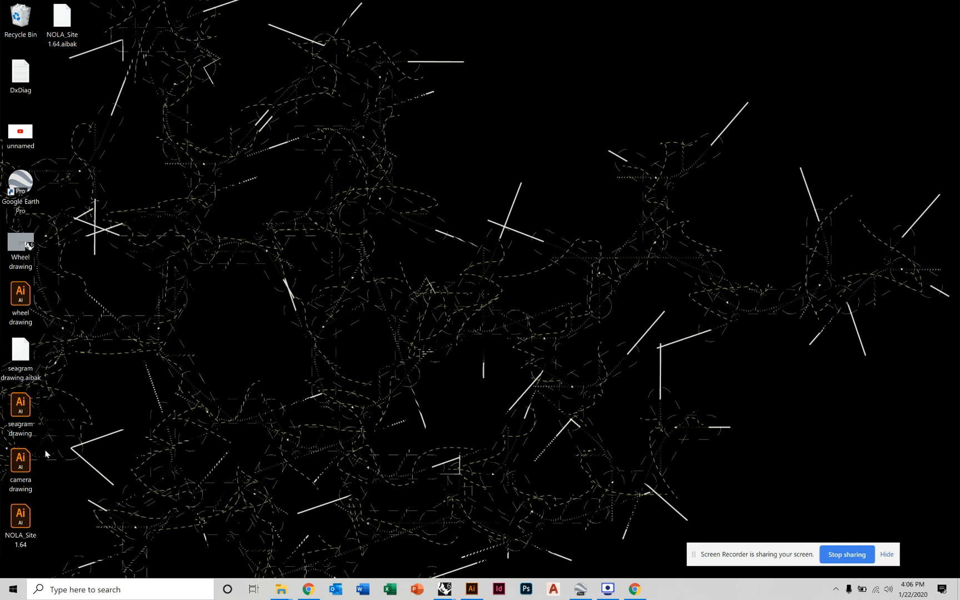
pyautogui.doubleClick(19, 515)
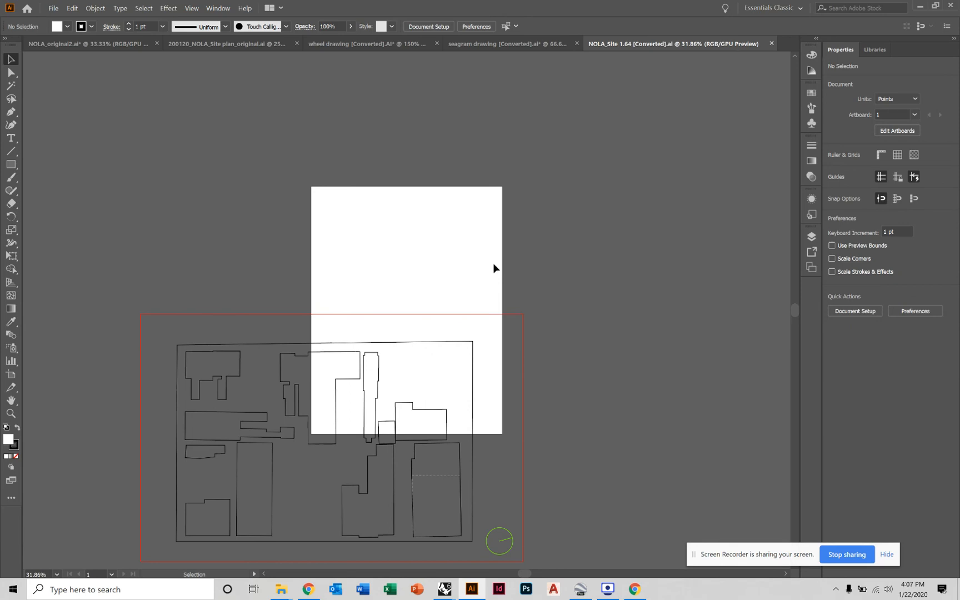
# Check the red sheet border's dimensions, and move the entire site plan drawing up over the artboard
pyautogui.keyDown('alt'); pyautogui.scroll(-1, 489, 287); pyautogui.keyUp('alt')
pyautogui.moveTo(458, 339); pyautogui.dragTo(483, 293)
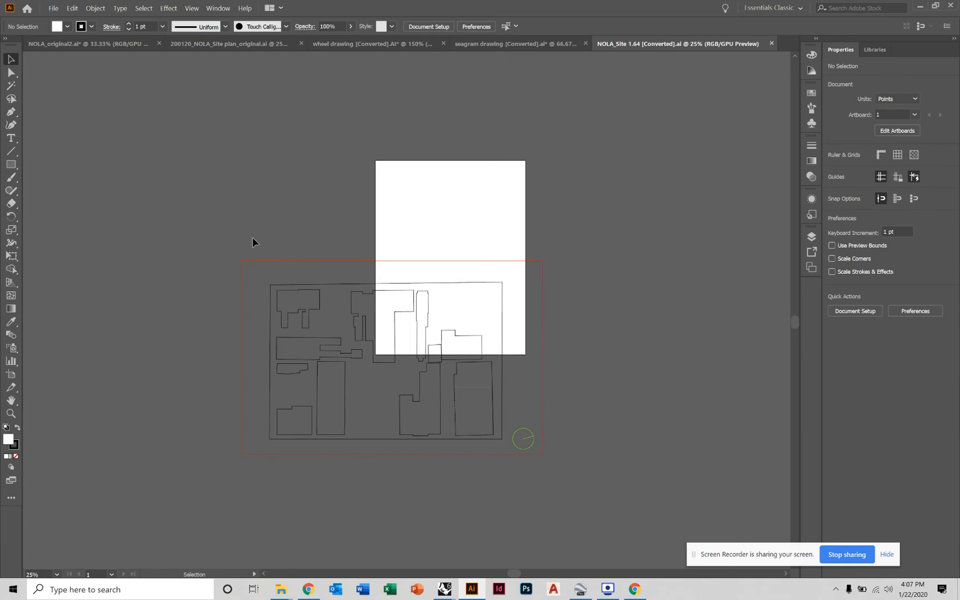
pyautogui.click(540, 429)
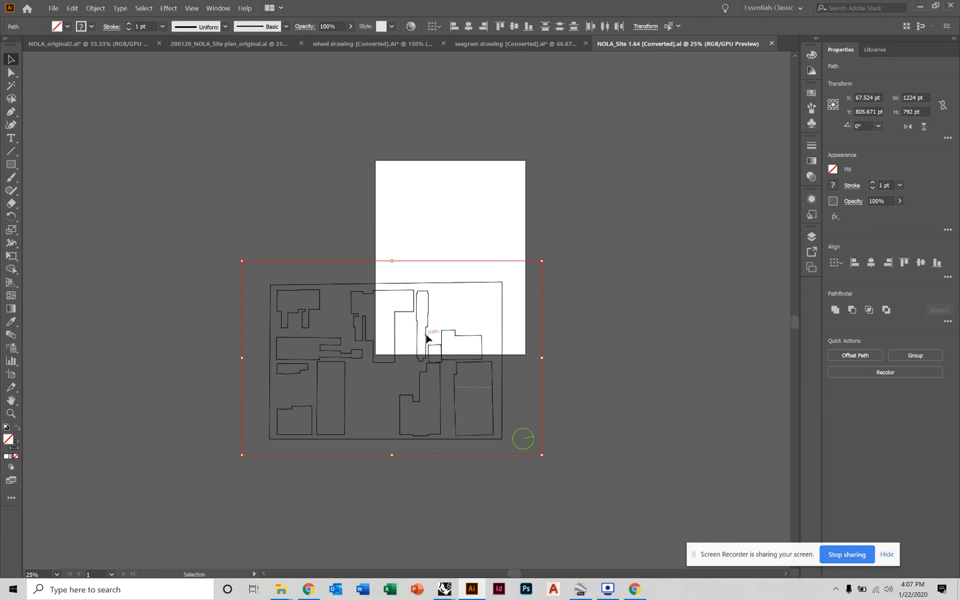
pyautogui.moveTo(428, 338); pyautogui.dragTo(465, 250)
pyautogui.click(600, 223)
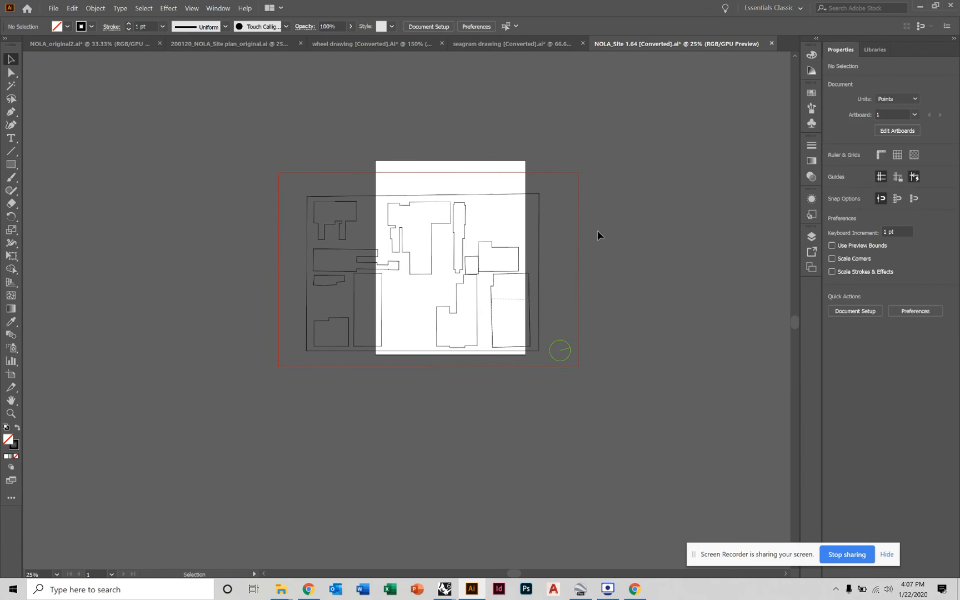
pyautogui.moveTo(597, 230); pyautogui.dragTo(612, 268)
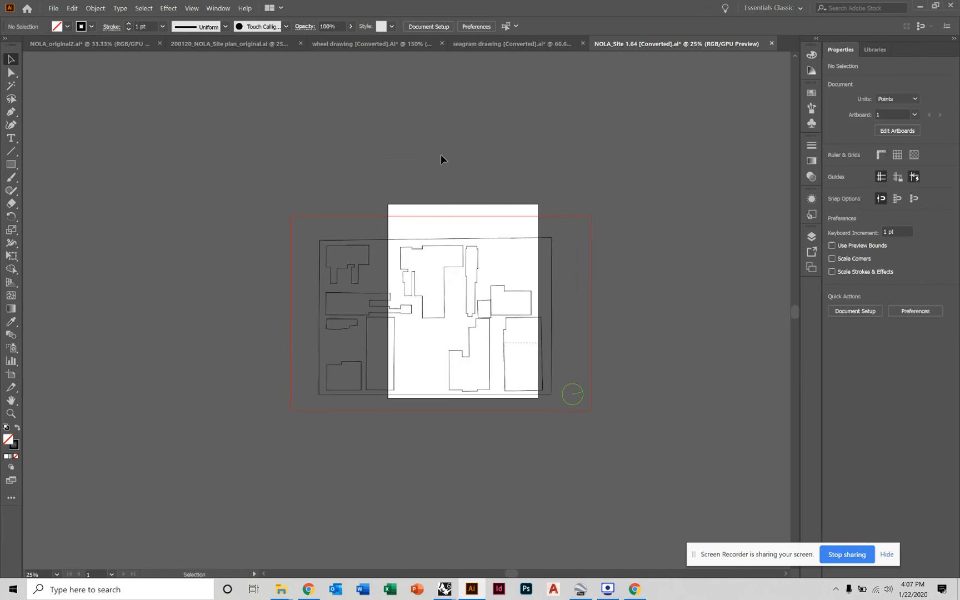
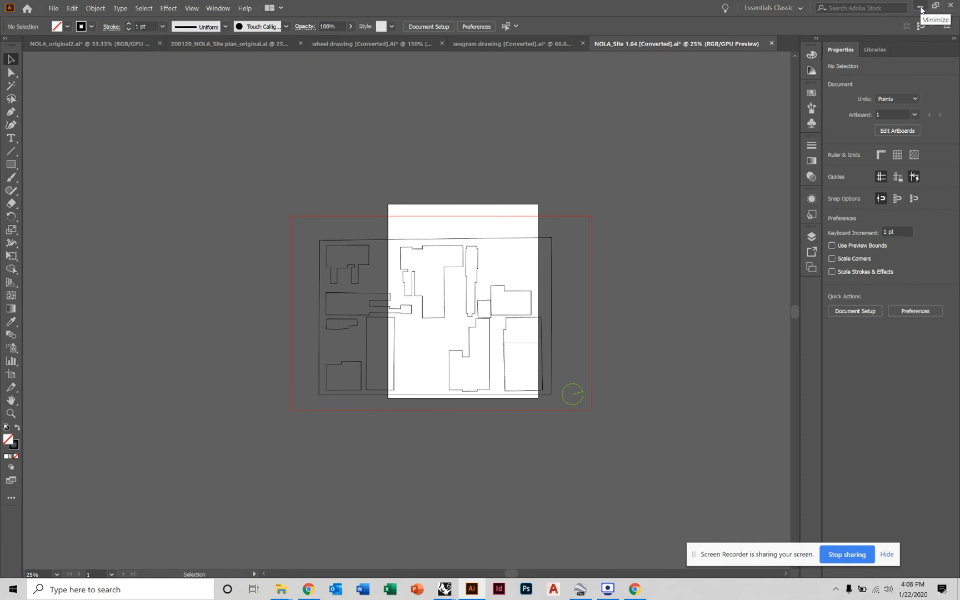
pyautogui.click(920, 9)
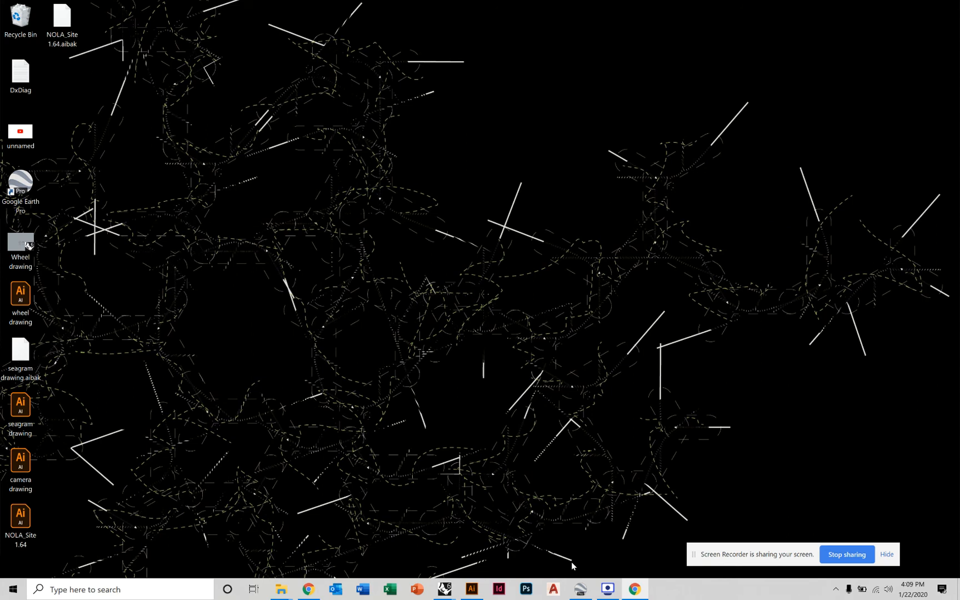
pyautogui.click(251, 325)
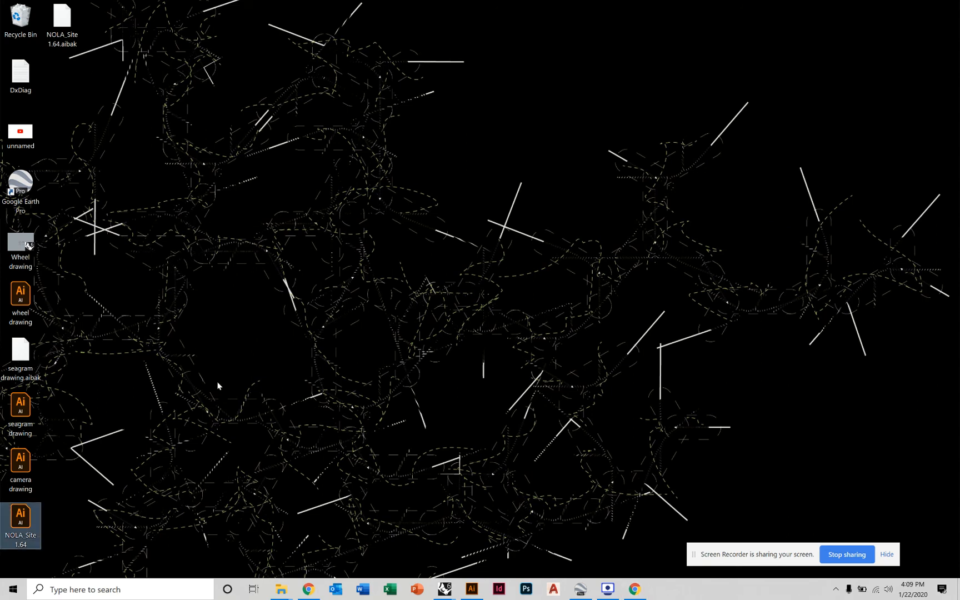
pyautogui.click(472, 589)
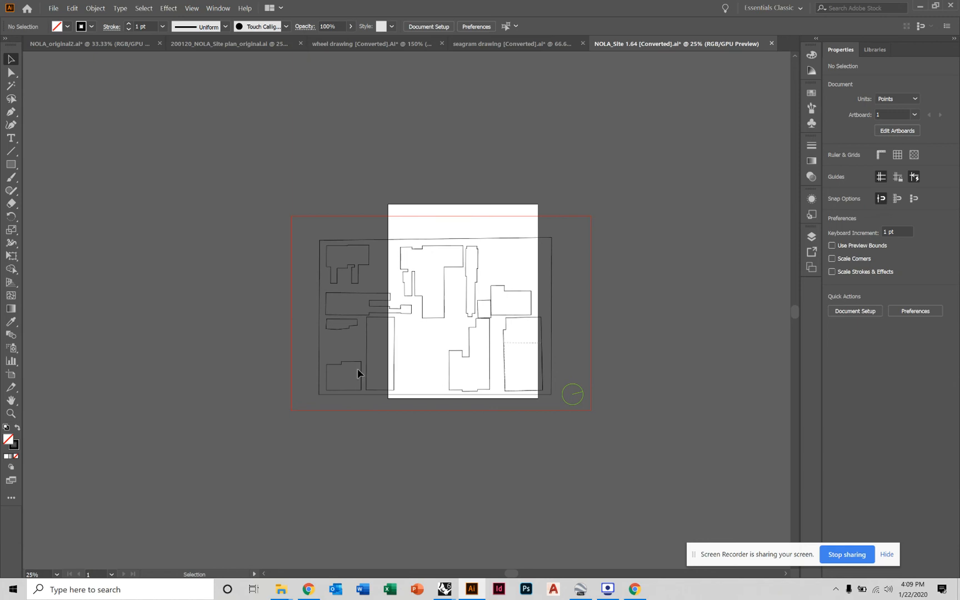
pyautogui.click(11, 376)
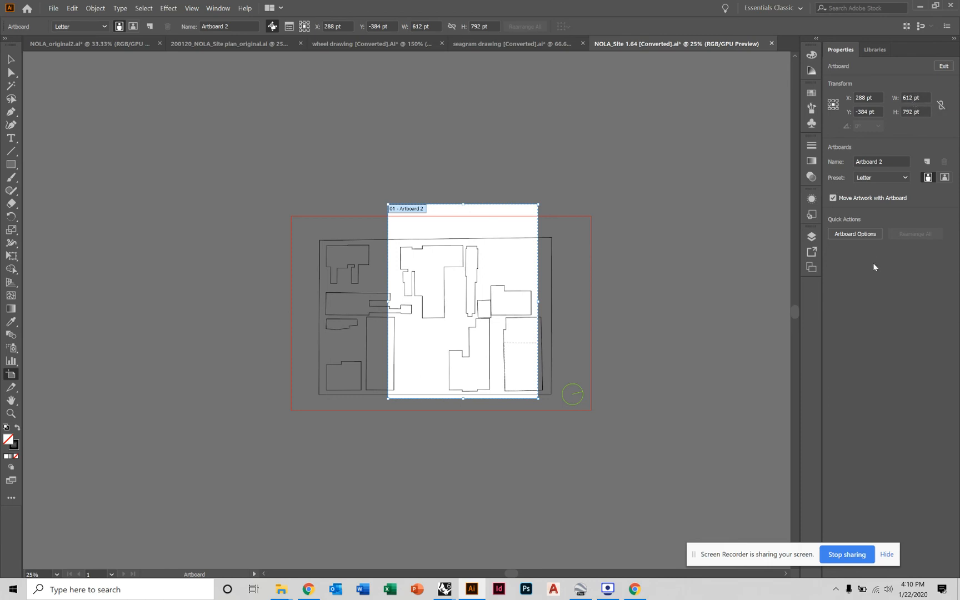
pyautogui.click(855, 234)
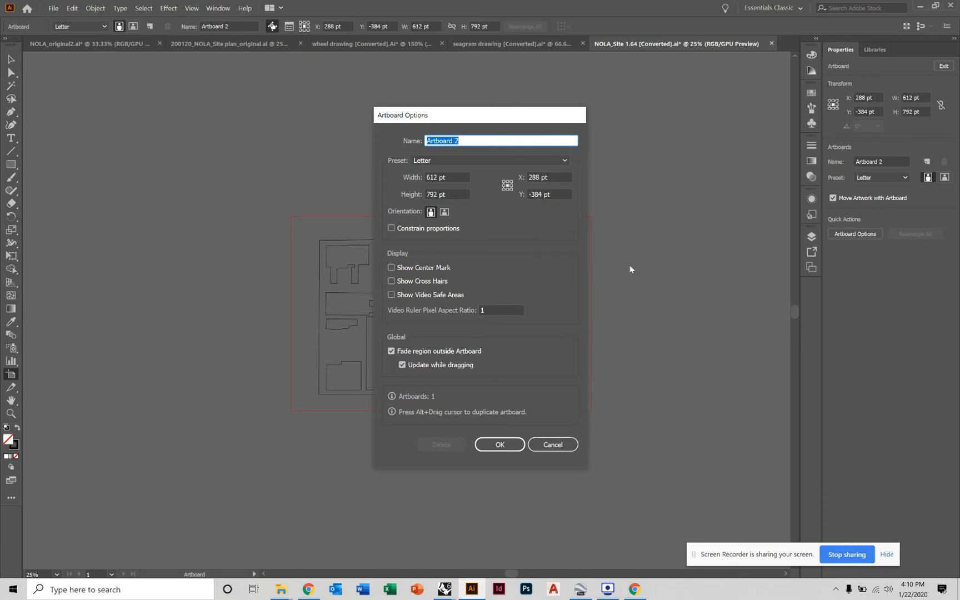
pyautogui.click(551, 445)
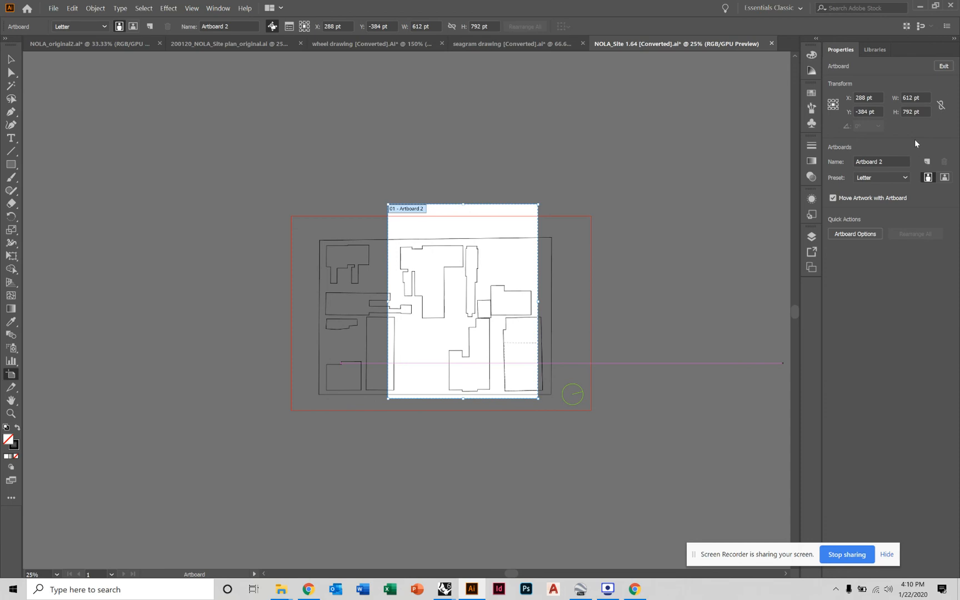
pyautogui.press('Escape')
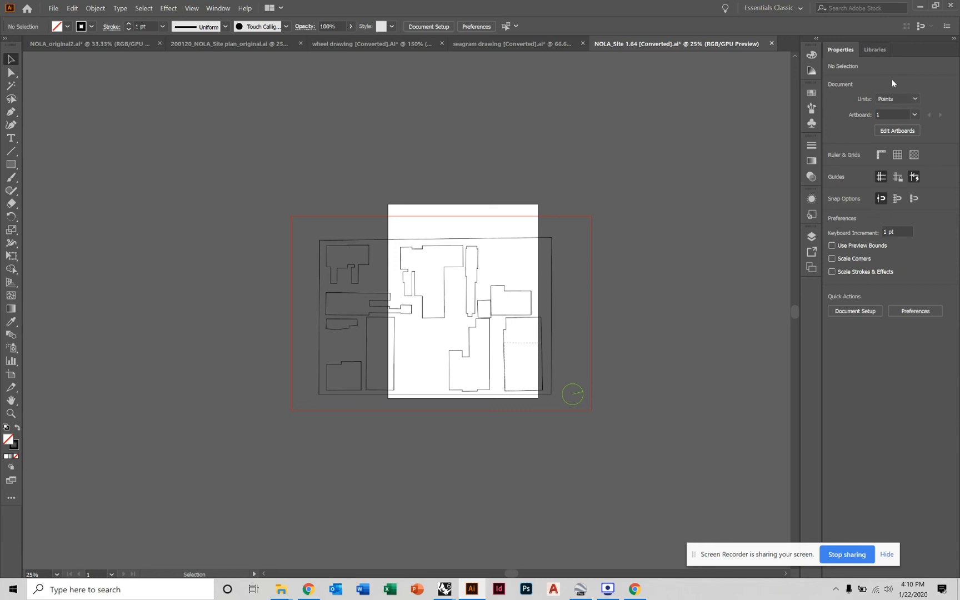
# Change the document units to inches and resize the artboard to 17 in wide by 11 in high
pyautogui.click(917, 99)
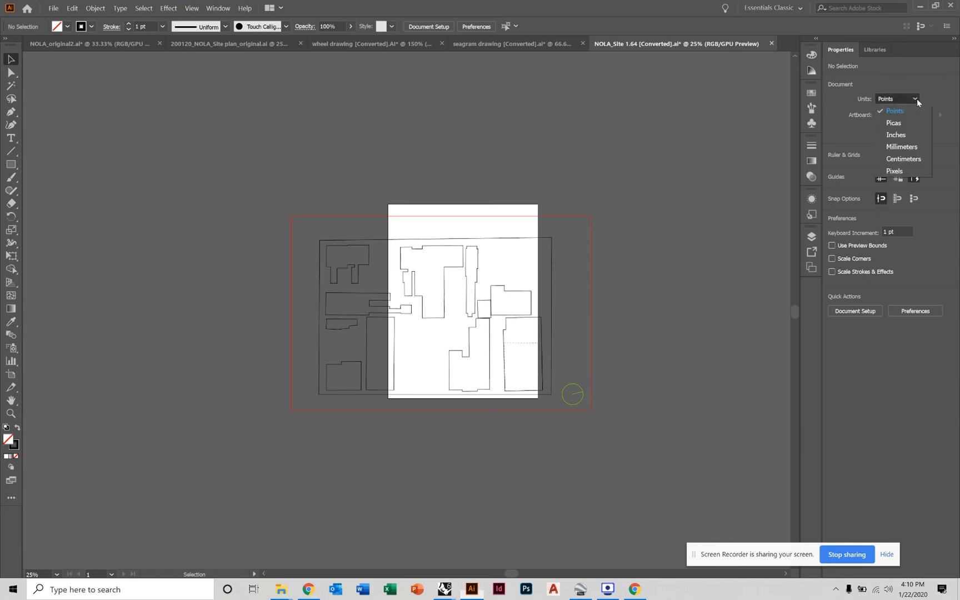
pyautogui.click(898, 135)
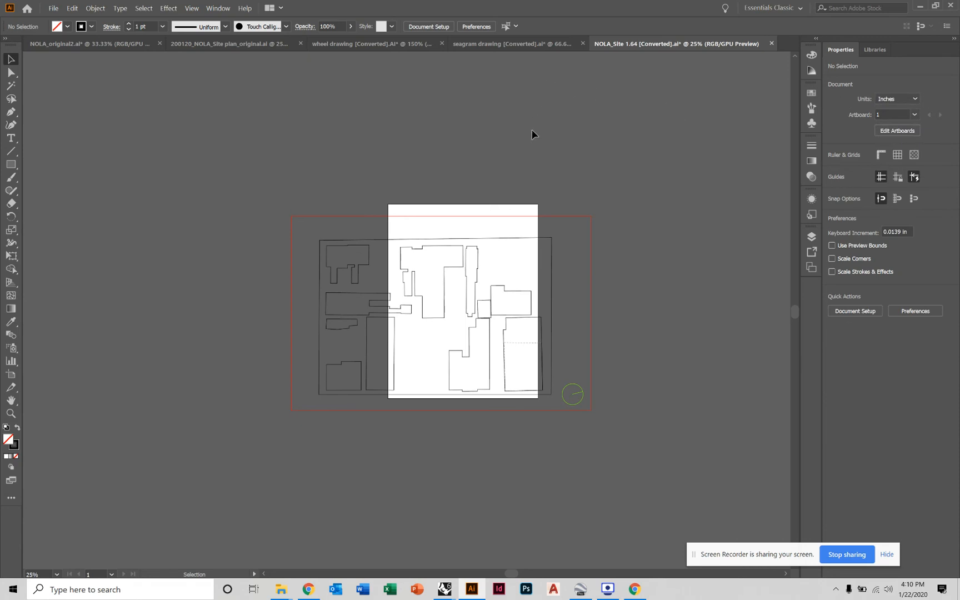
pyautogui.click(11, 376)
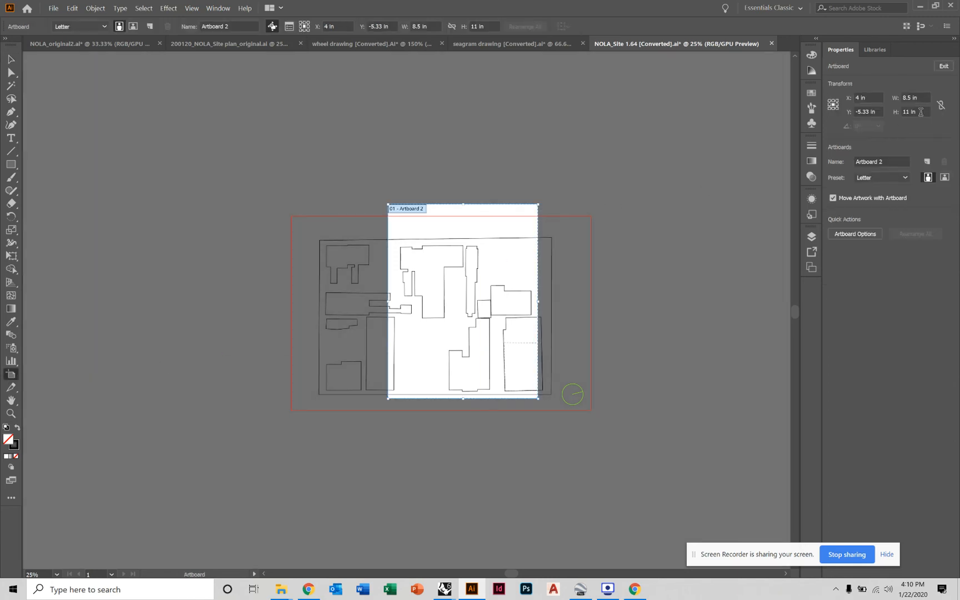
pyautogui.click(891, 98)
pyautogui.write('17')
pyautogui.press('Tab')
pyautogui.write('1')
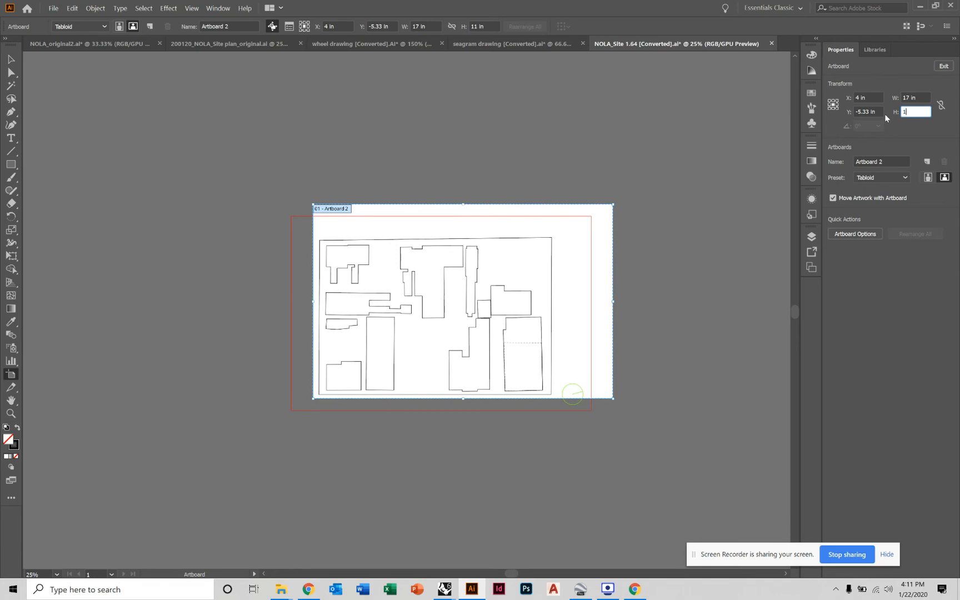
pyautogui.click(911, 97)
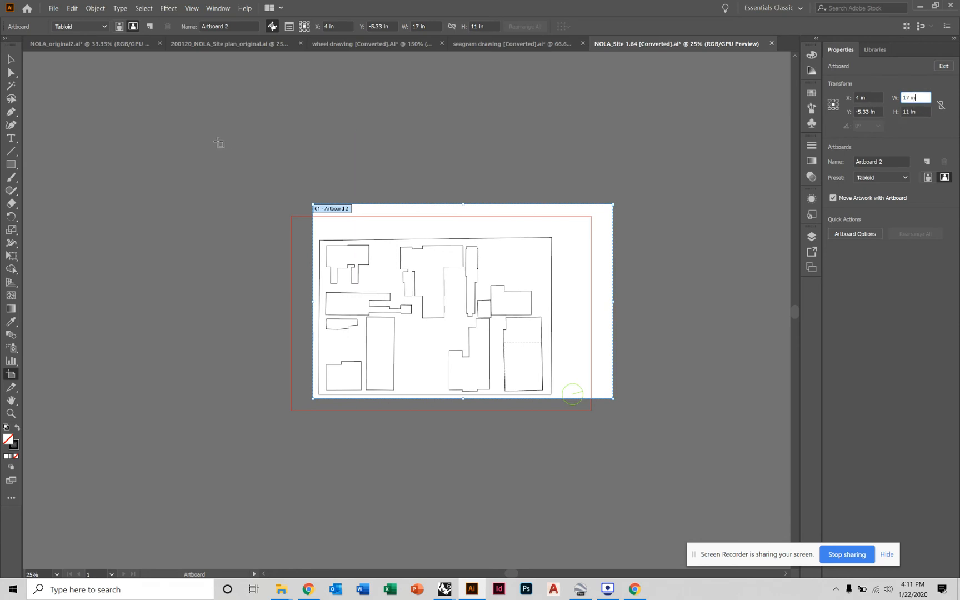
pyautogui.press('Escape')
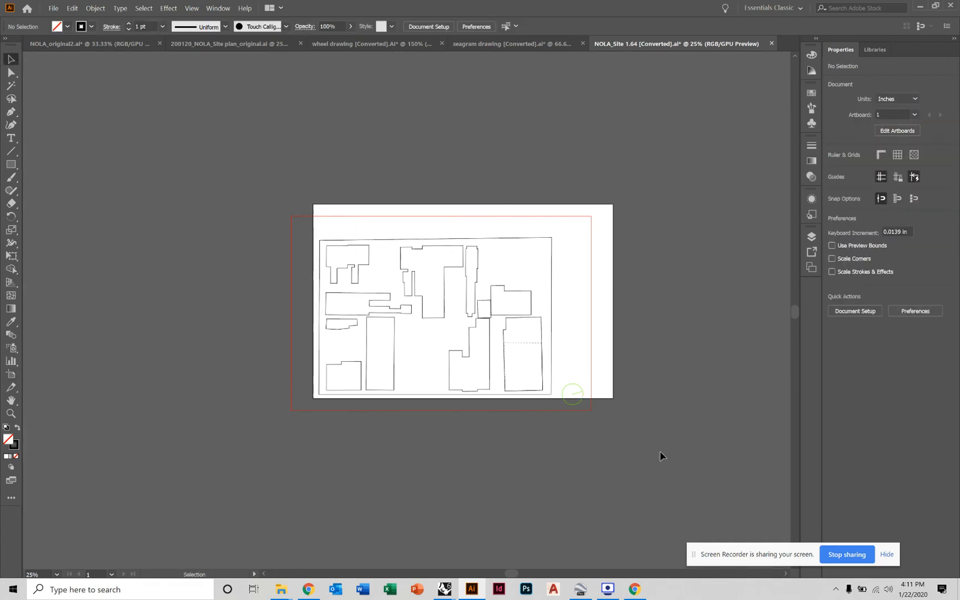
# Move the whole site plan drawing so its red sheet border lines up with the artboard edges
pyautogui.click(592, 252)
pyautogui.moveTo(591, 252); pyautogui.dragTo(615, 242)
pyautogui.click(681, 231)
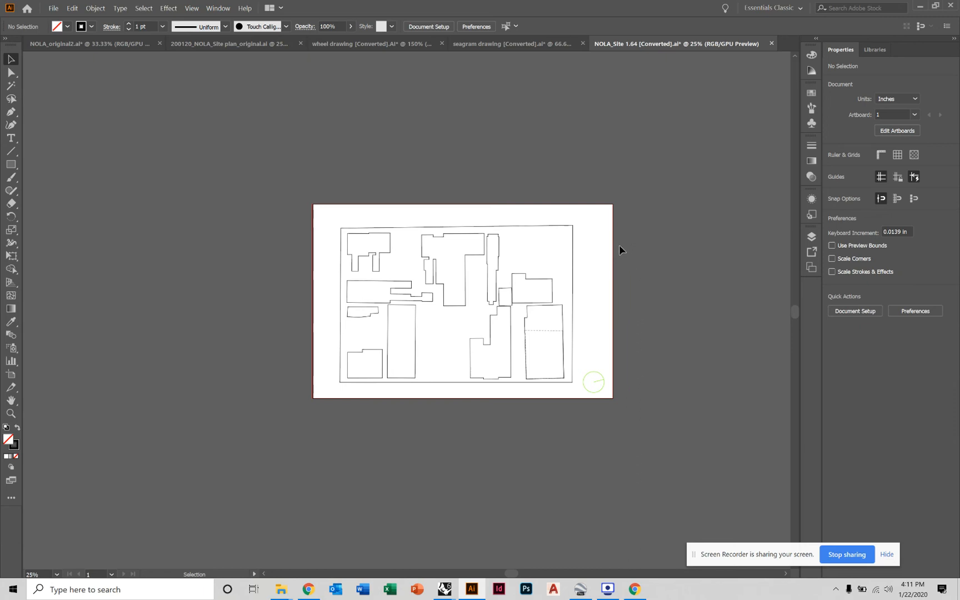
pyautogui.click(585, 223)
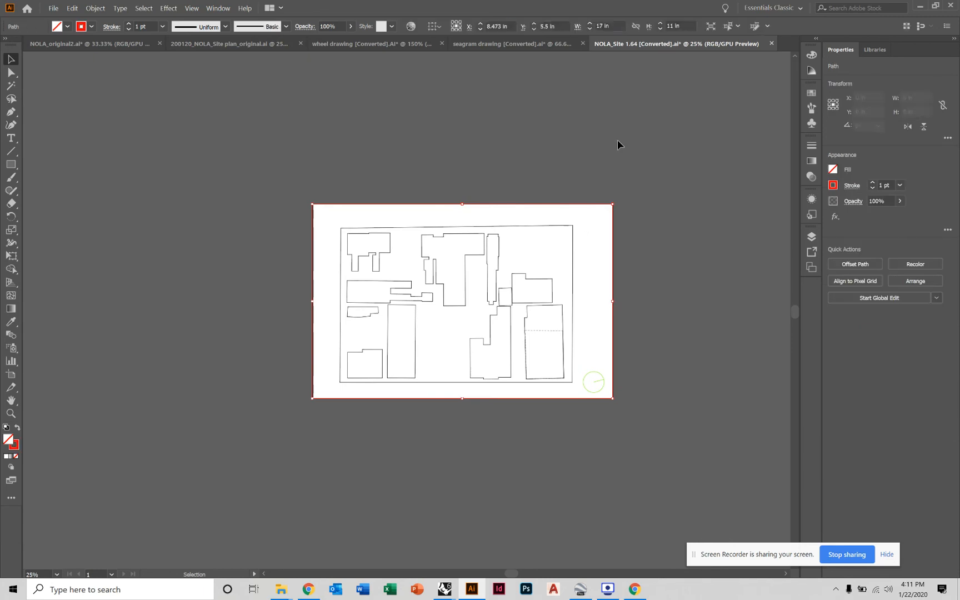
pyautogui.click(616, 139)
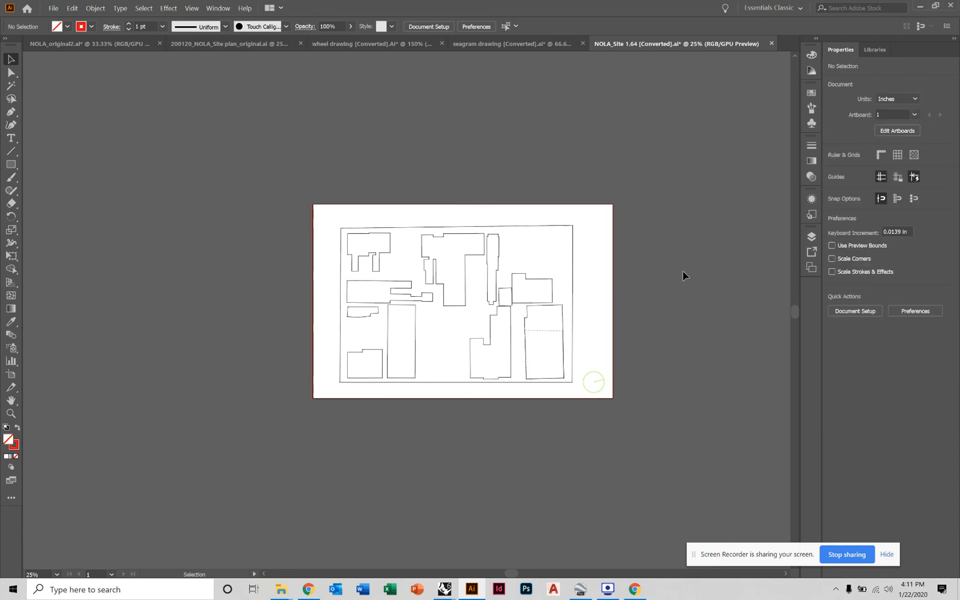
# Target the layer holding the site's outer boundary lines and set its stroke weight to 4 pt
pyautogui.click(811, 237)
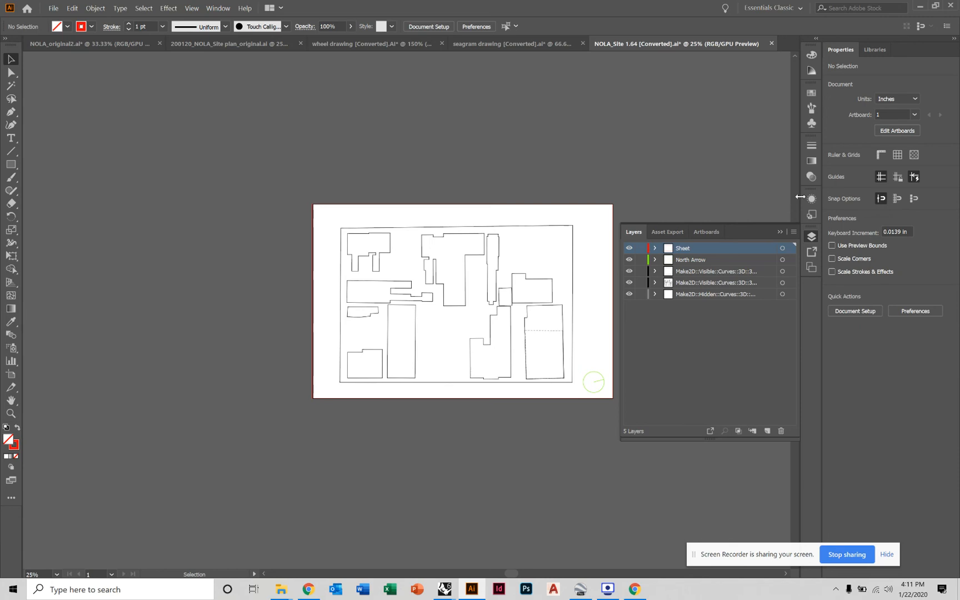
pyautogui.click(722, 317)
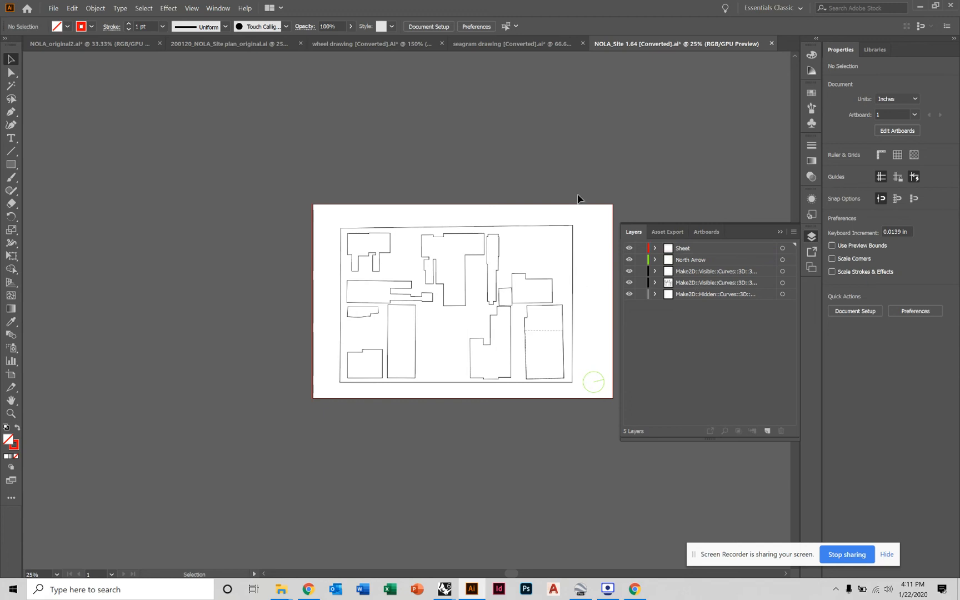
pyautogui.keyDown('alt'); pyautogui.scroll(2, 553, 265); pyautogui.keyUp('alt')
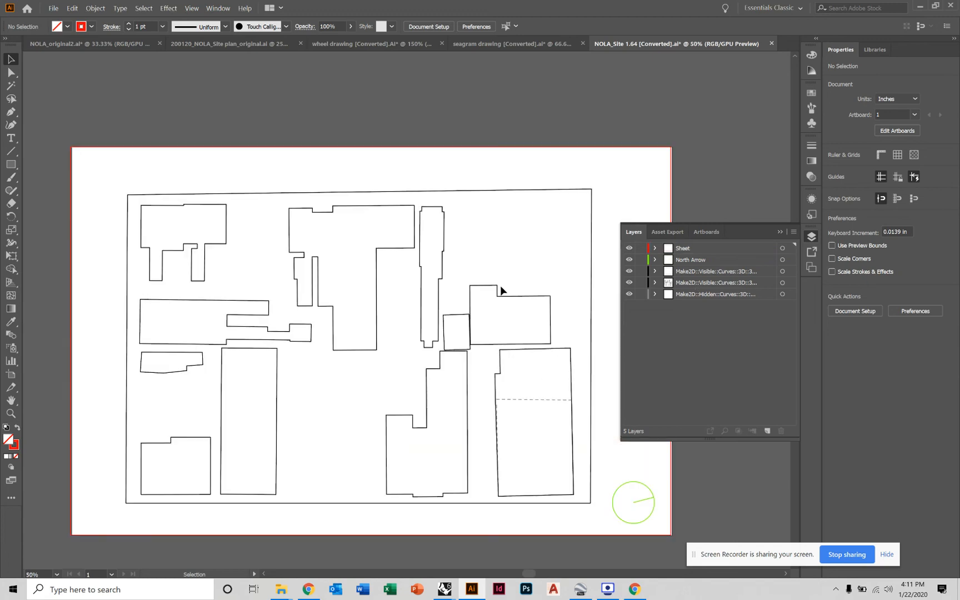
pyautogui.moveTo(472, 300); pyautogui.dragTo(456, 263)
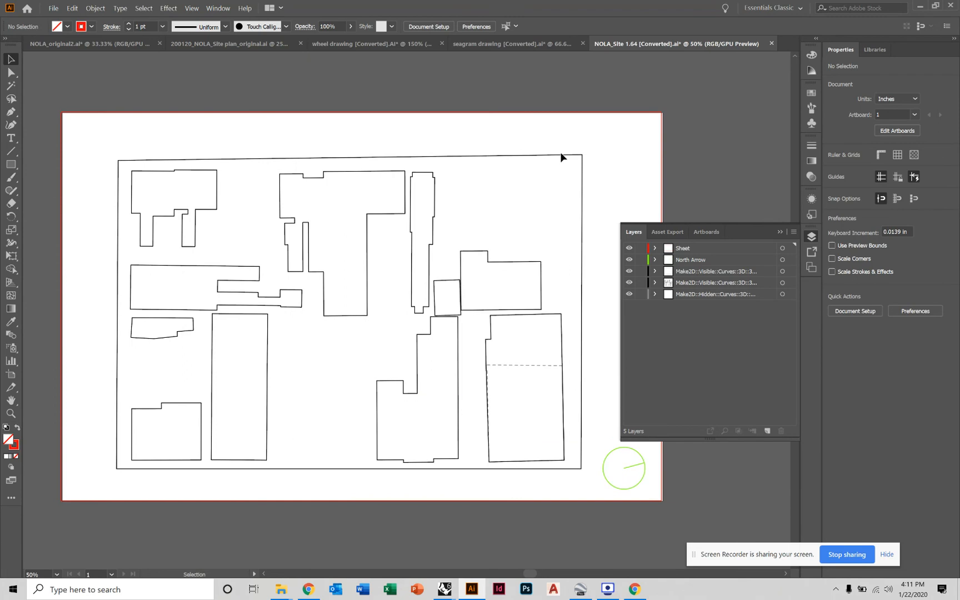
pyautogui.click(566, 157)
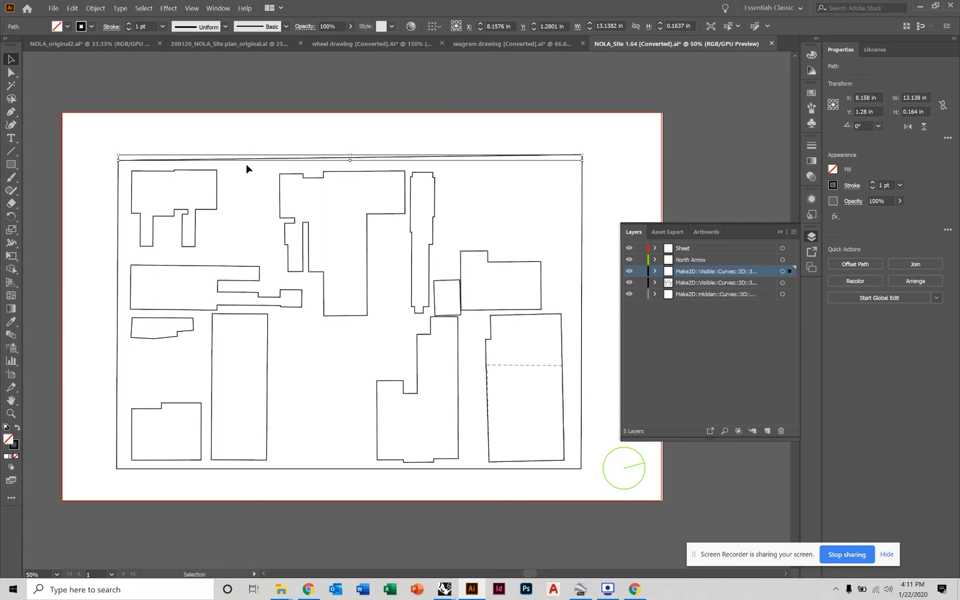
pyautogui.click(783, 273)
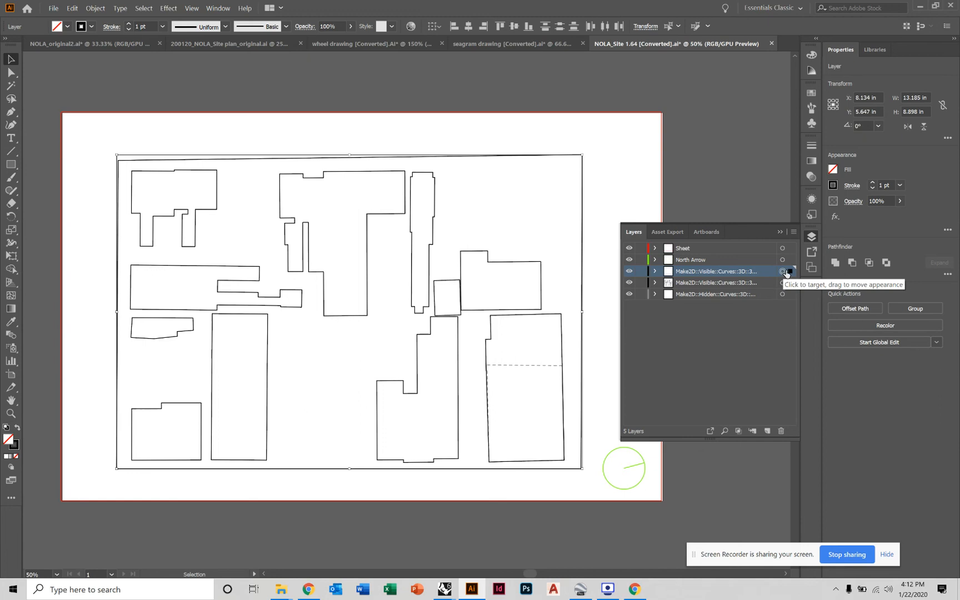
pyautogui.click(901, 185)
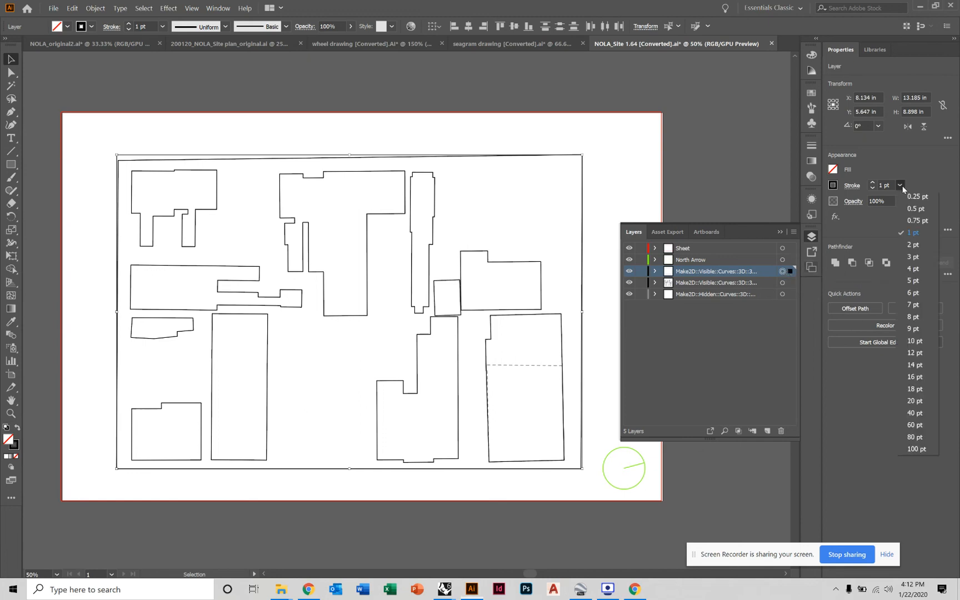
pyautogui.click(912, 269)
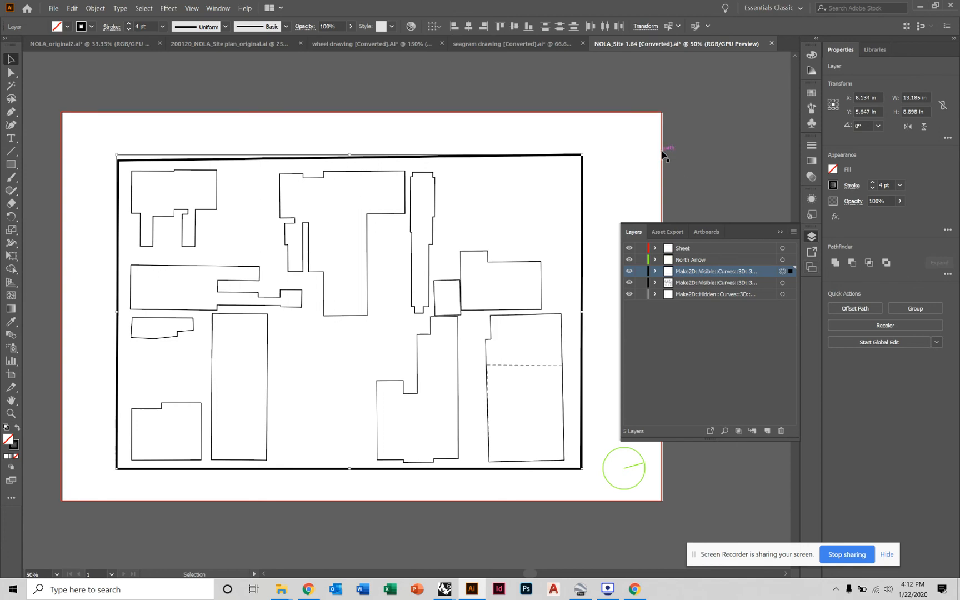
pyautogui.click(473, 194)
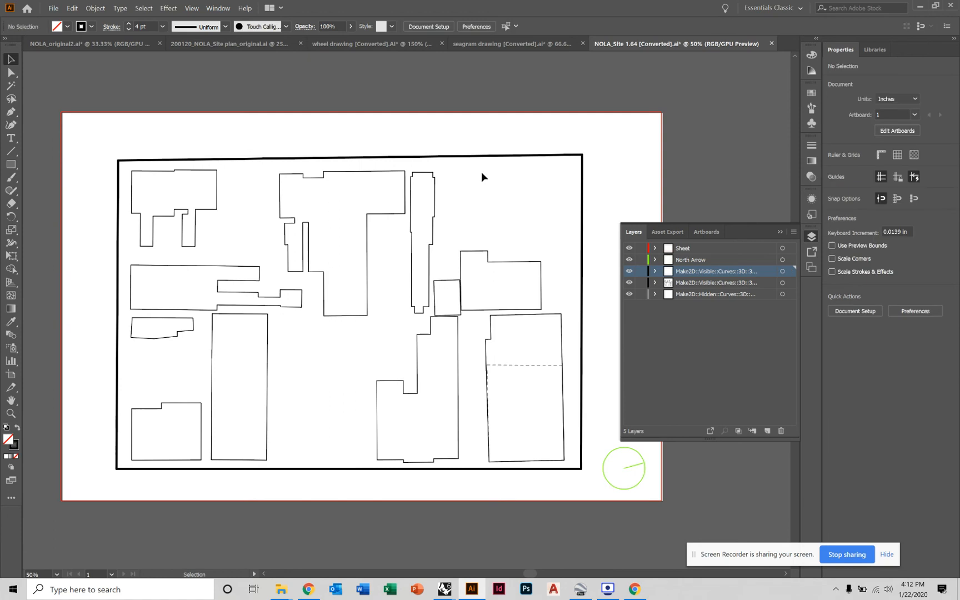
# Target the building outlines' layer and set its stroke to red with 0% cyan, 100% magenta and 100% yellow, leaving it without a fill
pyautogui.click(217, 189)
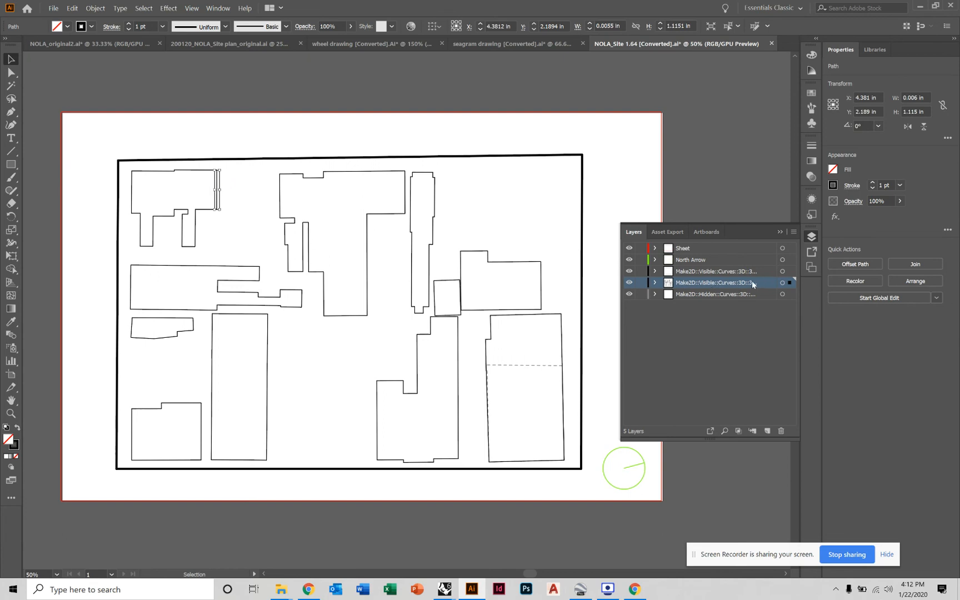
pyautogui.click(782, 283)
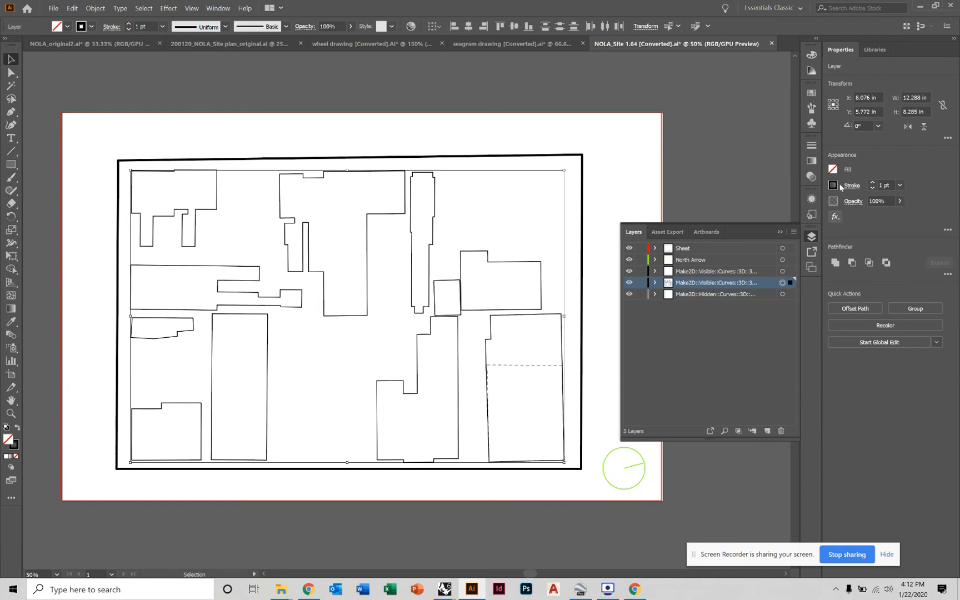
pyautogui.click(810, 56)
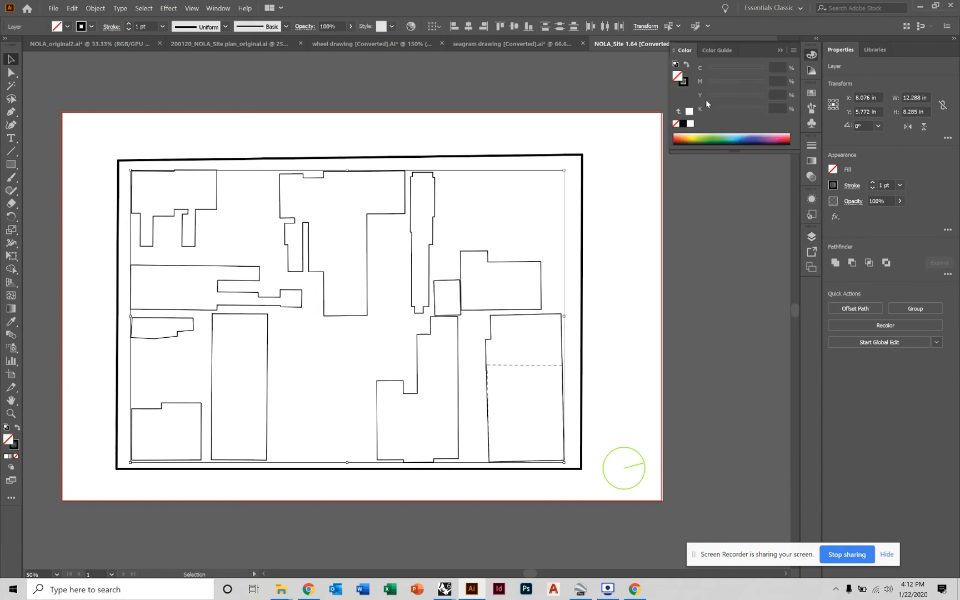
pyautogui.click(789, 138)
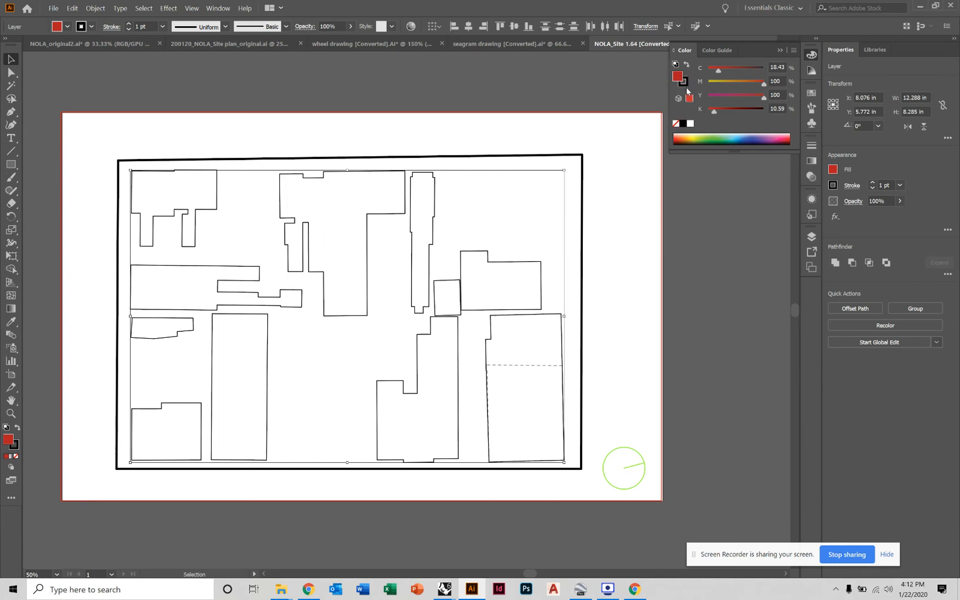
pyautogui.click(676, 123)
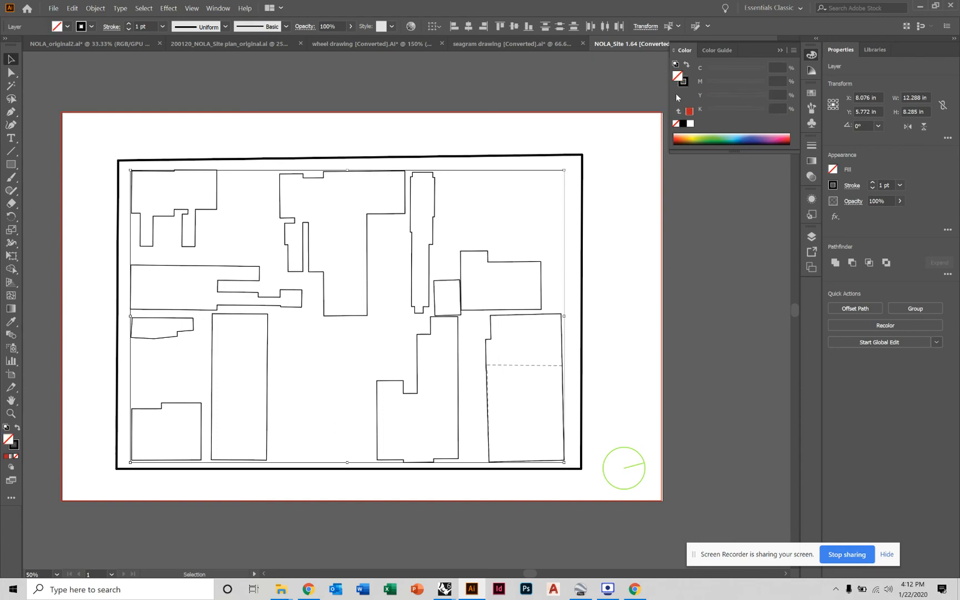
pyautogui.click(682, 85)
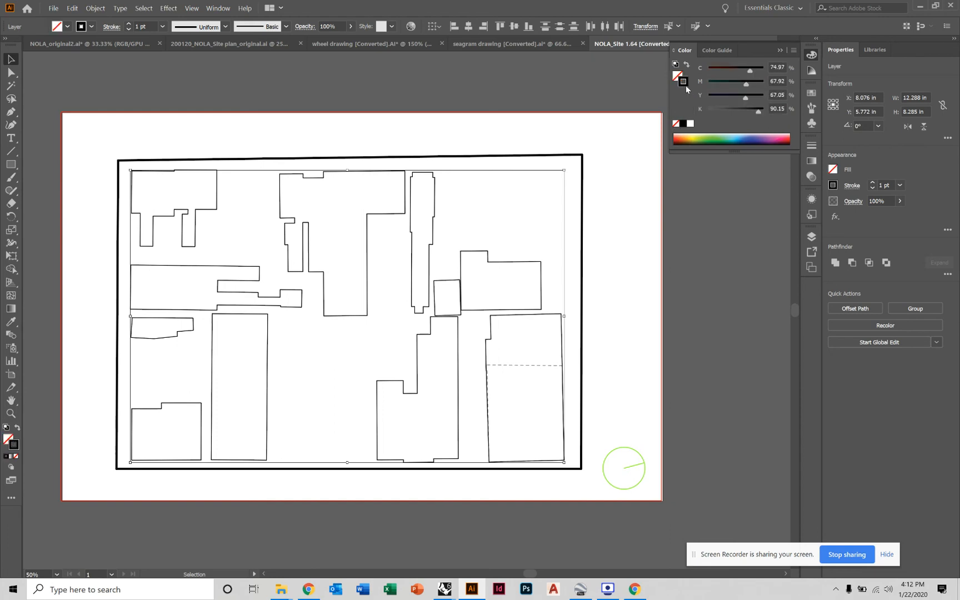
pyautogui.click(789, 139)
pyautogui.click(789, 142)
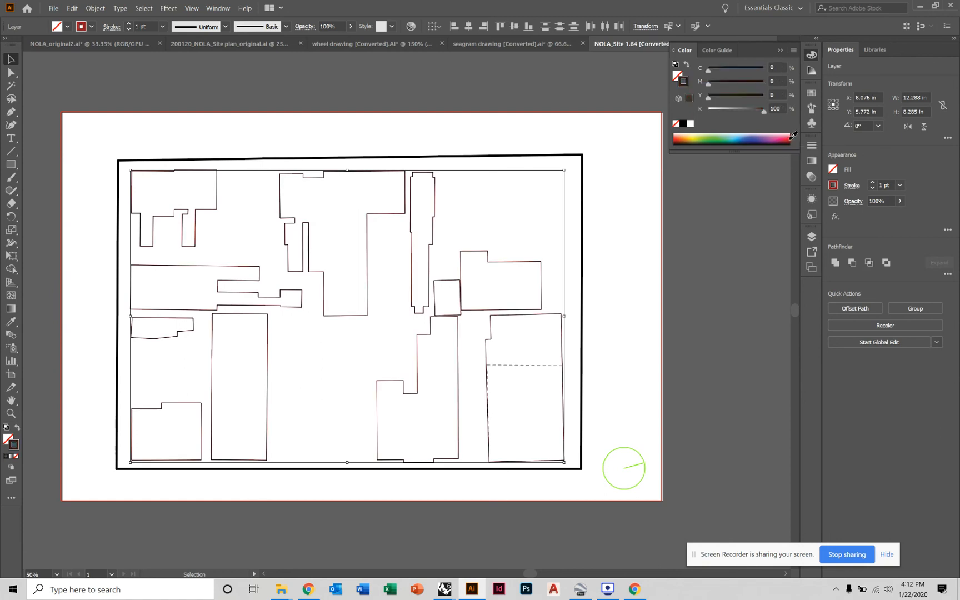
pyautogui.click(787, 139)
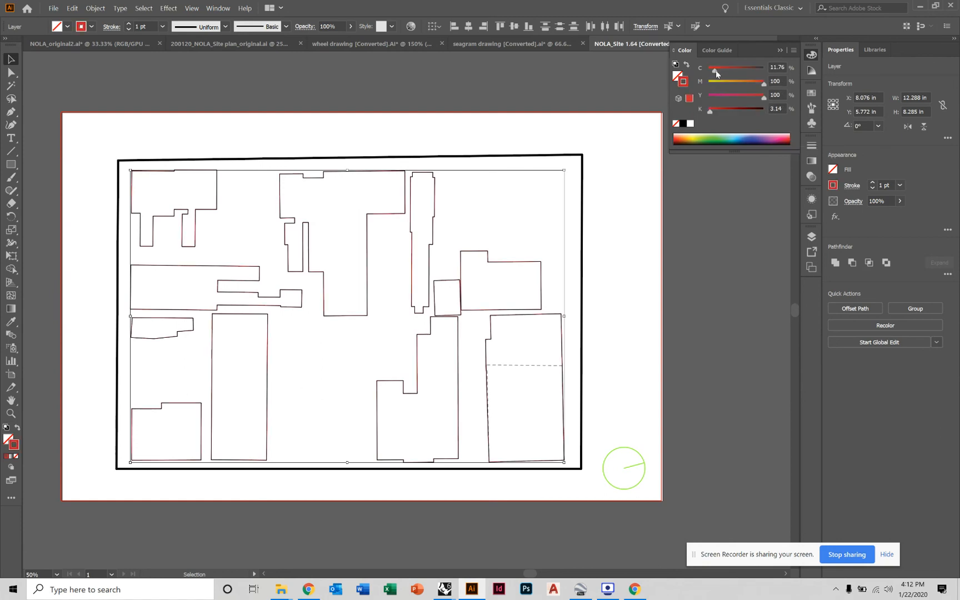
pyautogui.moveTo(715, 70); pyautogui.dragTo(706, 70)
pyautogui.click(733, 201)
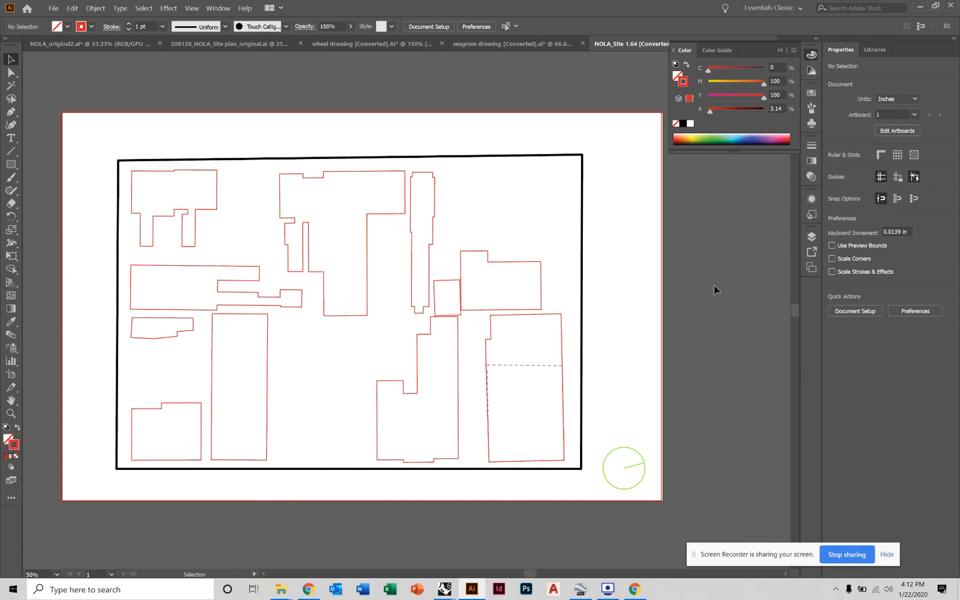
pyautogui.moveTo(635, 296); pyautogui.dragTo(670, 287)
pyautogui.keyDown('alt'); pyautogui.scroll(-1, 556, 315); pyautogui.keyUp('alt')
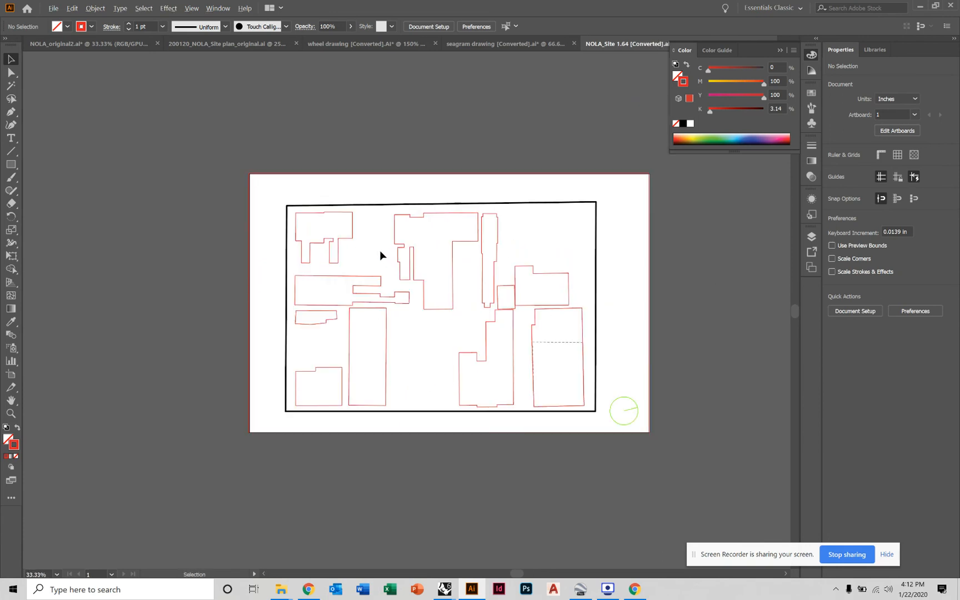
pyautogui.keyDown('alt'); pyautogui.scroll(1, 425, 291); pyautogui.keyUp('alt')
pyautogui.moveTo(499, 312); pyautogui.dragTo(423, 305)
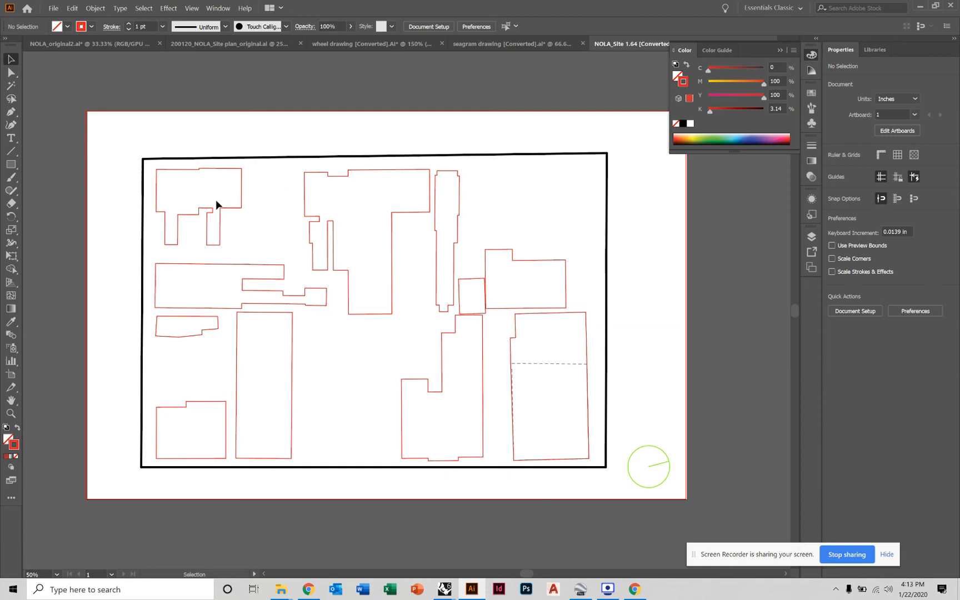
pyautogui.click(242, 190)
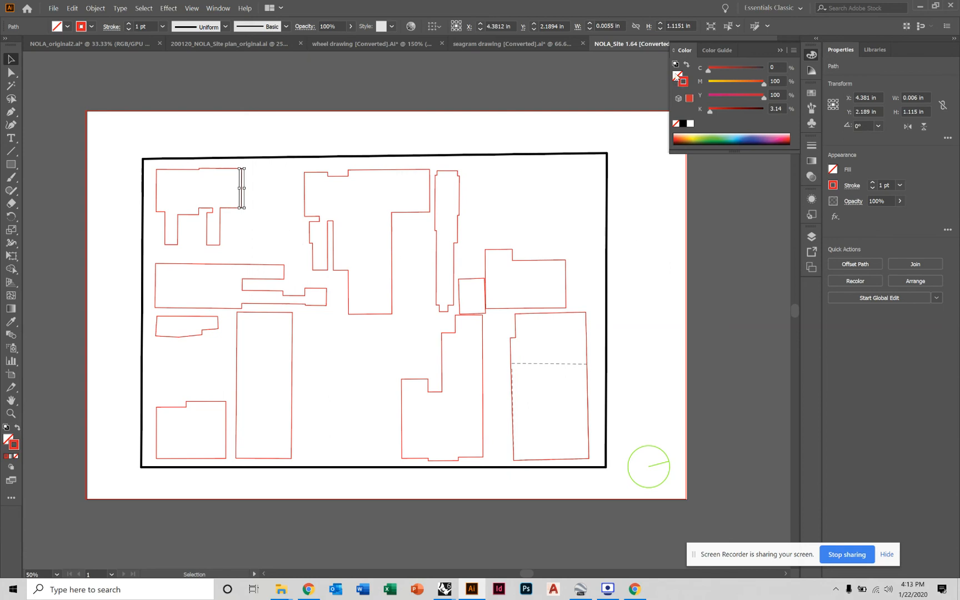
pyautogui.click(493, 94)
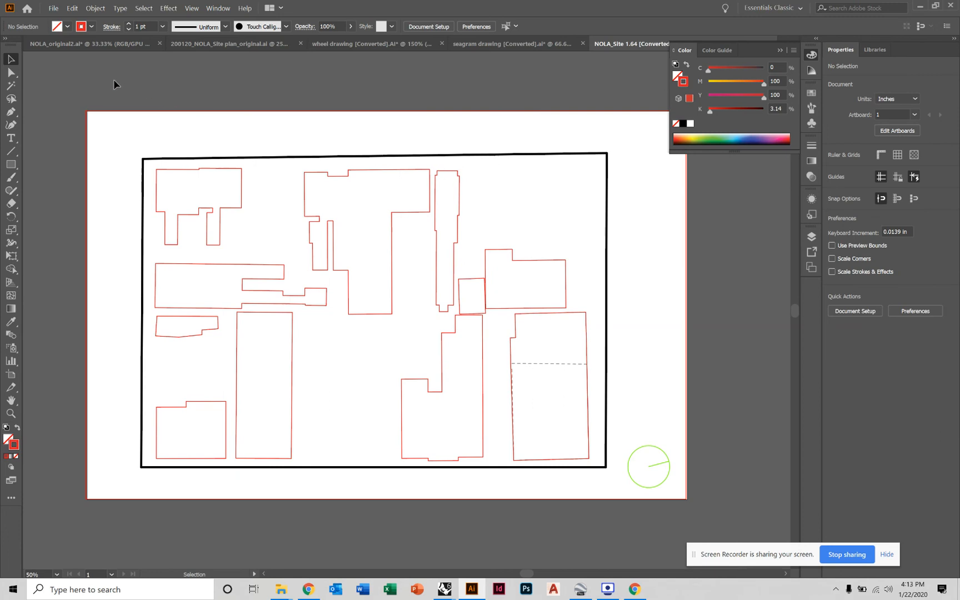
# Hide the Sheet layer that holds the red border around the site plan
pyautogui.moveTo(103, 72); pyautogui.dragTo(663, 522)
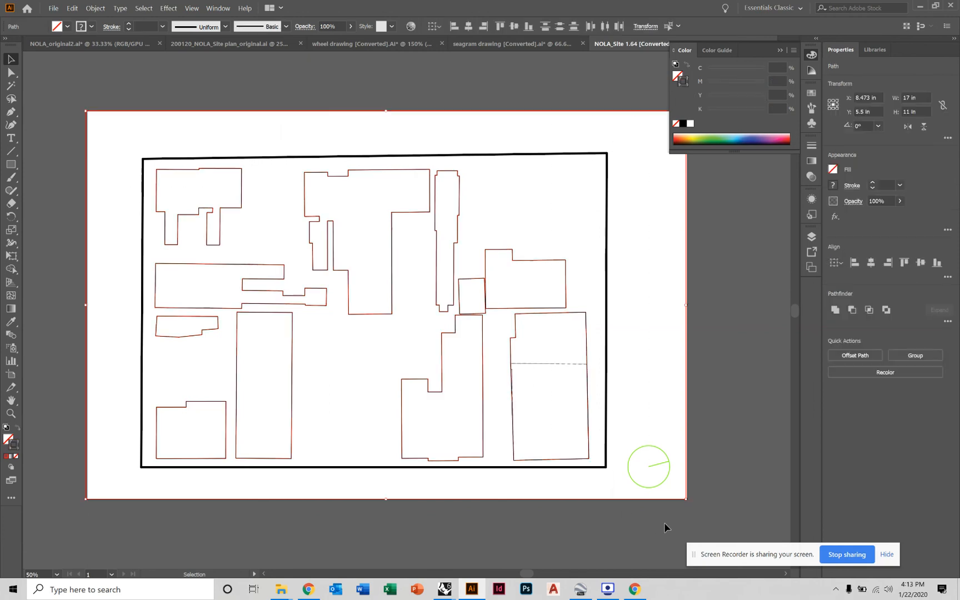
pyautogui.click(72, 115)
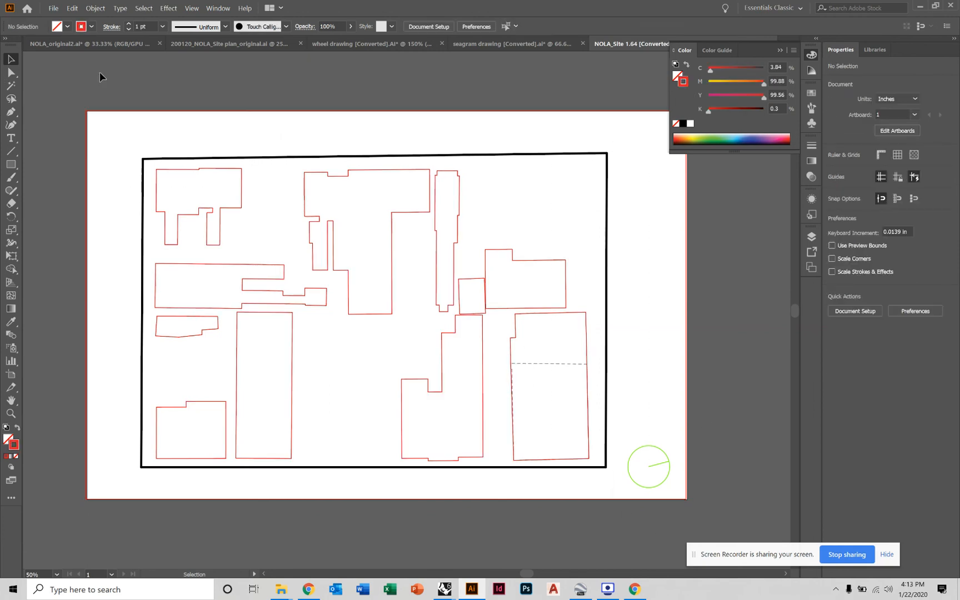
pyautogui.moveTo(222, 152); pyautogui.dragTo(182, 99)
pyautogui.moveTo(116, 78); pyautogui.dragTo(136, 97)
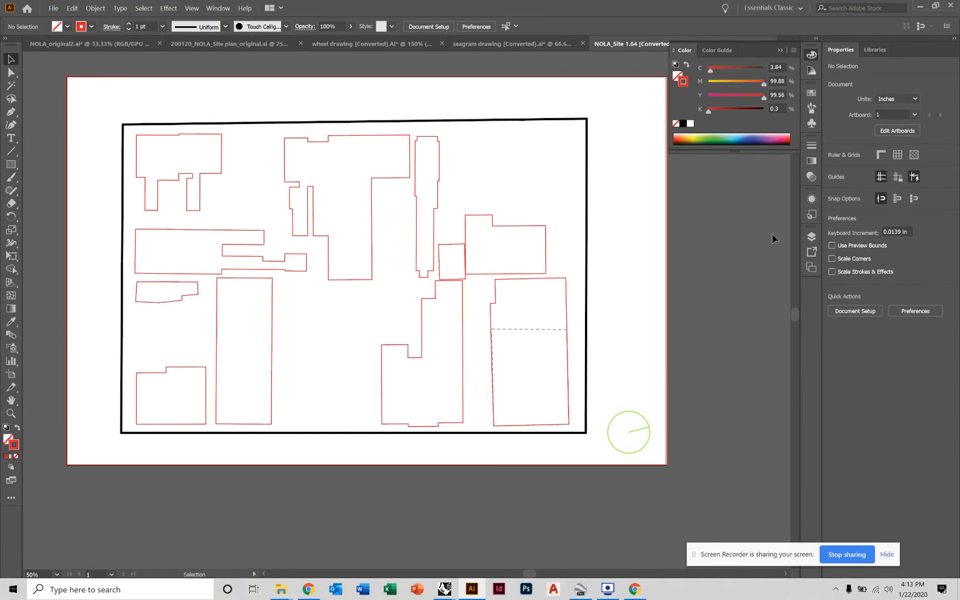
pyautogui.click(811, 236)
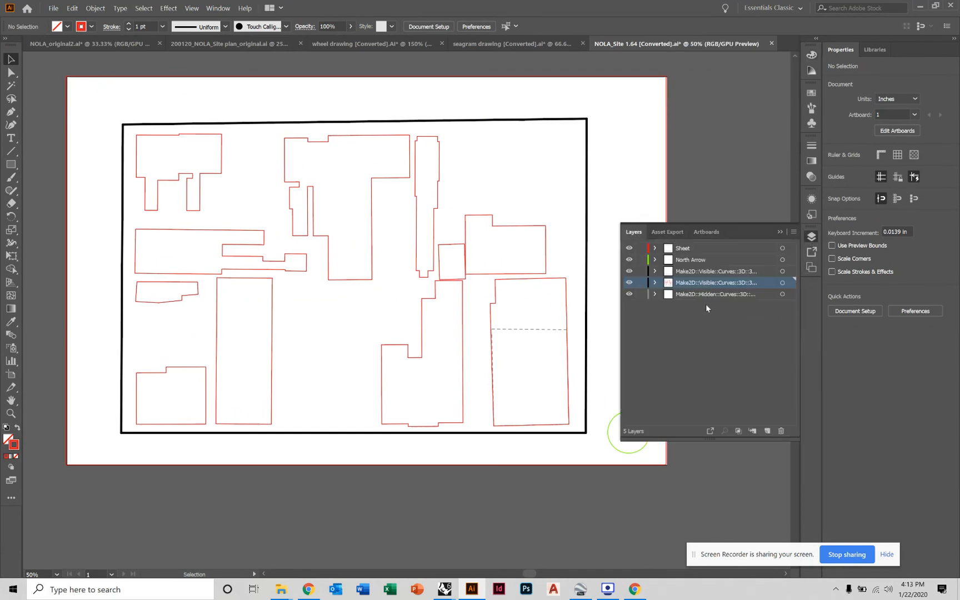
pyautogui.click(628, 248)
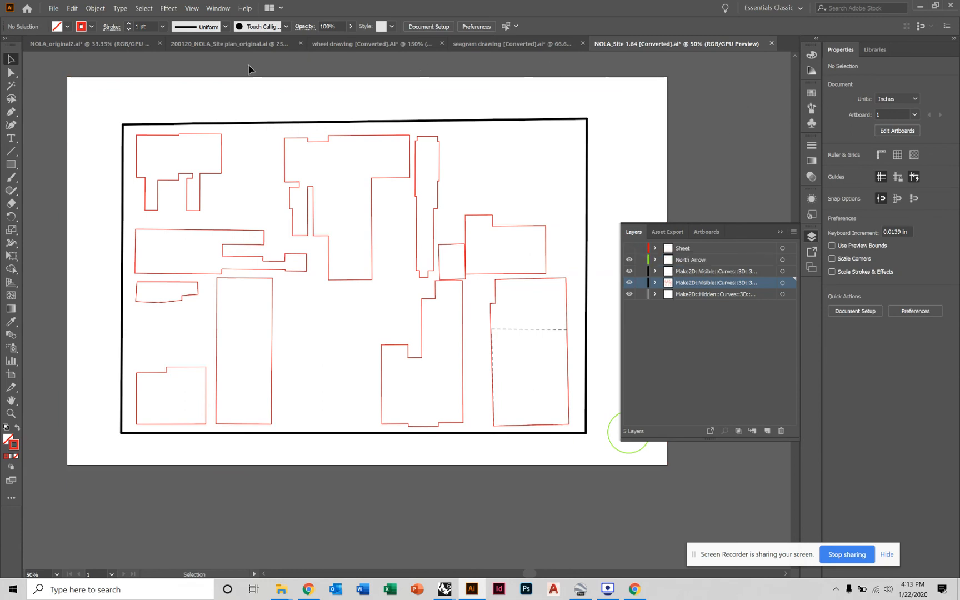
# Copy the site boundary and building lines and paste them in place on a new layer below all the others
pyautogui.moveTo(85, 91)
pyautogui.mouseDown()
pyautogui.moveTo(581, 456)
pyautogui.moveTo(627, 472)
pyautogui.mouseUp()
pyautogui.moveTo(102, 96)
pyautogui.mouseDown()
pyautogui.moveTo(430, 364)
pyautogui.moveTo(568, 457)
pyautogui.moveTo(594, 458)
pyautogui.mouseUp()
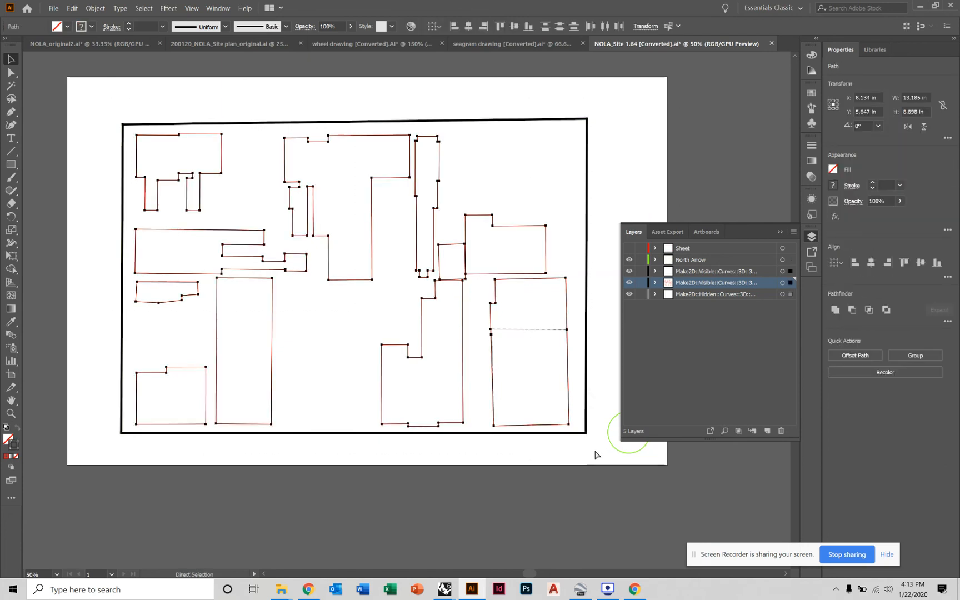
pyautogui.press('v')
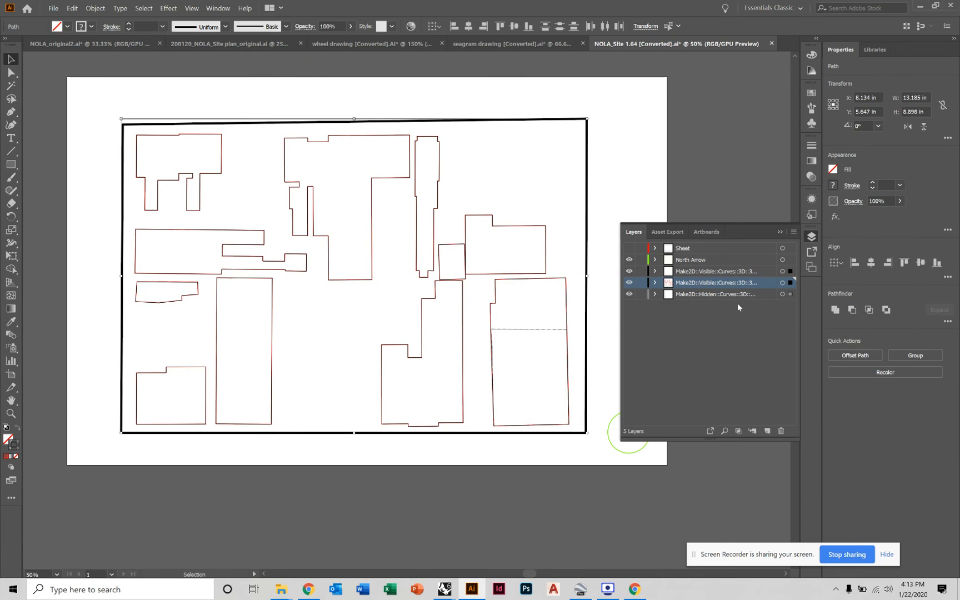
pyautogui.hotkey('ctrl', 'l')
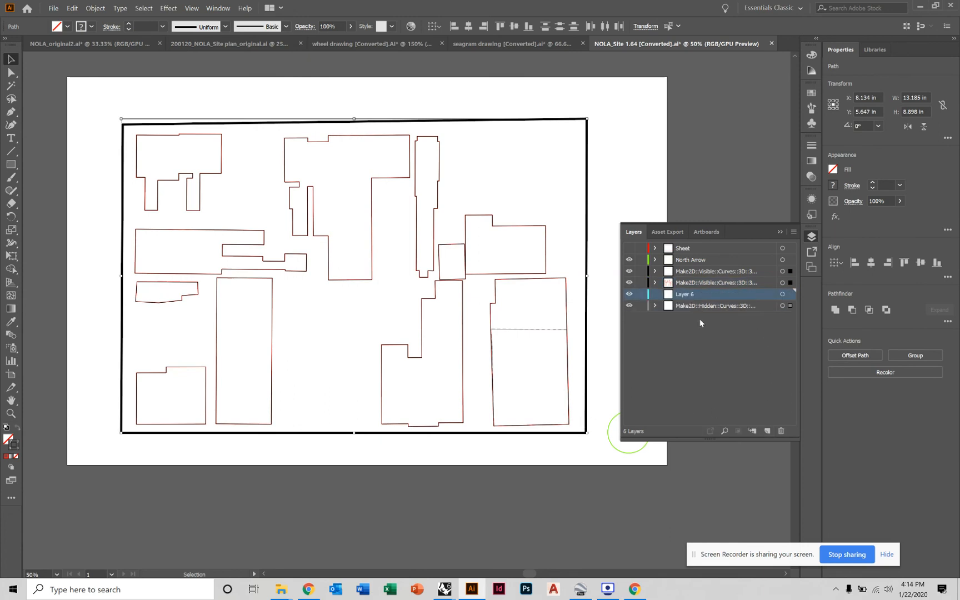
pyautogui.moveTo(688, 293); pyautogui.dragTo(687, 309)
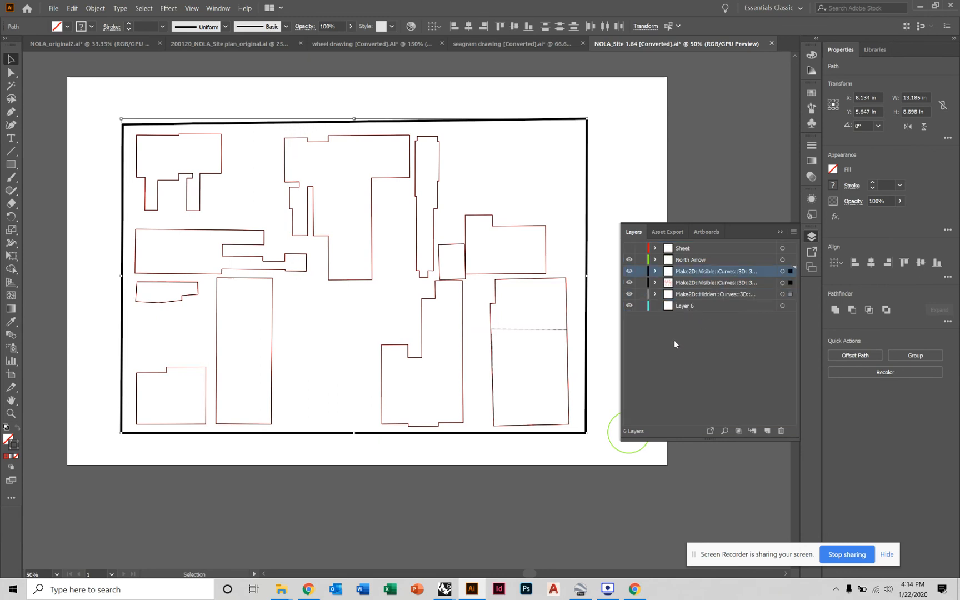
pyautogui.click(687, 307)
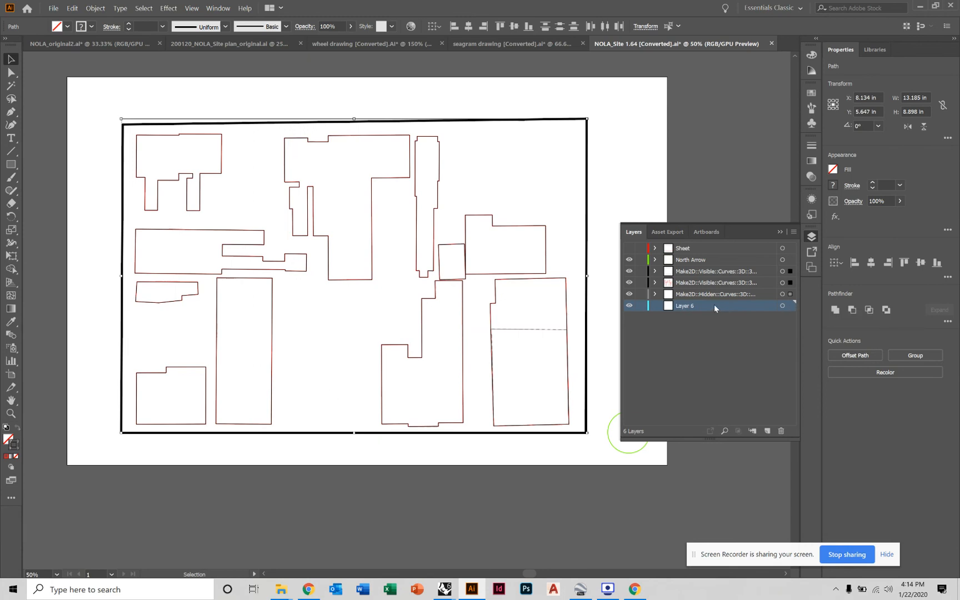
pyautogui.click(73, 8)
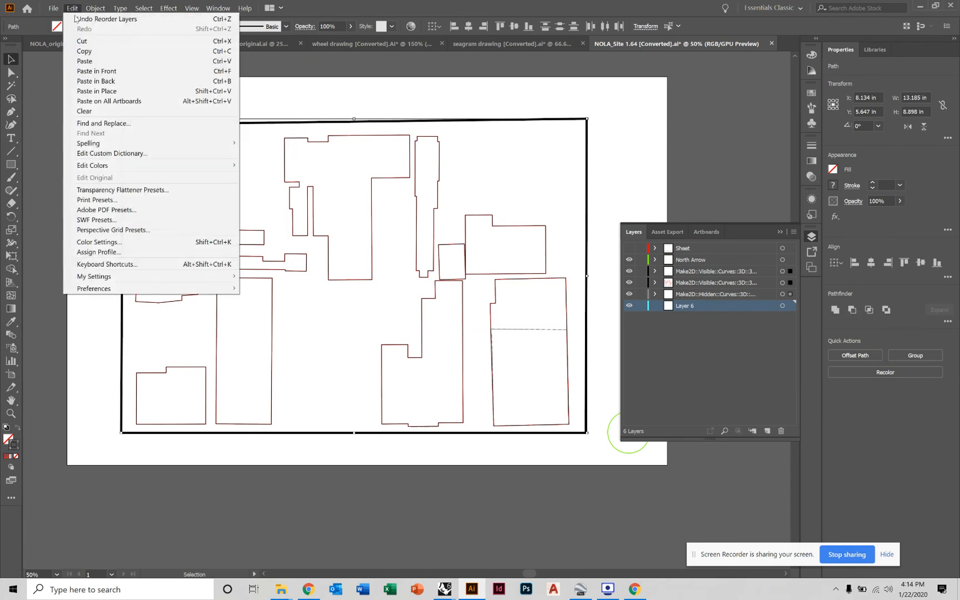
pyautogui.click(104, 92)
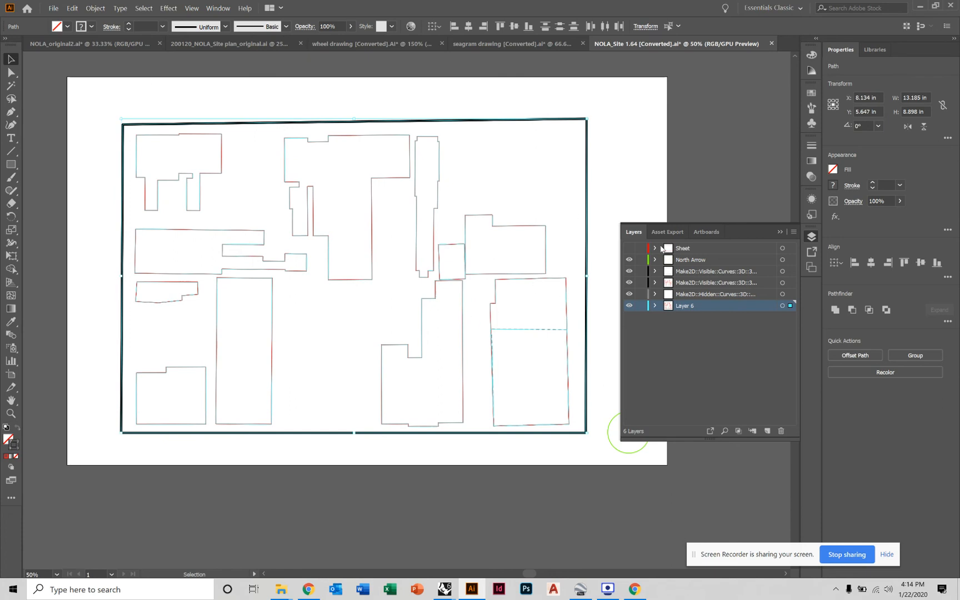
pyautogui.click(794, 232)
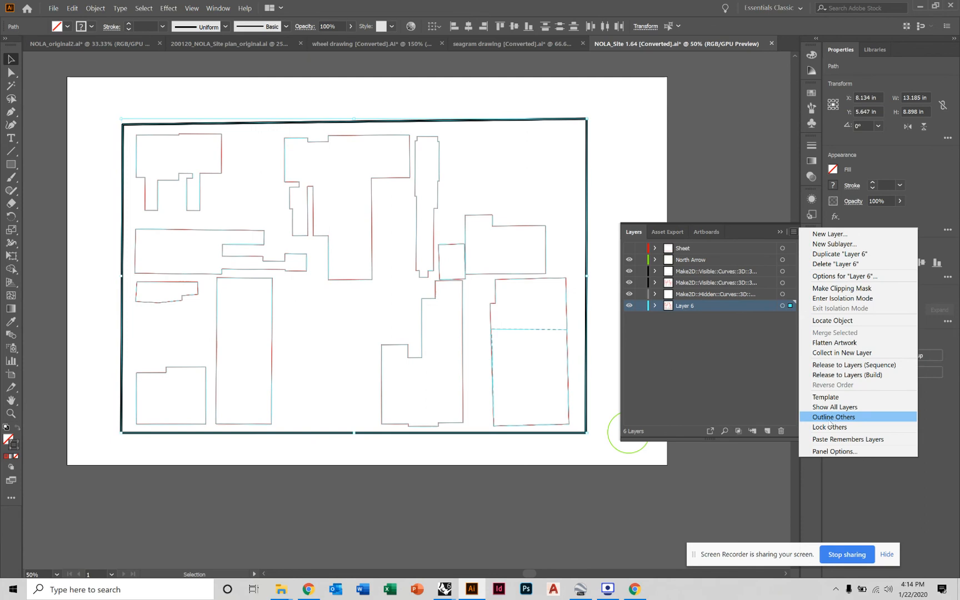
pyautogui.click(833, 438)
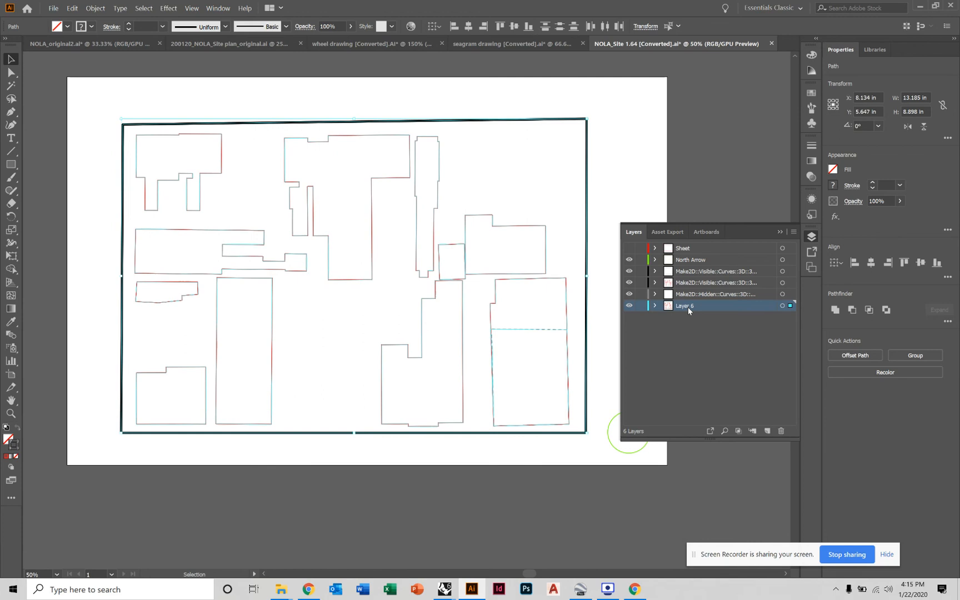
pyautogui.click(792, 233)
pyautogui.click(827, 440)
pyautogui.click(285, 85)
pyautogui.click(452, 44)
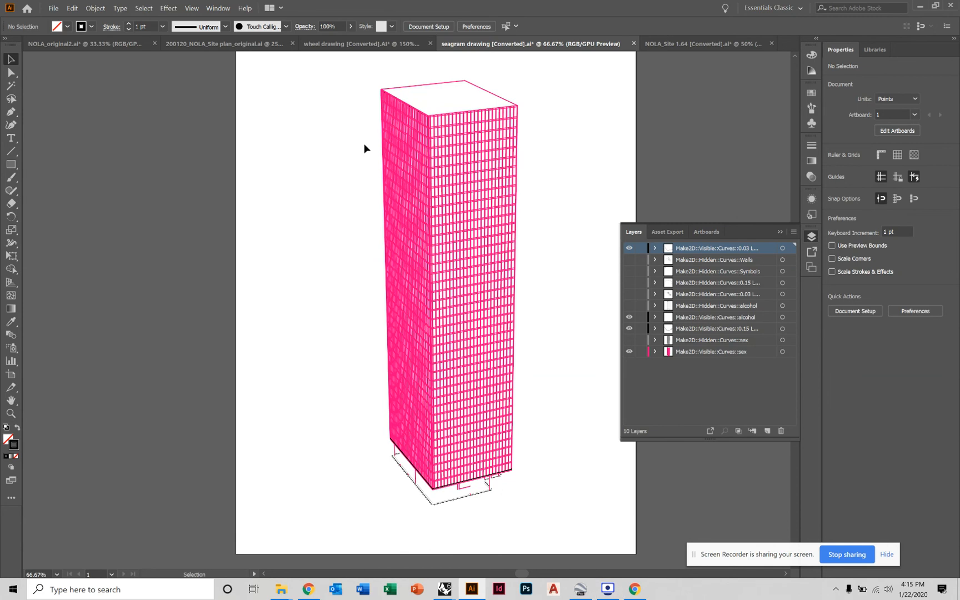
pyautogui.hotkey('ctrl', 'Tab')
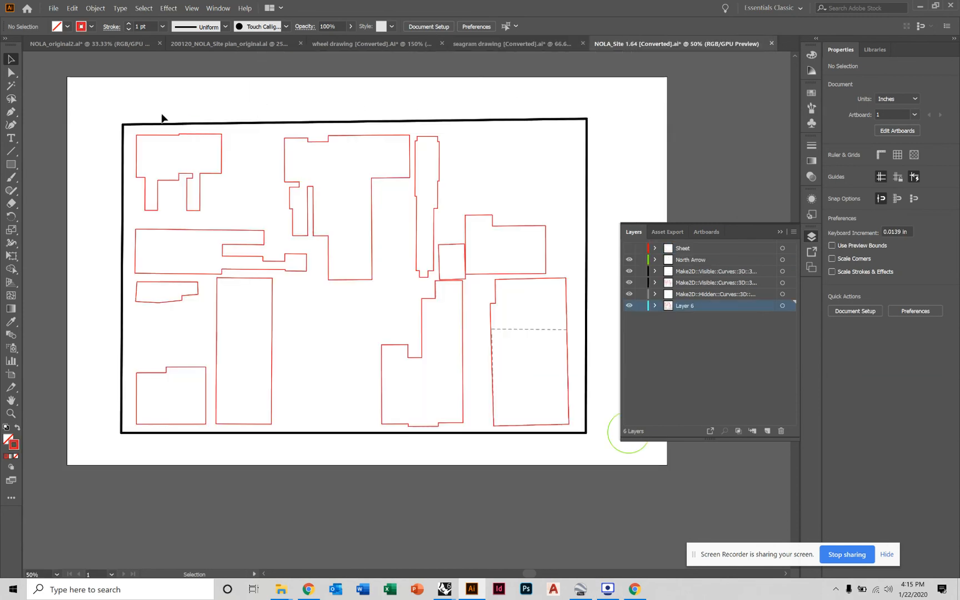
# Copy the site plan's boundary and building lines and paste them into the seagram drawing document
pyautogui.moveTo(106, 111); pyautogui.dragTo(594, 458)
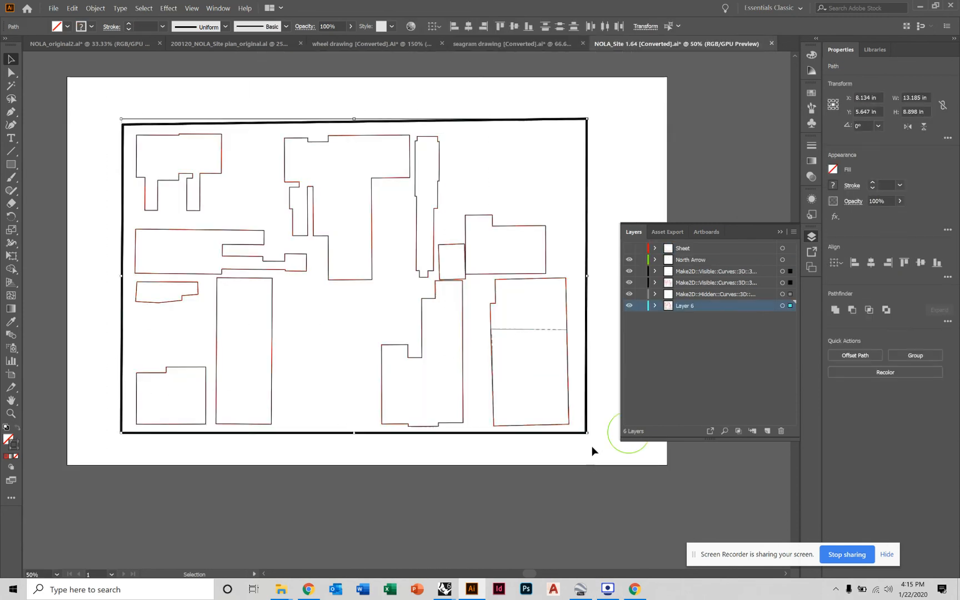
pyautogui.click(482, 49)
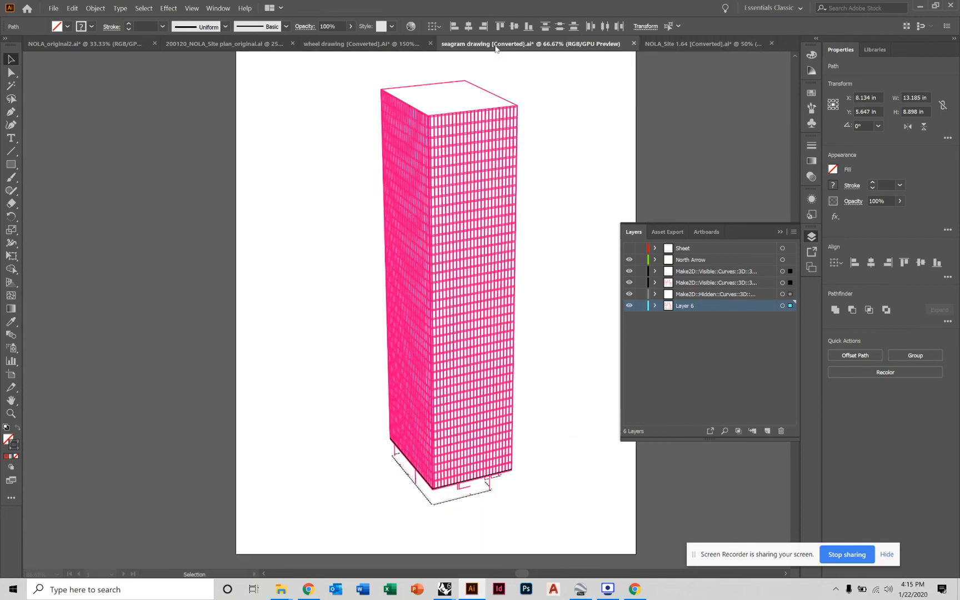
pyautogui.hotkey('ctrl', 'v')
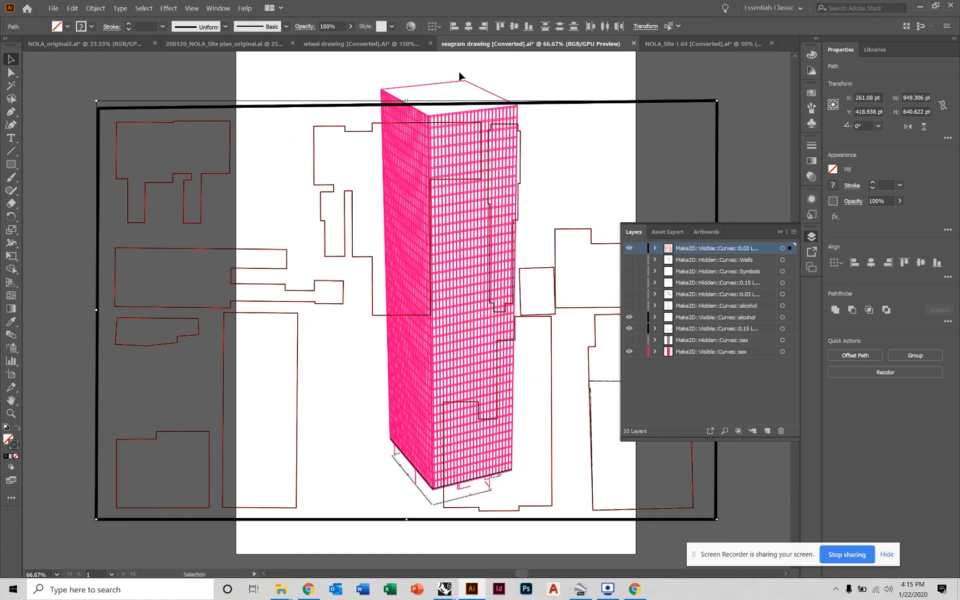
# Turn on Paste Remembers Layers in the NOLA_Site 1.64 document and paste the copied site plan with its layers into the seagram drawing
pyautogui.click(644, 44)
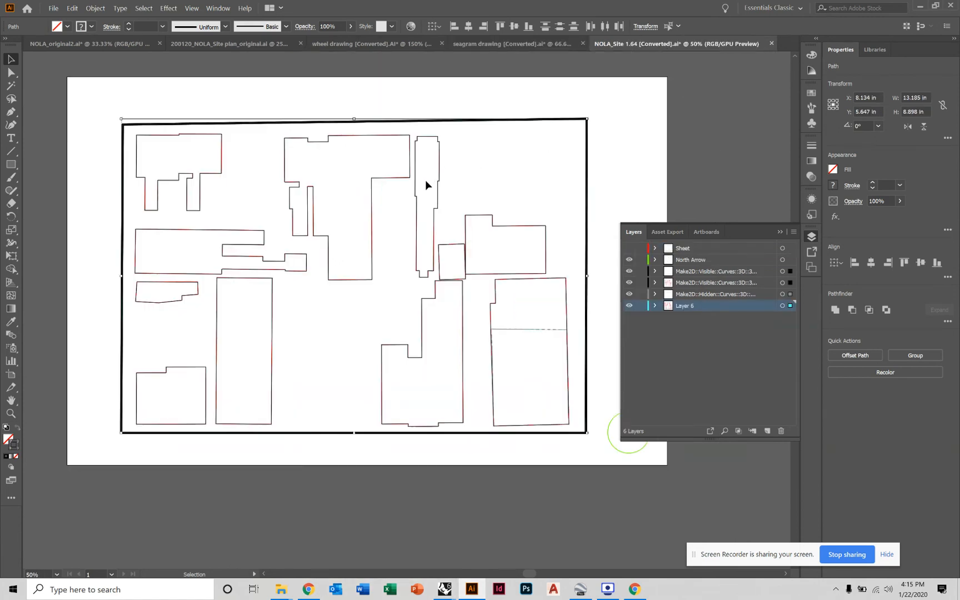
pyautogui.press('a')
pyautogui.click(793, 232)
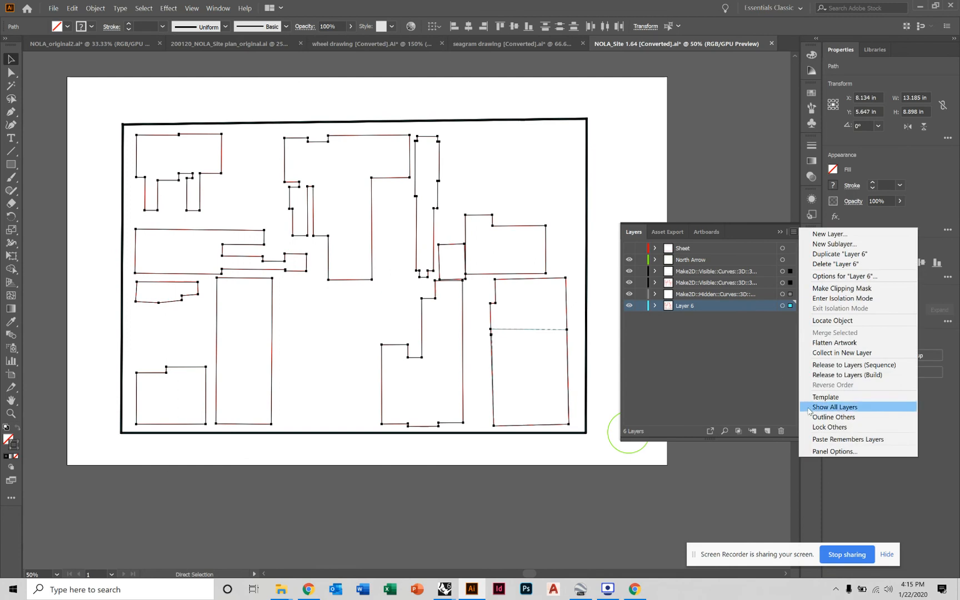
pyautogui.click(847, 439)
pyautogui.click(485, 43)
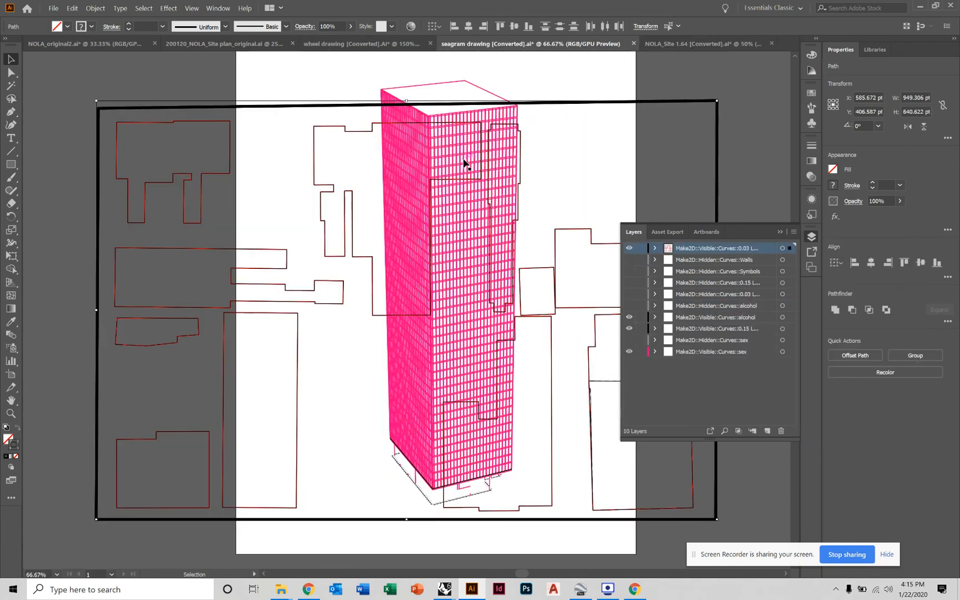
pyautogui.hotkey('ctrl', 'v')
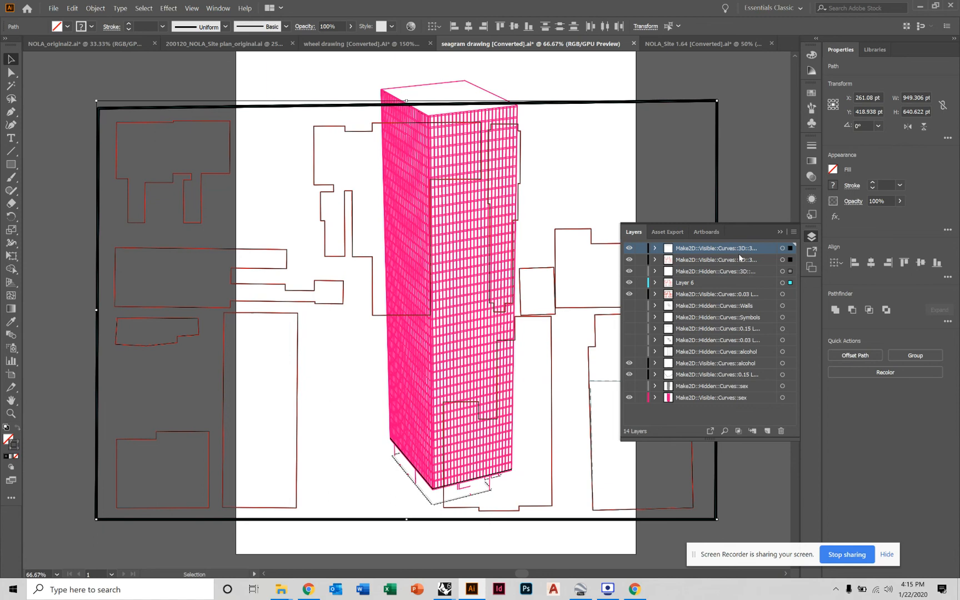
pyautogui.click(686, 123)
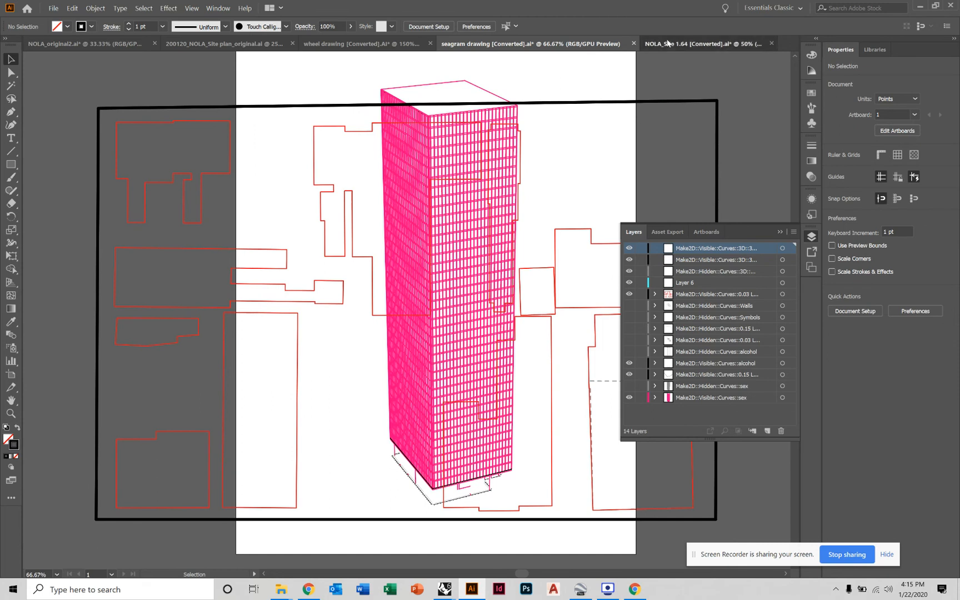
# Switch back to the NOLA_Site 1.64 document and hide every layer except Layer 6
pyautogui.click(700, 43)
pyautogui.click(540, 190)
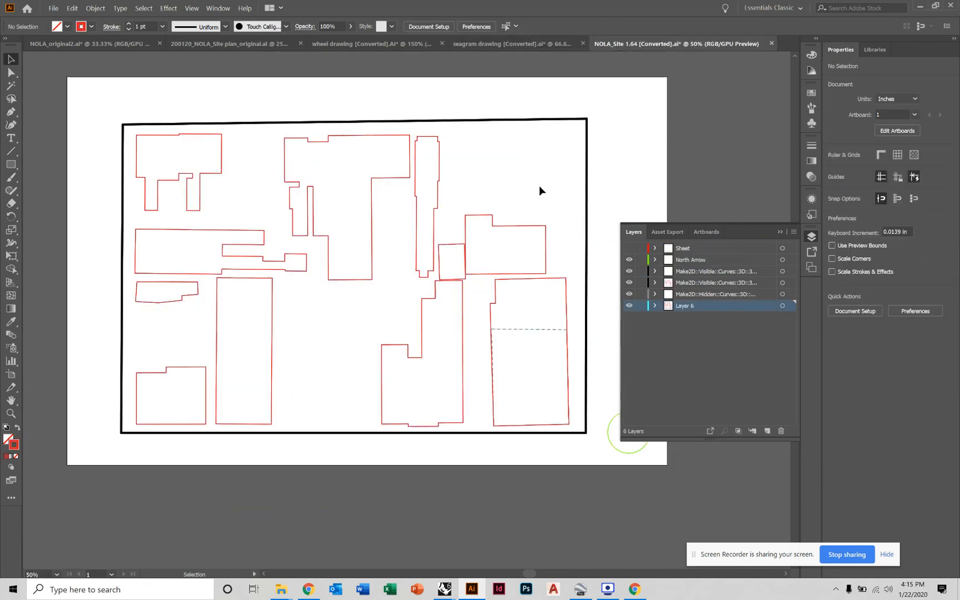
pyautogui.moveTo(537, 274); pyautogui.dragTo(523, 279)
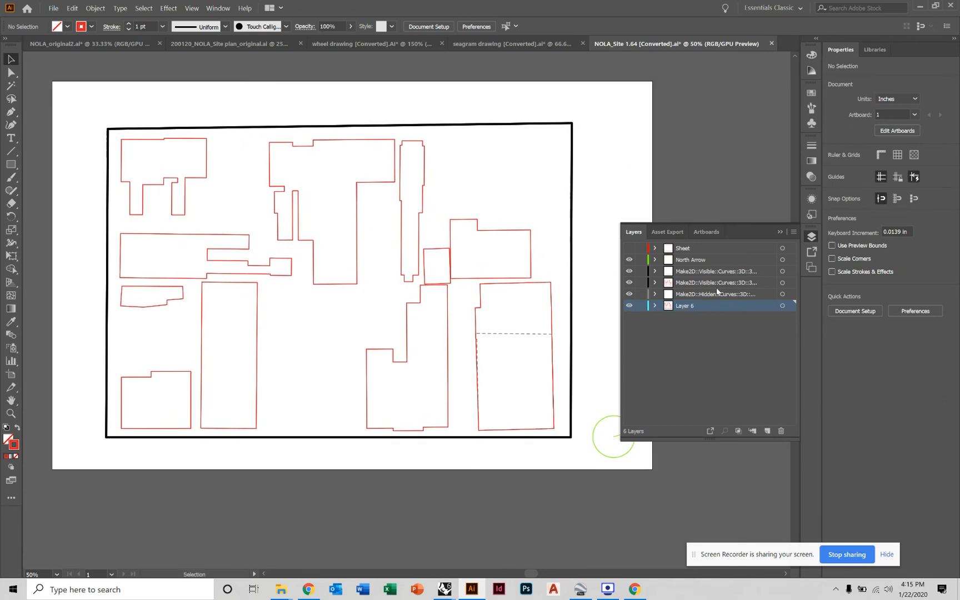
pyautogui.moveTo(628, 294); pyautogui.dragTo(627, 268)
pyautogui.click(628, 260)
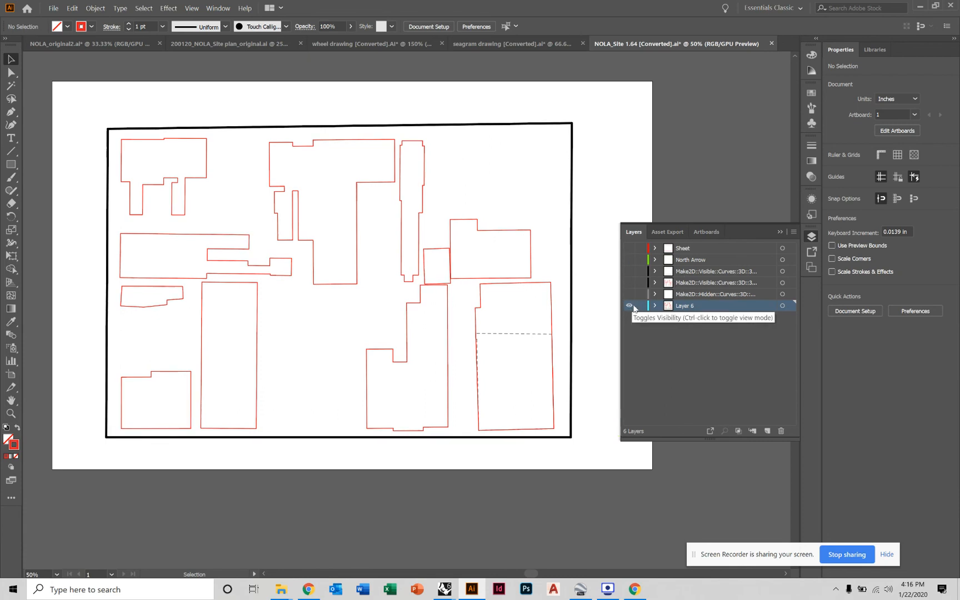
pyautogui.press('alt')
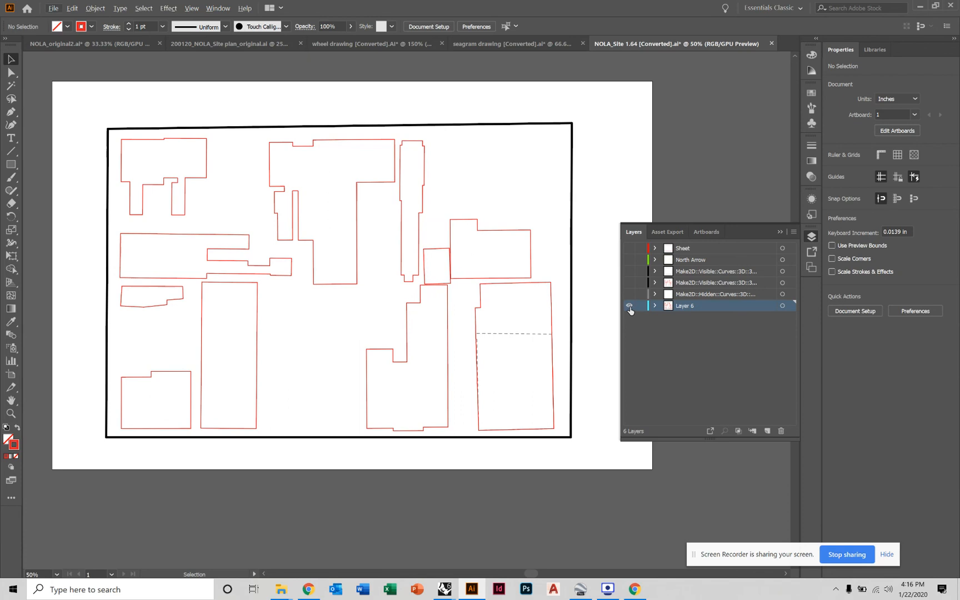
pyautogui.press('alt')
pyautogui.keyDown('alt'); pyautogui.click(629, 306); pyautogui.keyUp('alt')
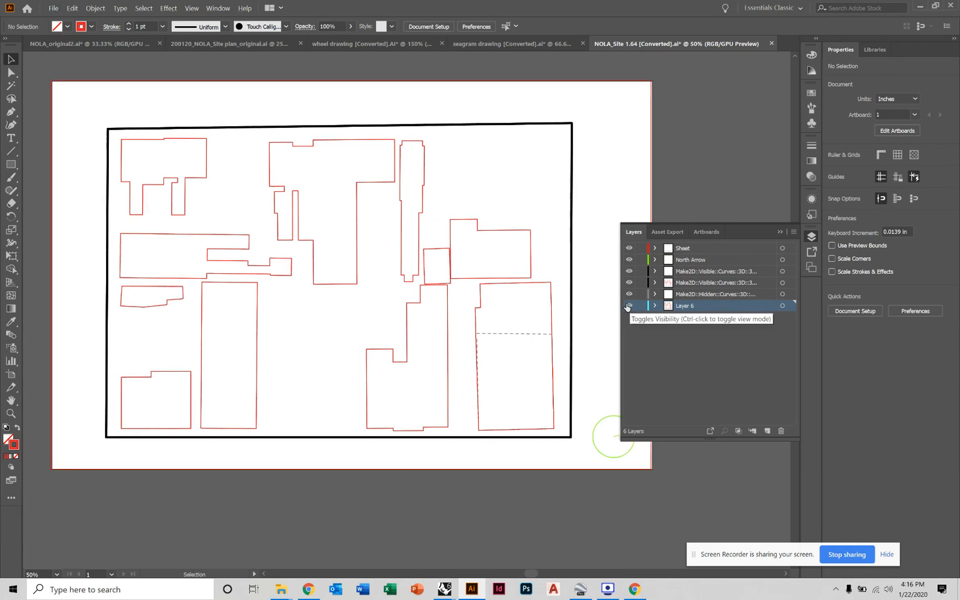
pyautogui.keyDown('alt'); pyautogui.click(629, 306); pyautogui.keyUp('alt')
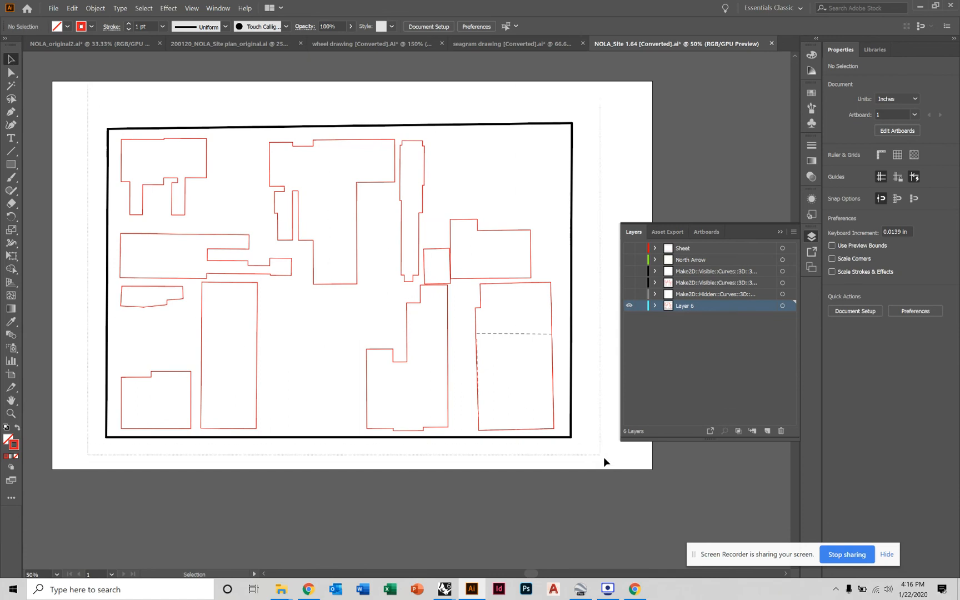
# Set the stroke of all the copied site plan lines on Layer 6 to none and reselect the lines
pyautogui.moveTo(605, 458); pyautogui.dragTo(272, 342)
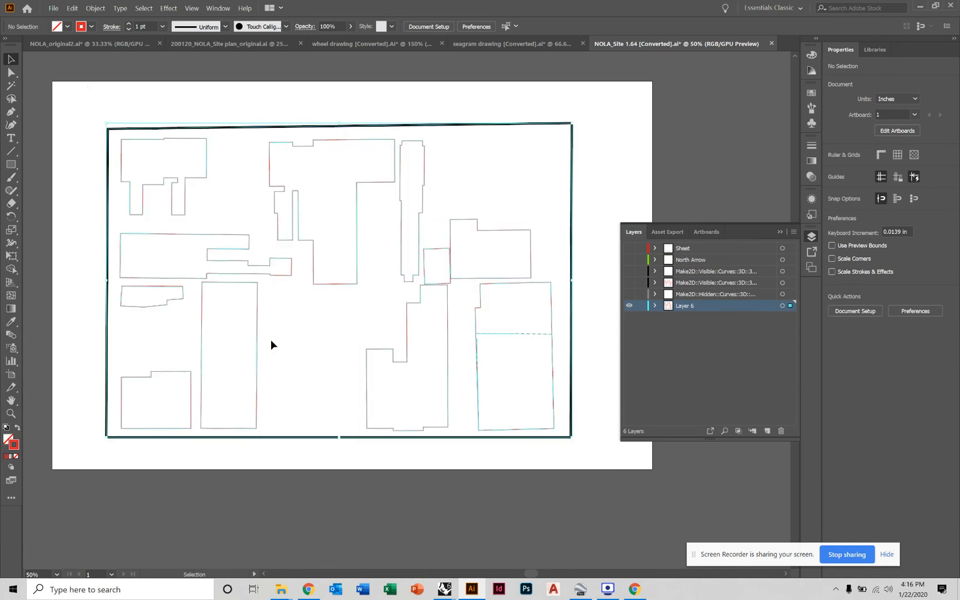
pyautogui.click(809, 58)
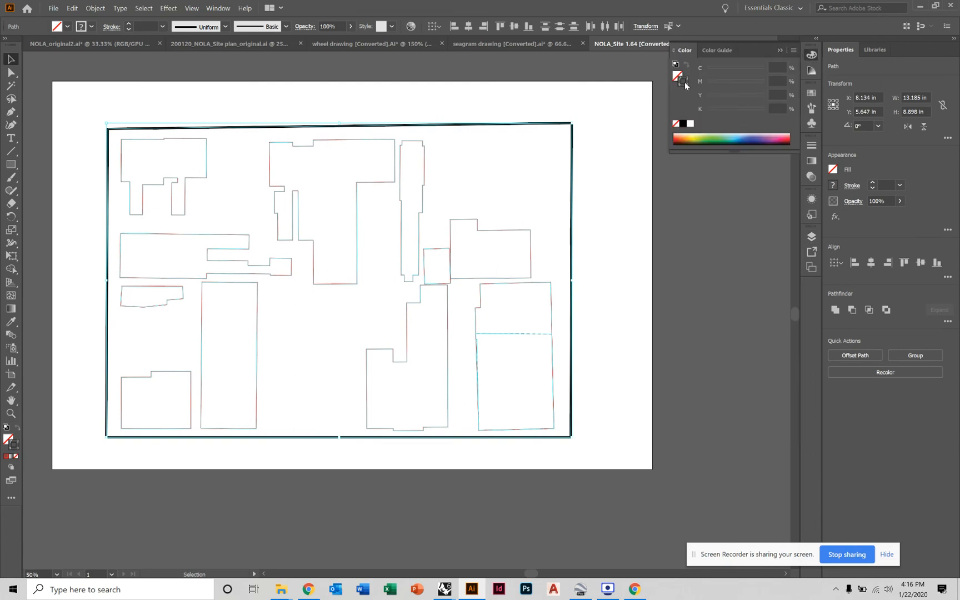
pyautogui.click(685, 83)
pyautogui.click(675, 123)
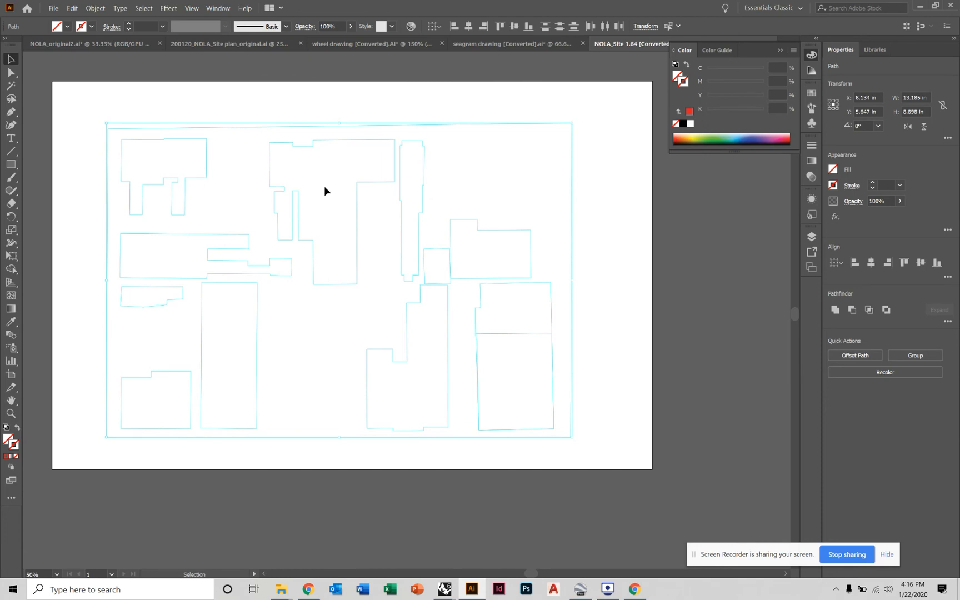
pyautogui.click(700, 253)
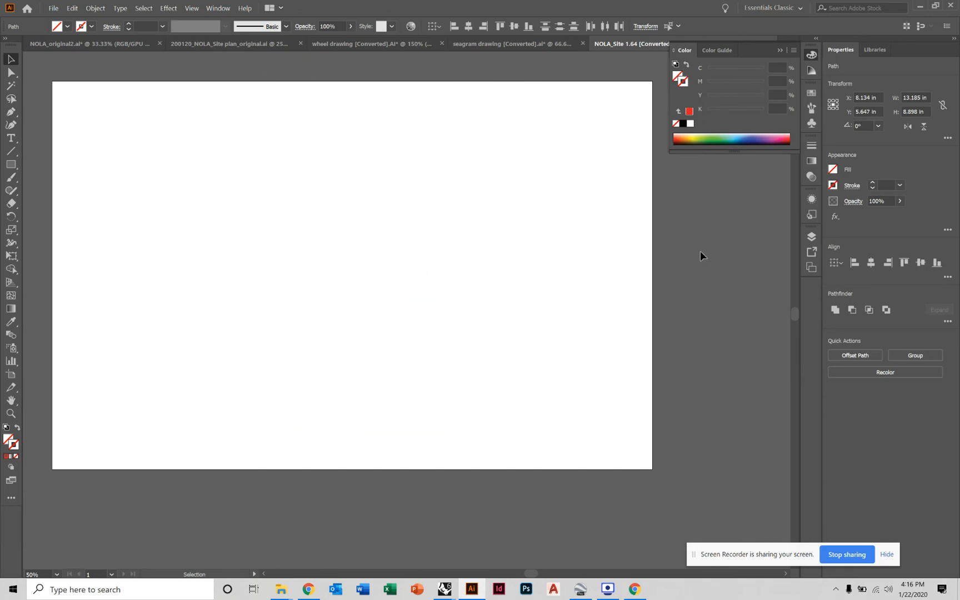
pyautogui.moveTo(77, 75); pyautogui.dragTo(670, 482)
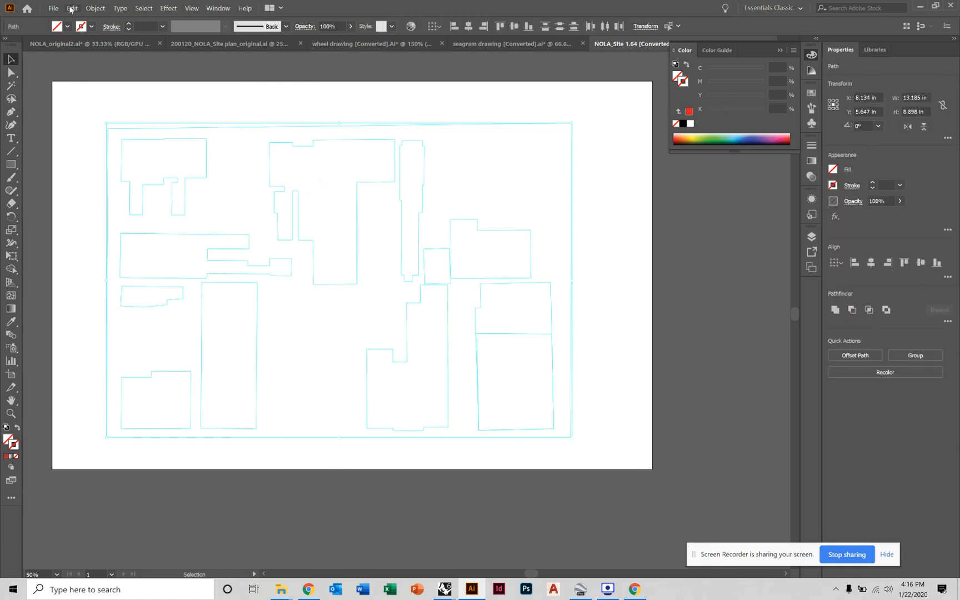
# Convert the selected Layer 6 lines into a Live Paint group and show all the other layers again
pyautogui.click(95, 8)
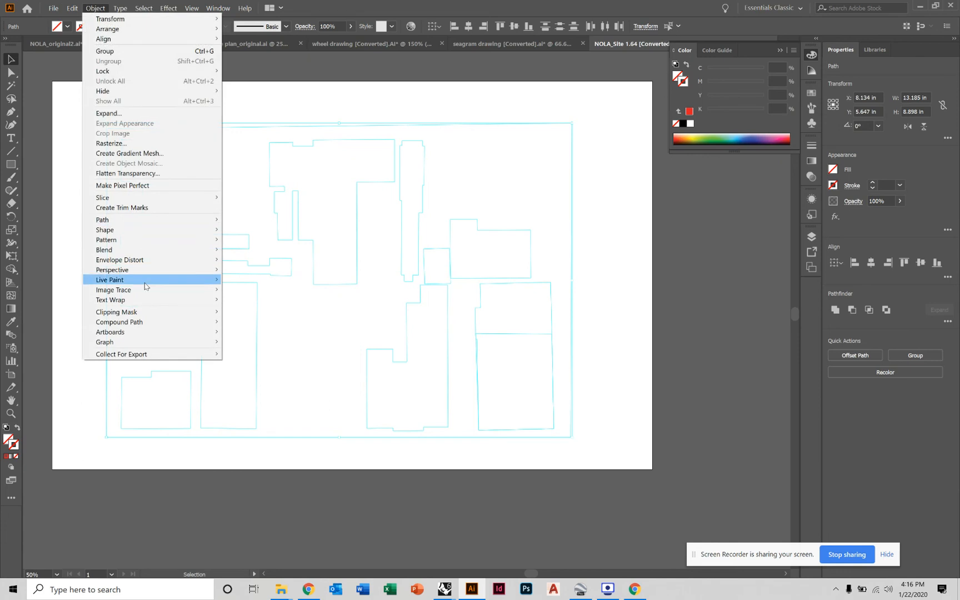
pyautogui.moveTo(188, 282)
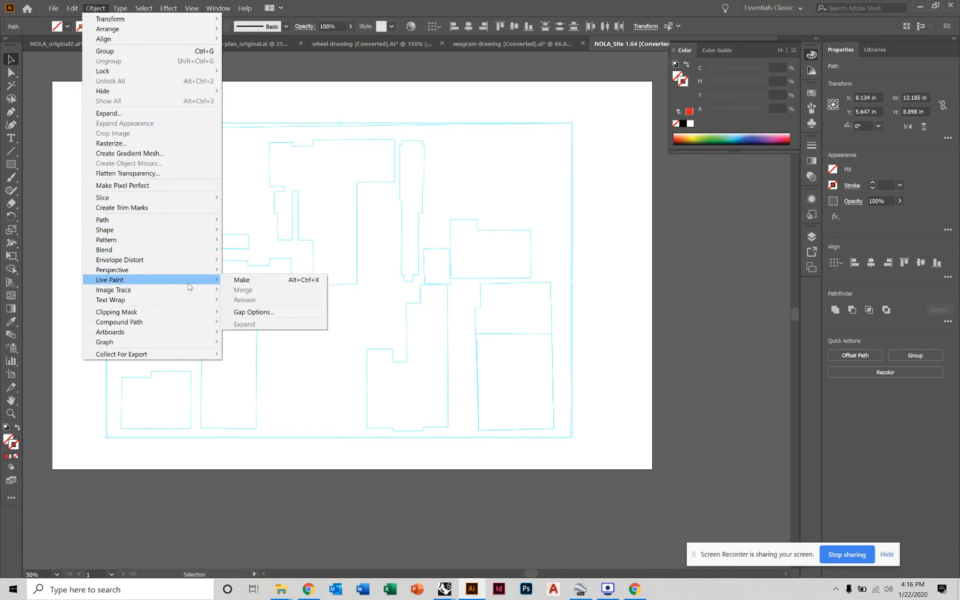
pyautogui.click(244, 281)
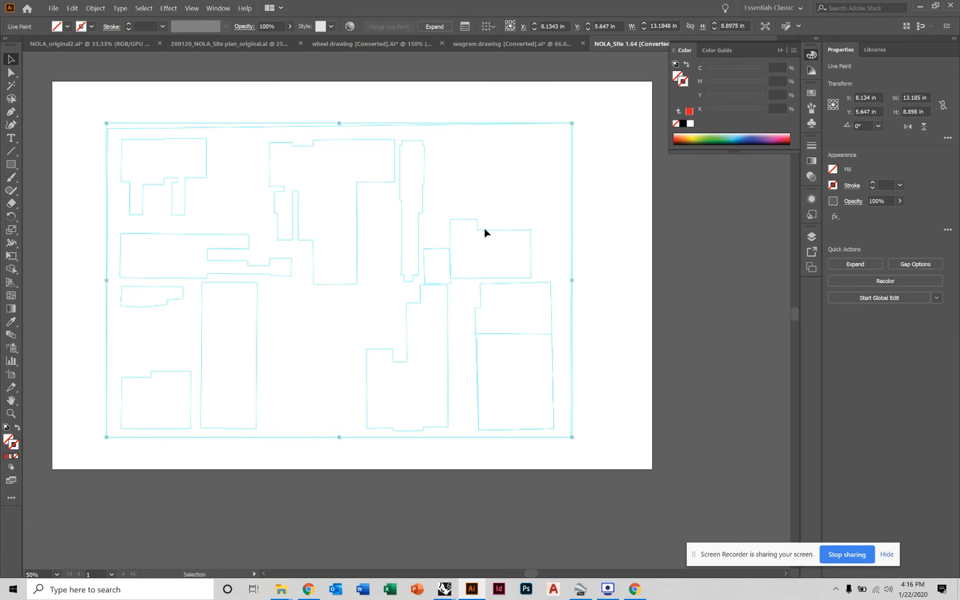
pyautogui.click(749, 285)
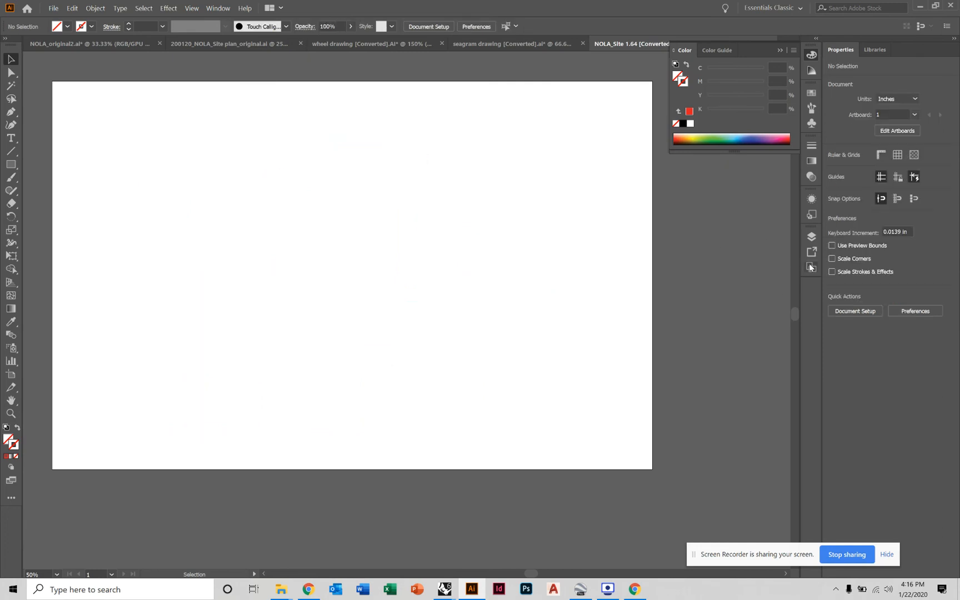
pyautogui.click(811, 237)
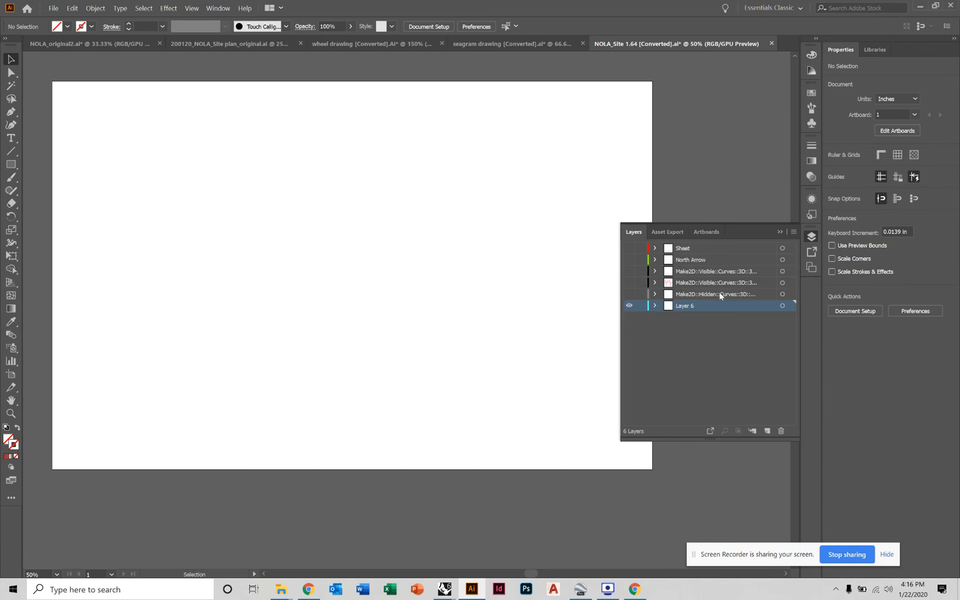
pyautogui.click(629, 306)
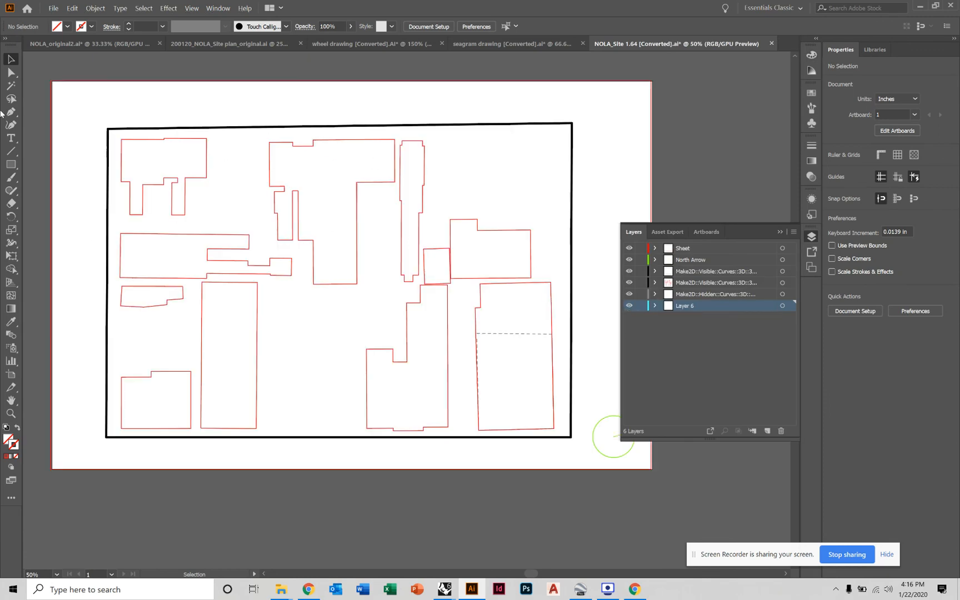
# Activate the Live Paint Bucket and set its fill to a gray of 61% K
pyautogui.click(7, 272)
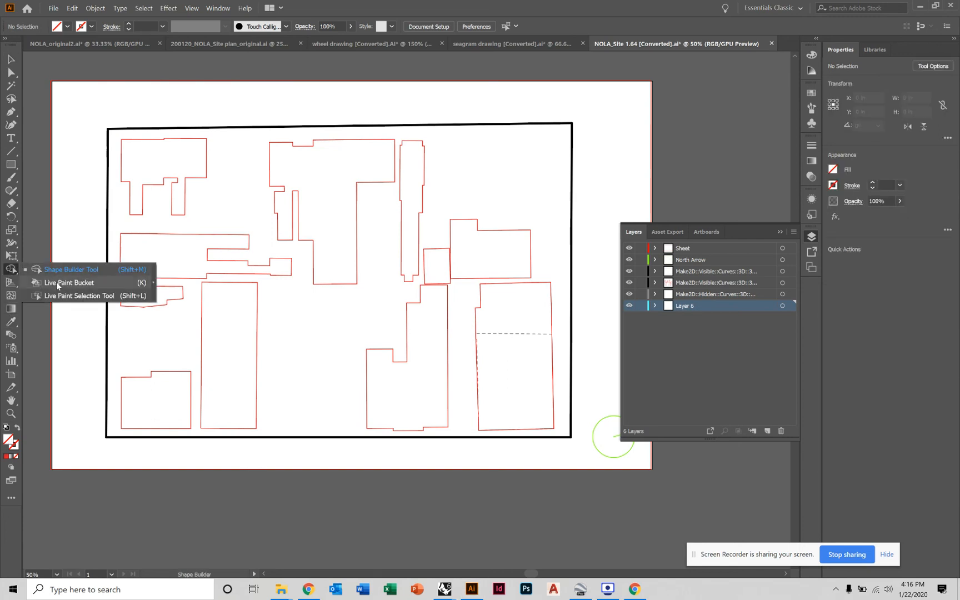
pyautogui.click(56, 282)
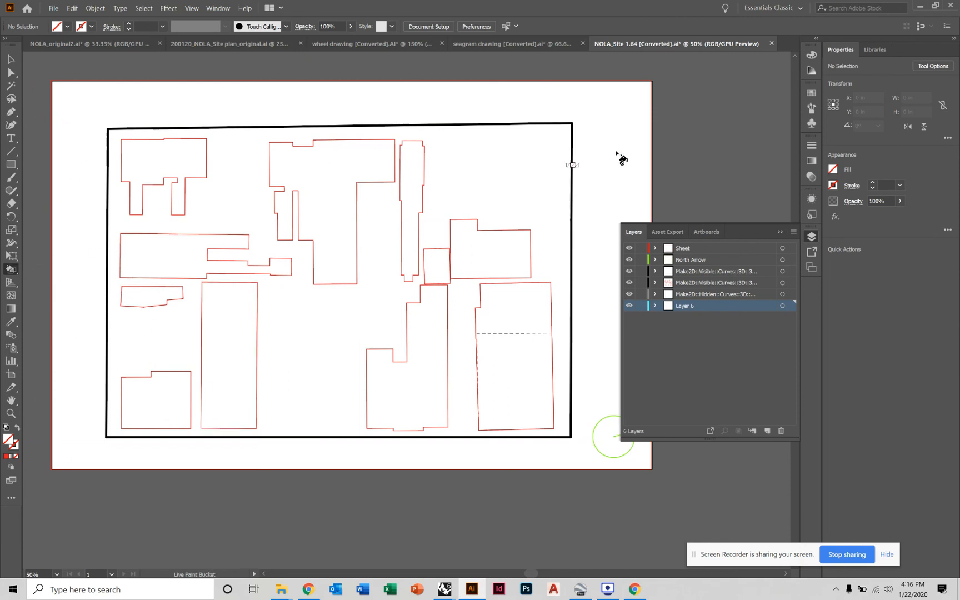
pyautogui.click(810, 55)
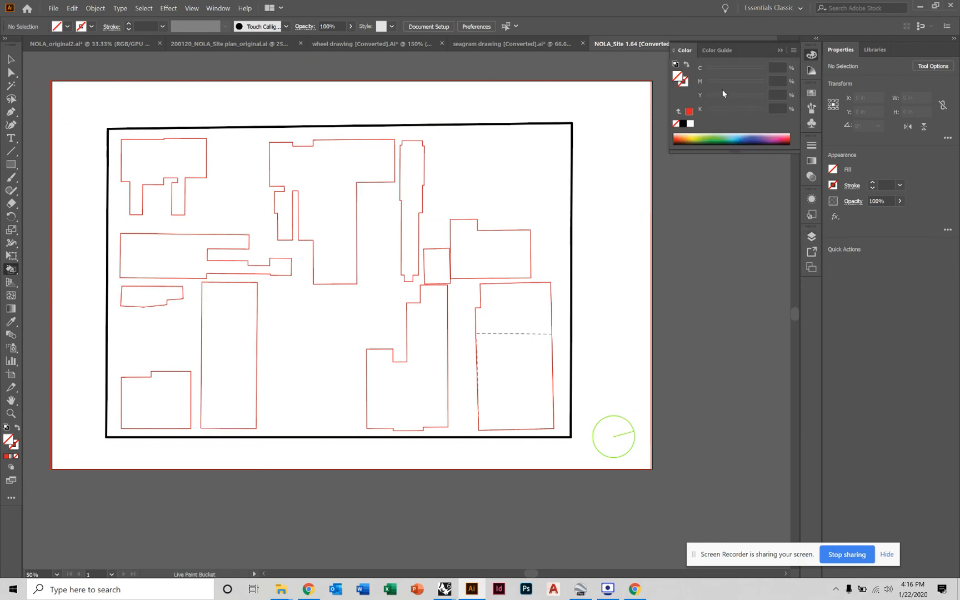
pyautogui.click(685, 123)
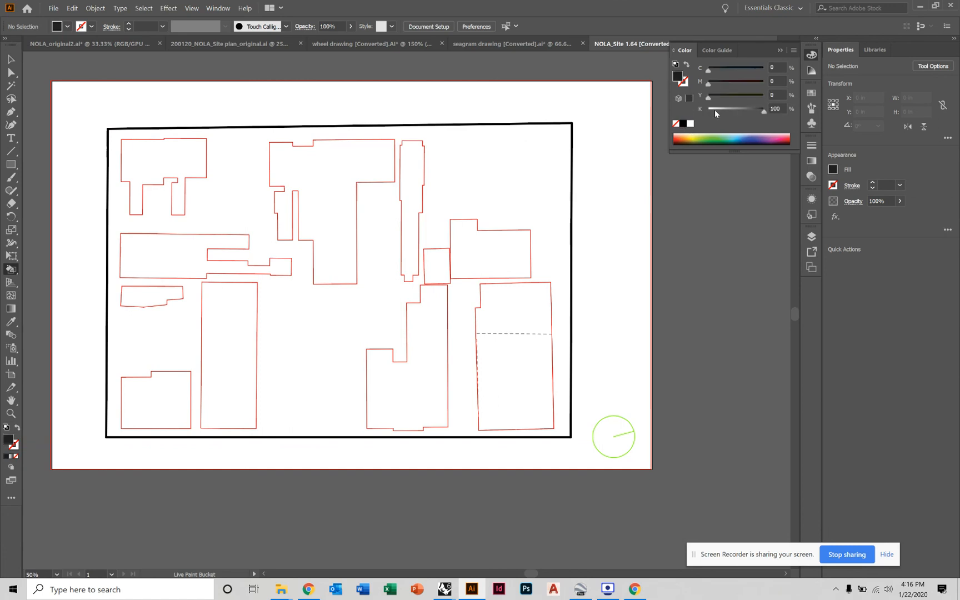
pyautogui.moveTo(763, 113); pyautogui.dragTo(742, 110)
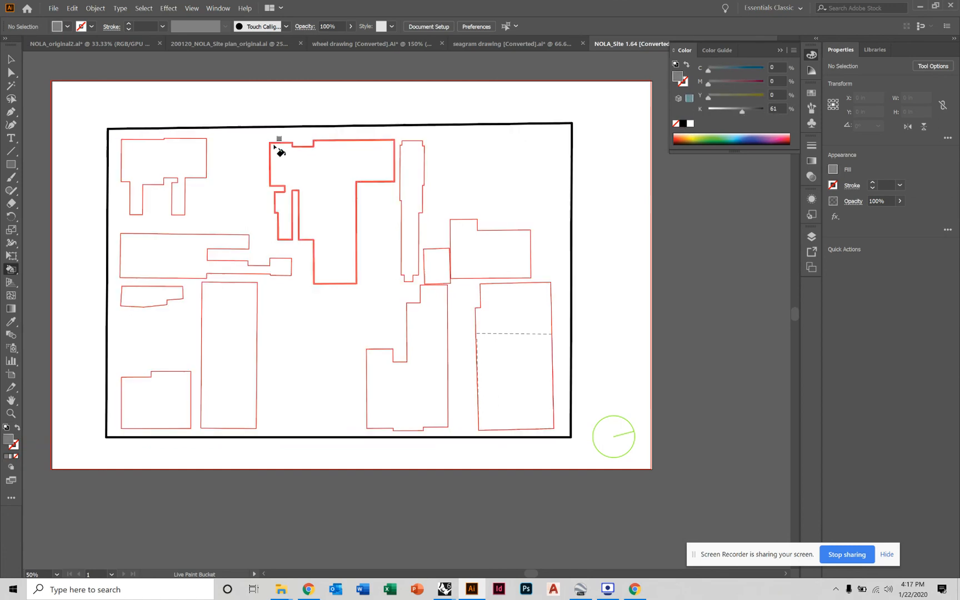
# Paint every building footprint inside the site boundary with the gray fill, including both parts of the building split by the dashed line
pyautogui.click(151, 163)
pyautogui.click(172, 245)
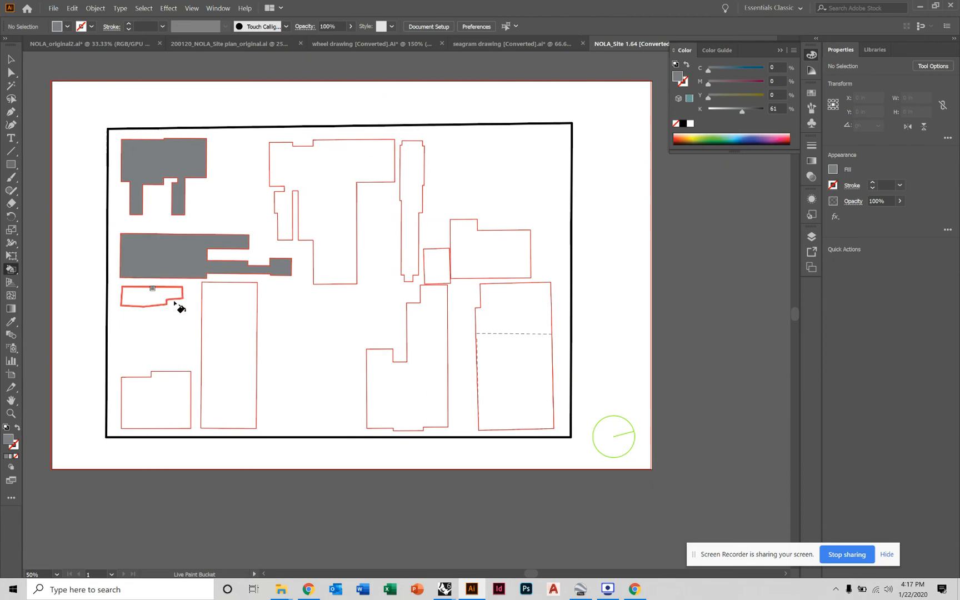
pyautogui.click(173, 299)
pyautogui.click(221, 340)
pyautogui.click(186, 388)
pyautogui.click(320, 269)
pyautogui.click(437, 266)
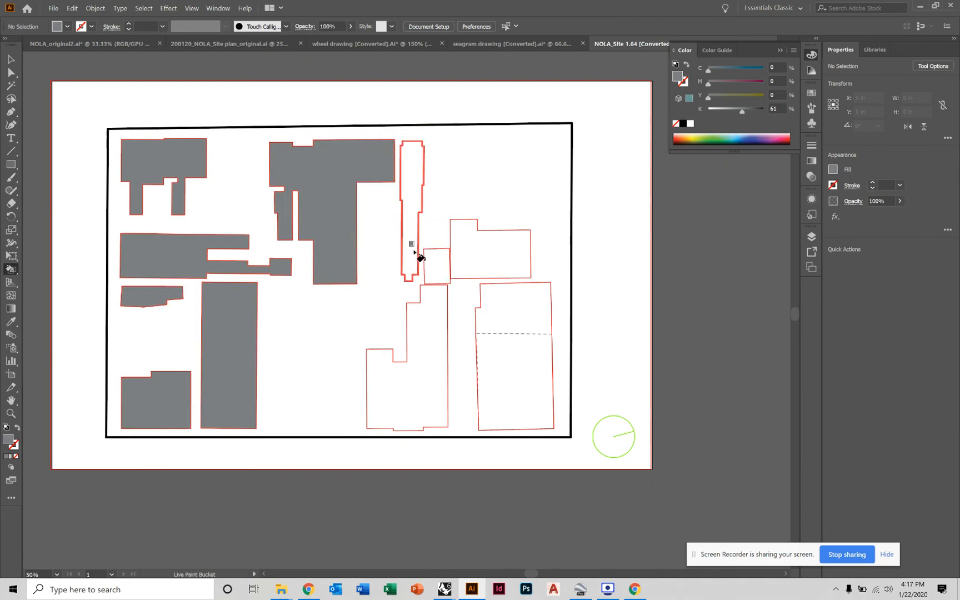
pyautogui.click(418, 255)
pyautogui.click(478, 251)
pyautogui.click(433, 326)
pyautogui.click(525, 328)
pyautogui.click(517, 377)
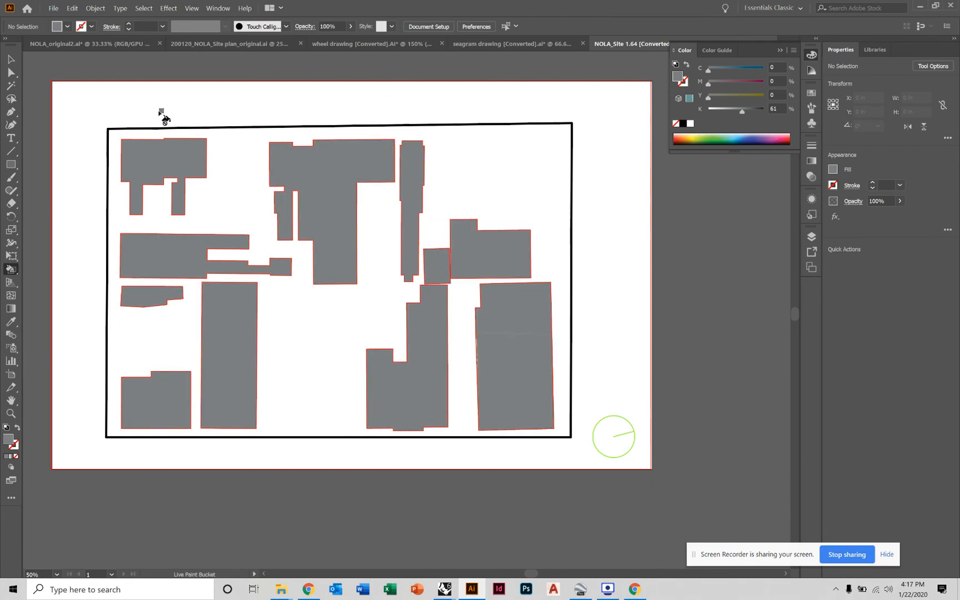
pyautogui.click(11, 58)
pyautogui.click(10, 57)
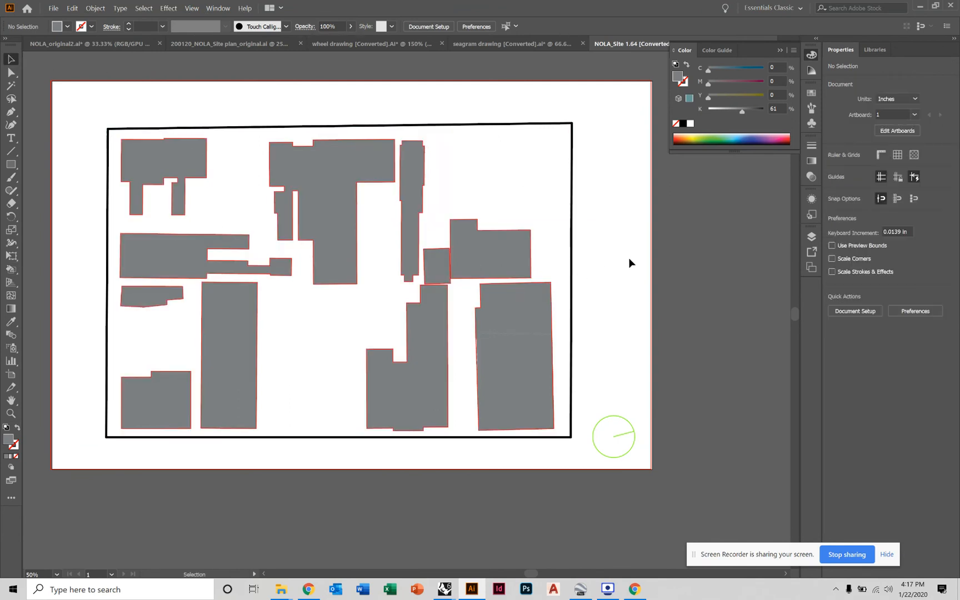
# Add the scale label "1/64" just below the site boundary, beside the north arrow, and collapse the color settings
pyautogui.keyDown('alt'); pyautogui.scroll(-2, 117, 83); pyautogui.keyUp('alt')
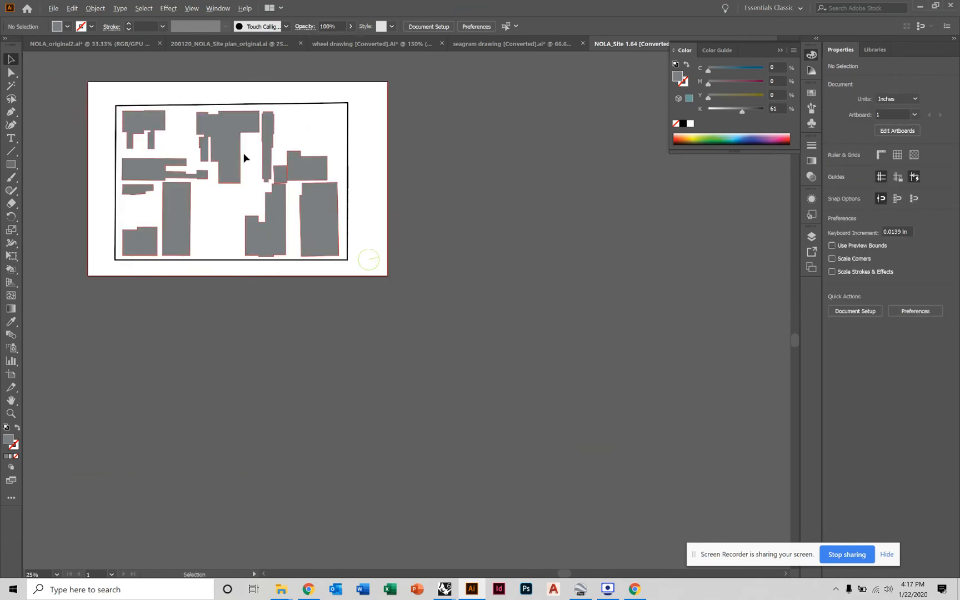
pyautogui.keyDown('alt'); pyautogui.scroll(1, 242, 158); pyautogui.keyUp('alt')
pyautogui.moveTo(252, 174); pyautogui.dragTo(316, 212)
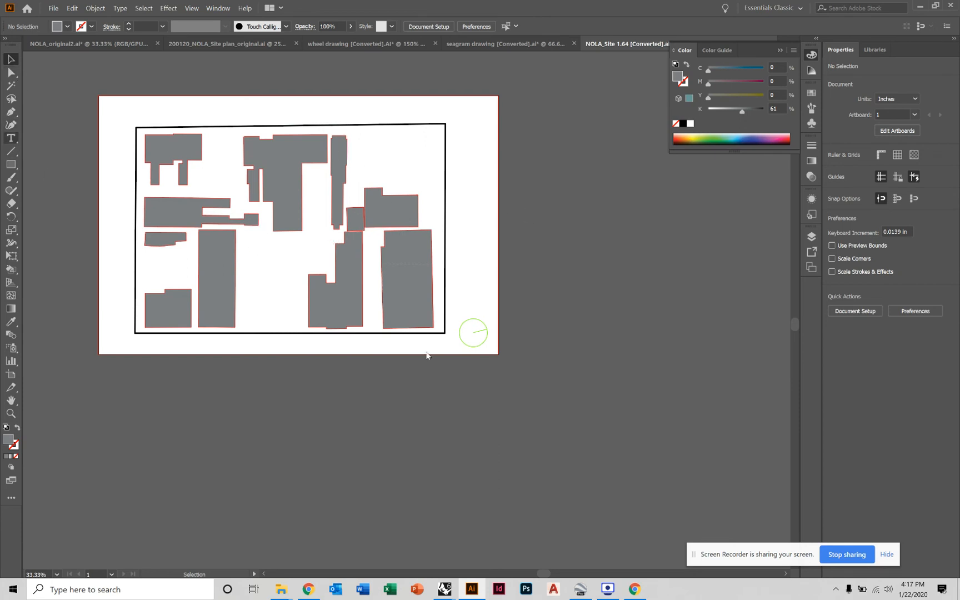
pyautogui.press('super')
pyautogui.keyDown('alt'); pyautogui.scroll(2, 407, 343); pyautogui.keyUp('alt')
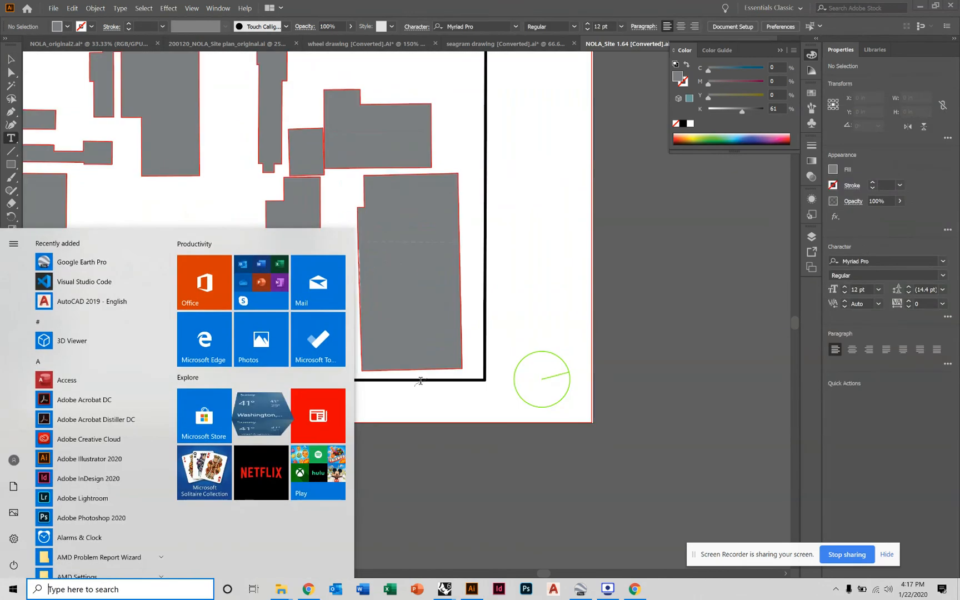
pyautogui.press('super')
pyautogui.click(395, 389)
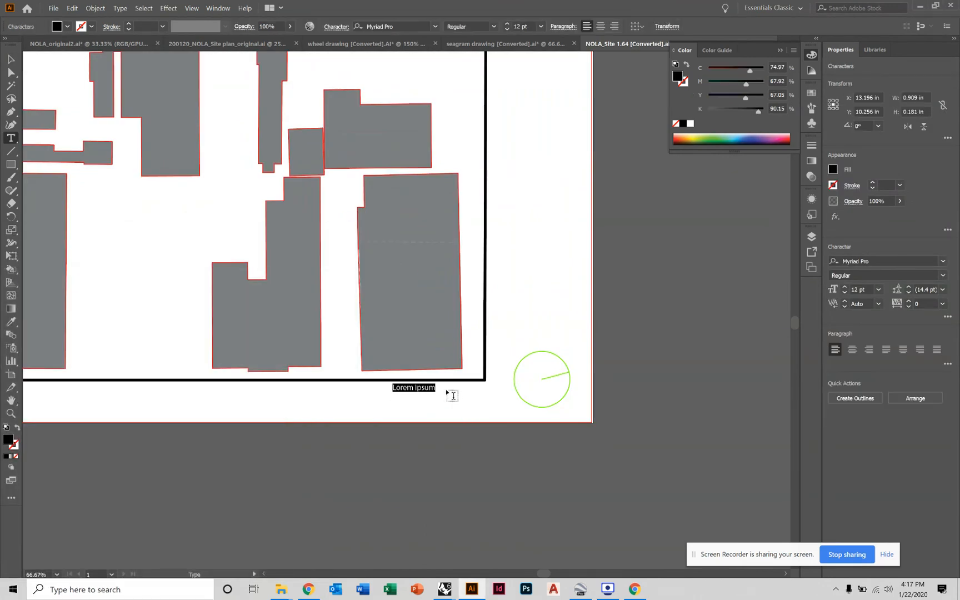
pyautogui.write('1/')
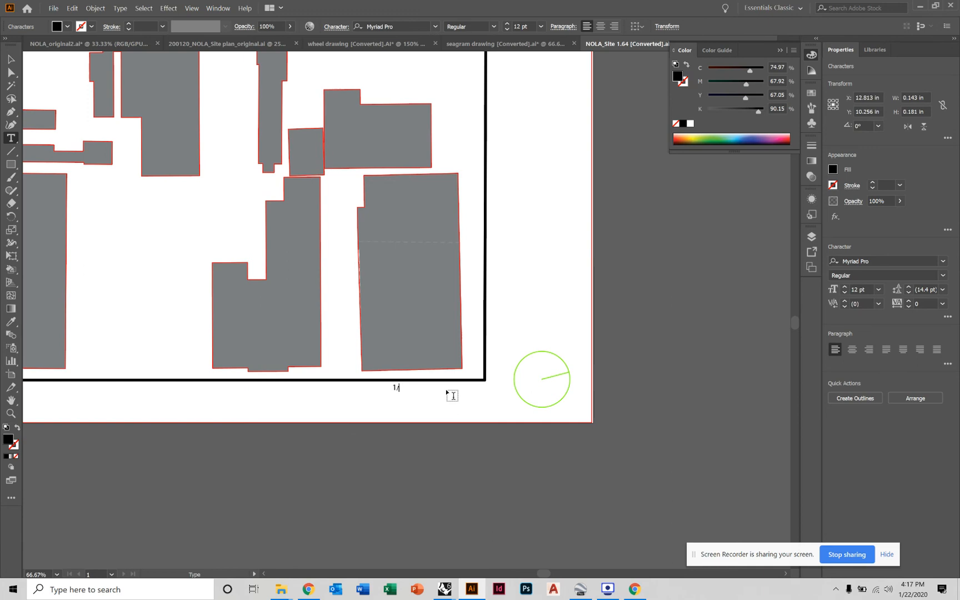
pyautogui.write('64')
pyautogui.click(11, 59)
pyautogui.click(579, 247)
pyautogui.keyDown('alt'); pyautogui.scroll(-1, 688, 279); pyautogui.keyUp('alt')
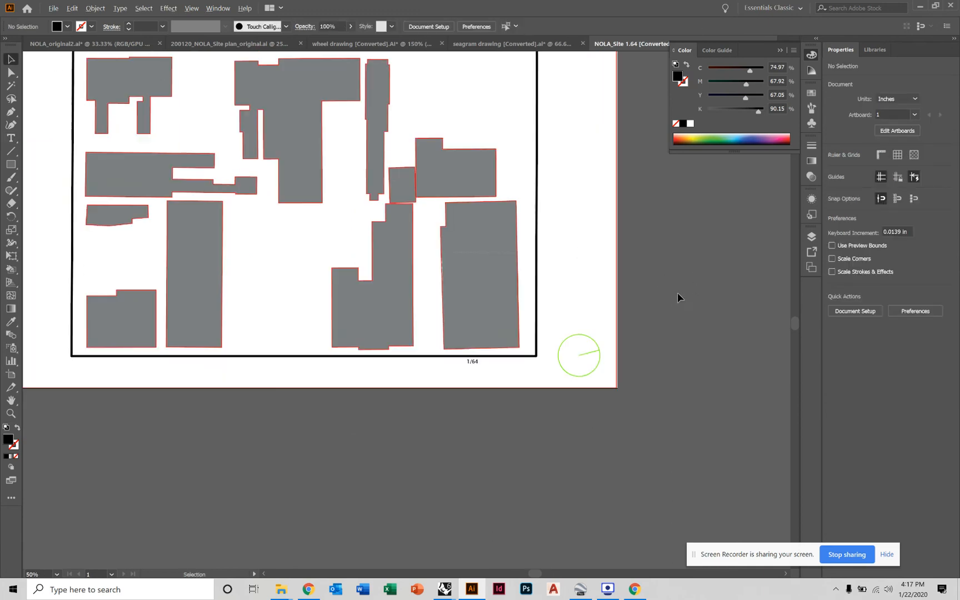
pyautogui.moveTo(499, 297); pyautogui.dragTo(572, 405)
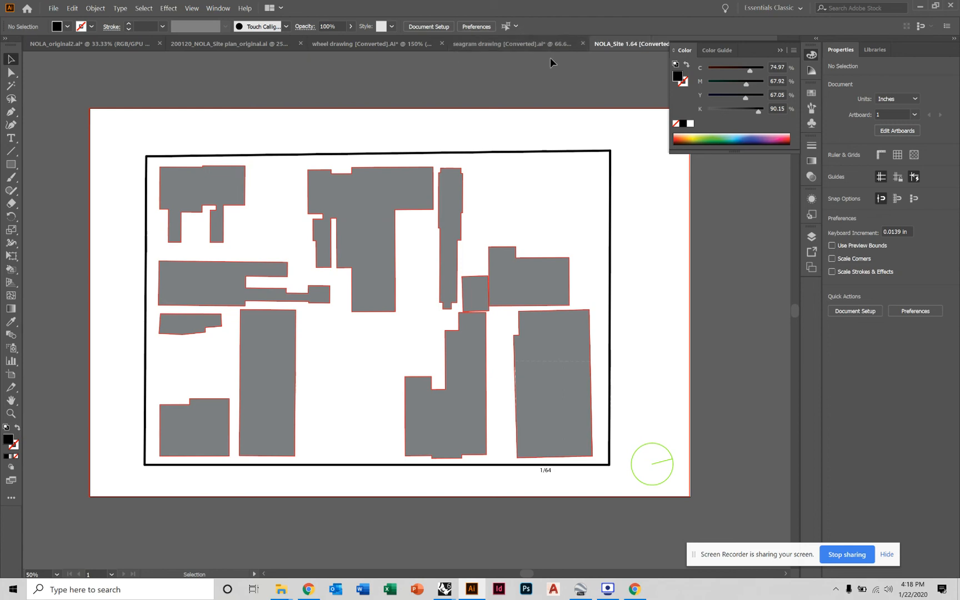
pyautogui.click(781, 51)
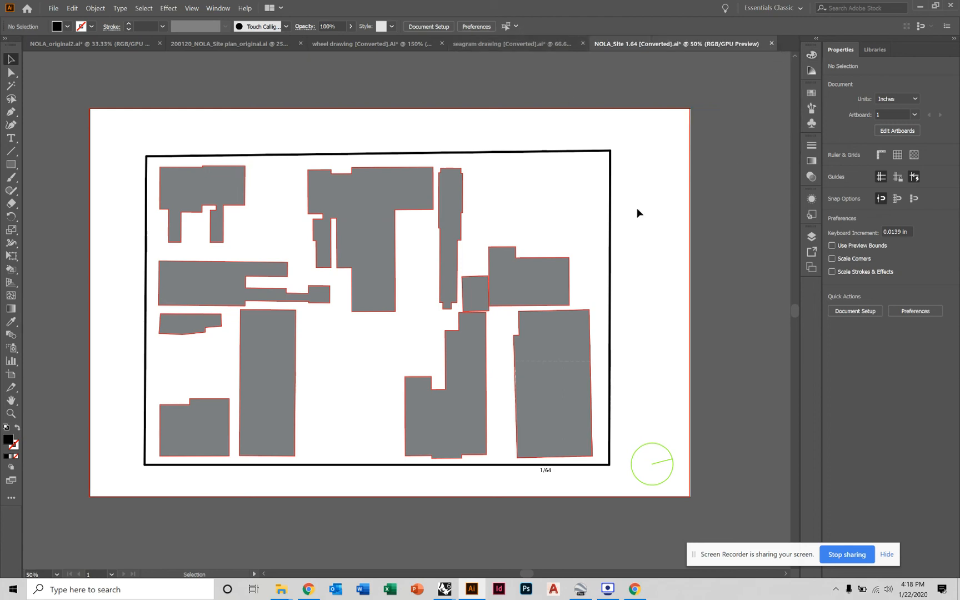